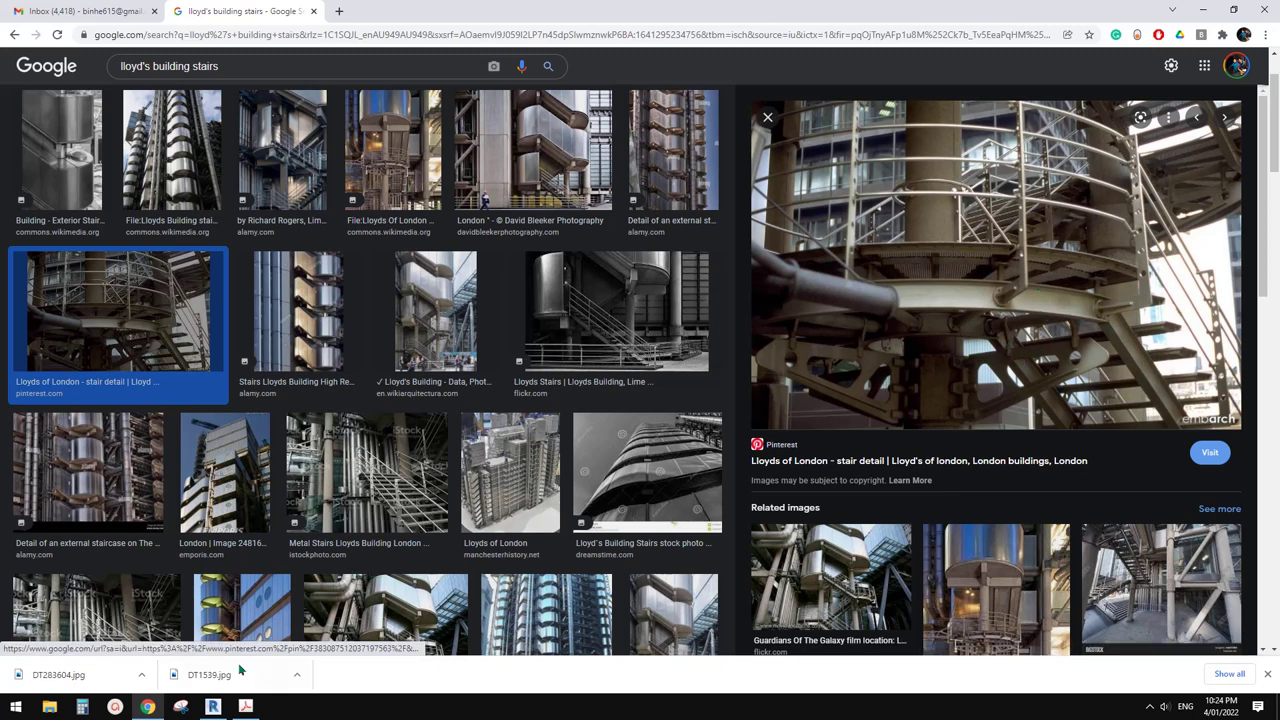
# Step: Switch to Revit and close the open 20220101 stair project
pyautogui.click(212, 706)
pyautogui.keyDown('shift'); pyautogui.moveTo(610, 445); pyautogui.dragTo(478, 230, button='middle'); pyautogui.keyUp('shift')
pyautogui.click(615, 388)
pyautogui.click(783, 427)
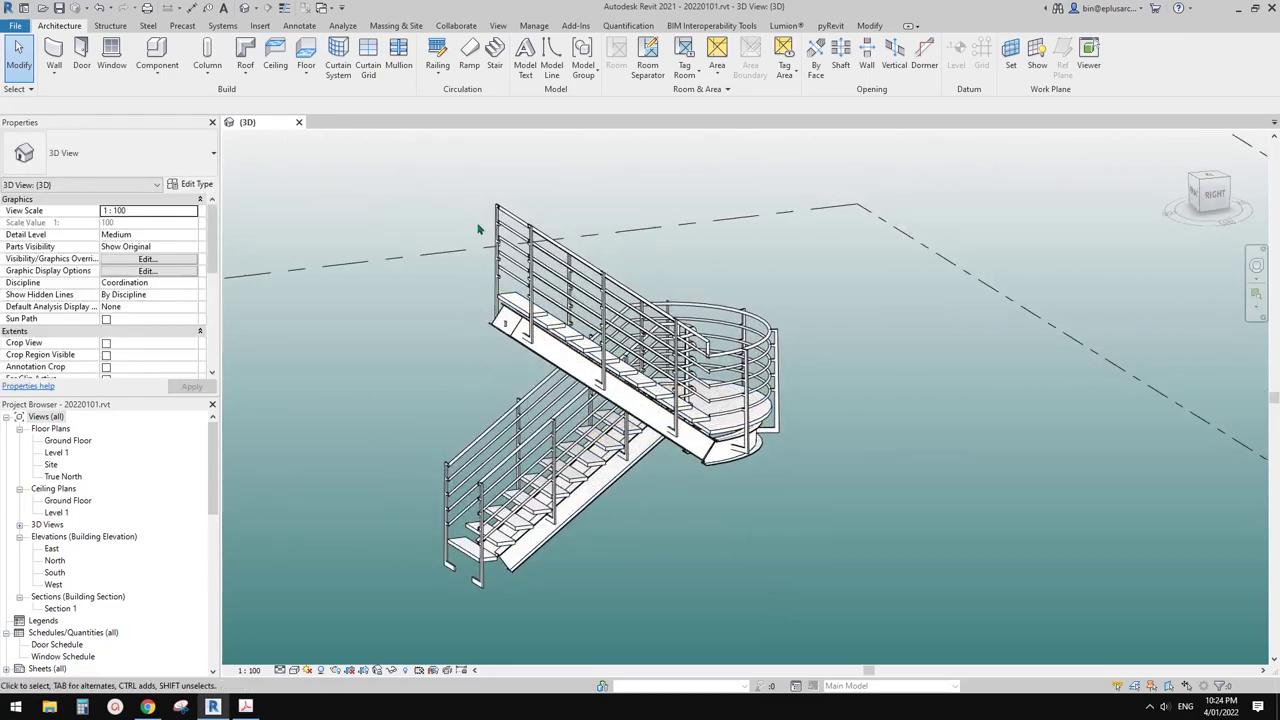
pyautogui.click(298, 122)
pyautogui.click(666, 357)
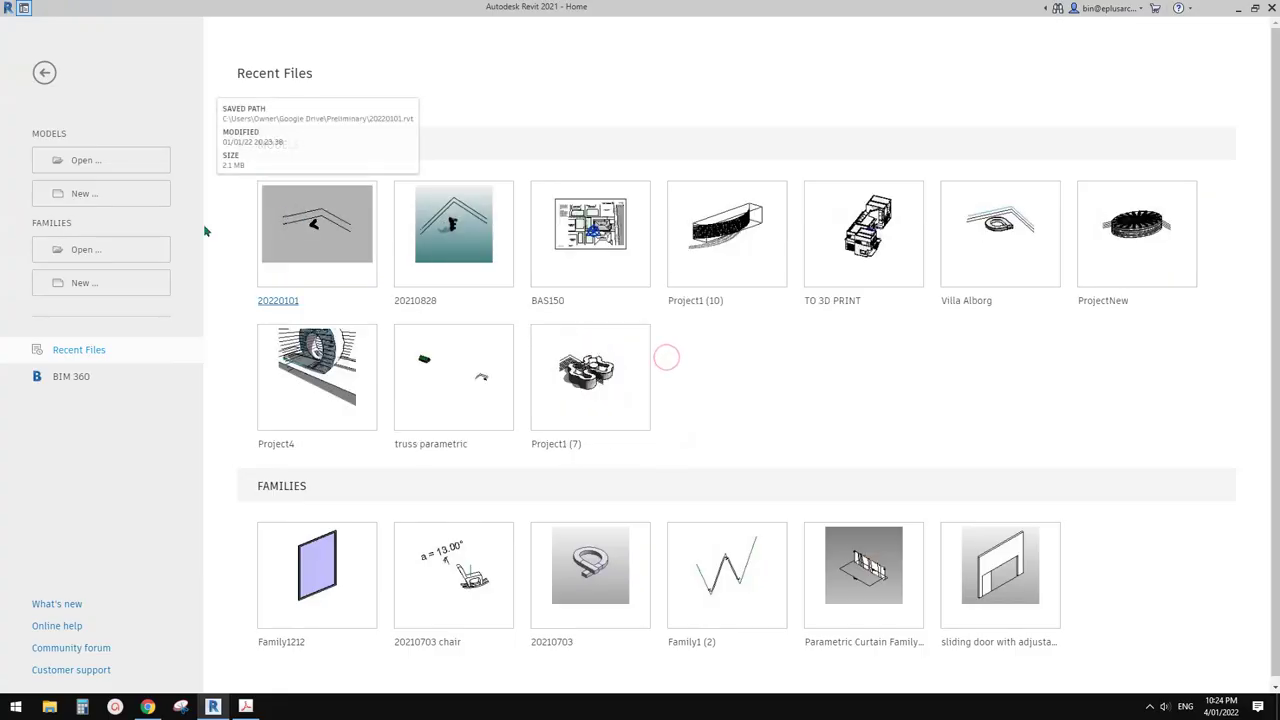
# Step: Start a new project and review the template choices offered for it
pyautogui.click(92, 193)
pyautogui.click(578, 325)
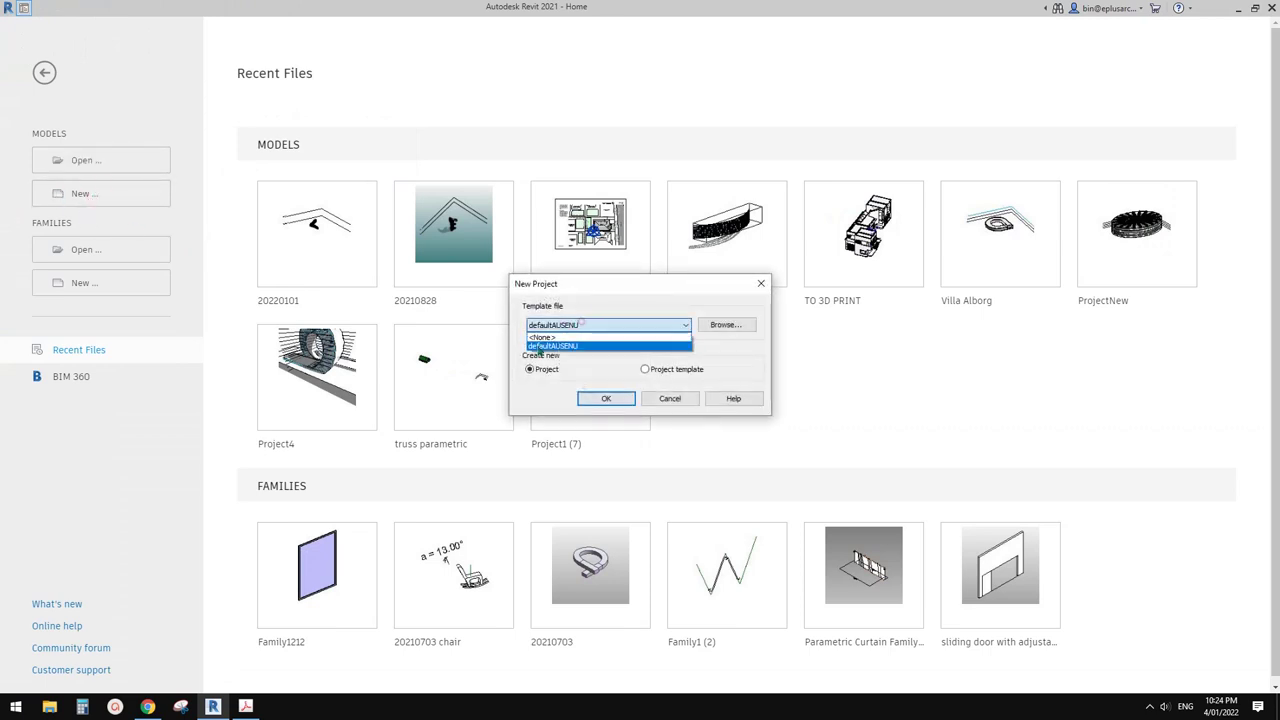
pyautogui.click(648, 291)
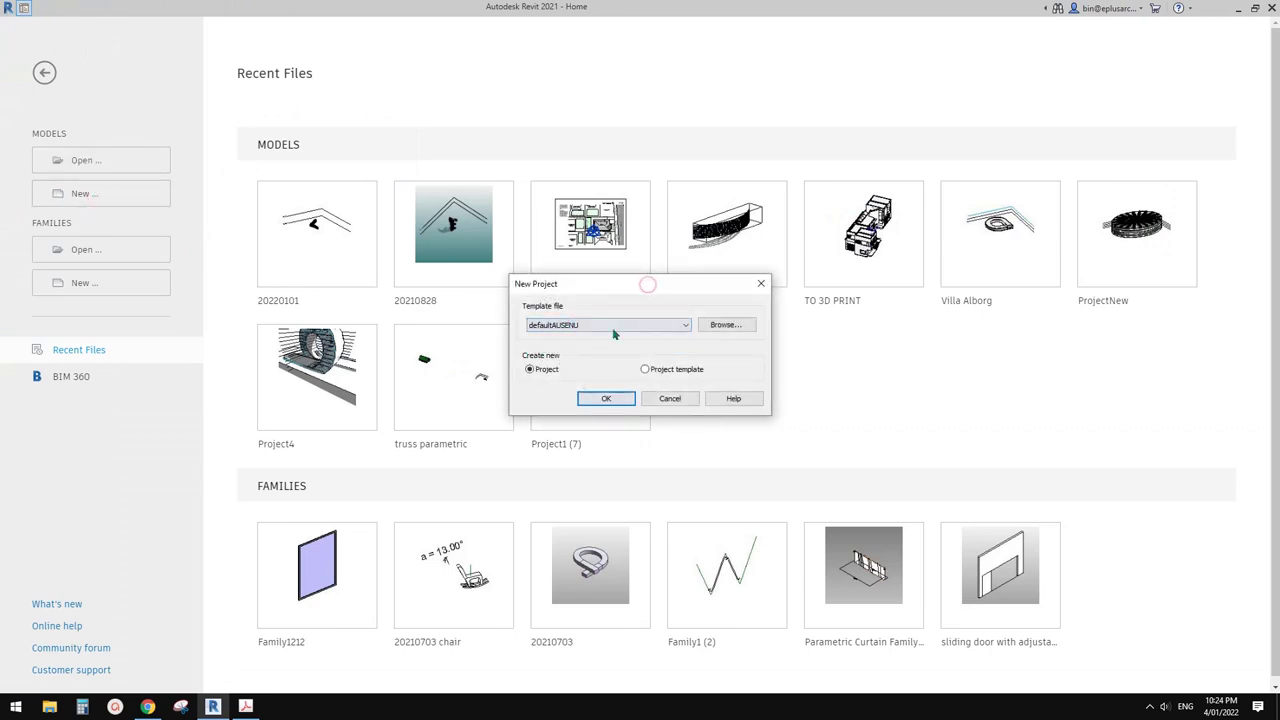
pyautogui.click(615, 326)
pyautogui.click(630, 327)
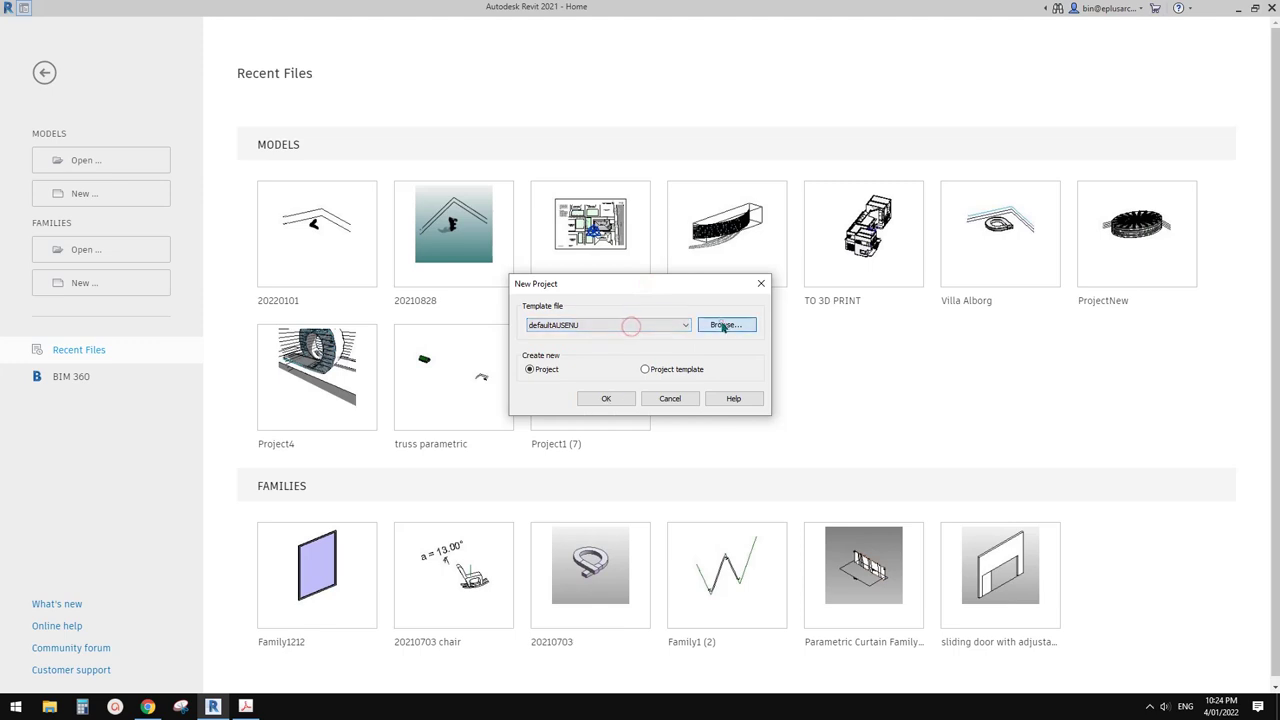
pyautogui.click(724, 326)
pyautogui.moveTo(495, 160); pyautogui.dragTo(622, 190)
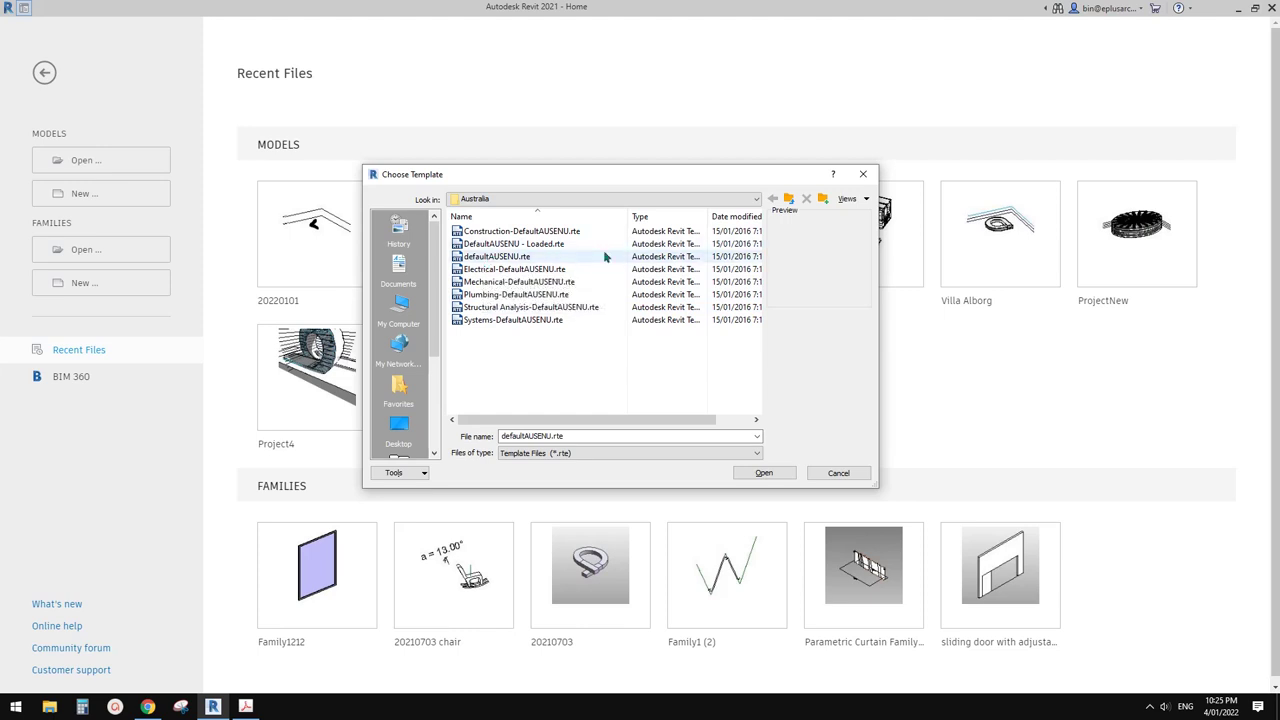
pyautogui.click(839, 476)
# Step: Choose the defaultAUSENU template and create the new project from it
pyautogui.click(647, 326)
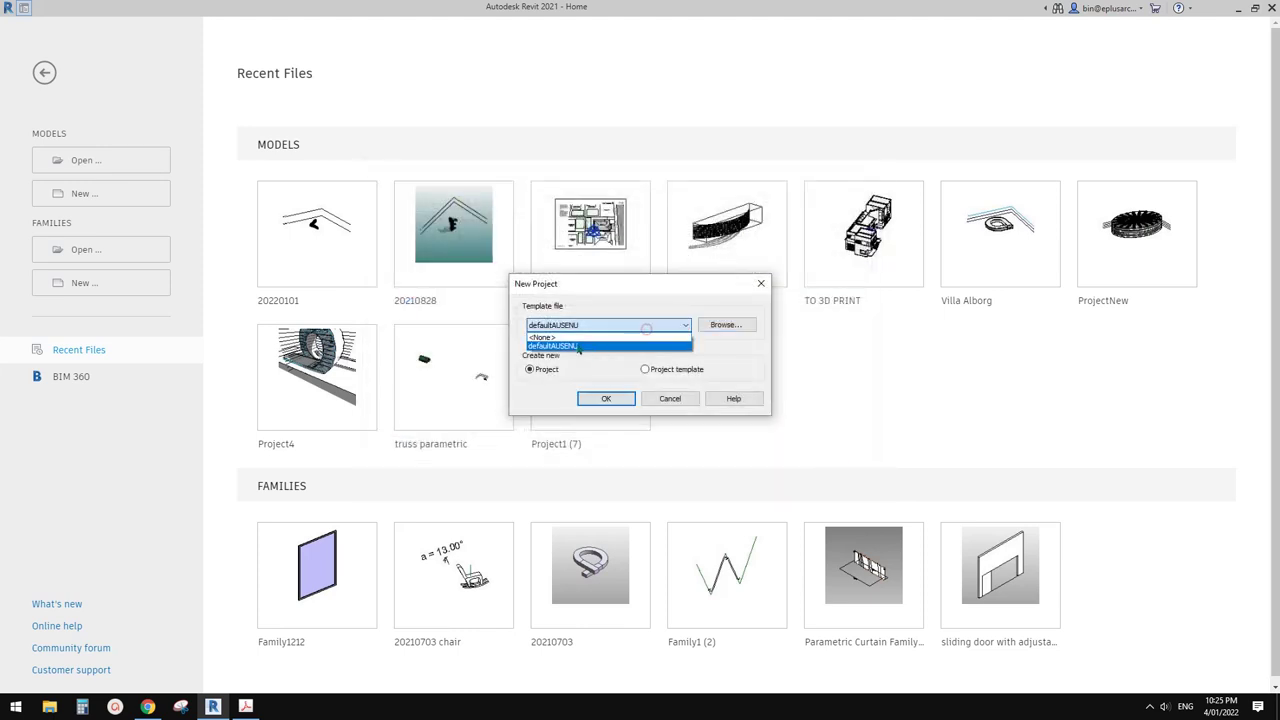
pyautogui.click(578, 346)
pyautogui.click(606, 398)
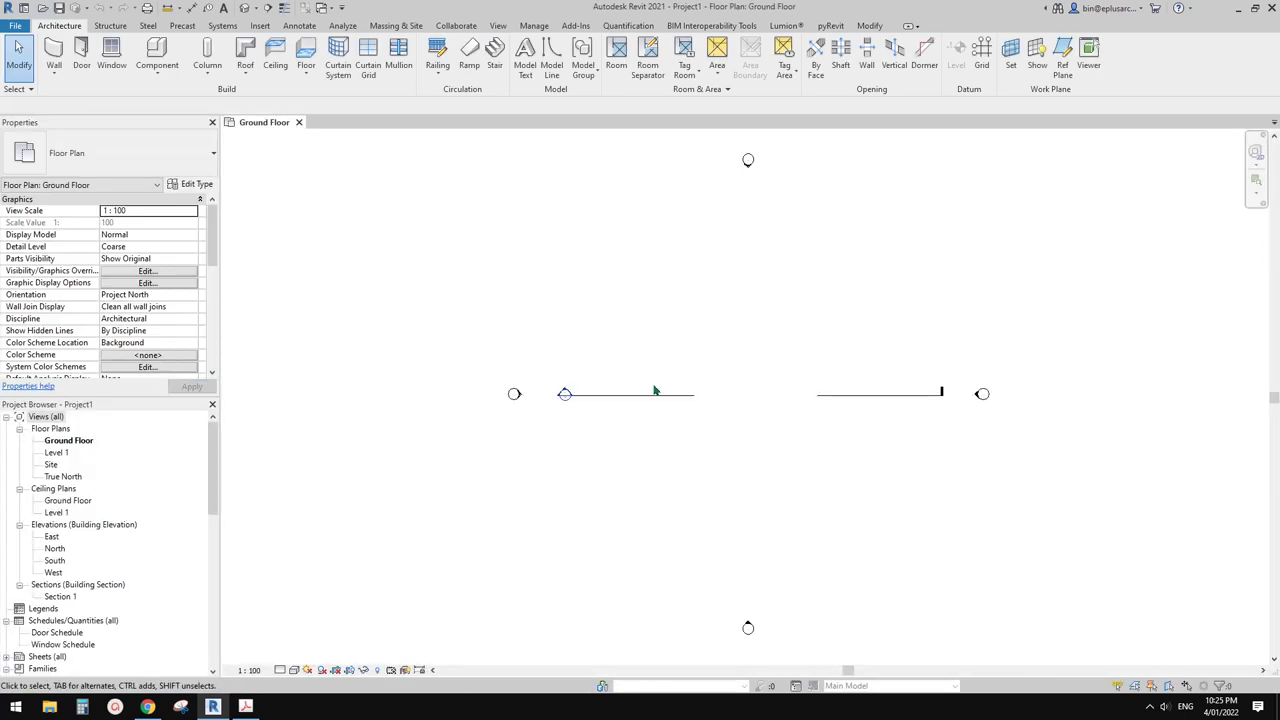
pyautogui.scroll(2, 697, 323)
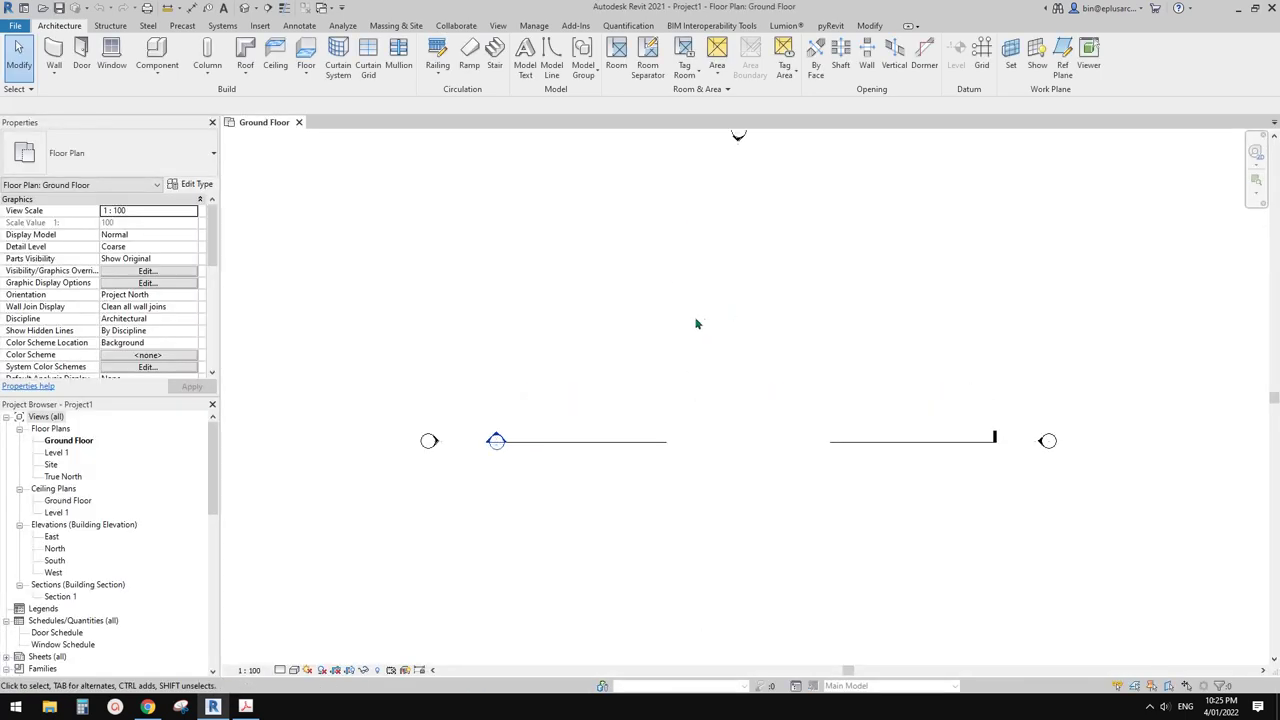
pyautogui.moveTo(697, 323); pyautogui.dragTo(672, 311, button='middle')
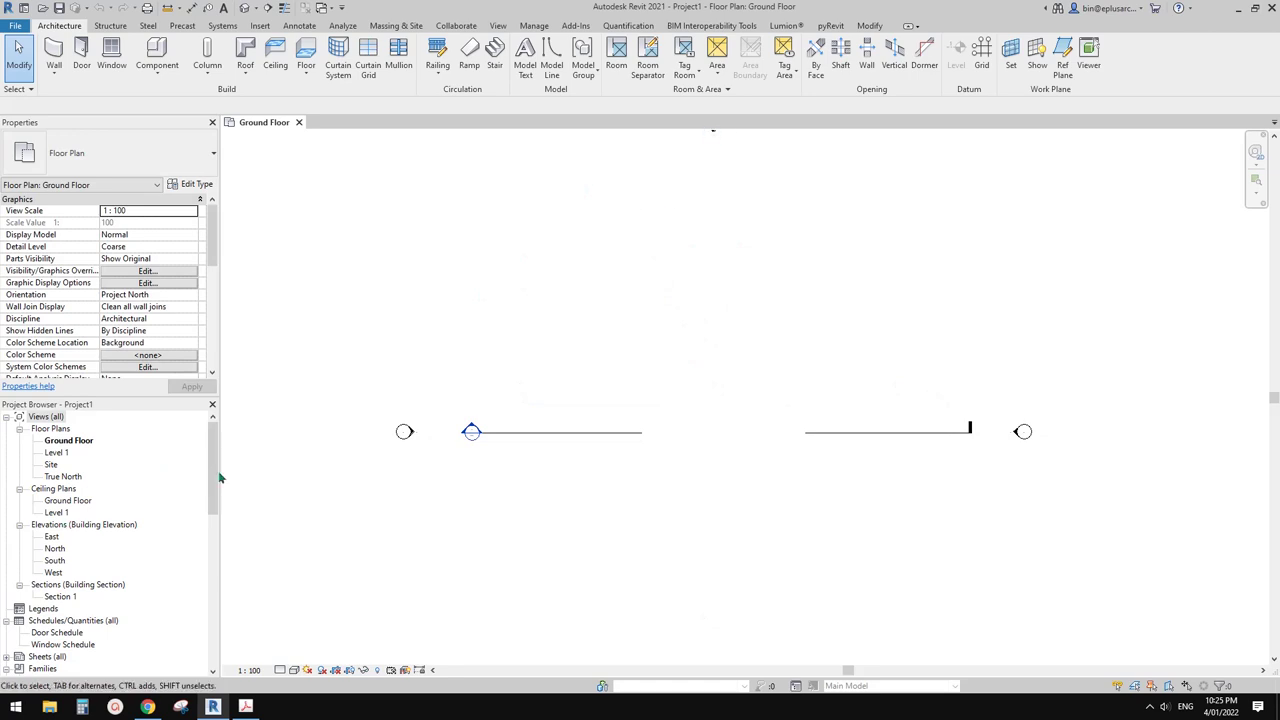
pyautogui.moveTo(214, 474); pyautogui.dragTo(218, 474)
pyautogui.moveTo(554, 356); pyautogui.dragTo(527, 365, button='middle')
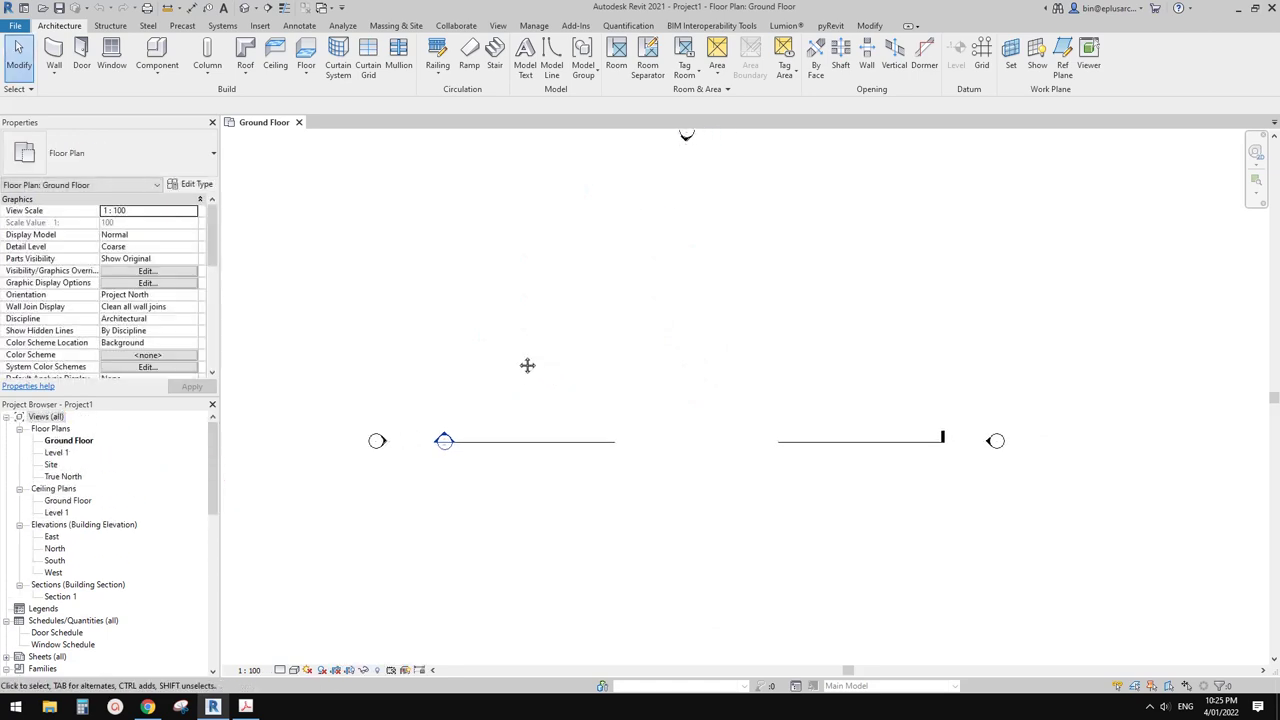
pyautogui.scroll(-1, 569, 334)
pyautogui.scroll(2, 606, 266)
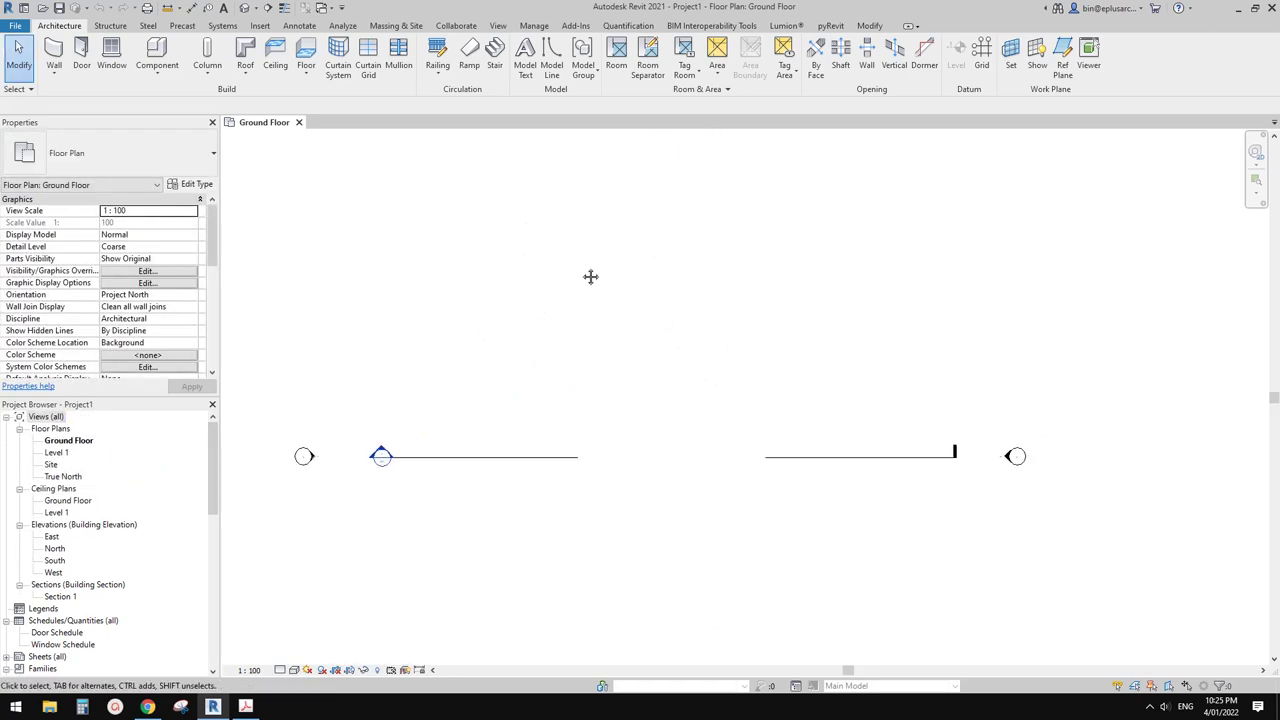
pyautogui.moveTo(590, 276); pyautogui.dragTo(594, 276, button='middle')
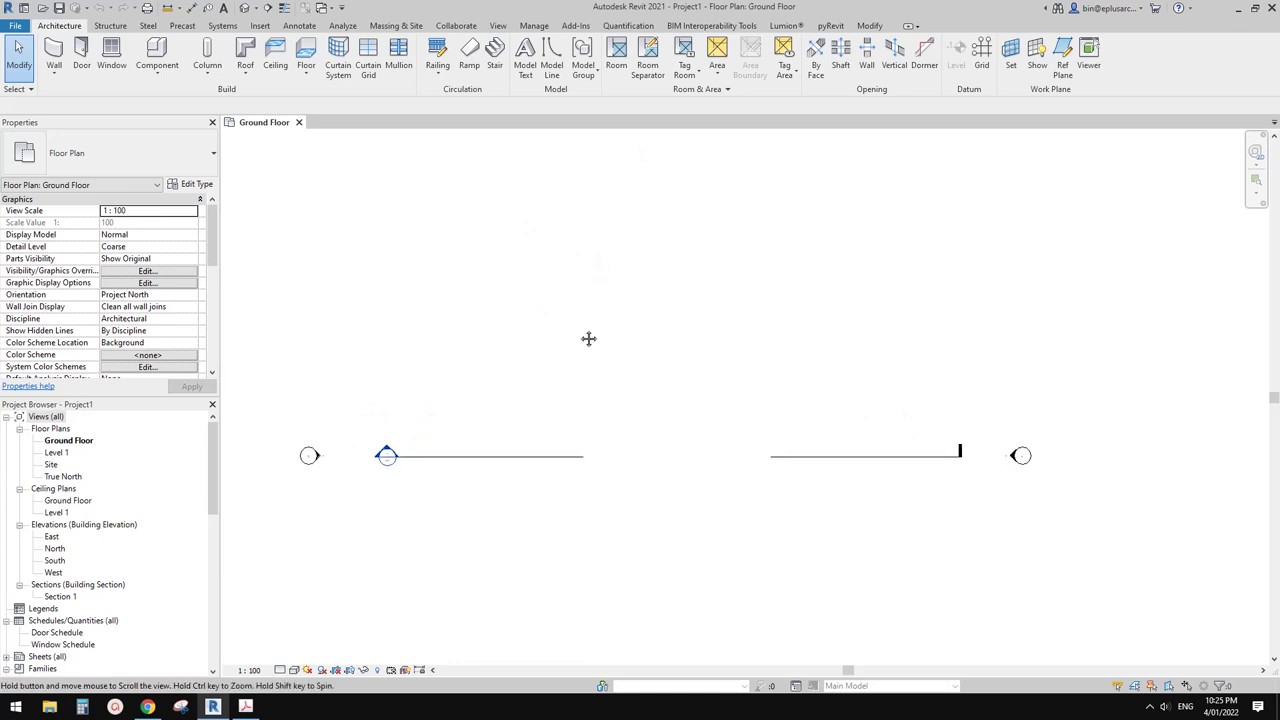
# Step: Start a stair on the Ground Floor plan using the Assembled Stair type 190mm max riser 250mm going
pyautogui.click(497, 58)
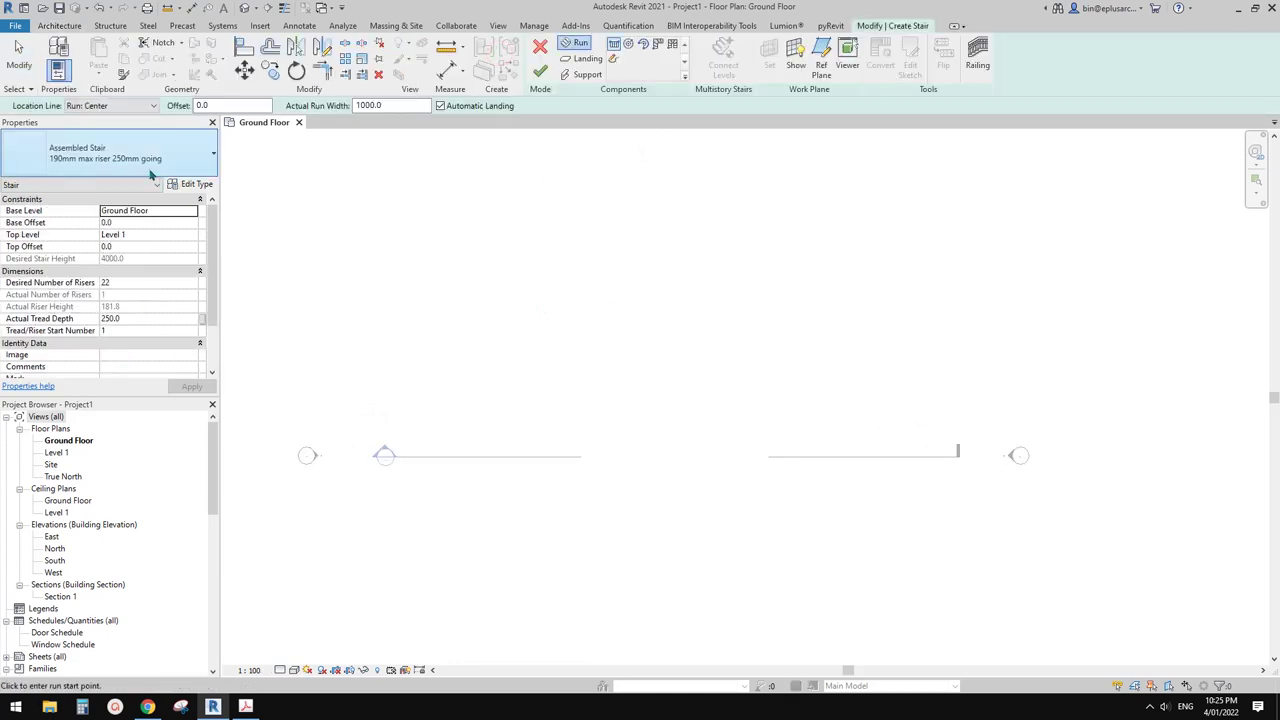
pyautogui.click(110, 155)
pyautogui.click(60, 263)
pyautogui.press('Escape')
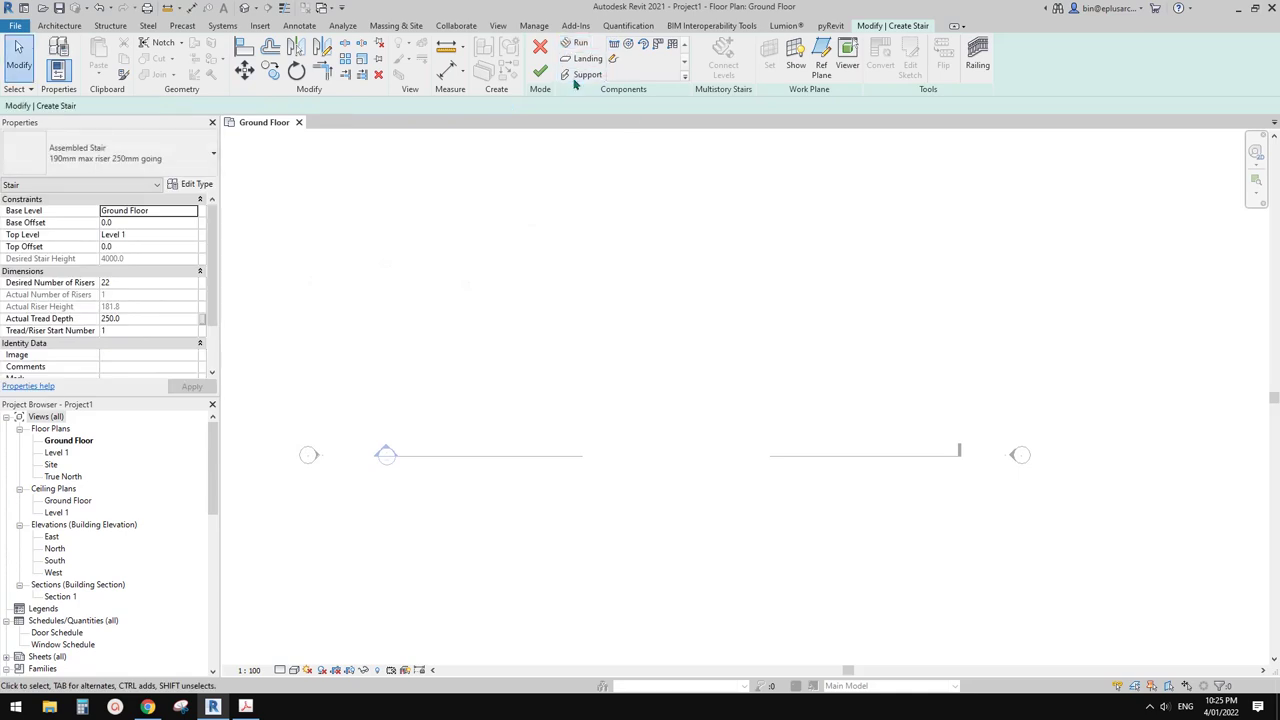
pyautogui.click(131, 157)
pyautogui.moveTo(655, 410); pyautogui.dragTo(656, 408, button='middle')
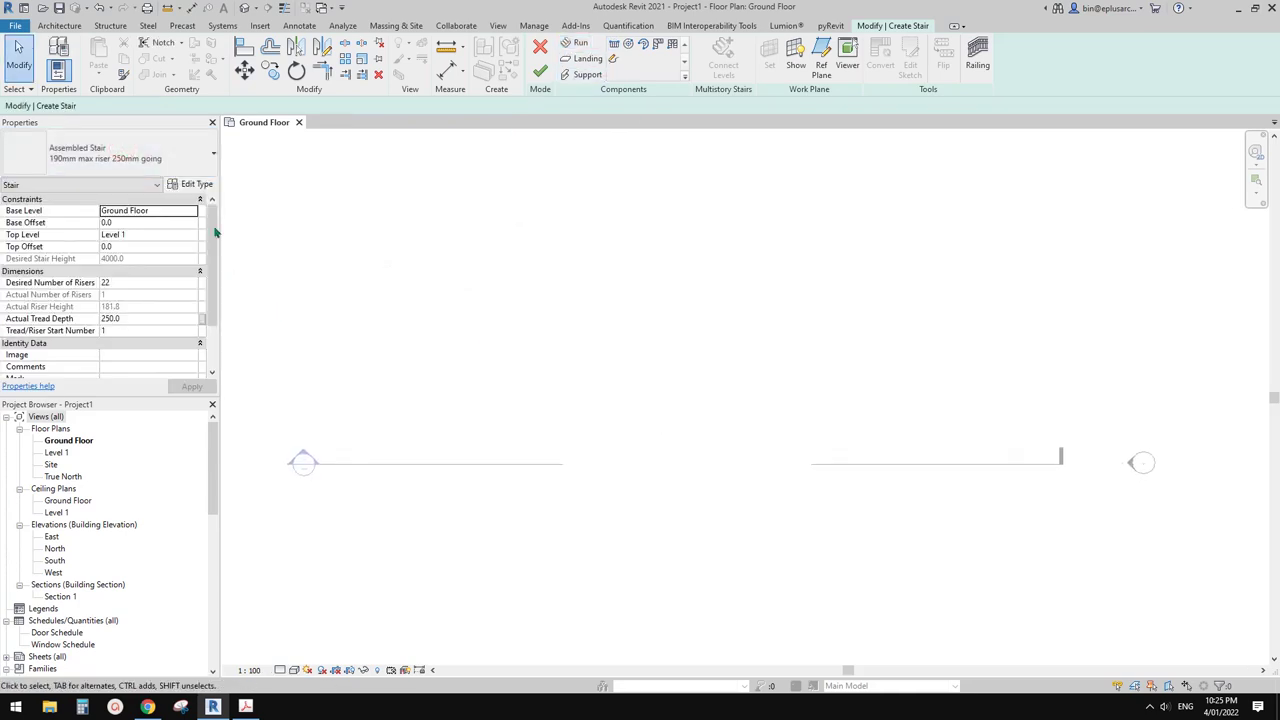
# Step: Set the actual run width to 1500 and sketch a horizontal first stair run 2750 mm long
pyautogui.click(577, 44)
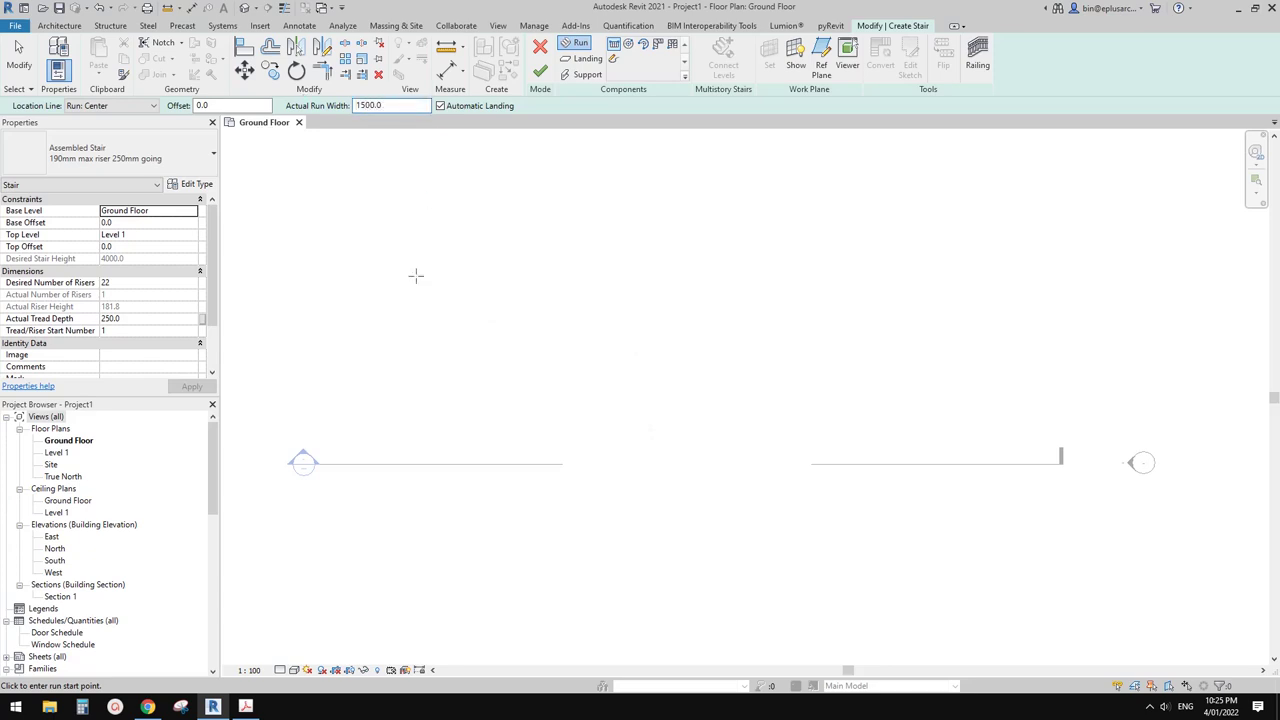
pyautogui.scroll(2, 686, 380)
pyautogui.click(651, 411)
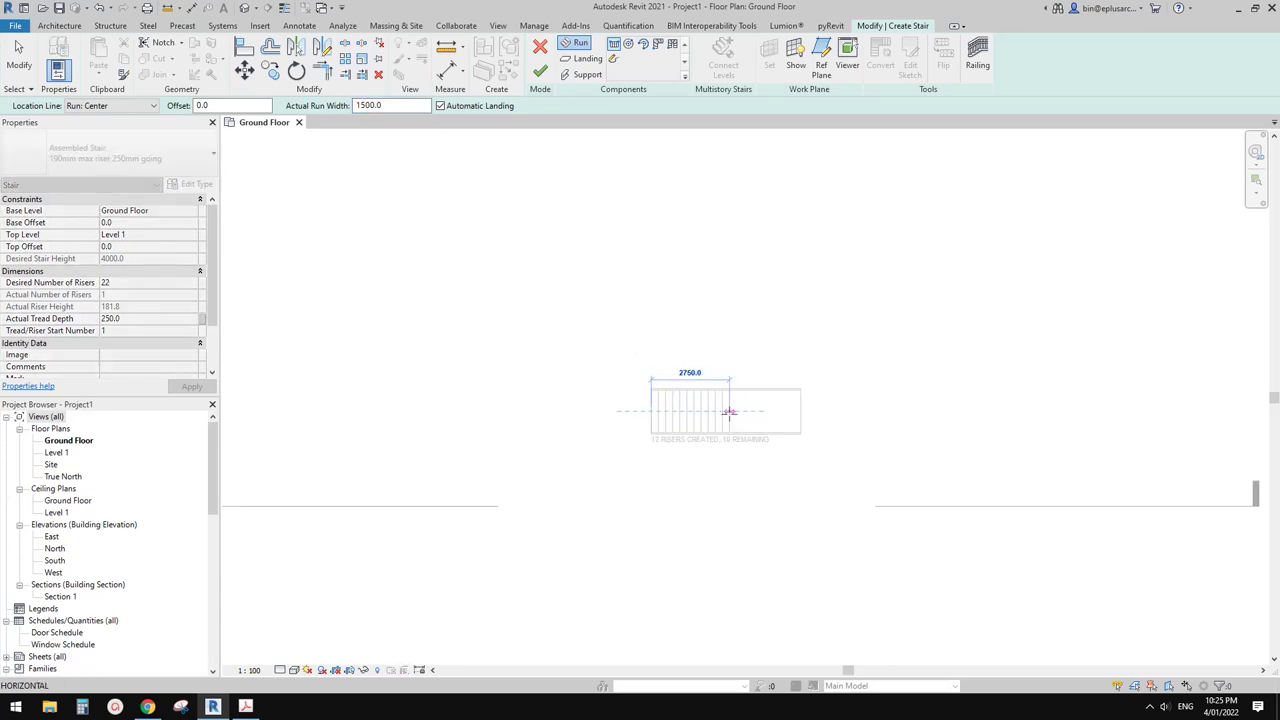
pyautogui.click(730, 411)
# Step: Sketch a parallel return run below the first one using the remaining 10 risers, joined by an automatic landing
pyautogui.scroll(2, 728, 475)
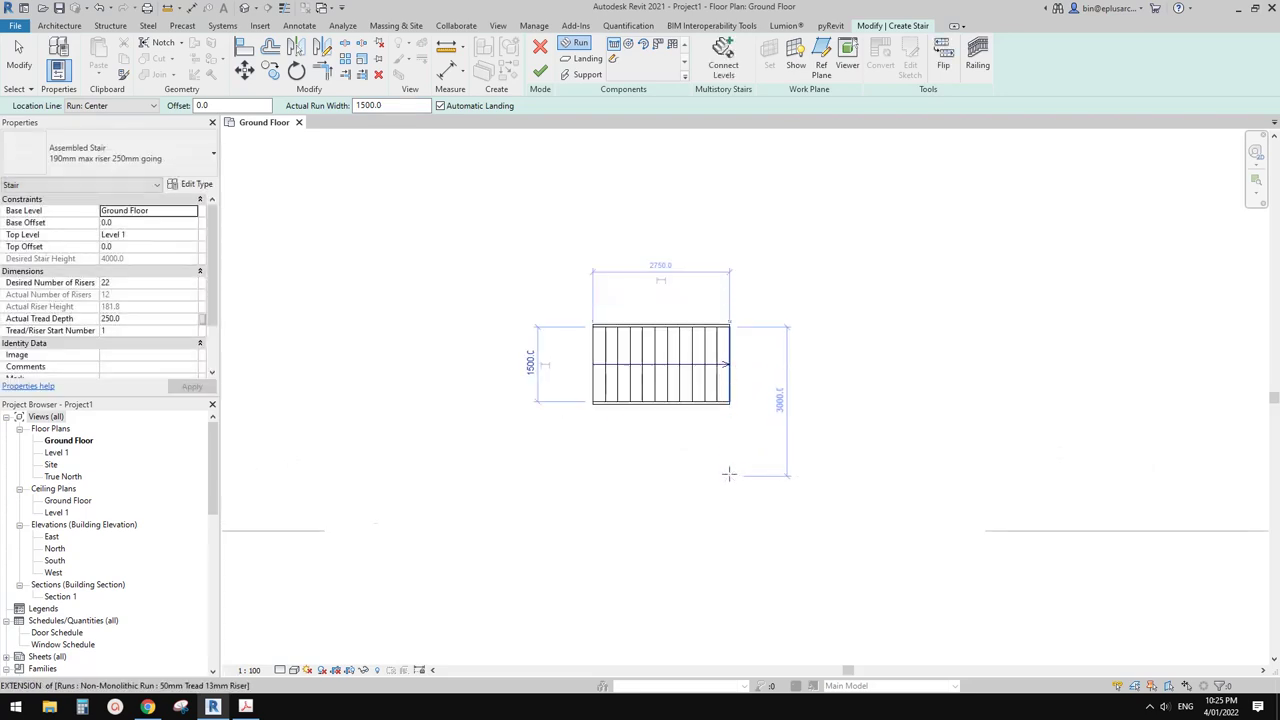
pyautogui.click(729, 470)
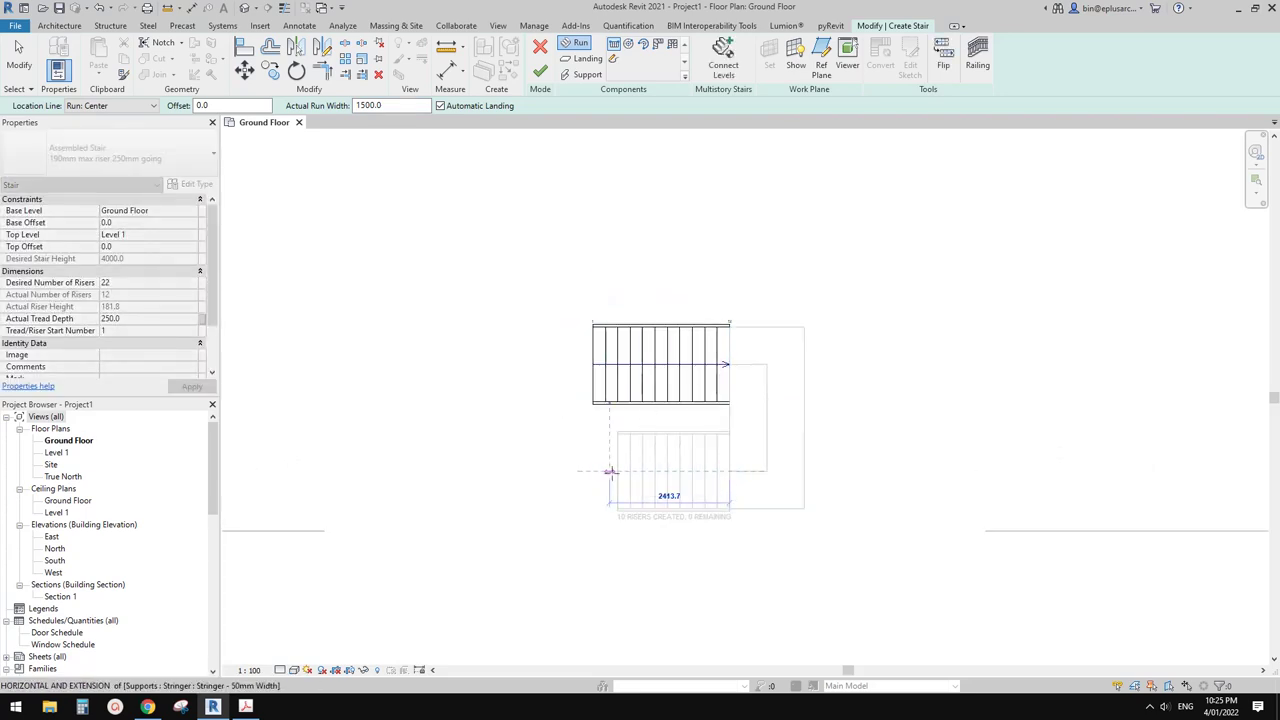
pyautogui.click(611, 472)
pyautogui.press('Escape')
pyautogui.moveTo(859, 383); pyautogui.dragTo(846, 370, button='middle')
pyautogui.scroll(2, 826, 314)
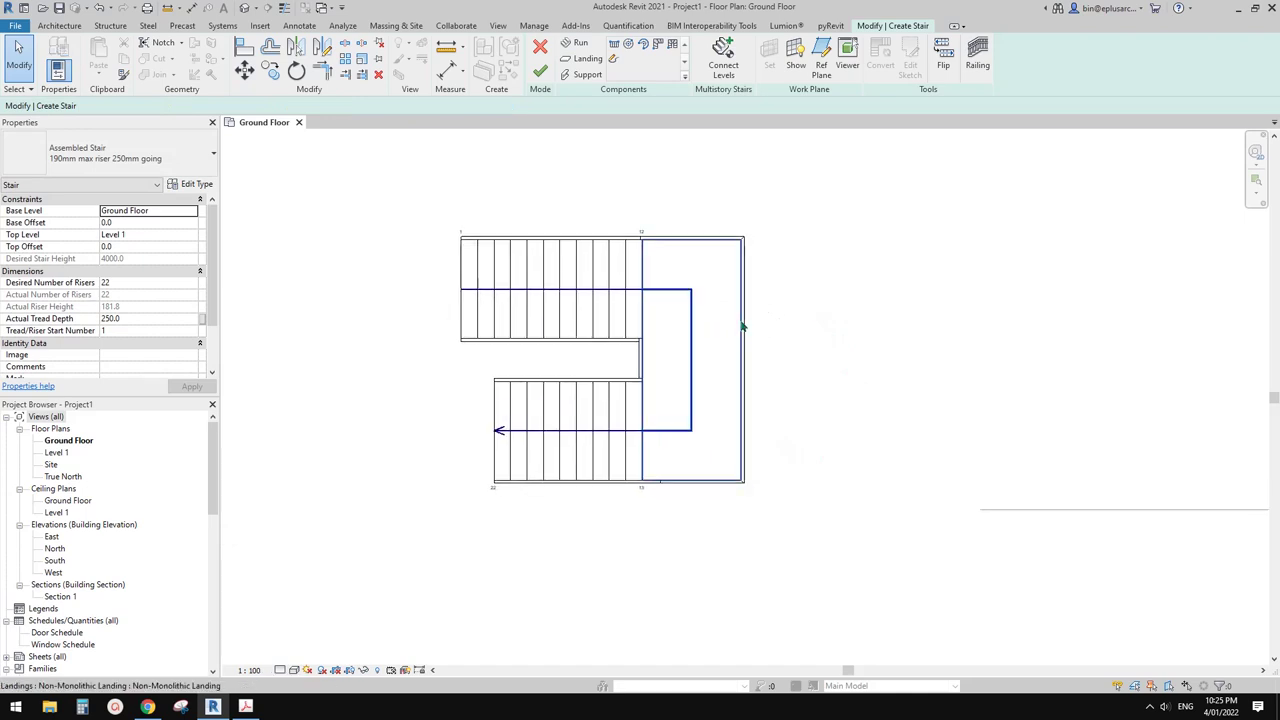
# Step: Convert the automatic landing to a custom sketch-based component and open its boundary sketch for editing
pyautogui.click(729, 340)
pyautogui.scroll(2, 740, 330)
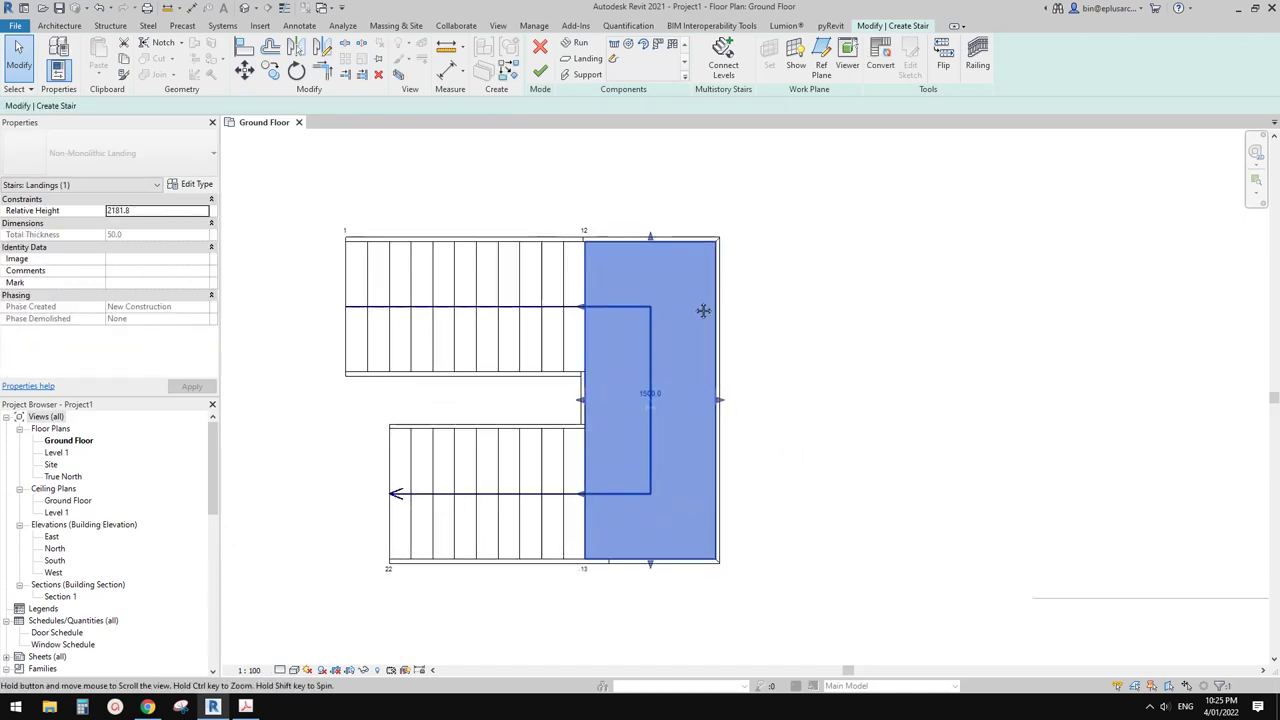
pyautogui.click(695, 333)
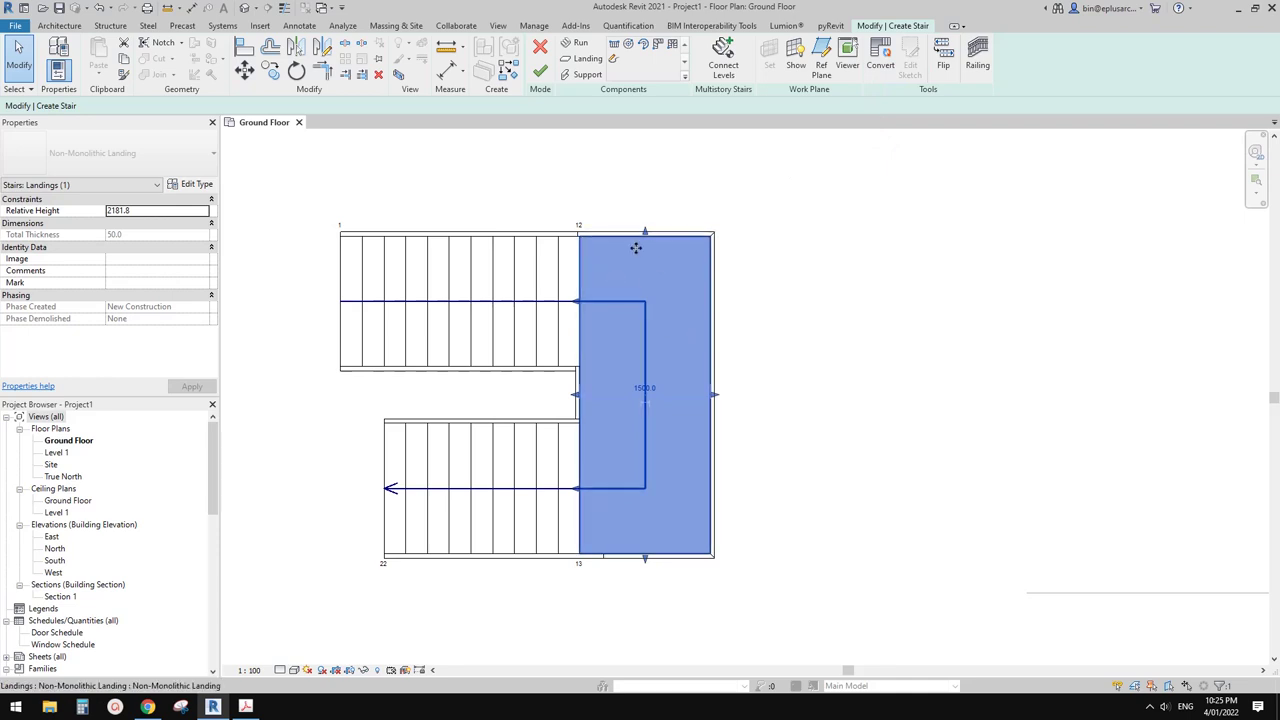
pyautogui.click(881, 62)
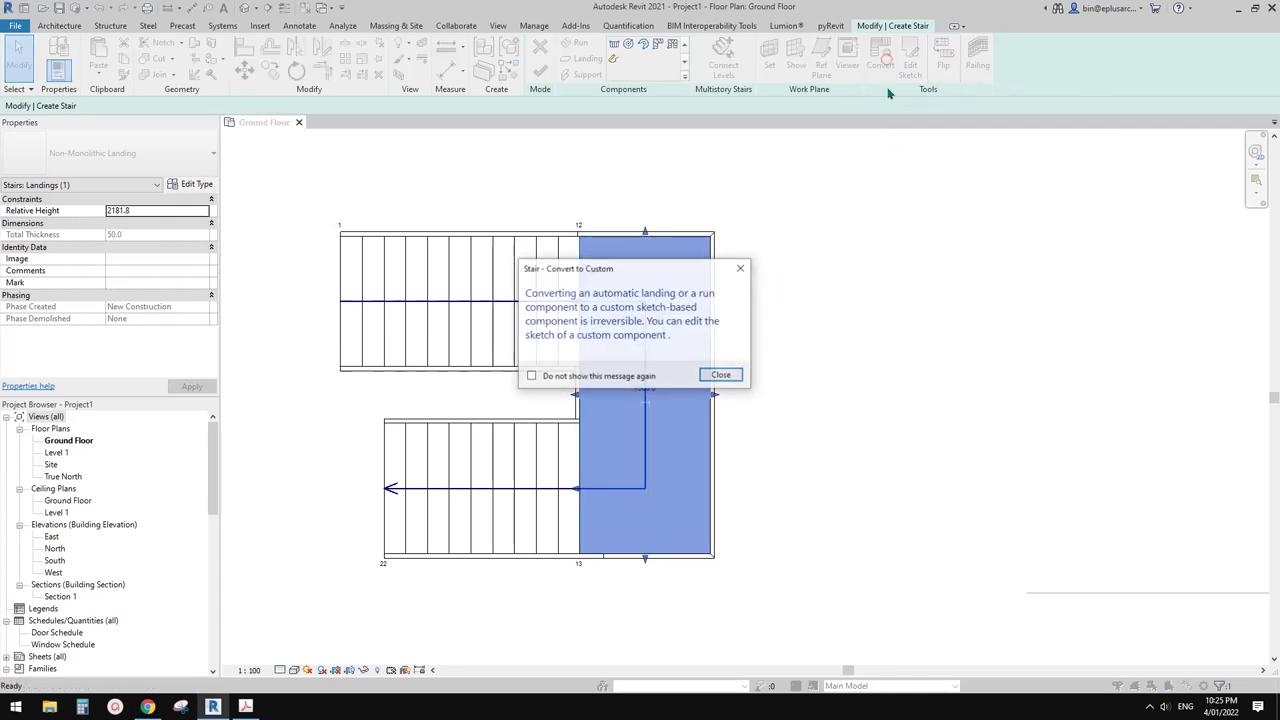
pyautogui.click(721, 375)
pyautogui.click(907, 66)
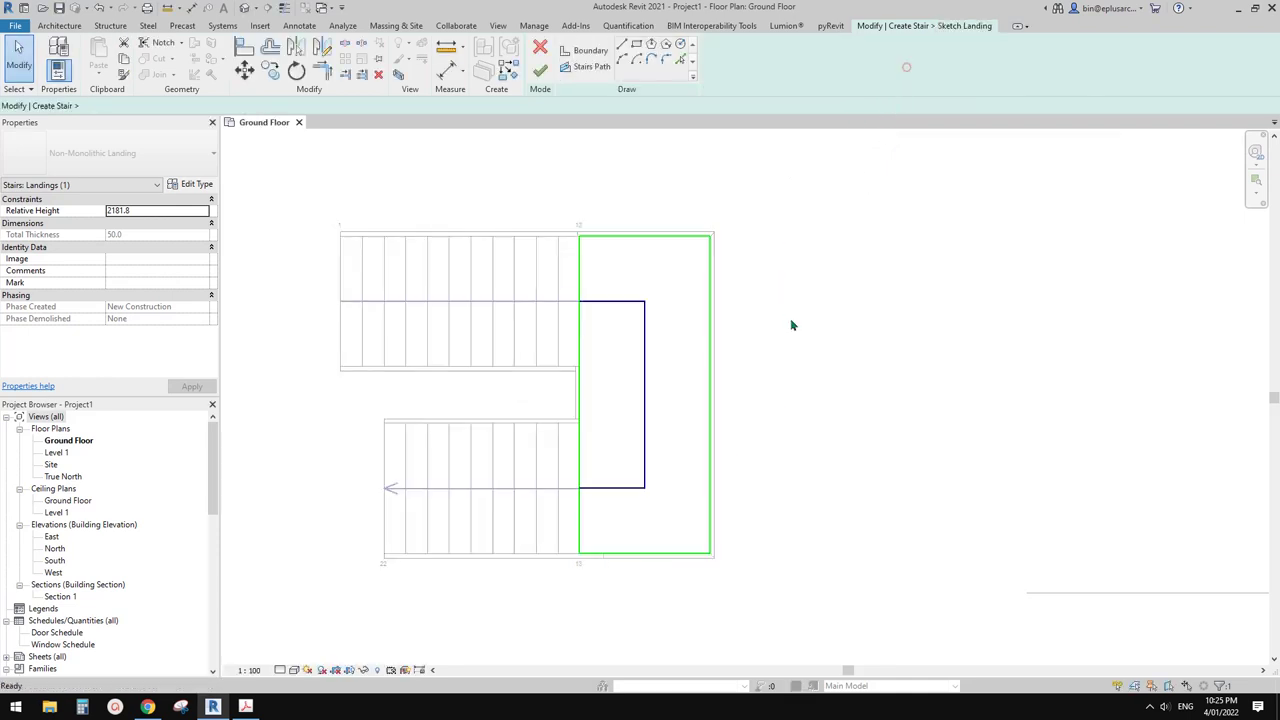
# Step: Draw a semicircular boundary arc of 300 mm radius on the landing's inner edge, in the gap between the two runs
pyautogui.click(621, 61)
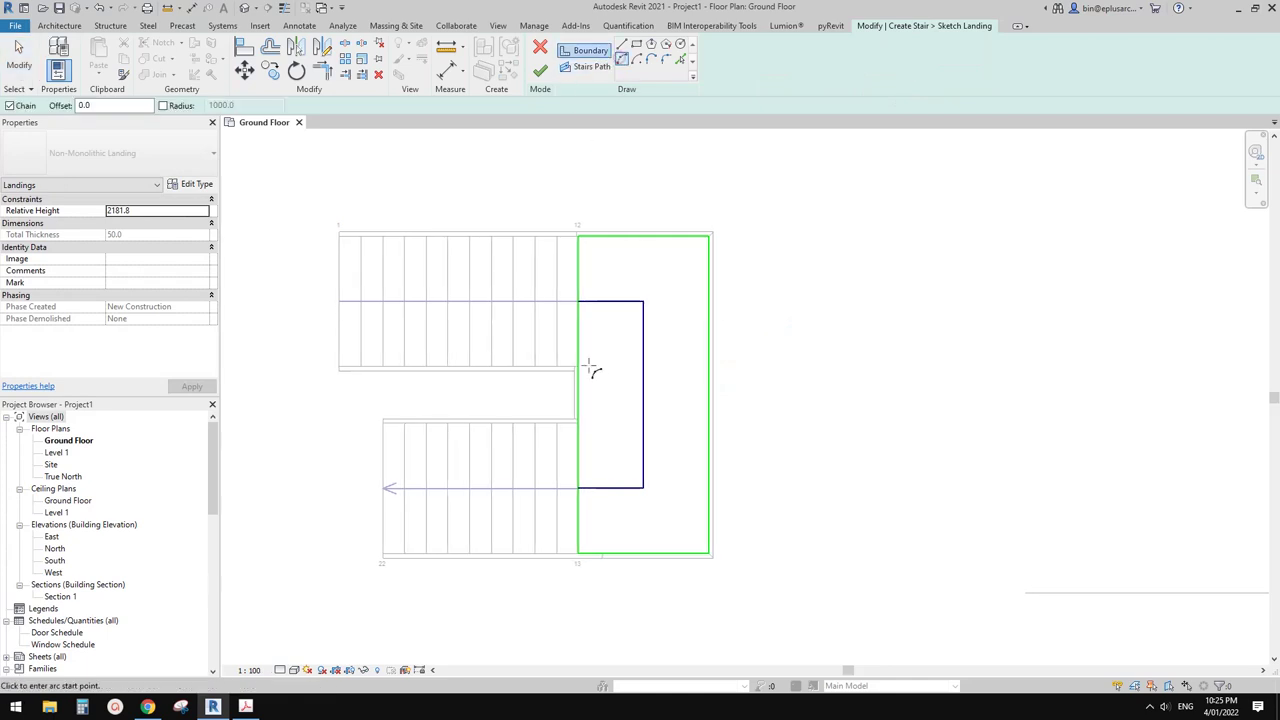
pyautogui.click(578, 366)
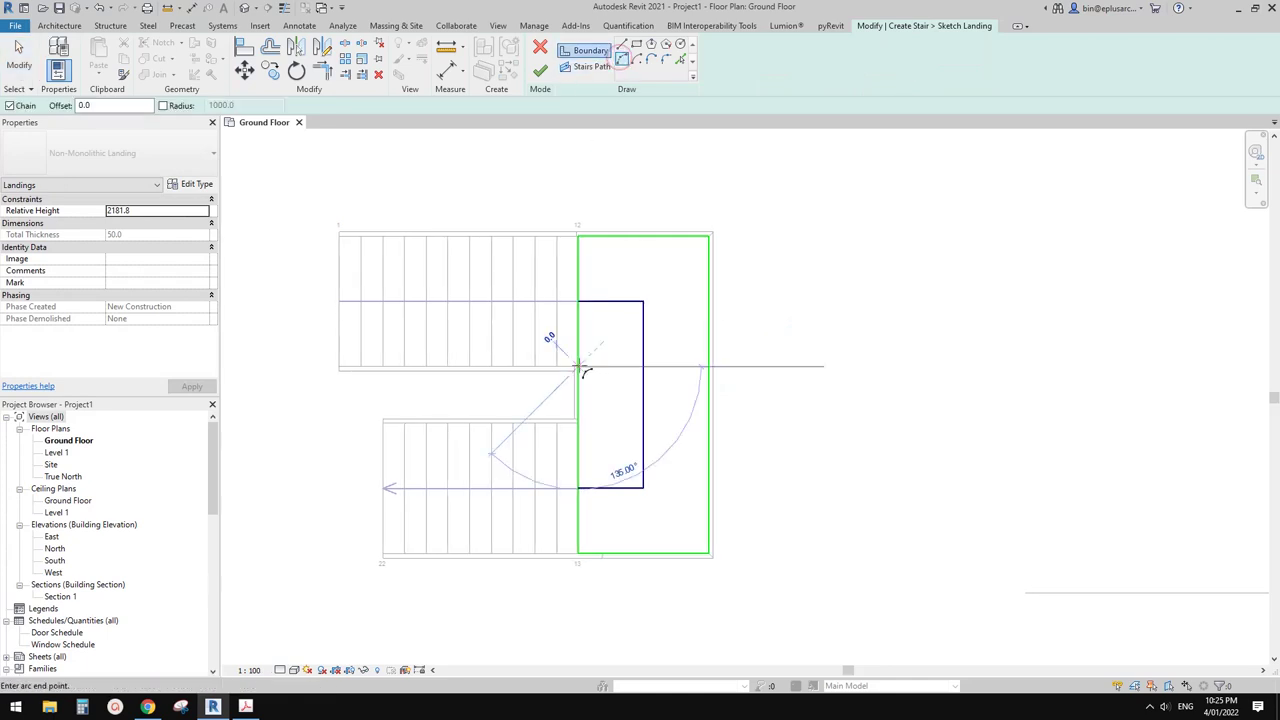
pyautogui.click(578, 419)
pyautogui.click(605, 394)
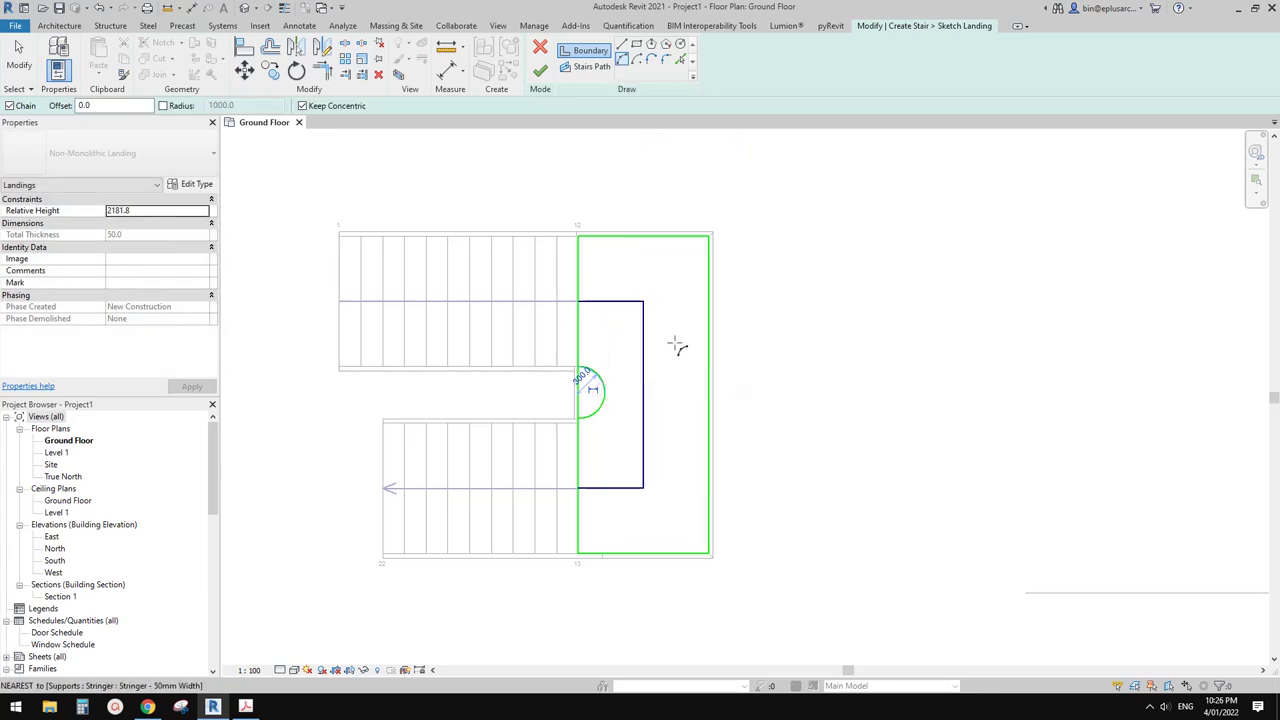
# Step: Draw a large semicircular boundary arc bulging outward between the landing's two corners at the outer edges of the runs
pyautogui.click(578, 237)
pyautogui.click(578, 552)
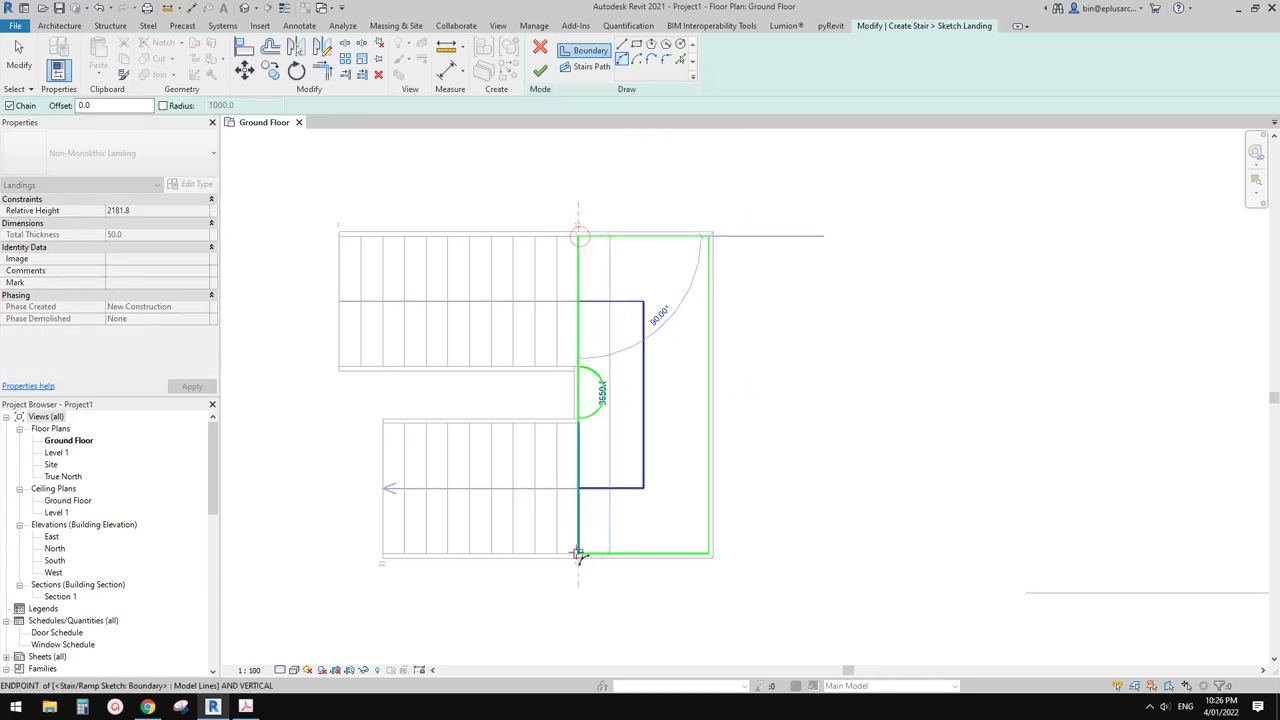
pyautogui.click(737, 432)
pyautogui.press('Escape')
pyautogui.press('Escape')
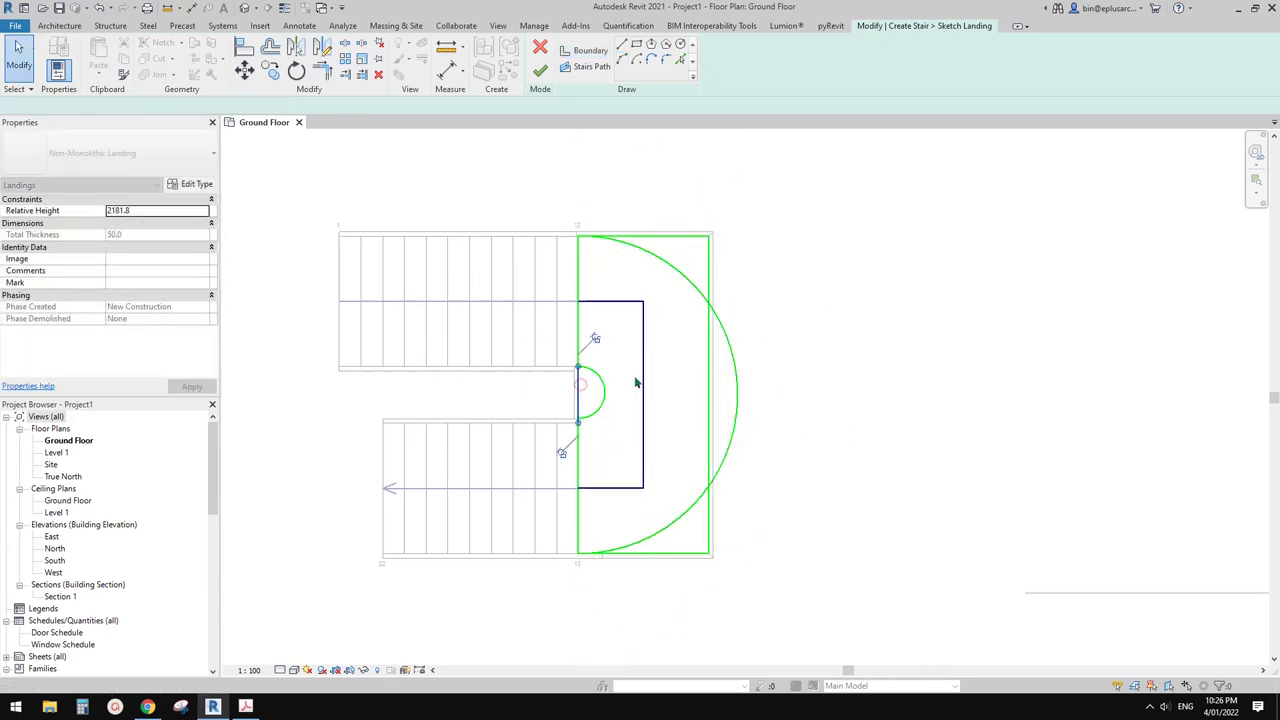
# Step: Delete the small inner arc and the straight segment between the runs, and redraw the arc as a semicircle of 325 mm radius
pyautogui.scroll(4, 588, 436)
pyautogui.click(601, 385)
pyautogui.press('Delete')
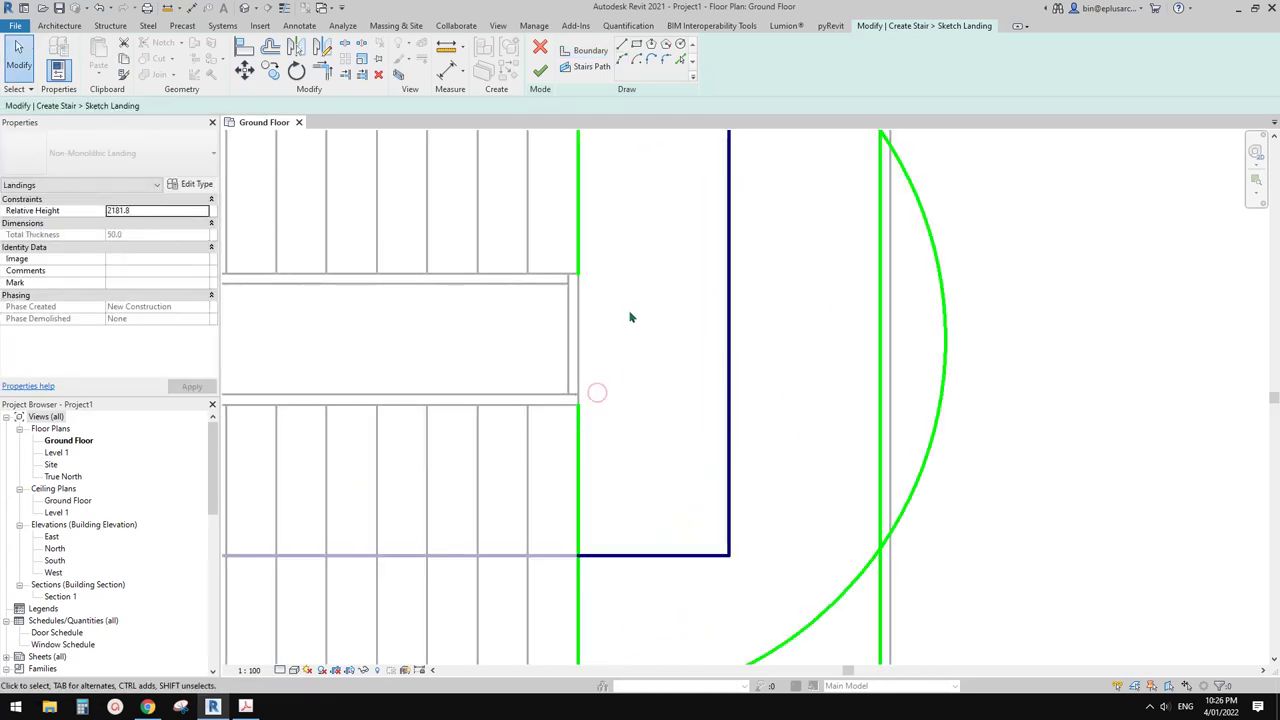
pyautogui.click(622, 60)
pyautogui.click(582, 275)
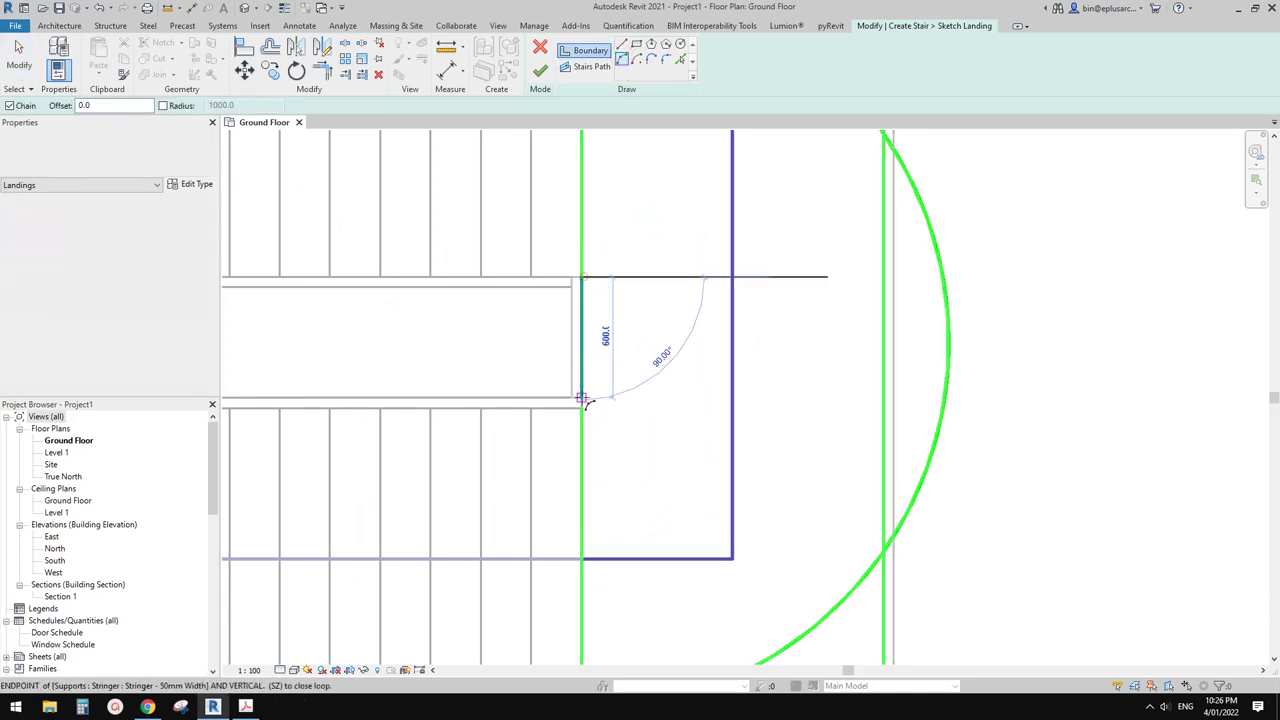
pyautogui.click(582, 409)
pyautogui.click(654, 340)
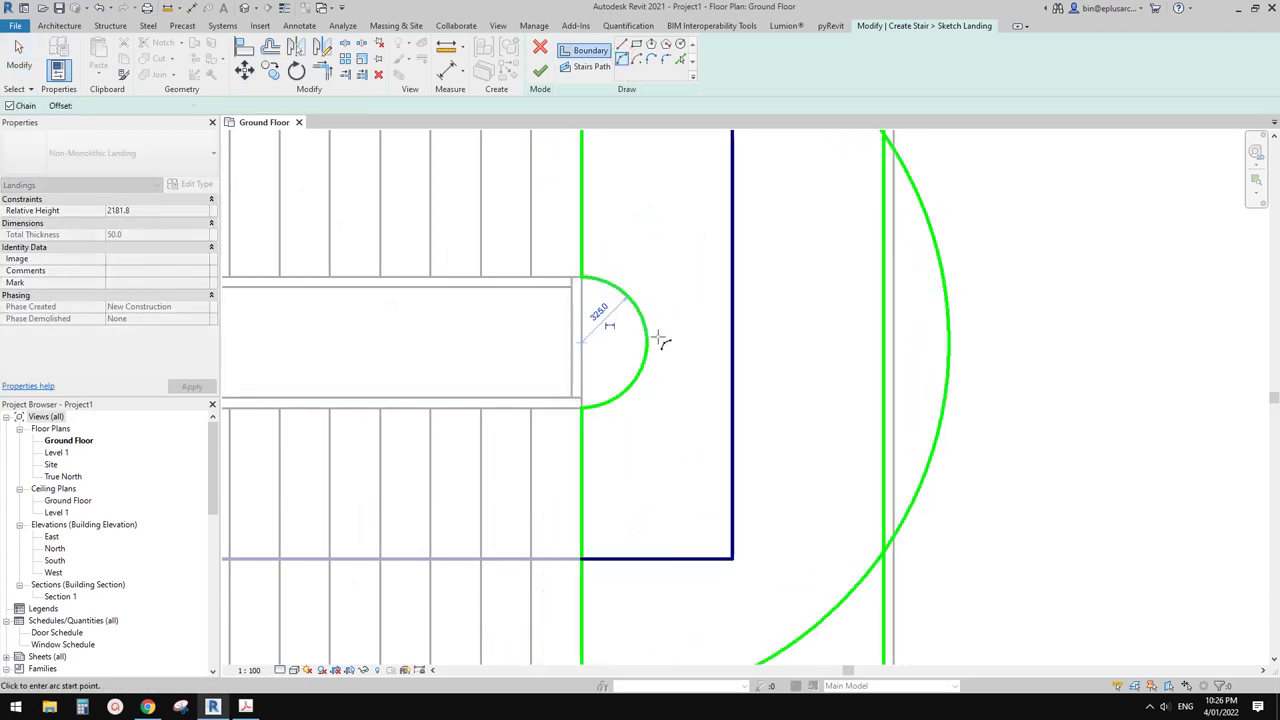
# Step: Delete the three leftover straight boundary lines of the original rectangular landing, keeping the large outer arc
pyautogui.scroll(-3, 652, 330)
pyautogui.press('Escape')
pyautogui.click(745, 176)
pyautogui.press('Delete')
pyautogui.click(755, 200)
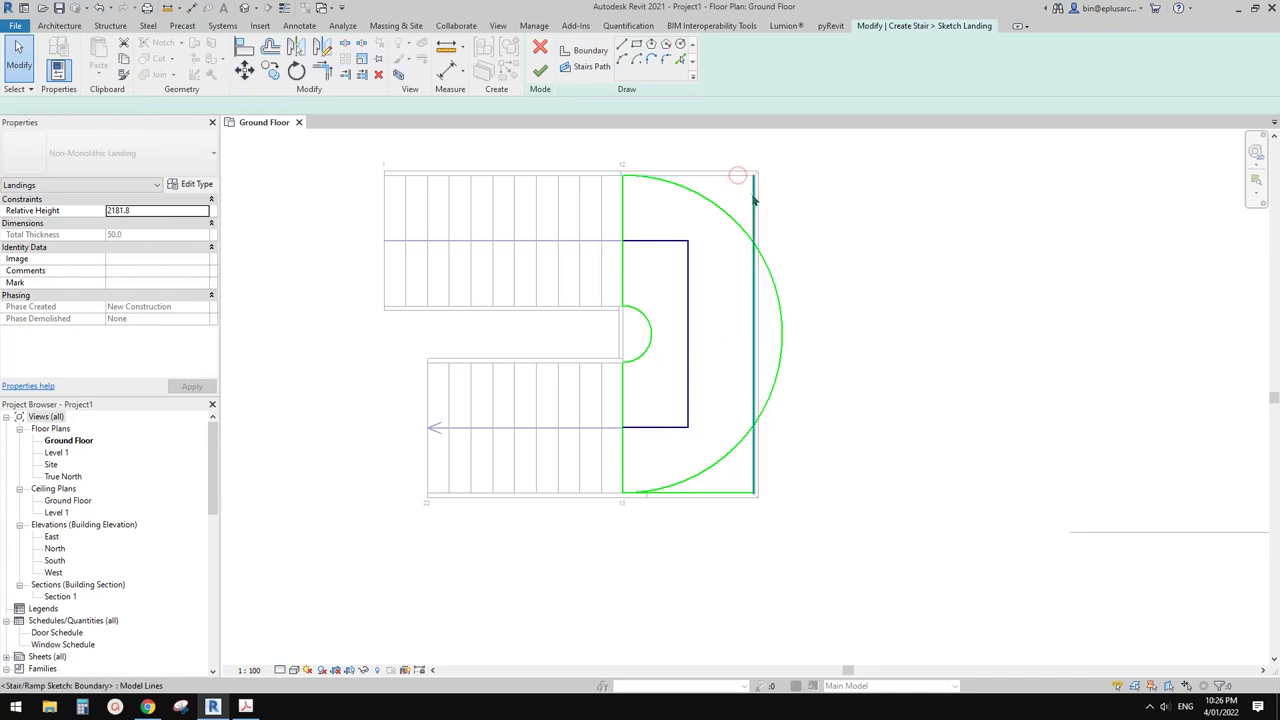
pyautogui.press('Delete')
pyautogui.click(783, 323)
pyautogui.press('Escape')
pyautogui.click(730, 494)
pyautogui.press('Delete')
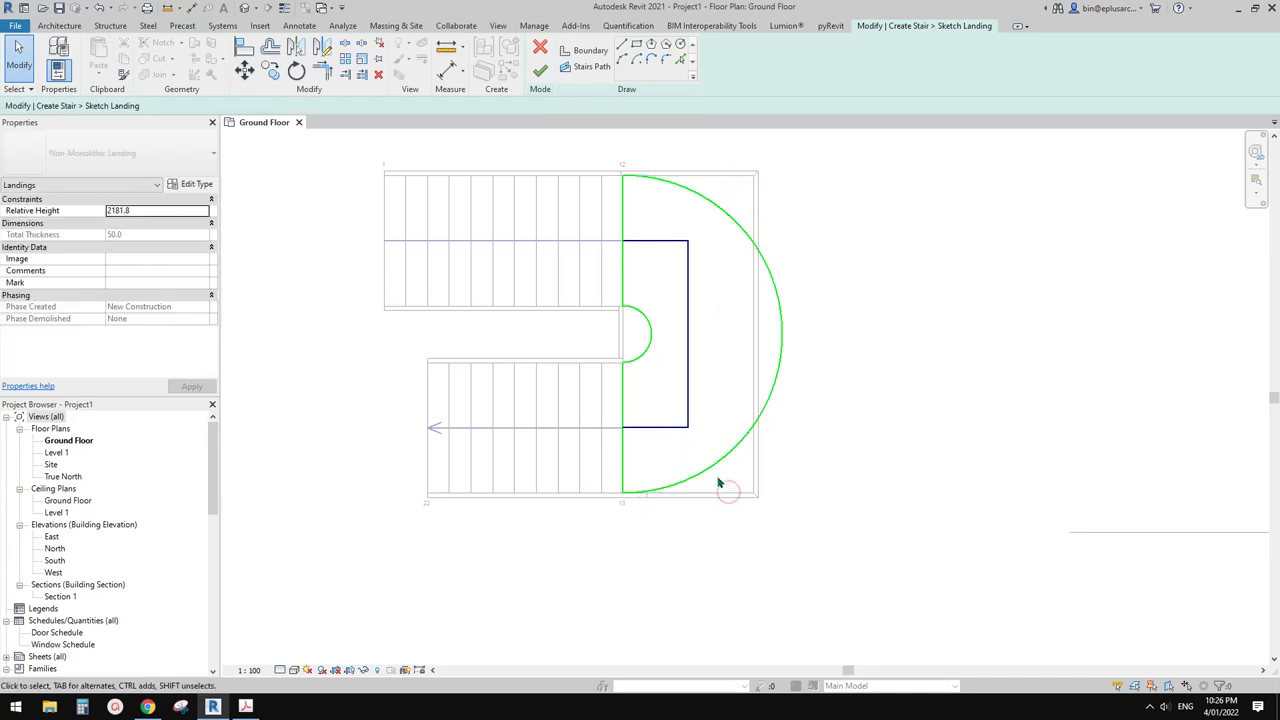
# Step: Delete the three straight stair-path segments inside the landing sketch
pyautogui.scroll(1, 705, 458)
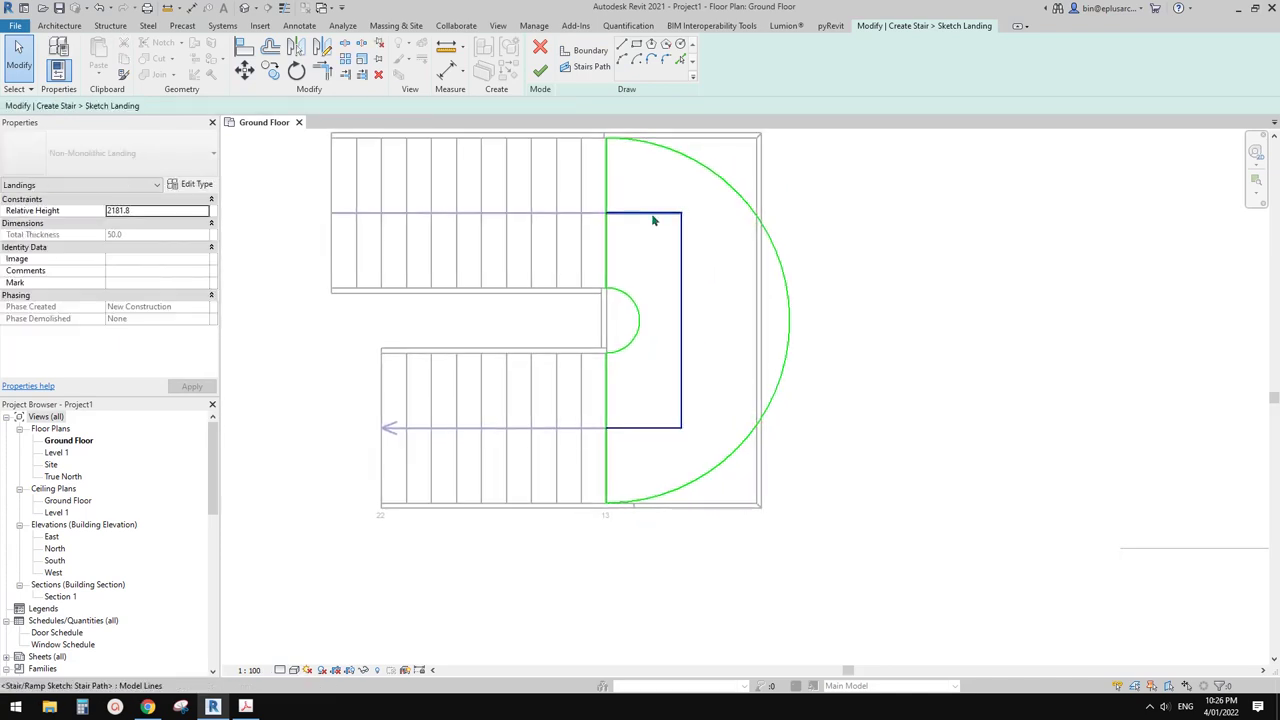
pyautogui.moveTo(700, 438); pyautogui.dragTo(667, 311)
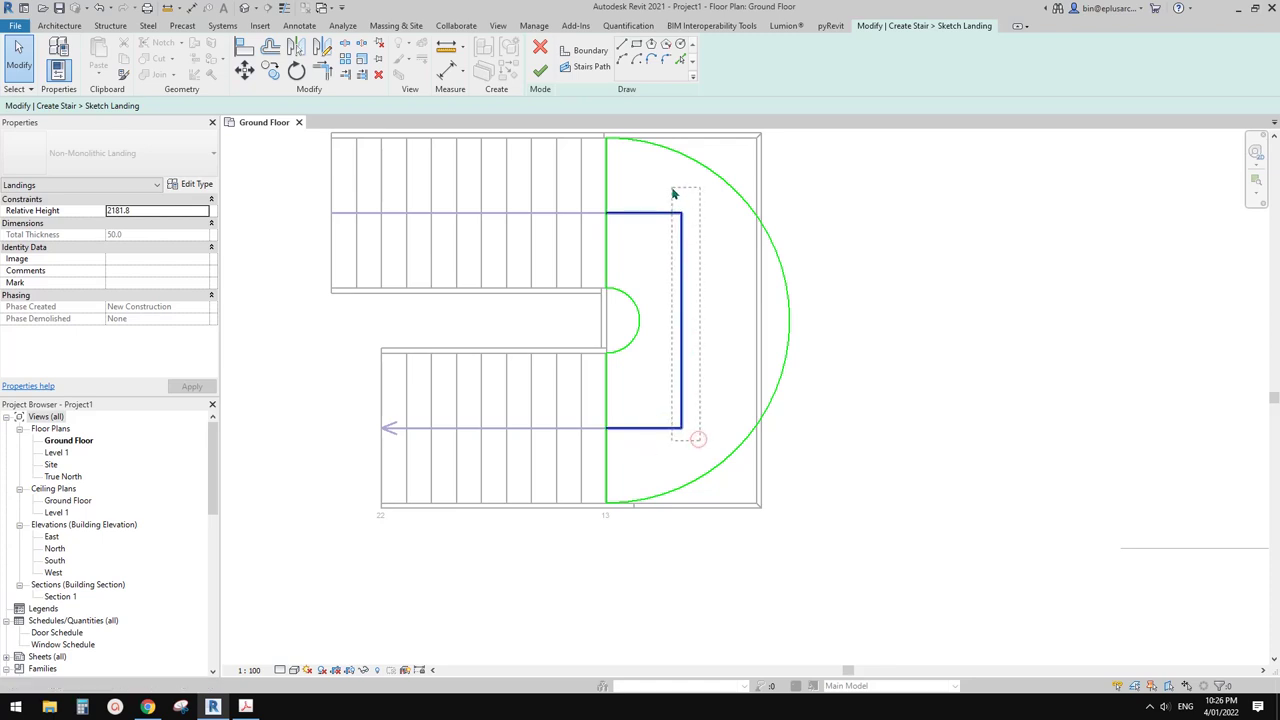
pyautogui.moveTo(674, 193); pyautogui.dragTo(672, 190)
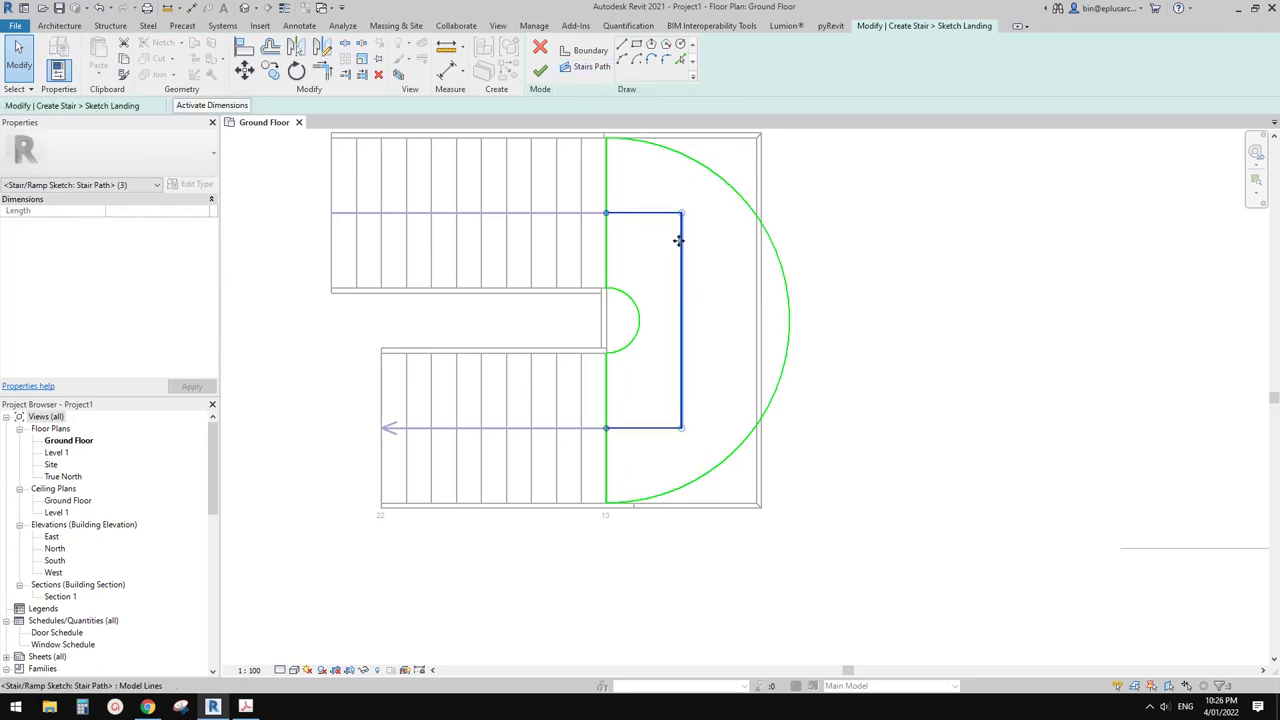
pyautogui.press('Delete')
# Step: Draw a semicircular stairs path of 1075 mm radius across the landing, joining the midpoints of the two run edges
pyautogui.click(588, 67)
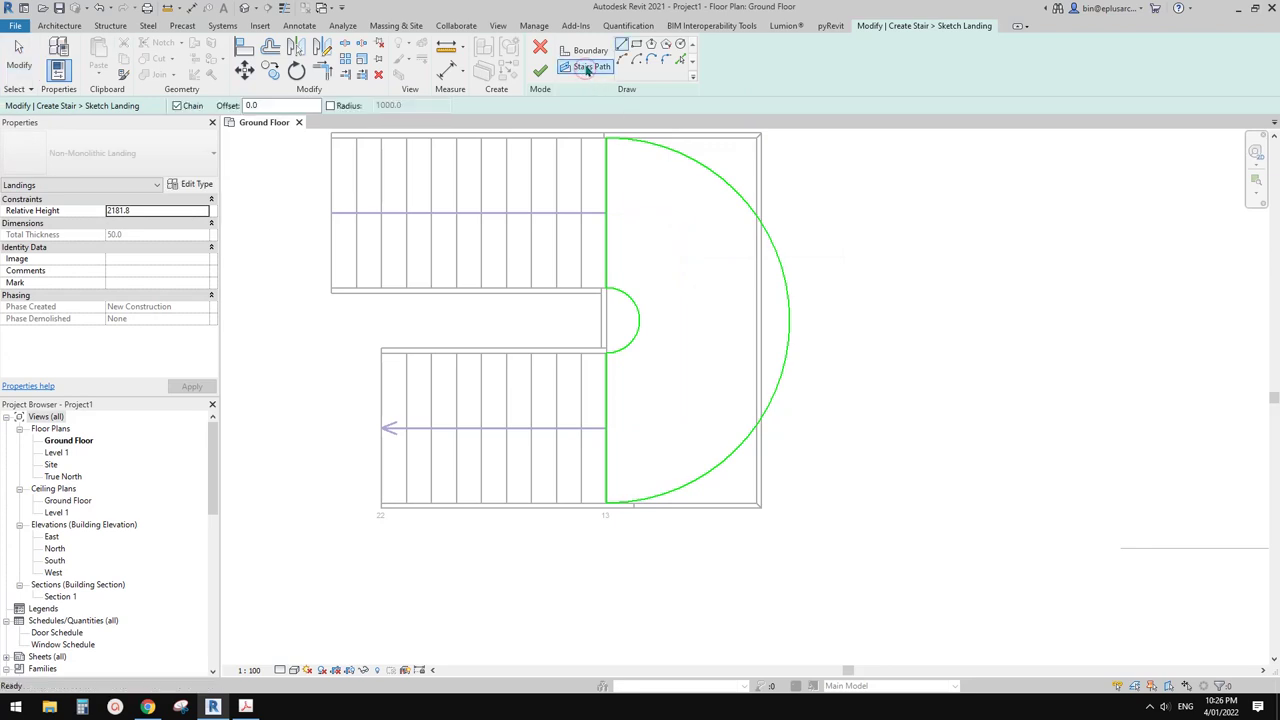
pyautogui.click(607, 213)
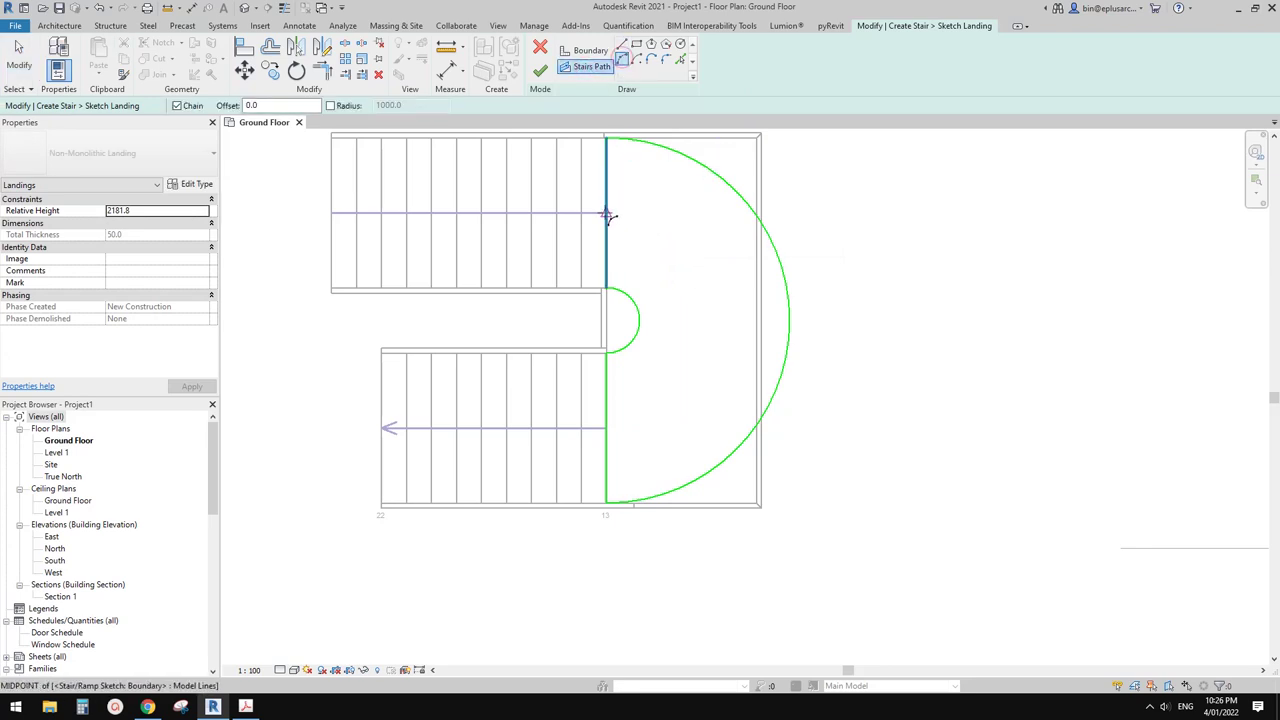
pyautogui.click(606, 432)
pyautogui.press('Escape')
pyautogui.click(607, 213)
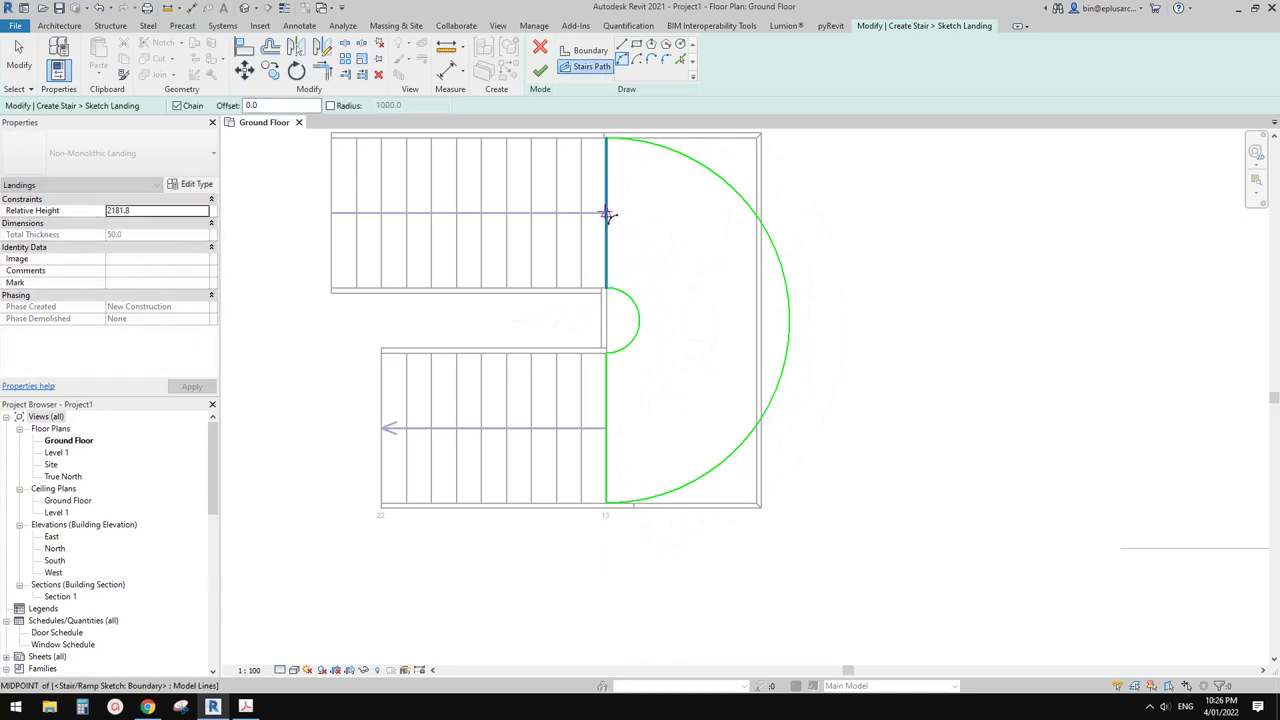
pyautogui.click(607, 432)
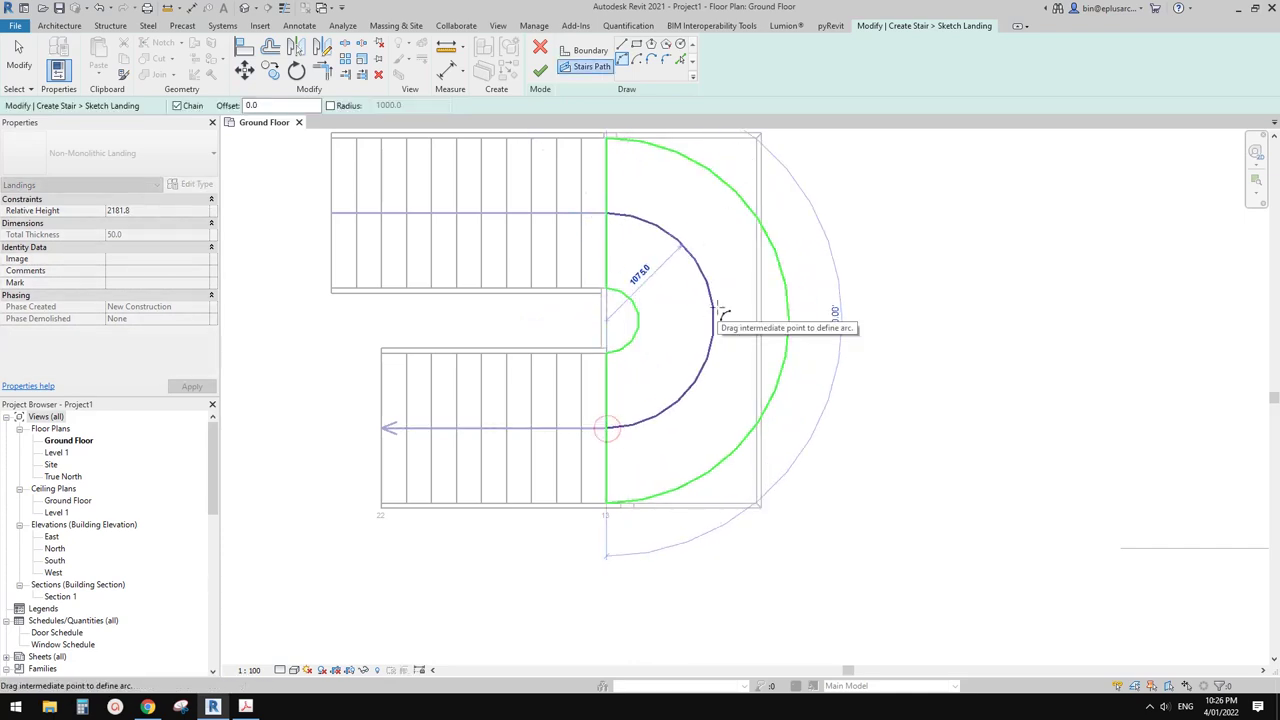
pyautogui.click(718, 310)
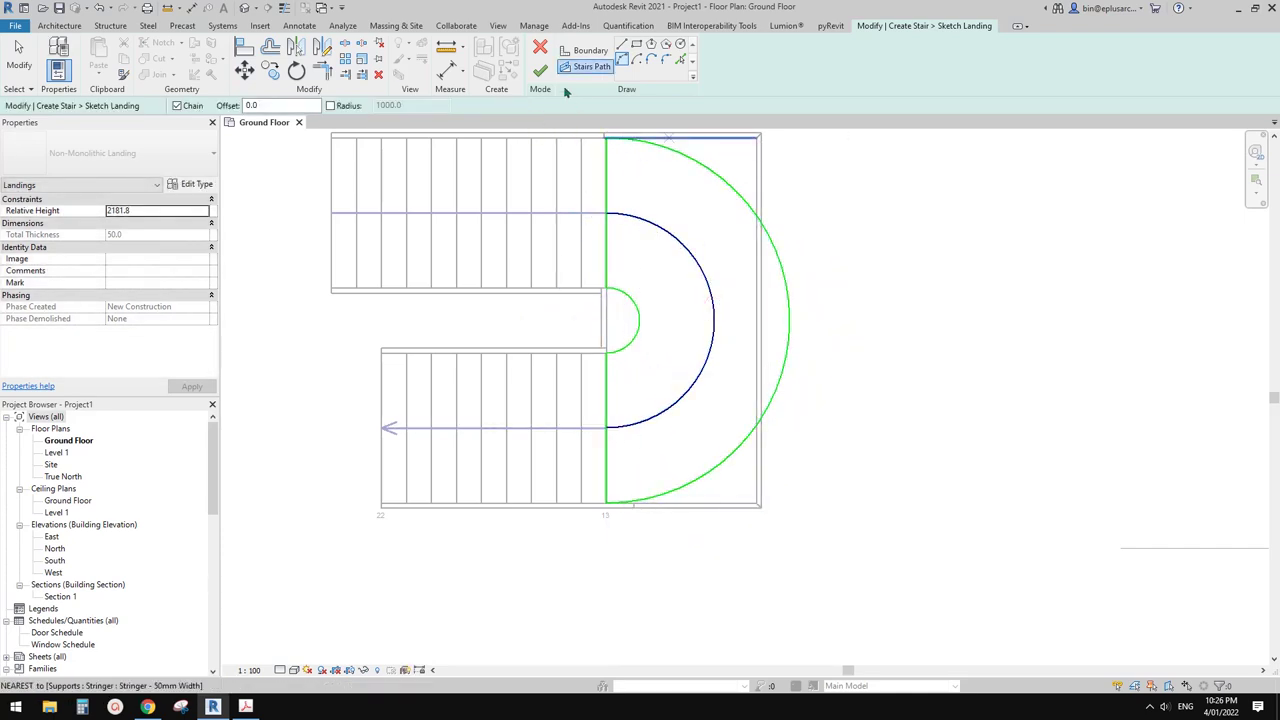
# Step: Finish the landing sketch and the stair, and open the default 3D view
pyautogui.click(540, 70)
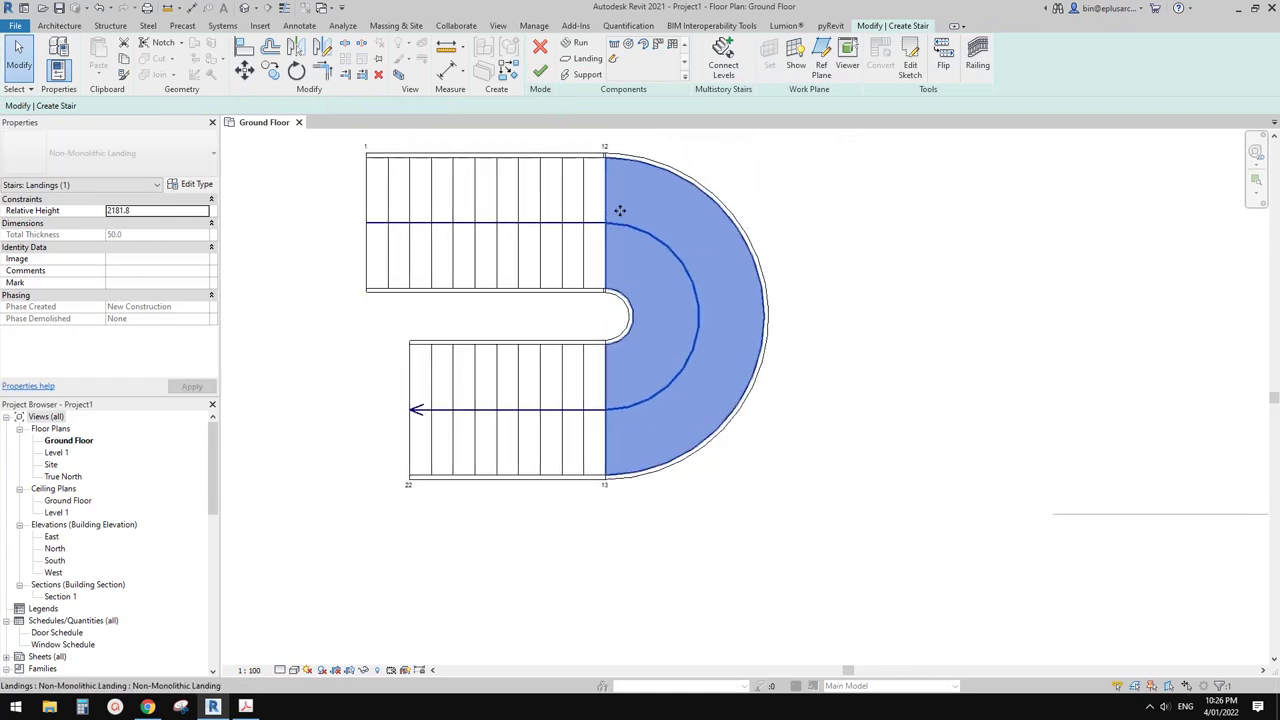
pyautogui.click(540, 72)
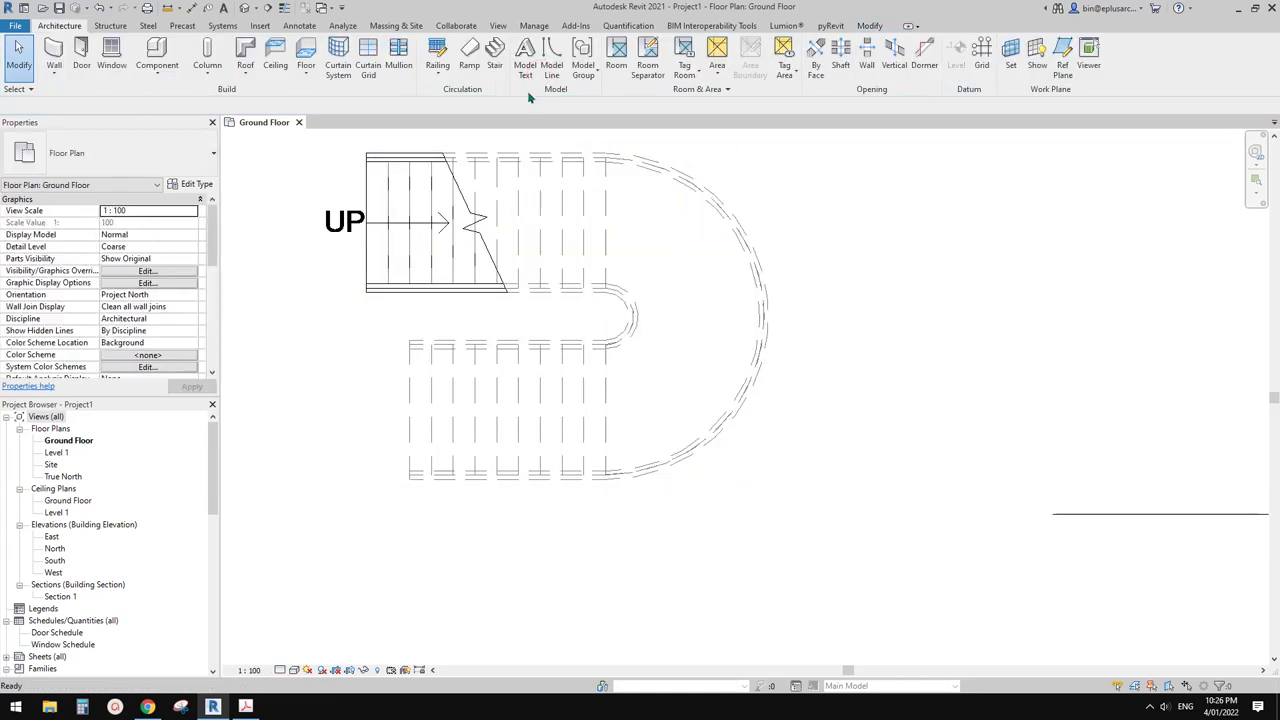
pyautogui.click(245, 8)
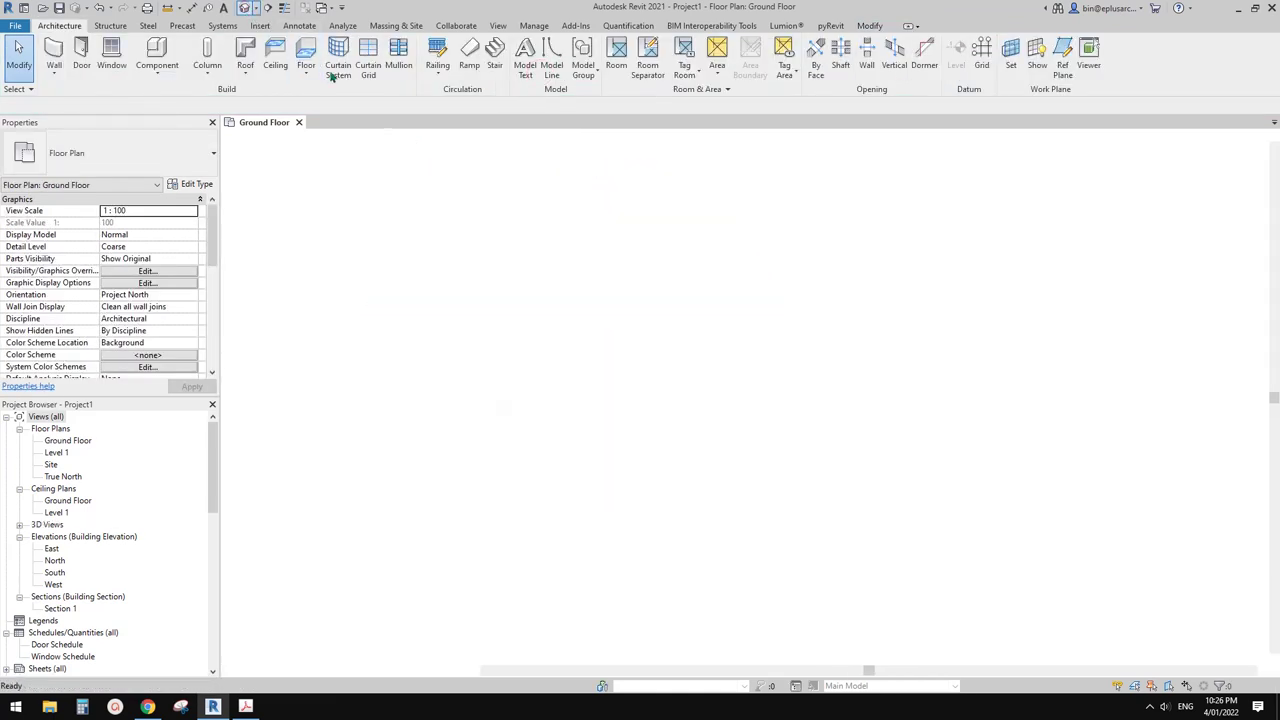
# Step: Temporarily hide the outer and inner stair railings in the 3D view
pyautogui.scroll(5, 700, 350)
pyautogui.click(631, 335)
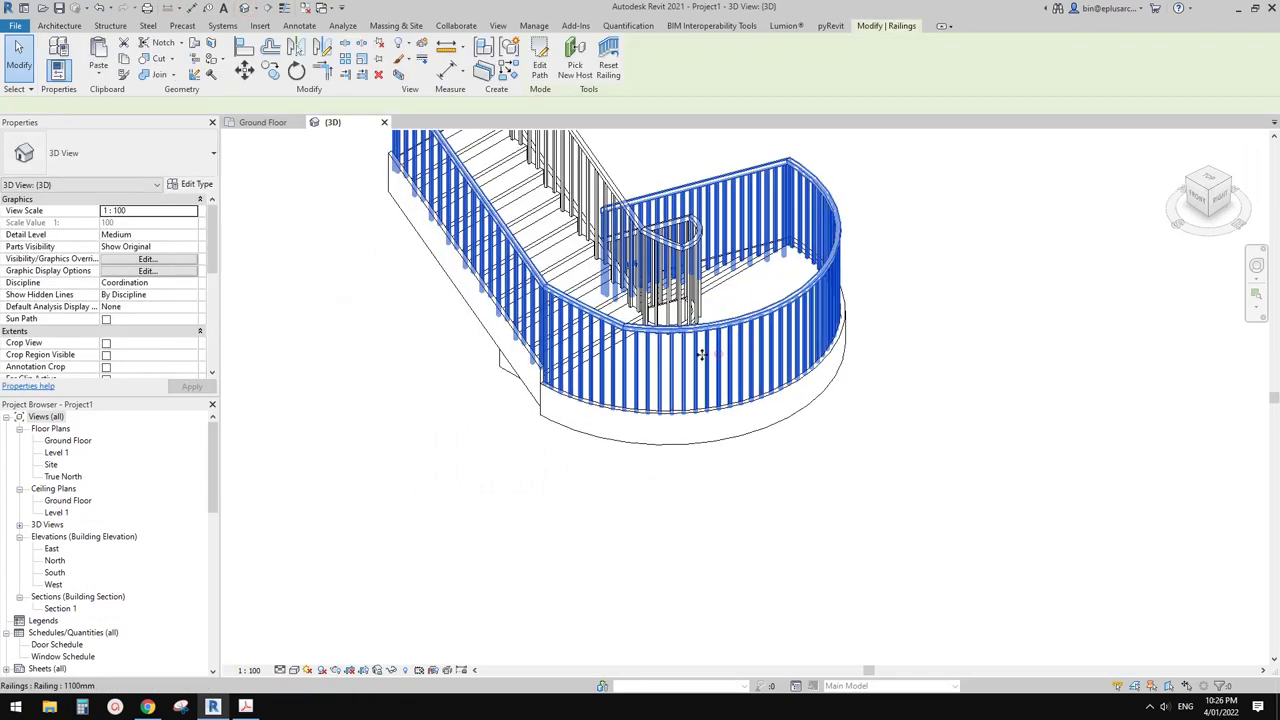
pyautogui.keyDown('shift'); pyautogui.moveTo(700, 354); pyautogui.dragTo(1094, 186, button='middle'); pyautogui.keyUp('shift')
pyautogui.click(932, 250)
pyautogui.scroll(-1, 930, 248)
pyautogui.keyDown('shift'); pyautogui.moveTo(896, 299); pyautogui.dragTo(726, 320, button='middle'); pyautogui.keyUp('shift')
pyautogui.click(769, 285)
pyautogui.keyDown('ctrl'); pyautogui.click(686, 298); pyautogui.keyUp('ctrl')
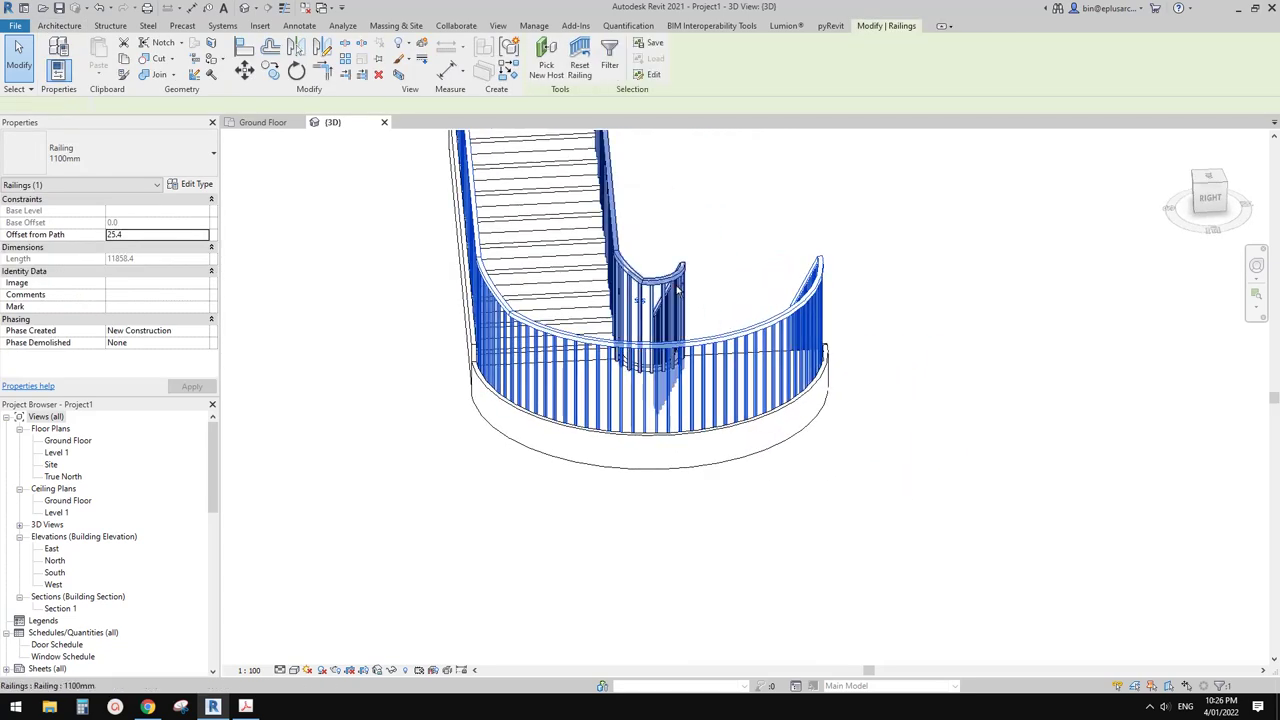
pyautogui.moveTo(686, 258); pyautogui.dragTo(686, 275, button='middle')
pyautogui.press('h')
pyautogui.press('h')
pyautogui.scroll(1, 728, 314)
pyautogui.keyDown('shift'); pyautogui.moveTo(727, 314); pyautogui.dragTo(806, 302, button='middle'); pyautogui.keyUp('shift')
pyautogui.scroll(-1, 756, 303)
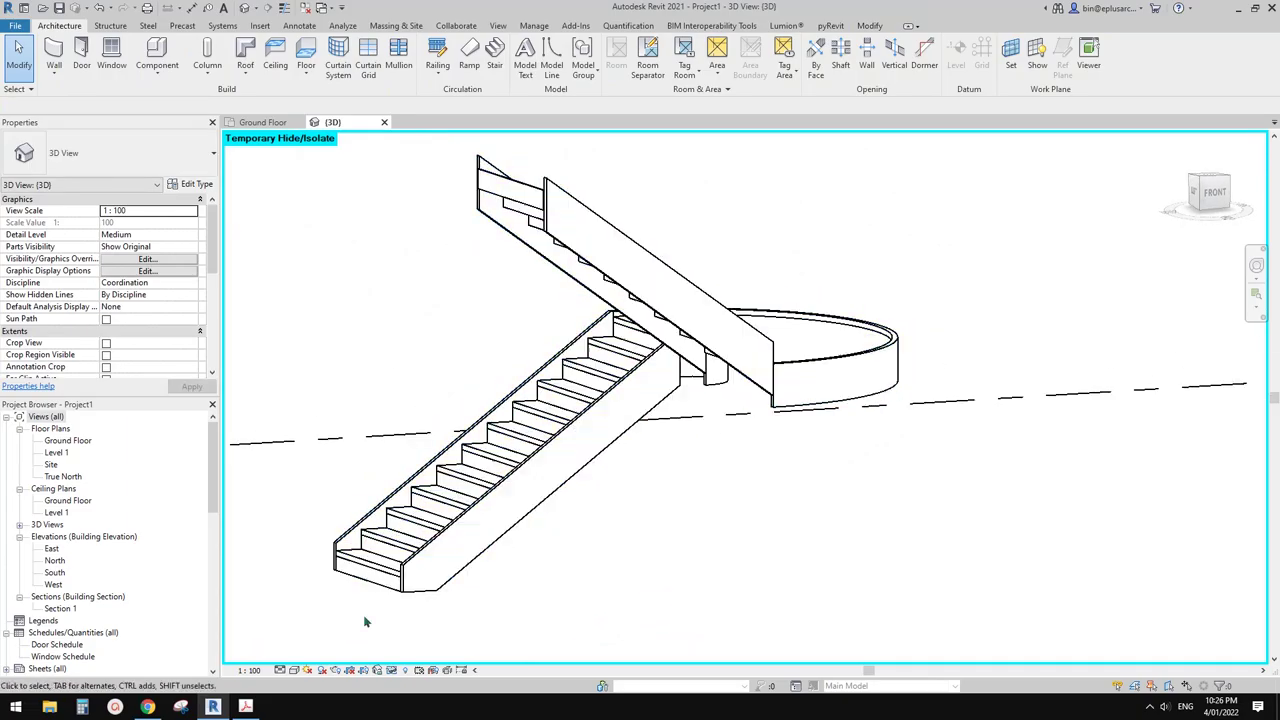
# Step: Switch to Chrome to examine the Lloyd's building stair detail photo, and return to Revit to compare it with the stair model
pyautogui.click(147, 707)
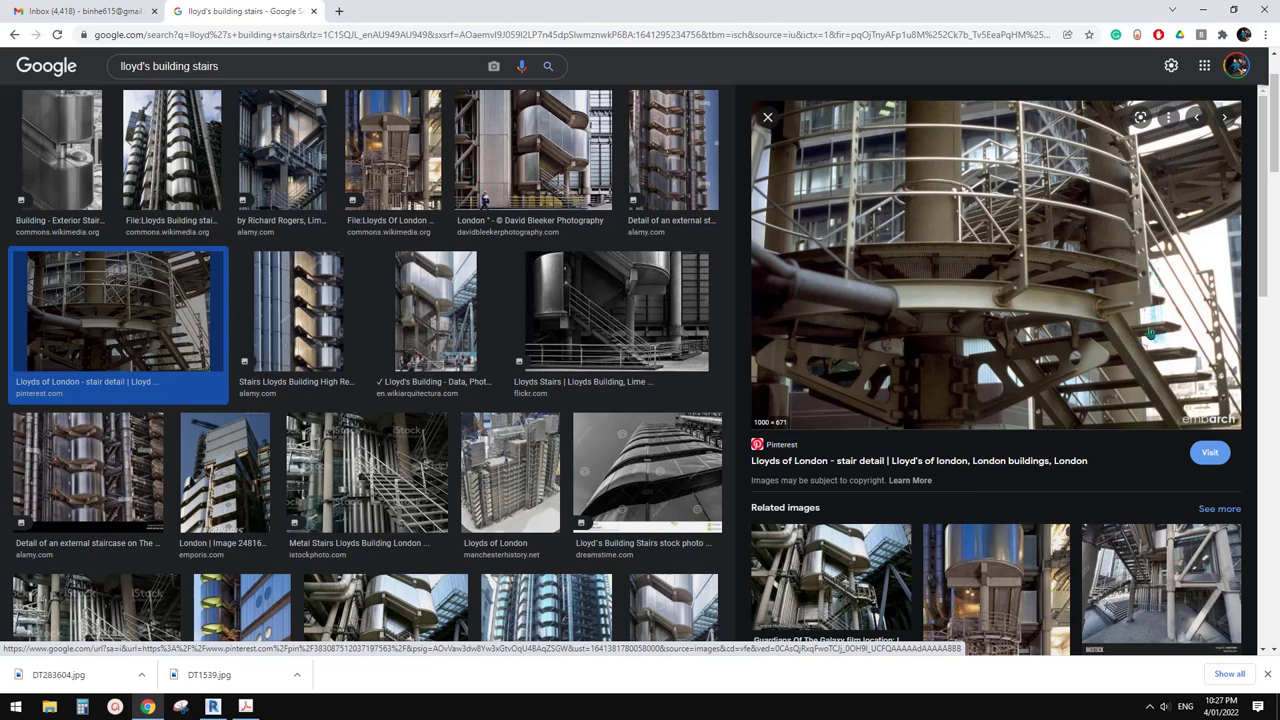
pyautogui.click(212, 707)
pyautogui.moveTo(757, 441)
pyautogui.keyDown('shift'); pyautogui.mouseDown(button='middle')
pyautogui.moveTo(751, 406)
pyautogui.moveTo(846, 263)
pyautogui.moveTo(657, 437)
pyautogui.moveTo(738, 457)
pyautogui.mouseUp(button='middle'); pyautogui.keyUp('shift')
pyautogui.click(697, 333)
pyautogui.scroll(-1, 691, 397)
# Step: Review the stair type's right support options and the stringer type's section profile and dimensions
pyautogui.click(888, 456)
pyautogui.click(842, 399)
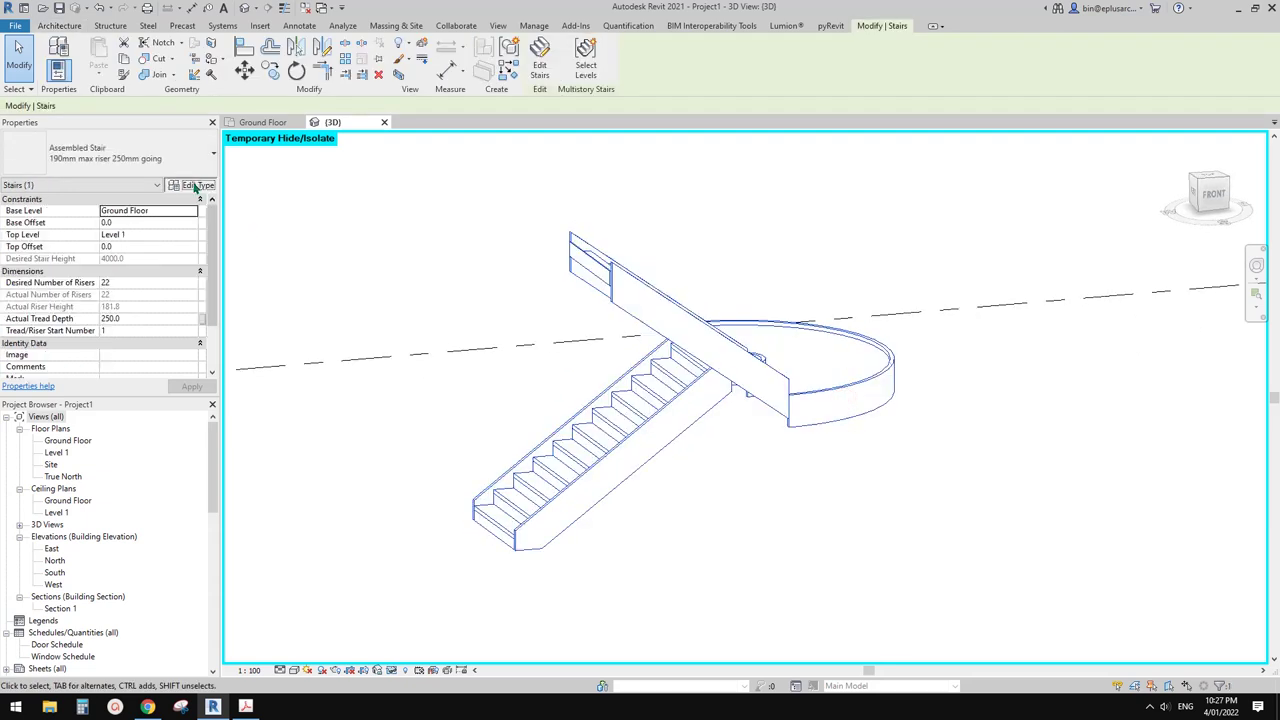
pyautogui.click(192, 185)
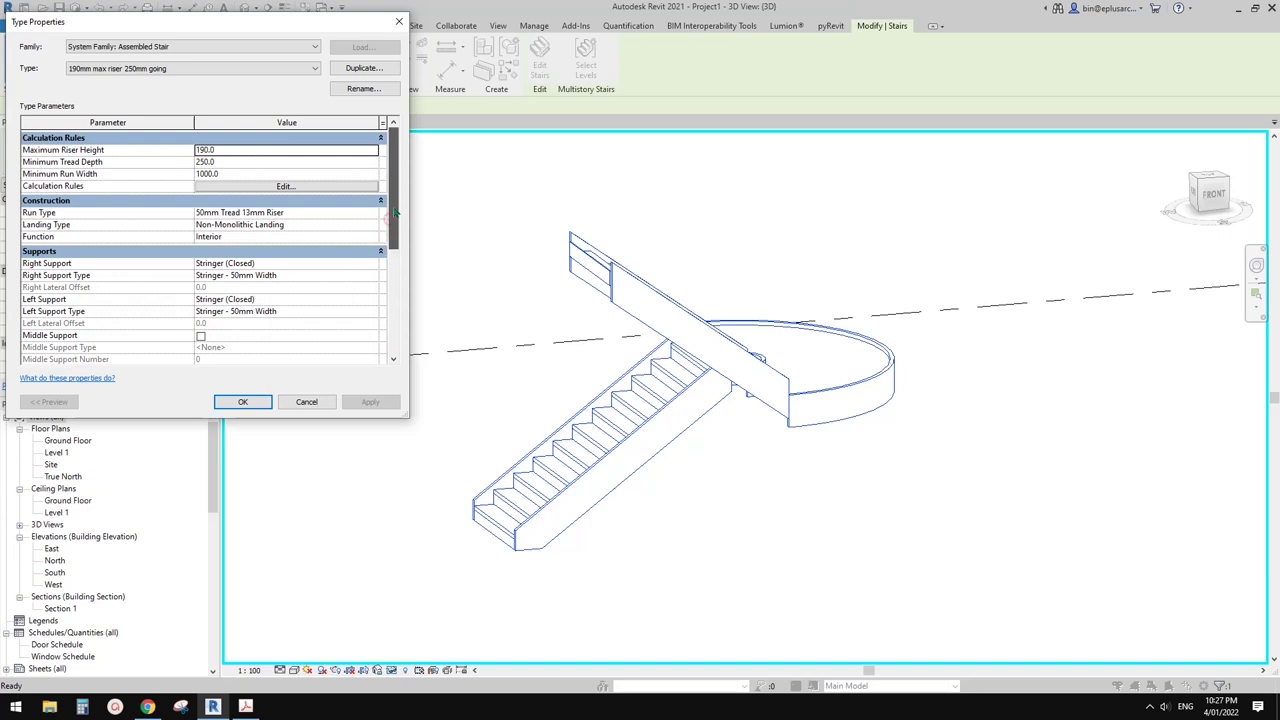
pyautogui.click(312, 262)
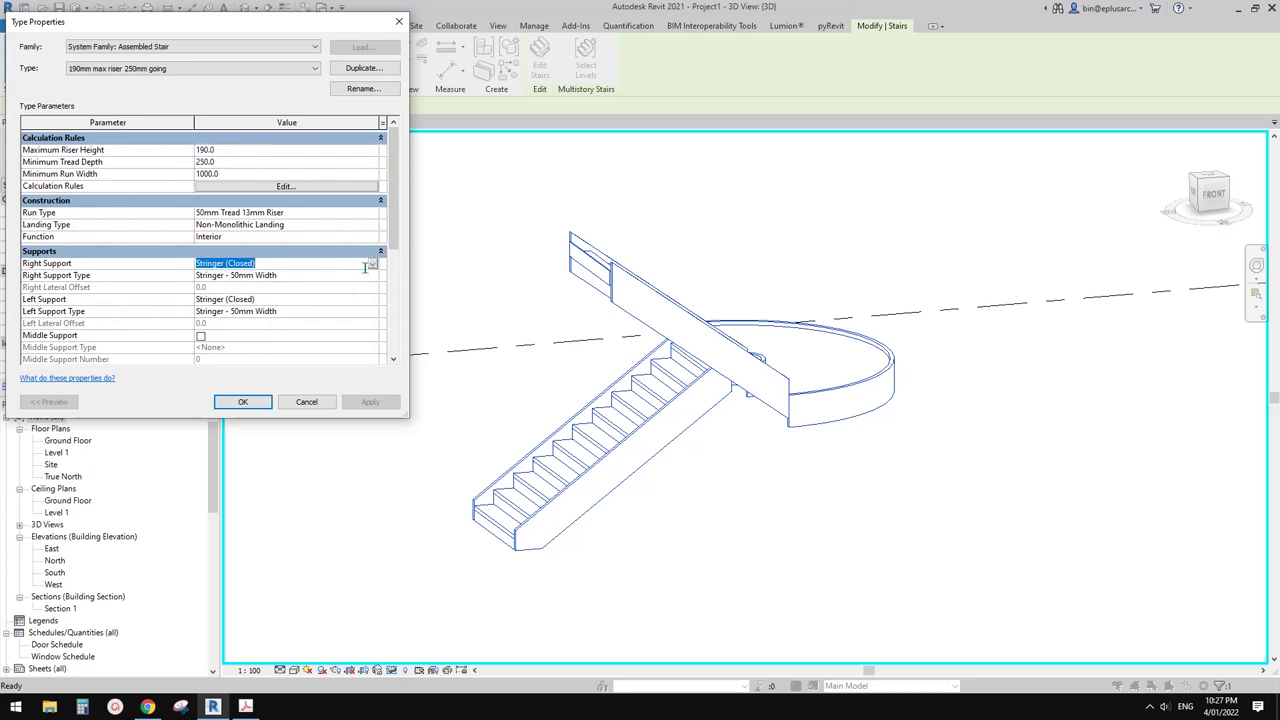
pyautogui.click(372, 265)
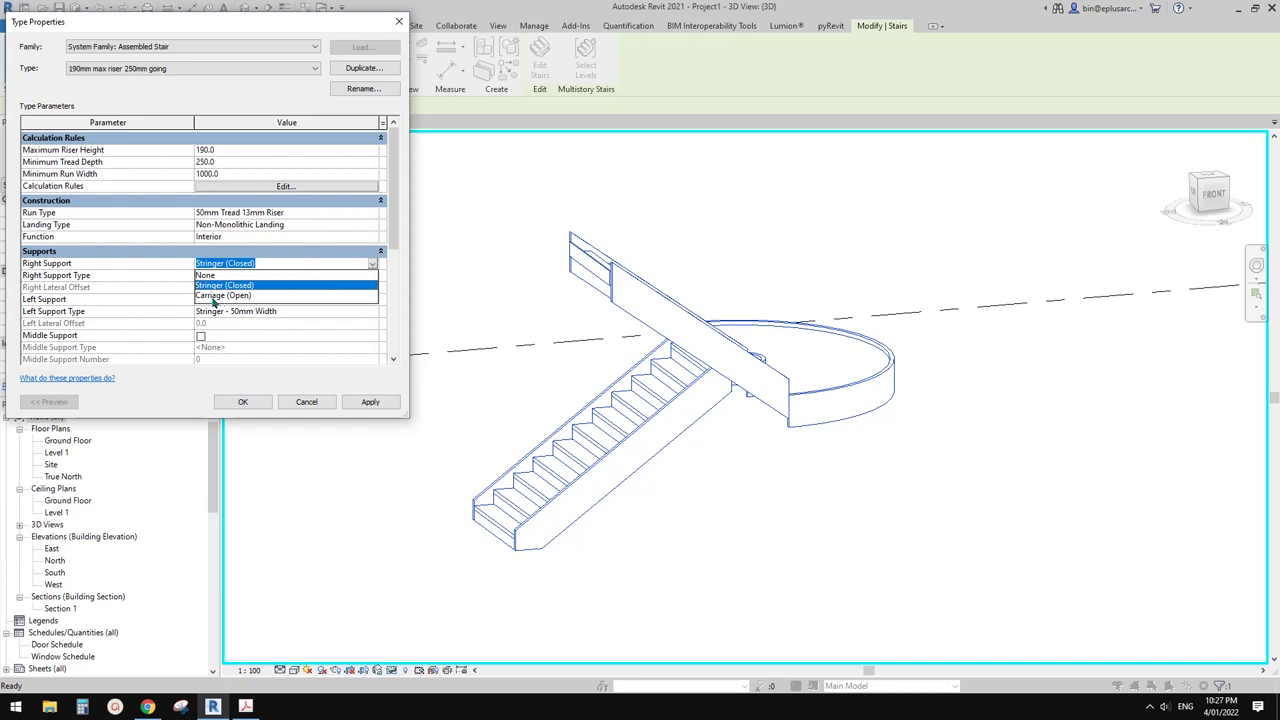
pyautogui.click(459, 230)
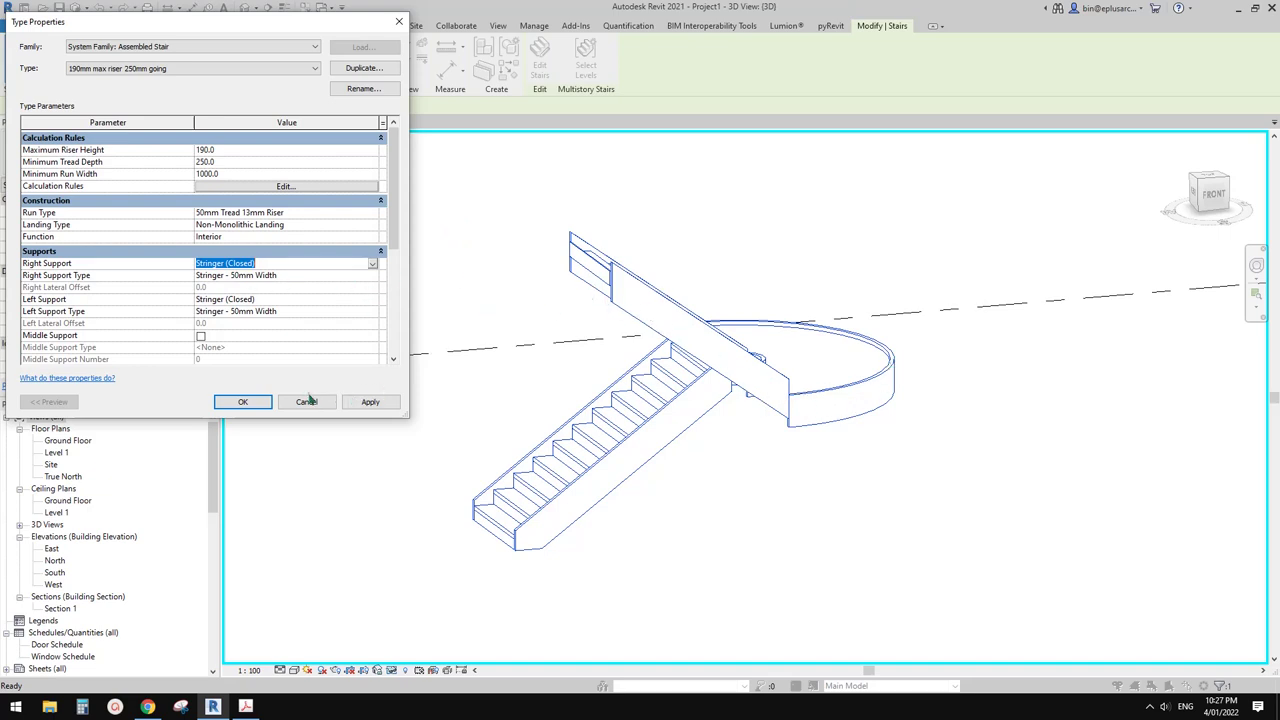
pyautogui.click(291, 276)
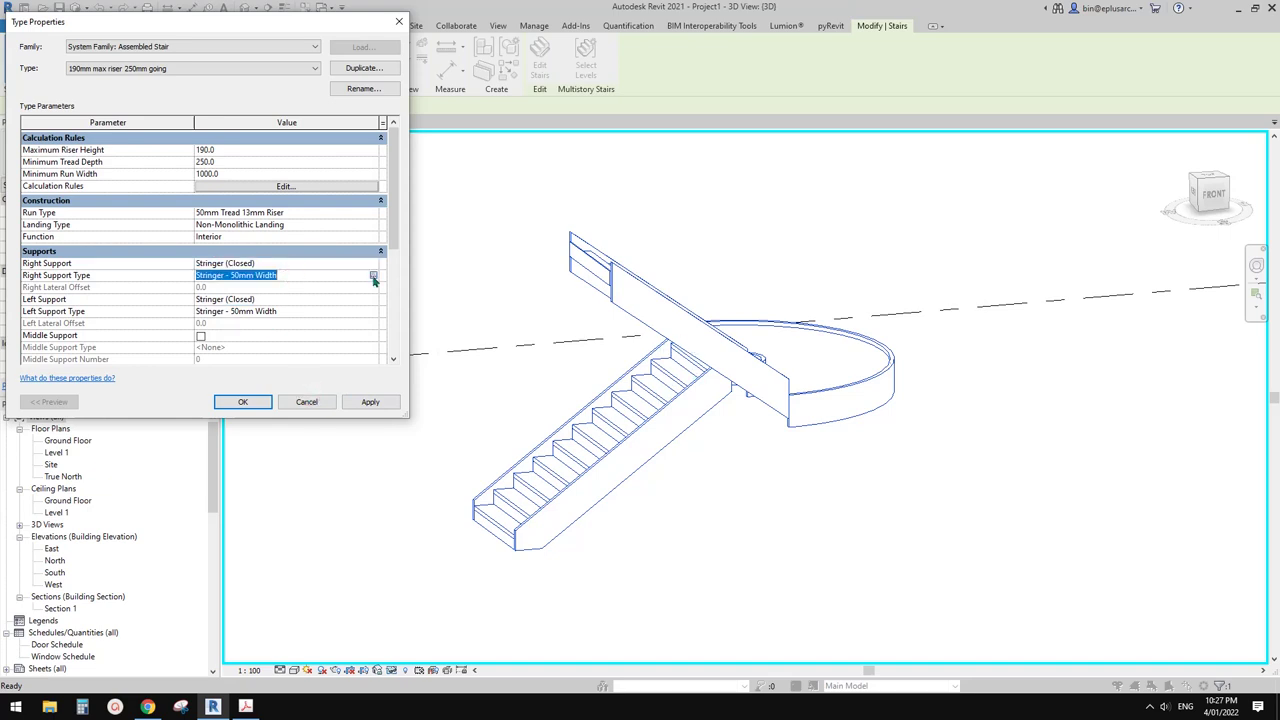
pyautogui.click(373, 276)
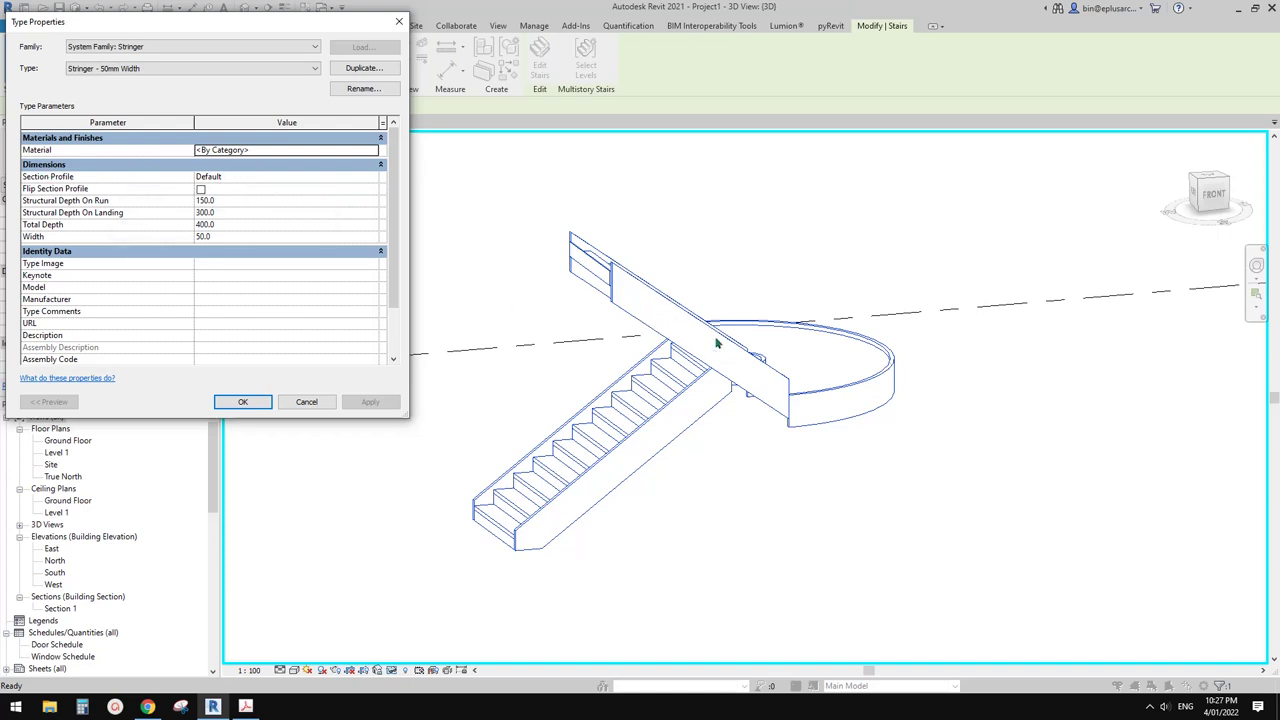
pyautogui.click(325, 405)
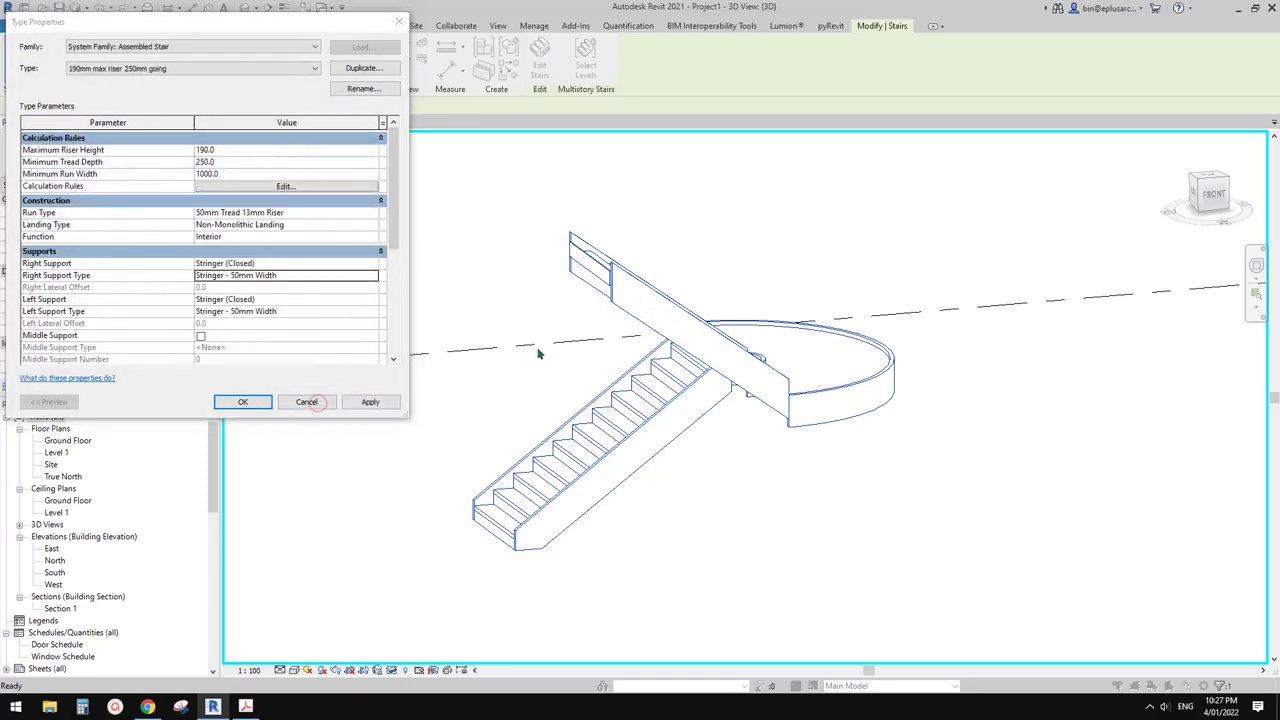
pyautogui.click(306, 402)
# Step: Set the section profile of the stair's Stringer - 50mm Width support type to C-Channel-Profile : C250X30
pyautogui.scroll(4, 729, 323)
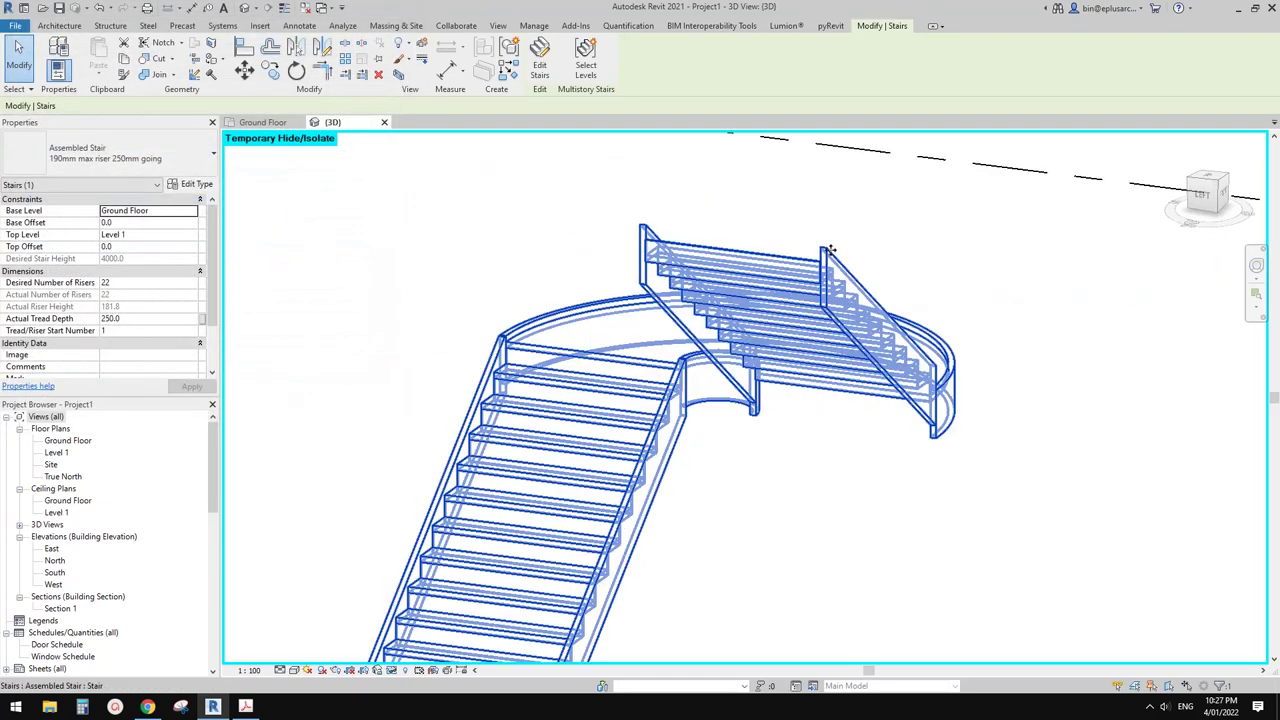
pyautogui.keyDown('shift'); pyautogui.moveTo(757, 293); pyautogui.dragTo(560, 260, button='middle'); pyautogui.keyUp('shift')
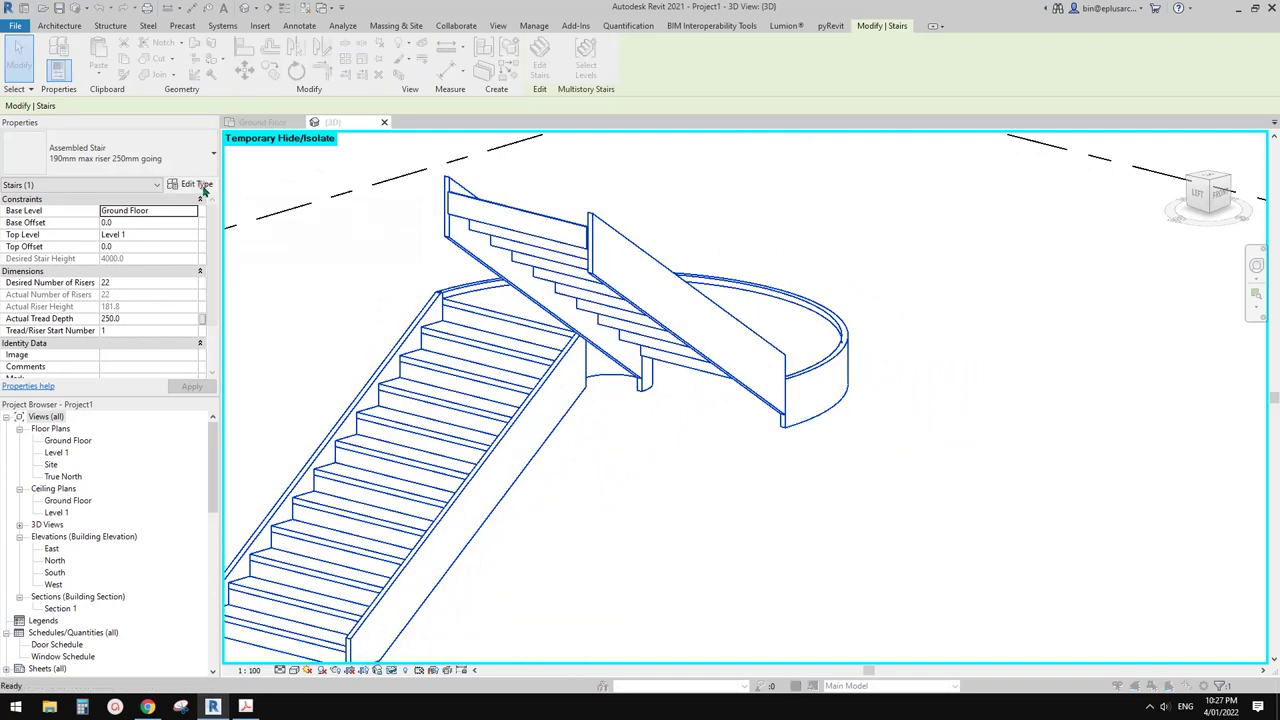
pyautogui.click(190, 184)
pyautogui.click(368, 275)
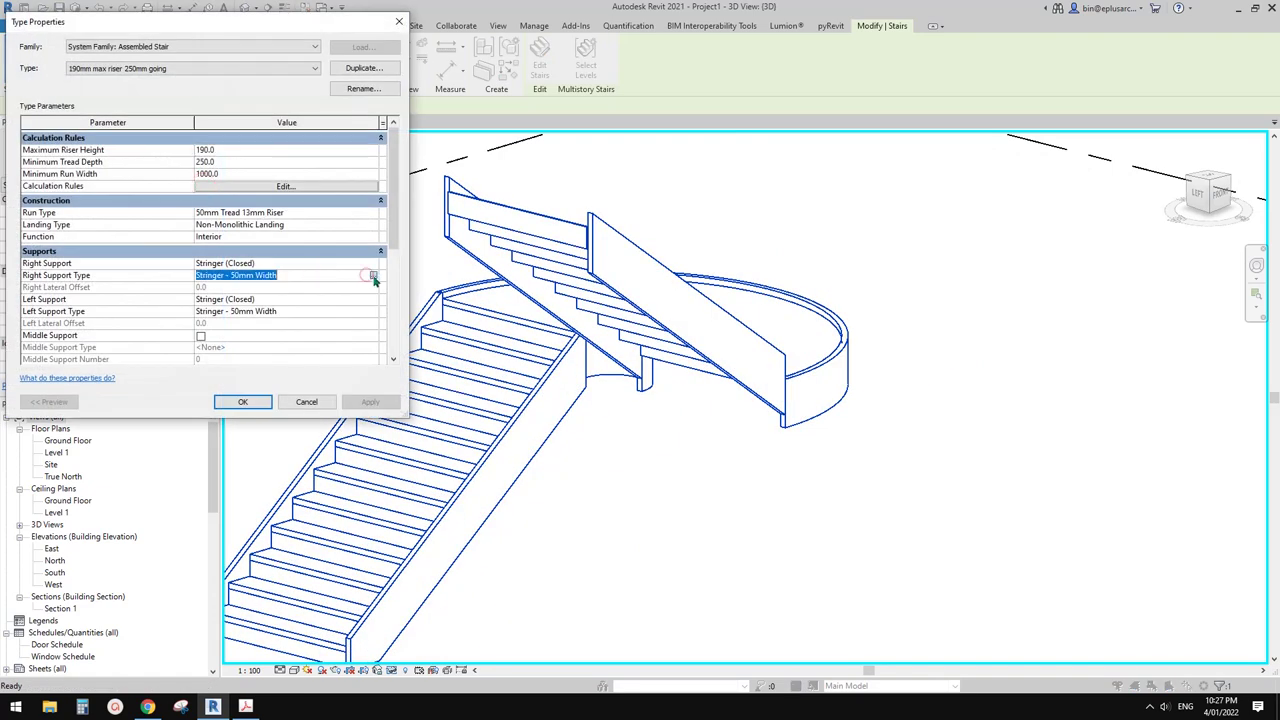
pyautogui.click(372, 275)
pyautogui.click(276, 177)
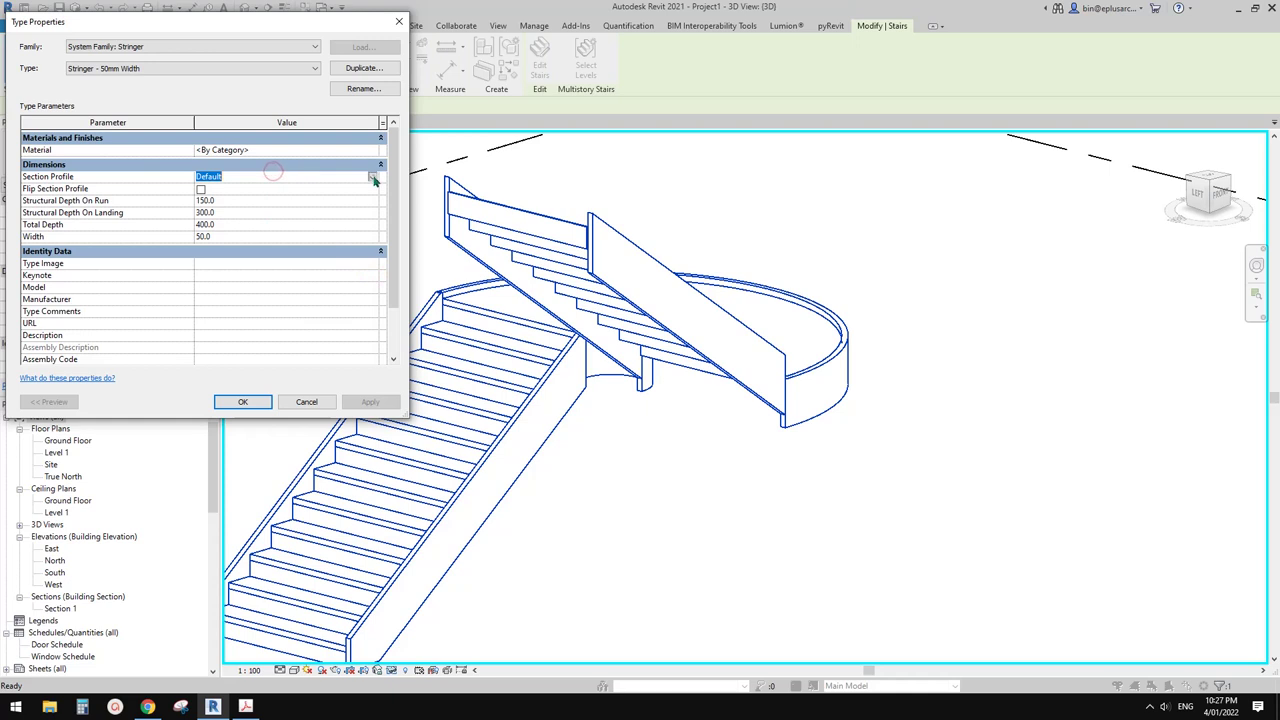
pyautogui.click(276, 177)
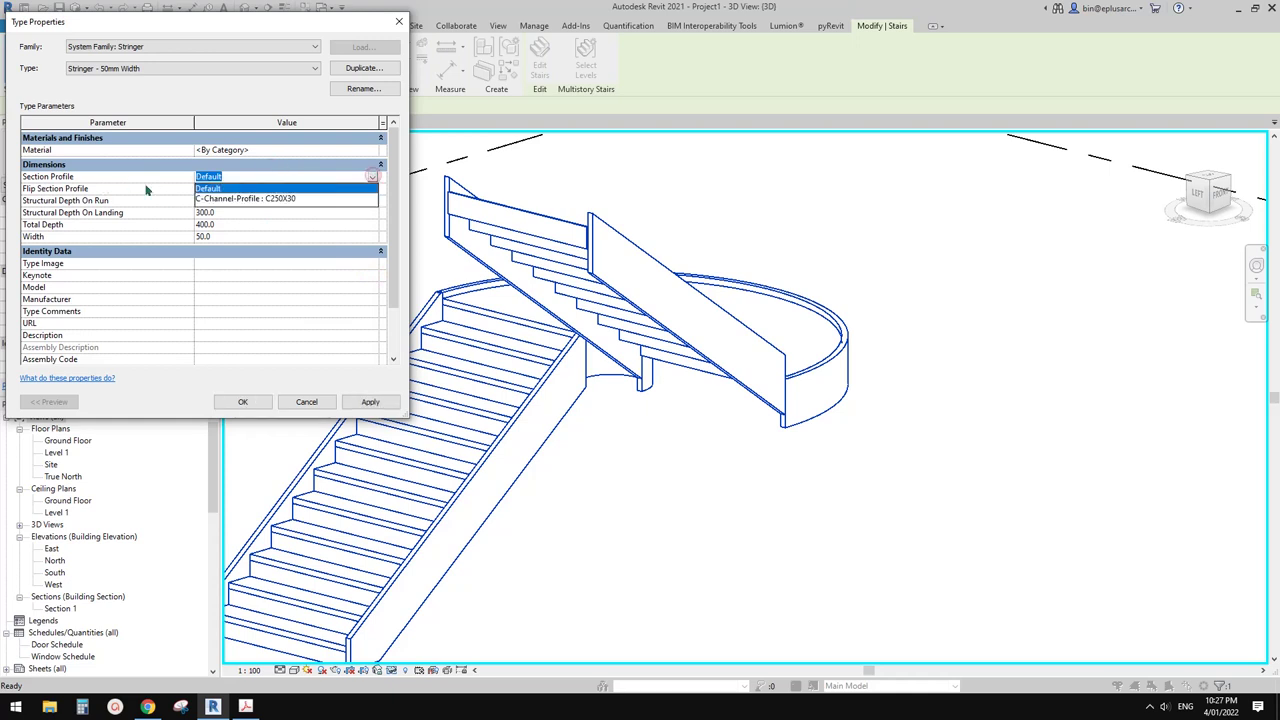
pyautogui.click(269, 199)
pyautogui.click(370, 401)
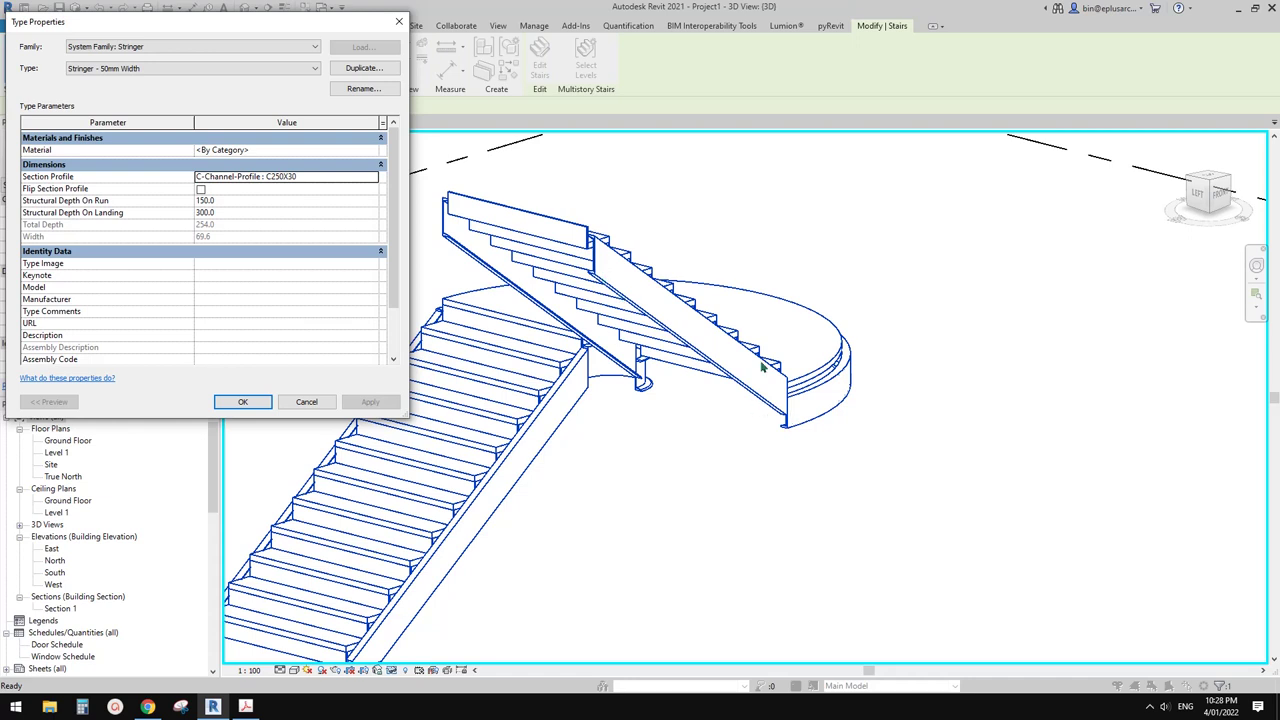
pyautogui.click(311, 180)
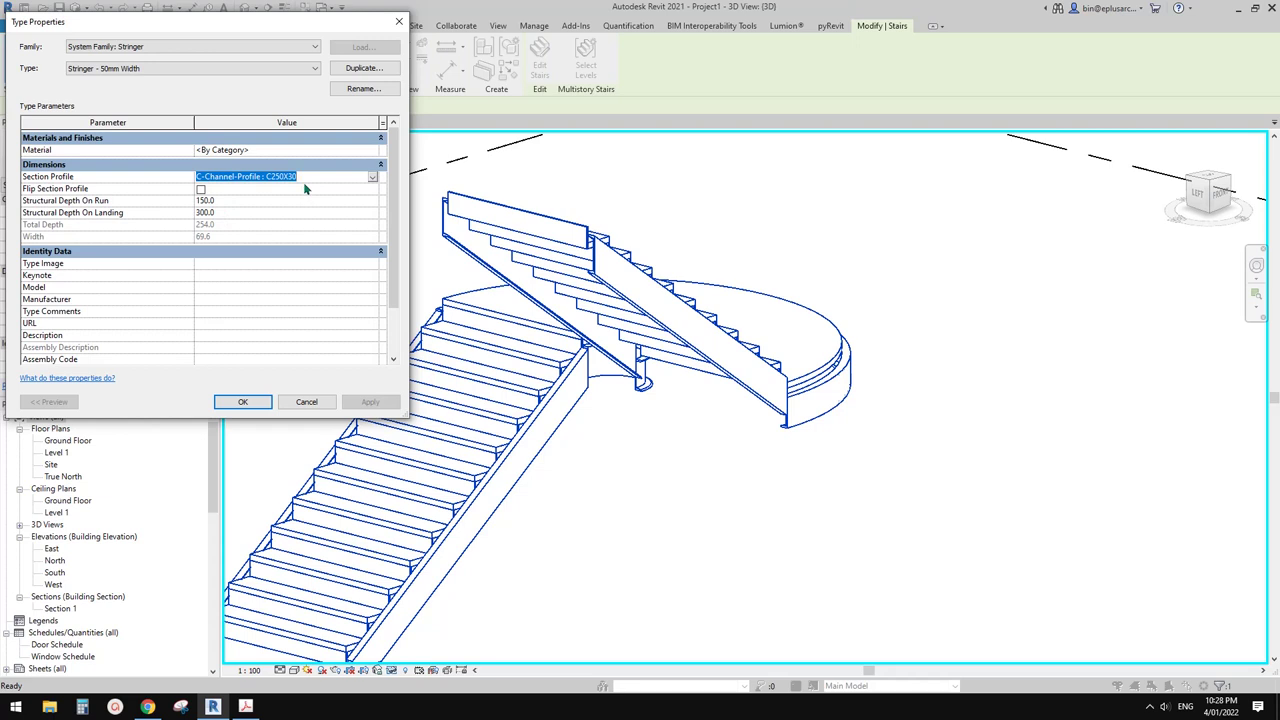
pyautogui.click(243, 401)
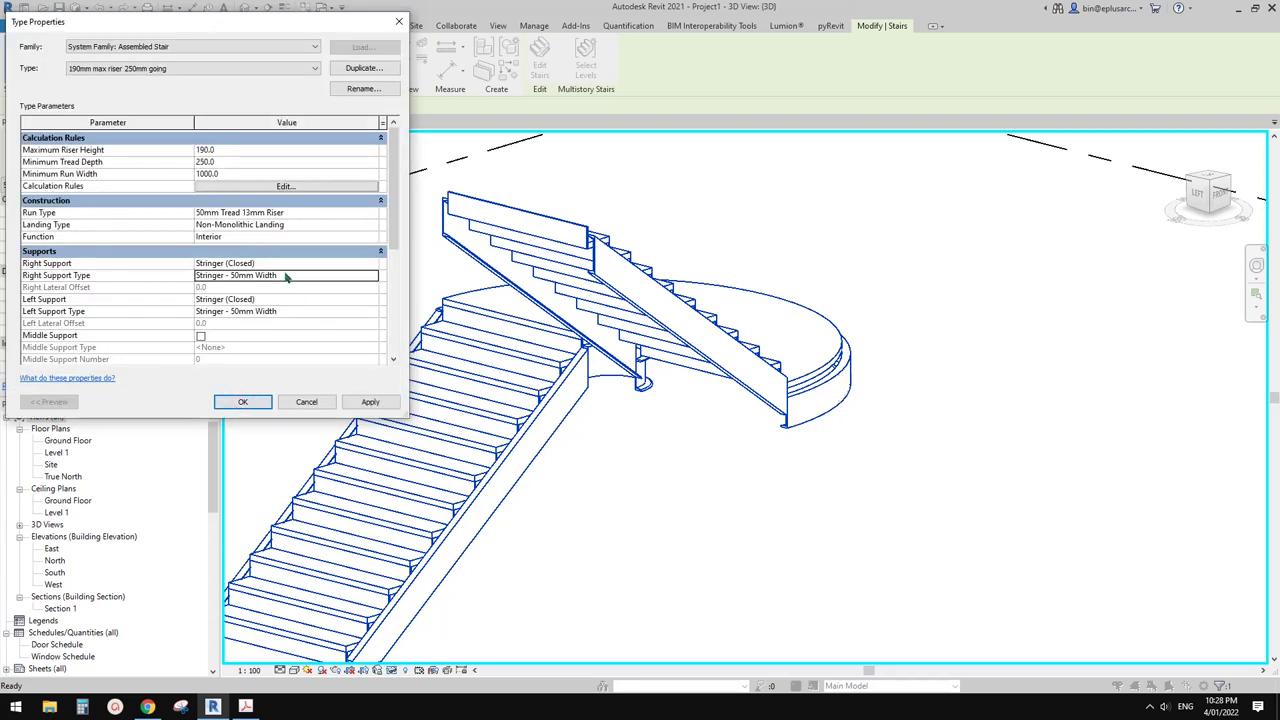
# Step: Set both the right and left supports of the stair type to Carriage (Open)
pyautogui.click(312, 268)
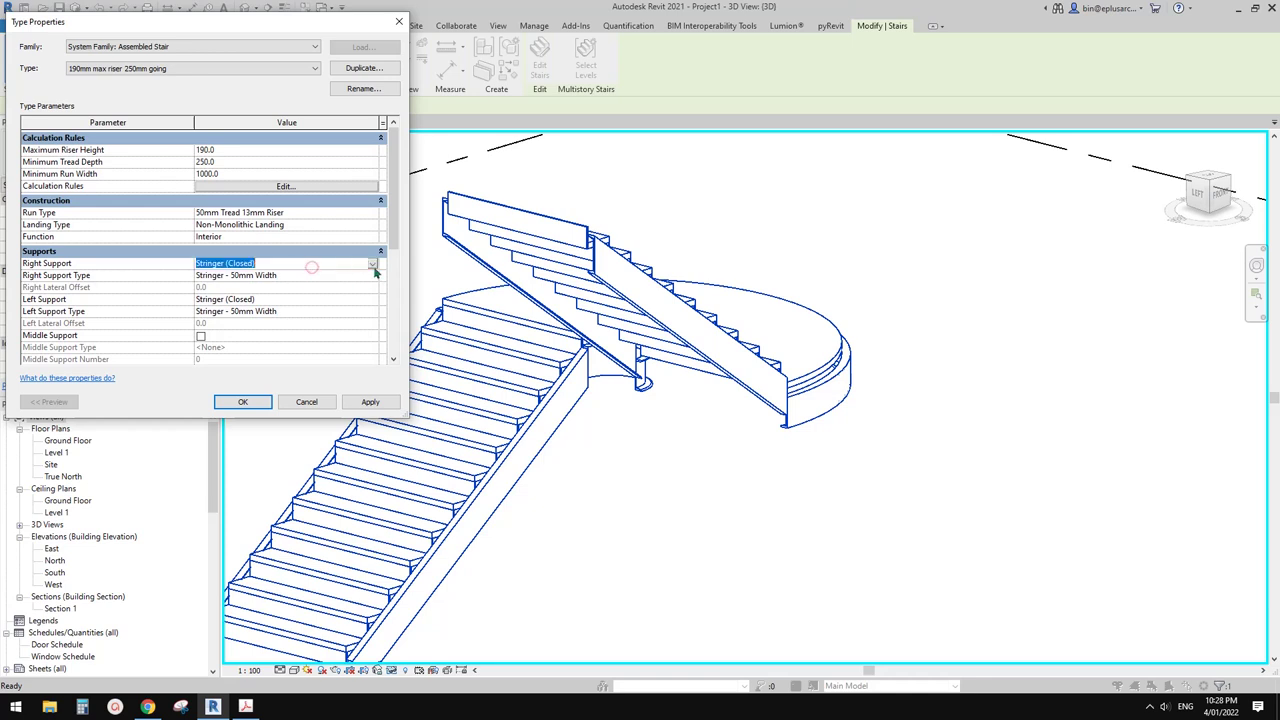
pyautogui.click(372, 264)
pyautogui.click(290, 299)
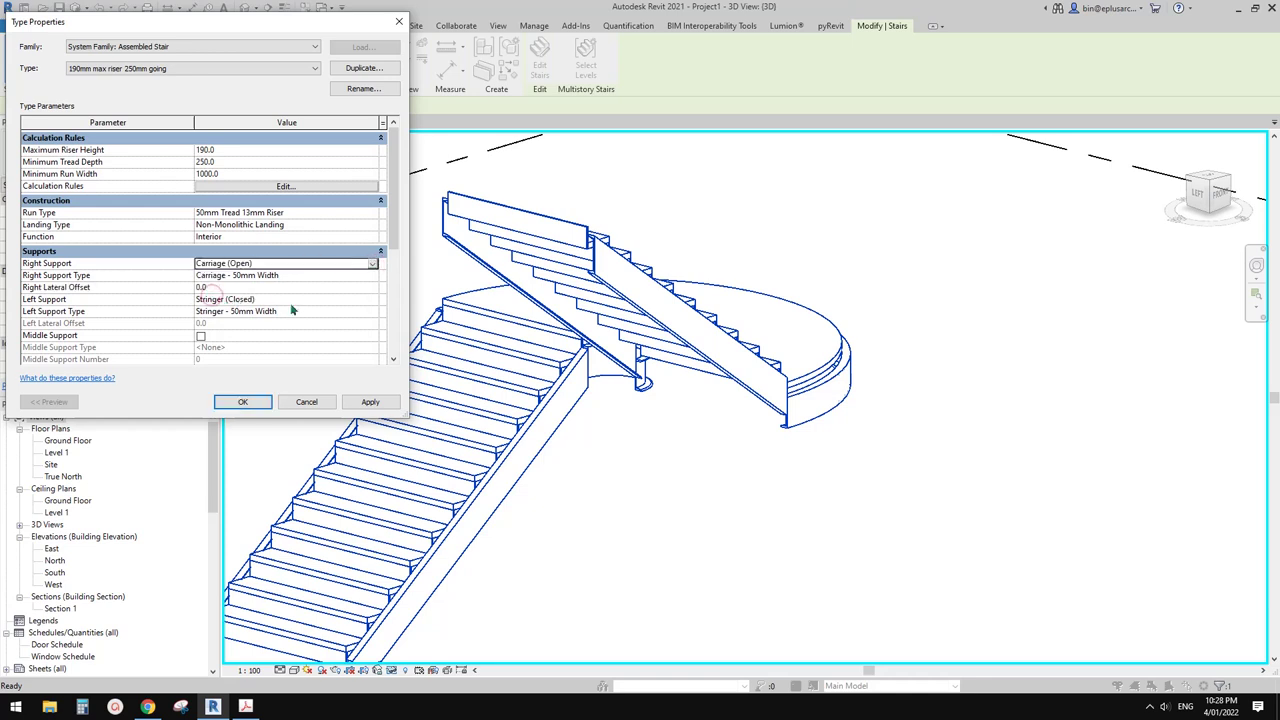
pyautogui.click(325, 299)
pyautogui.click(335, 299)
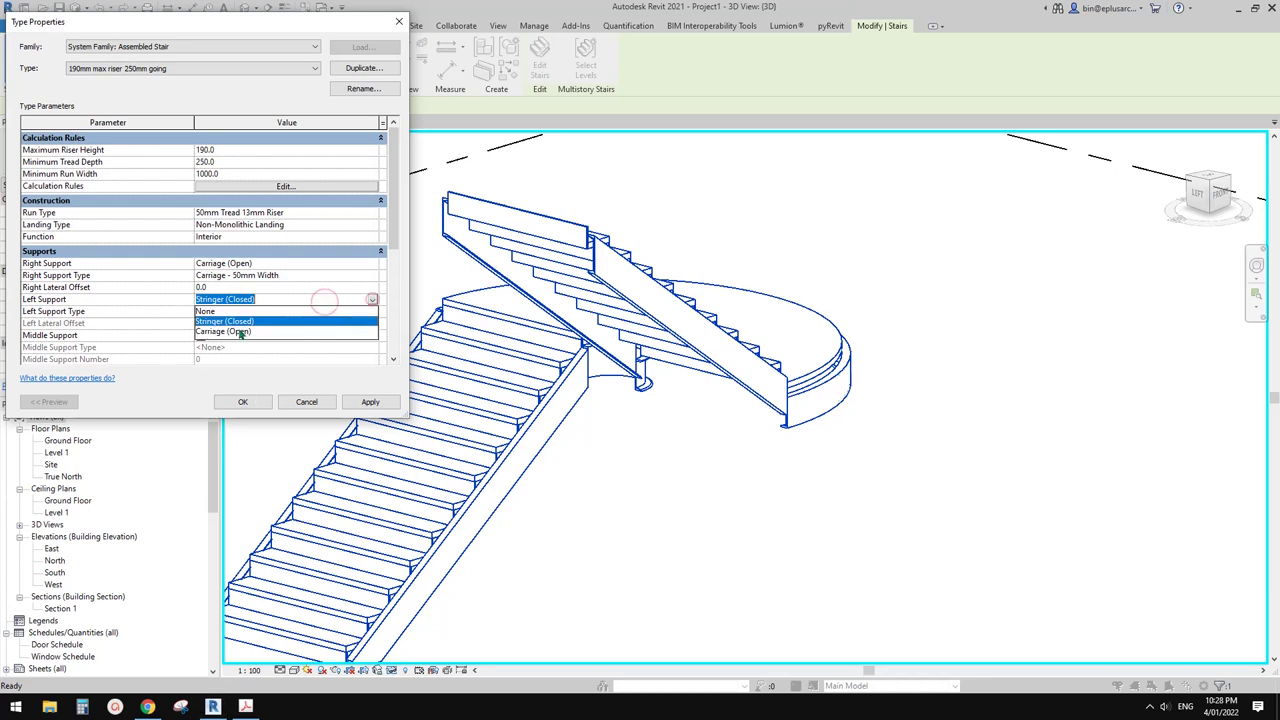
pyautogui.click(215, 330)
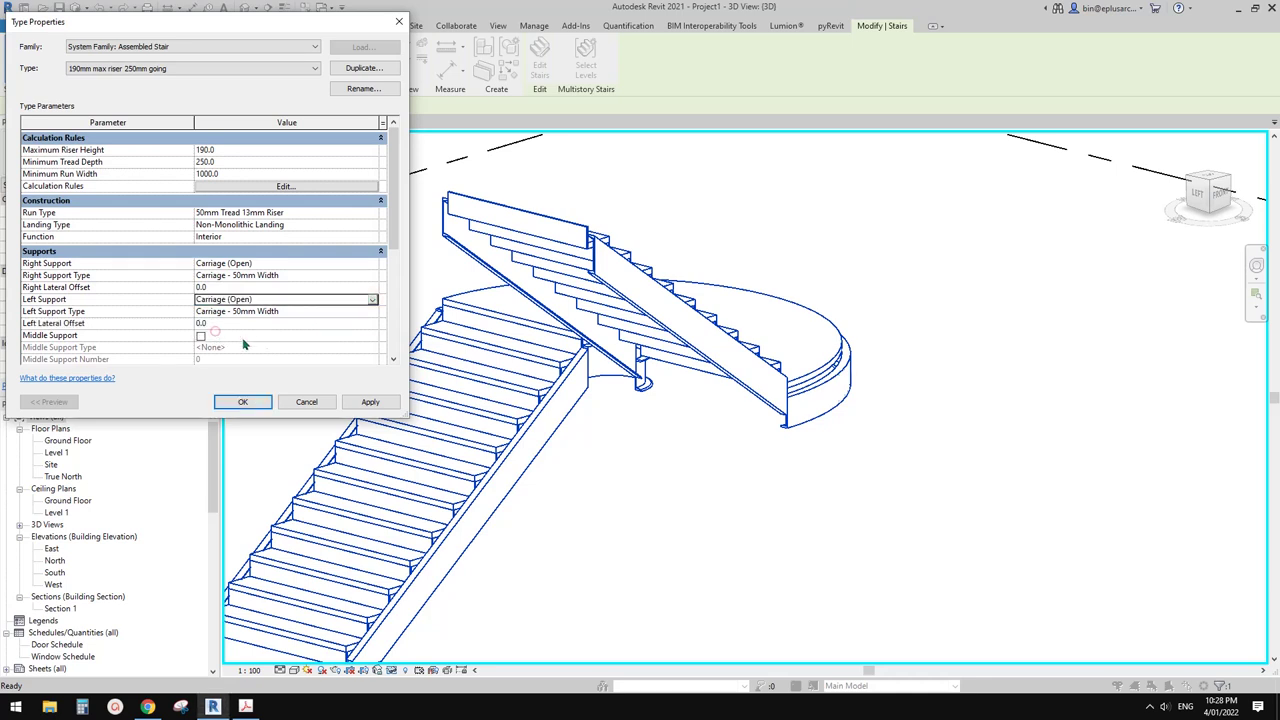
# Step: Check the Carriage - 50mm Width type's properties, and set the stair type's right and left lateral offsets to 200
pyautogui.click(290, 278)
pyautogui.click(374, 277)
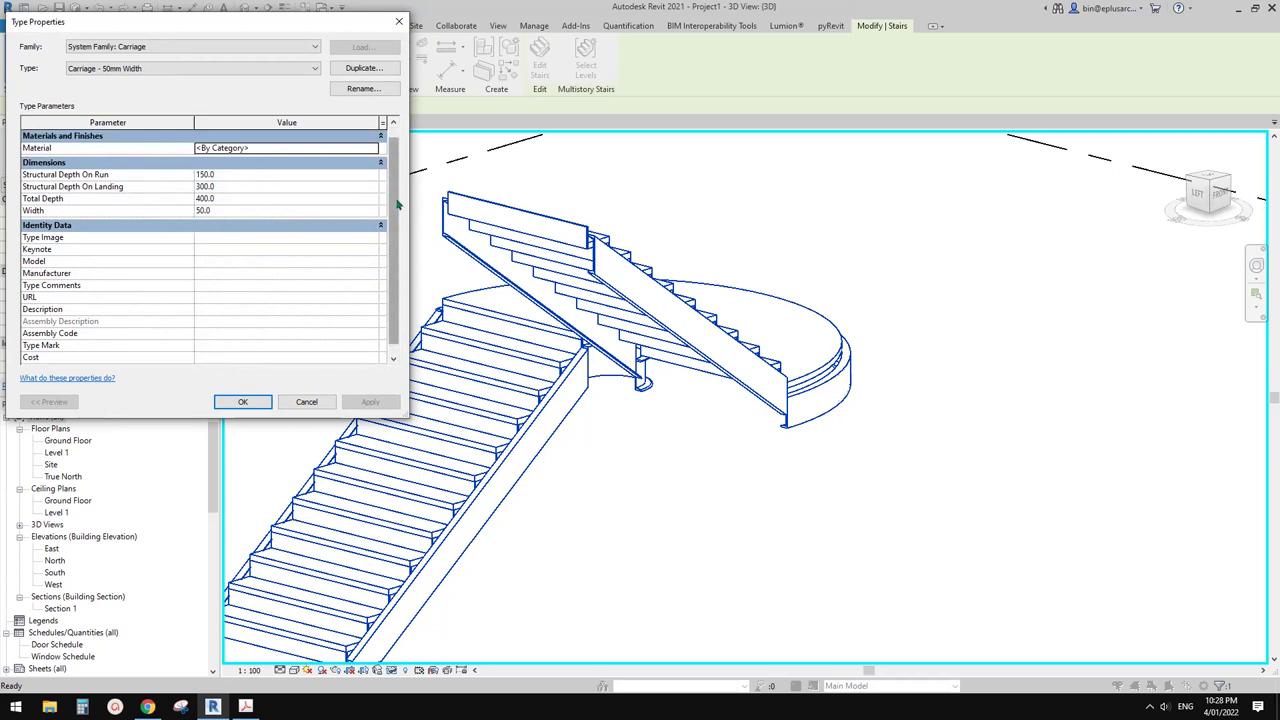
pyautogui.click(244, 401)
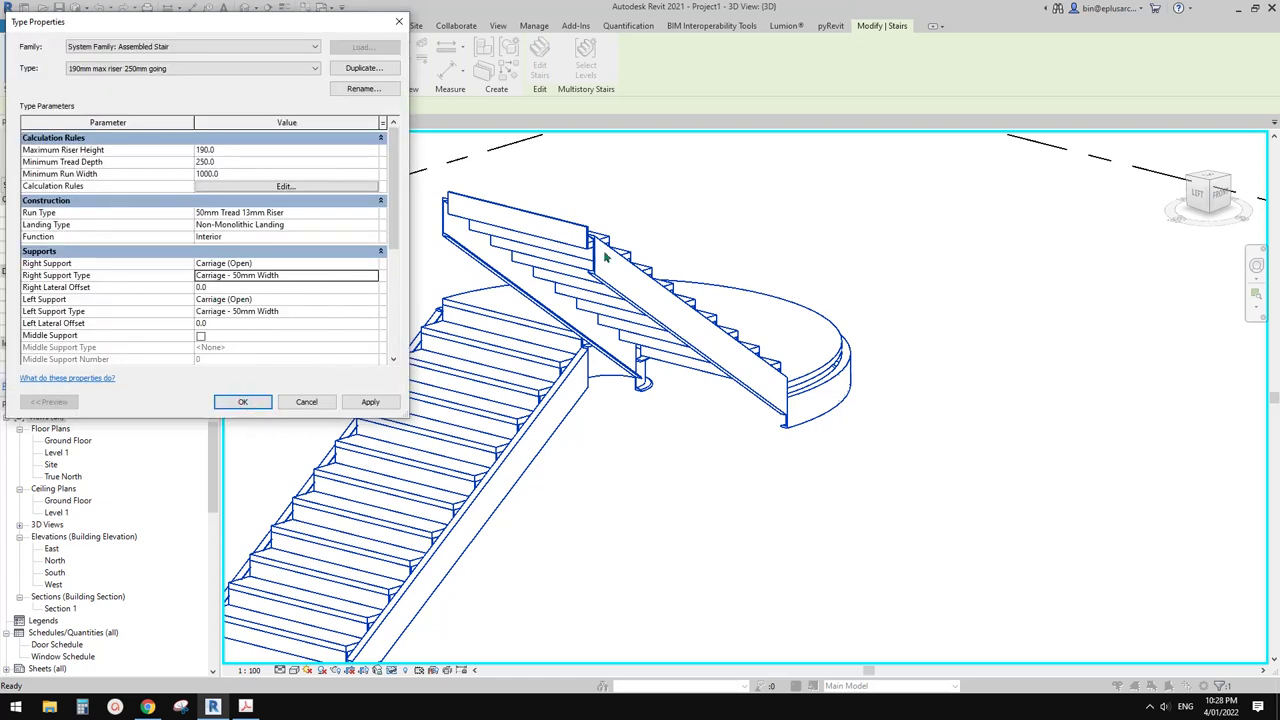
pyautogui.click(234, 288)
pyautogui.write('200')
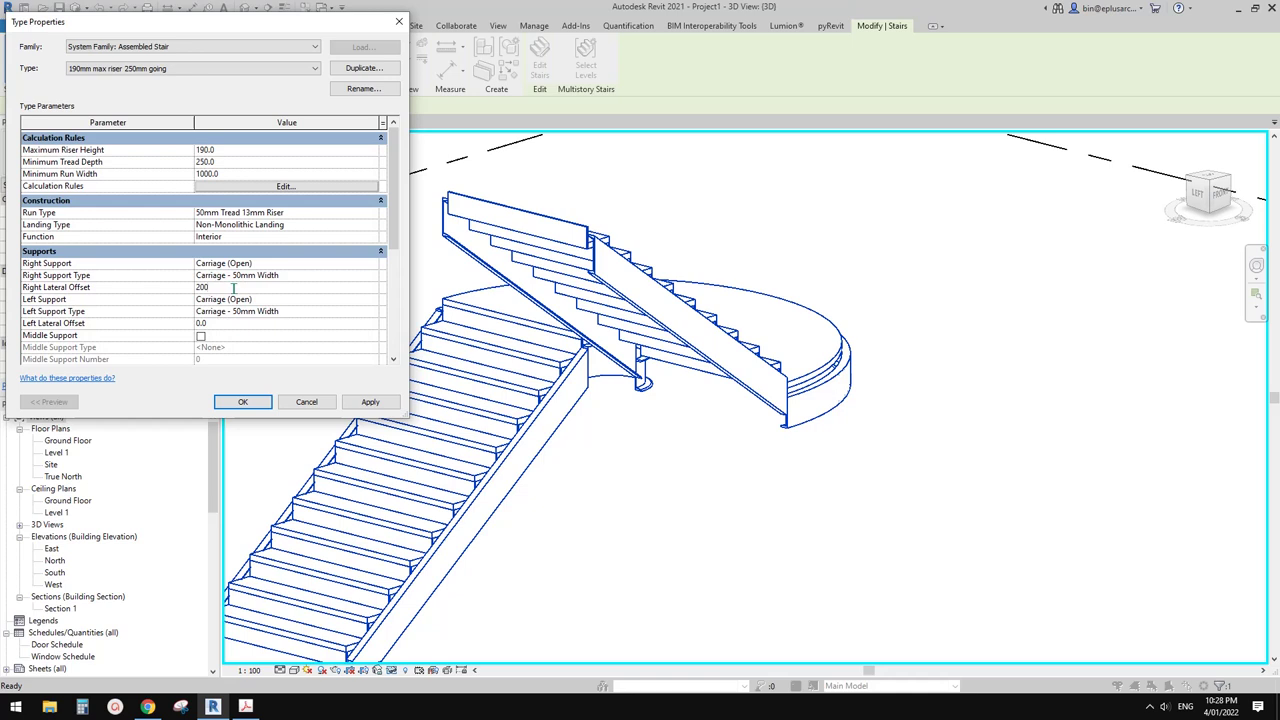
pyautogui.write('200')
pyautogui.click(370, 402)
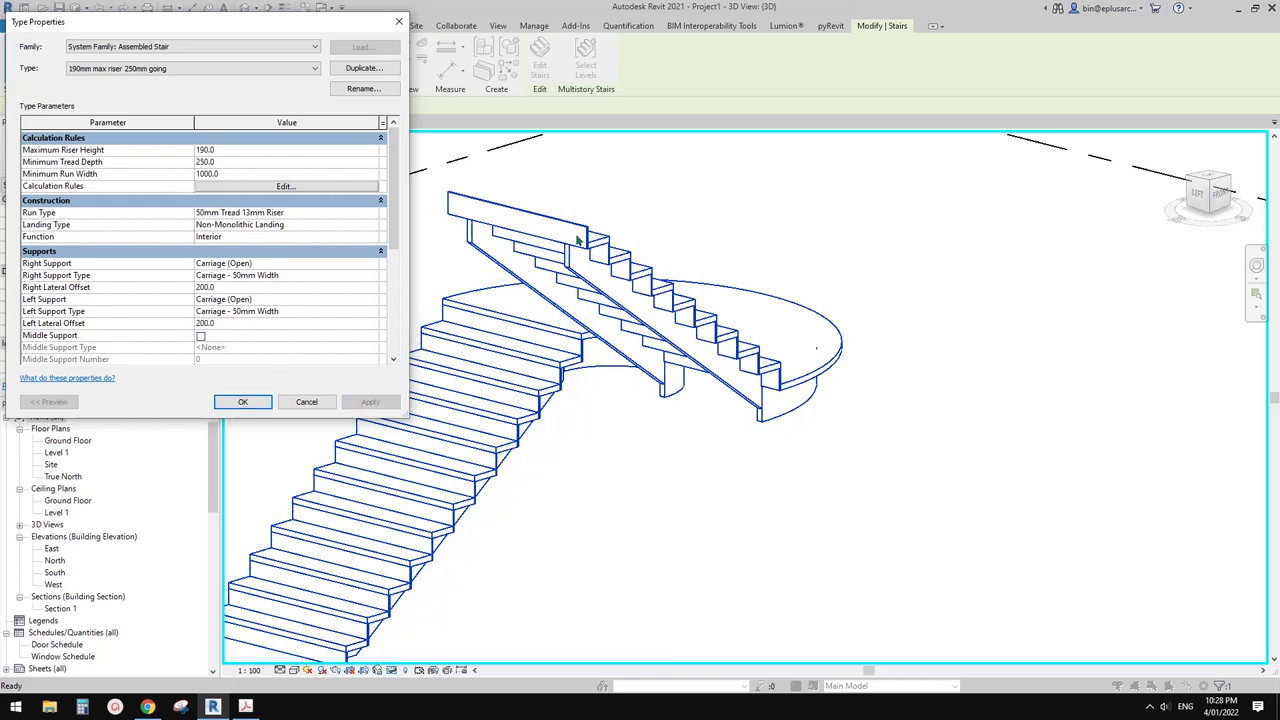
pyautogui.click(261, 400)
# Step: Examine the offset carriages under the stair from several angles and compare them with the Lloyd's building stair photo in Chrome
pyautogui.keyDown('shift'); pyautogui.moveTo(261, 400); pyautogui.dragTo(802, 411, button='middle'); pyautogui.keyUp('shift')
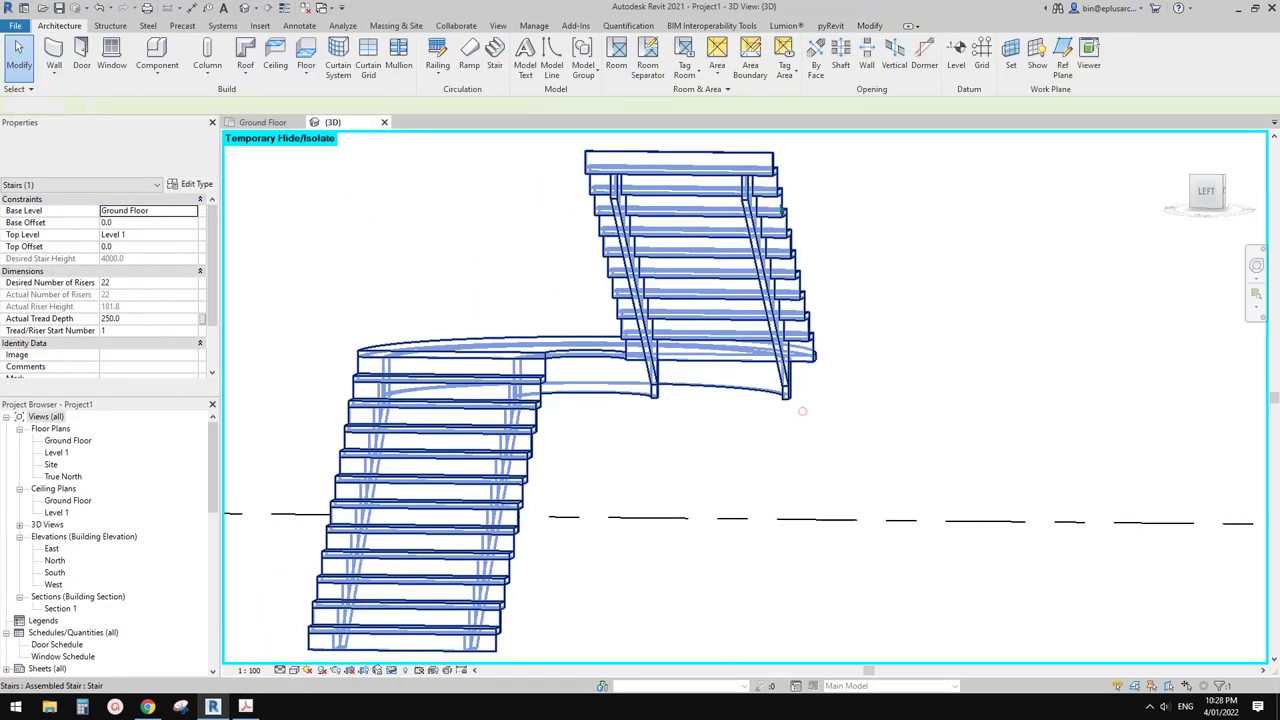
pyautogui.click(802, 411)
pyautogui.keyDown('shift'); pyautogui.moveTo(744, 225); pyautogui.dragTo(720, 215, button='middle'); pyautogui.keyUp('shift')
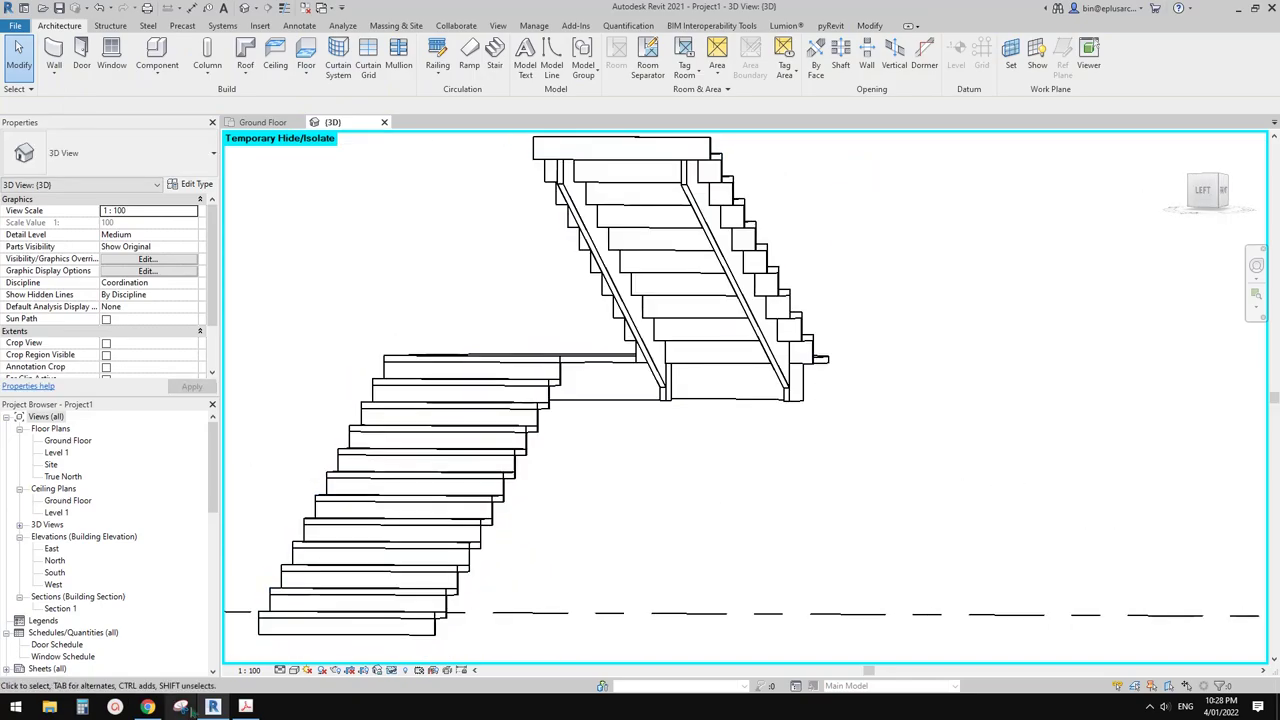
pyautogui.click(147, 707)
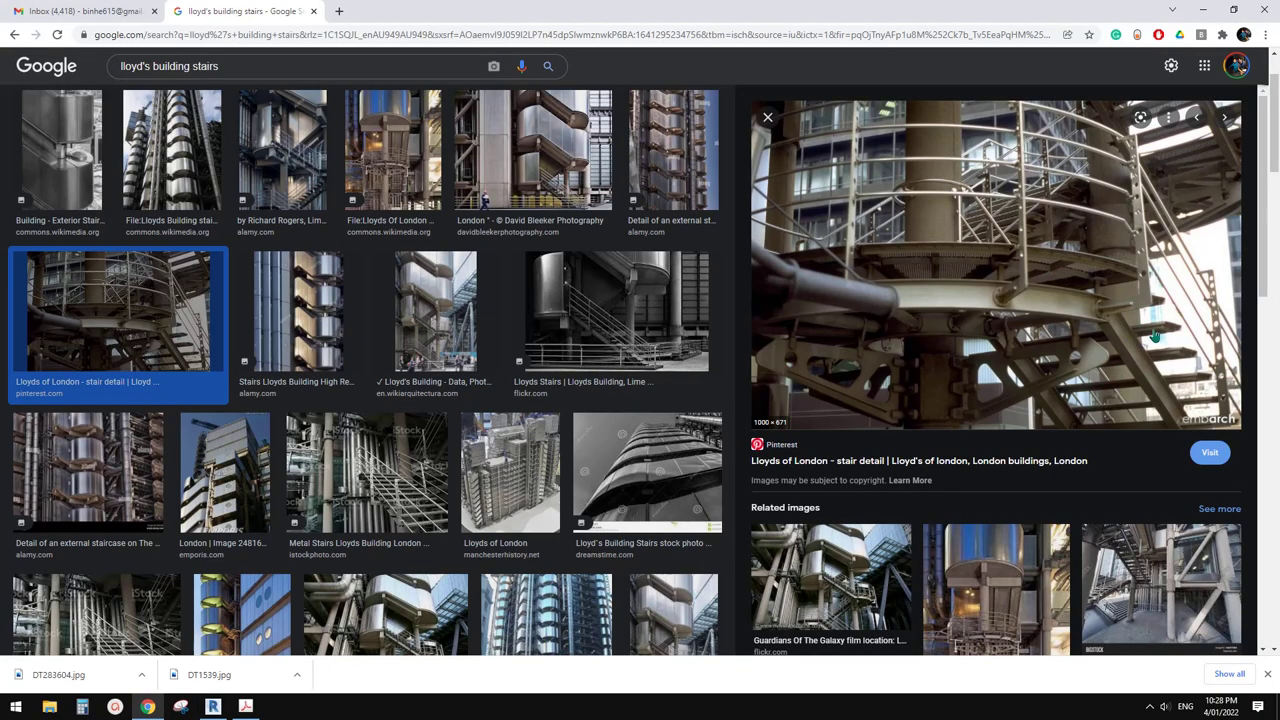
pyautogui.click(213, 707)
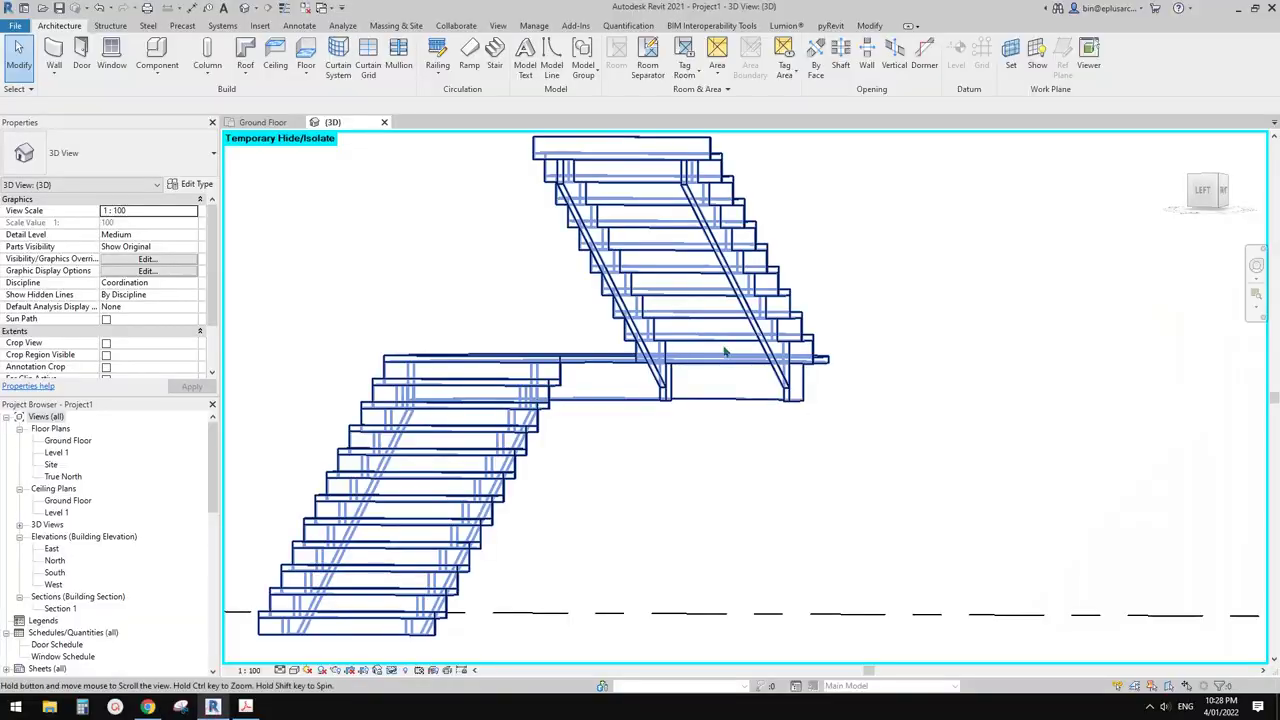
pyautogui.keyDown('shift'); pyautogui.moveTo(726, 351); pyautogui.dragTo(697, 277, button='middle'); pyautogui.keyUp('shift')
pyautogui.click(705, 321)
pyautogui.click(921, 272)
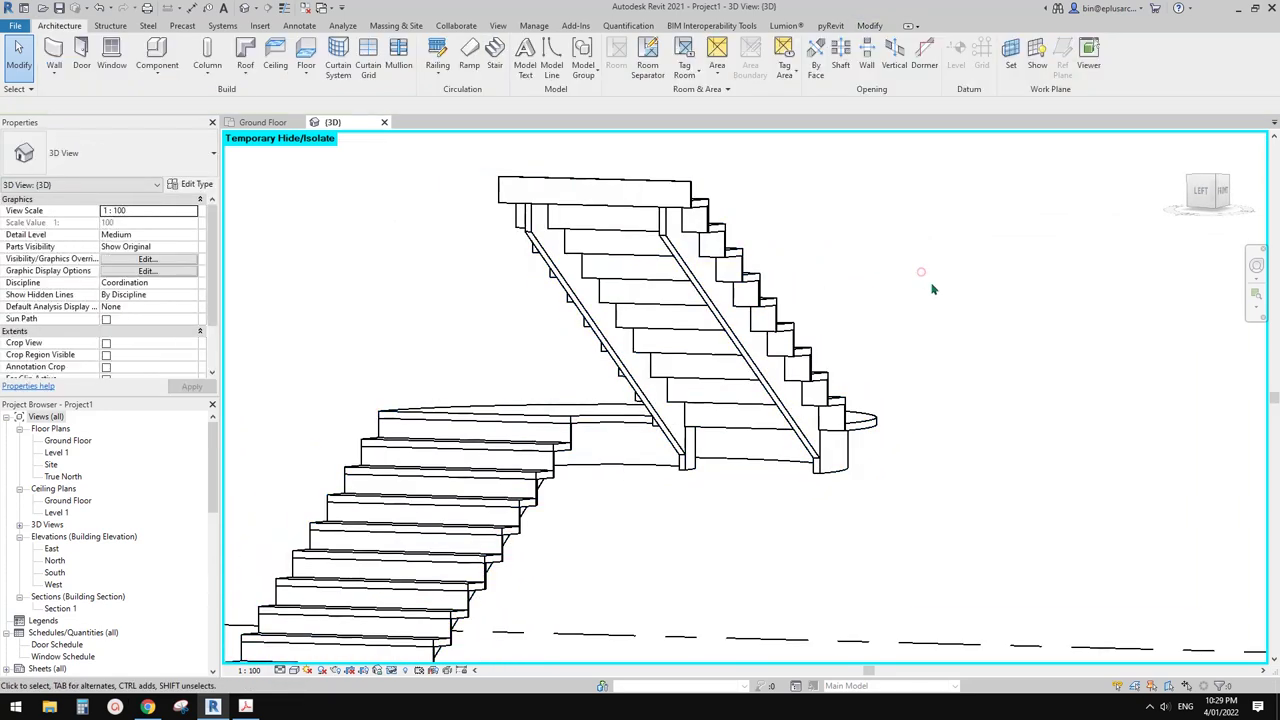
pyautogui.keyDown('shift'); pyautogui.moveTo(931, 289); pyautogui.dragTo(815, 318, button='middle'); pyautogui.keyUp('shift')
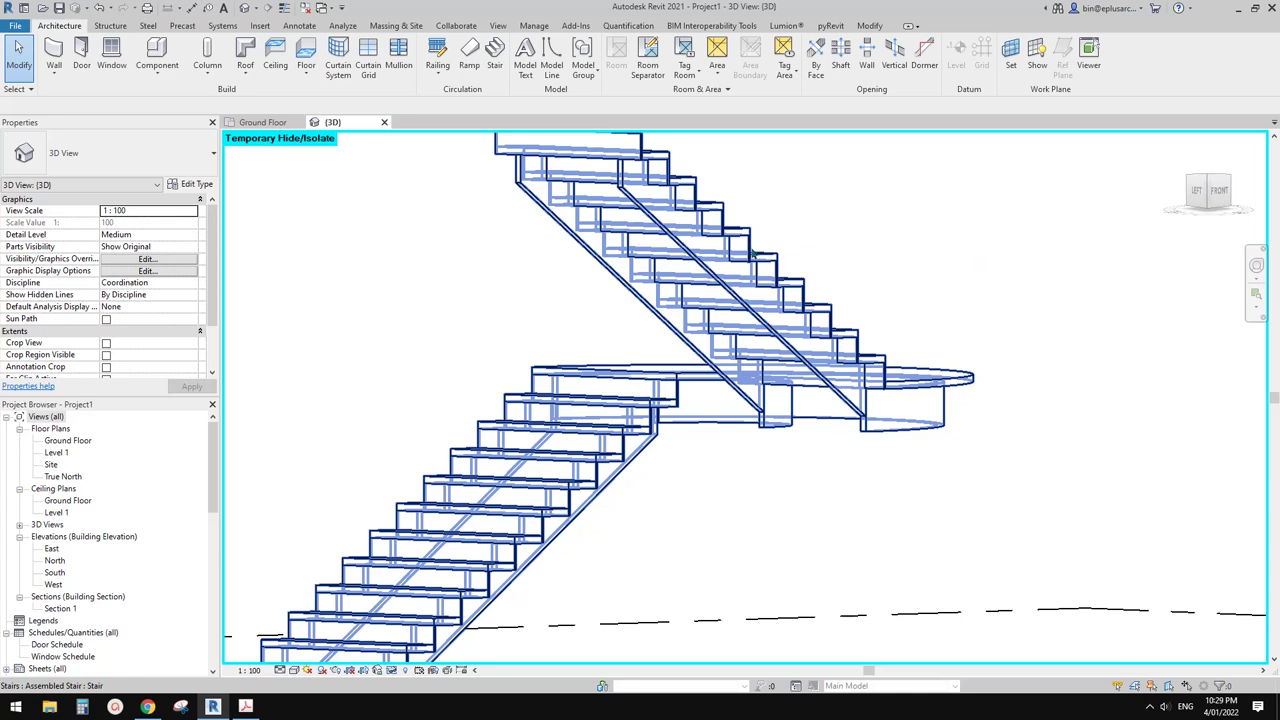
# Step: Try to create an in-place model in the Stairs category for the steel support
pyautogui.click(157, 72)
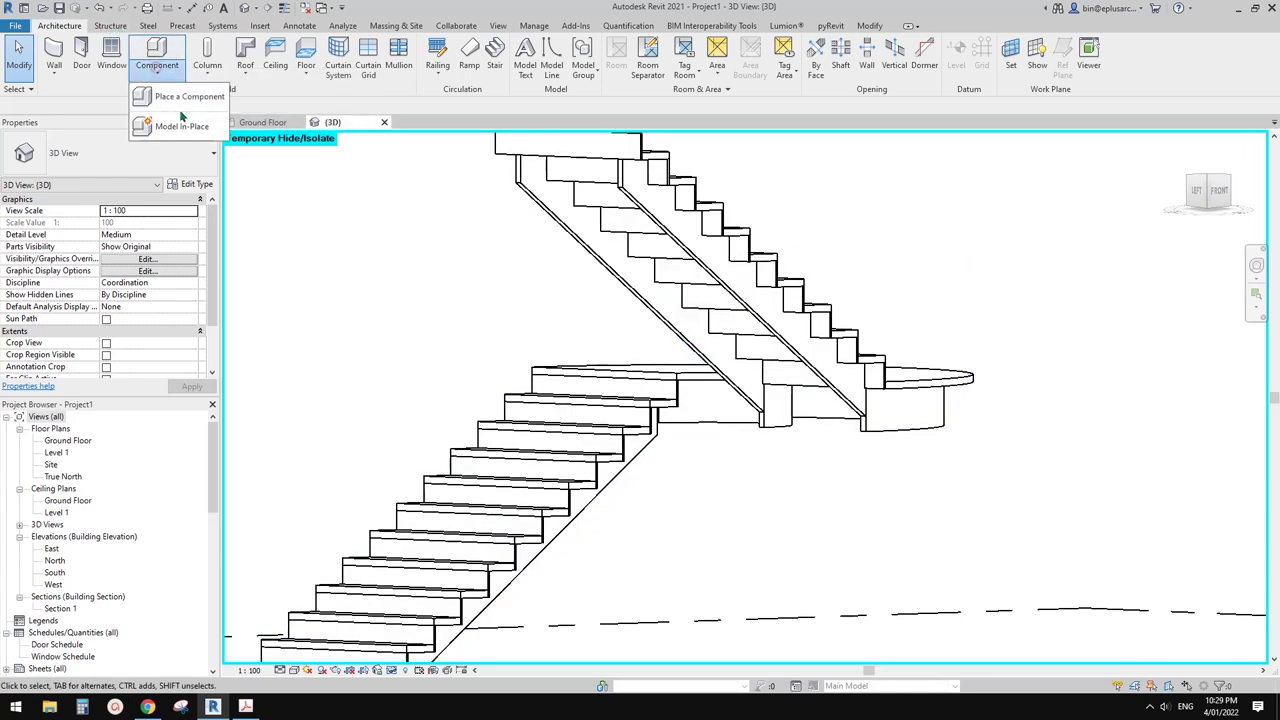
pyautogui.click(900, 271)
pyautogui.scroll(-1, 720, 271)
pyautogui.keyDown('shift'); pyautogui.moveTo(720, 271); pyautogui.dragTo(702, 205, button='middle'); pyautogui.keyUp('shift')
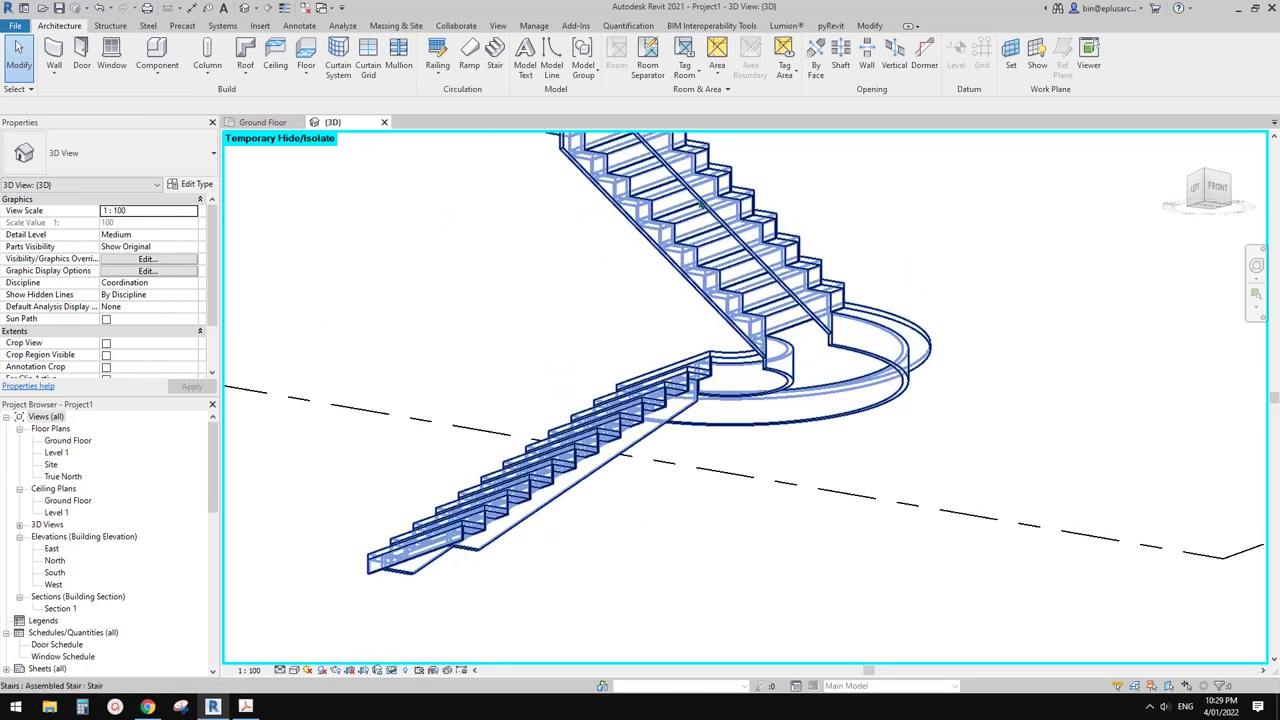
pyautogui.keyDown('shift'); pyautogui.moveTo(785, 287); pyautogui.dragTo(770, 365, button='middle'); pyautogui.keyUp('shift')
pyautogui.click(160, 72)
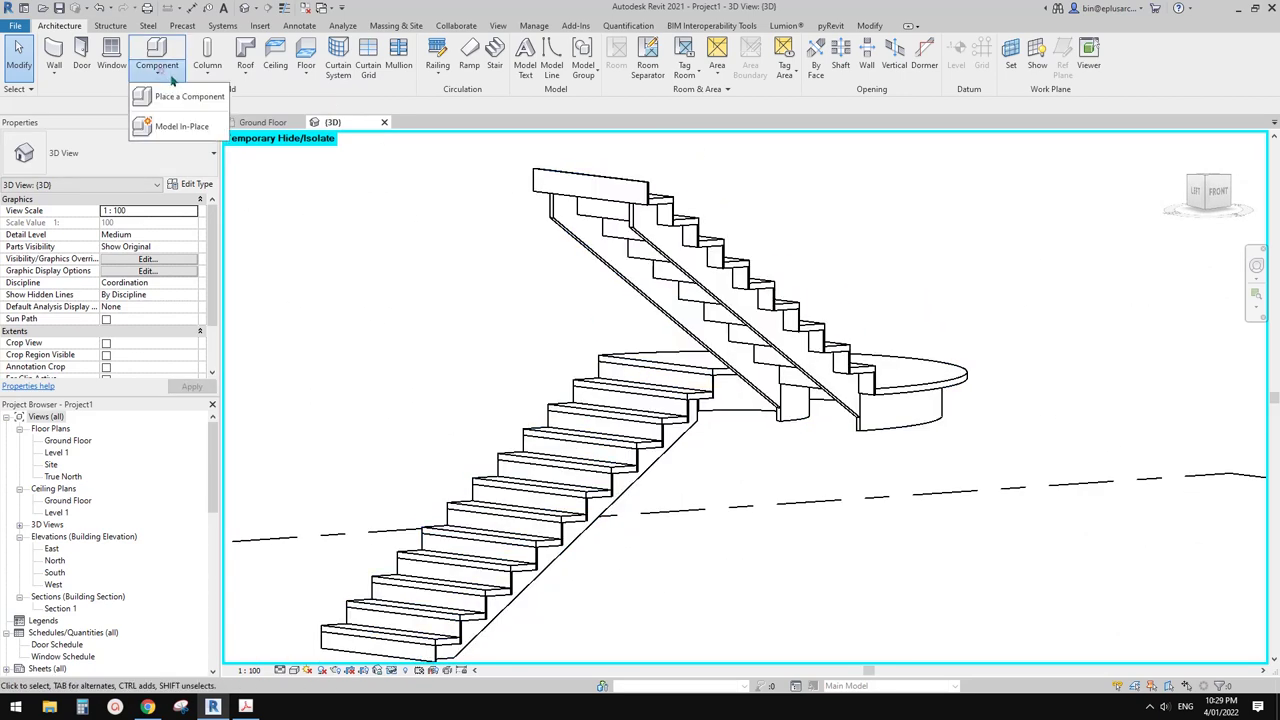
pyautogui.click(175, 127)
pyautogui.click(295, 271)
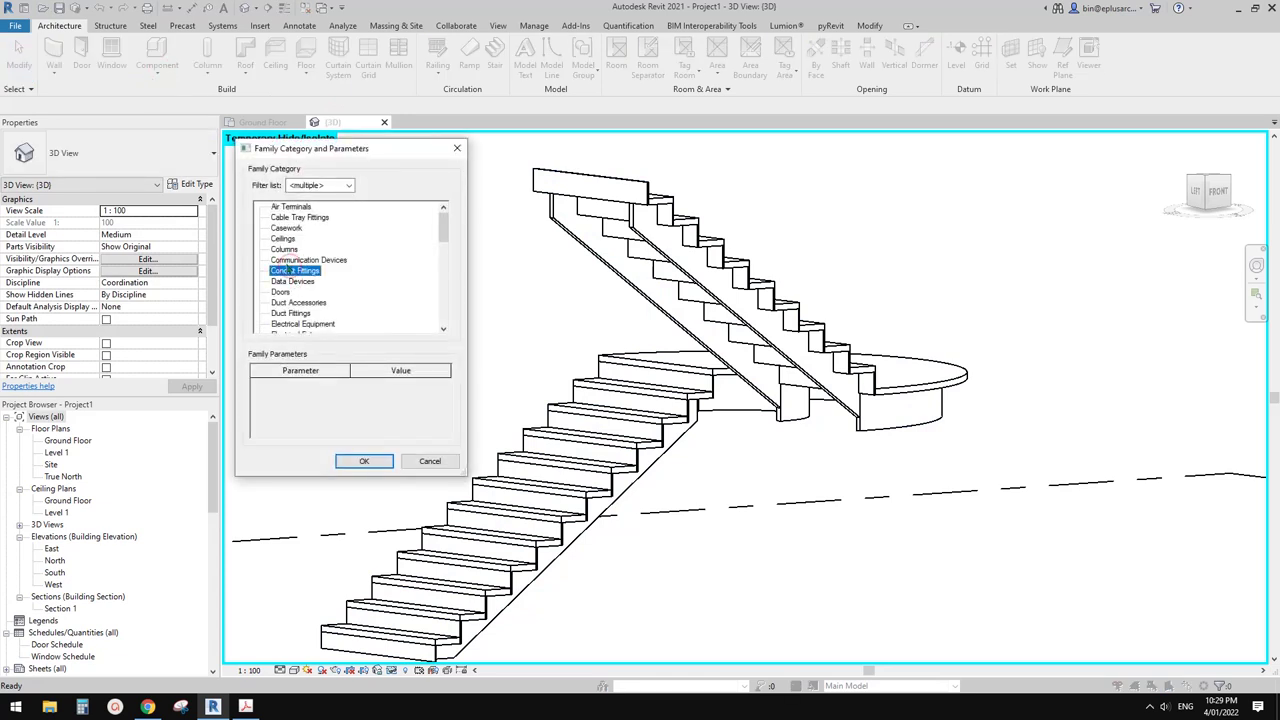
pyautogui.click(284, 249)
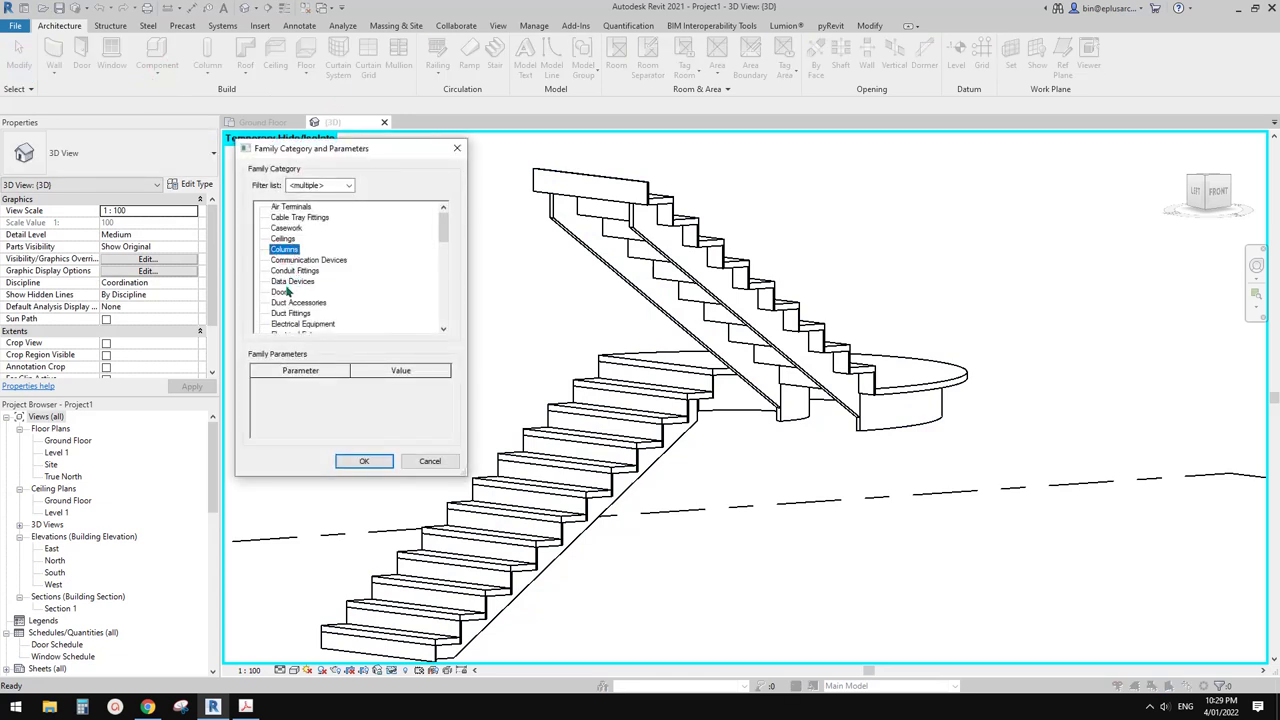
pyautogui.press('s')
pyautogui.scroll(-2, 300, 294)
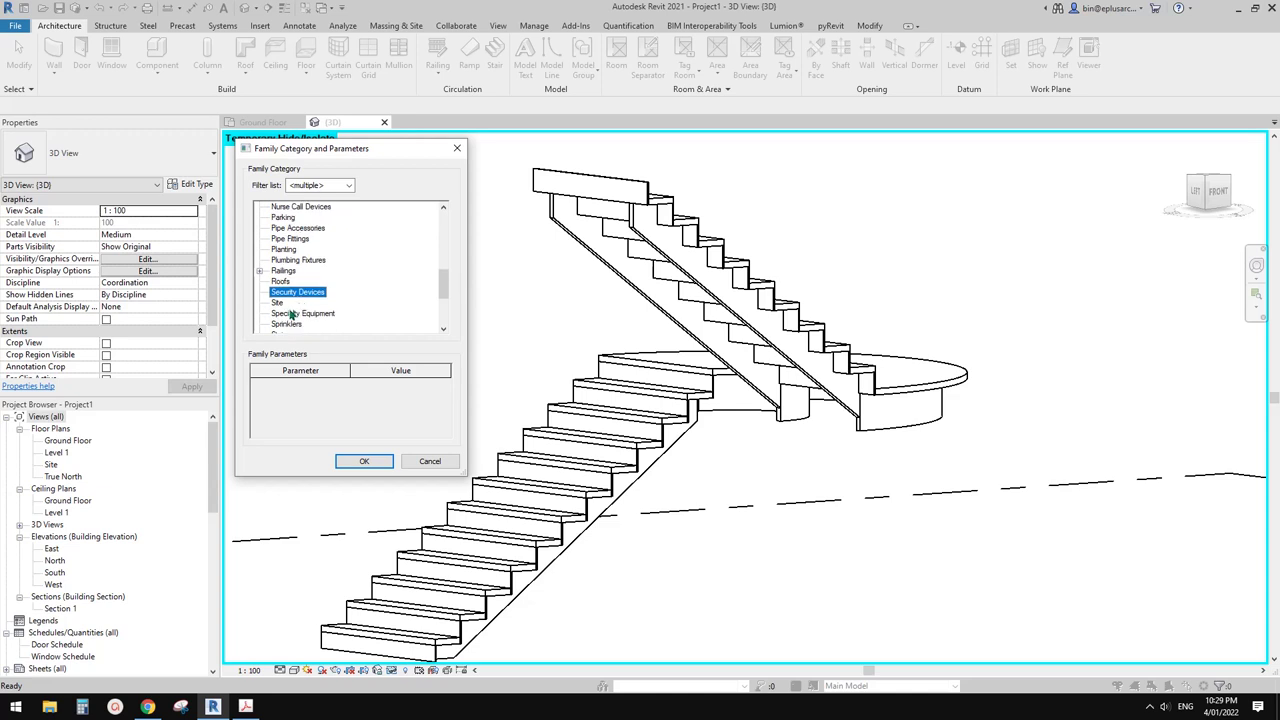
pyautogui.click(282, 314)
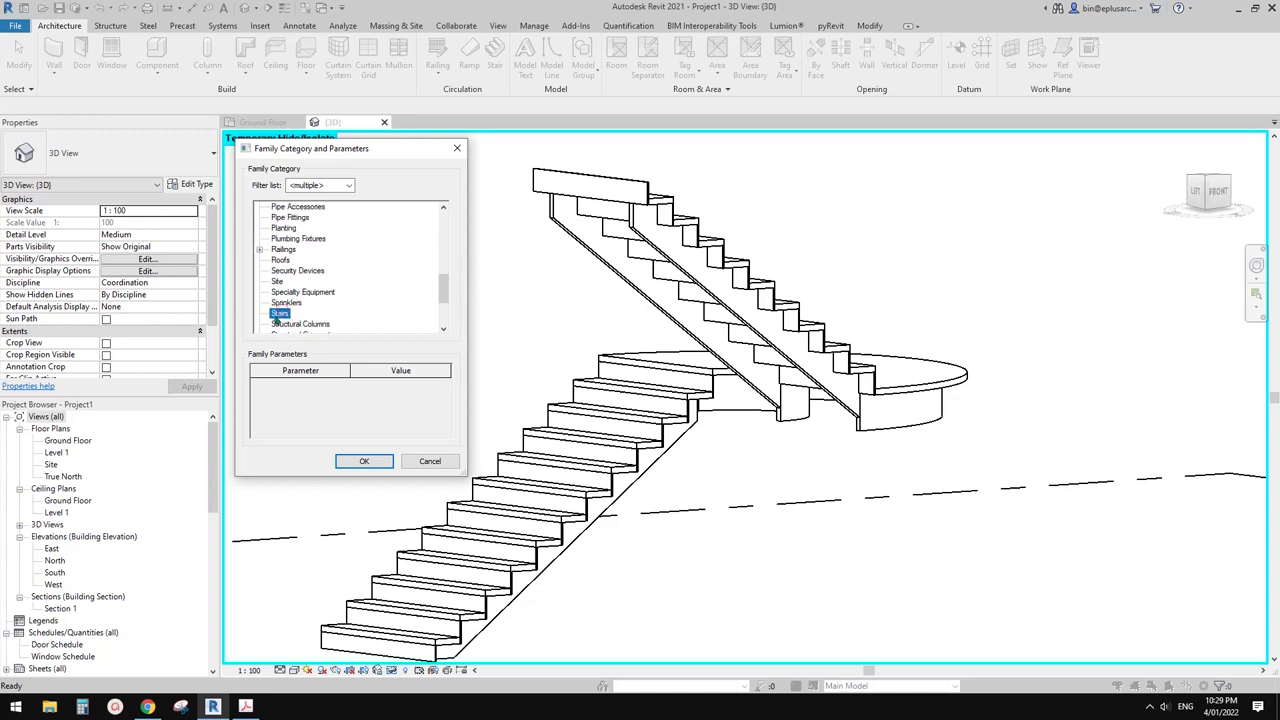
pyautogui.click(364, 461)
pyautogui.click(342, 376)
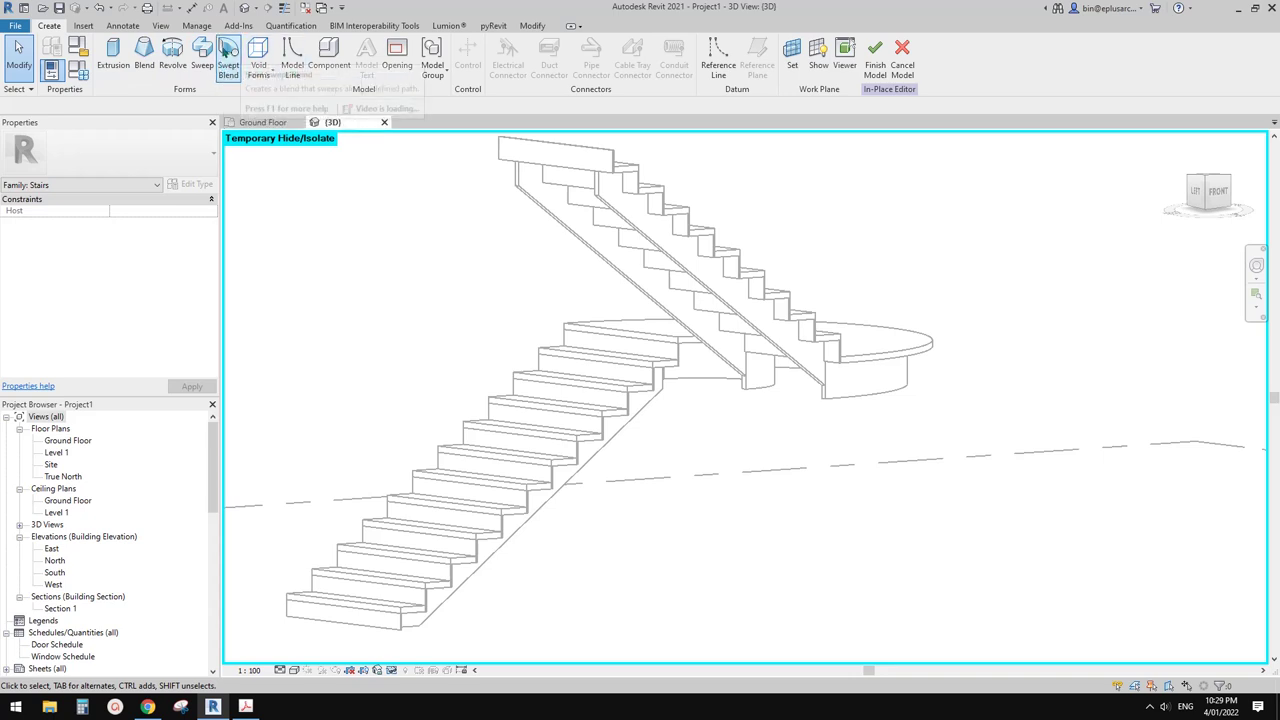
# Step: Try to build a Sweep path from the upper run's lower carriage edge and the landing carriage's curved lower edge
pyautogui.click(201, 60)
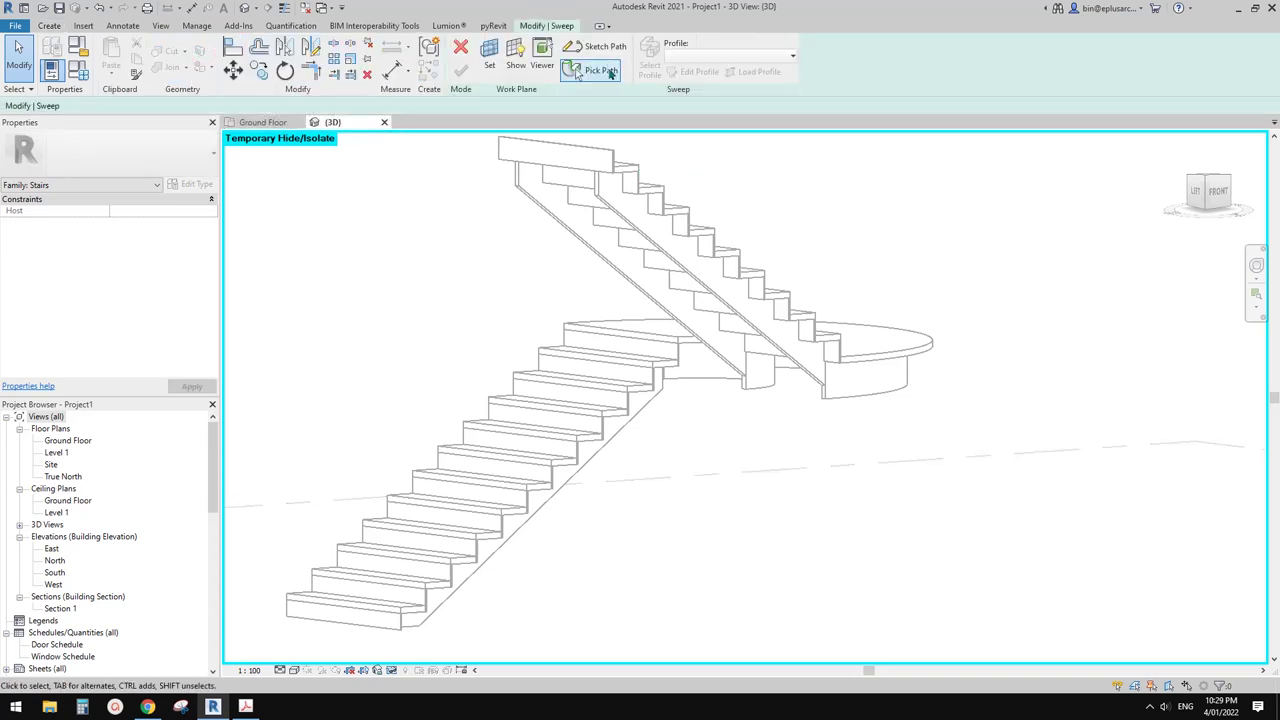
pyautogui.click(605, 75)
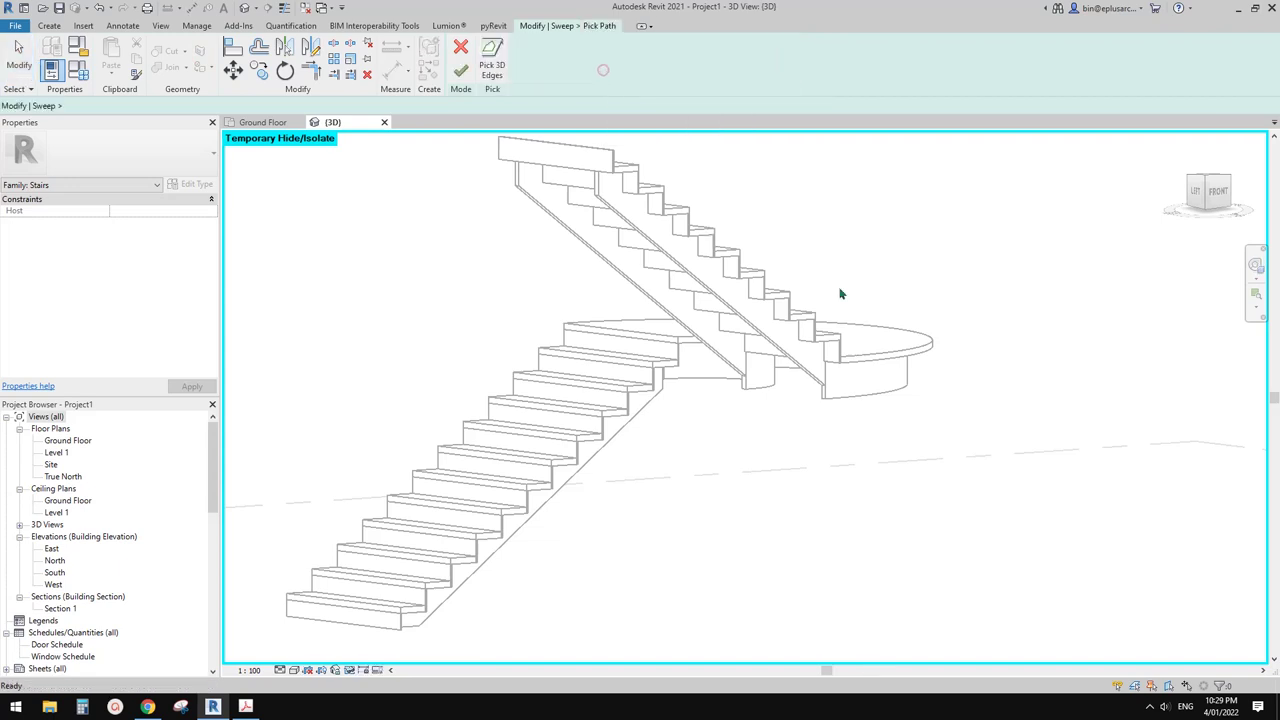
pyautogui.scroll(3, 815, 315)
pyautogui.keyDown('shift'); pyautogui.moveTo(808, 323); pyautogui.dragTo(827, 260, button='middle'); pyautogui.keyUp('shift')
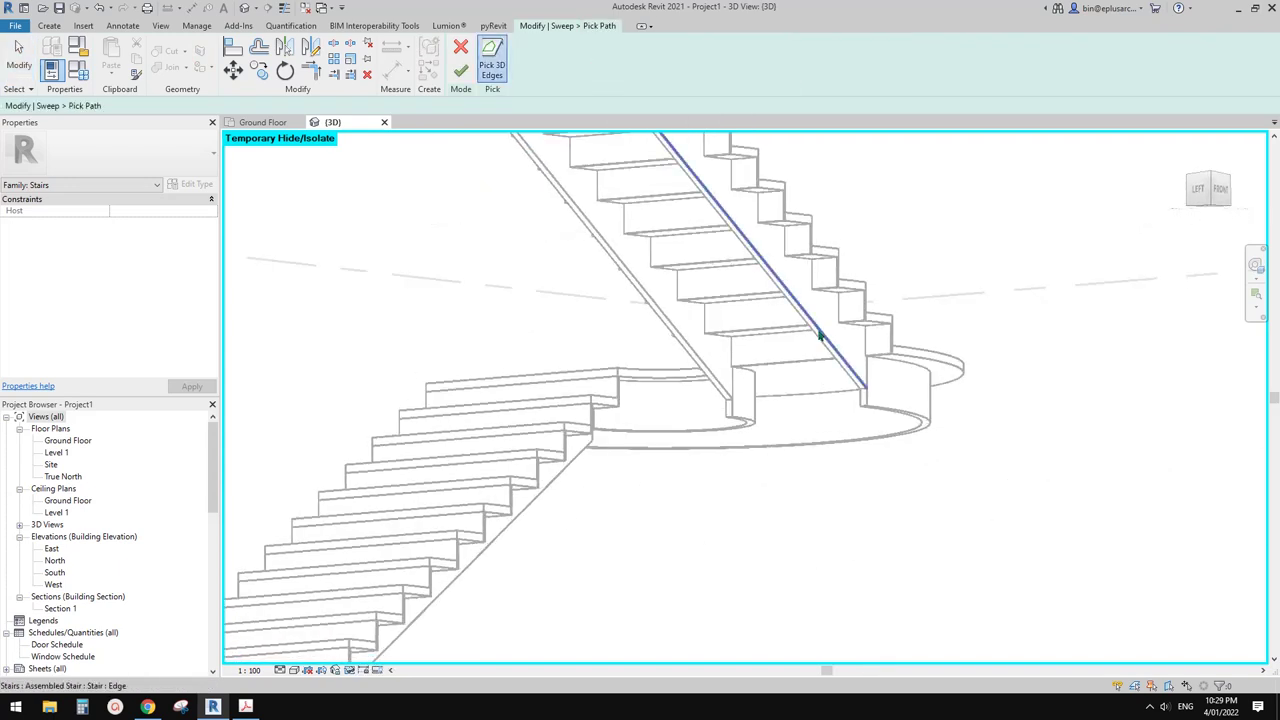
pyautogui.keyDown('shift'); pyautogui.moveTo(838, 348); pyautogui.dragTo(756, 373, button='middle'); pyautogui.keyUp('shift')
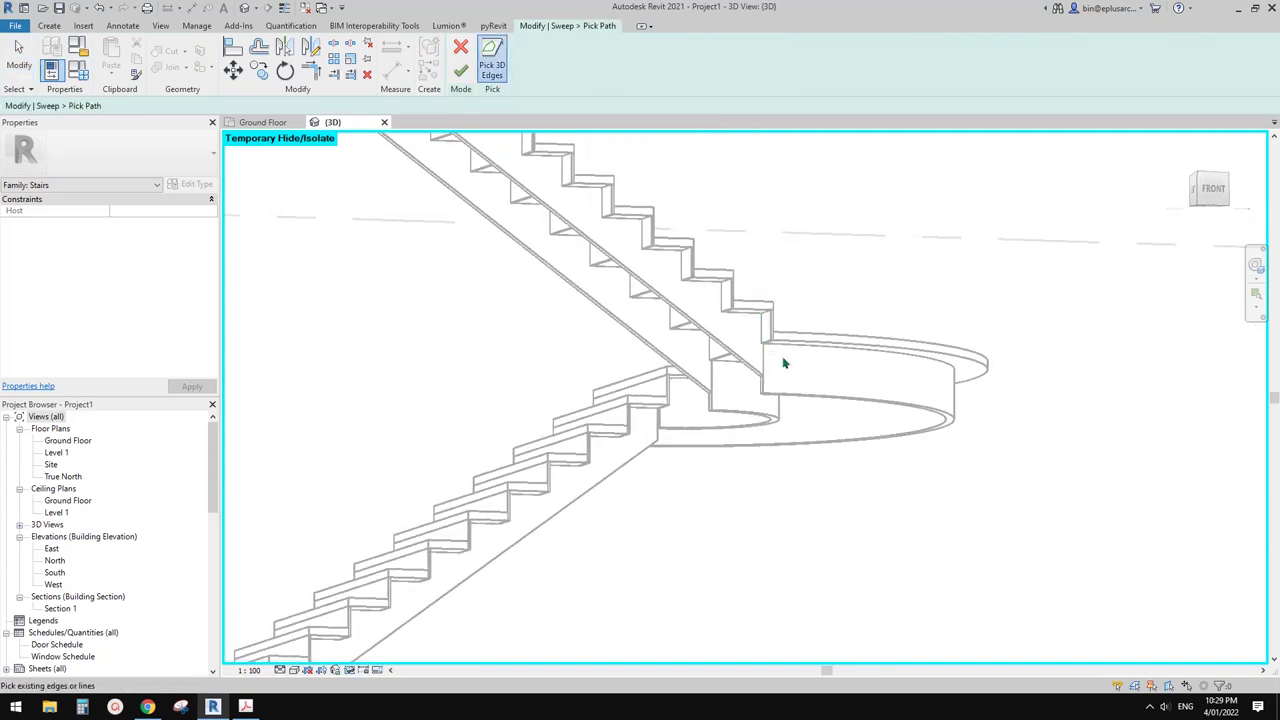
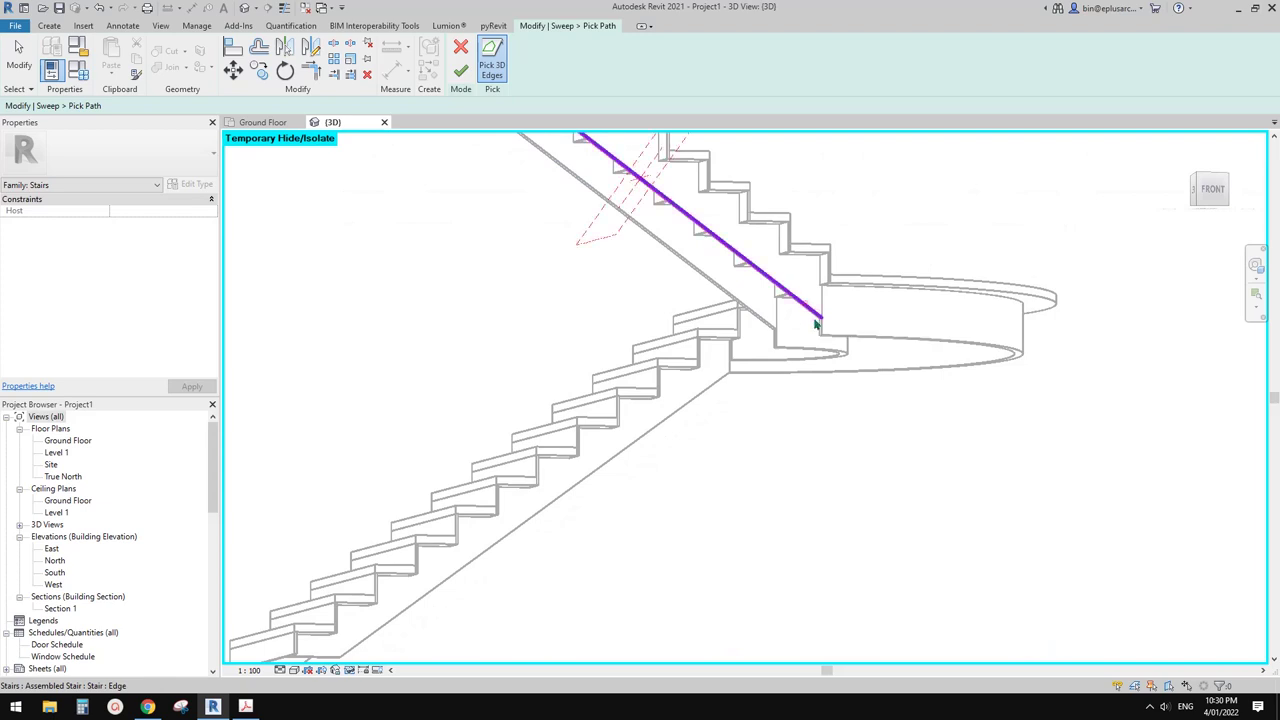
pyautogui.click(888, 310)
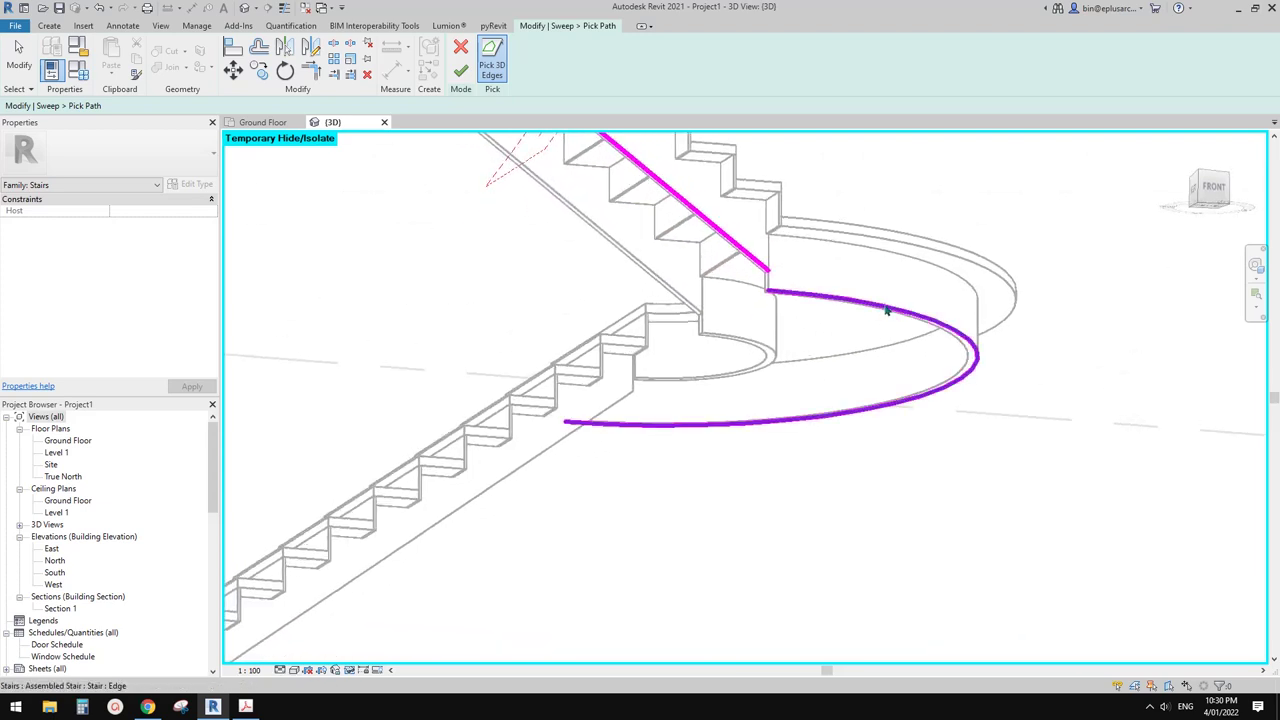
# Step: Try to extend the straight sweep path segment along the upper run to meet the landing's curved segment
pyautogui.press('Escape')
pyautogui.click(746, 295)
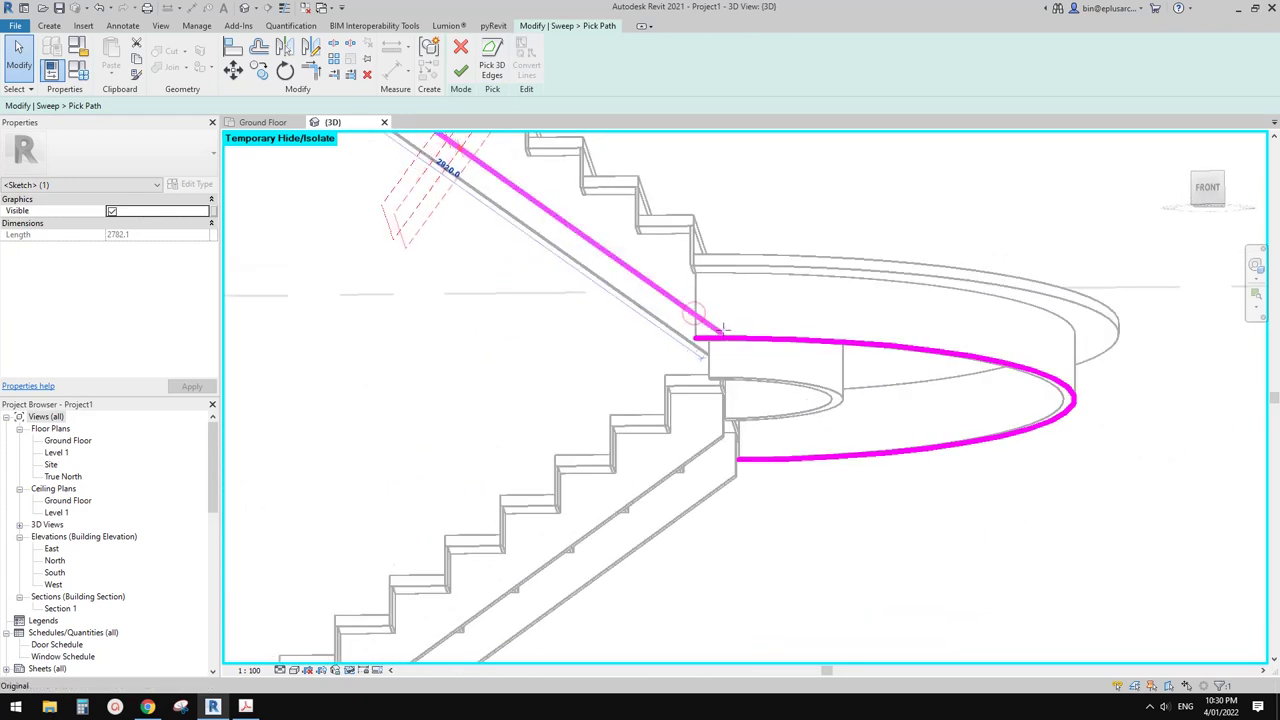
pyautogui.moveTo(722, 327); pyautogui.dragTo(730, 335)
pyautogui.moveTo(700, 356)
pyautogui.keyDown('shift'); pyautogui.mouseDown(button='middle')
pyautogui.moveTo(911, 243)
pyautogui.moveTo(846, 254)
pyautogui.moveTo(759, 315)
pyautogui.moveTo(760, 331)
pyautogui.moveTo(903, 314)
pyautogui.moveTo(753, 314)
pyautogui.moveTo(760, 329)
pyautogui.moveTo(723, 331)
pyautogui.moveTo(711, 317)
pyautogui.mouseUp(button='middle'); pyautogui.keyUp('shift')
pyautogui.scroll(3, 708, 304)
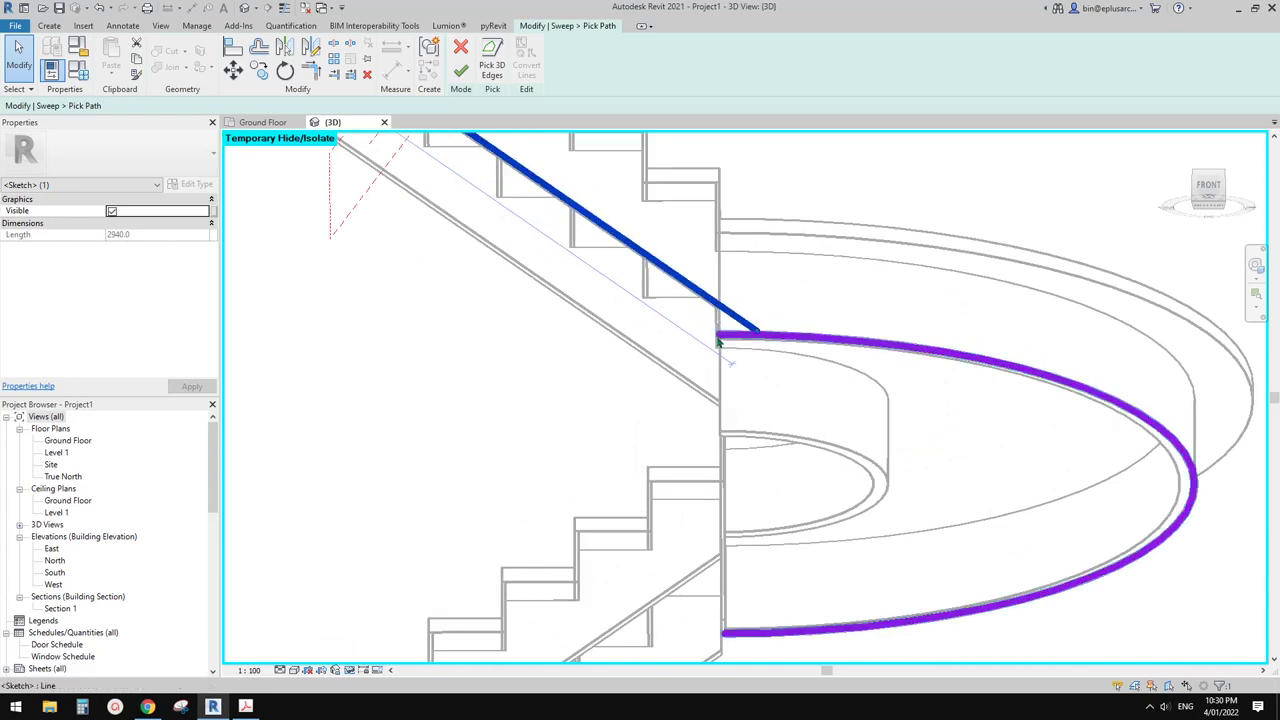
pyautogui.scroll(-3, 716, 300)
pyautogui.keyDown('shift'); pyautogui.moveTo(716, 300); pyautogui.dragTo(792, 368, button='middle'); pyautogui.keyUp('shift')
pyautogui.keyDown('shift'); pyautogui.moveTo(712, 328); pyautogui.dragTo(823, 363, button='middle'); pyautogui.keyUp('shift')
pyautogui.click(823, 365)
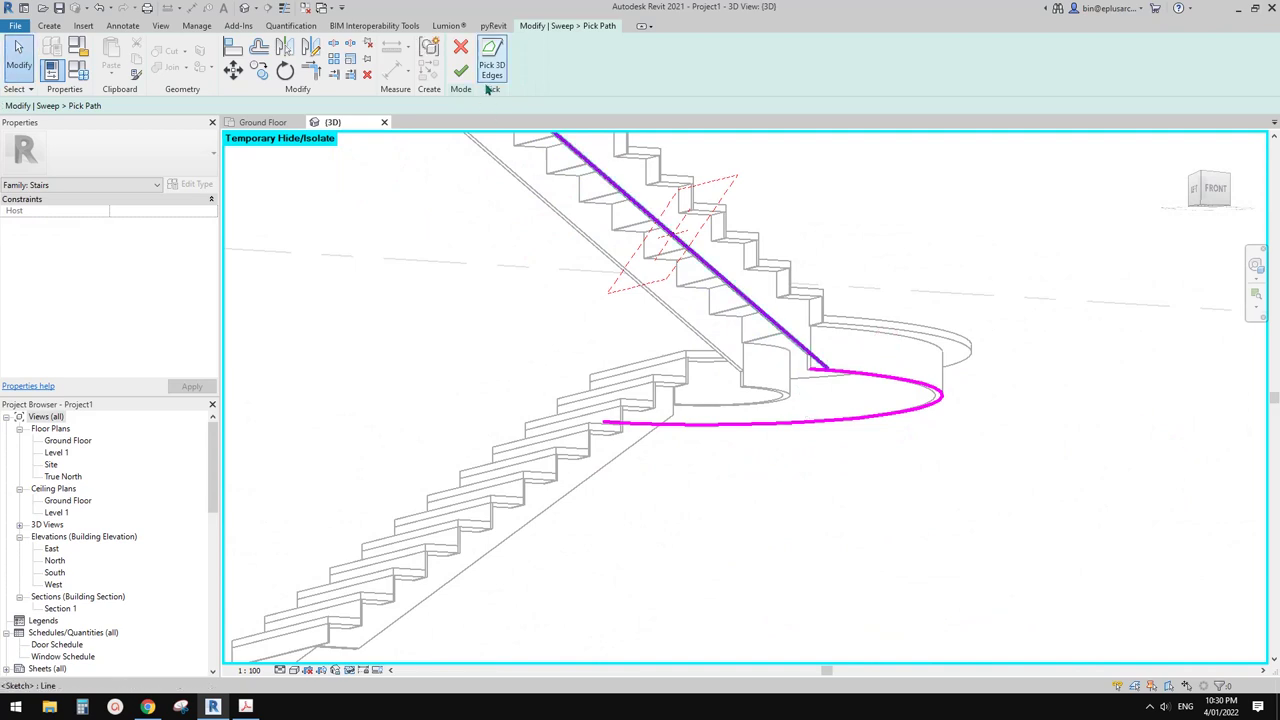
# Step: Discard the sweep and the in-place stair model
pyautogui.click(460, 47)
pyautogui.click(673, 363)
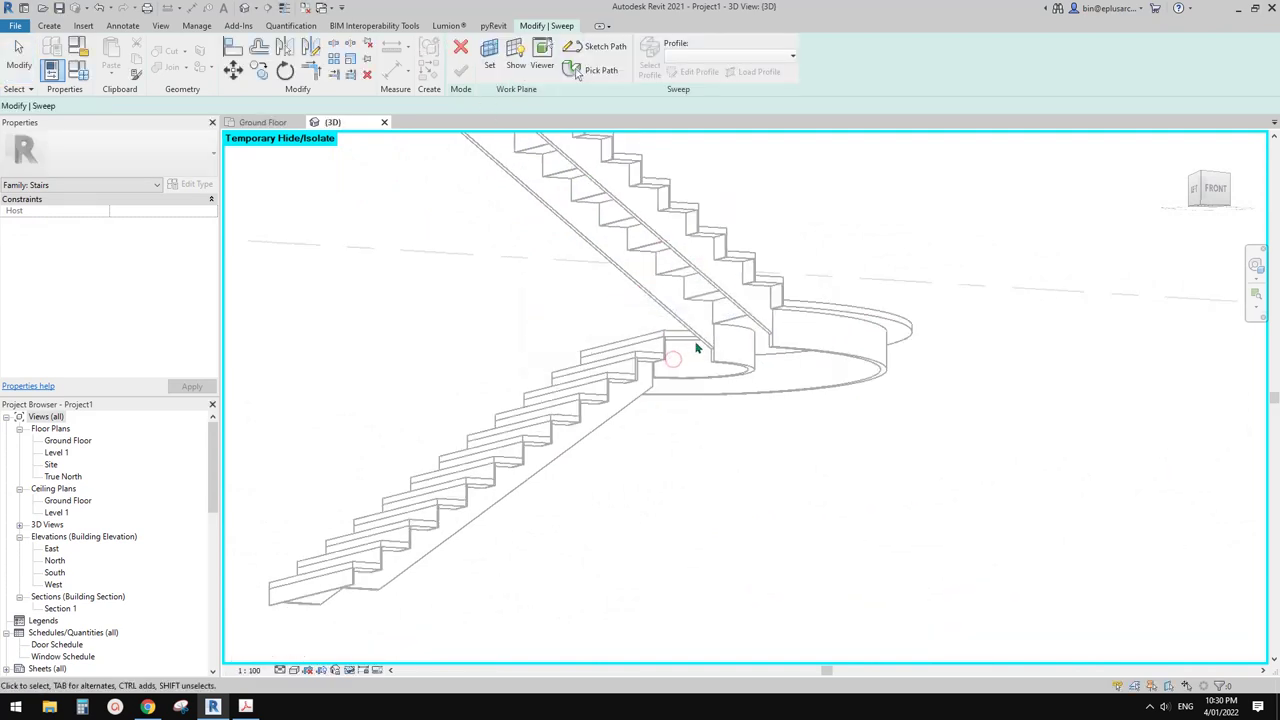
pyautogui.moveTo(729, 343)
pyautogui.keyDown('shift'); pyautogui.mouseDown(button='middle')
pyautogui.moveTo(700, 330)
pyautogui.moveTo(753, 350)
pyautogui.moveTo(753, 334)
pyautogui.moveTo(770, 344)
pyautogui.moveTo(903, 331)
pyautogui.moveTo(886, 300)
pyautogui.moveTo(843, 294)
pyautogui.moveTo(806, 394)
pyautogui.mouseUp(button='middle'); pyautogui.keyUp('shift')
pyautogui.click(483, 66)
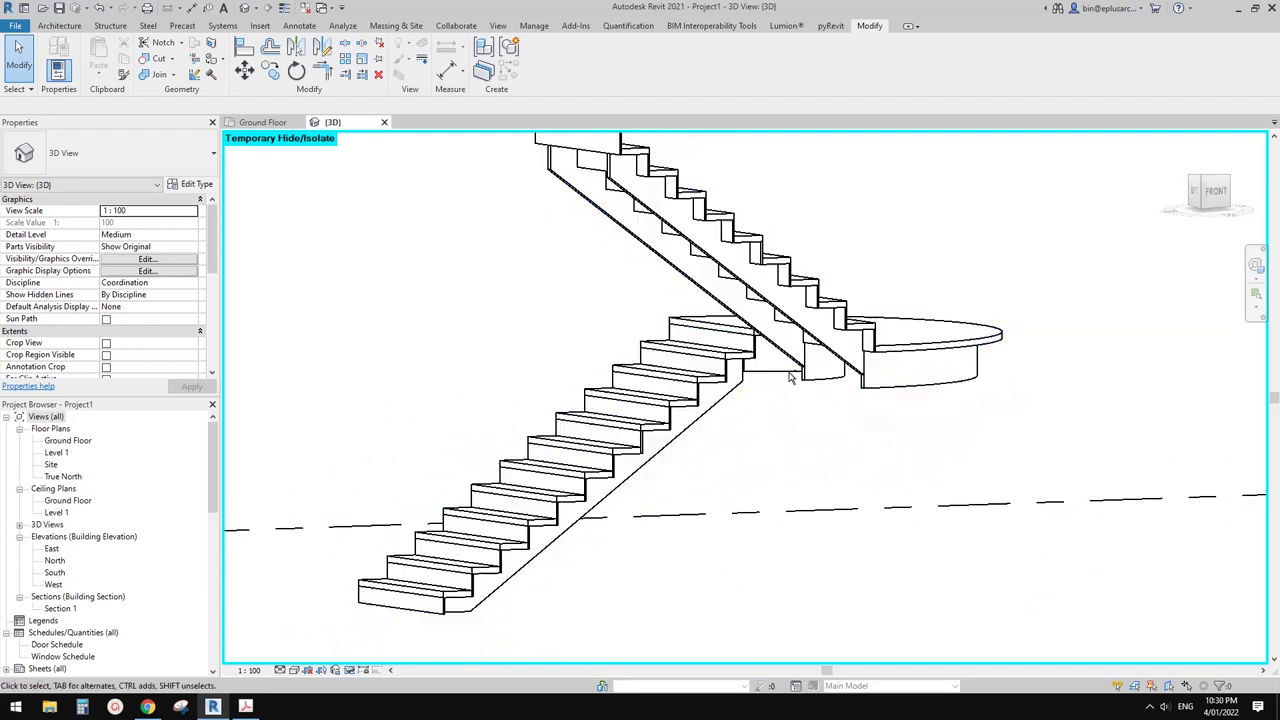
# Step: Place UB305x165x40 structural beams along the lower edges of the upper run's two carriages, picking lines with 3D Snapping on
pyautogui.click(111, 26)
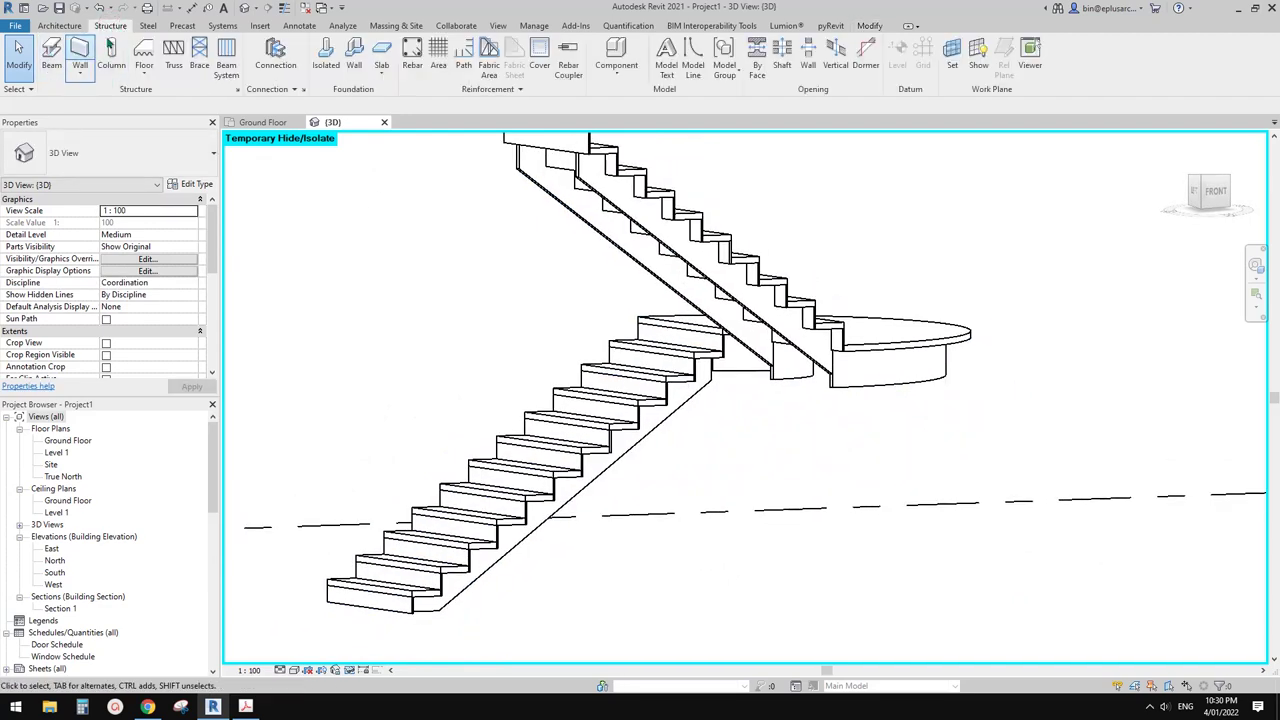
pyautogui.click(51, 56)
pyautogui.click(117, 158)
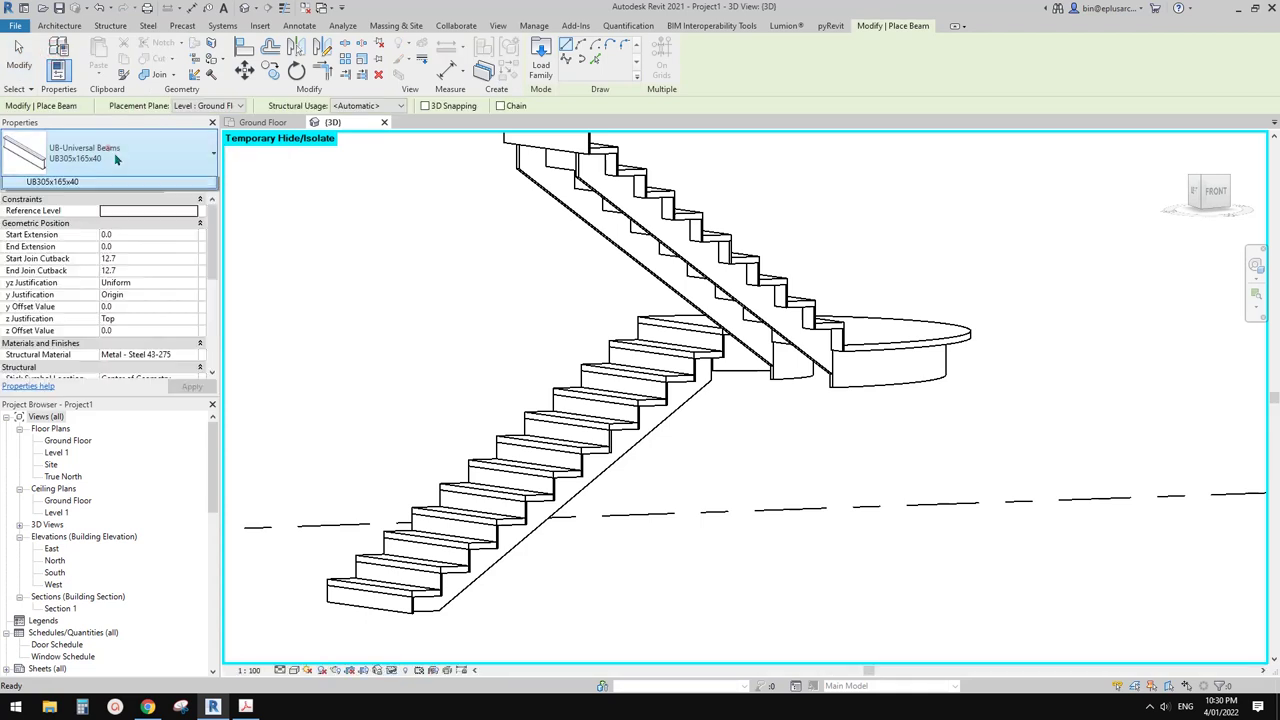
pyautogui.click(105, 231)
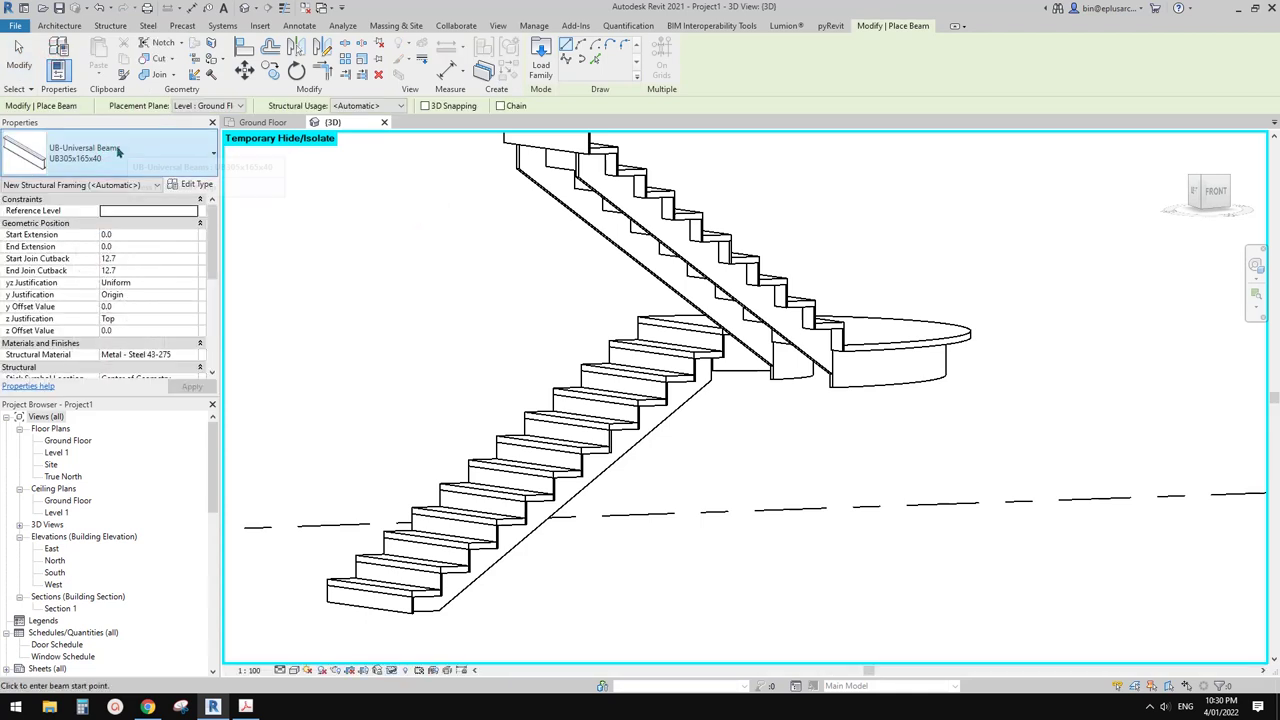
pyautogui.keyDown('shift'); pyautogui.moveTo(390, 228); pyautogui.dragTo(620, 272, button='middle'); pyautogui.keyUp('shift')
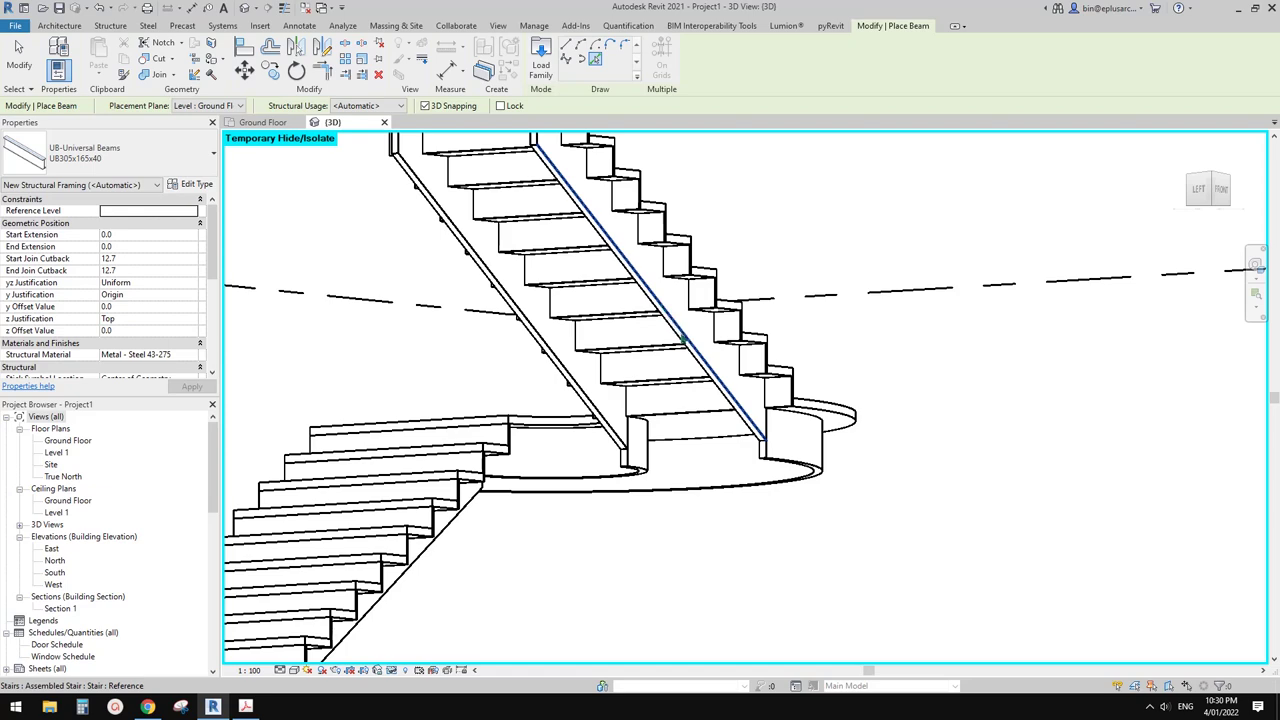
pyautogui.click(690, 357)
pyautogui.keyDown('shift'); pyautogui.moveTo(657, 177); pyautogui.dragTo(540, 204, button='middle'); pyautogui.keyUp('shift')
pyautogui.scroll(1, 540, 205)
pyautogui.click(537, 211)
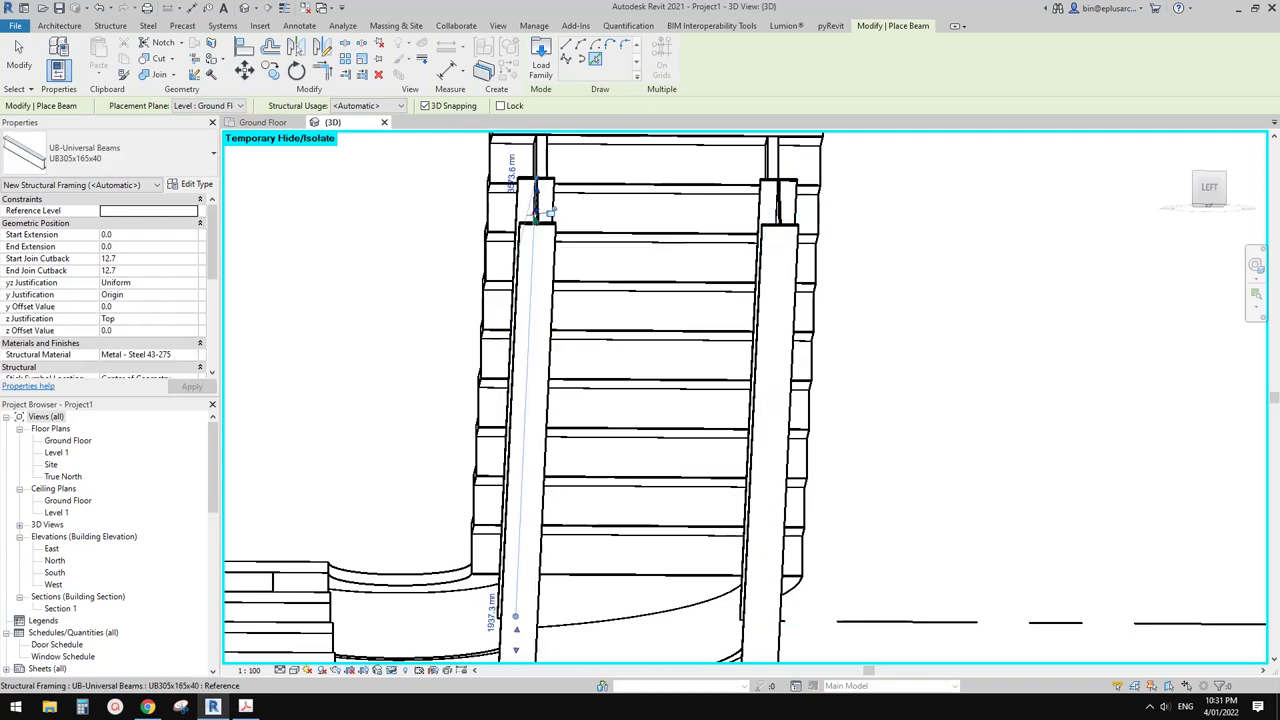
pyautogui.scroll(-3, 572, 272)
pyautogui.keyDown('shift'); pyautogui.moveTo(572, 272); pyautogui.dragTo(479, 305, button='middle'); pyautogui.keyUp('shift')
pyautogui.scroll(3, 760, 315)
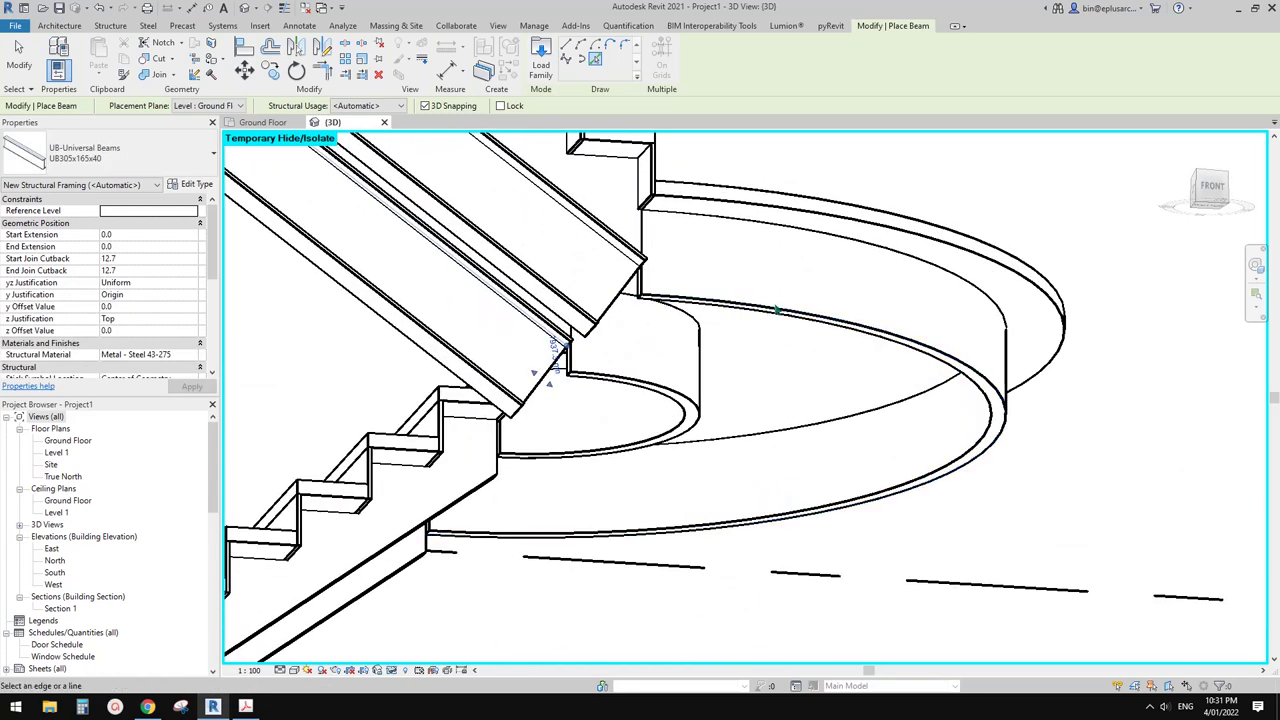
# Step: Place UB305x165x40 beams along the lower edges of the landing's inner and outer carriages and the lower run's two carriages
pyautogui.scroll(-5, 792, 315)
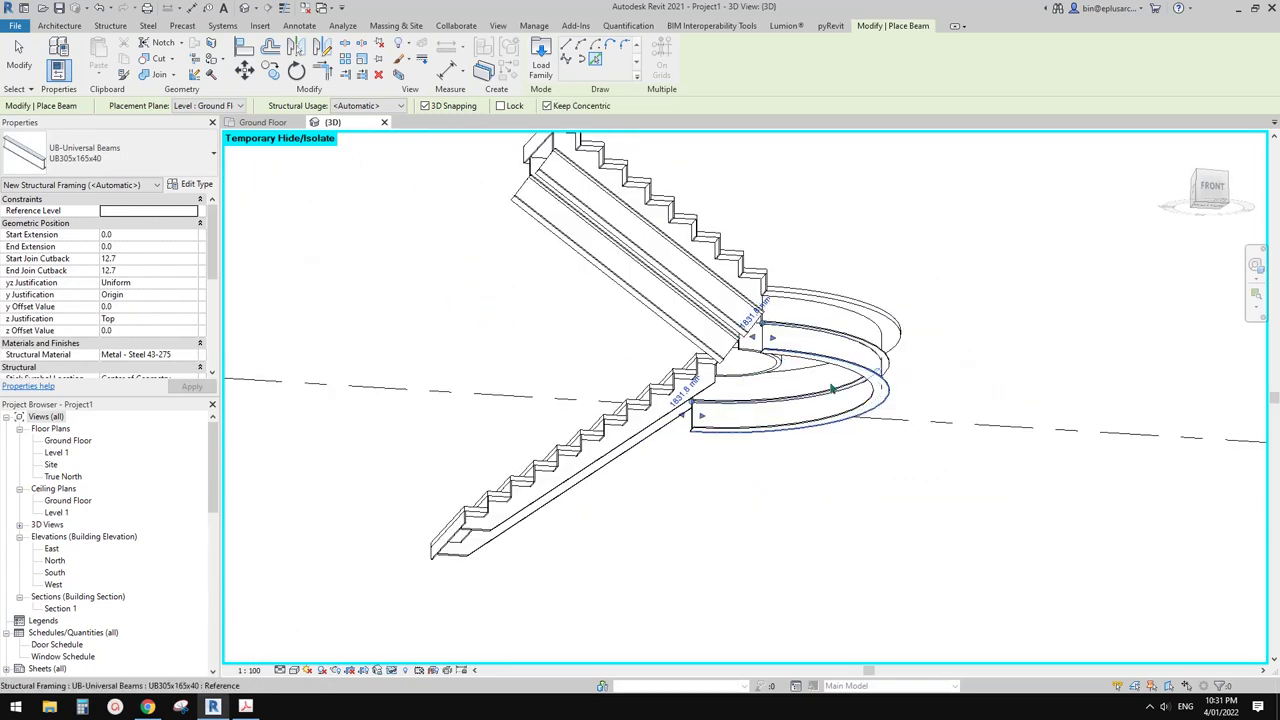
pyautogui.scroll(4, 772, 389)
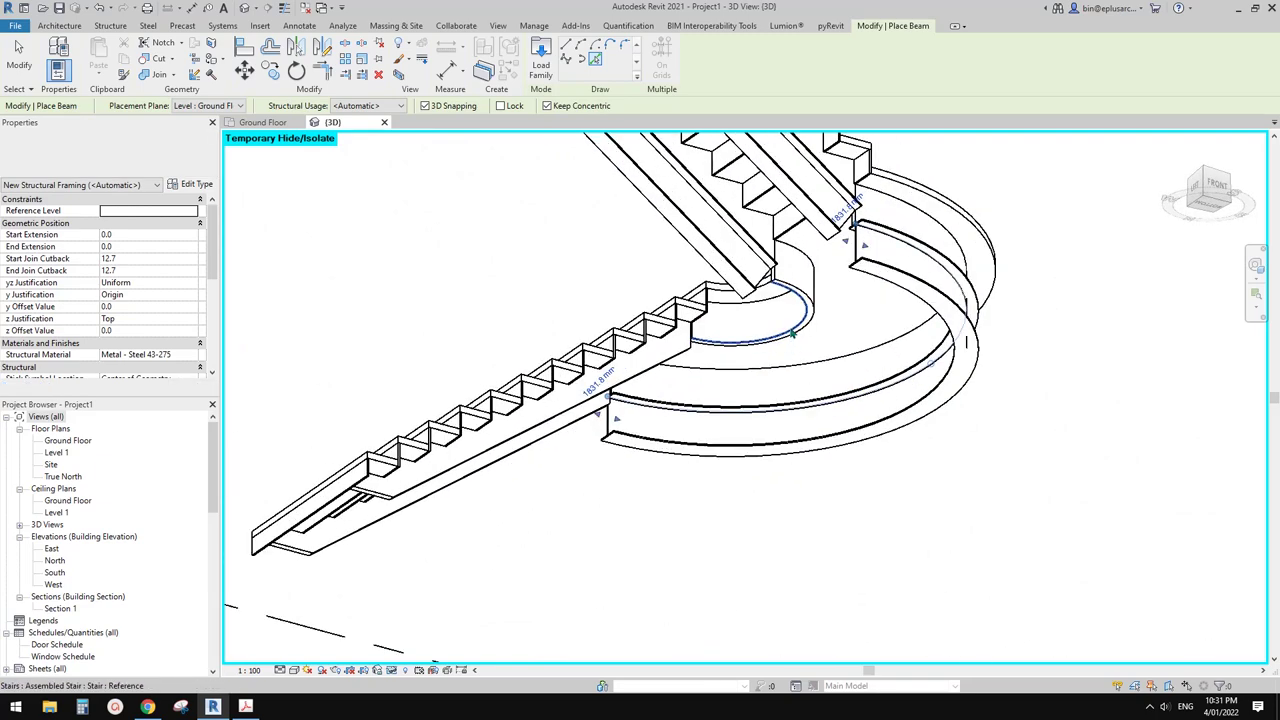
pyautogui.keyDown('shift'); pyautogui.moveTo(792, 333); pyautogui.dragTo(636, 188, button='middle'); pyautogui.keyUp('shift')
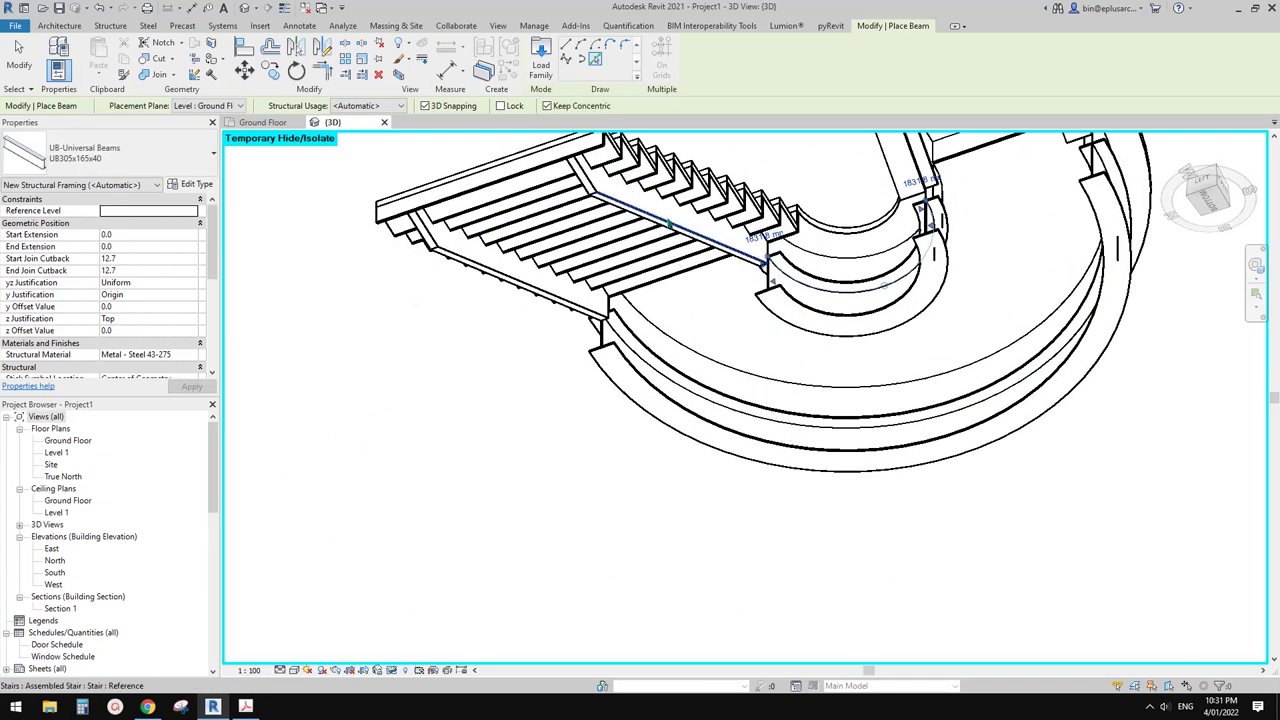
pyautogui.click(668, 224)
pyautogui.keyDown('shift'); pyautogui.moveTo(520, 346); pyautogui.dragTo(578, 340, button='middle'); pyautogui.keyUp('shift')
pyautogui.press('Escape')
pyautogui.press('Escape')
pyautogui.keyDown('shift'); pyautogui.moveTo(628, 265); pyautogui.dragTo(586, 294, button='middle'); pyautogui.keyUp('shift')
# Step: Set both the Right Support and Left Support of the stair type to None
pyautogui.click(507, 248)
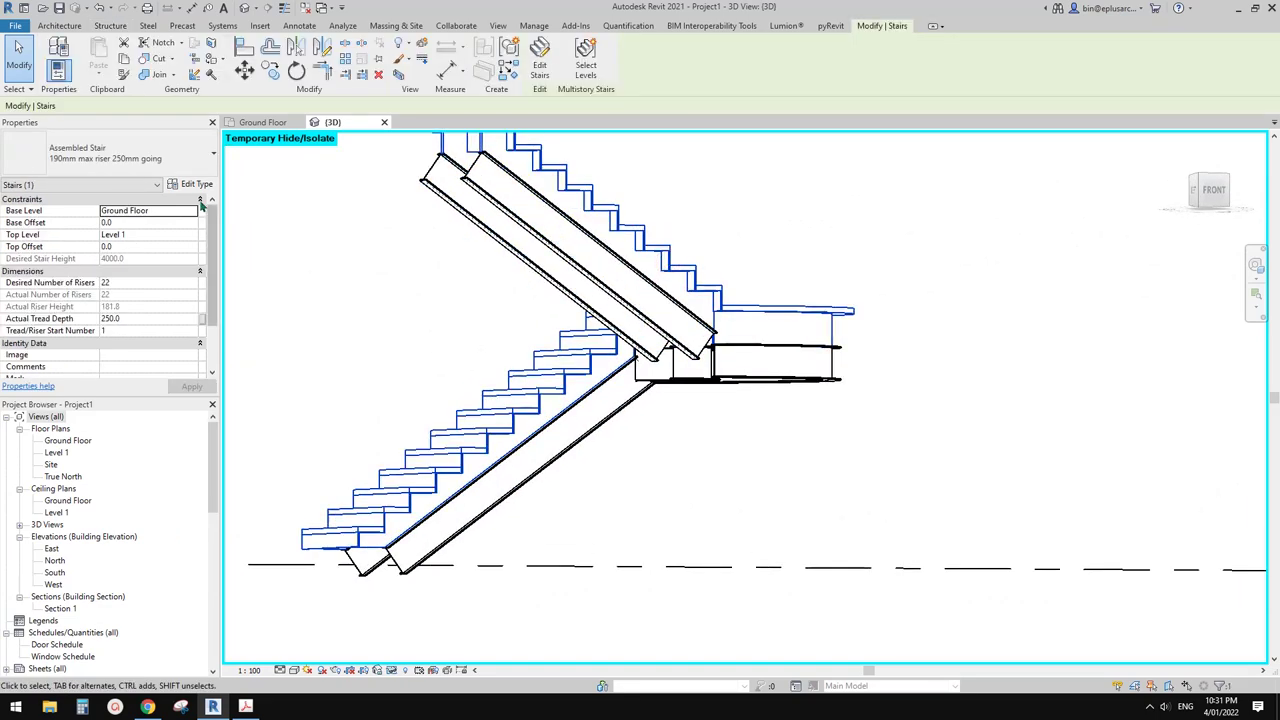
pyautogui.click(190, 184)
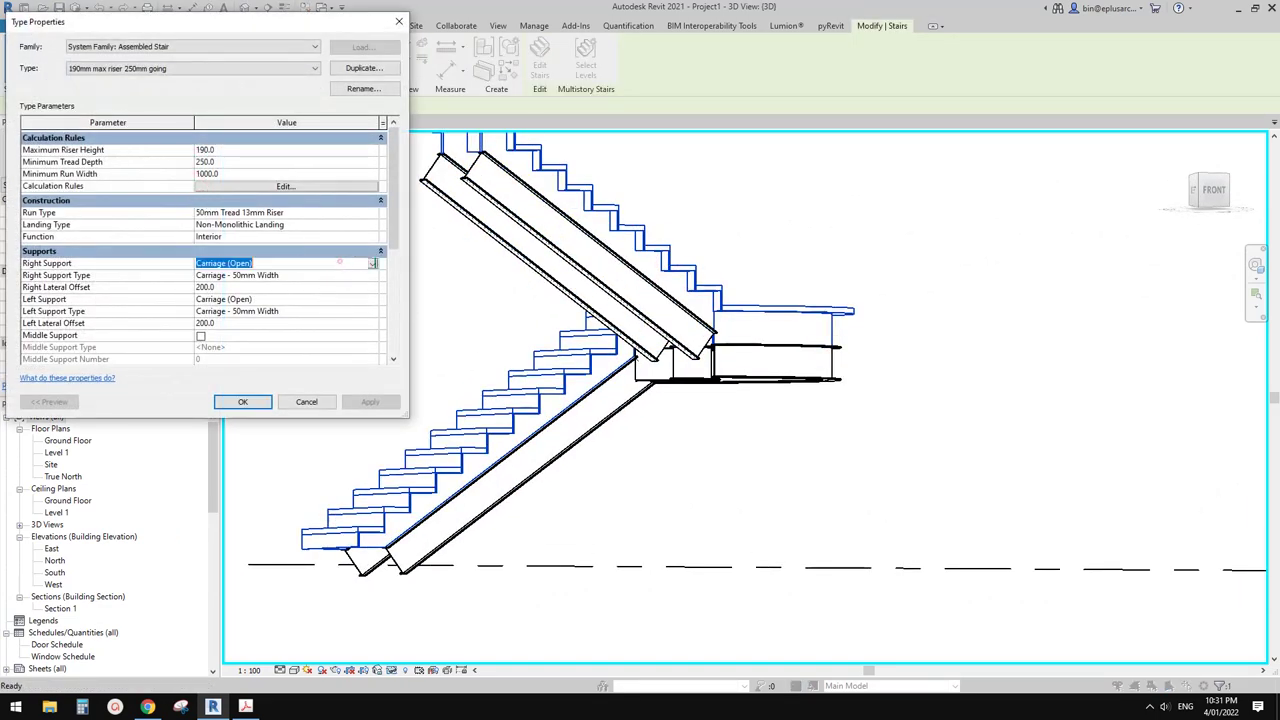
pyautogui.click(371, 264)
pyautogui.click(210, 275)
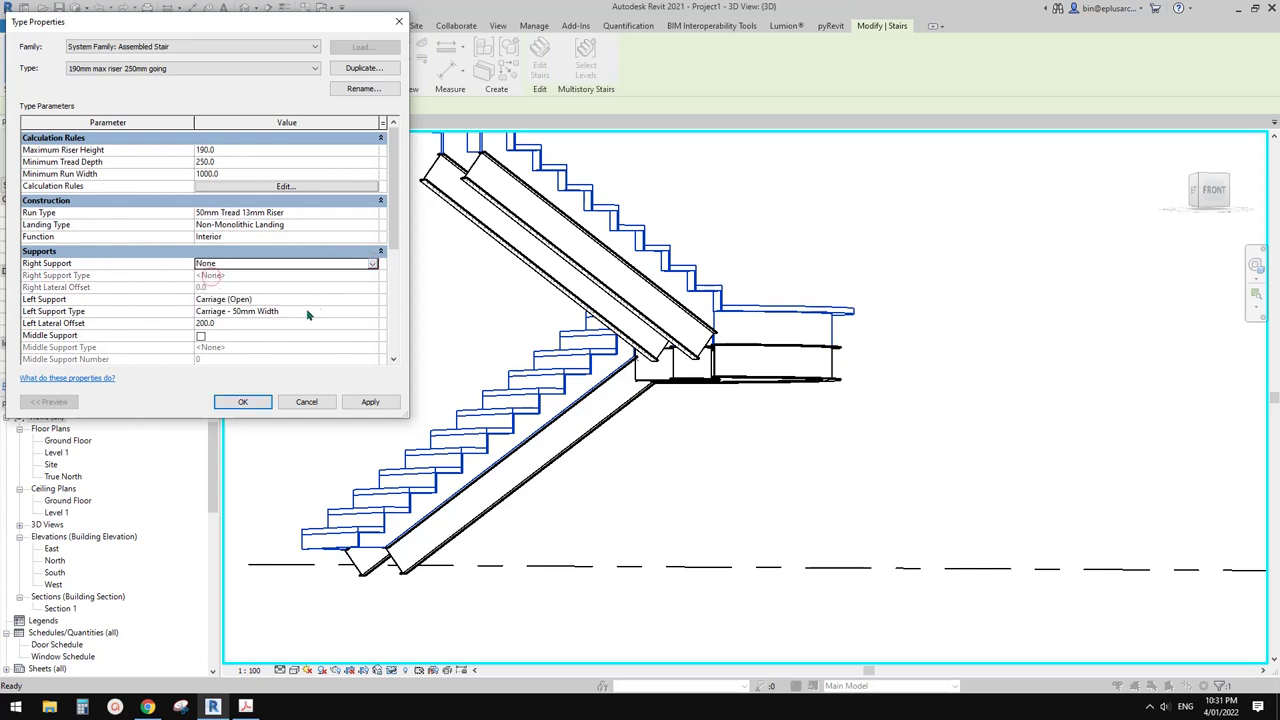
pyautogui.click(372, 300)
pyautogui.click(280, 311)
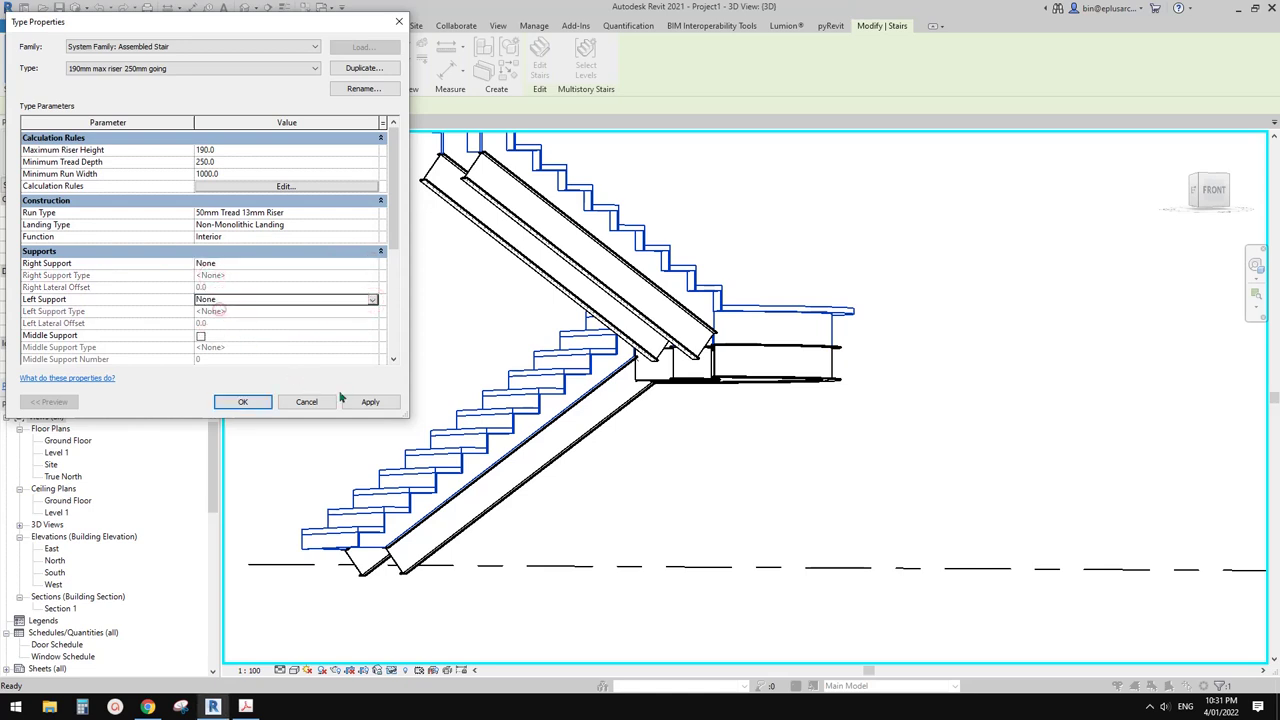
pyautogui.click(370, 402)
pyautogui.click(243, 402)
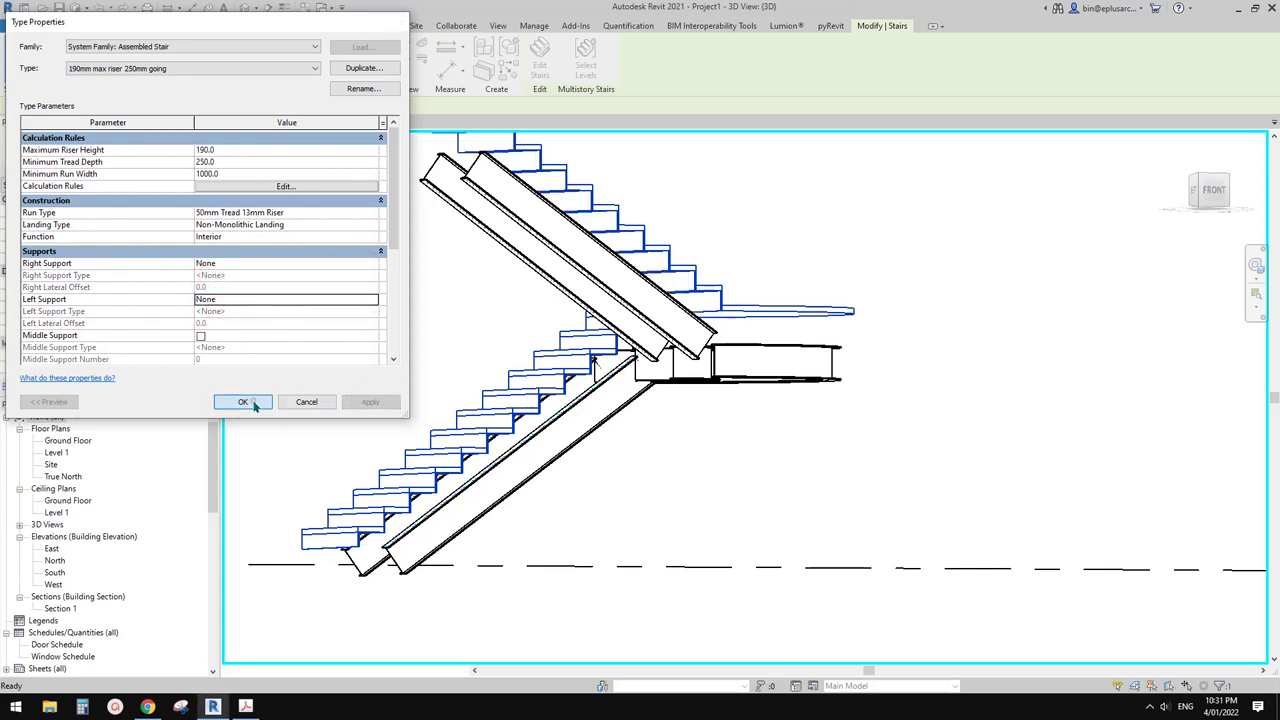
# Step: Inspect the stair and beams from the side, check the reference photo in Chrome and return to Revit
pyautogui.keyDown('shift'); pyautogui.moveTo(620, 352); pyautogui.dragTo(660, 365, button='middle'); pyautogui.keyUp('shift')
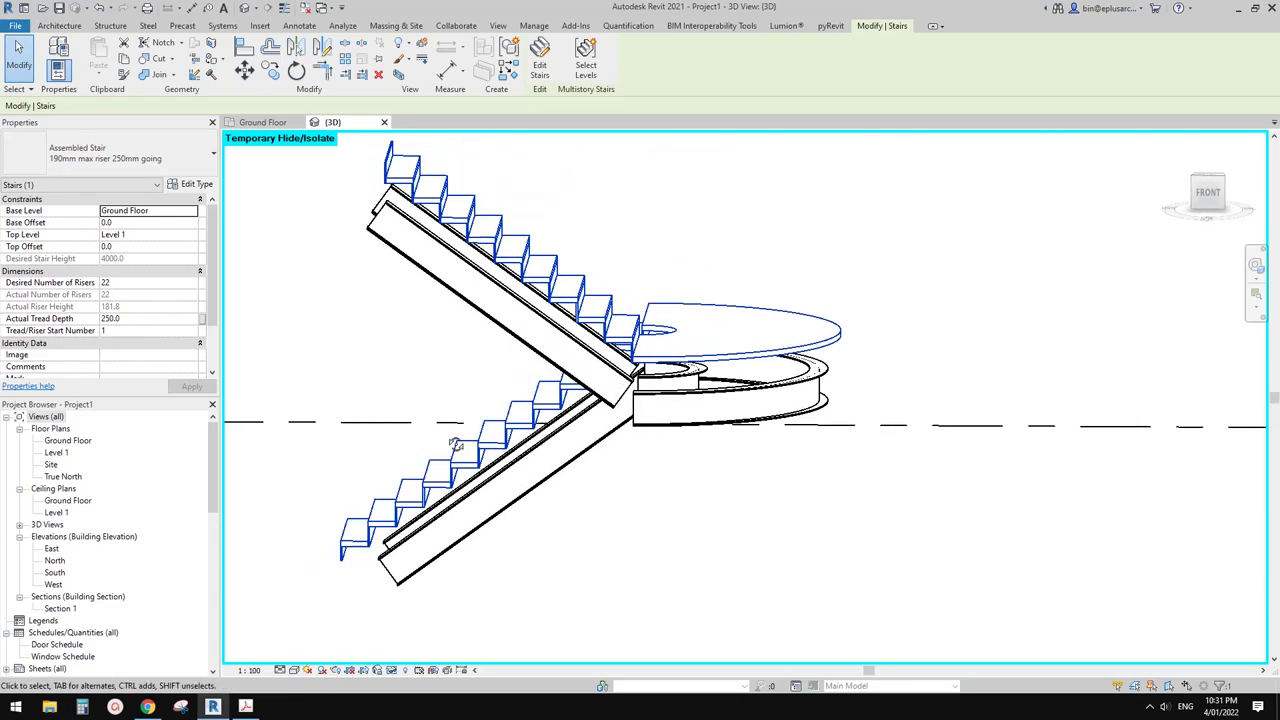
pyautogui.click(148, 706)
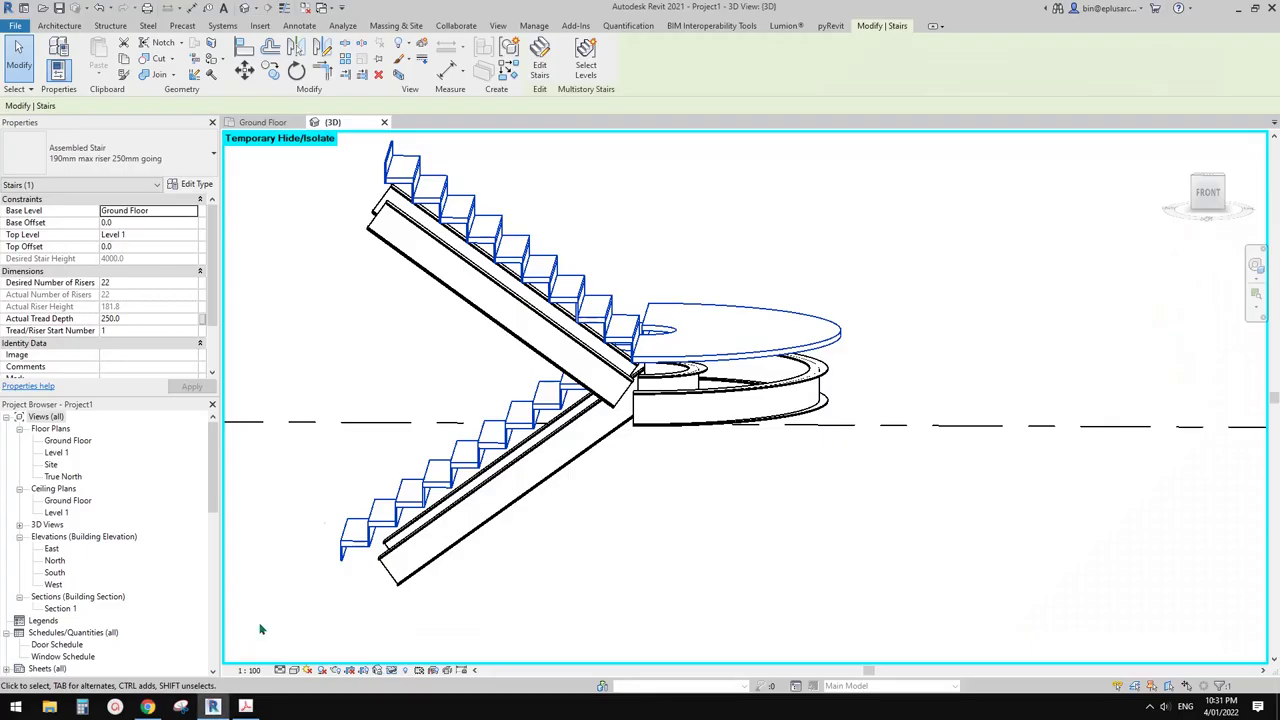
pyautogui.click(212, 707)
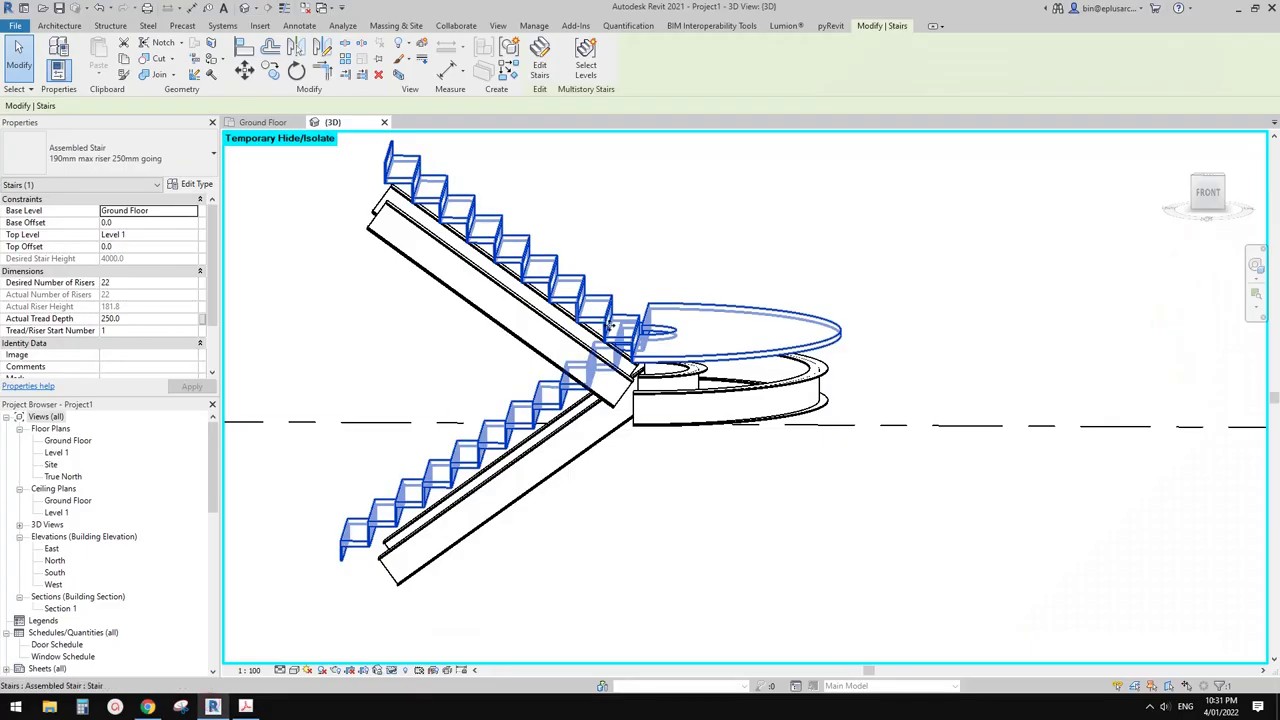
# Step: Duplicate the stair's run type as "50mm Tread 13mm Riser no riser"
pyautogui.click(185, 185)
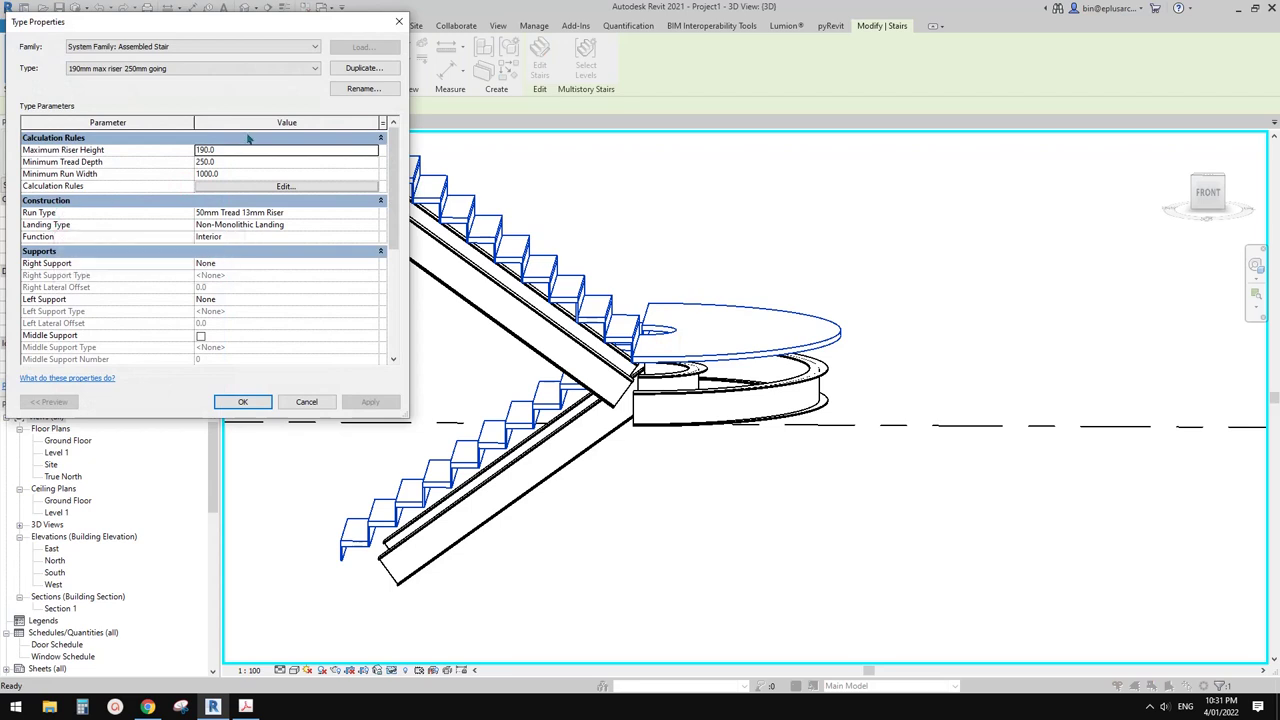
pyautogui.moveTo(397, 191)
pyautogui.mouseDown()
pyautogui.moveTo(399, 239)
pyautogui.moveTo(399, 191)
pyautogui.mouseUp()
pyautogui.click(358, 218)
pyautogui.click(374, 215)
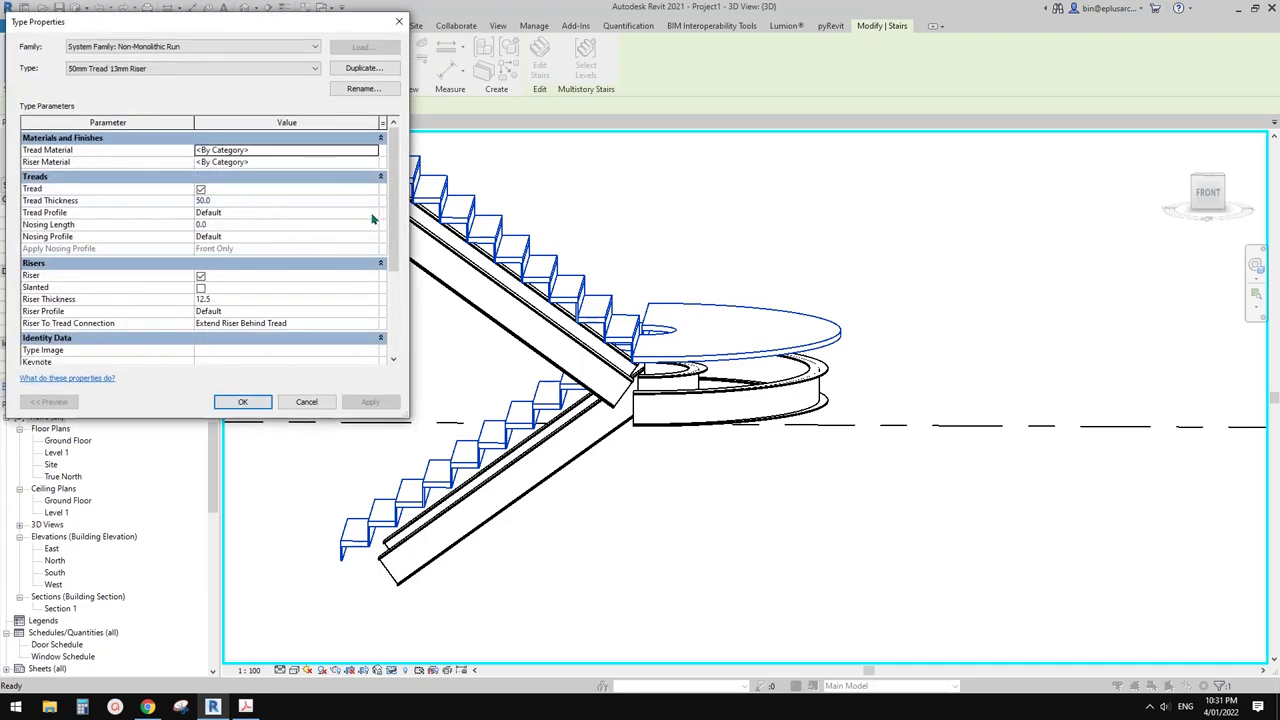
pyautogui.click(527, 140)
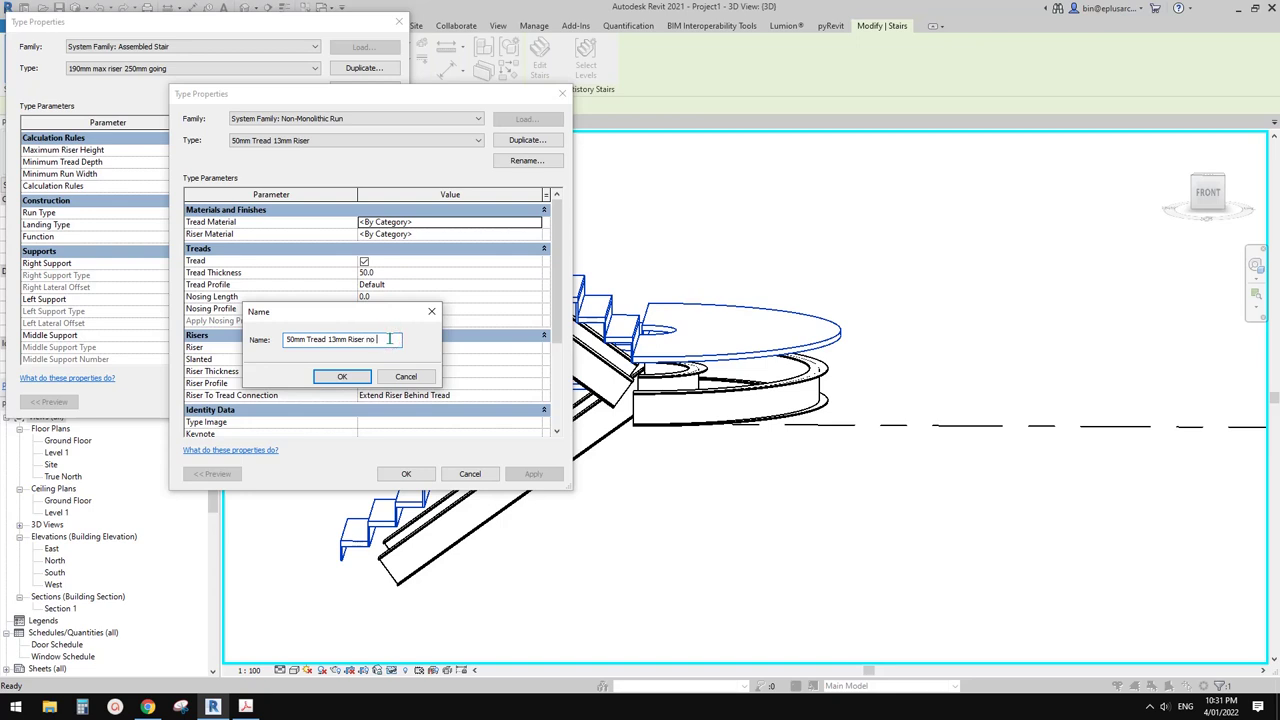
pyautogui.click(346, 377)
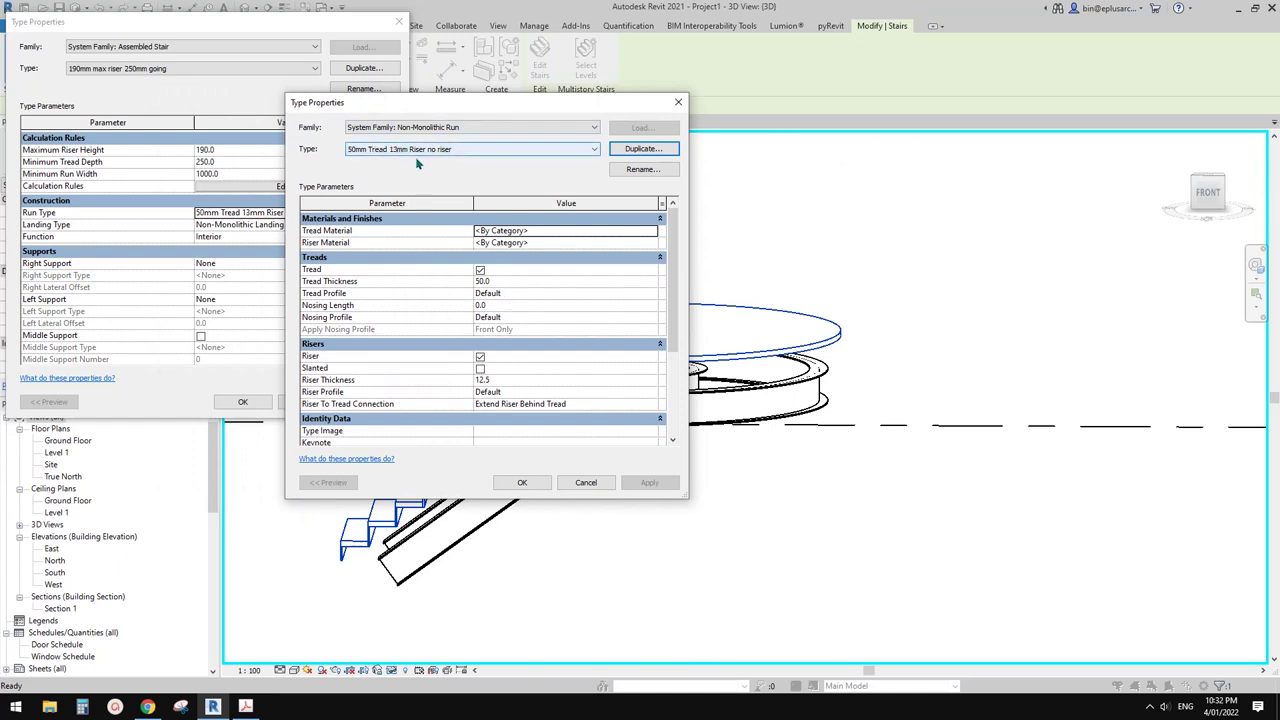
# Step: Turn off Riser in the new run type and apply that type to the stair
pyautogui.moveTo(556, 104); pyautogui.dragTo(601, 110)
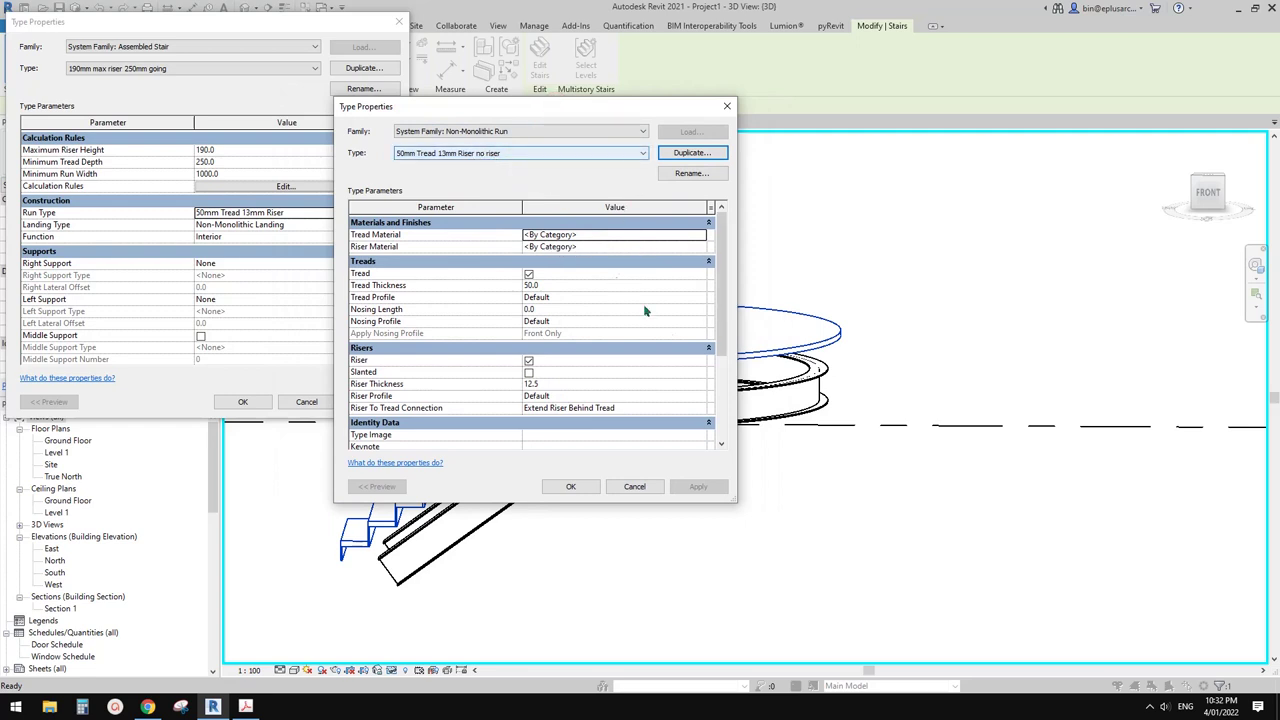
pyautogui.moveTo(718, 290); pyautogui.dragTo(711, 312)
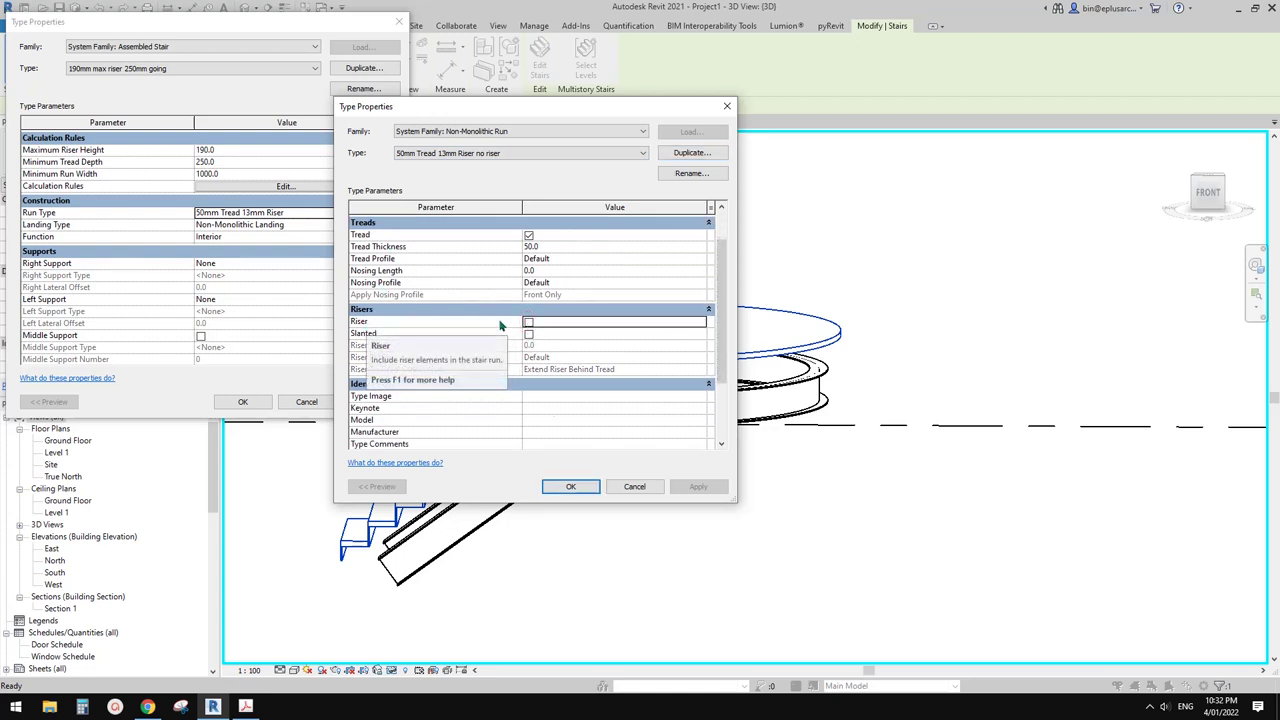
pyautogui.click(571, 486)
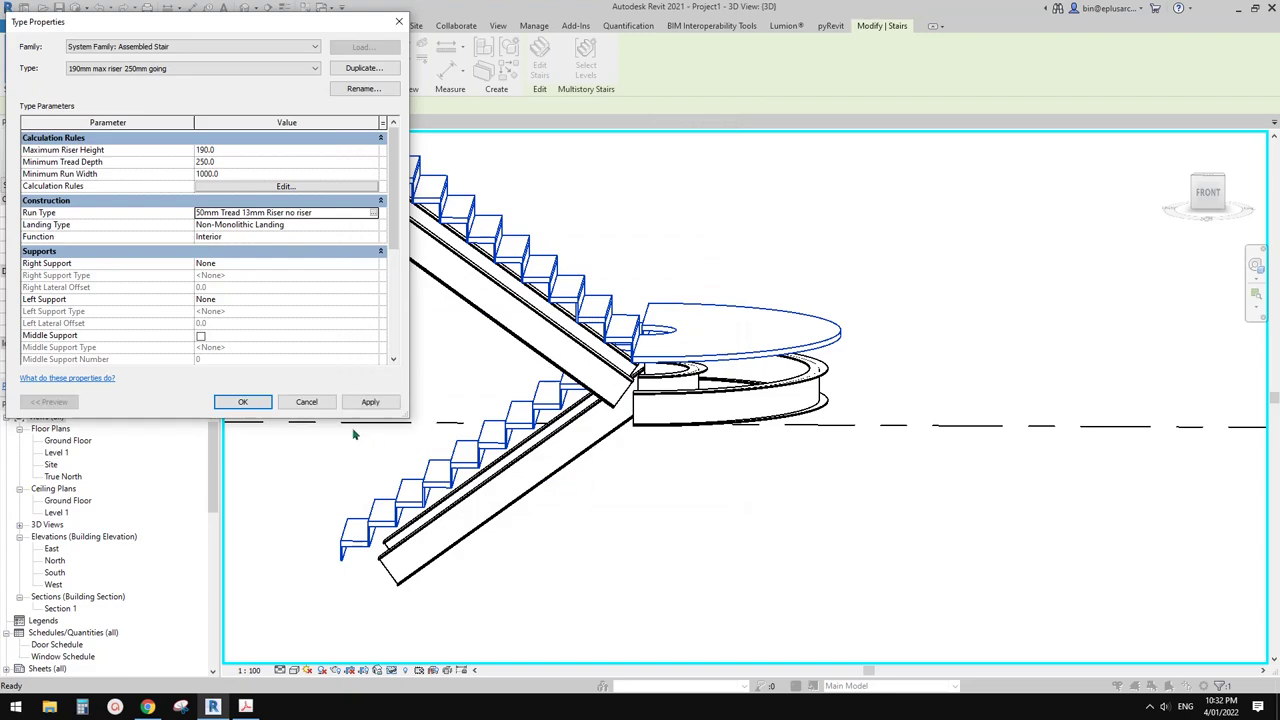
pyautogui.click(369, 401)
pyautogui.click(243, 402)
# Step: Orient the 3D view squarely to the front of the stair
pyautogui.moveTo(560, 390); pyautogui.dragTo(711, 333, button='middle')
pyautogui.keyDown('shift'); pyautogui.moveTo(600, 430); pyautogui.dragTo(726, 393, button='middle'); pyautogui.keyUp('shift')
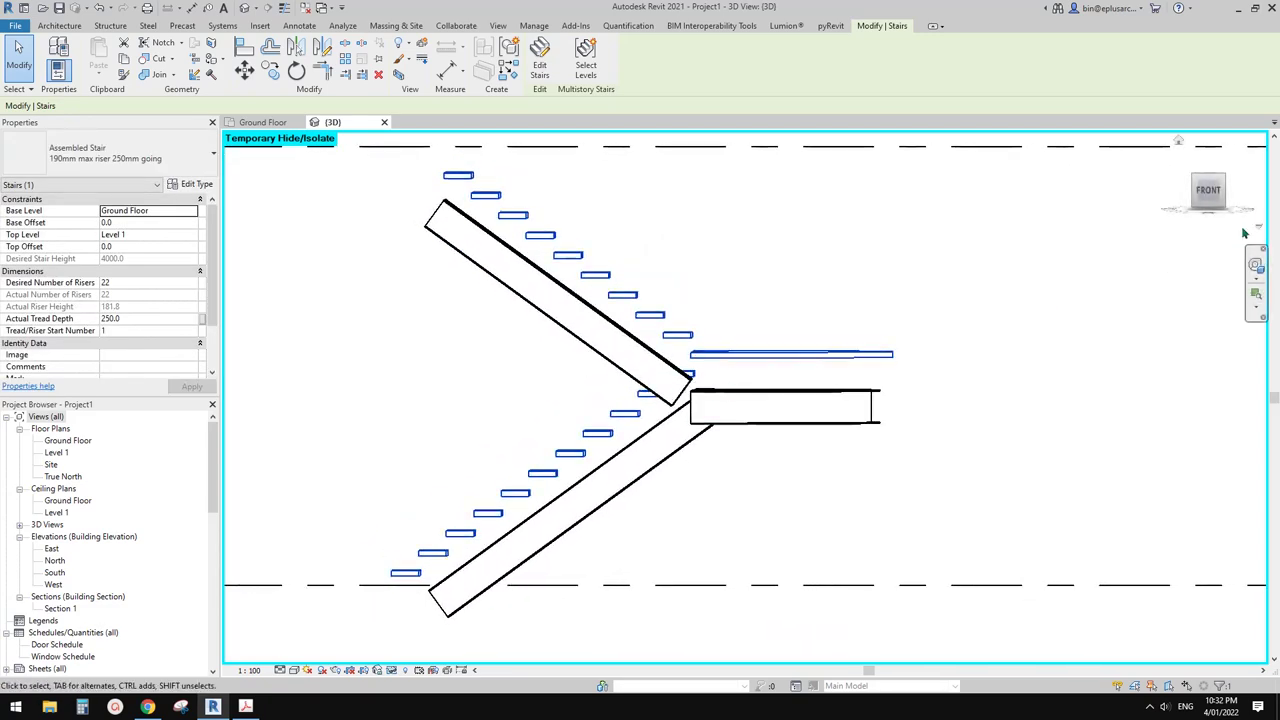
pyautogui.keyDown('shift'); pyautogui.moveTo(957, 266); pyautogui.dragTo(1063, 274, button='middle'); pyautogui.keyUp('shift')
pyautogui.click(1212, 207)
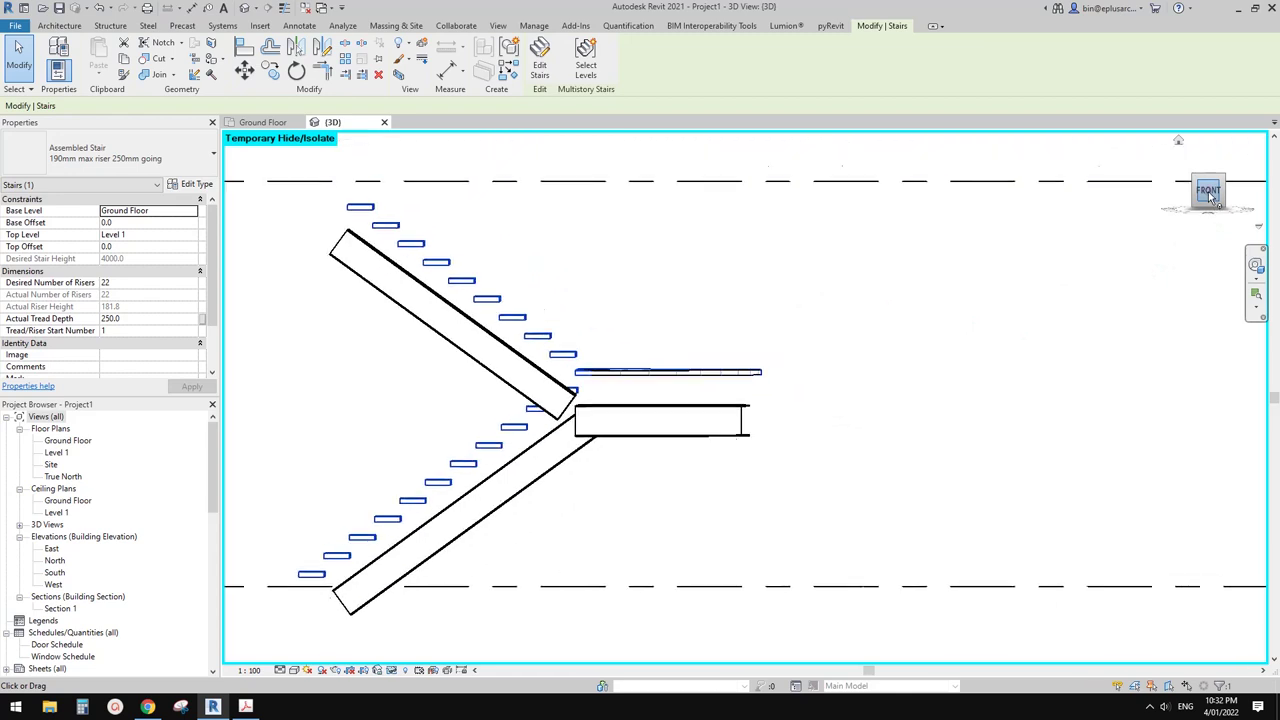
pyautogui.moveTo(831, 474); pyautogui.dragTo(771, 406)
pyautogui.keyDown('ctrl'); pyautogui.moveTo(592, 354); pyautogui.dragTo(576, 283); pyautogui.keyUp('ctrl')
pyautogui.keyDown('ctrl'); pyautogui.click(578, 290); pyautogui.keyUp('ctrl')
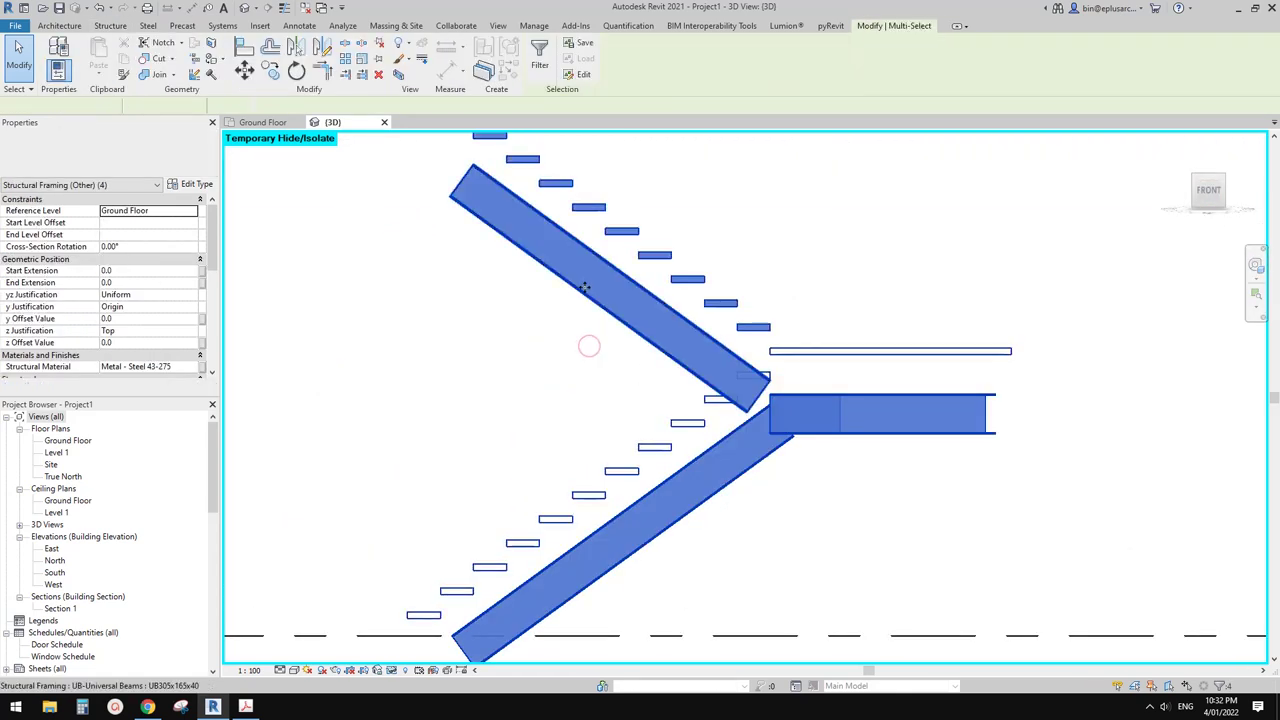
pyautogui.keyDown('ctrl'); pyautogui.click(655, 256); pyautogui.keyUp('ctrl')
pyautogui.click(384, 165)
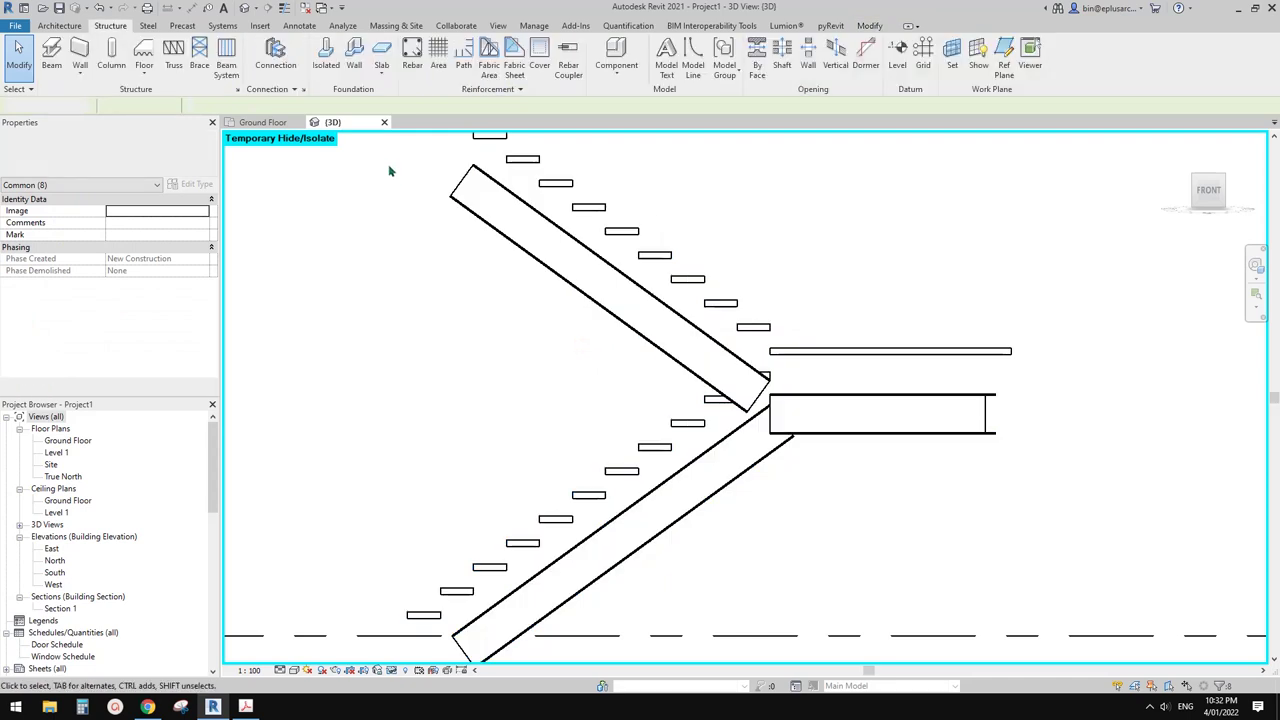
# Step: Select all UB305x165x40 beams in the project and nudge them up about 200 mm, closer beneath the treads and landing
pyautogui.scroll(-2, 440, 280)
pyautogui.click(470, 232)
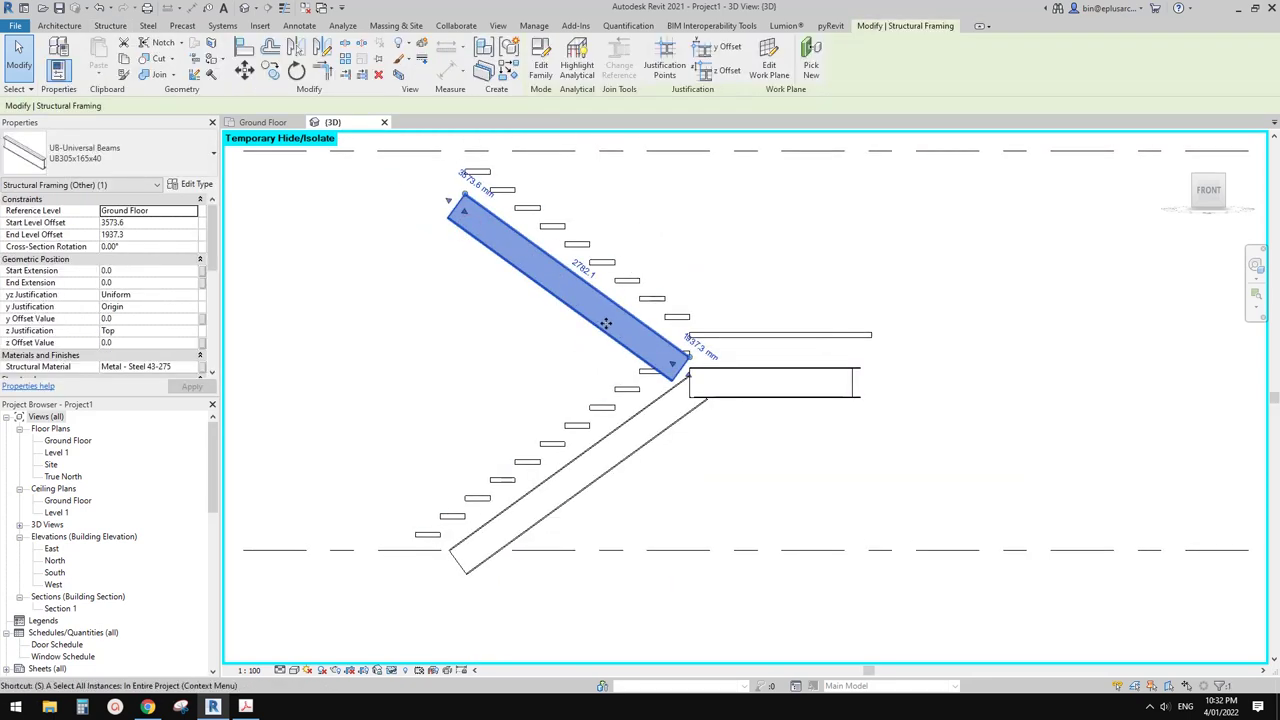
pyautogui.press('a')
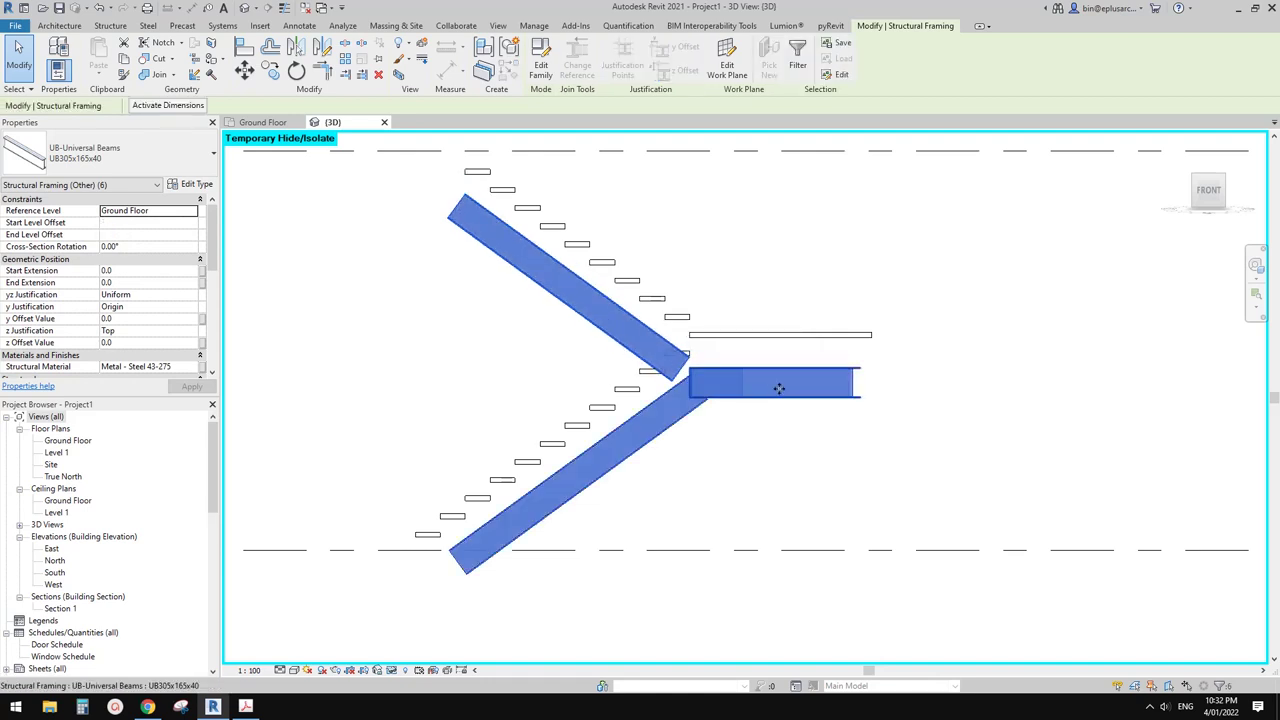
pyautogui.press('Up')
pyautogui.press('Up')
pyautogui.press('Up')
pyautogui.press('Up')
pyautogui.press('Up')
pyautogui.press('Up')
pyautogui.press('Up')
pyautogui.press('Up')
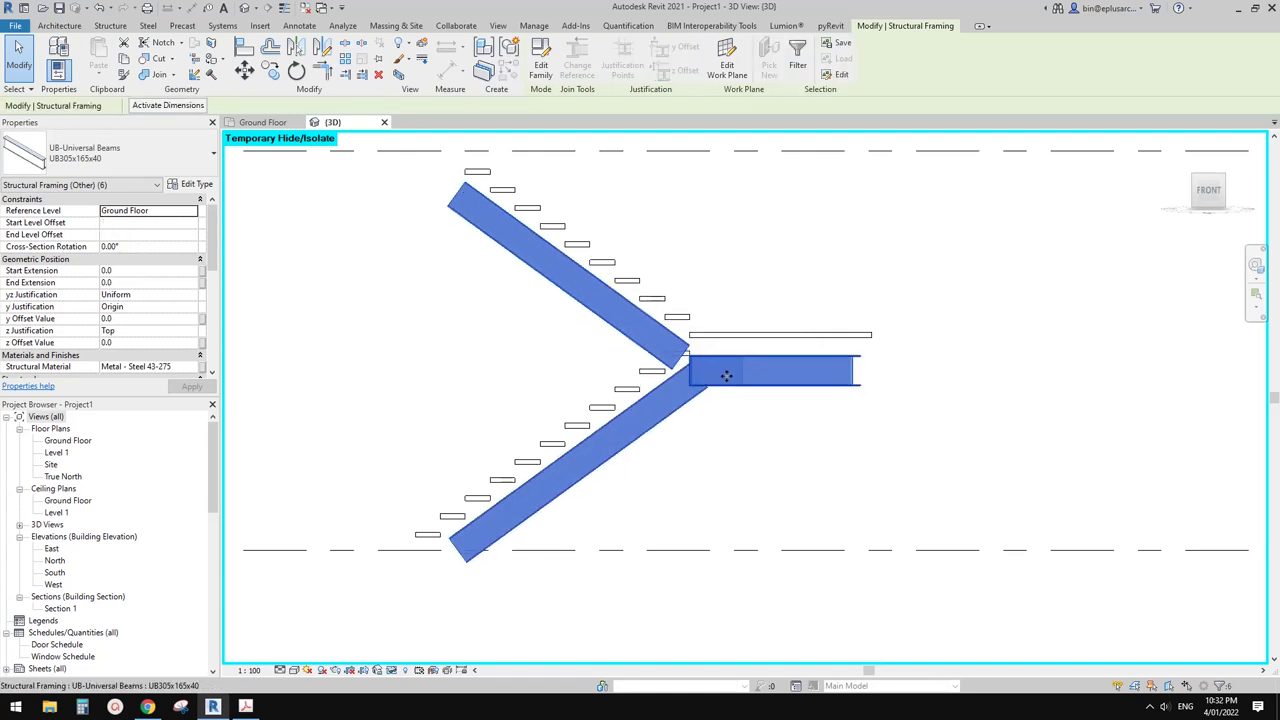
pyautogui.press('Up')
pyautogui.press('Up')
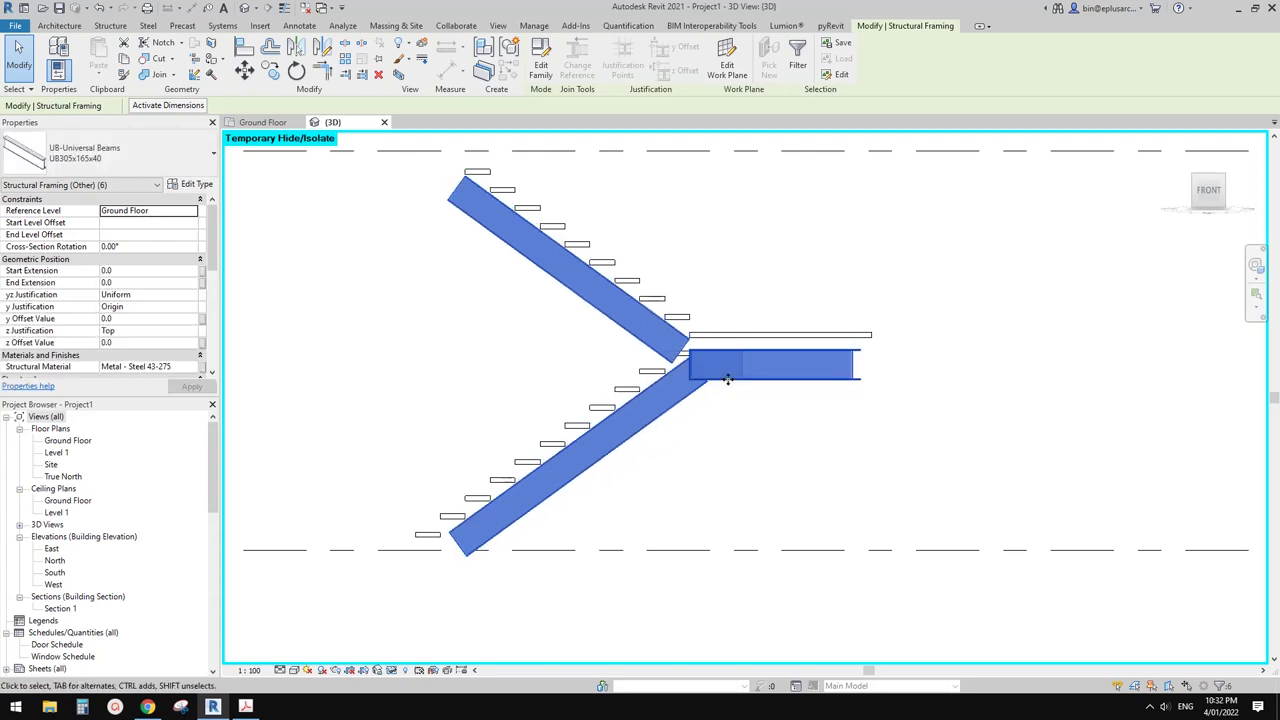
# Step: Examine how the beams meet the treads and landing, compare with the Lloyd's stair photo in Chrome and return to Revit
pyautogui.scroll(2, 700, 348)
pyautogui.scroll(1, 700, 348)
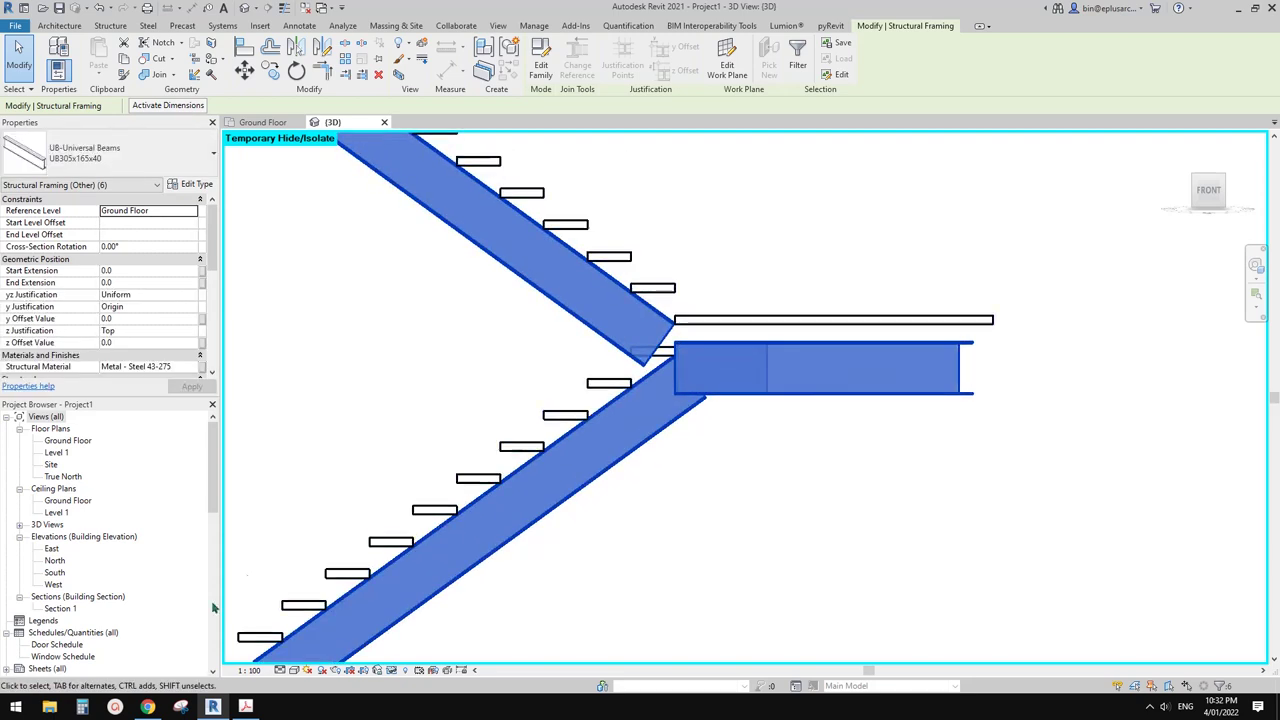
pyautogui.hotkey('alt', 'Tab')
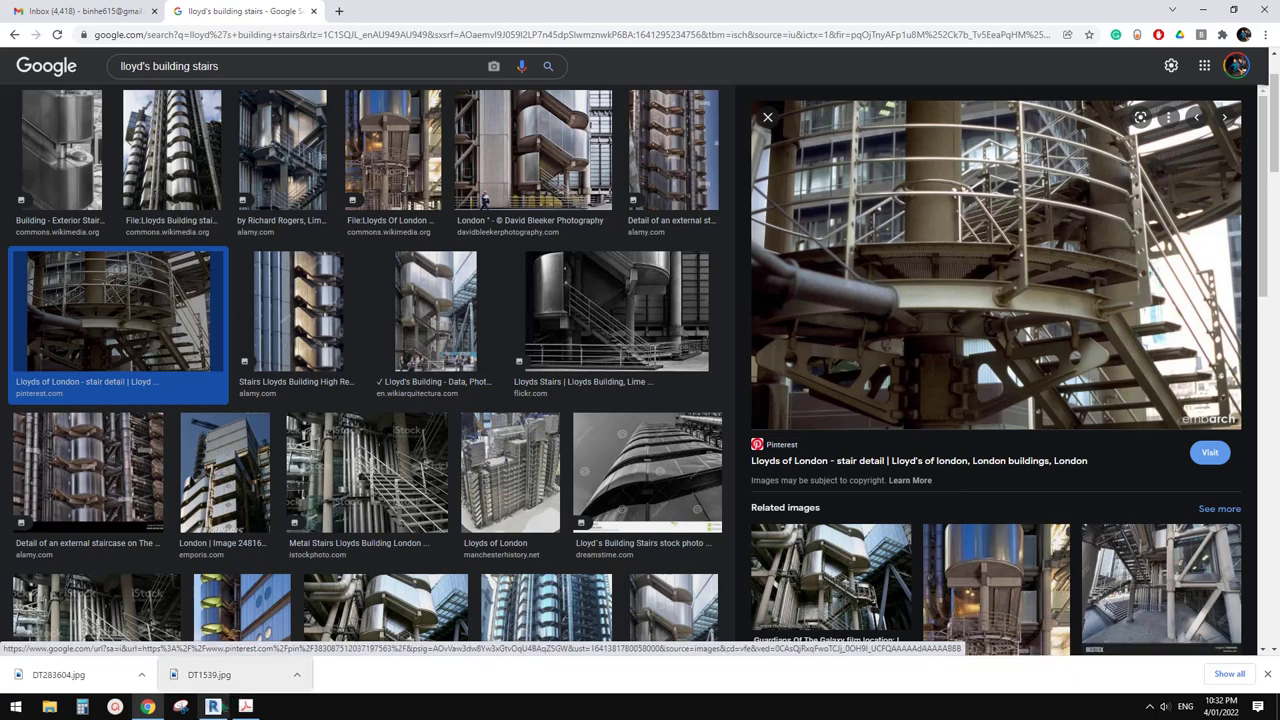
pyautogui.click(213, 706)
# Step: Extend the lower end of the upper run's outer beam about 270 mm into the landing's outer curved beam
pyautogui.keyDown('shift'); pyautogui.moveTo(631, 480); pyautogui.dragTo(660, 432, button='middle'); pyautogui.keyUp('shift')
pyautogui.click(697, 463)
pyautogui.scroll(-3, 705, 458)
pyautogui.scroll(3, 580, 390)
pyautogui.click(438, 331)
pyautogui.scroll(2, 680, 428)
pyautogui.press('Escape')
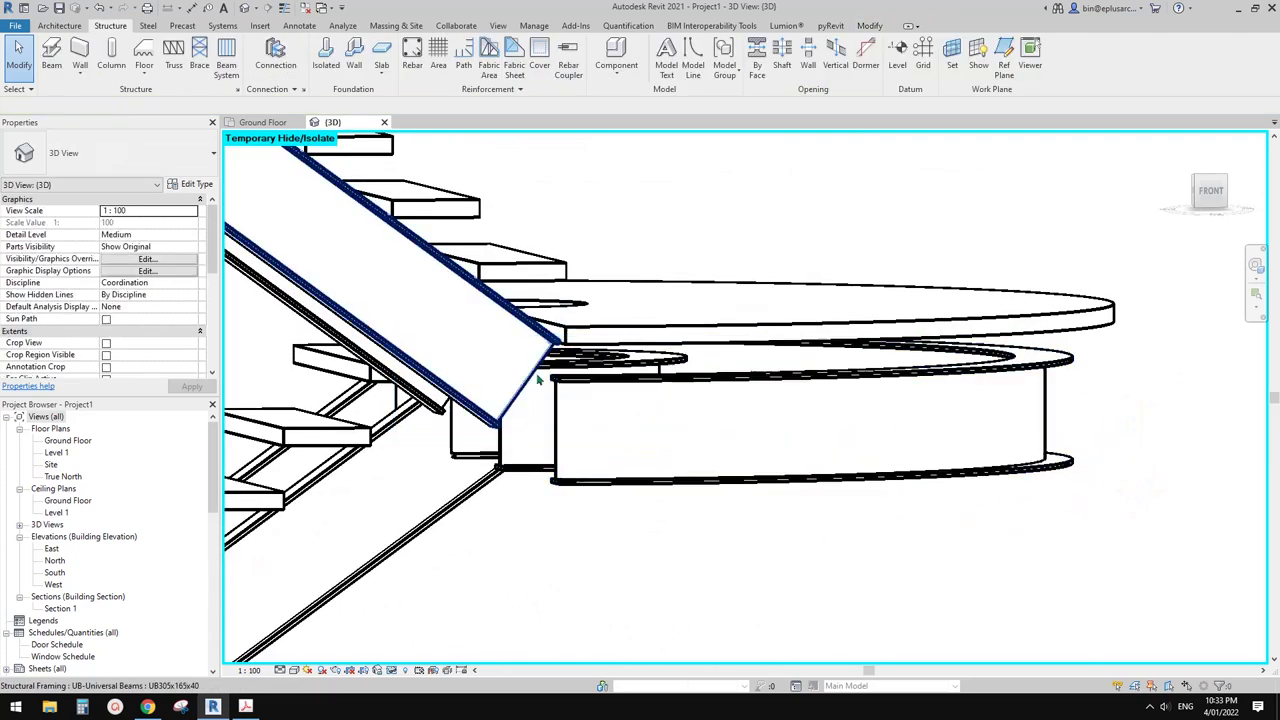
pyautogui.click(521, 360)
pyautogui.keyDown('shift'); pyautogui.moveTo(566, 376); pyautogui.dragTo(532, 390, button='middle'); pyautogui.keyUp('shift')
pyautogui.moveTo(531, 400); pyautogui.dragTo(597, 436)
pyautogui.keyDown('shift'); pyautogui.moveTo(529, 437); pyautogui.dragTo(564, 405, button='middle'); pyautogui.keyUp('shift')
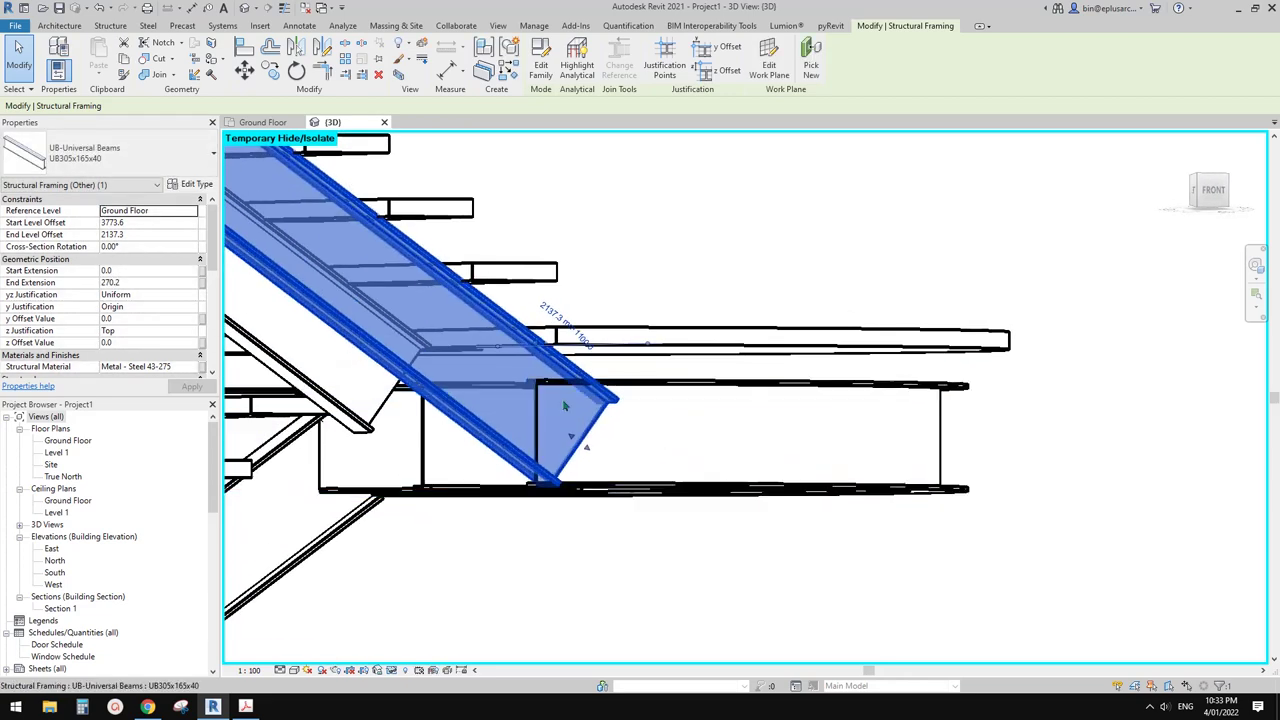
# Step: Apply Cut Geometry between the landing's outer curved beam and the extended upper-run beam, and inspect the junction
pyautogui.click(158, 50)
pyautogui.click(664, 426)
pyautogui.click(431, 364)
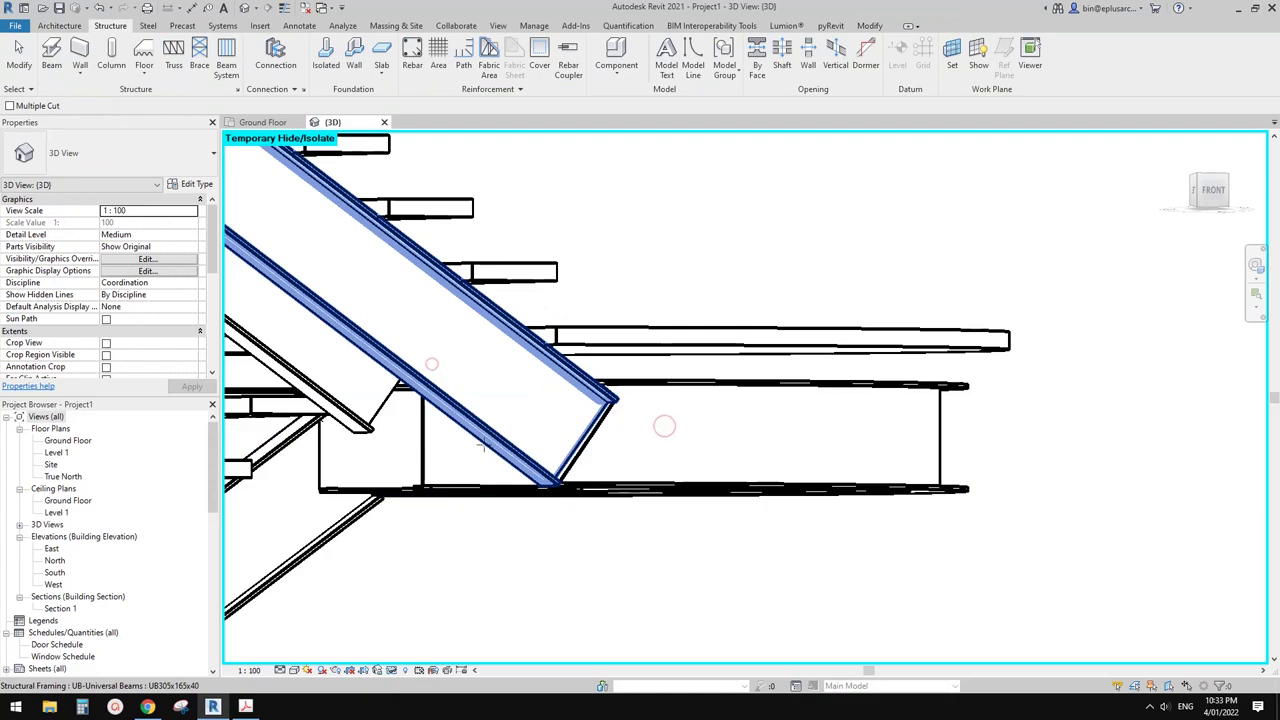
pyautogui.scroll(-2, 594, 448)
pyautogui.keyDown('shift'); pyautogui.moveTo(594, 448); pyautogui.dragTo(684, 422, button='middle'); pyautogui.keyUp('shift')
pyautogui.scroll(2, 571, 423)
pyautogui.scroll(-2, 627, 524)
pyautogui.keyDown('shift'); pyautogui.moveTo(625, 520); pyautogui.dragTo(689, 494, button='middle'); pyautogui.keyUp('shift')
pyautogui.scroll(1, 608, 456)
# Step: Check the Lloyd's stair photo in Chrome, return to Revit and reset Temporary Hide/Isolate in the 3D view
pyautogui.click(147, 707)
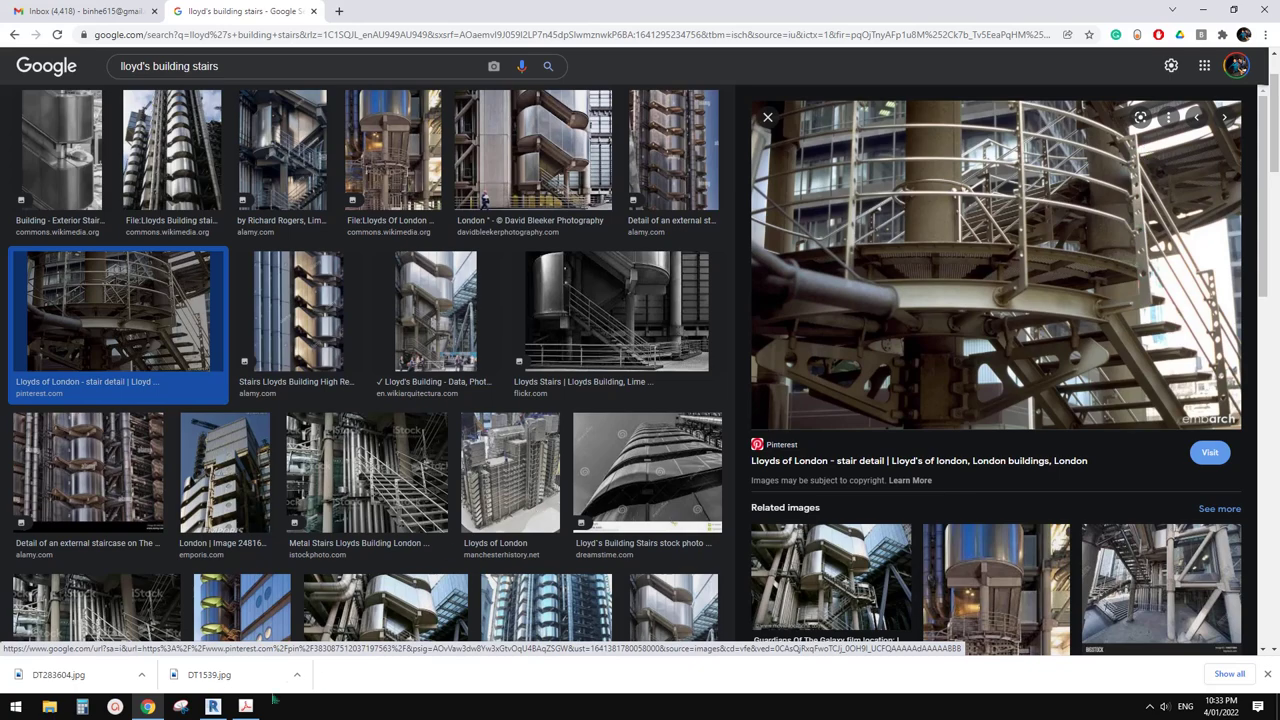
pyautogui.click(213, 707)
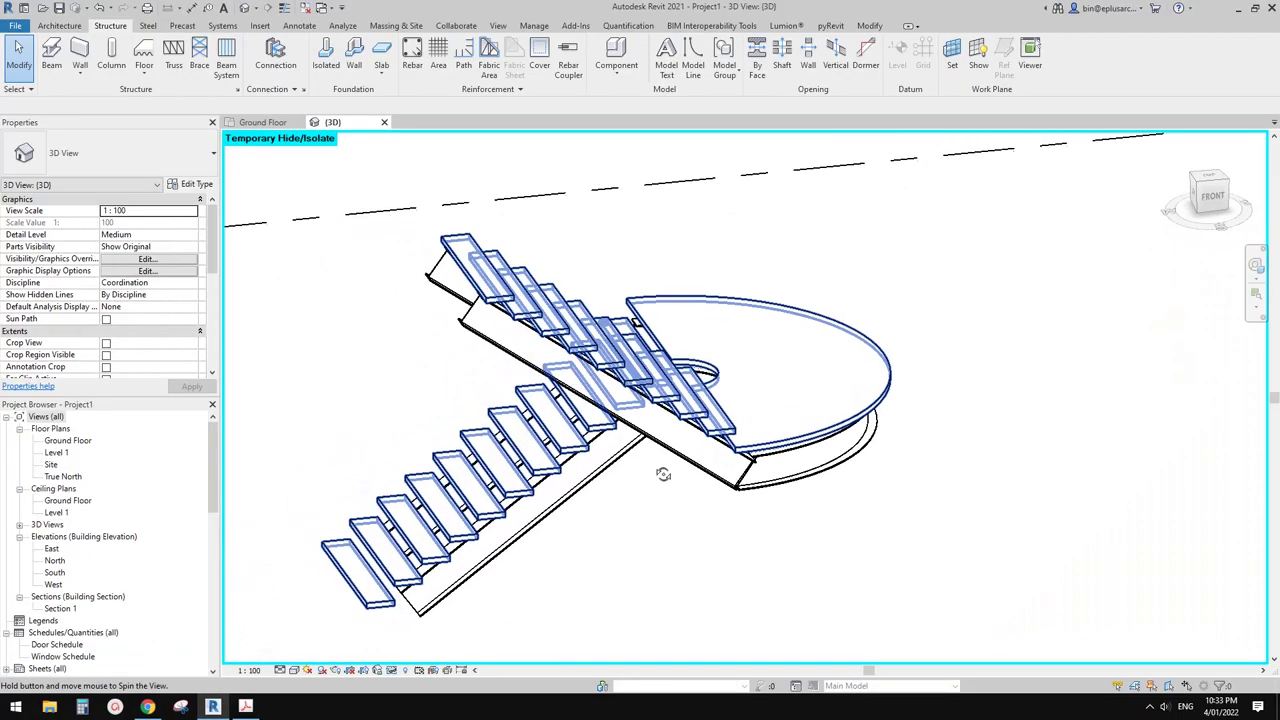
pyautogui.scroll(-1, 678, 428)
pyautogui.moveTo(678, 428); pyautogui.dragTo(672, 452, button='middle')
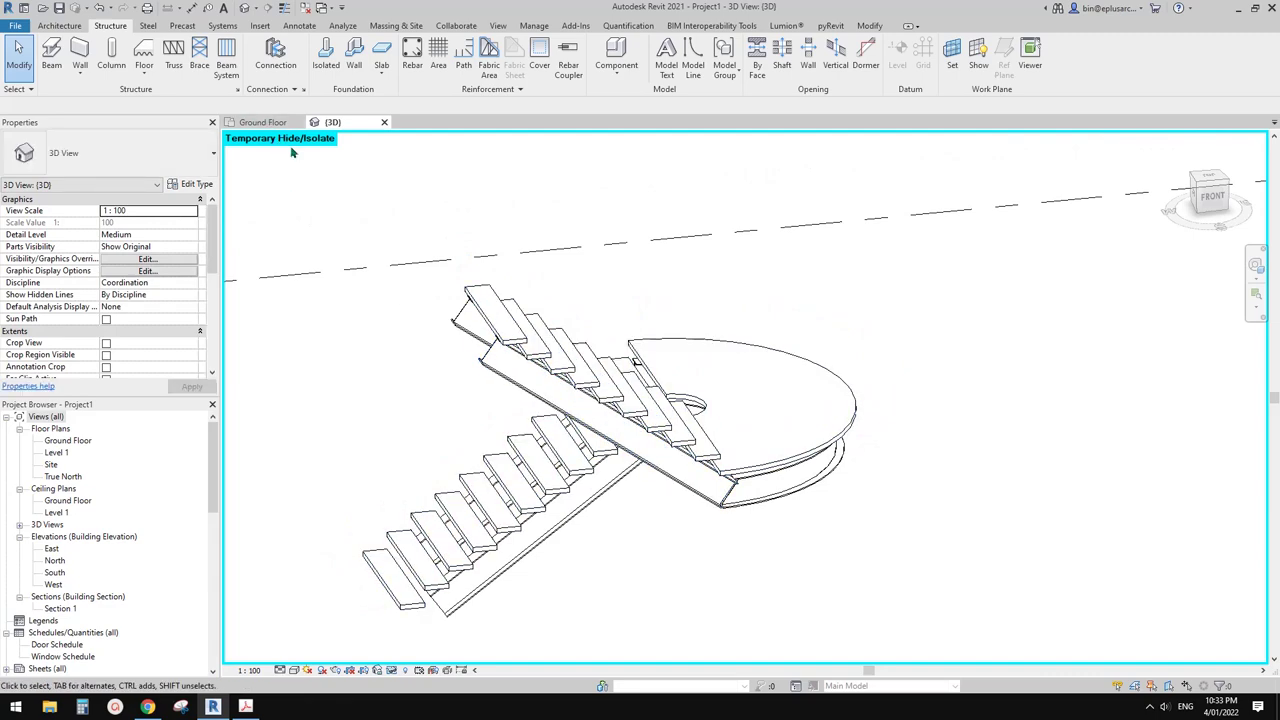
pyautogui.press('r')
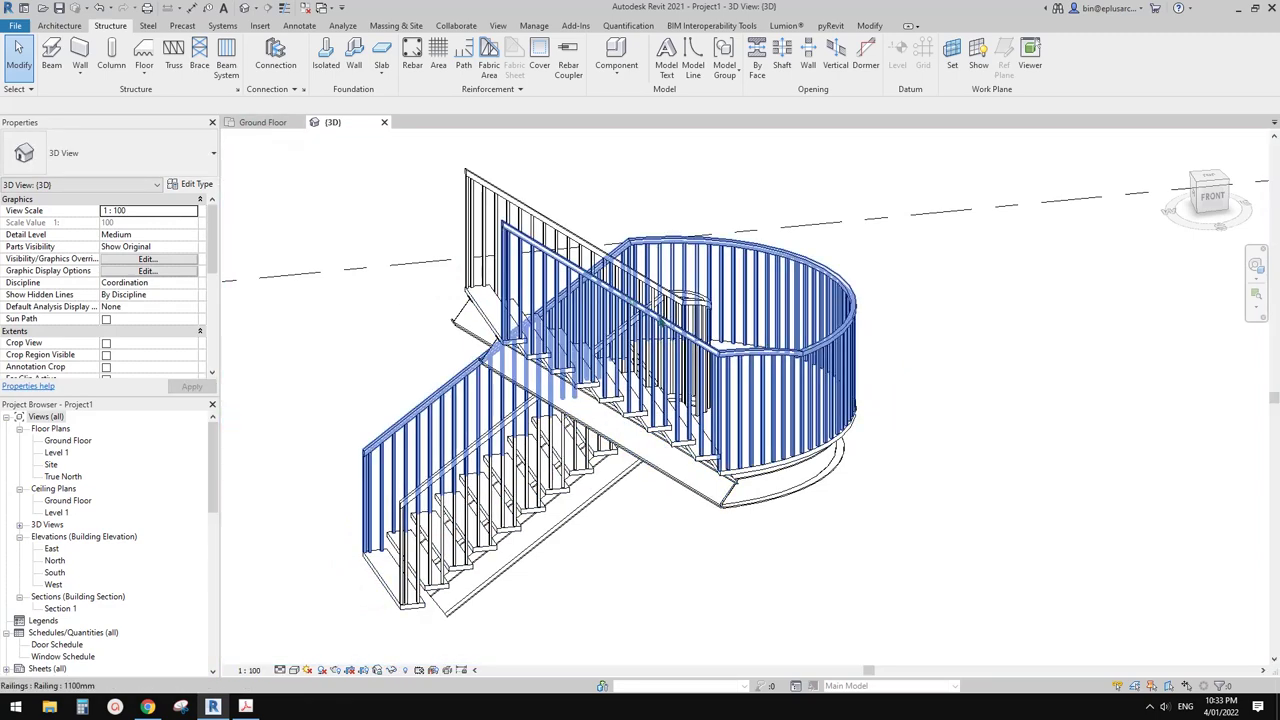
# Step: Change the outer railing running along both stair runs and the landing to the 900mm Pipe type
pyautogui.scroll(-1, 701, 356)
pyautogui.keyDown('shift'); pyautogui.moveTo(701, 356); pyautogui.dragTo(650, 366, button='middle'); pyautogui.keyUp('shift')
pyautogui.scroll(2, 740, 356)
pyautogui.keyDown('shift'); pyautogui.moveTo(740, 356); pyautogui.dragTo(690, 348, button='middle'); pyautogui.keyUp('shift')
pyautogui.click(569, 217)
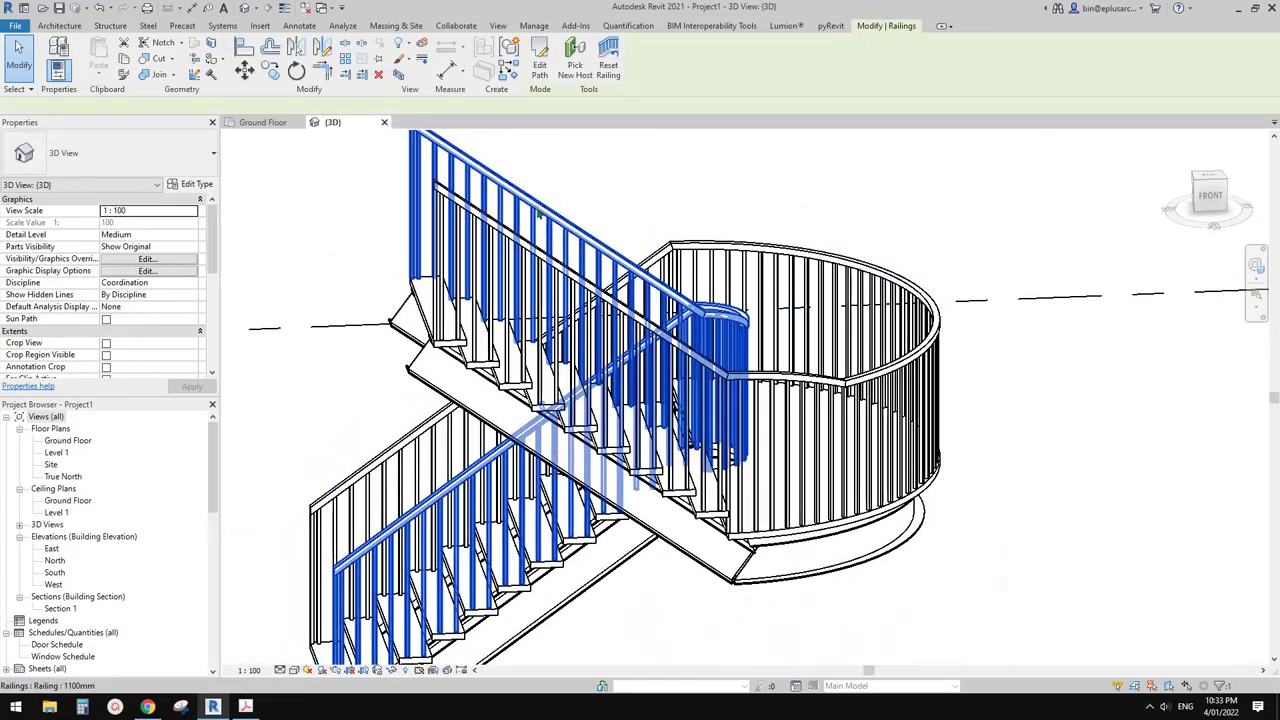
pyautogui.scroll(-1, 548, 210)
pyautogui.keyDown('shift'); pyautogui.moveTo(540, 206); pyautogui.dragTo(594, 298, button='middle'); pyautogui.keyUp('shift')
pyautogui.scroll(2, 594, 298)
pyautogui.click(734, 244)
pyautogui.keyDown('shift'); pyautogui.moveTo(734, 244); pyautogui.dragTo(362, 224, button='middle'); pyautogui.keyUp('shift')
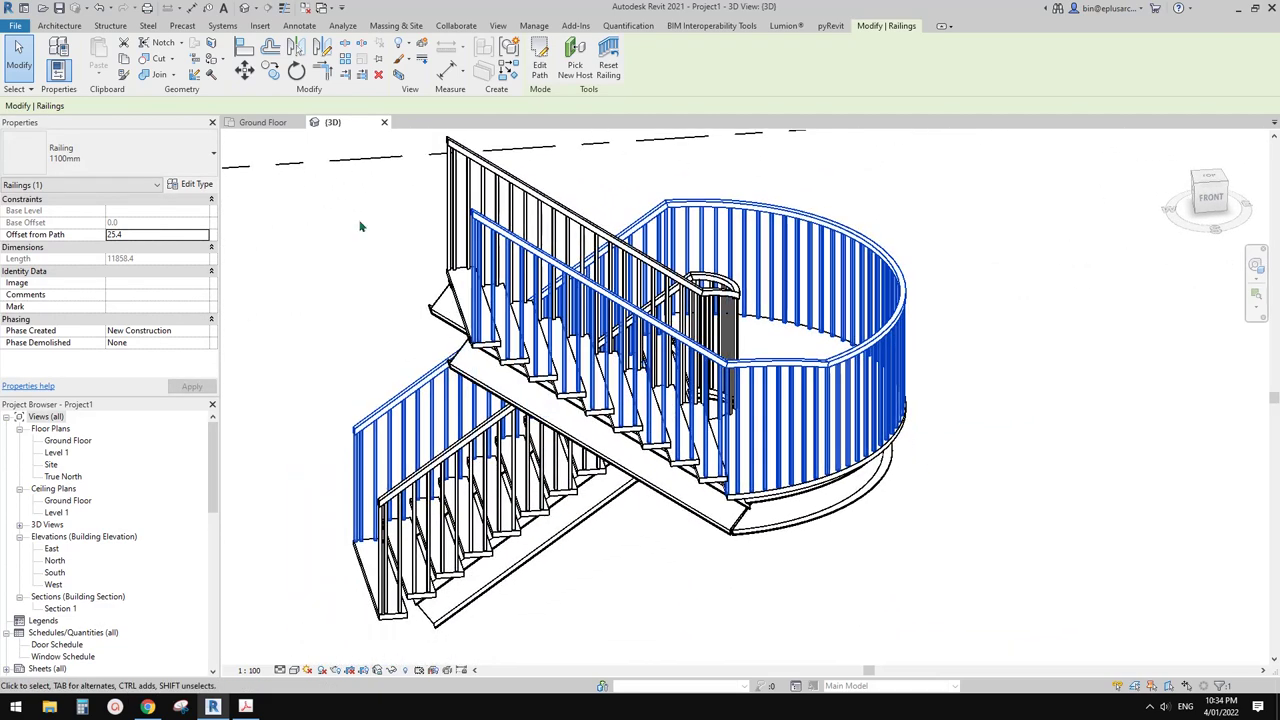
pyautogui.click(145, 160)
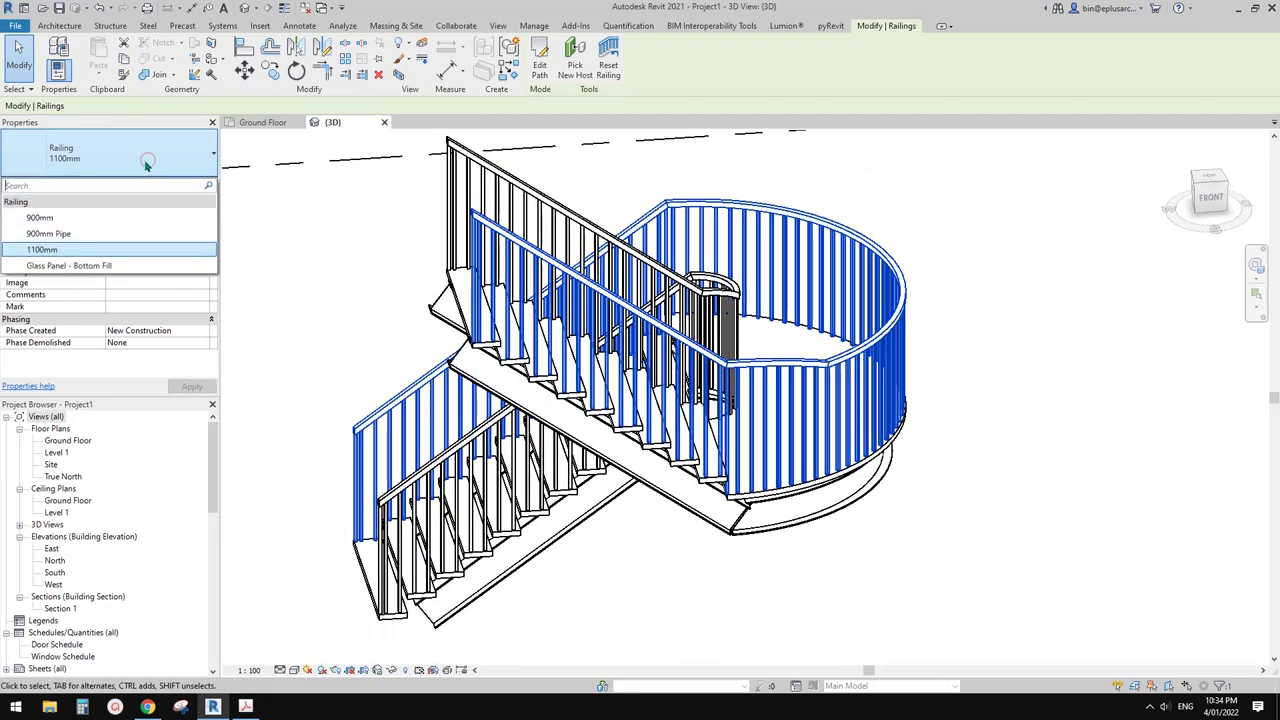
pyautogui.click(102, 234)
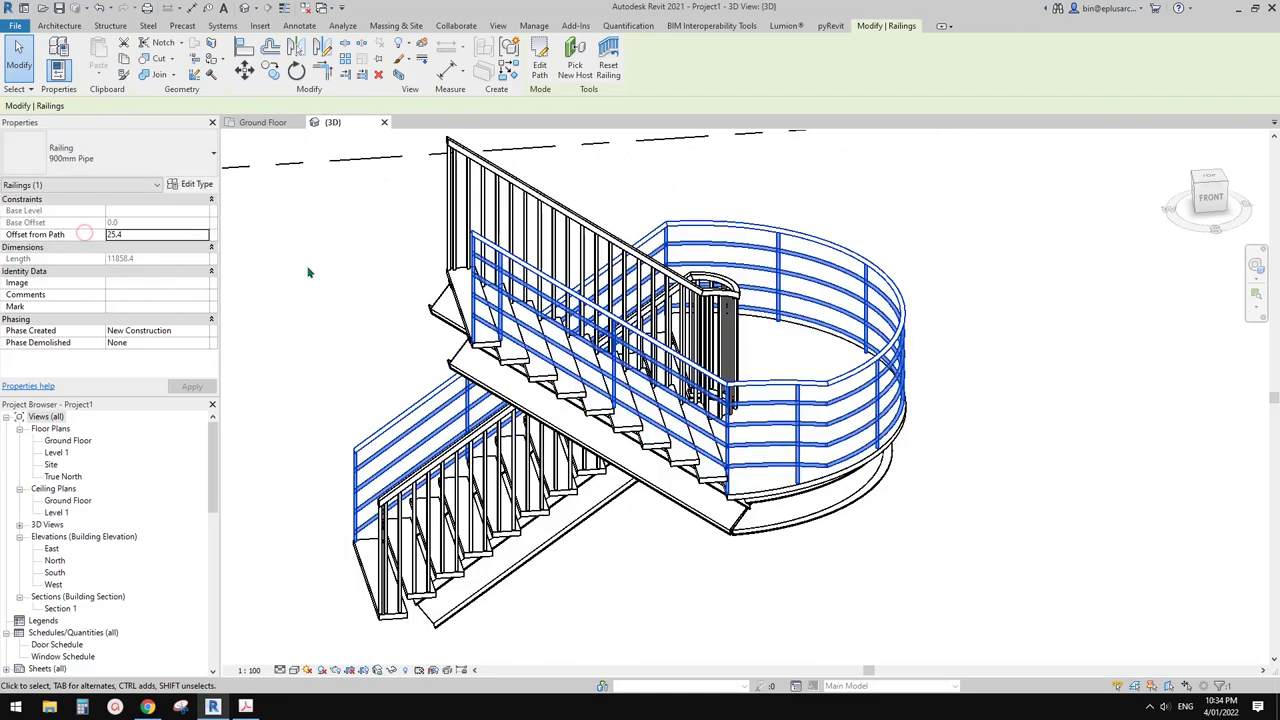
# Step: Inspect the outer pipe railing around the landing, compare it with the Lloyd's stair photo in Chrome and return to Revit
pyautogui.keyDown('shift'); pyautogui.moveTo(420, 240); pyautogui.dragTo(315, 574, button='middle'); pyautogui.keyUp('shift')
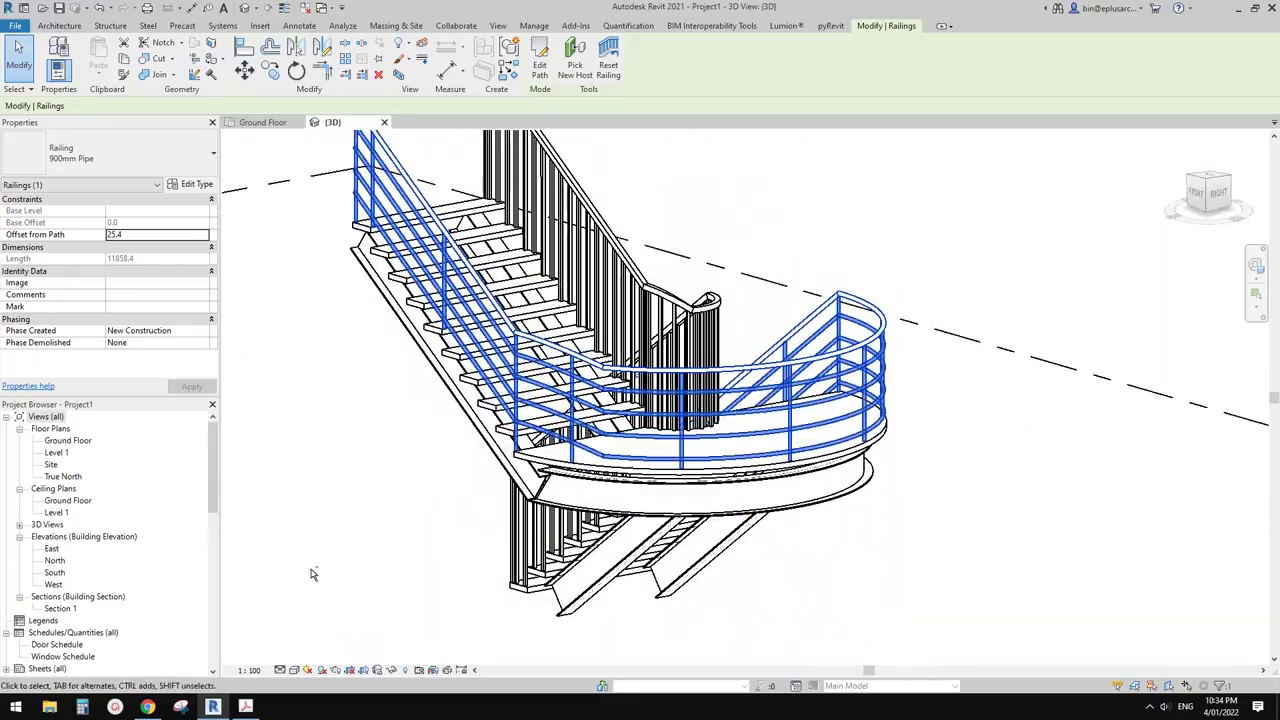
pyautogui.click(147, 707)
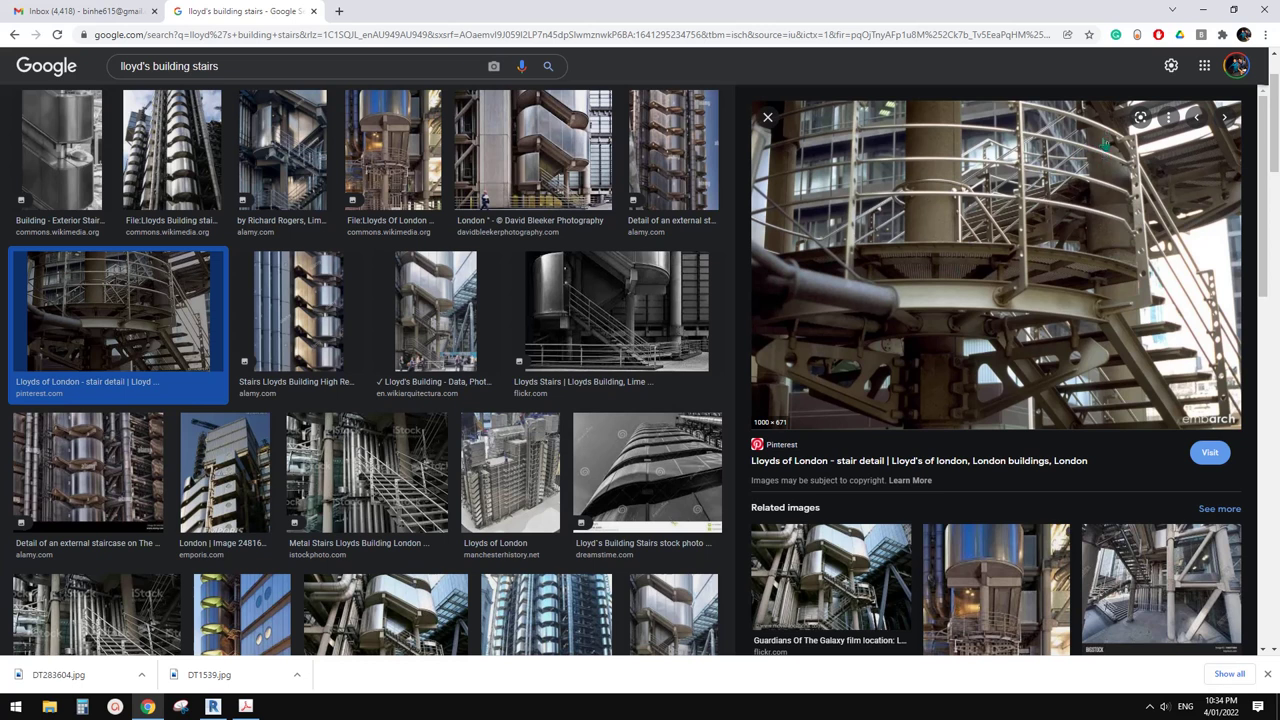
pyautogui.click(212, 706)
# Step: Duplicate the outer railing's 900mm Pipe type under the name "new"
pyautogui.keyDown('shift'); pyautogui.moveTo(688, 334); pyautogui.dragTo(770, 330, button='middle'); pyautogui.keyUp('shift')
pyautogui.scroll(3, 791, 339)
pyautogui.press('Escape')
pyautogui.click(770, 355)
pyautogui.scroll(-1, 756, 360)
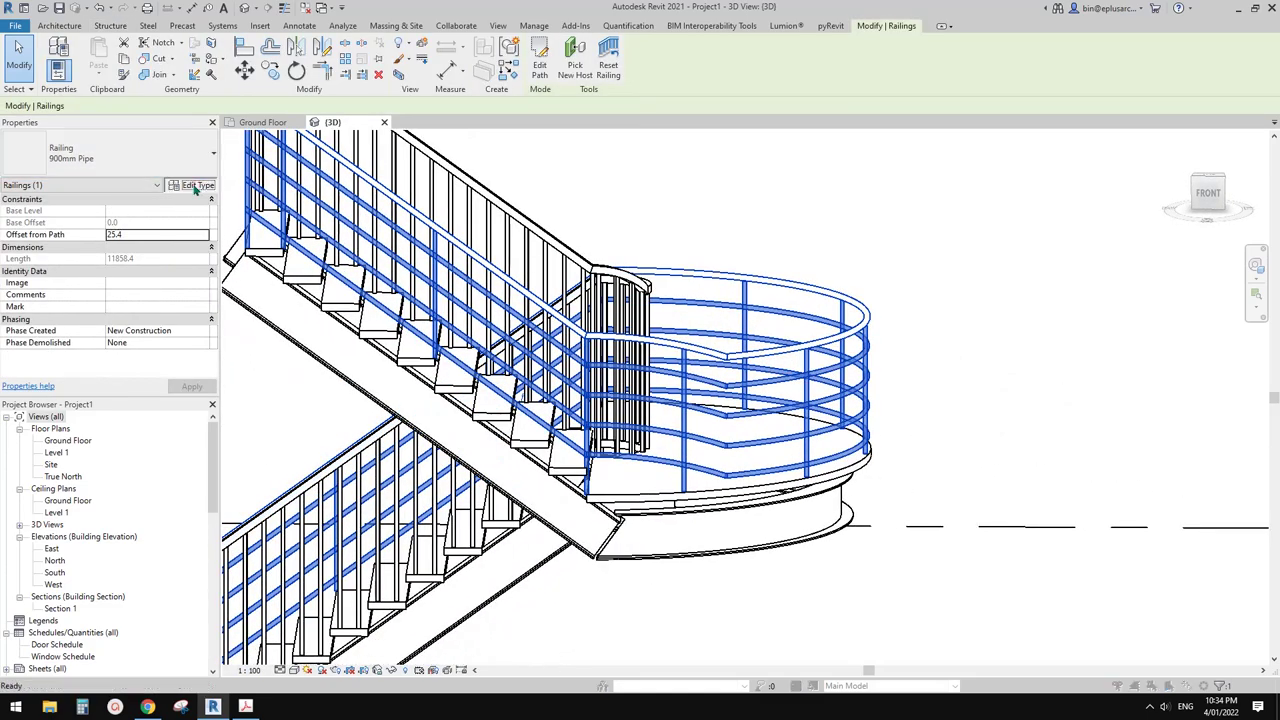
pyautogui.click(195, 185)
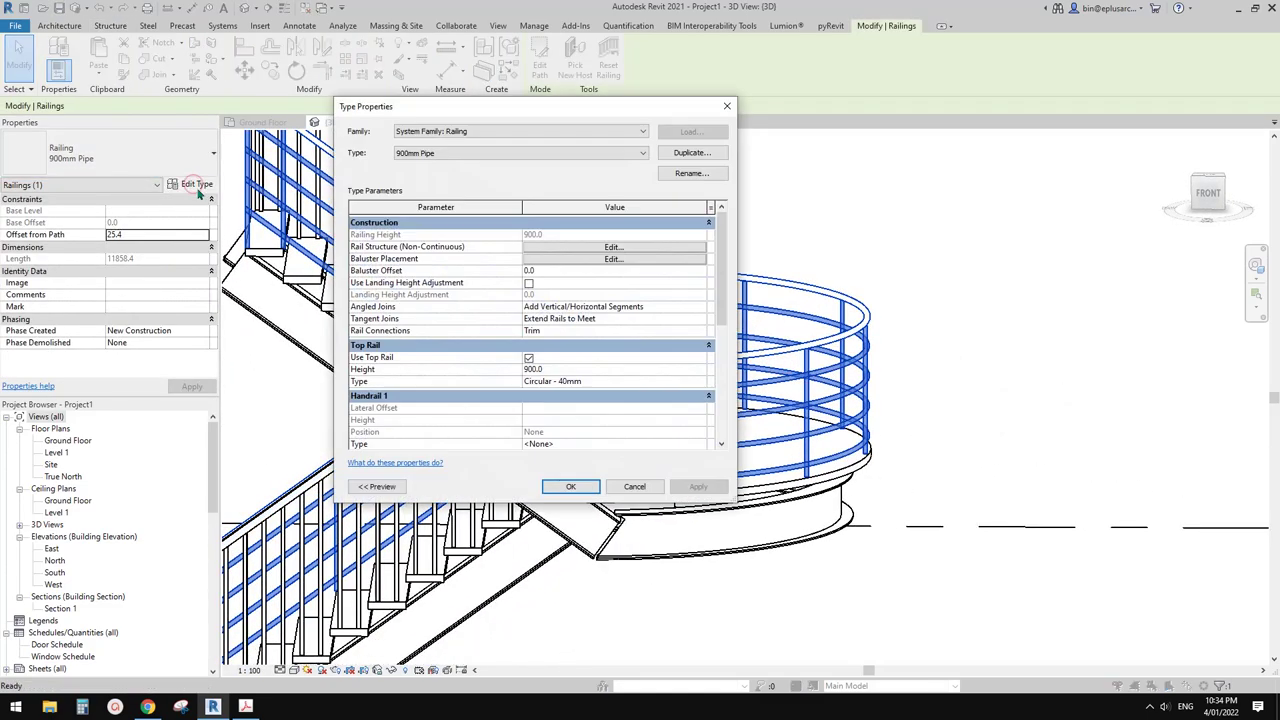
pyautogui.click(692, 152)
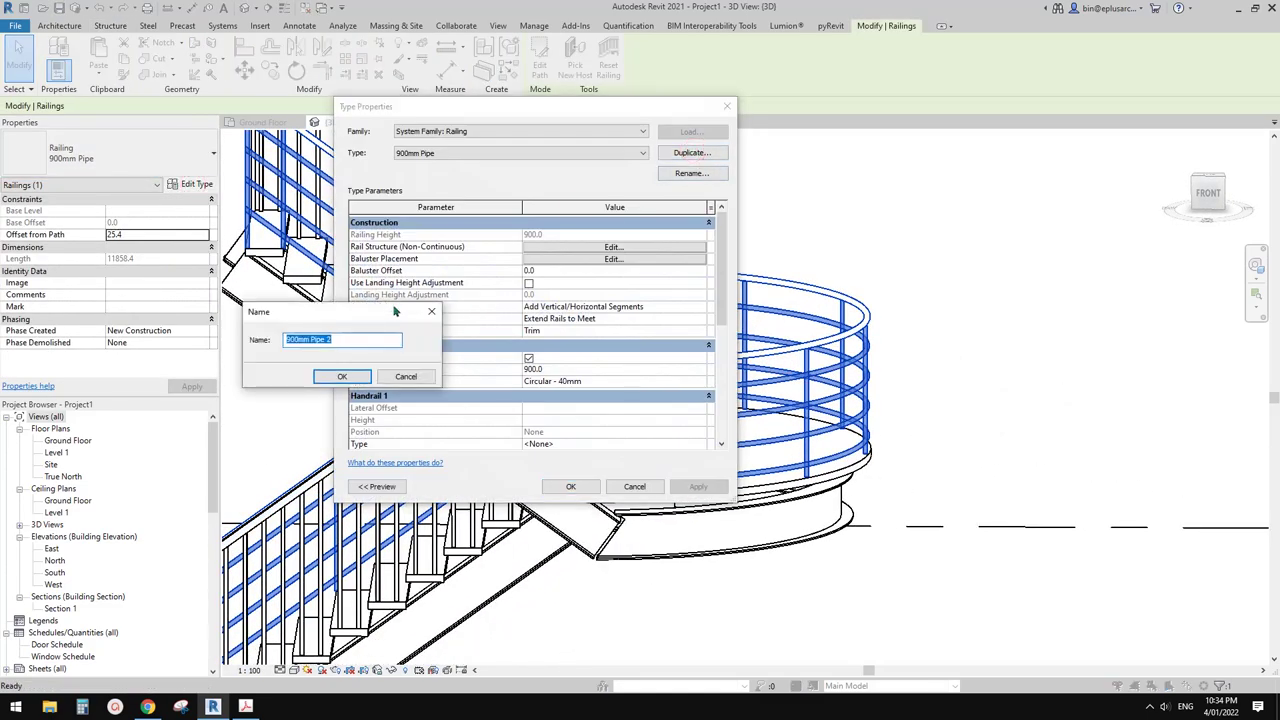
pyautogui.moveTo(380, 314); pyautogui.dragTo(628, 298)
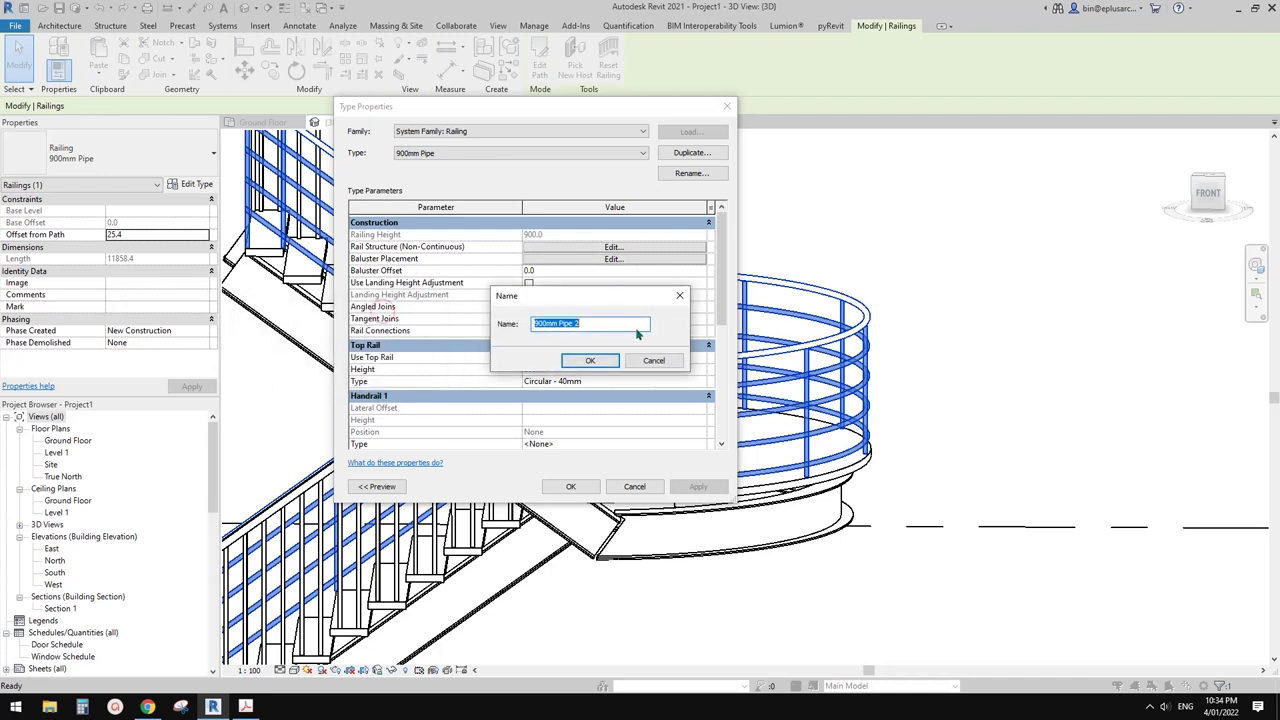
pyautogui.write('new')
pyautogui.press('Return')
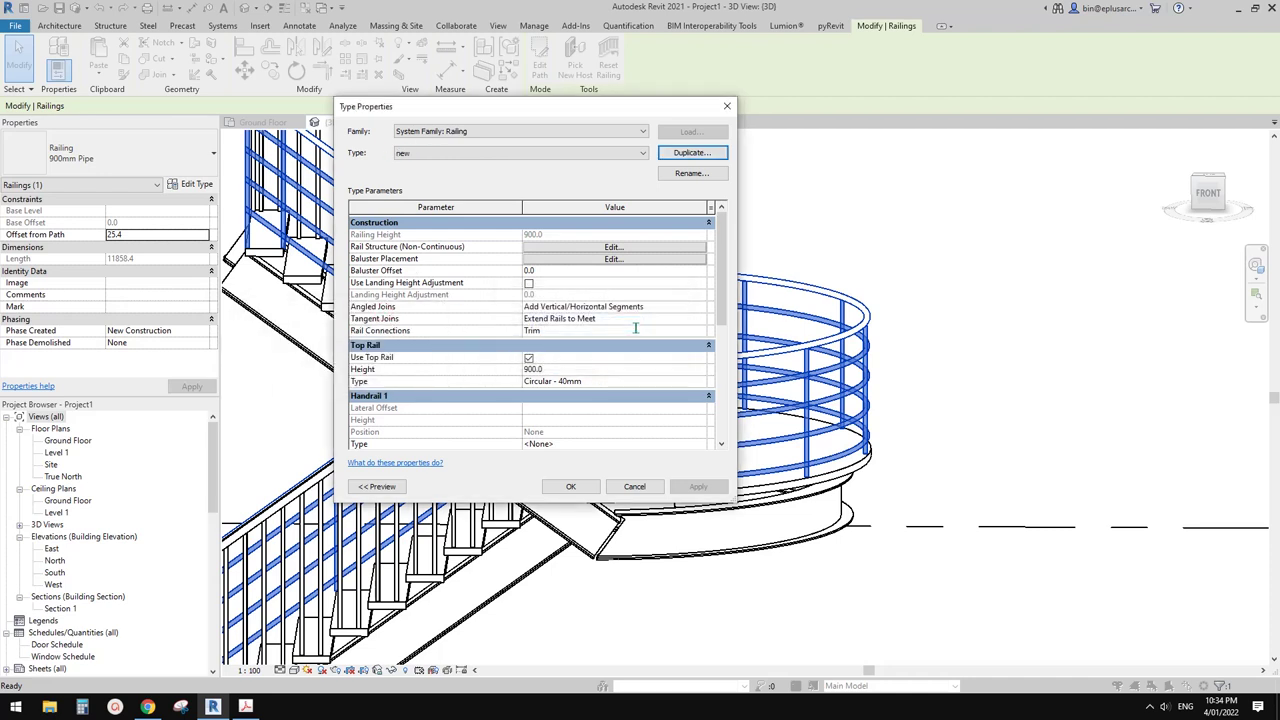
# Step: Review the duplicated railing type's non-continuous rail structure and check the rails in the Chrome reference photo before returning to Revit
pyautogui.moveTo(588, 107); pyautogui.dragTo(409, 117)
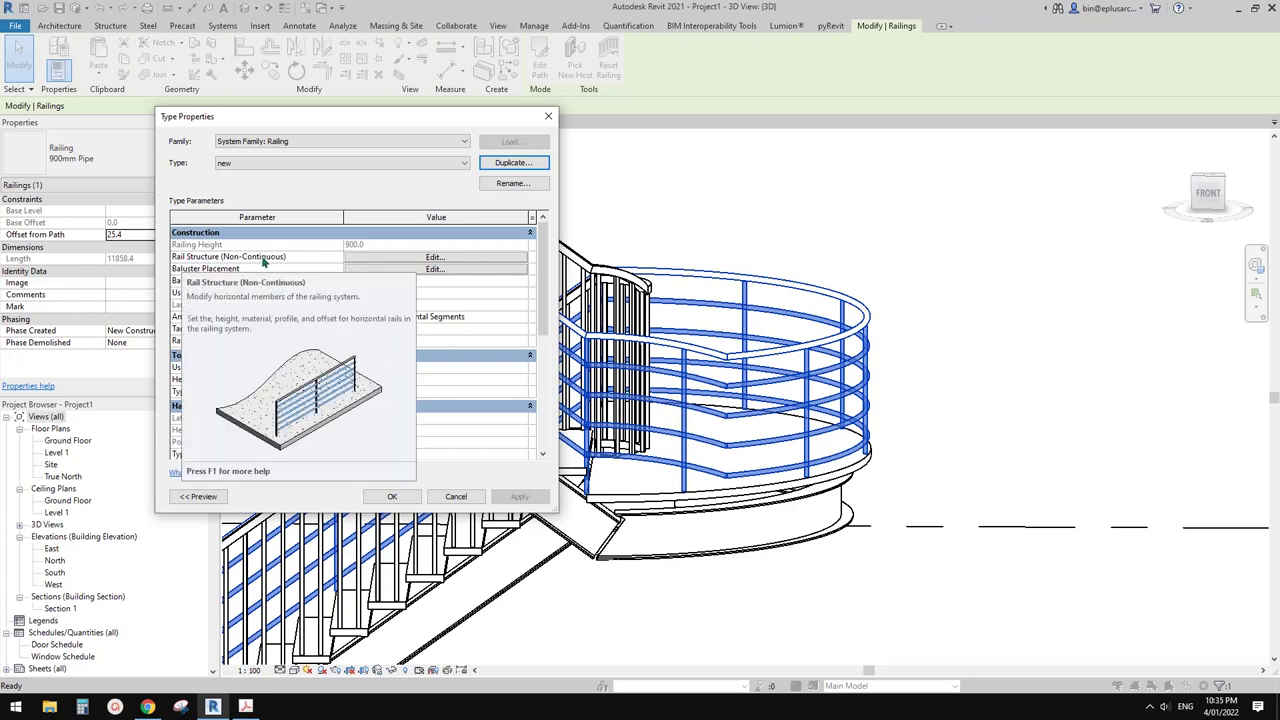
pyautogui.click(435, 257)
pyautogui.moveTo(357, 116); pyautogui.dragTo(317, 115)
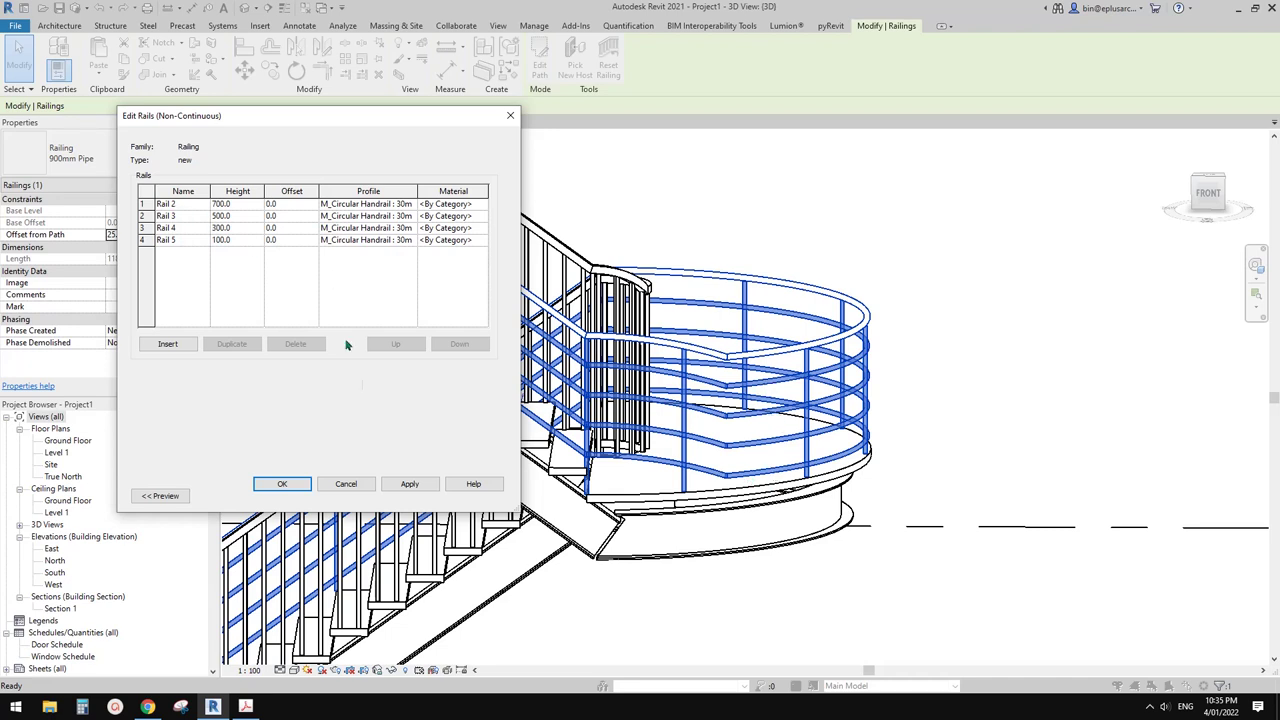
pyautogui.click(346, 483)
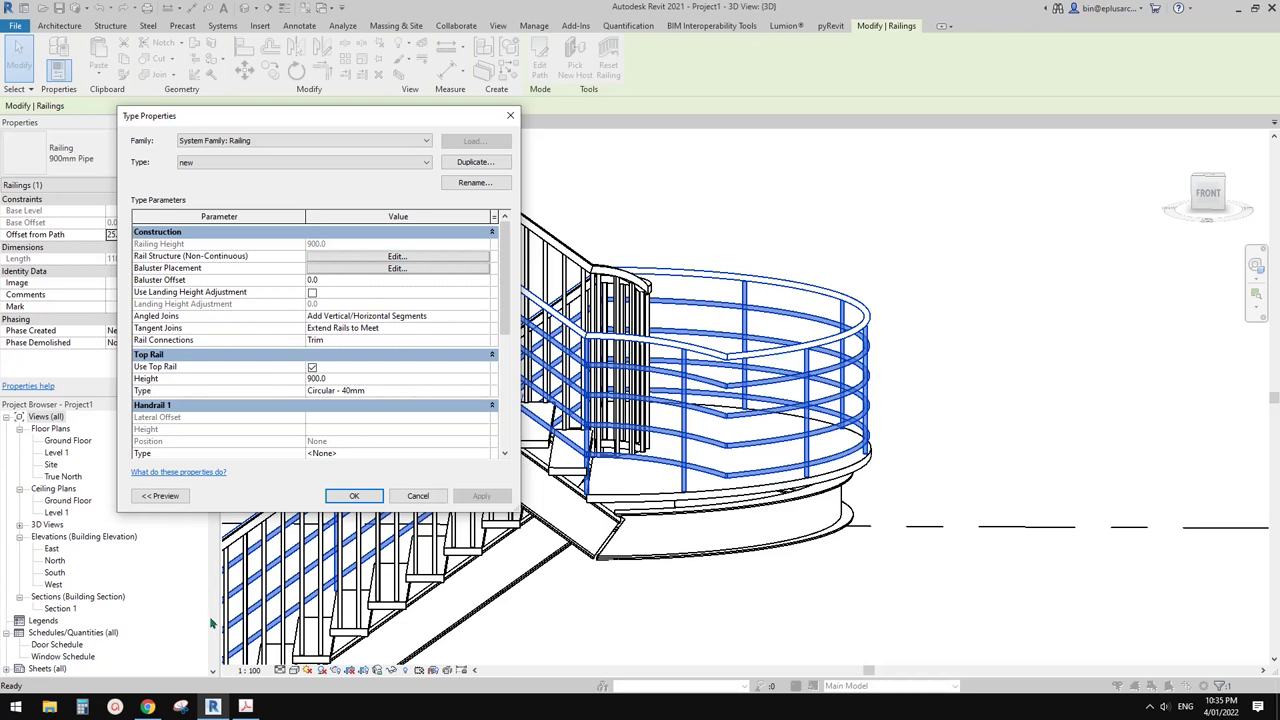
pyautogui.click(147, 707)
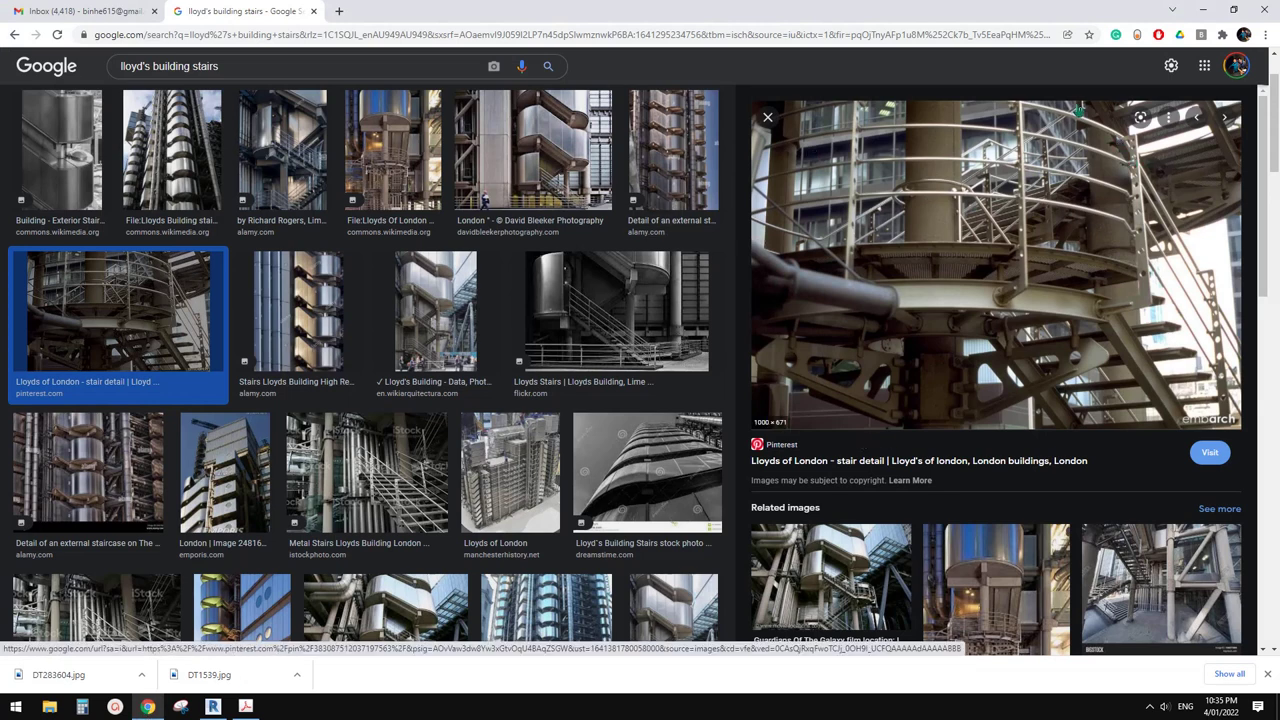
pyautogui.click(212, 707)
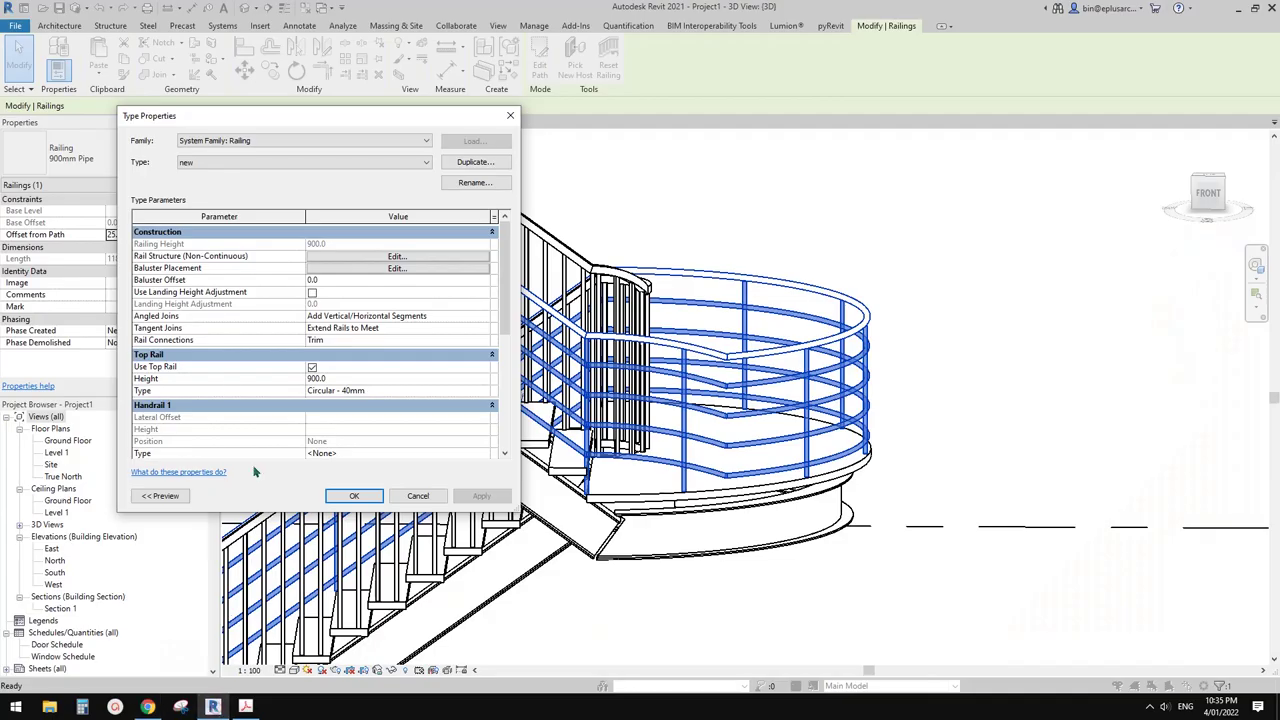
pyautogui.click(395, 256)
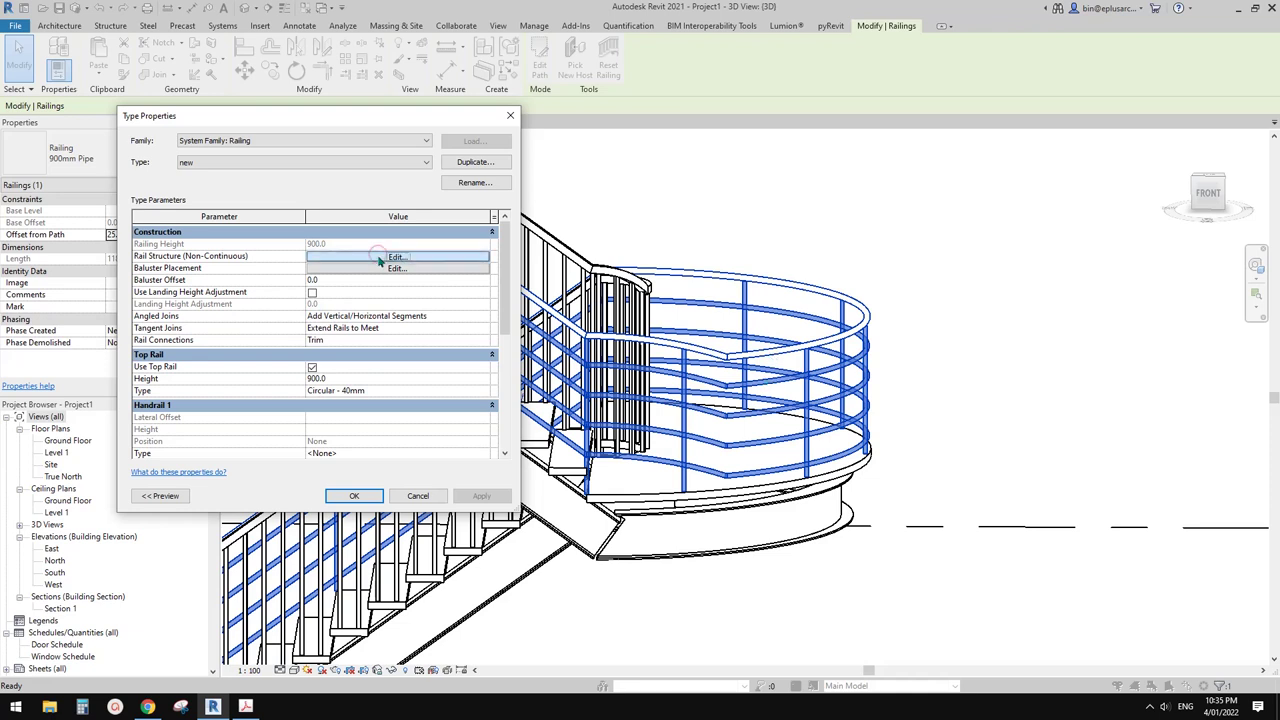
pyautogui.click(510, 115)
# Step: Duplicate the top rail type Circular - 40mm as Circular - 30mm
pyautogui.click(405, 390)
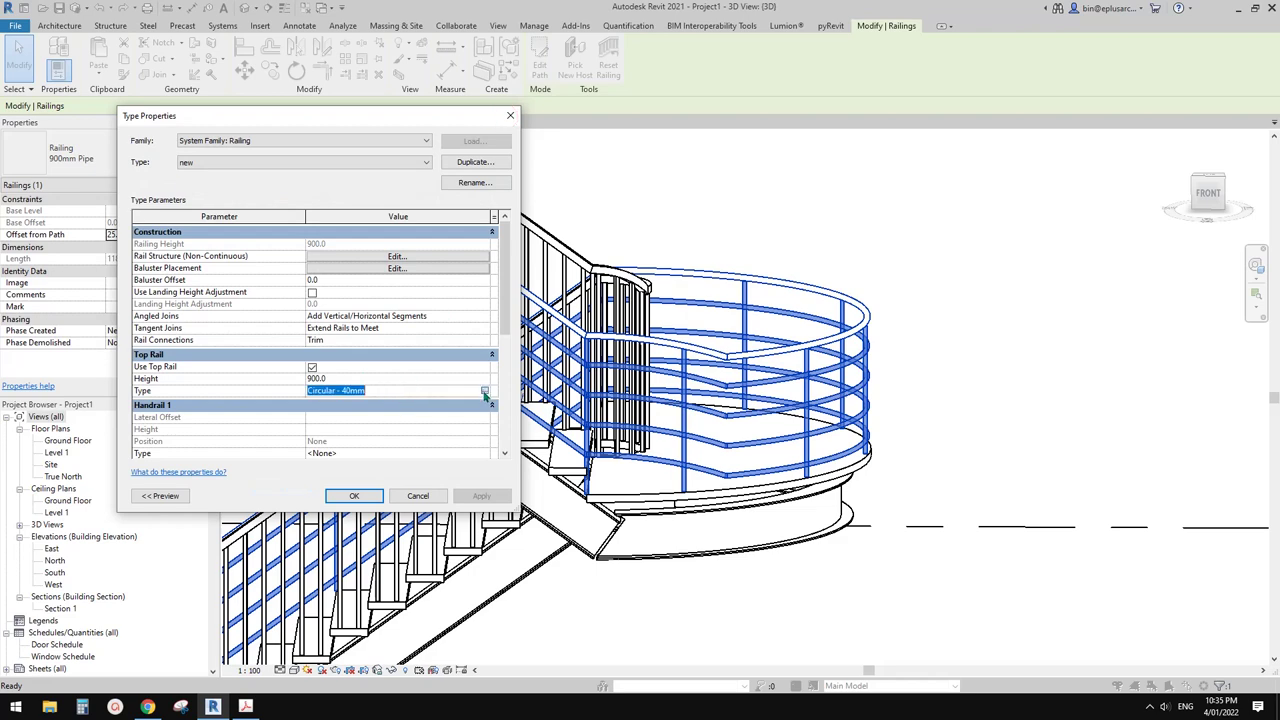
pyautogui.click(485, 391)
pyautogui.click(314, 164)
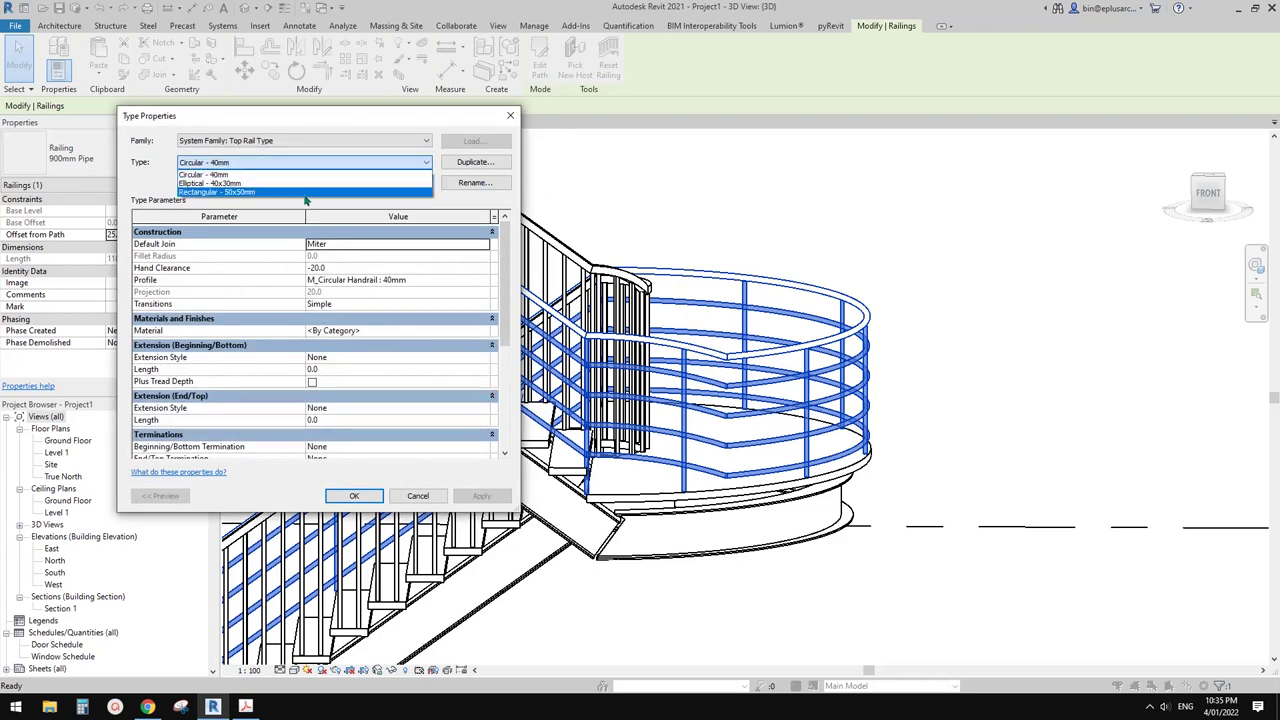
pyautogui.click(375, 175)
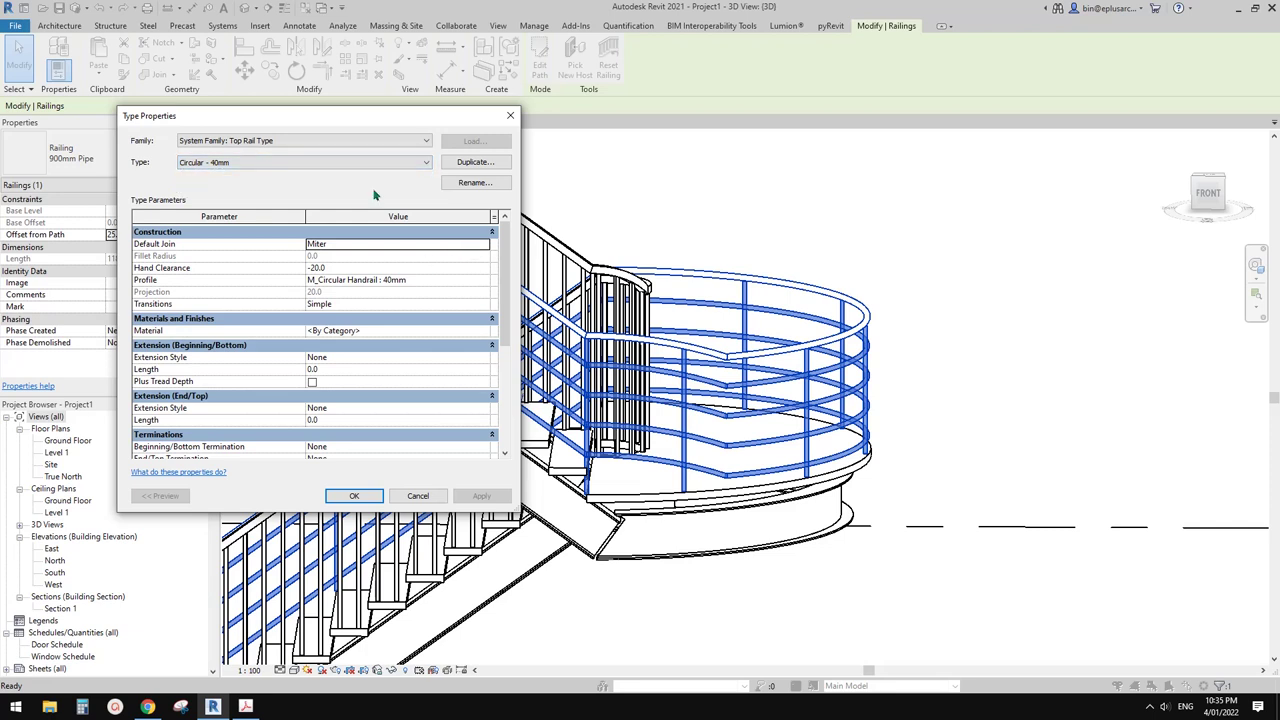
pyautogui.click(474, 162)
pyautogui.click(595, 323)
pyautogui.moveTo(566, 324); pyautogui.dragTo(600, 324)
pyautogui.write('30mm')
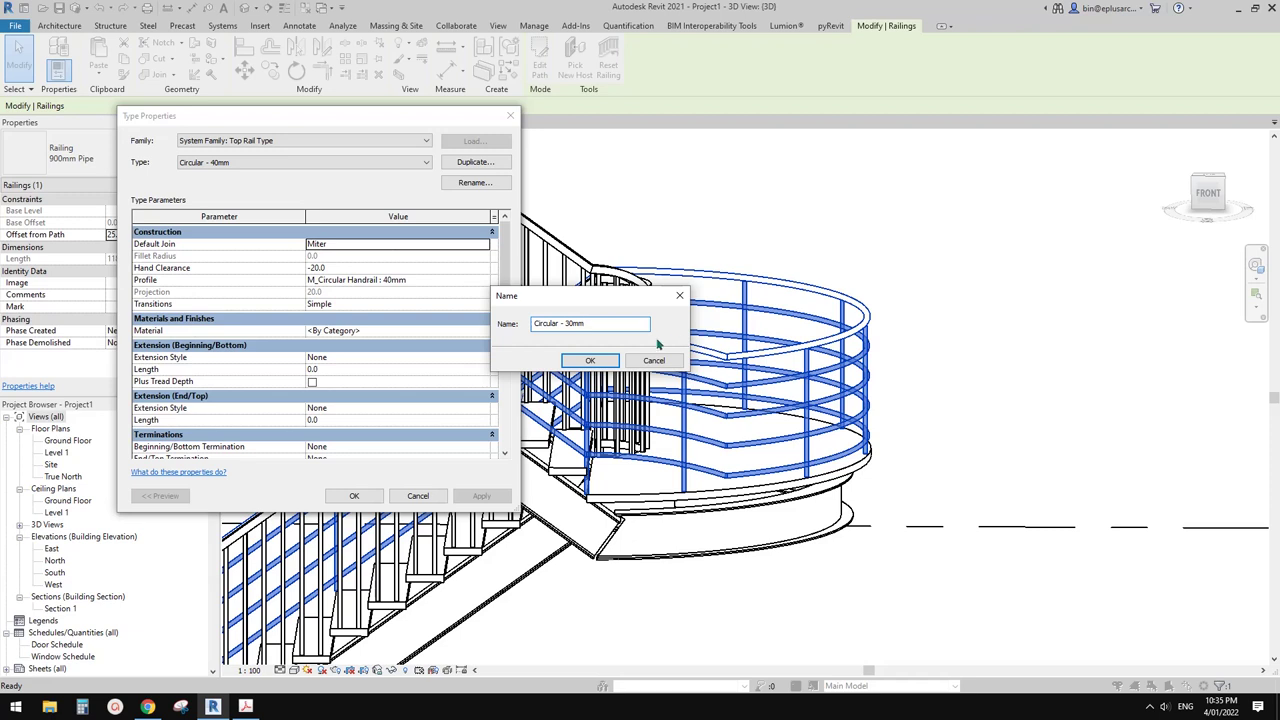
pyautogui.click(604, 361)
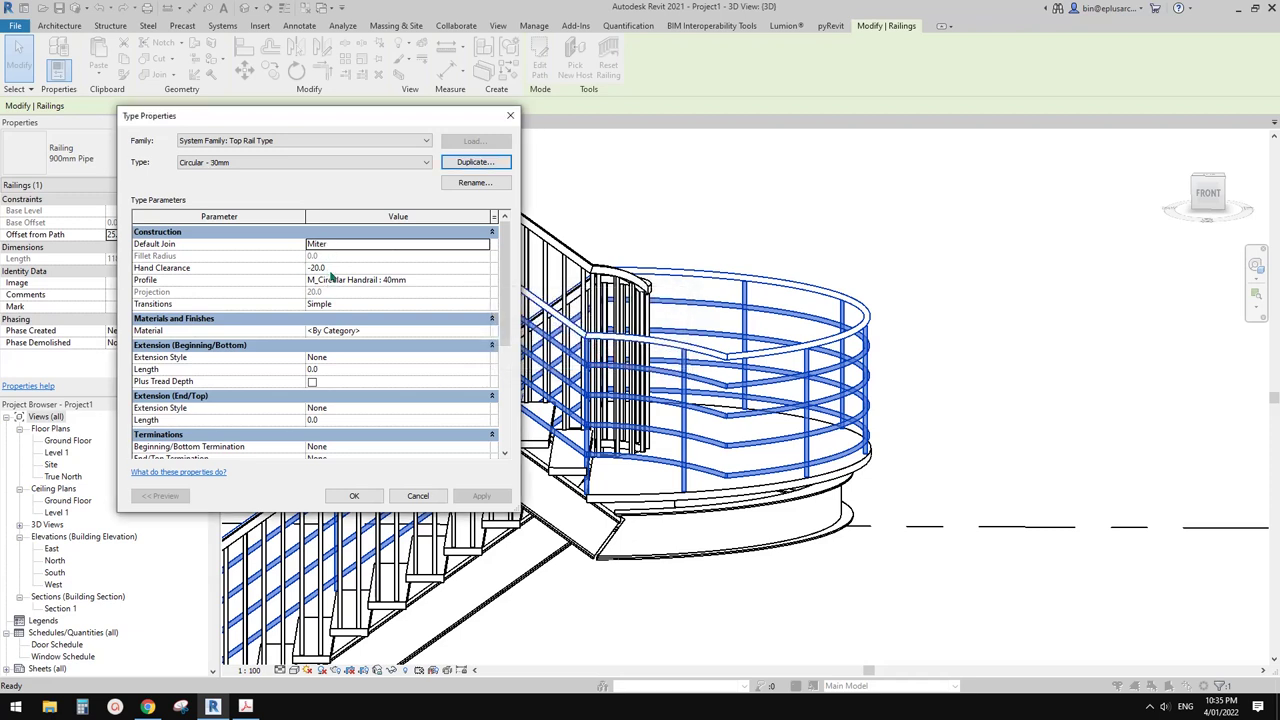
# Step: Set the Circular - 30mm top rail's profile to M_Circular Handrail : 30mm and apply the type changes to the outer railing
pyautogui.click(435, 281)
pyautogui.click(483, 281)
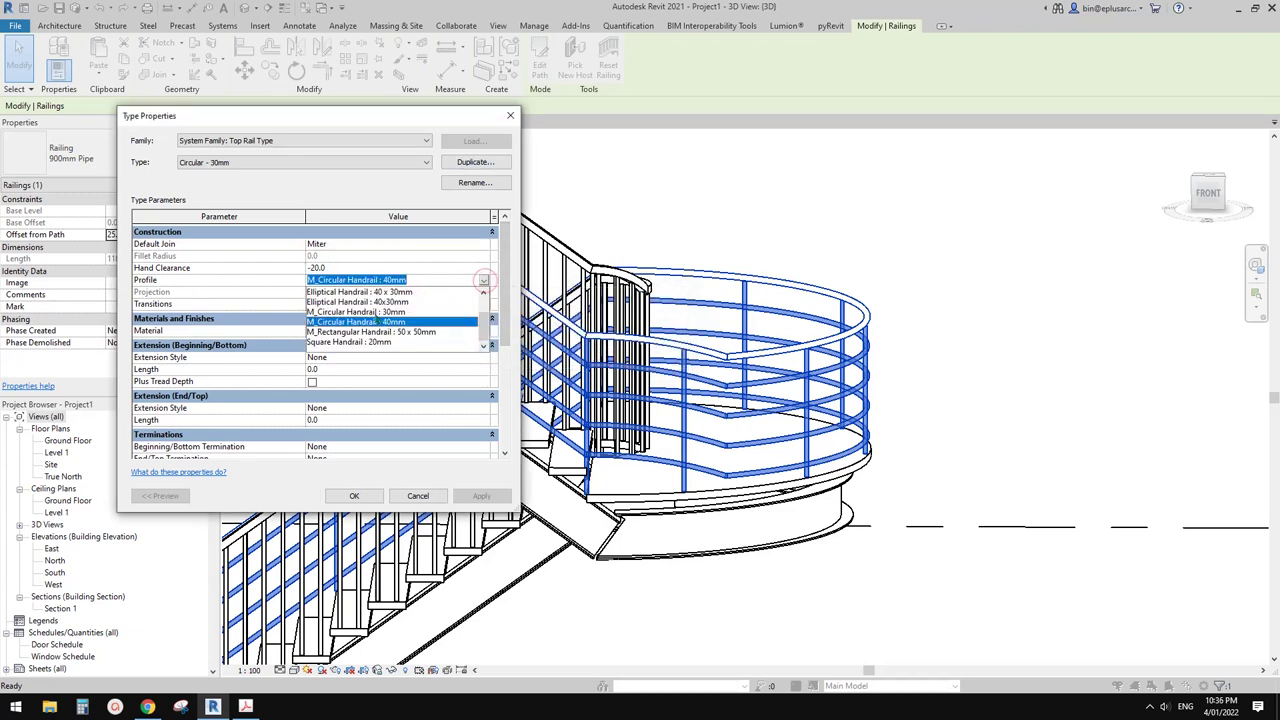
pyautogui.click(372, 311)
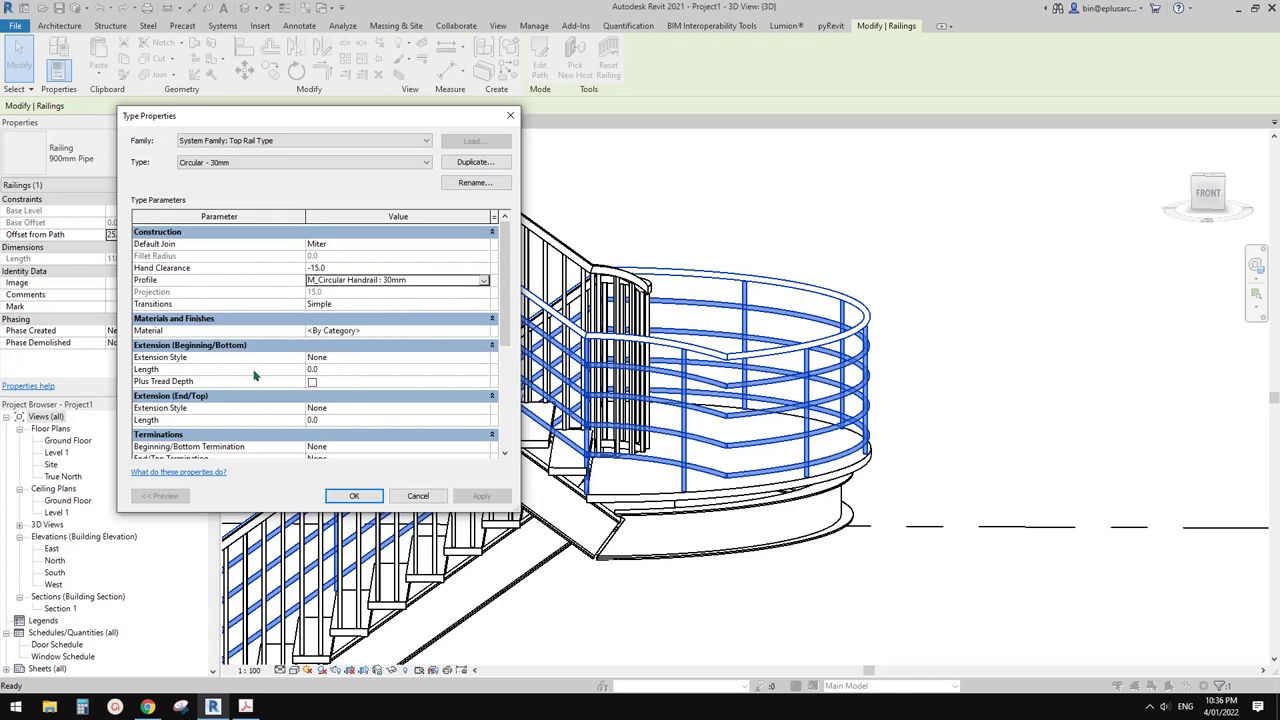
pyautogui.scroll(-2, 428, 314)
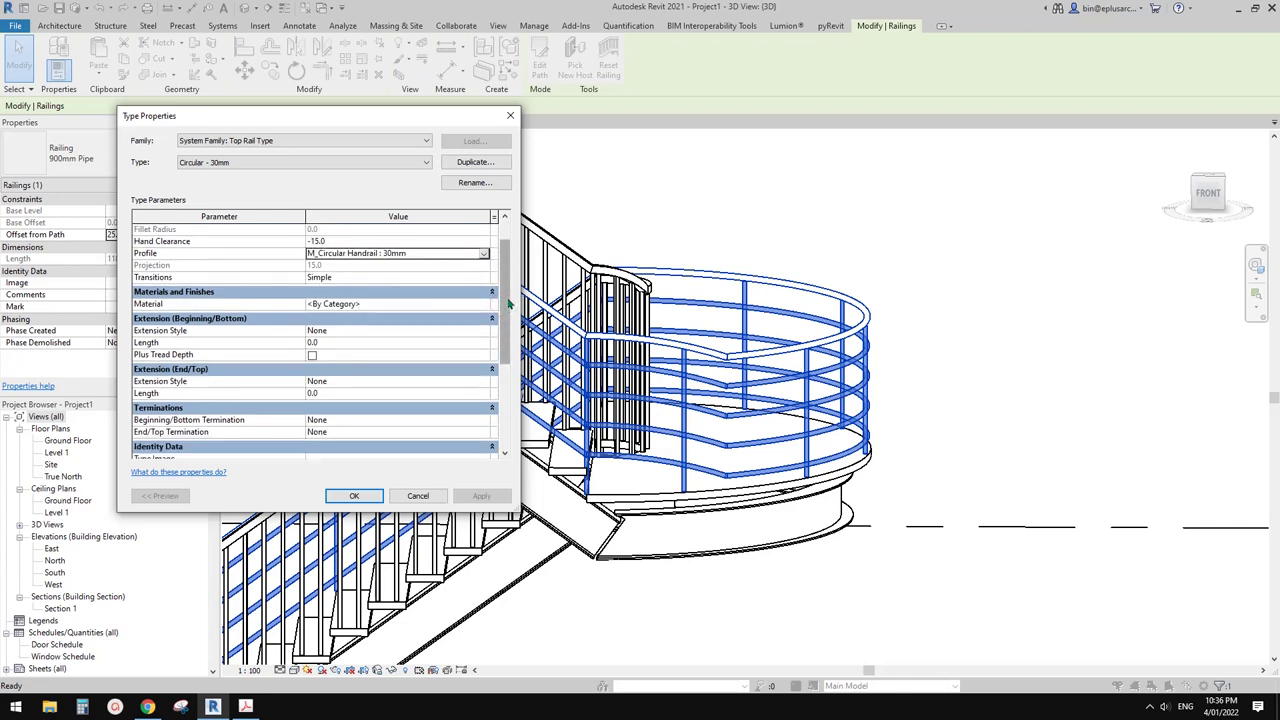
pyautogui.scroll(-2, 507, 338)
pyautogui.scroll(4, 512, 300)
pyautogui.click(354, 495)
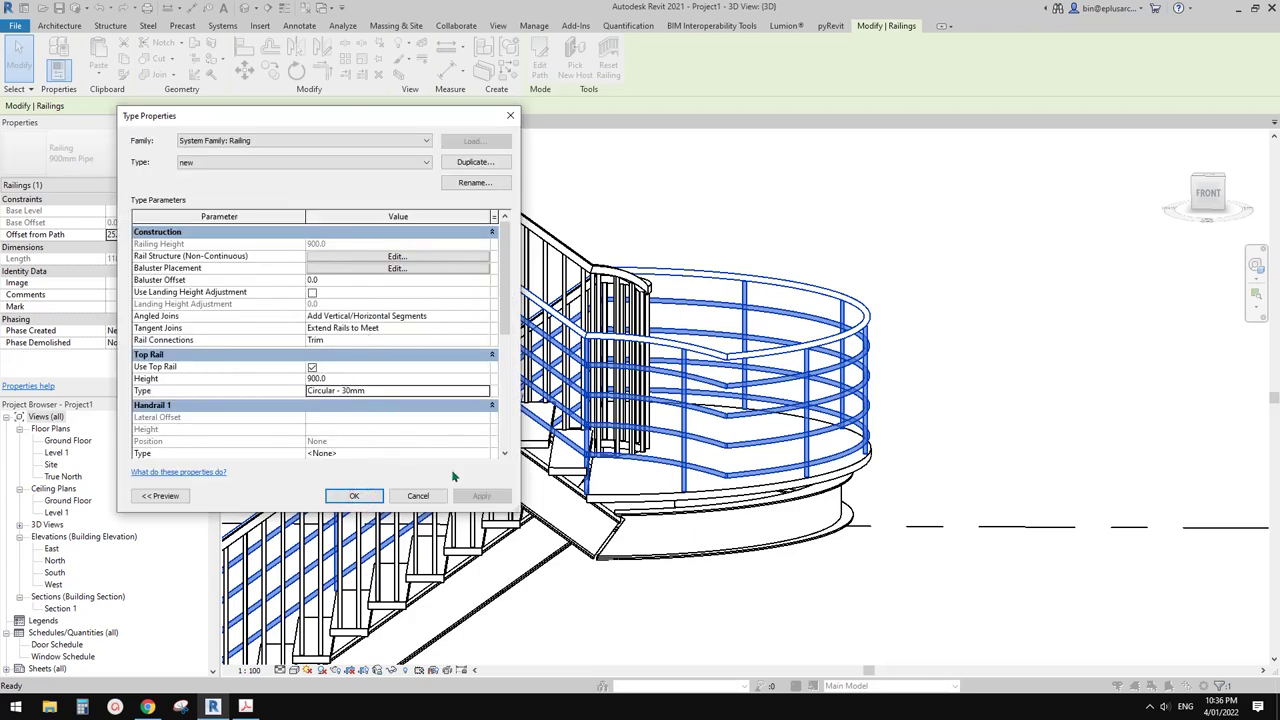
pyautogui.click(354, 495)
pyautogui.moveTo(775, 400); pyautogui.dragTo(745, 403, button='middle')
pyautogui.scroll(1, 745, 403)
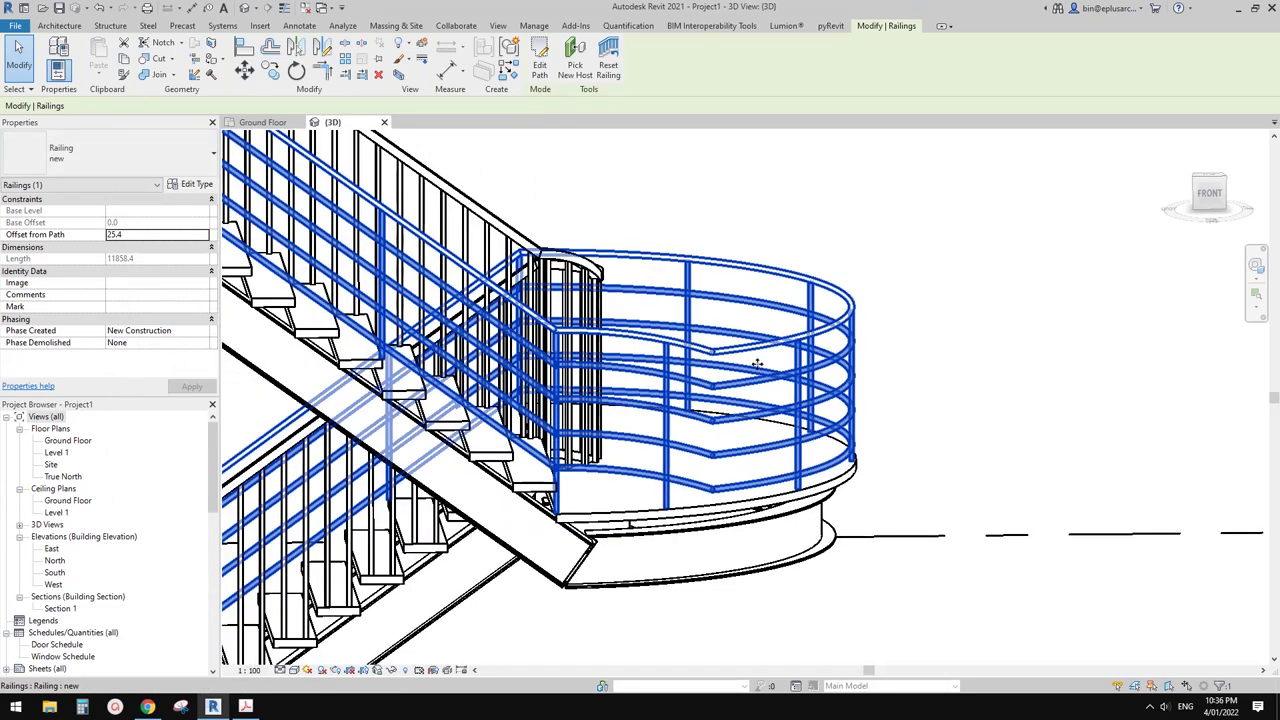
# Step: Set the top rail height of the outer railing's type to 1000 mm and apply it
pyautogui.click(192, 184)
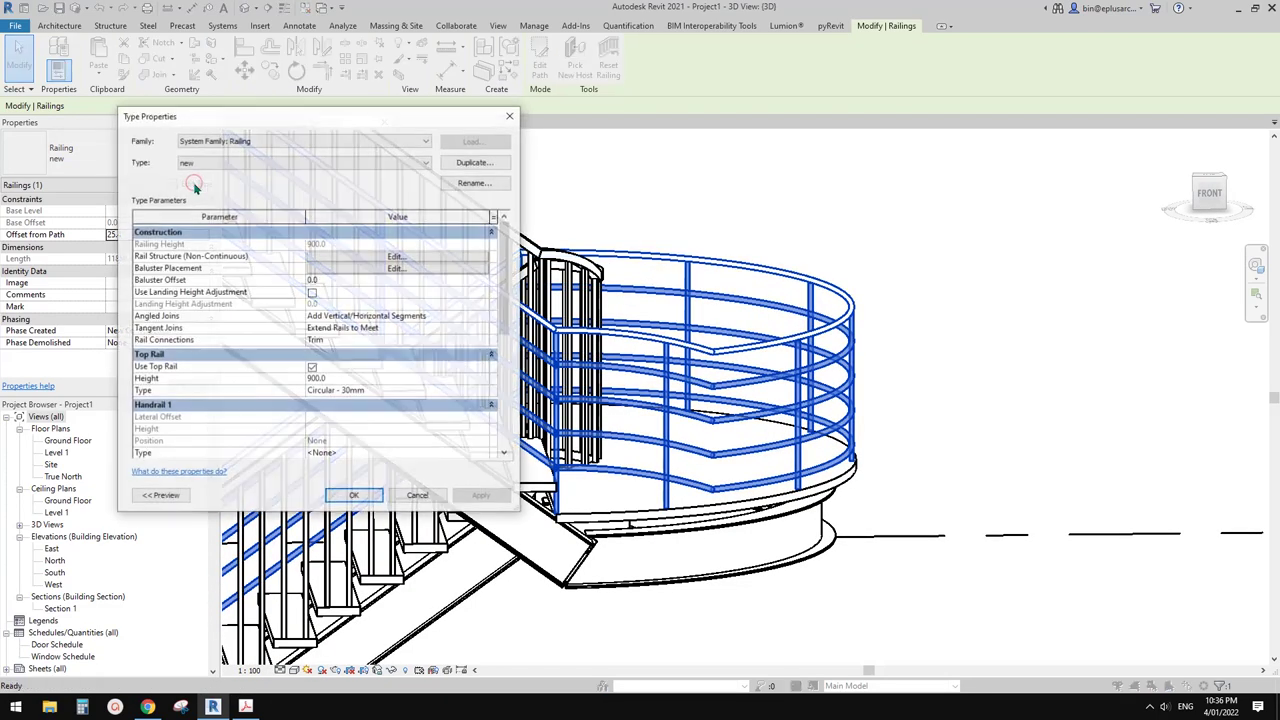
pyautogui.moveTo(391, 120); pyautogui.dragTo(400, 170)
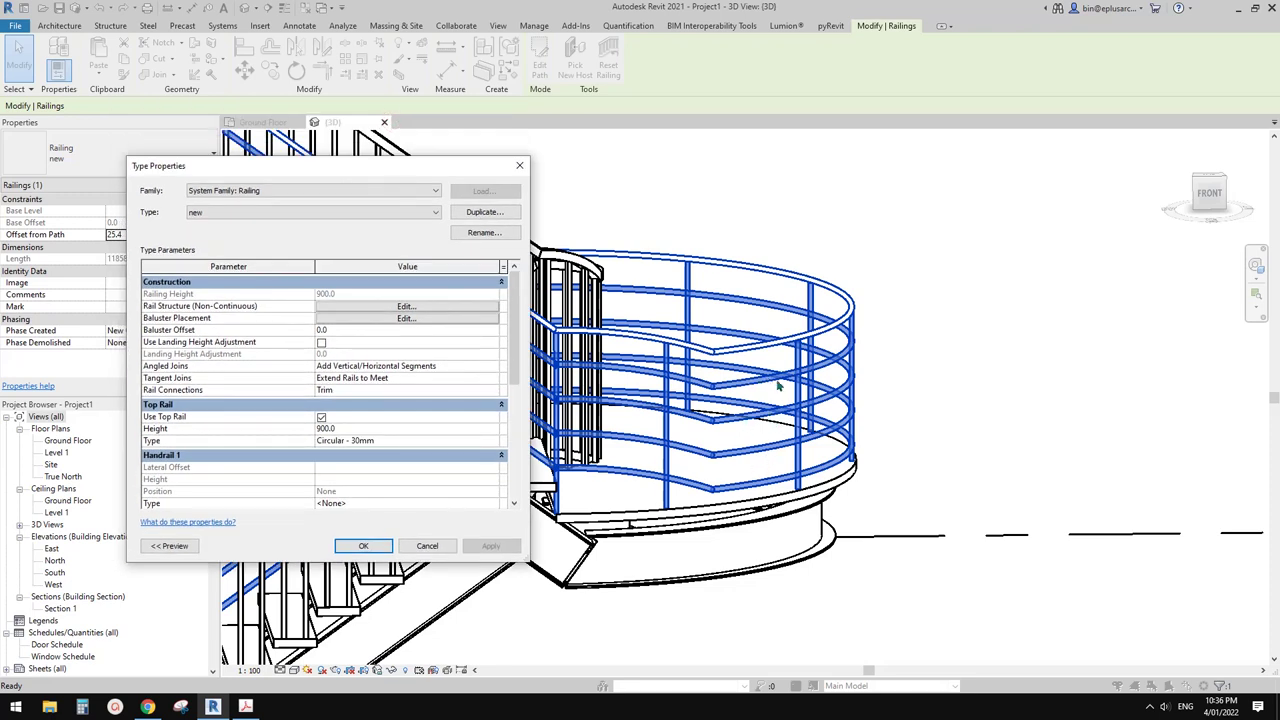
pyautogui.click(357, 307)
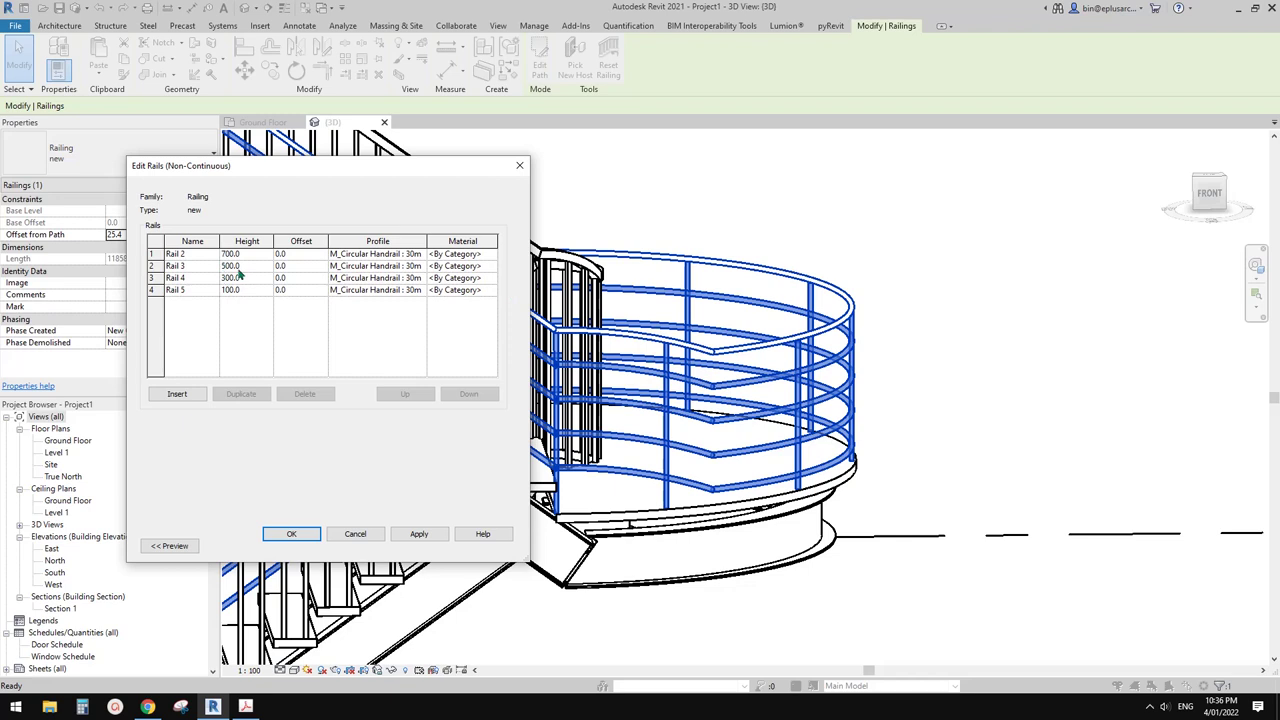
pyautogui.moveTo(436, 165); pyautogui.dragTo(469, 155)
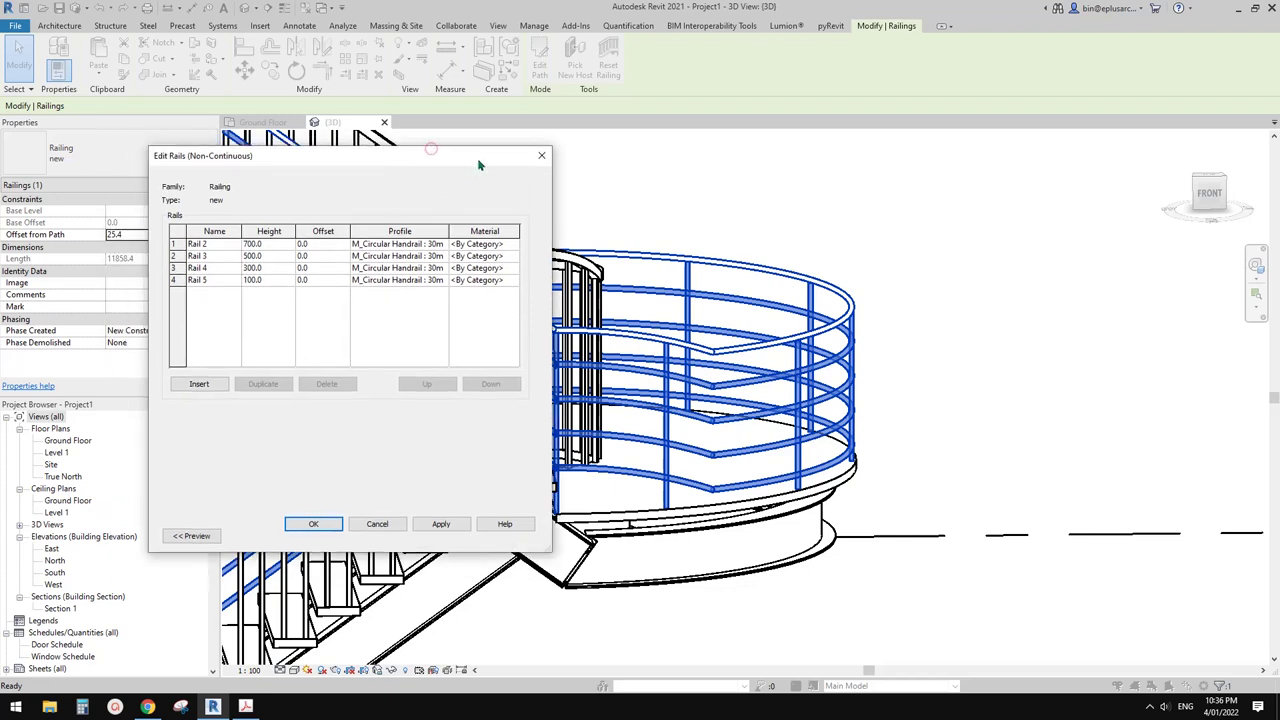
pyautogui.click(540, 158)
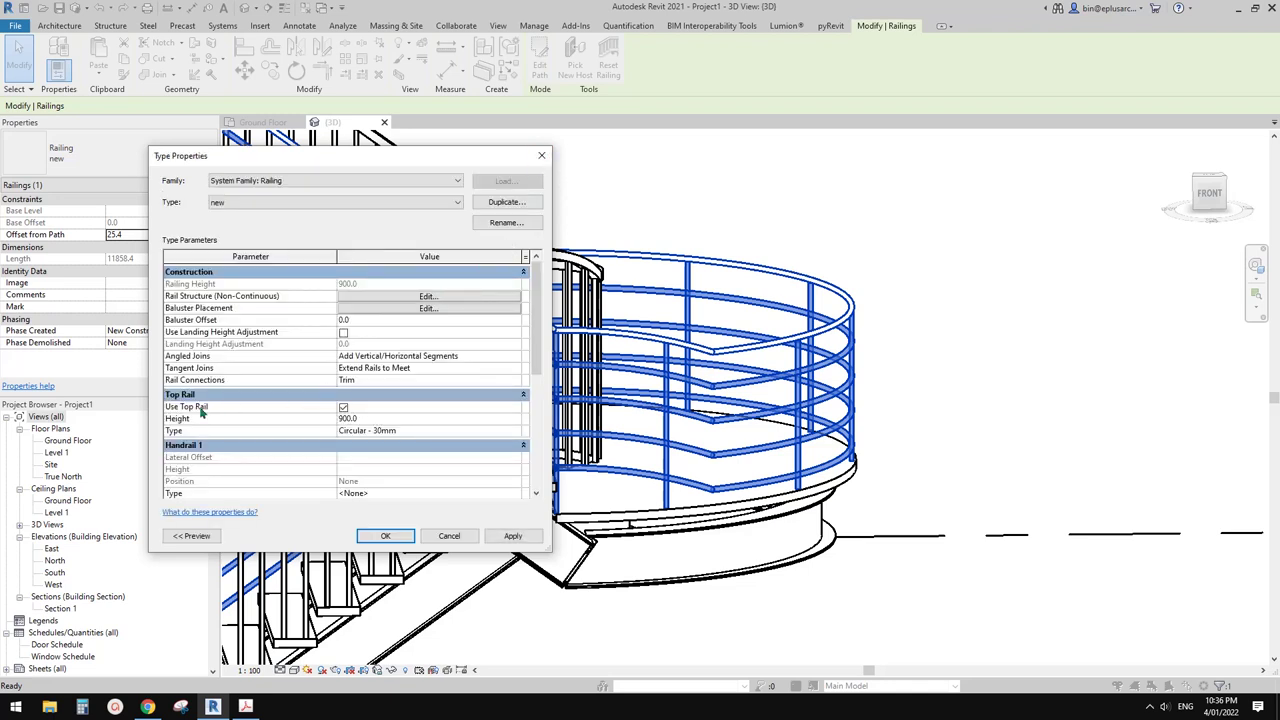
pyautogui.click(430, 418)
pyautogui.write('10')
pyautogui.click(514, 536)
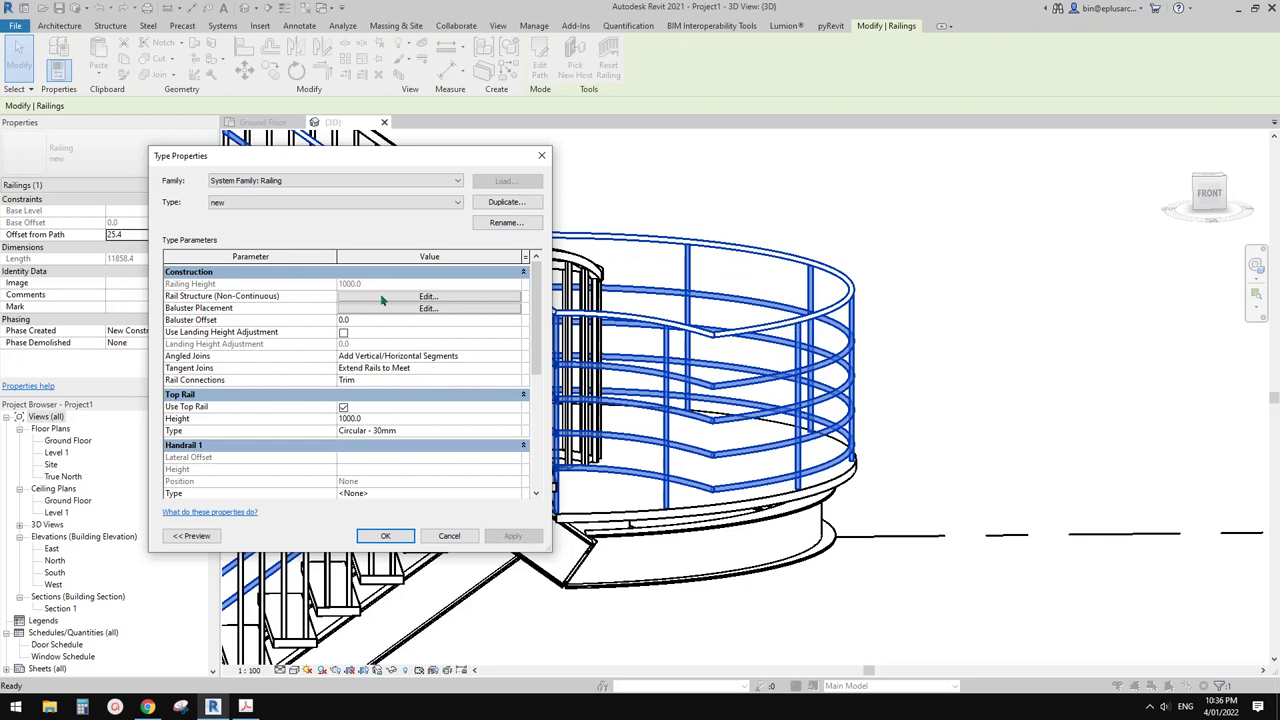
# Step: Delete Rail 5 from the non-continuous rail structure of the outer railing's type
pyautogui.click(381, 297)
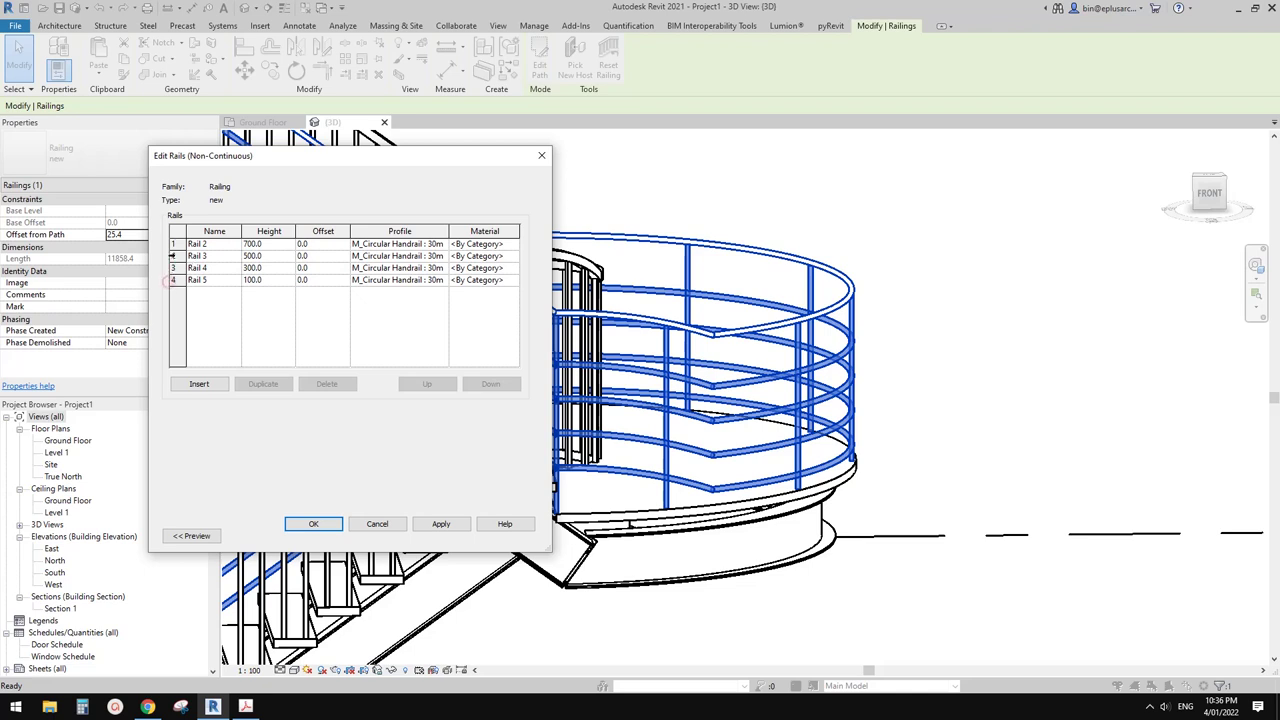
pyautogui.click(173, 281)
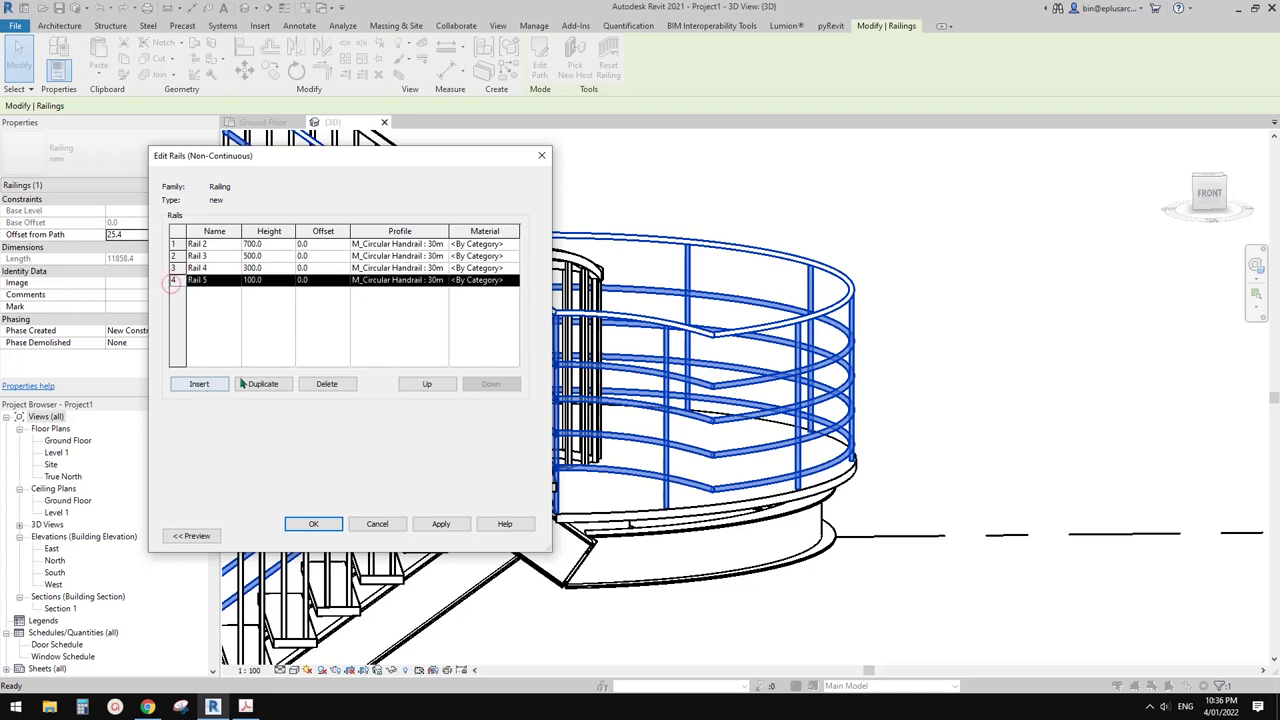
pyautogui.click(327, 384)
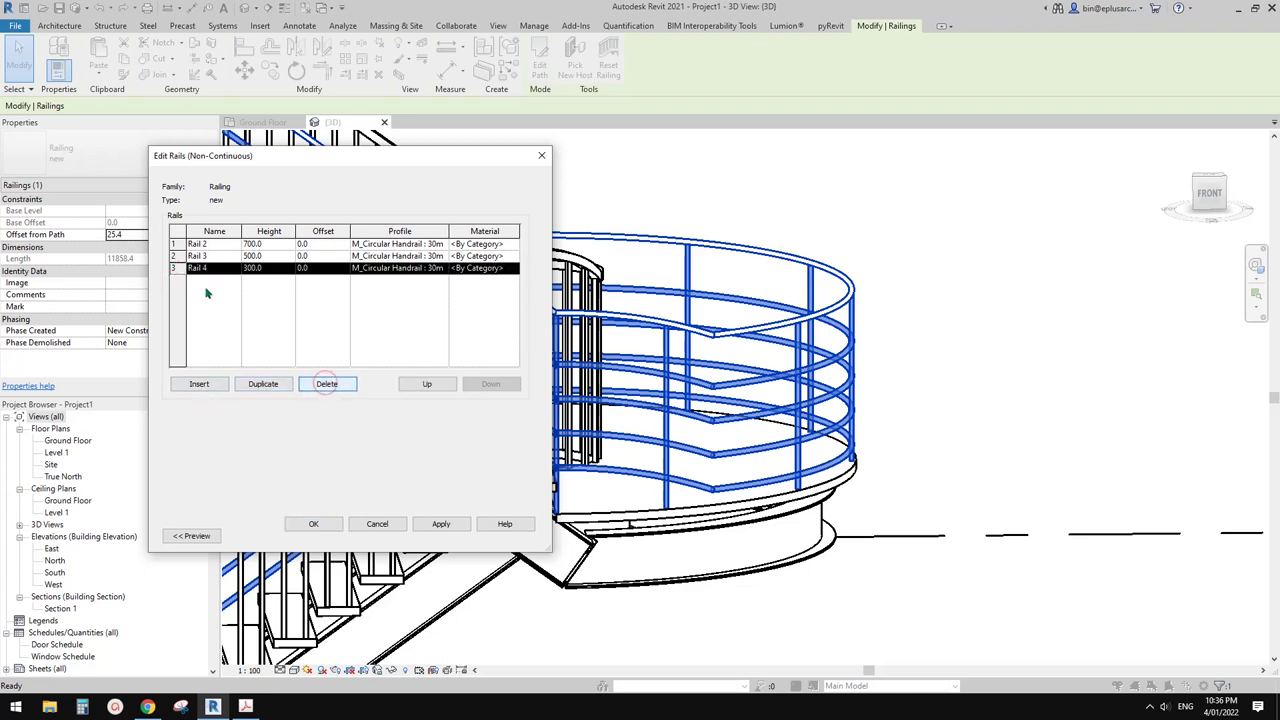
# Step: Set Rail 4's height to 250 mm and Rail 2's height to 750 mm, and apply the type changes
pyautogui.click(261, 268)
pyautogui.doubleClick(261, 268)
pyautogui.write('250')
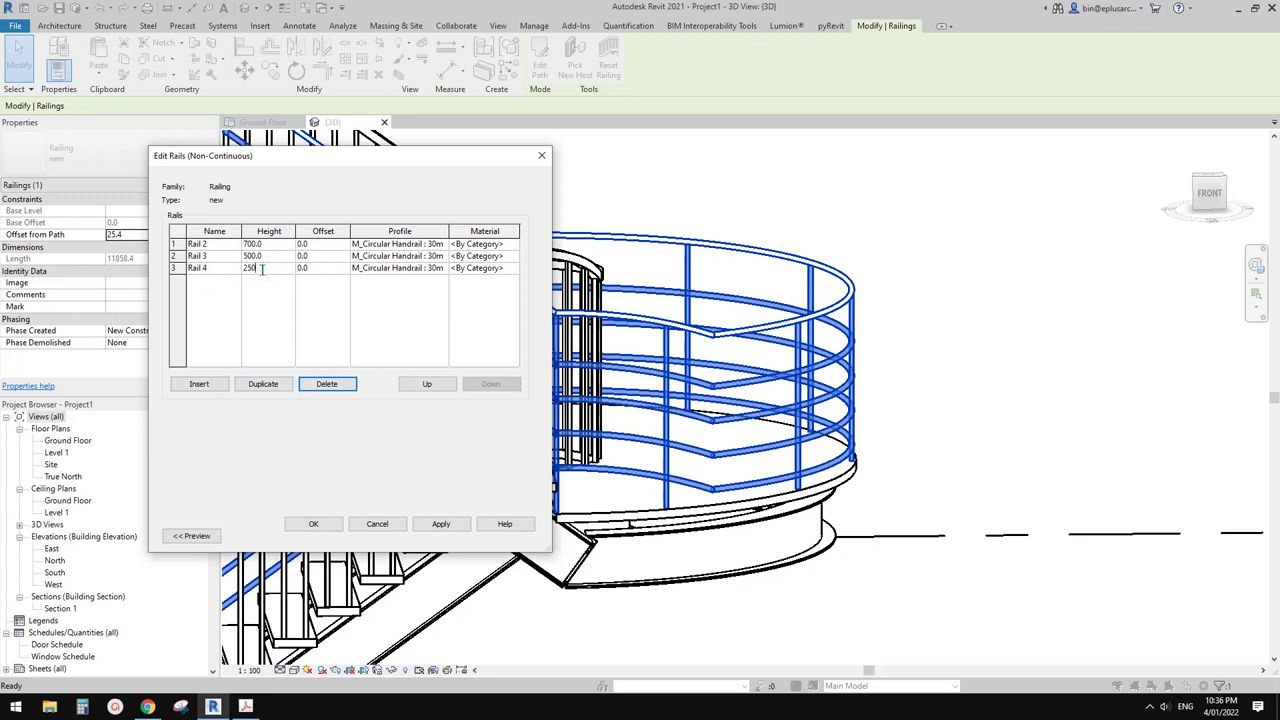
pyautogui.click(270, 244)
pyautogui.doubleClick(270, 244)
pyautogui.write('750')
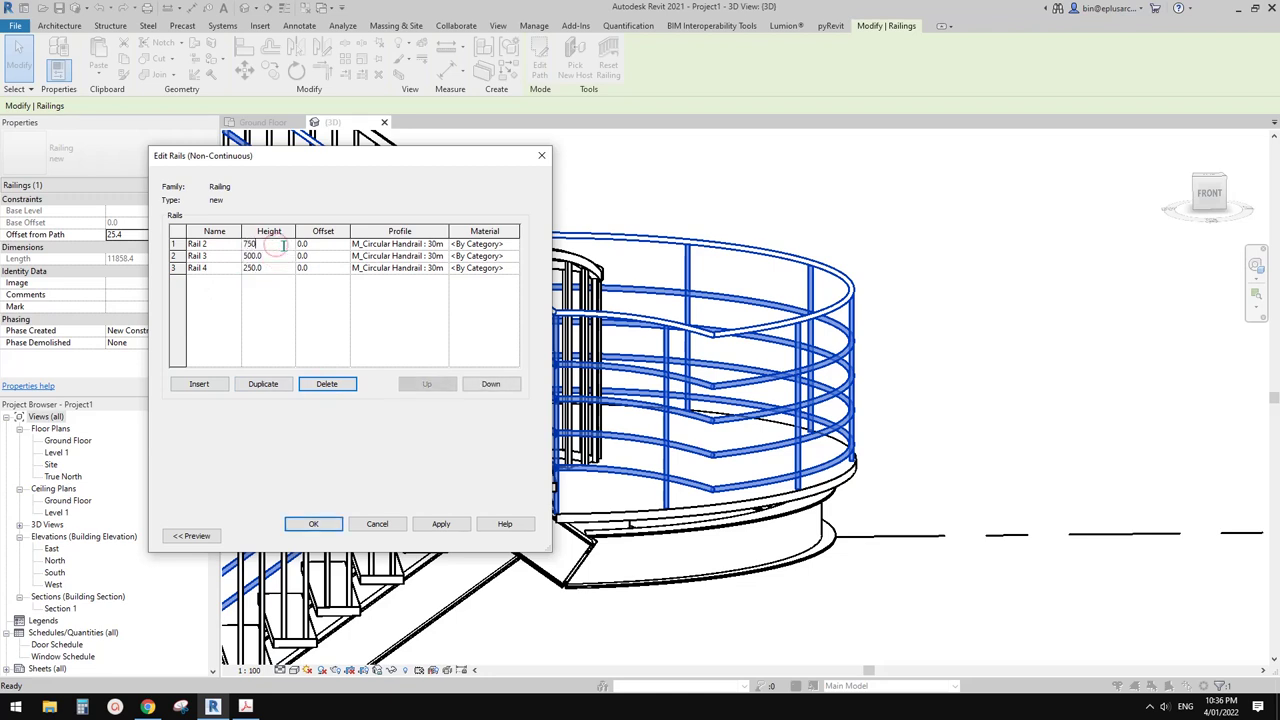
pyautogui.click(318, 256)
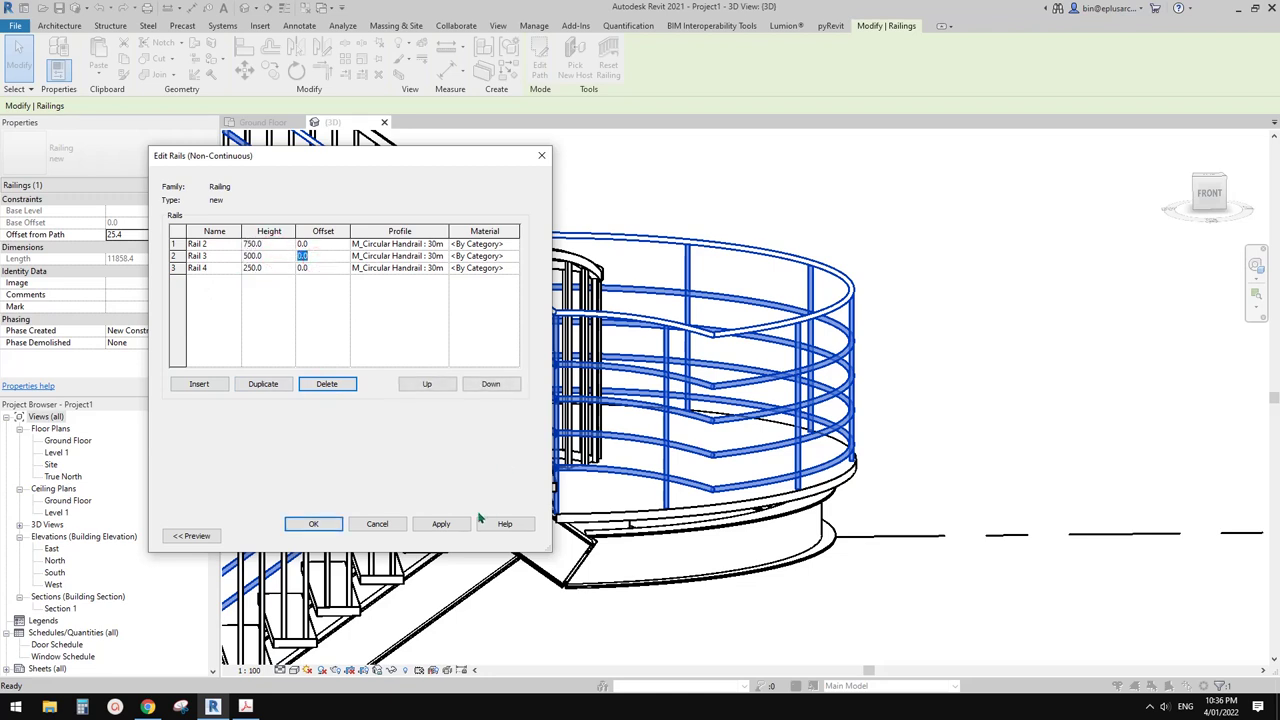
pyautogui.click(450, 525)
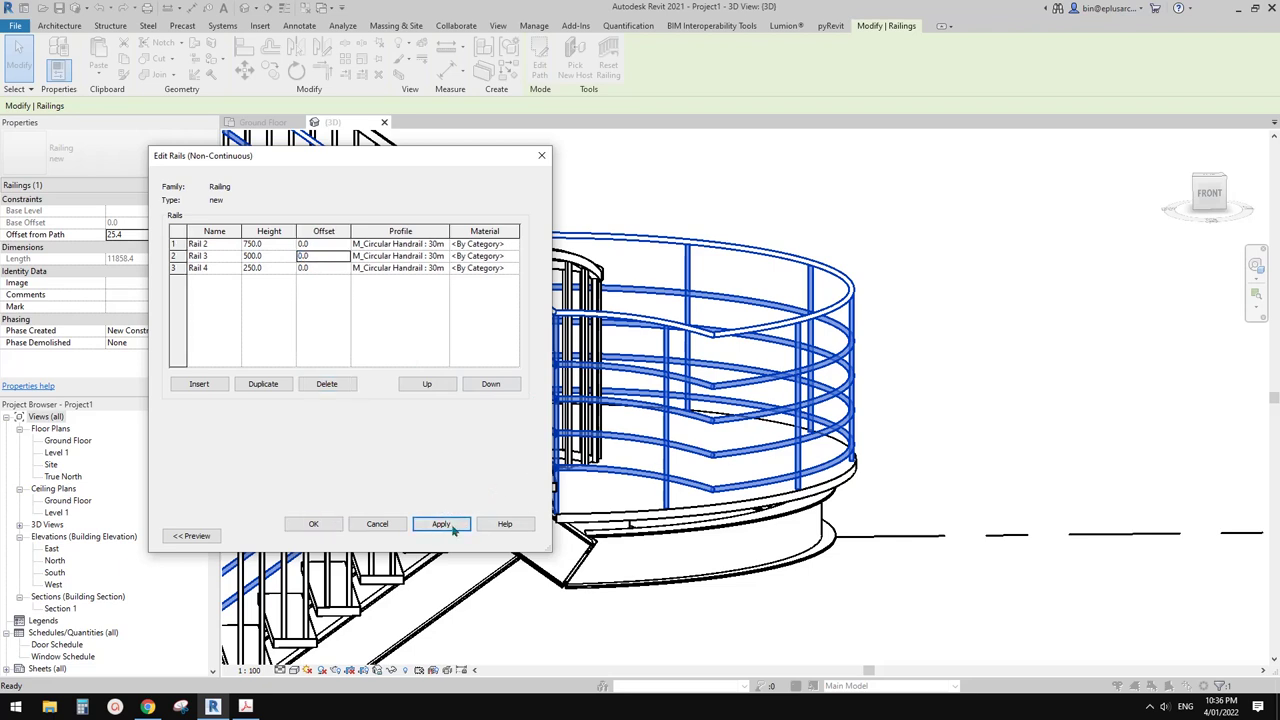
pyautogui.click(313, 524)
pyautogui.click(513, 535)
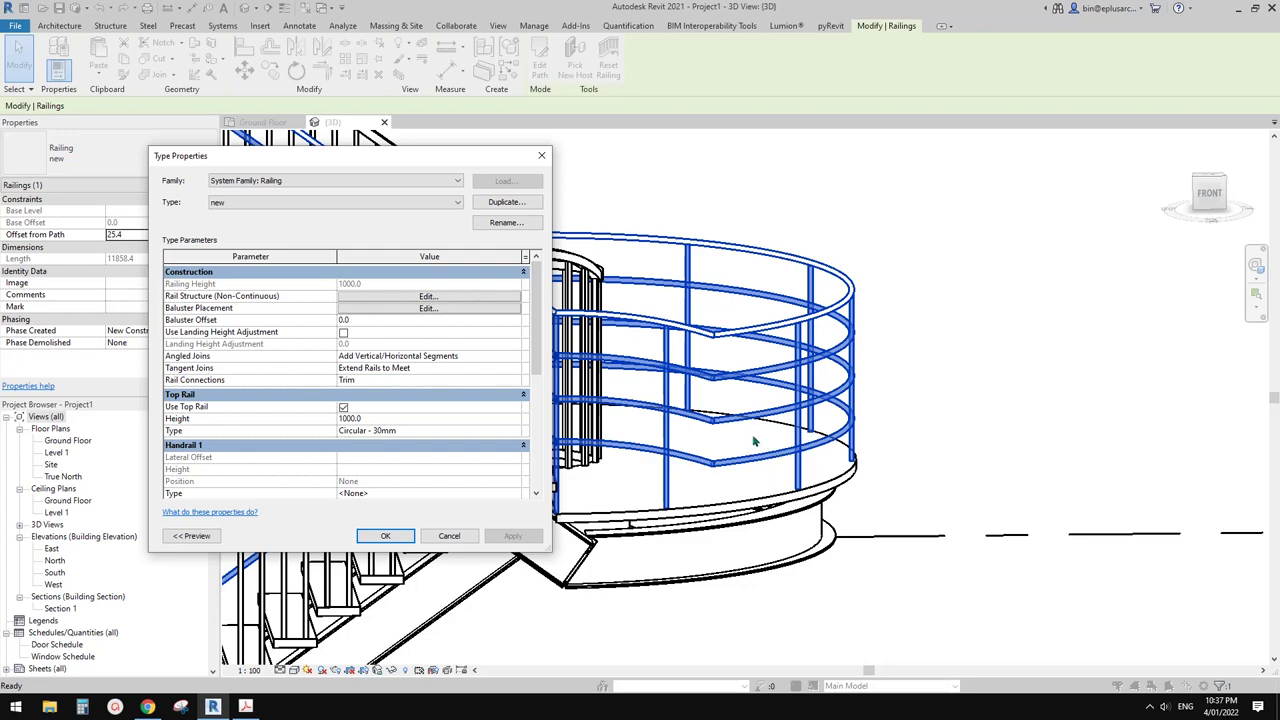
pyautogui.click(394, 537)
# Step: Inspect the outer railing around the landing and compare it with the stair reference photo in Chrome before returning to Revit
pyautogui.keyDown('shift'); pyautogui.moveTo(494, 518); pyautogui.dragTo(674, 516, button='middle'); pyautogui.keyUp('shift')
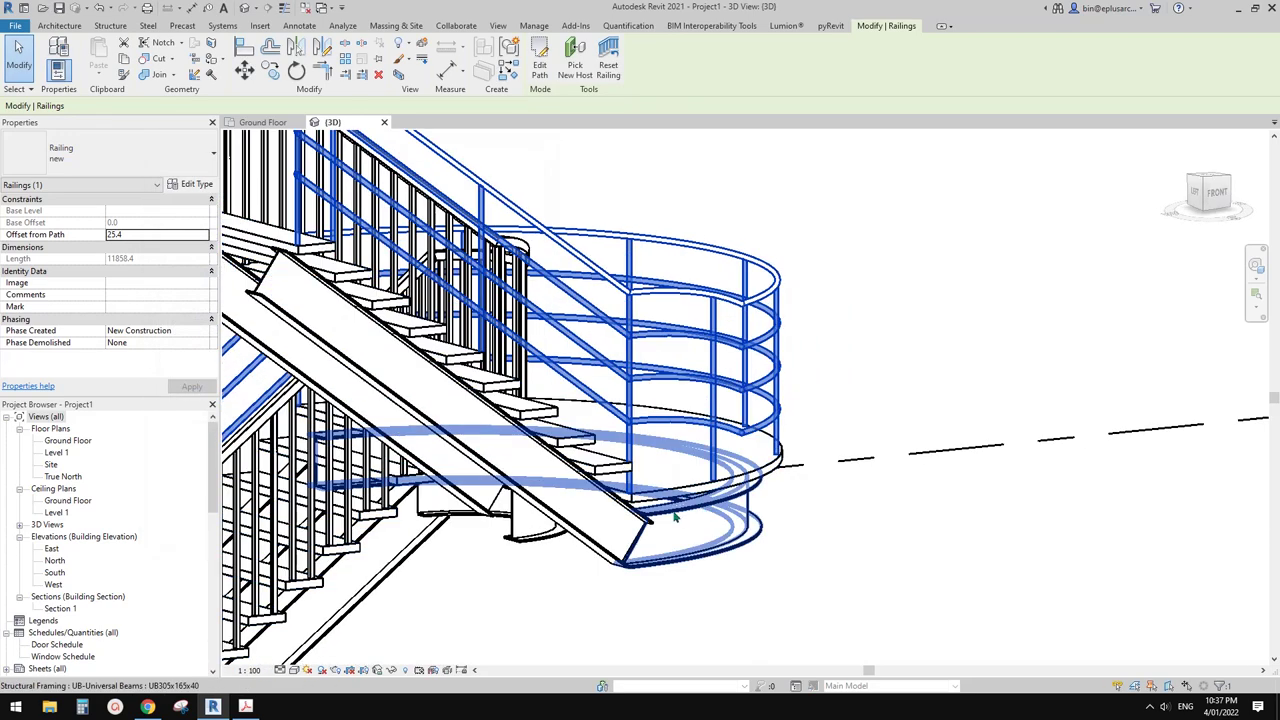
pyautogui.keyDown('shift'); pyautogui.moveTo(278, 636); pyautogui.dragTo(250, 660, button='middle'); pyautogui.keyUp('shift')
pyautogui.click(147, 707)
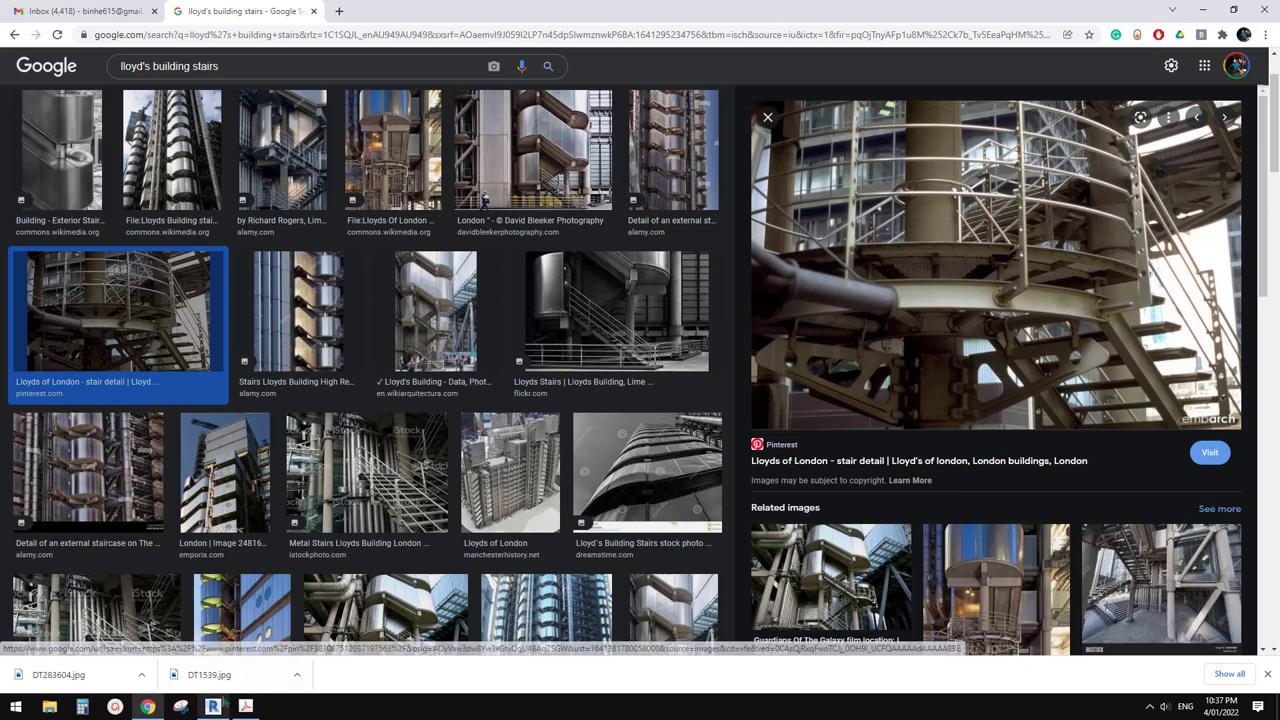
pyautogui.click(212, 707)
pyautogui.keyDown('shift'); pyautogui.moveTo(806, 452); pyautogui.dragTo(624, 313, button='middle'); pyautogui.keyUp('shift')
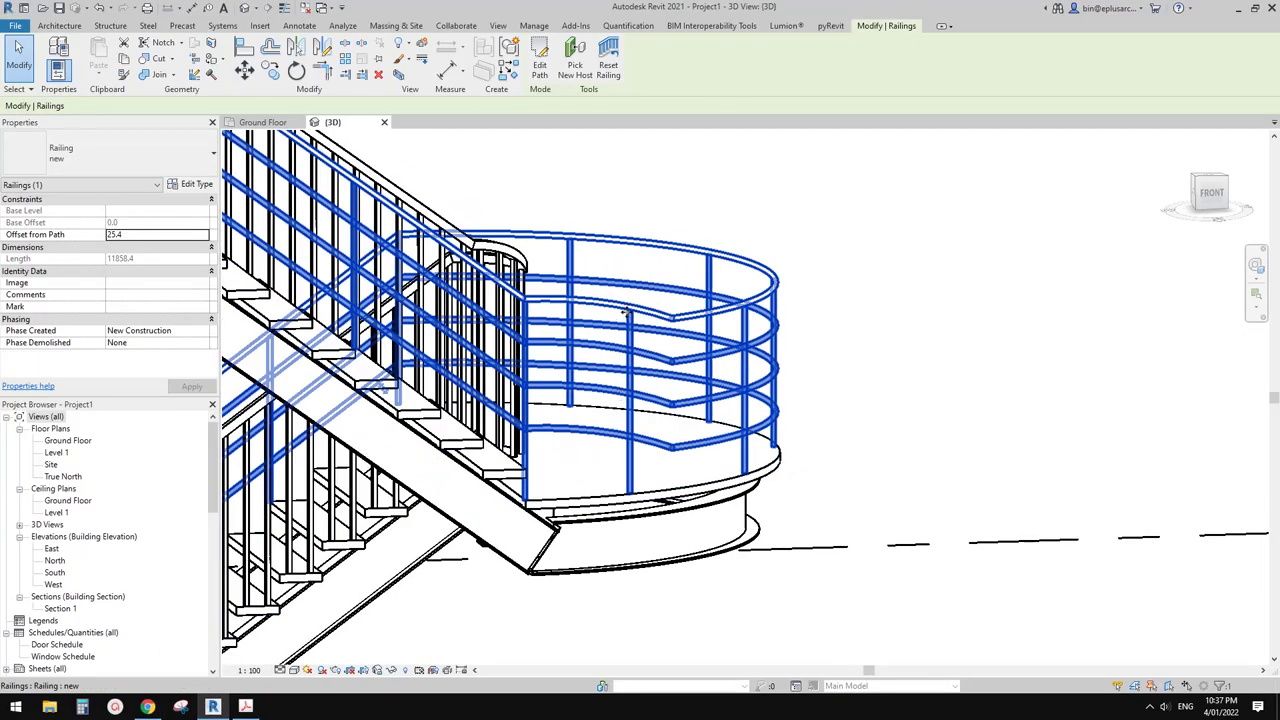
pyautogui.keyDown('shift'); pyautogui.moveTo(622, 358); pyautogui.dragTo(737, 417, button='middle'); pyautogui.keyUp('shift')
pyautogui.click(147, 707)
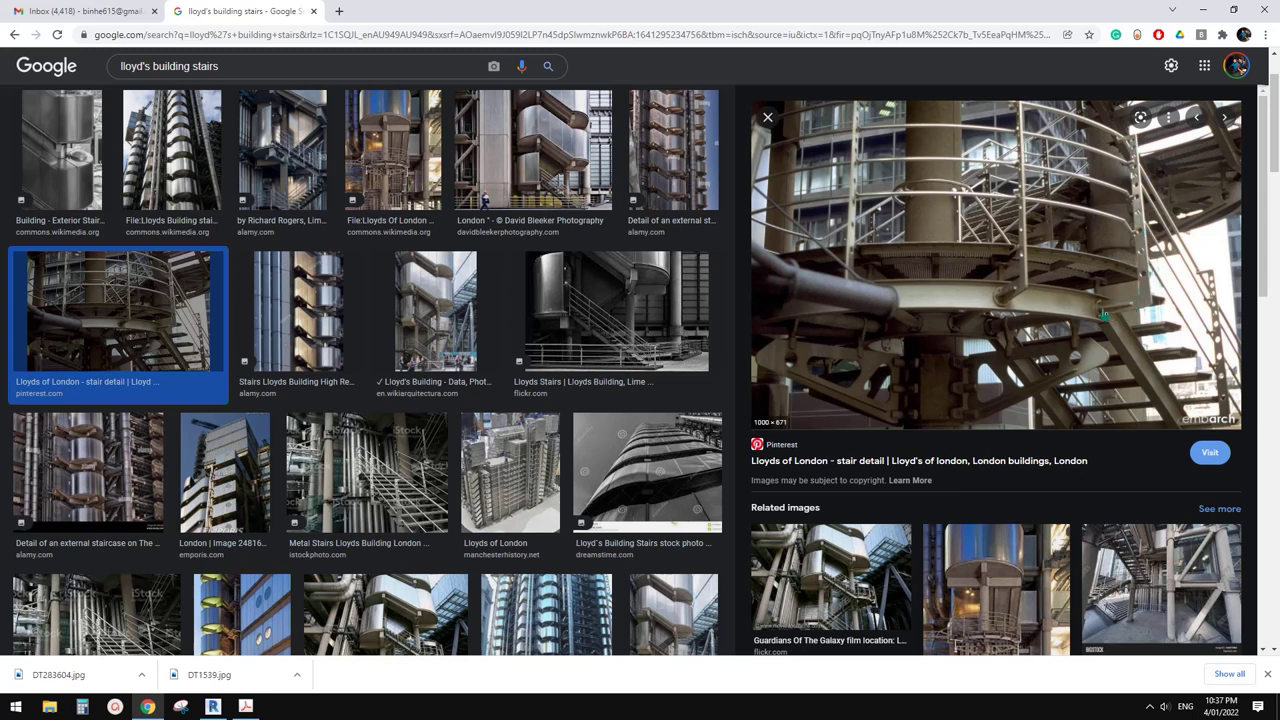
pyautogui.click(212, 707)
pyautogui.moveTo(520, 446); pyautogui.dragTo(608, 462, button='middle')
# Step: Create a new family from the Metric Baluster.rft template after comparing its preview with Metric Baluster-Post.rft
pyautogui.click(15, 25)
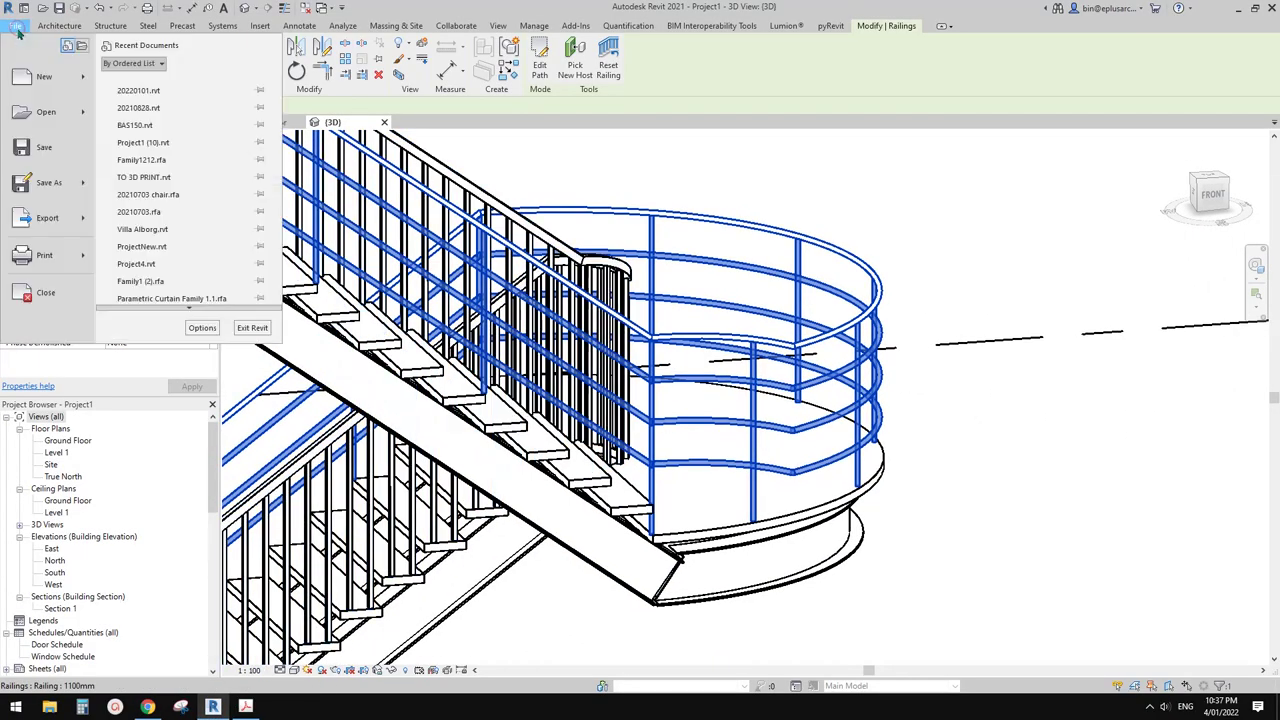
pyautogui.moveTo(84, 84)
pyautogui.click(143, 116)
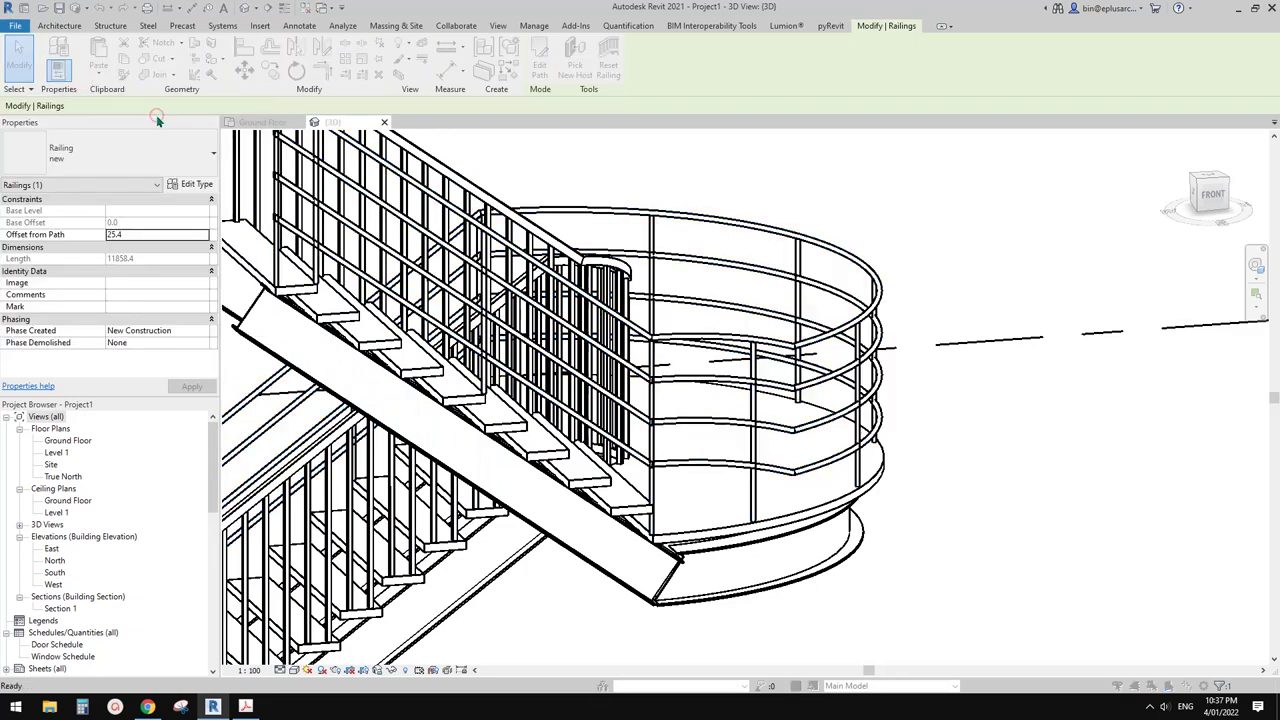
pyautogui.scroll(-4, 545, 300)
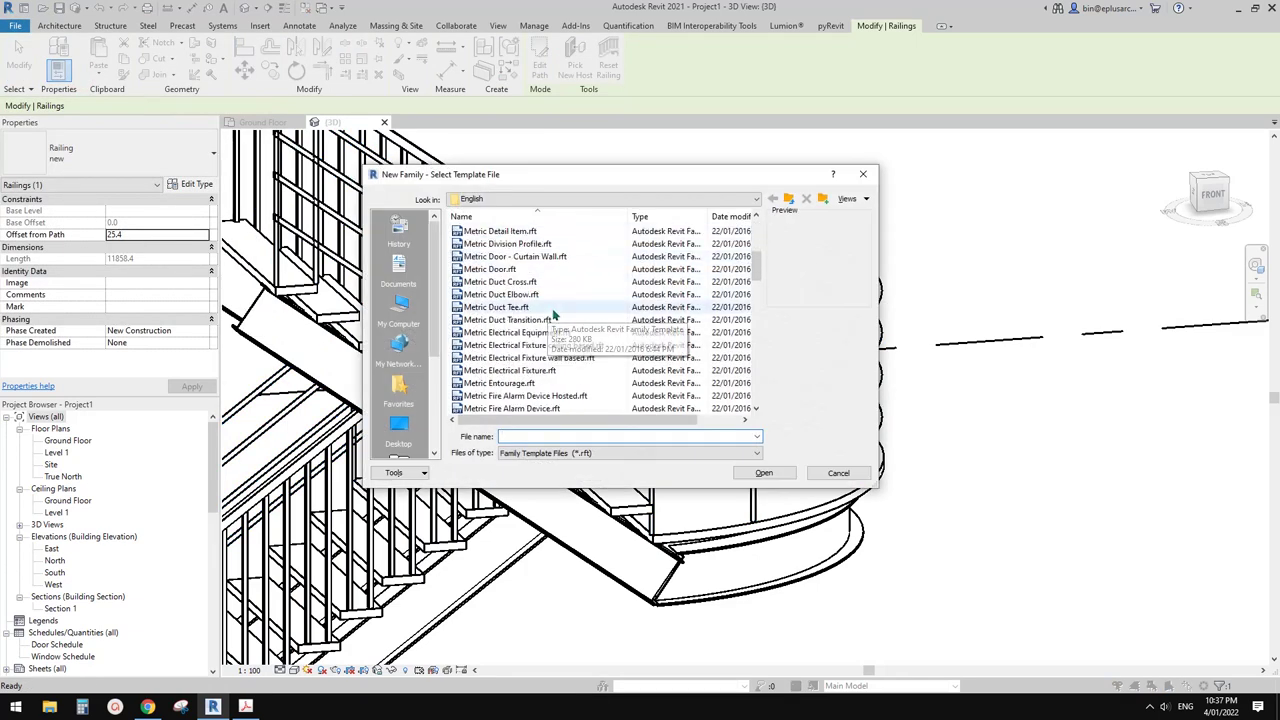
pyautogui.scroll(4, 576, 320)
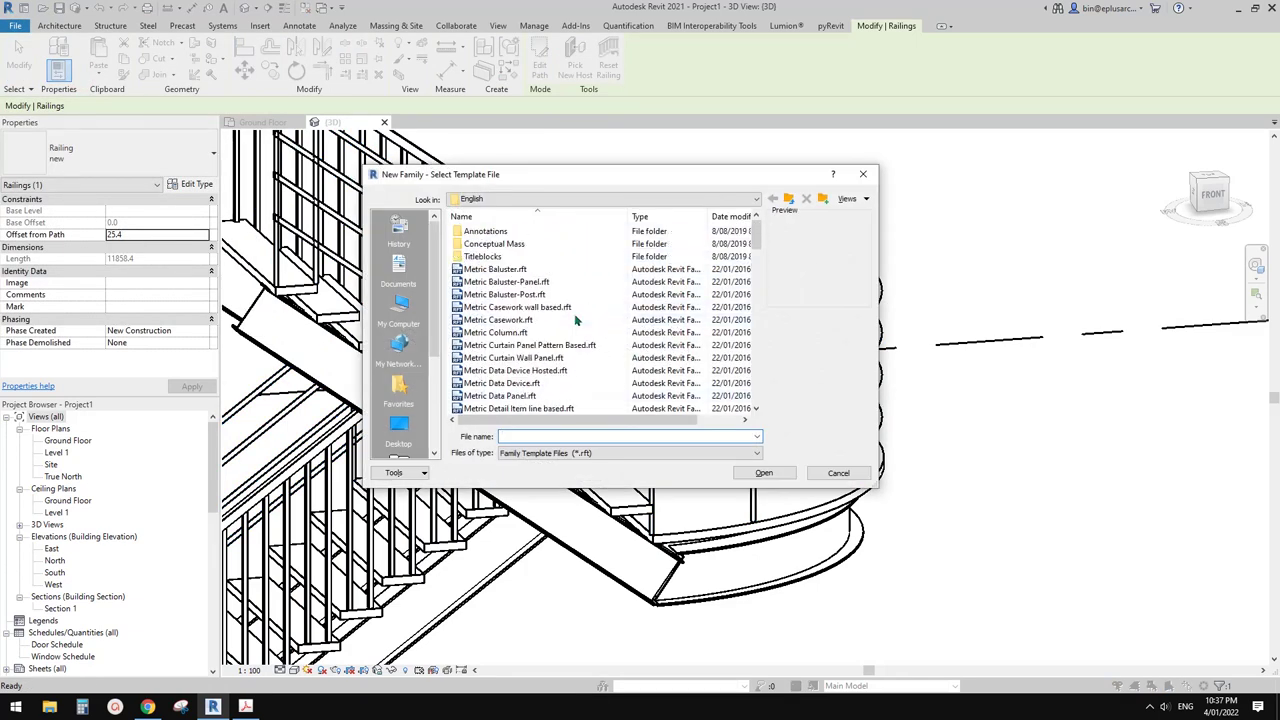
pyautogui.click(515, 295)
pyautogui.click(513, 270)
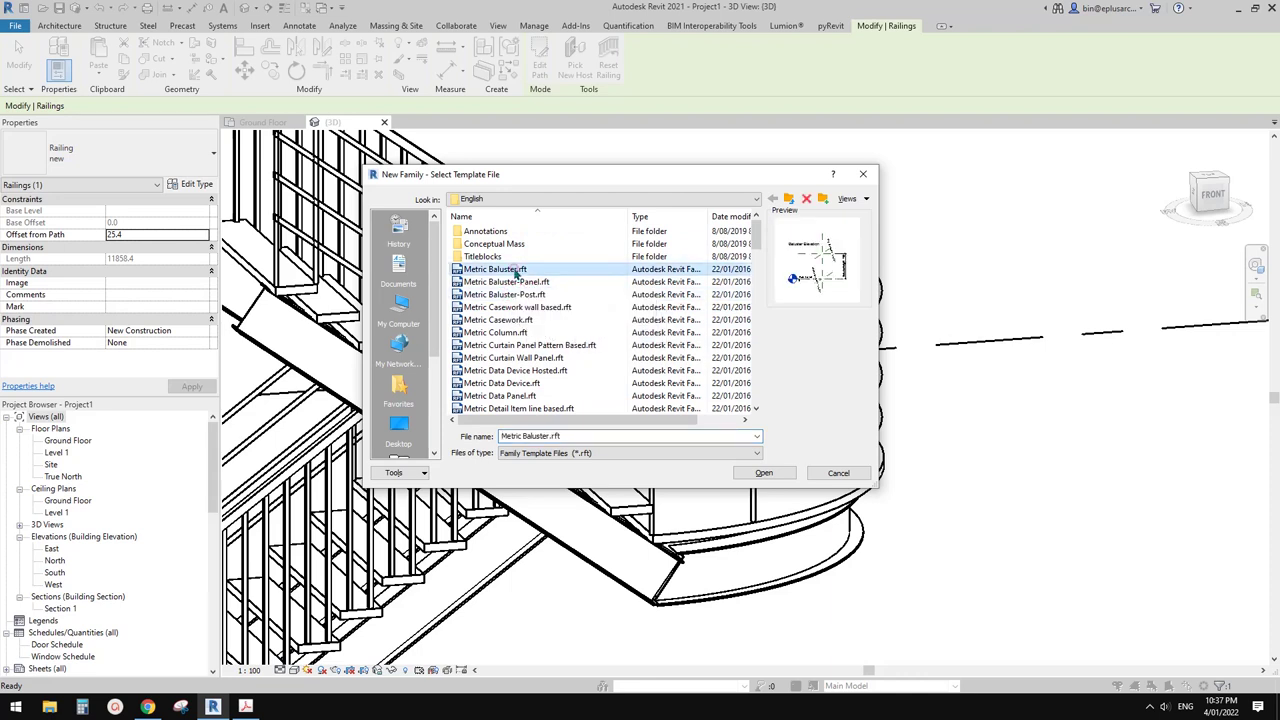
pyautogui.click(521, 298)
pyautogui.click(513, 270)
pyautogui.click(521, 296)
pyautogui.click(513, 270)
pyautogui.click(514, 294)
pyautogui.click(505, 271)
pyautogui.click(517, 294)
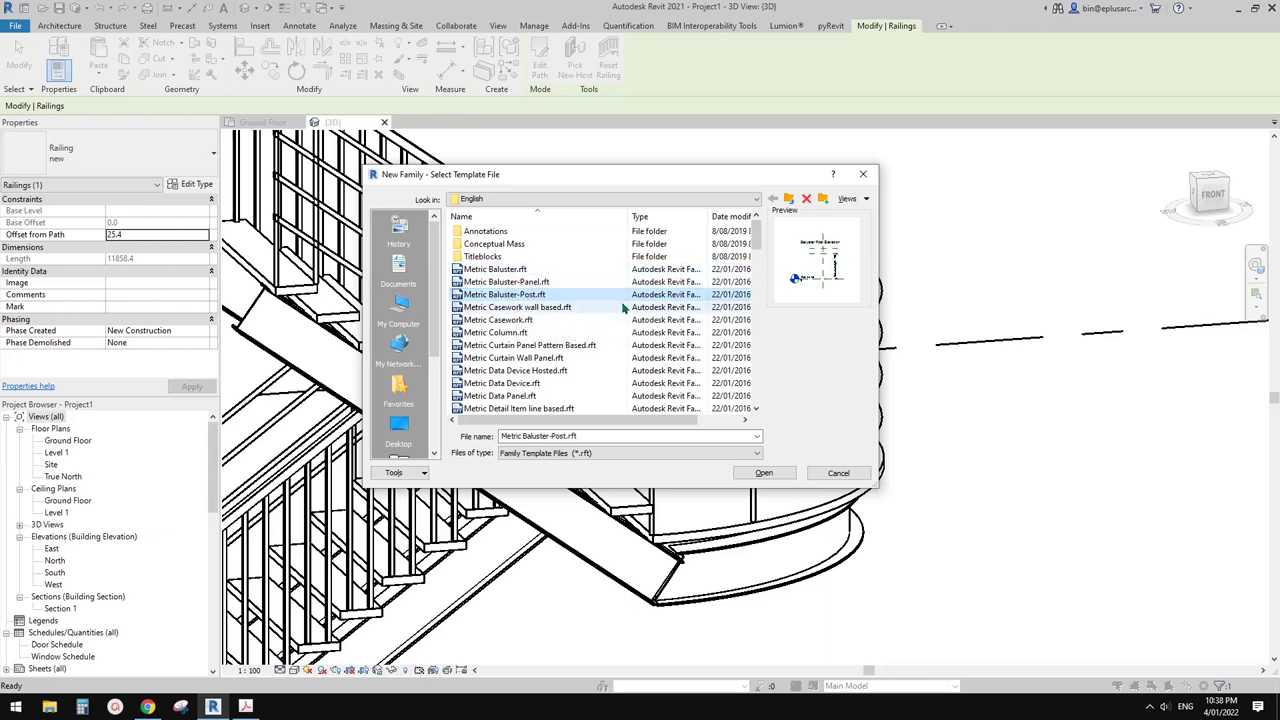
pyautogui.click(497, 269)
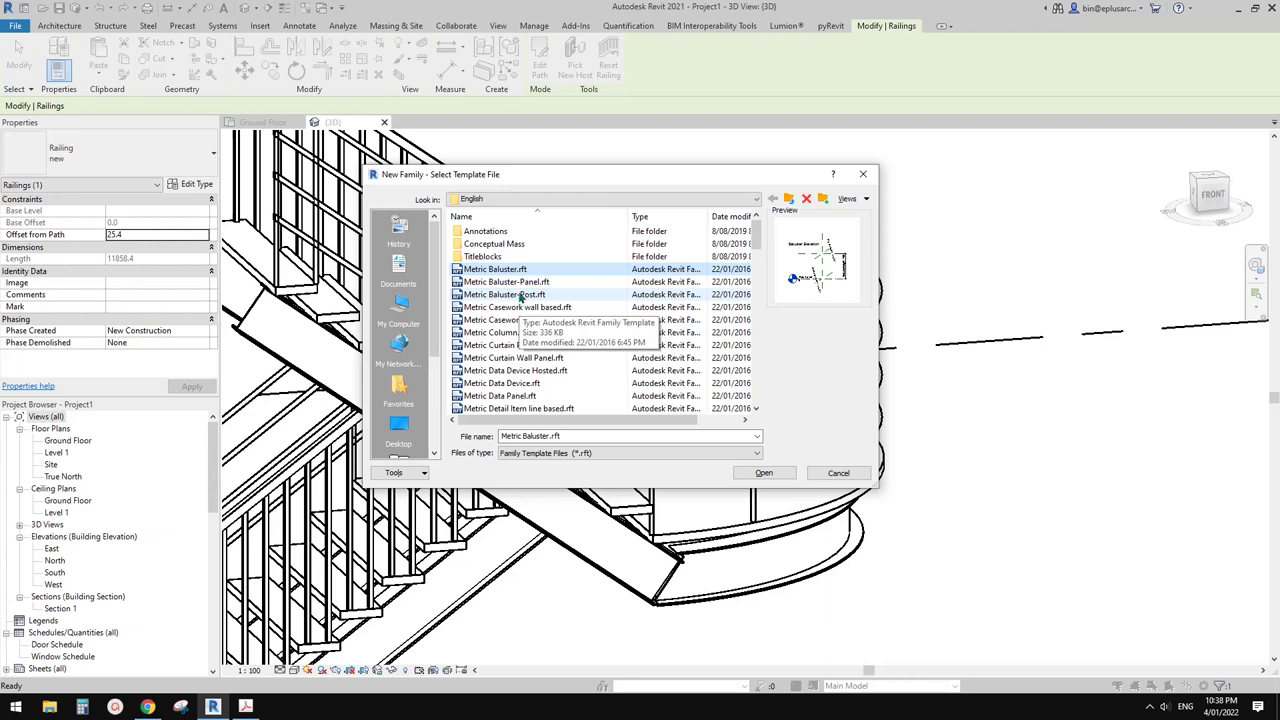
pyautogui.click(764, 473)
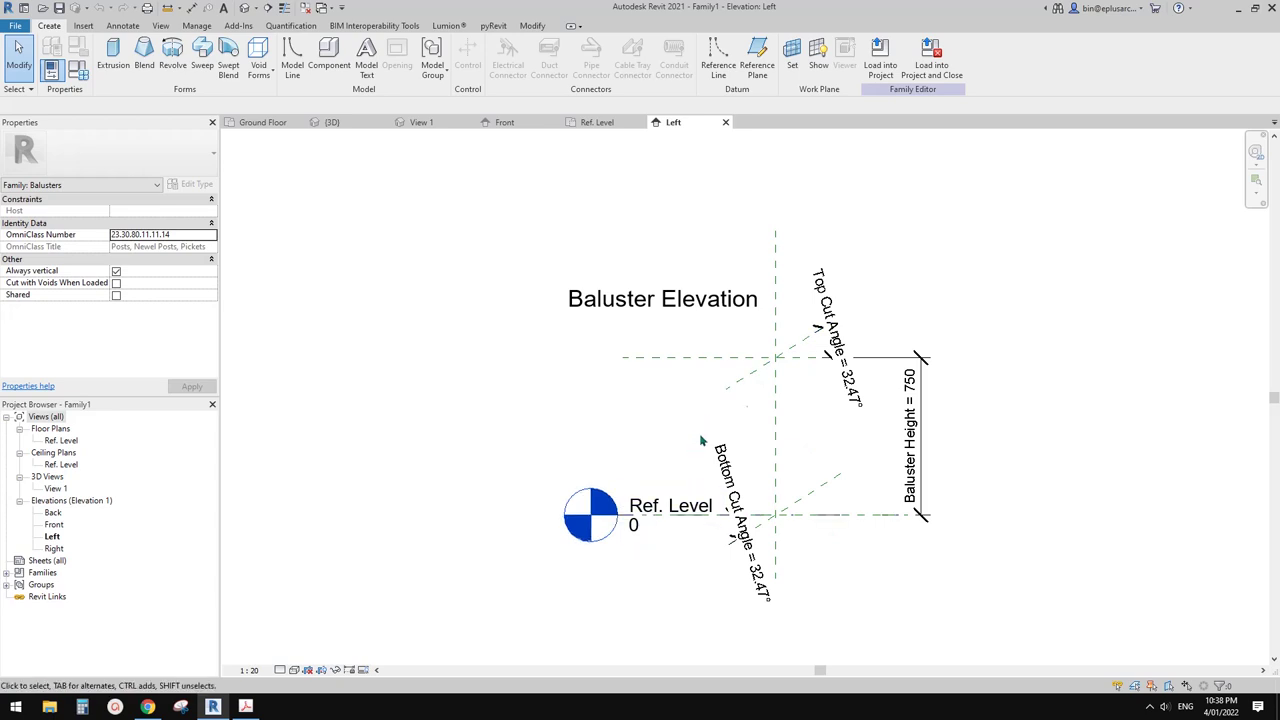
# Step: Examine the baluster template's left elevation, including its height dimension and the top and bottom cut angle references
pyautogui.moveTo(752, 489); pyautogui.dragTo(617, 447, button='middle')
pyautogui.scroll(1, 627, 451)
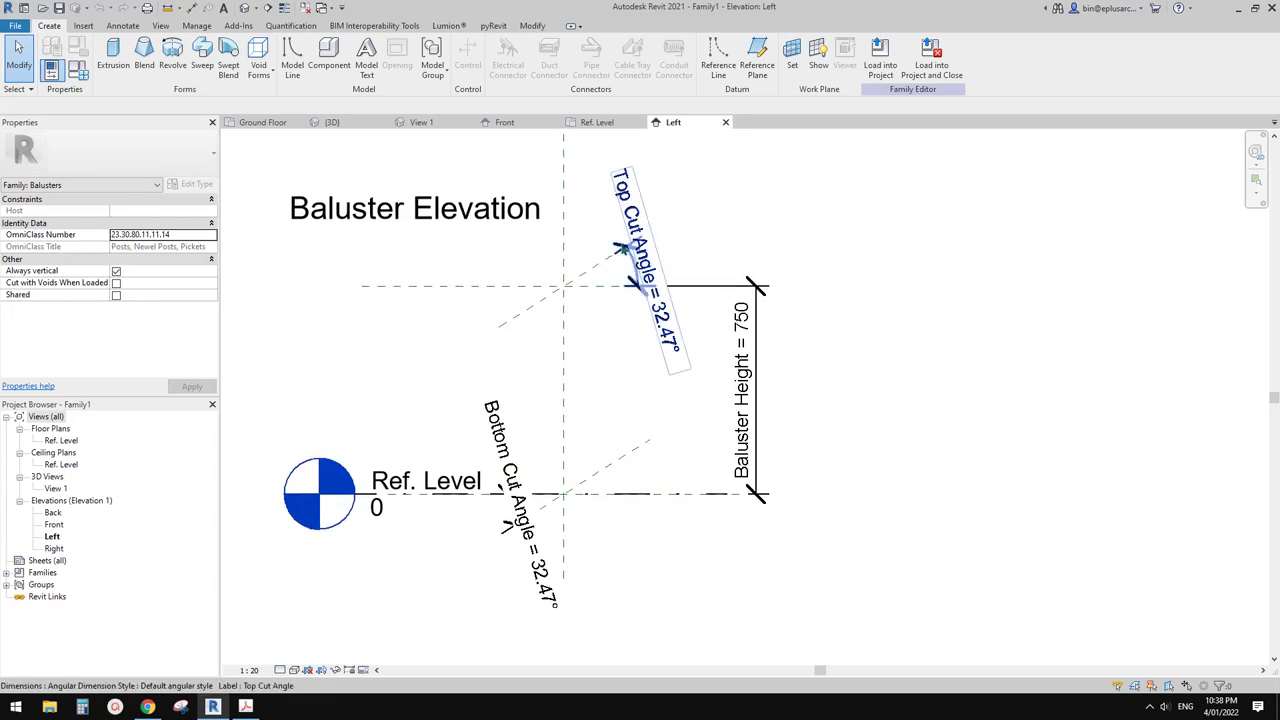
pyautogui.scroll(-1, 610, 298)
pyautogui.moveTo(609, 298)
pyautogui.mouseDown(button='middle')
pyautogui.moveTo(584, 299)
pyautogui.moveTo(566, 267)
pyautogui.mouseUp(button='middle')
pyautogui.scroll(1, 586, 296)
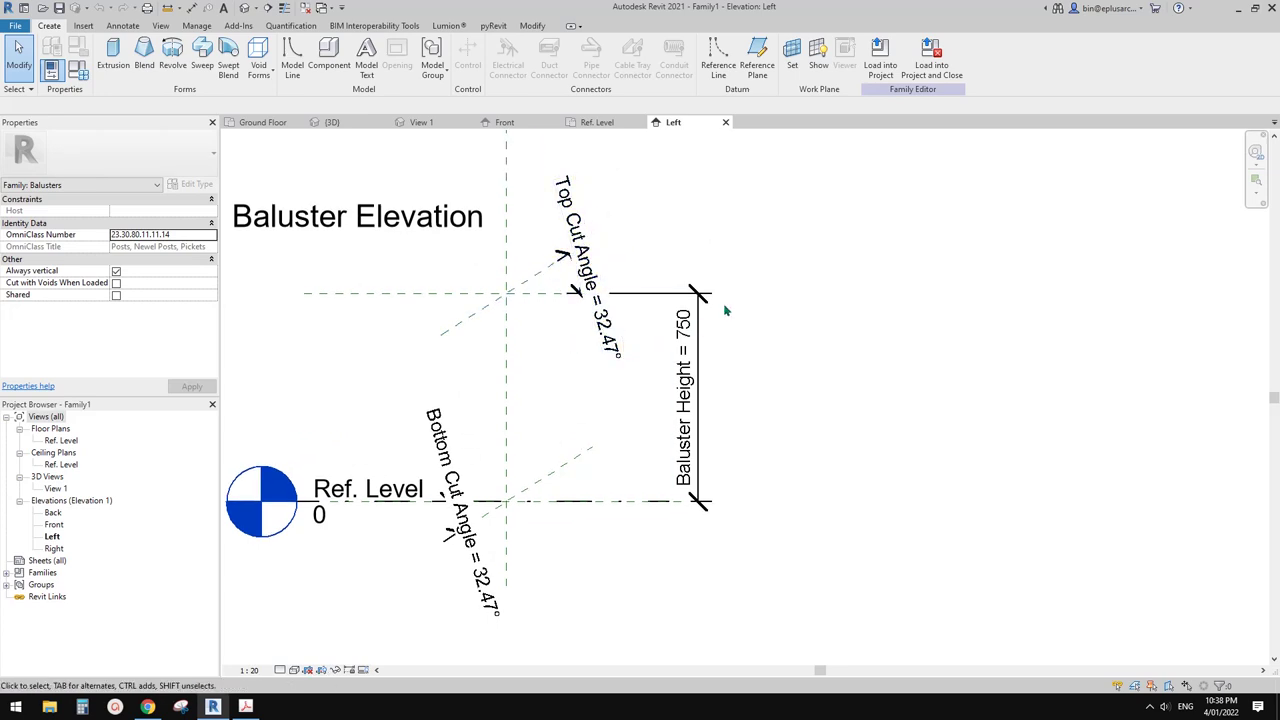
pyautogui.moveTo(688, 414); pyautogui.dragTo(752, 404, button='middle')
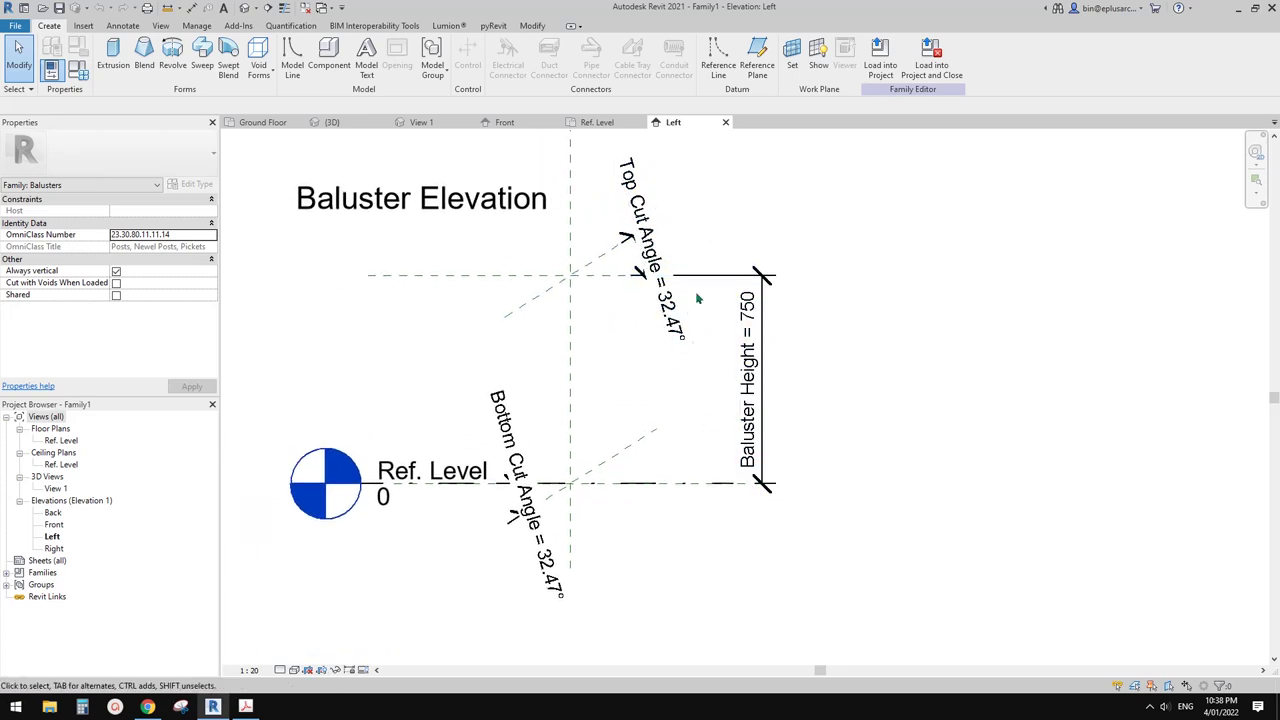
pyautogui.scroll(-1, 613, 378)
pyautogui.moveTo(613, 378); pyautogui.dragTo(646, 402, button='middle')
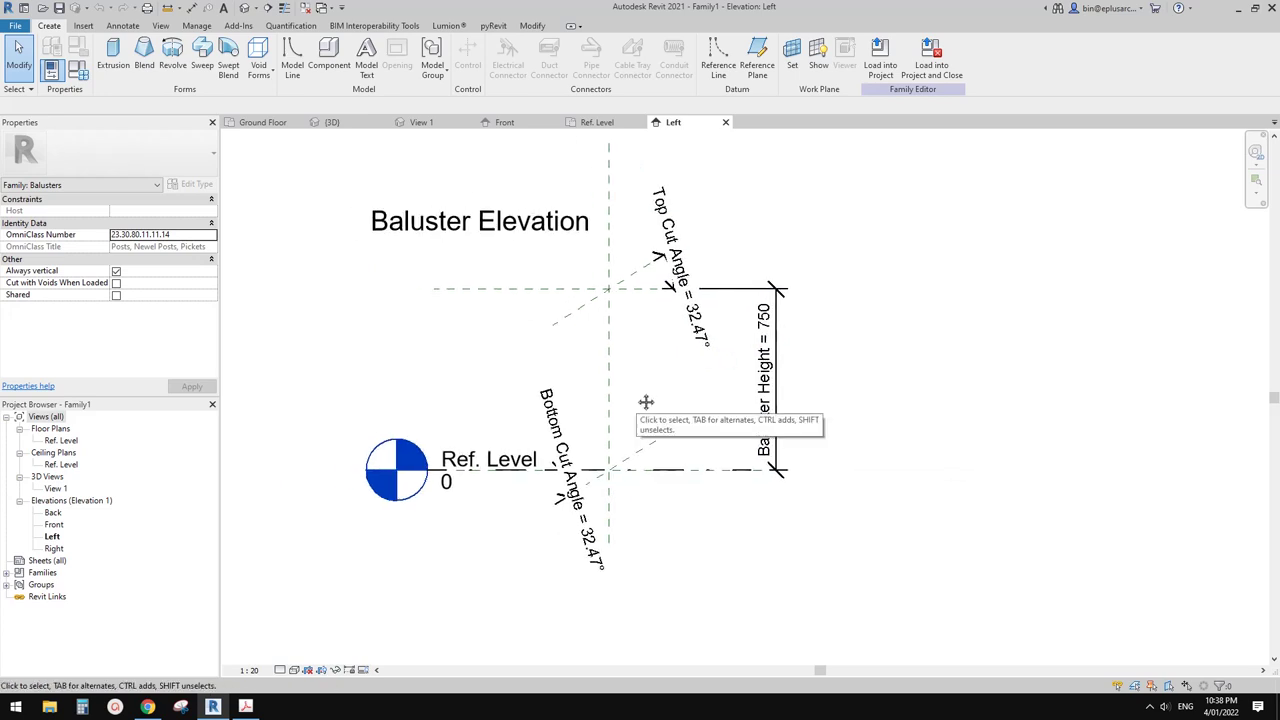
# Step: Temporarily hide the sloped Top Cut Angle and Bottom Cut Angle reference lines in the left elevation
pyautogui.click(645, 282)
pyautogui.press('h')
pyautogui.press('h')
pyautogui.click(675, 435)
pyautogui.press('h')
pyautogui.press('h')
pyautogui.scroll(2, 642, 425)
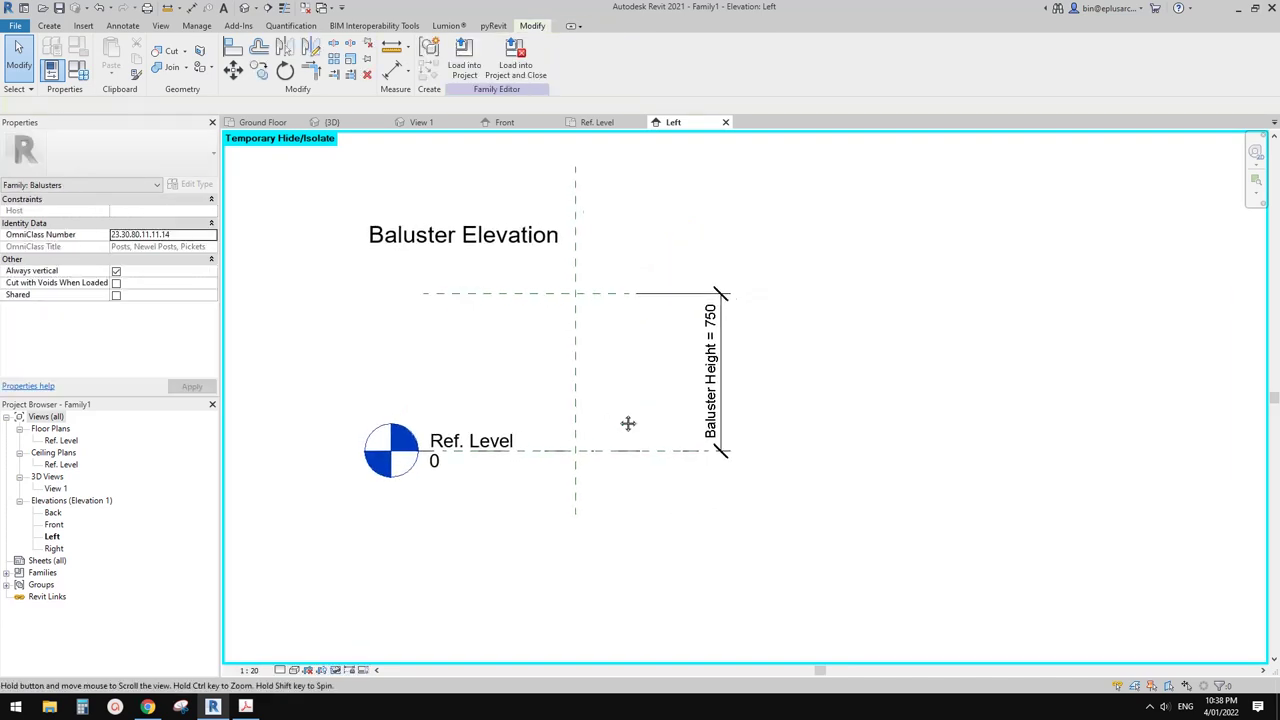
pyautogui.moveTo(642, 425); pyautogui.dragTo(671, 427, button='middle')
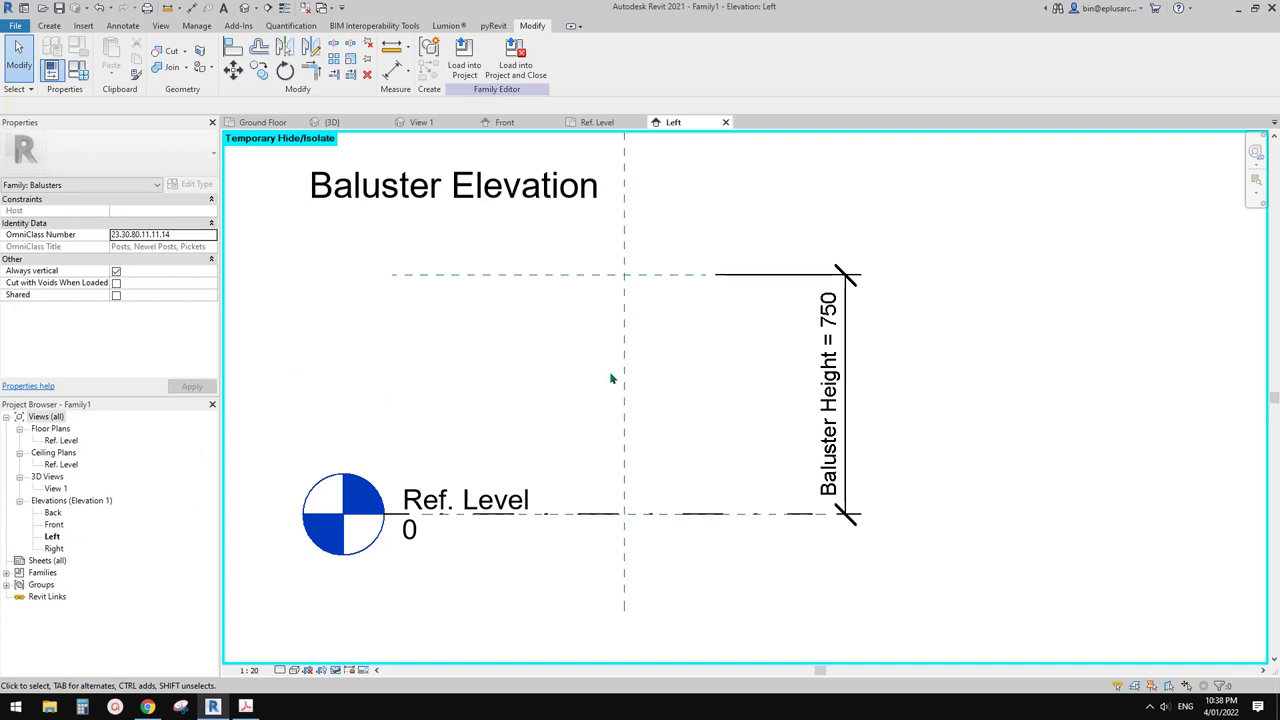
pyautogui.moveTo(611, 378); pyautogui.dragTo(604, 379, button='middle')
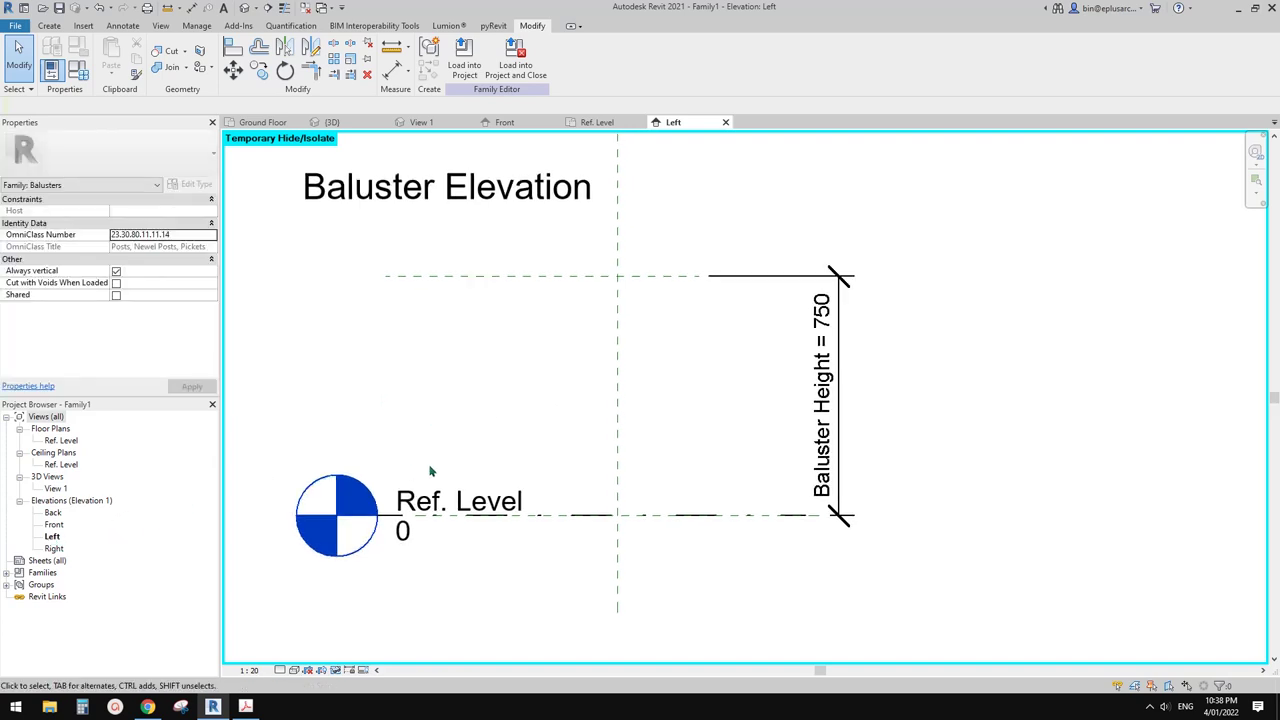
pyautogui.moveTo(469, 430); pyautogui.dragTo(510, 416, button='middle')
pyautogui.scroll(-1, 510, 416)
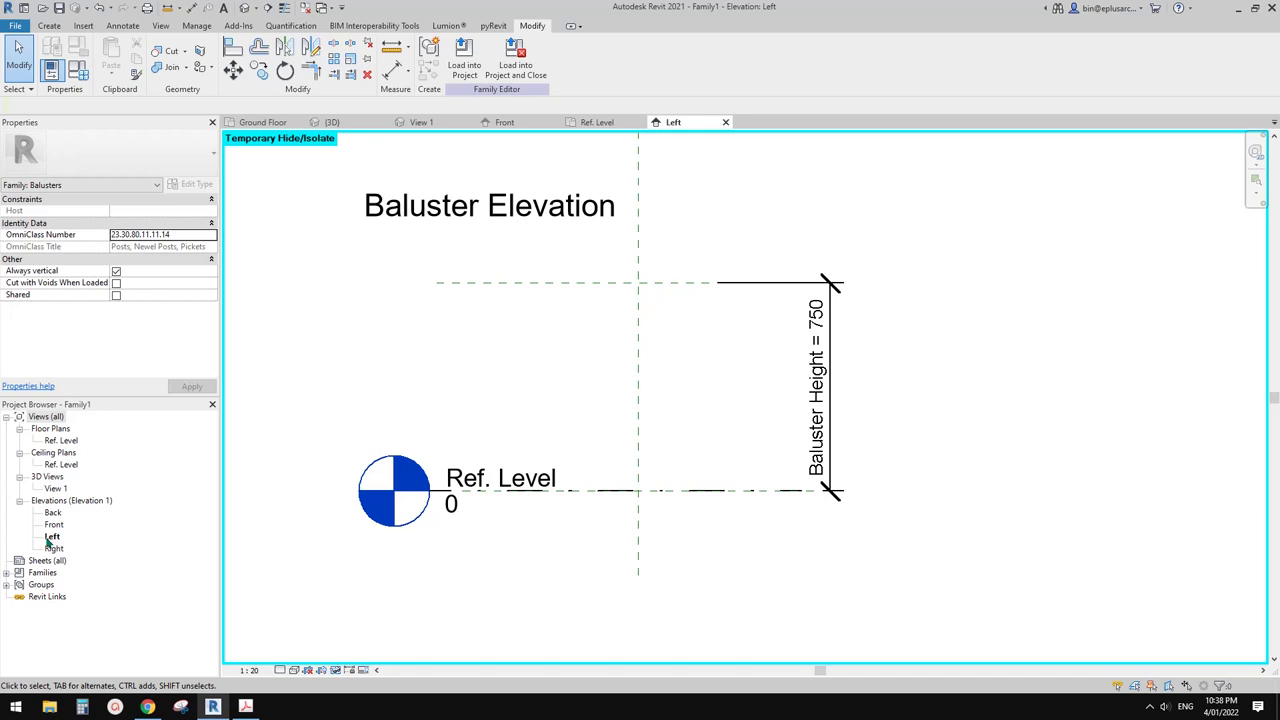
# Step: Close the inactive views and return to the project's 3D view to inspect the outer railing at the landing
pyautogui.click(303, 8)
pyautogui.click(276, 122)
pyautogui.scroll(-4, 772, 372)
pyautogui.moveTo(772, 372)
pyautogui.keyDown('shift'); pyautogui.mouseDown(button='middle')
pyautogui.moveTo(628, 354)
pyautogui.moveTo(651, 357)
pyautogui.moveTo(641, 340)
pyautogui.moveTo(318, 349)
pyautogui.mouseUp(button='middle'); pyautogui.keyUp('shift')
pyautogui.scroll(3, 626, 354)
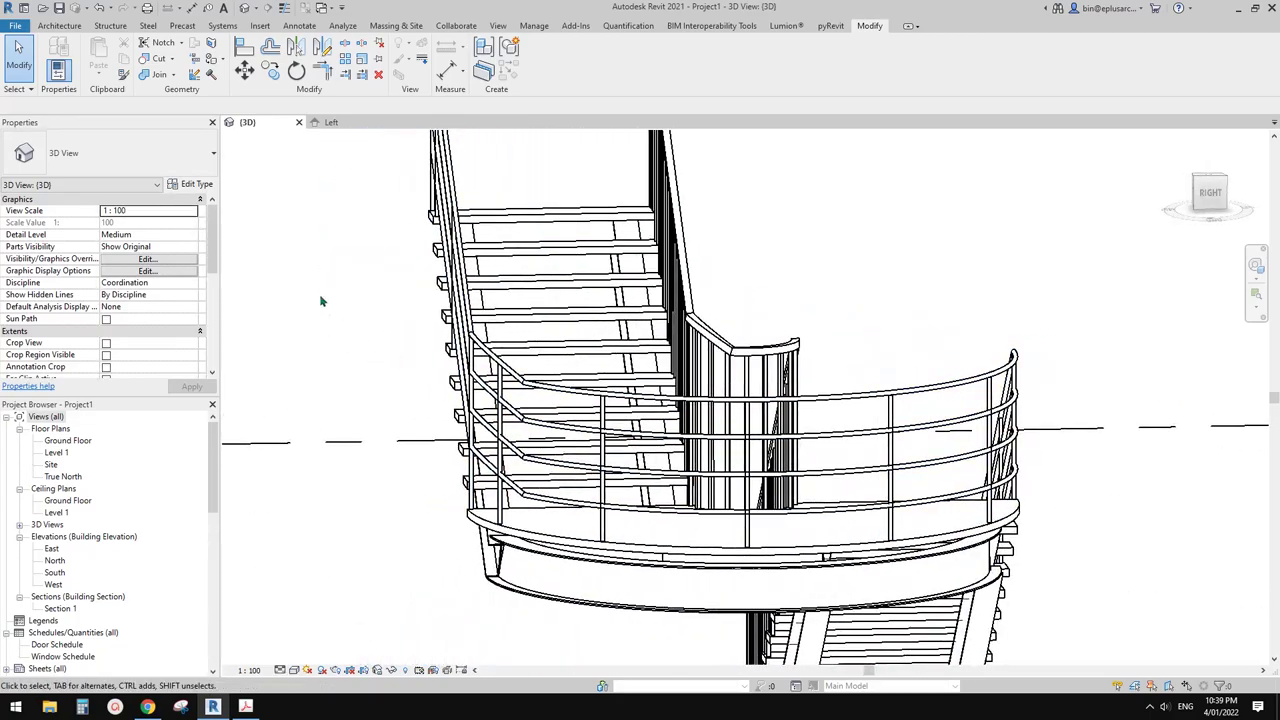
pyautogui.keyDown('shift'); pyautogui.moveTo(492, 298); pyautogui.dragTo(592, 294, button='middle'); pyautogui.keyUp('shift')
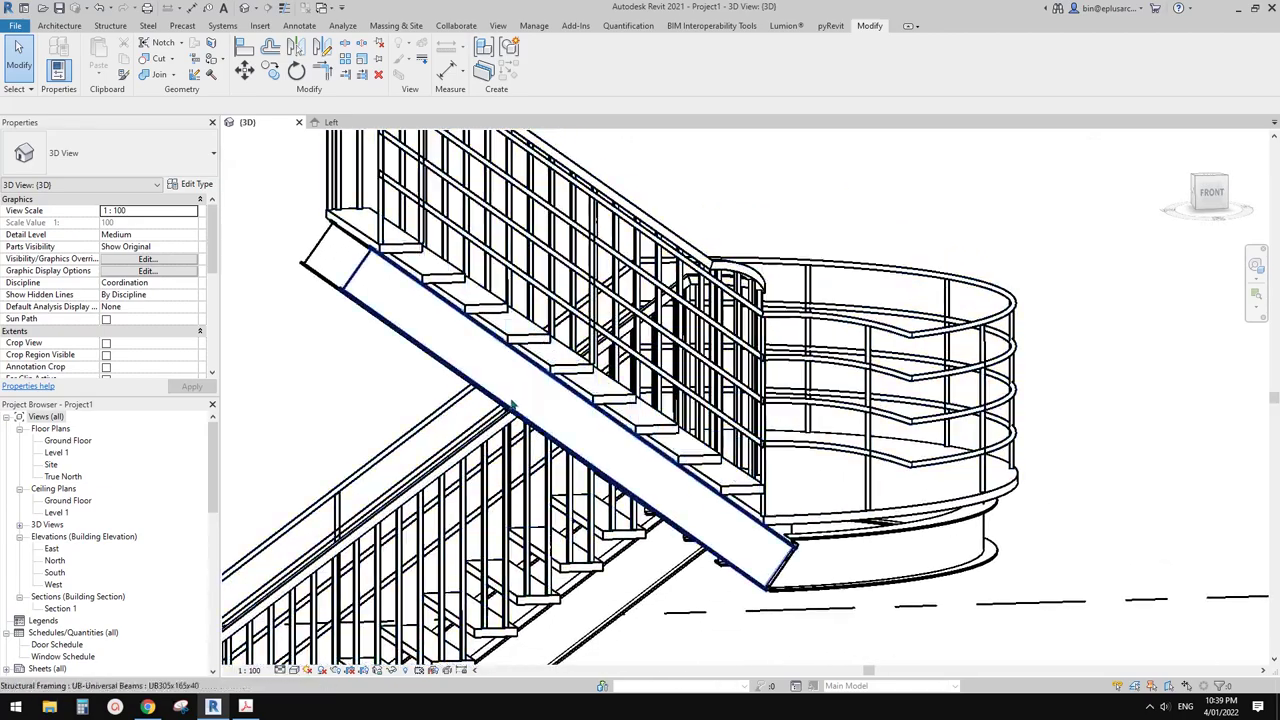
# Step: Switch to Chrome and capture a snip of the reference photo covering the landing railing and its end post
pyautogui.click(147, 707)
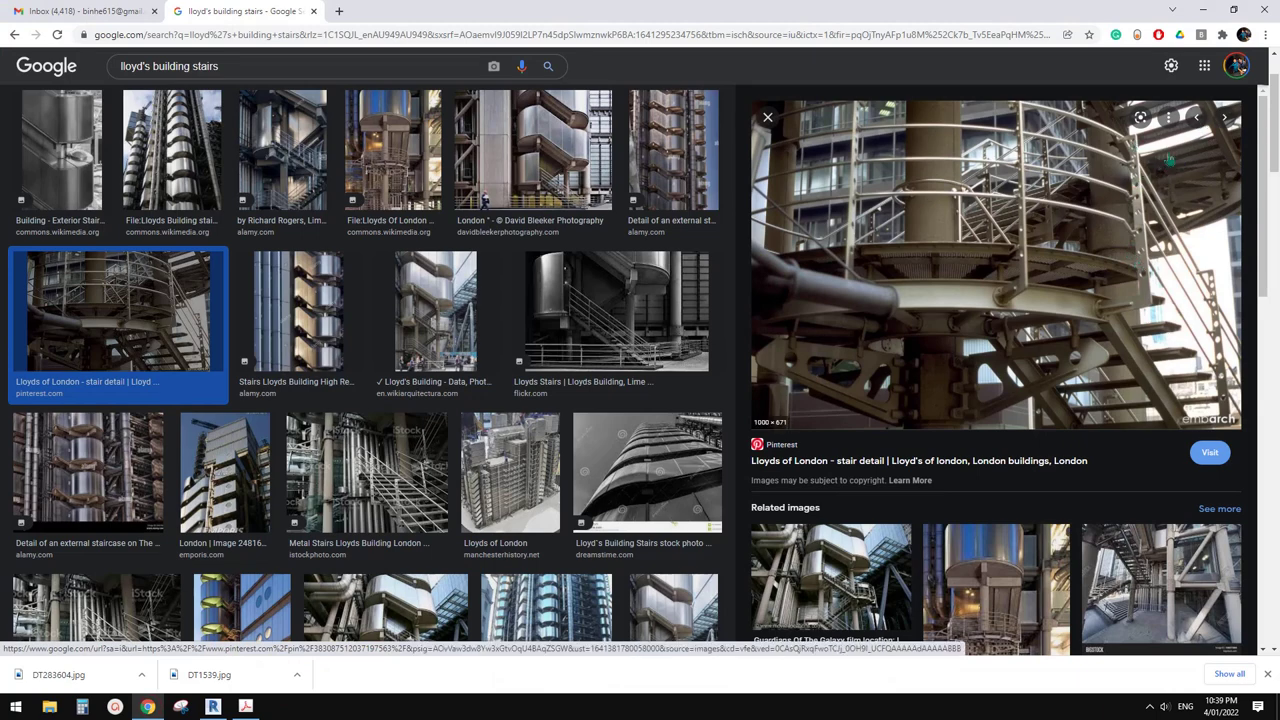
pyautogui.click(262, 191)
pyautogui.moveTo(984, 99); pyautogui.dragTo(1212, 368)
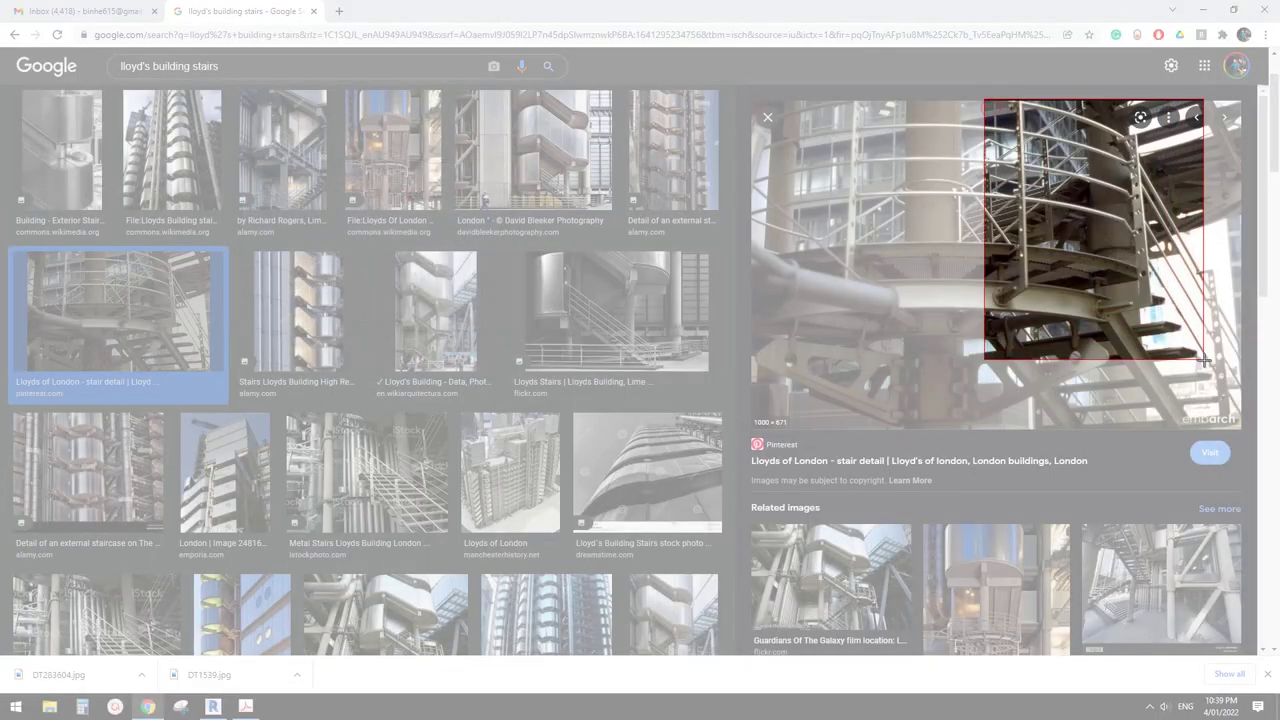
pyautogui.moveTo(1072, 20); pyautogui.dragTo(441, 103)
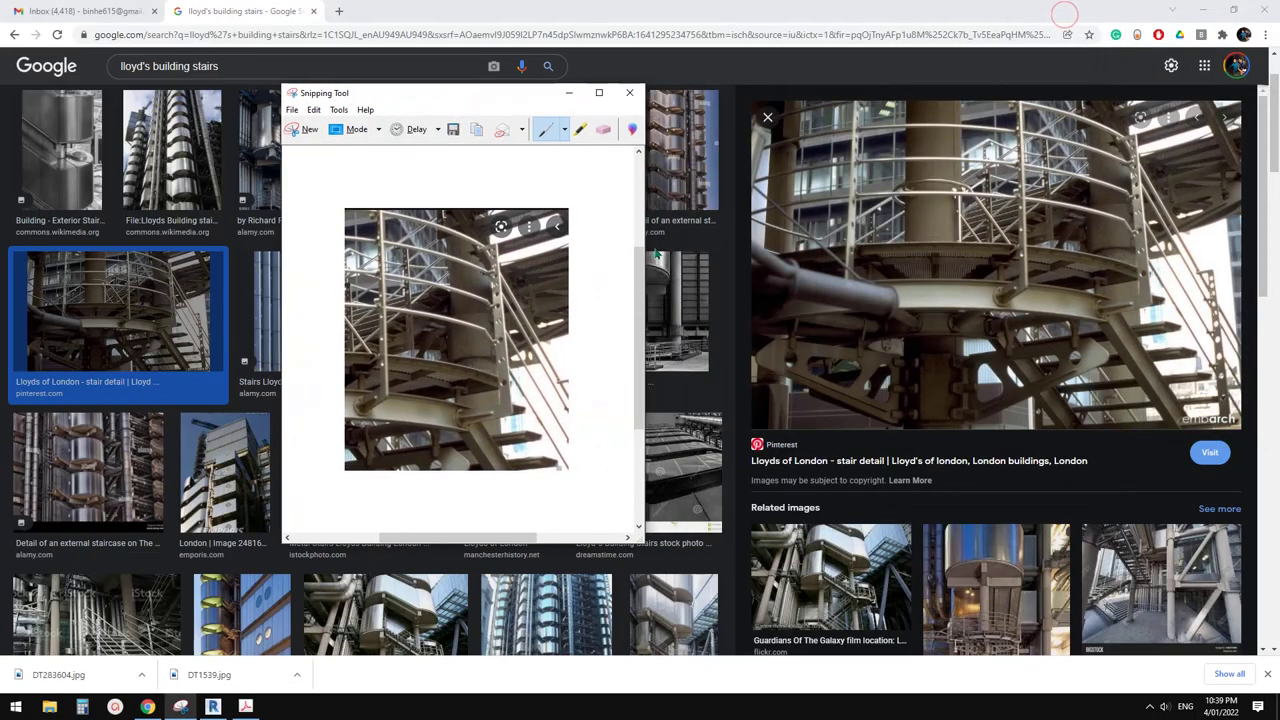
# Step: Widen the snip window and mark up the landing's end post with magenta arrows, an L-shaped outline and a separate vertical line beside the photo
pyautogui.moveTo(645, 298); pyautogui.dragTo(797, 308)
pyautogui.moveTo(583, 259)
pyautogui.mouseDown()
pyautogui.moveTo(517, 296)
pyautogui.moveTo(542, 291)
pyautogui.mouseUp()
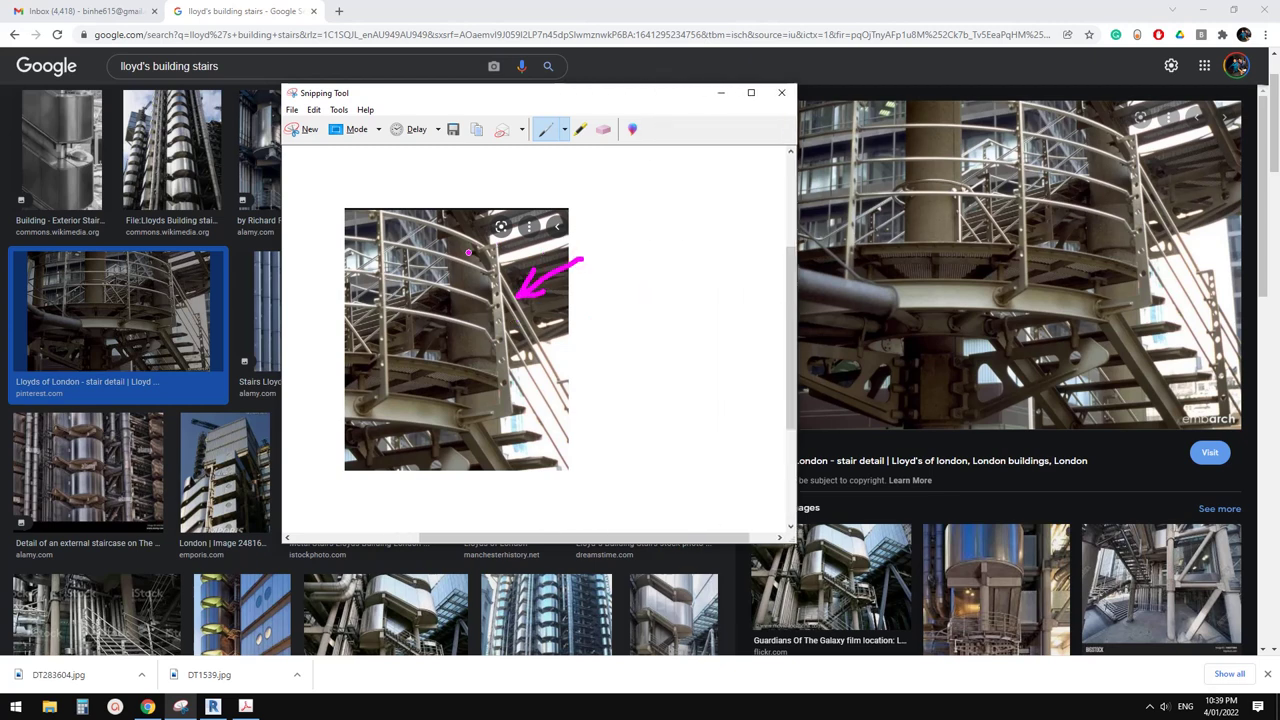
pyautogui.moveTo(652, 222); pyautogui.dragTo(649, 420)
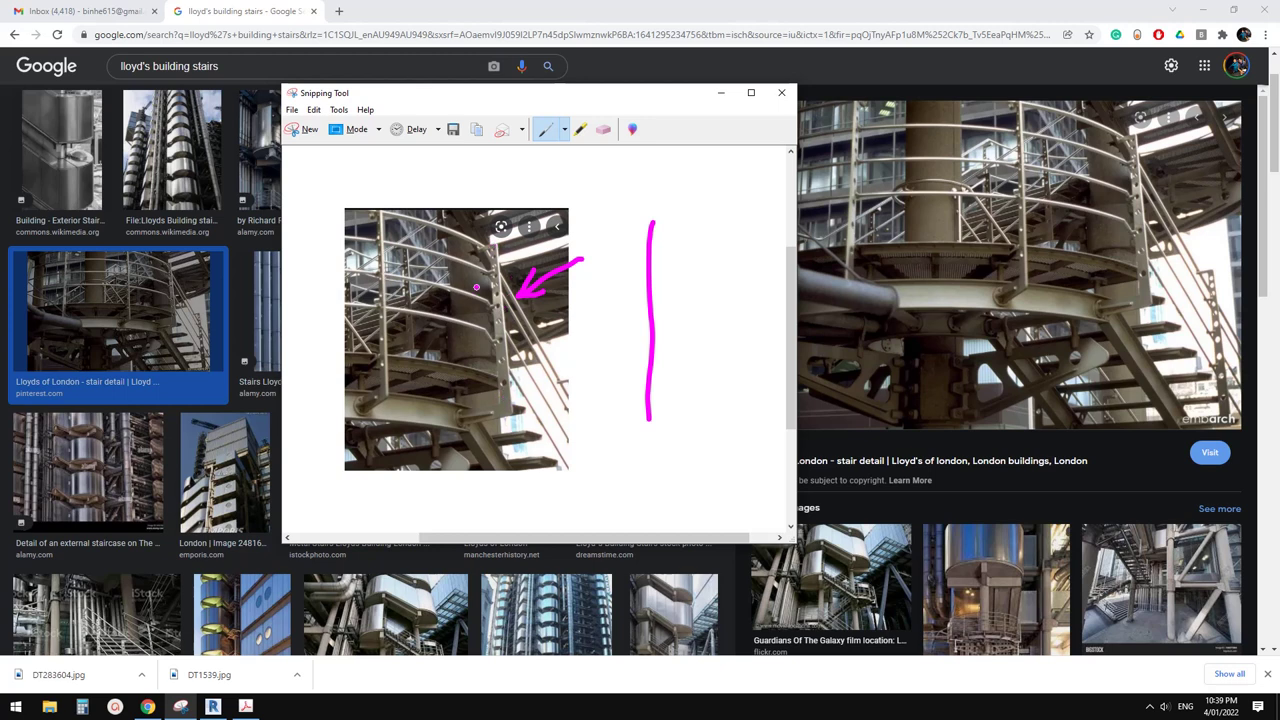
pyautogui.moveTo(446, 237); pyautogui.dragTo(463, 276)
pyautogui.moveTo(498, 258); pyautogui.dragTo(516, 410)
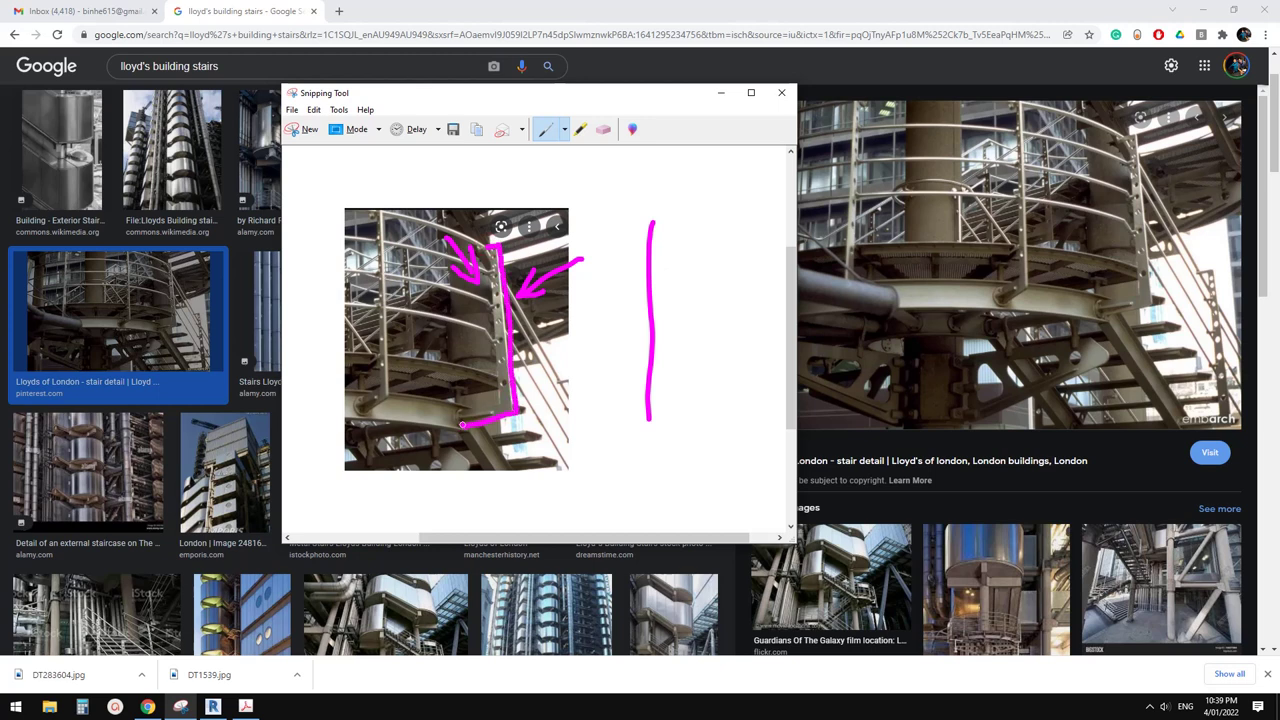
pyautogui.moveTo(497, 330); pyautogui.dragTo(494, 262)
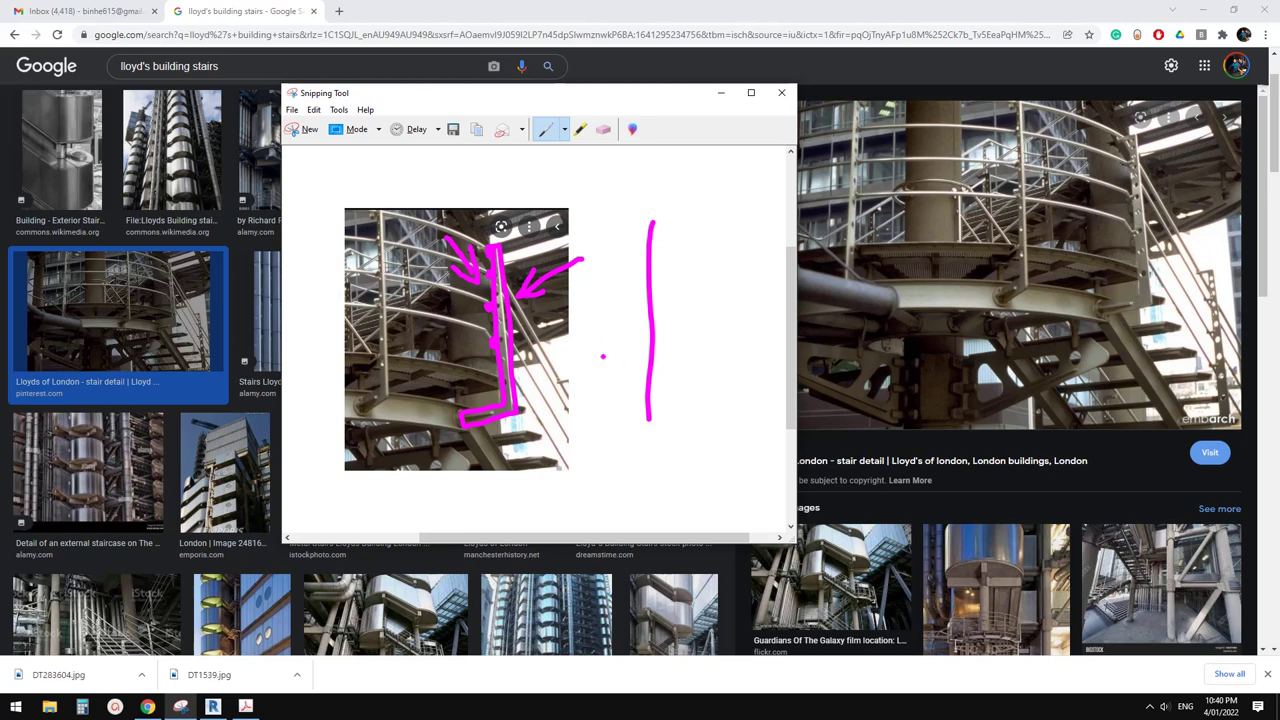
pyautogui.moveTo(429, 214); pyautogui.dragTo(474, 262)
# Step: Switch to Revit, return to the baluster family and open its Front elevation after comparing it with the Back elevation
pyautogui.click(212, 707)
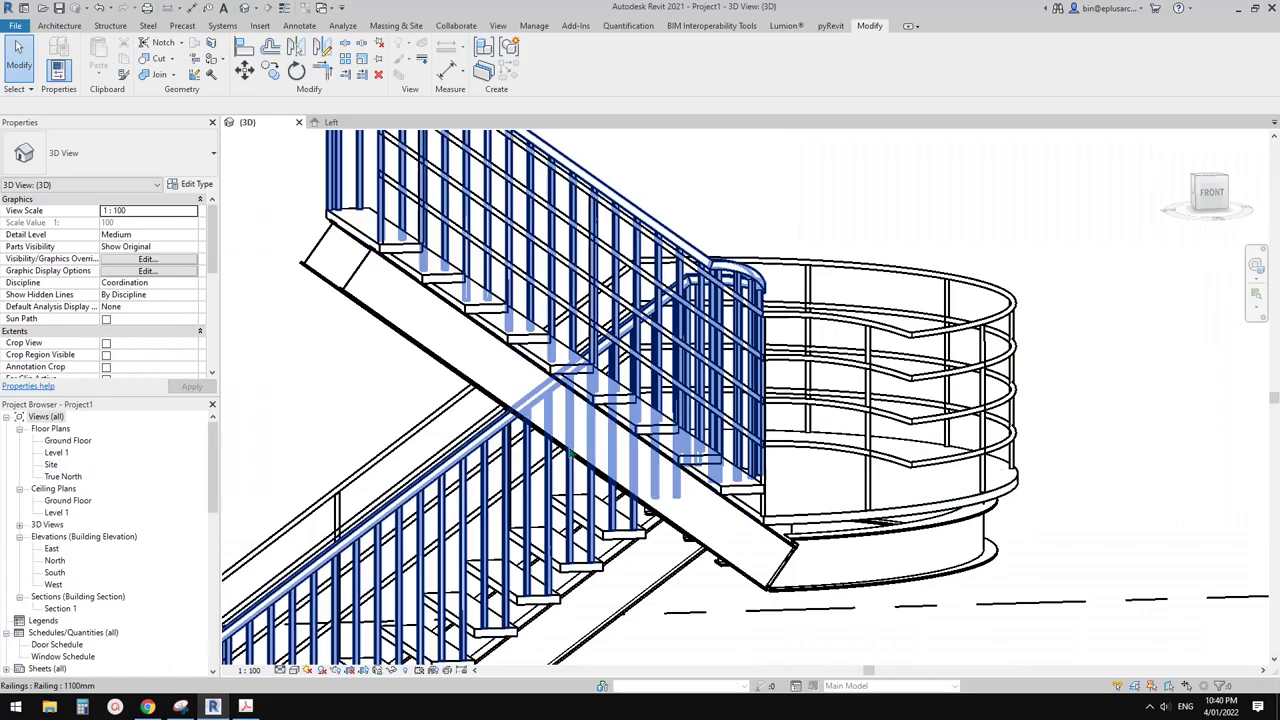
pyautogui.scroll(2, 424, 163)
pyautogui.click(334, 122)
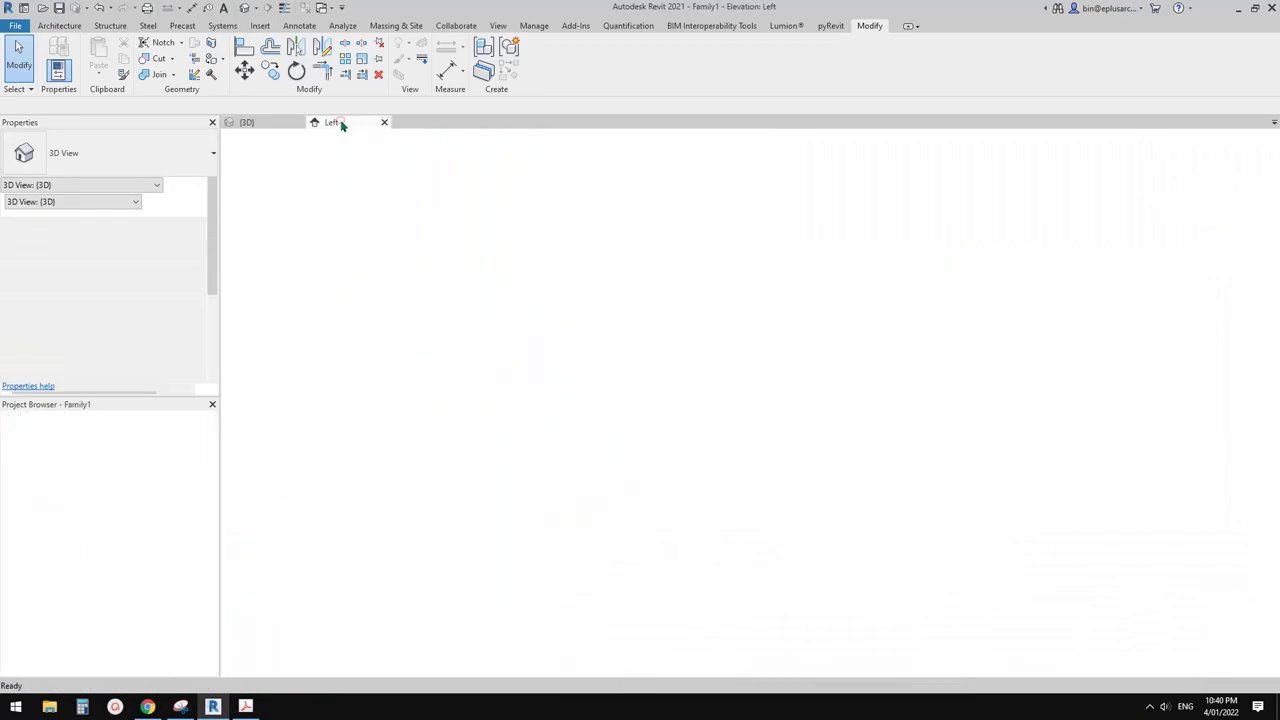
pyautogui.moveTo(618, 411); pyautogui.dragTo(619, 421, button='middle')
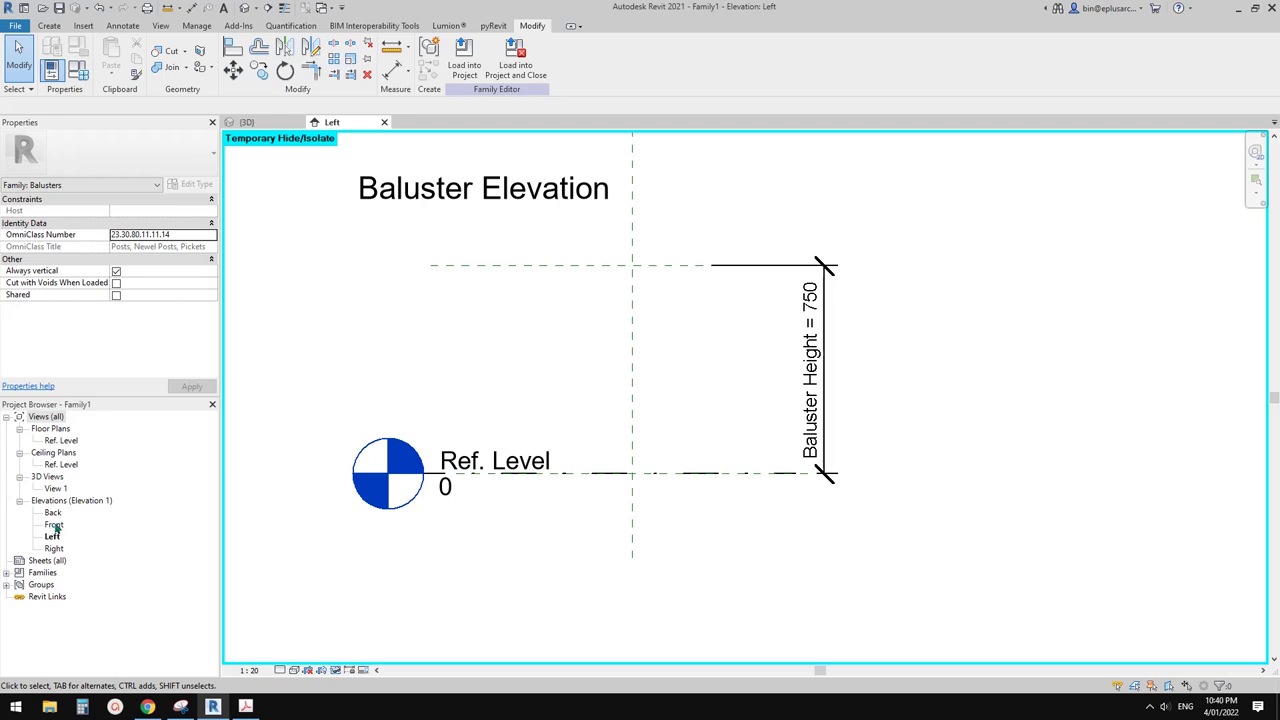
pyautogui.doubleClick(54, 525)
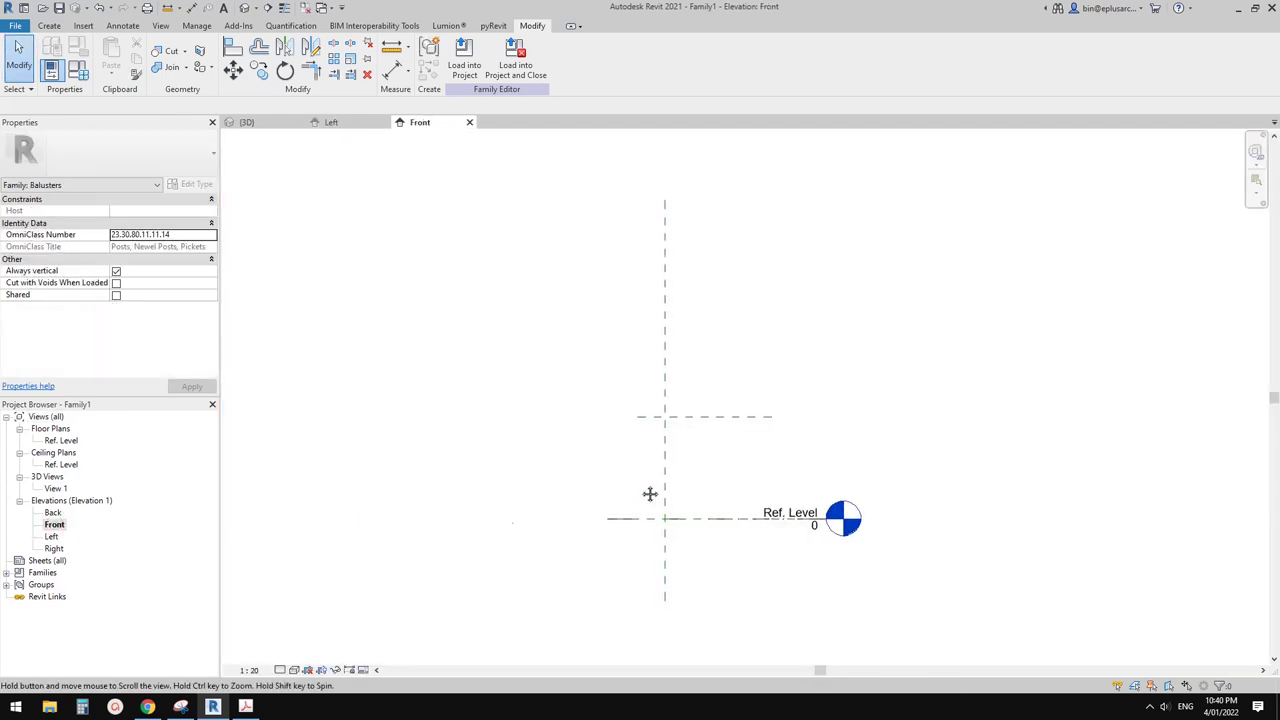
pyautogui.doubleClick(53, 512)
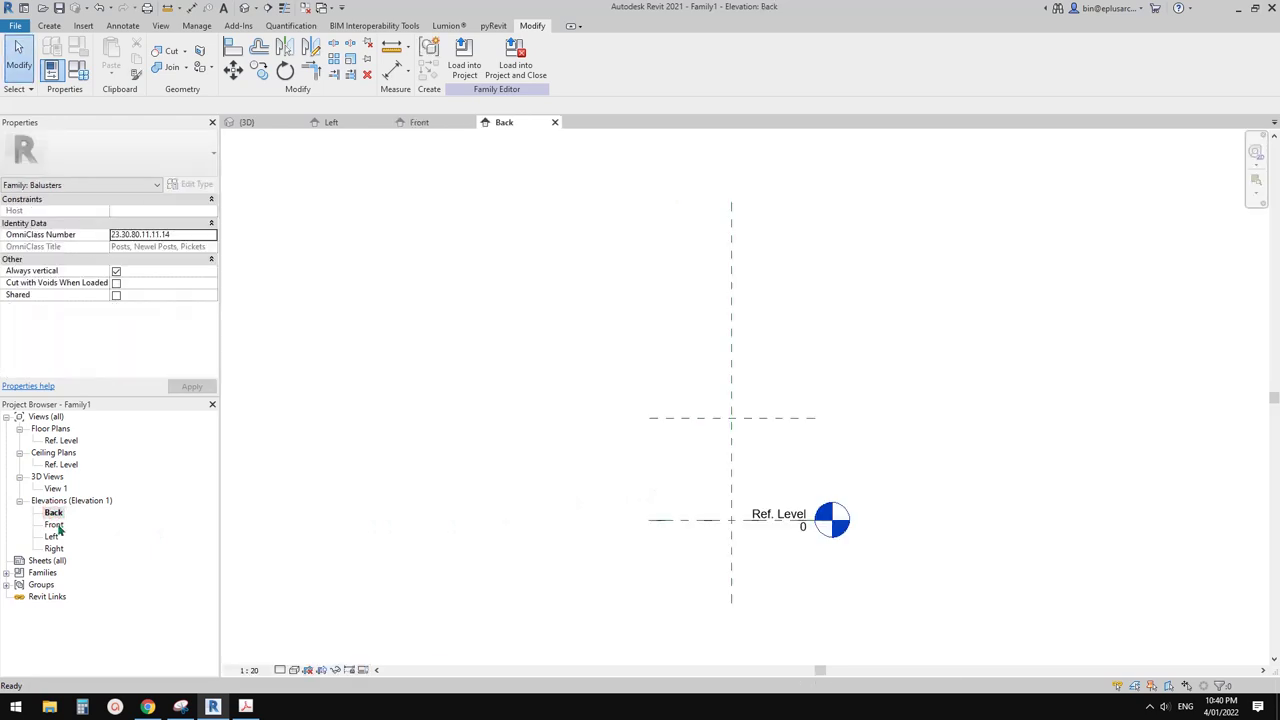
pyautogui.doubleClick(54, 525)
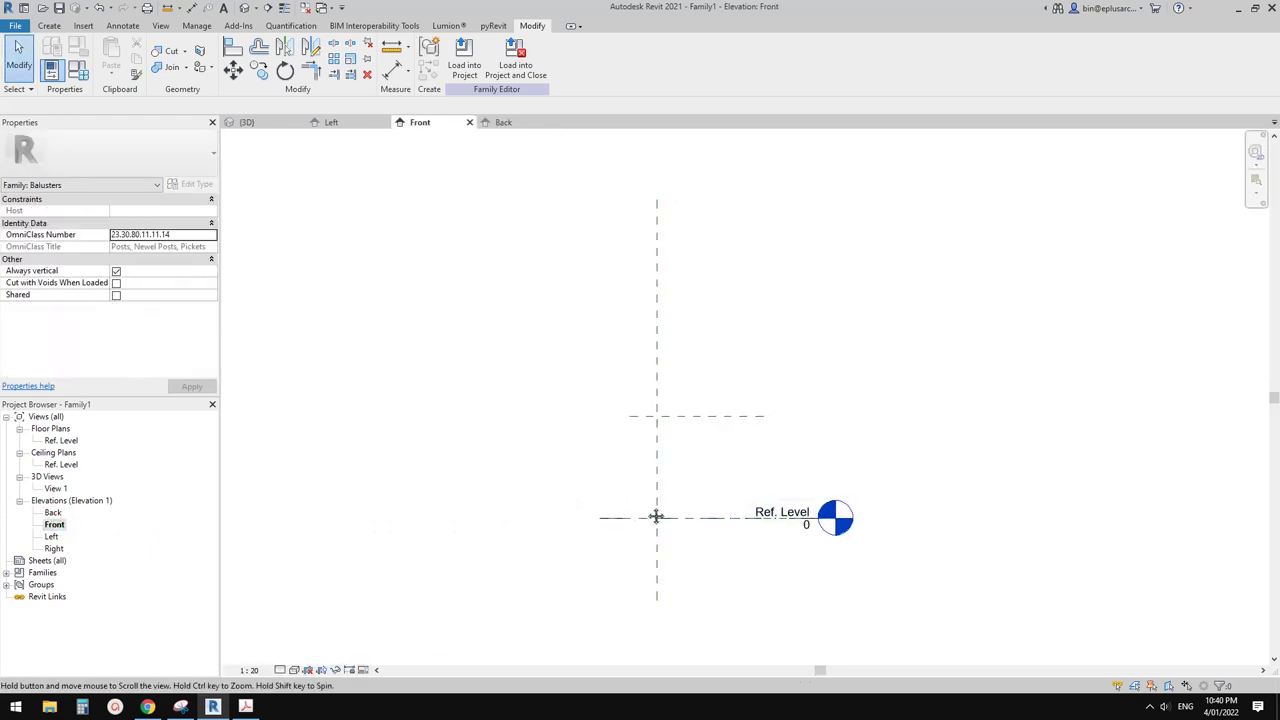
pyautogui.scroll(3, 645, 495)
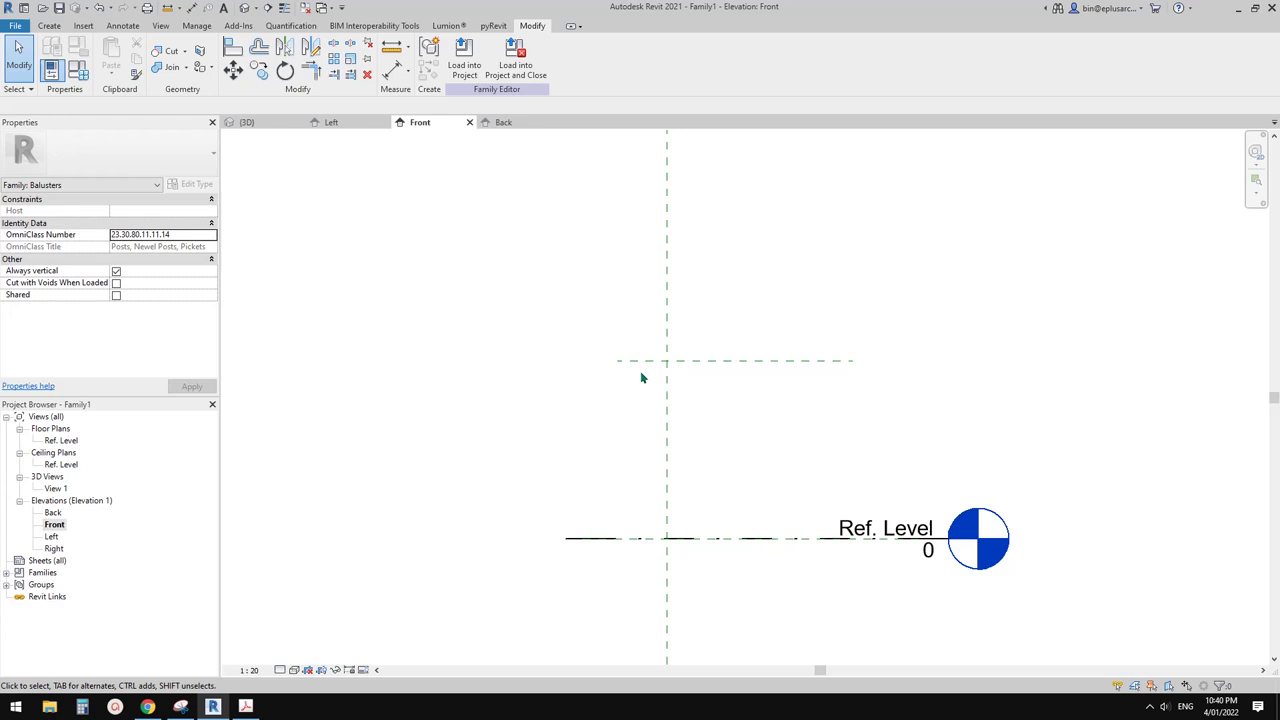
pyautogui.moveTo(621, 432); pyautogui.dragTo(628, 437, button='middle')
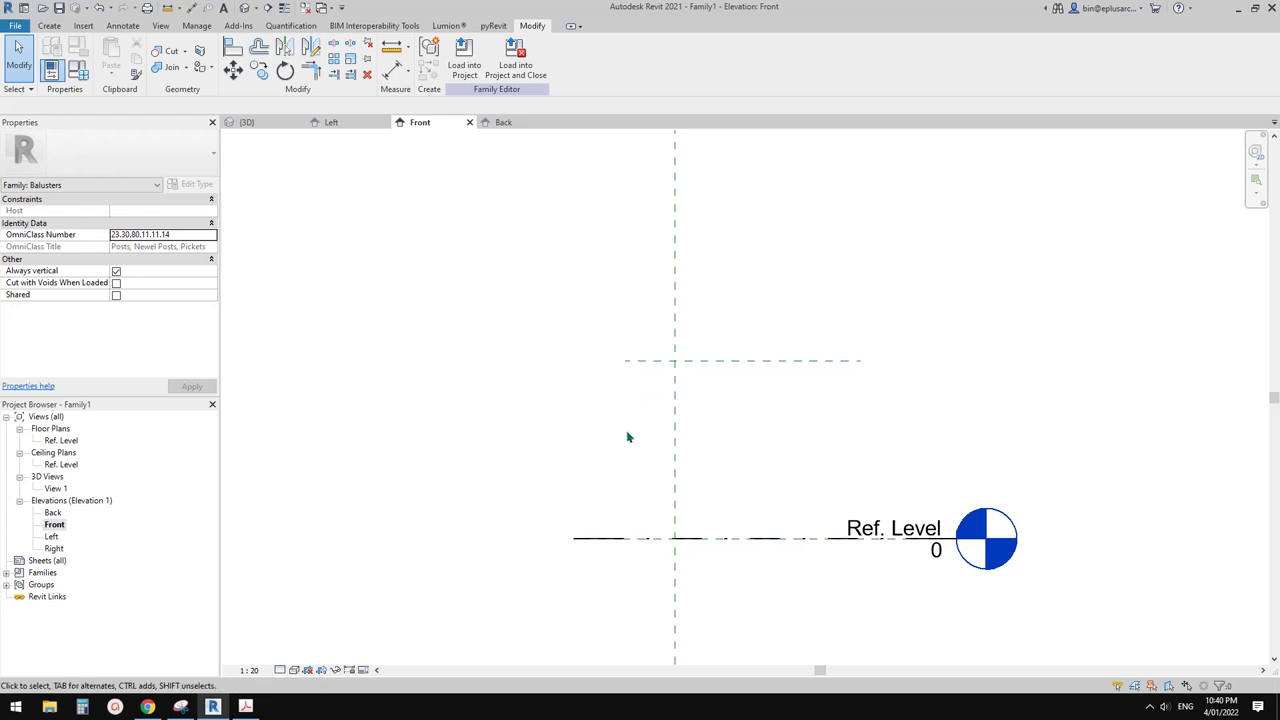
# Step: Capture the front elevation in Snipping Tool and sketch the L-shaped baluster outline with three rail brackets over it, then return to Revit
pyautogui.moveTo(640, 392); pyautogui.dragTo(609, 389, button='middle')
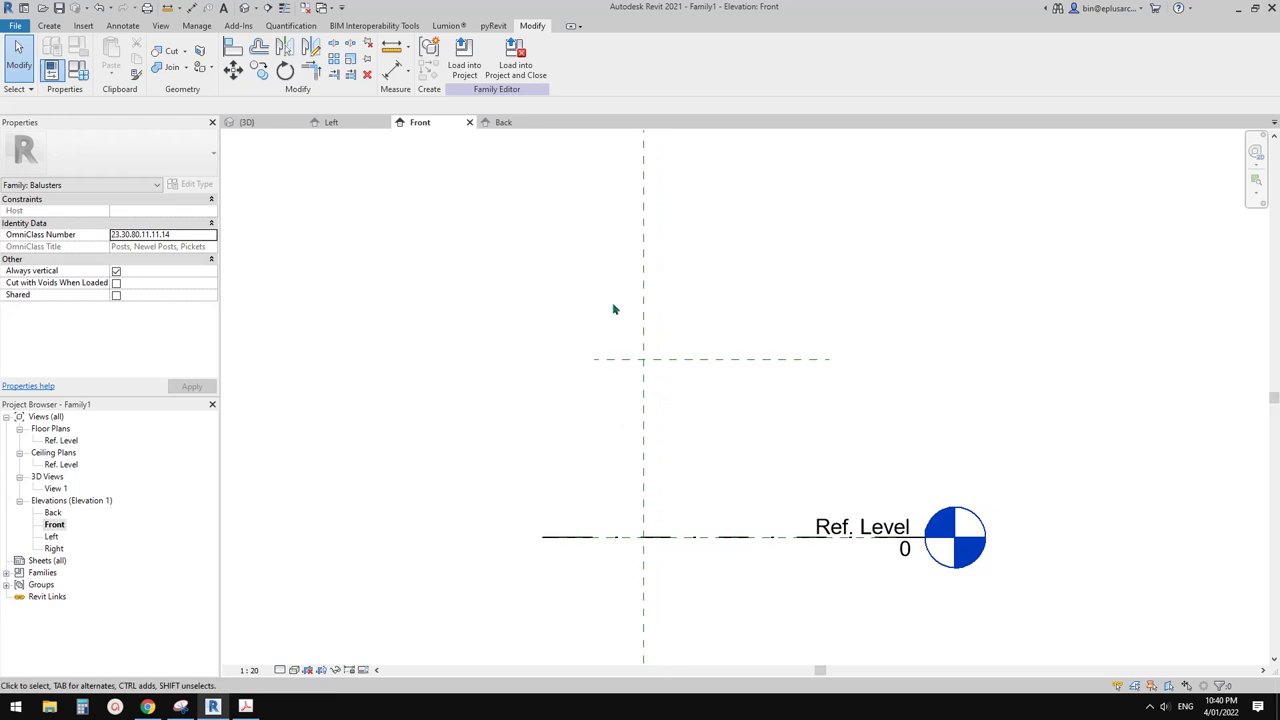
pyautogui.click(180, 707)
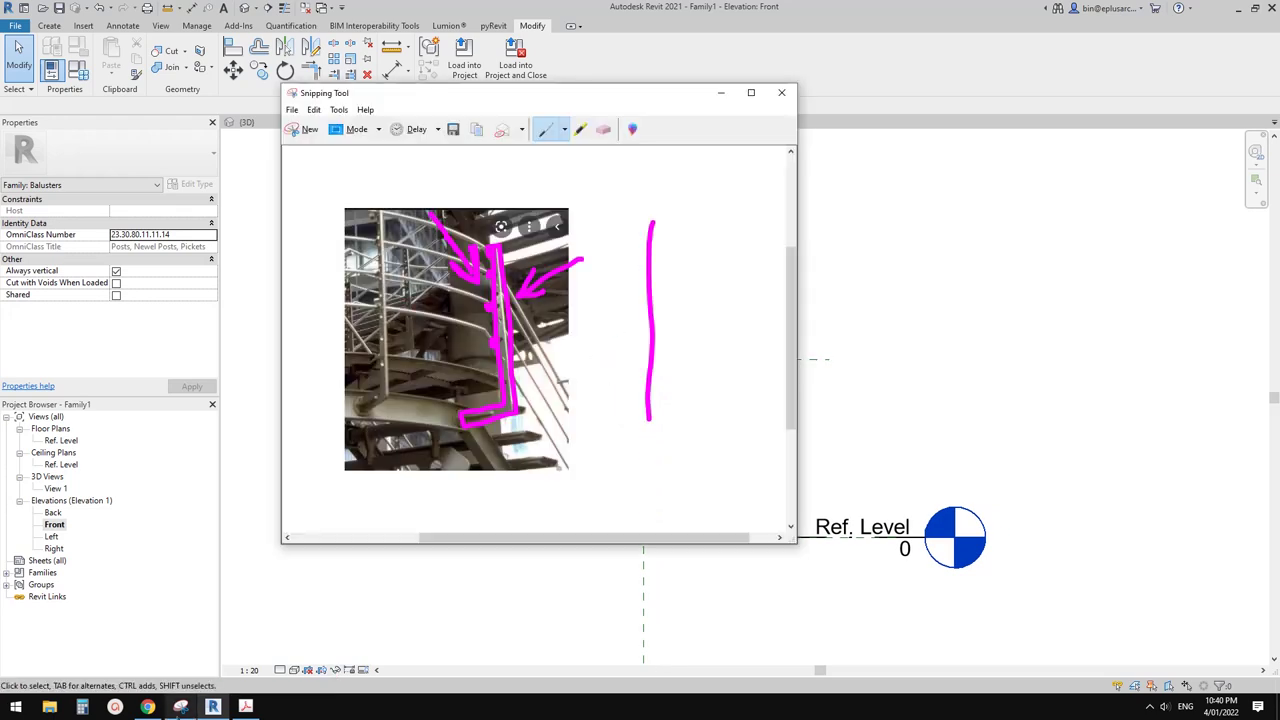
pyautogui.click(303, 129)
pyautogui.moveTo(545, 267); pyautogui.dragTo(851, 639)
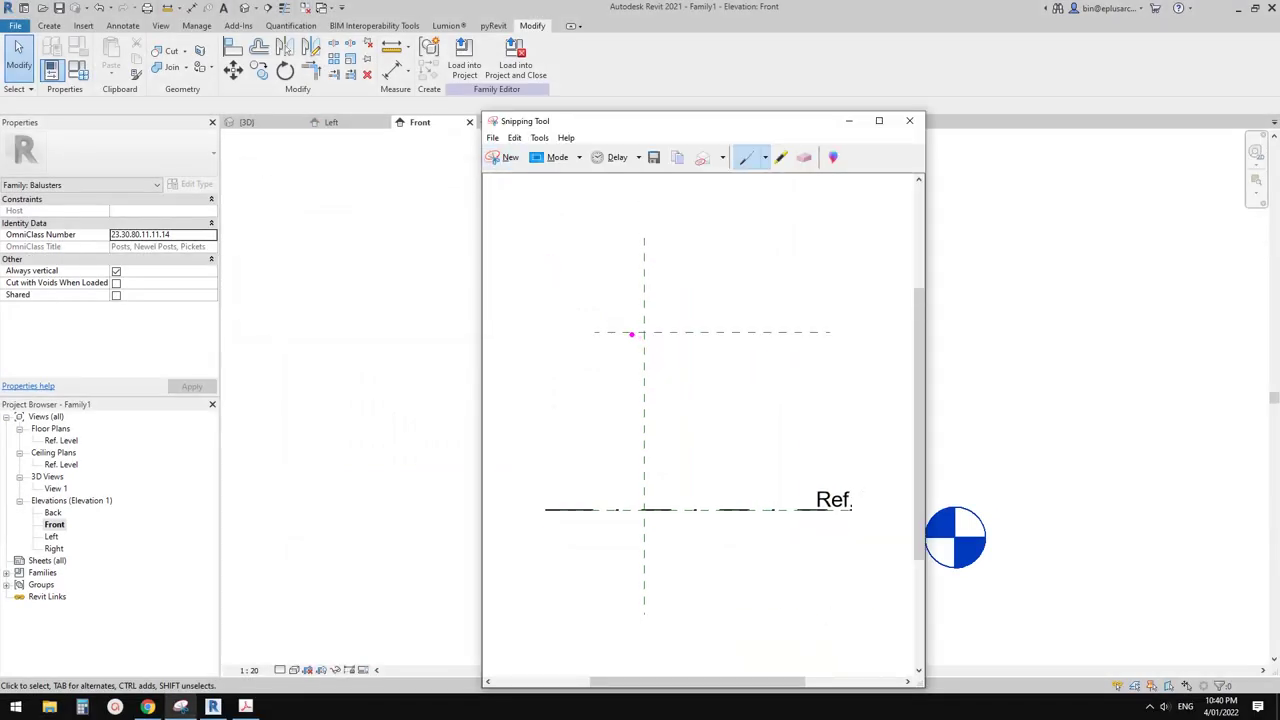
pyautogui.moveTo(637, 331)
pyautogui.mouseDown()
pyautogui.moveTo(622, 342)
pyautogui.moveTo(626, 526)
pyautogui.moveTo(689, 531)
pyautogui.moveTo(613, 552)
pyautogui.moveTo(610, 332)
pyautogui.moveTo(630, 374)
pyautogui.moveTo(628, 464)
pyautogui.mouseUp()
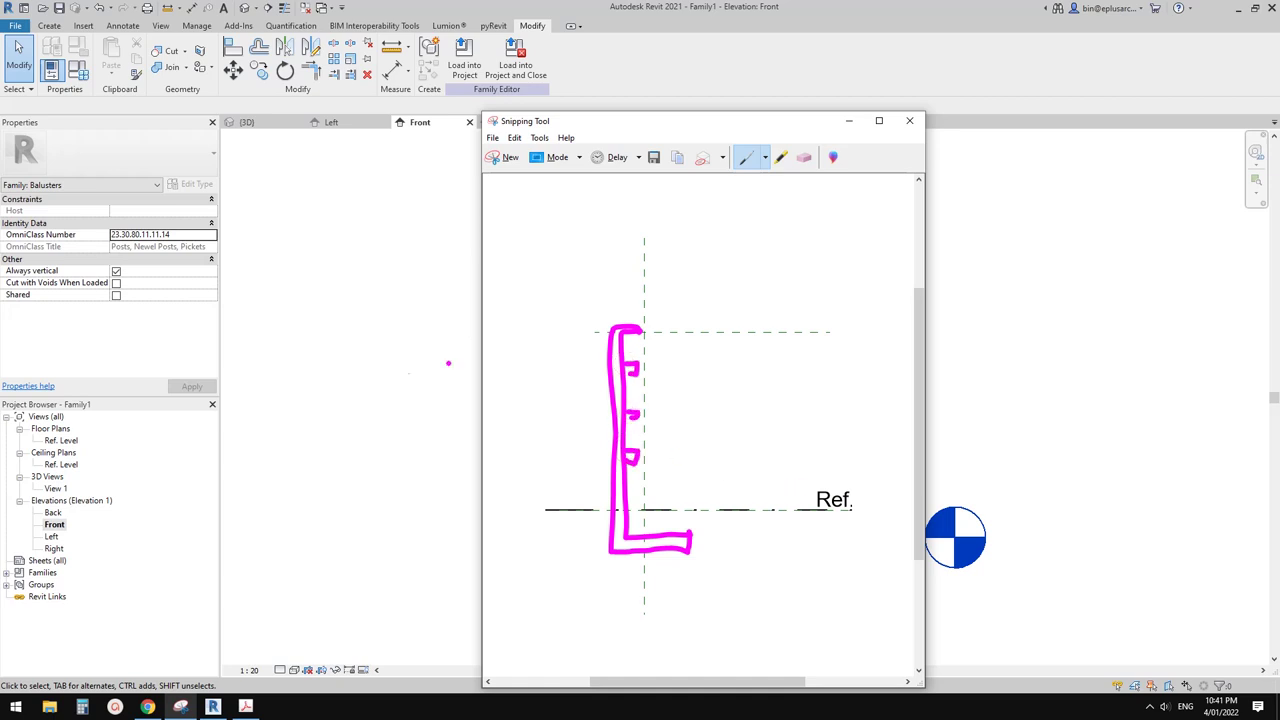
pyautogui.click(404, 367)
# Step: Start the Reference Plane command in the front elevation, checking the Lloyd's of London stair detail photo in Chrome before returning to Revit
pyautogui.scroll(1, 650, 405)
pyautogui.moveTo(672, 418); pyautogui.dragTo(639, 398, button='middle')
pyautogui.press('r')
pyautogui.press('p')
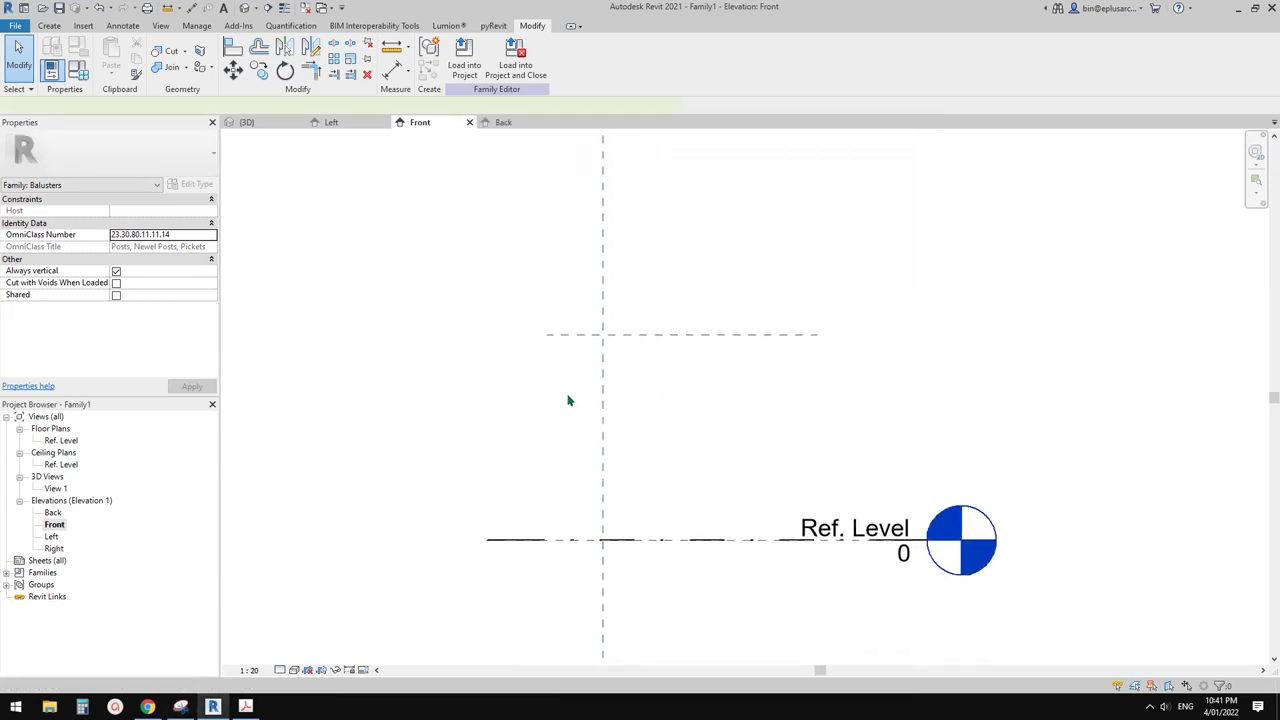
pyautogui.press('r')
pyautogui.press('p')
pyautogui.moveTo(596, 508); pyautogui.dragTo(593, 473, button='middle')
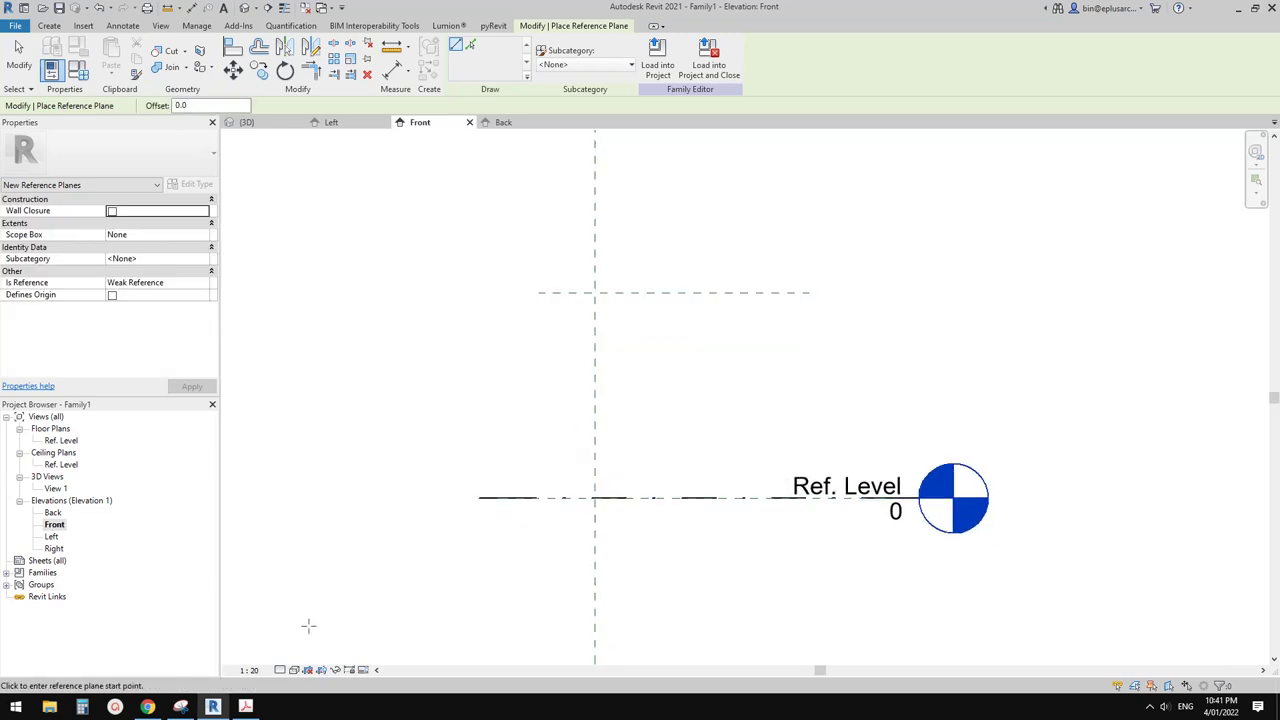
pyautogui.click(148, 706)
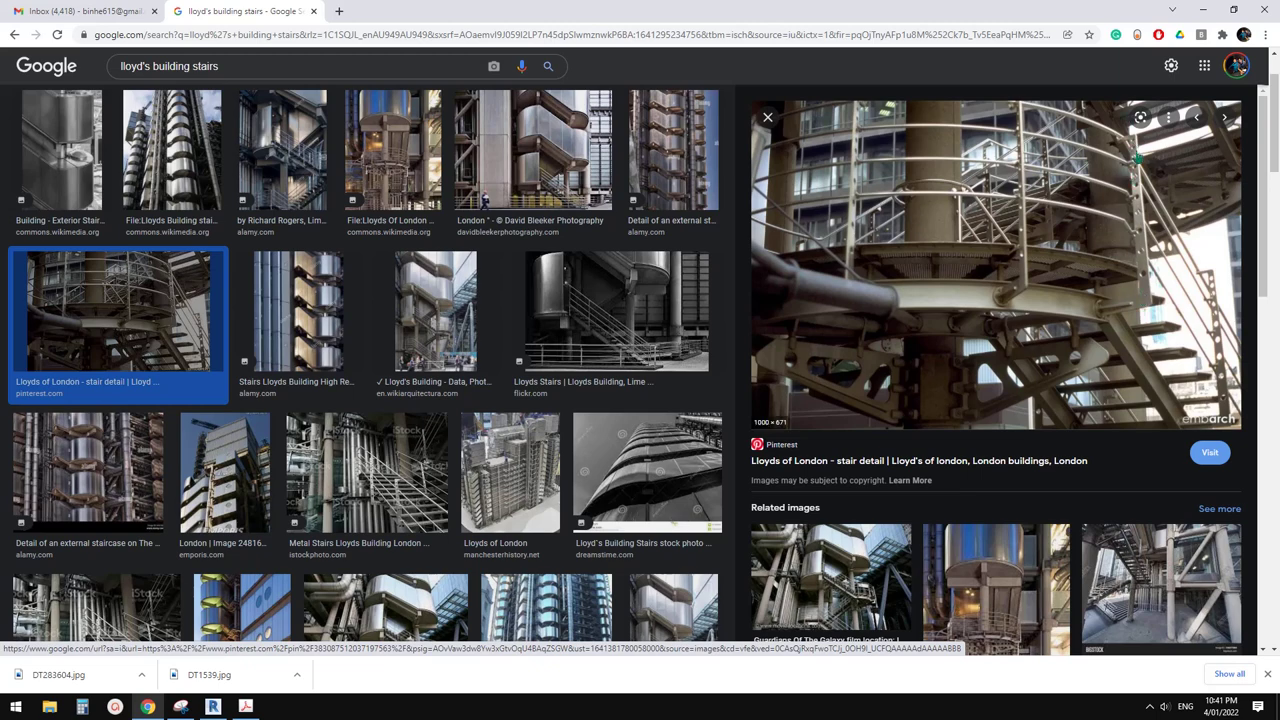
pyautogui.click(212, 706)
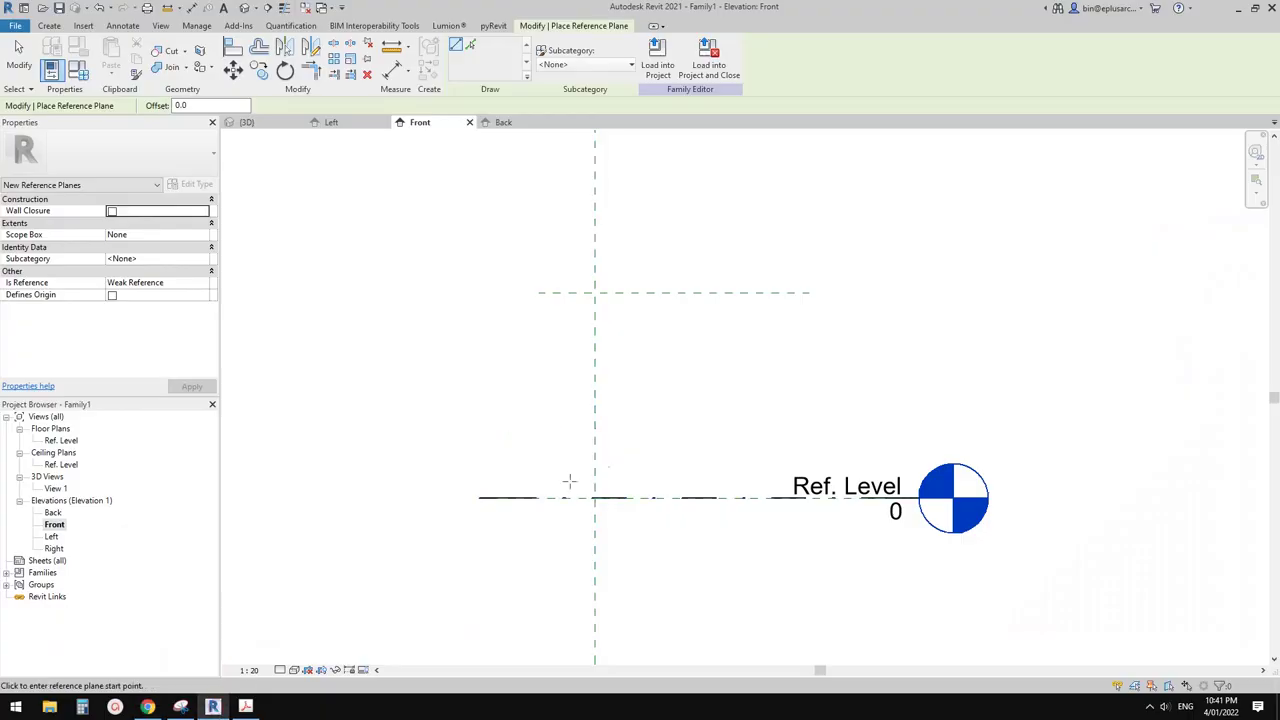
# Step: Draw vertical reference planes just left of and about 310 mm right of the centre plane, plus a horizontal one about 217 mm below Ref. Level
pyautogui.click(562, 224)
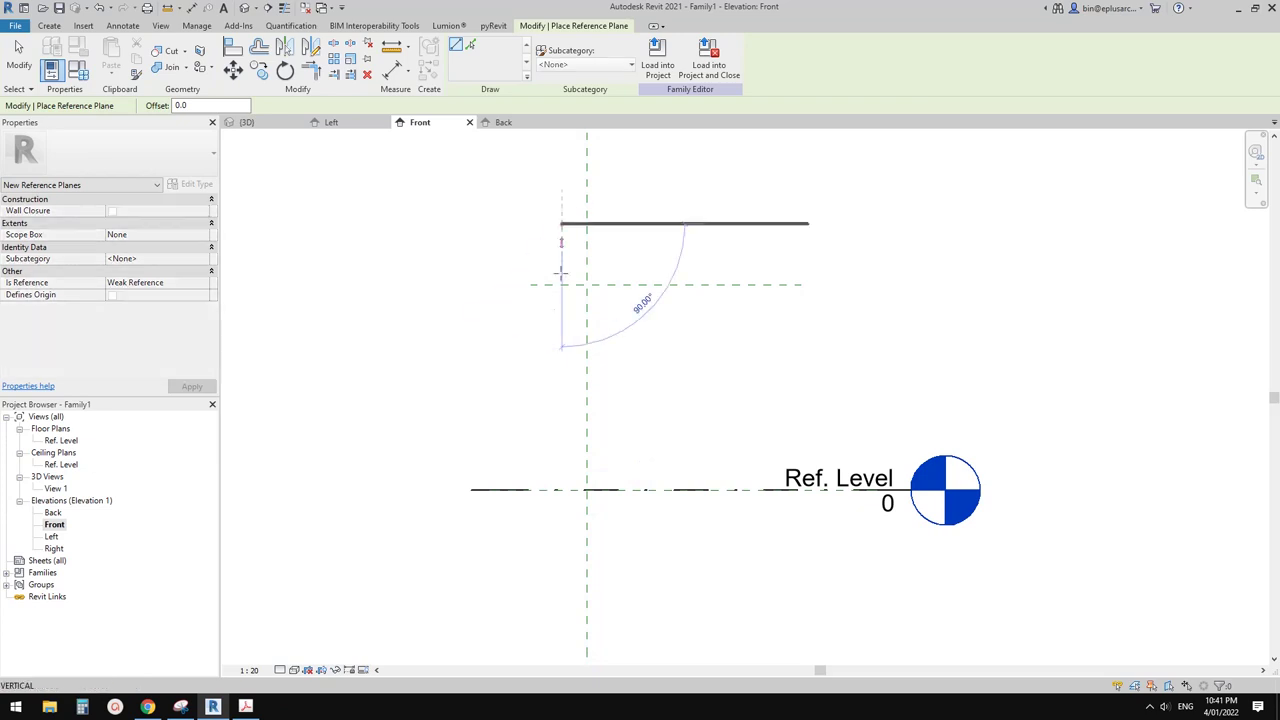
pyautogui.click(558, 537)
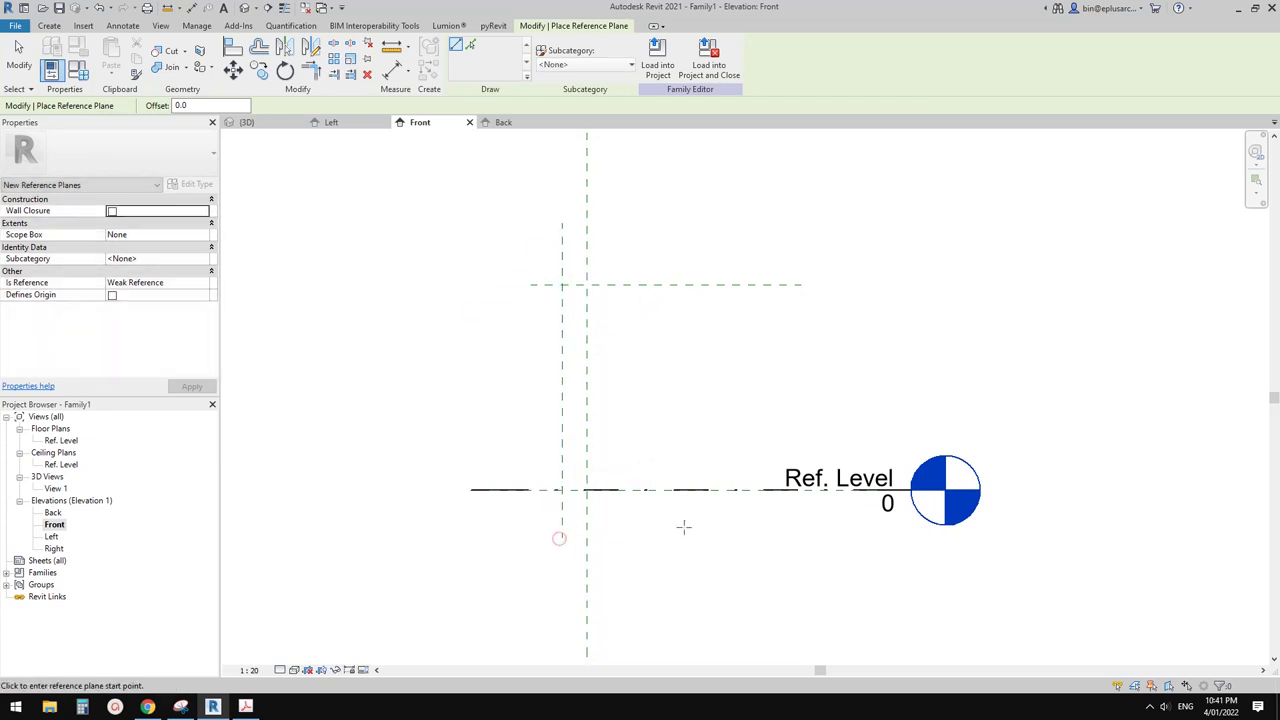
pyautogui.click(671, 591)
pyautogui.click(672, 474)
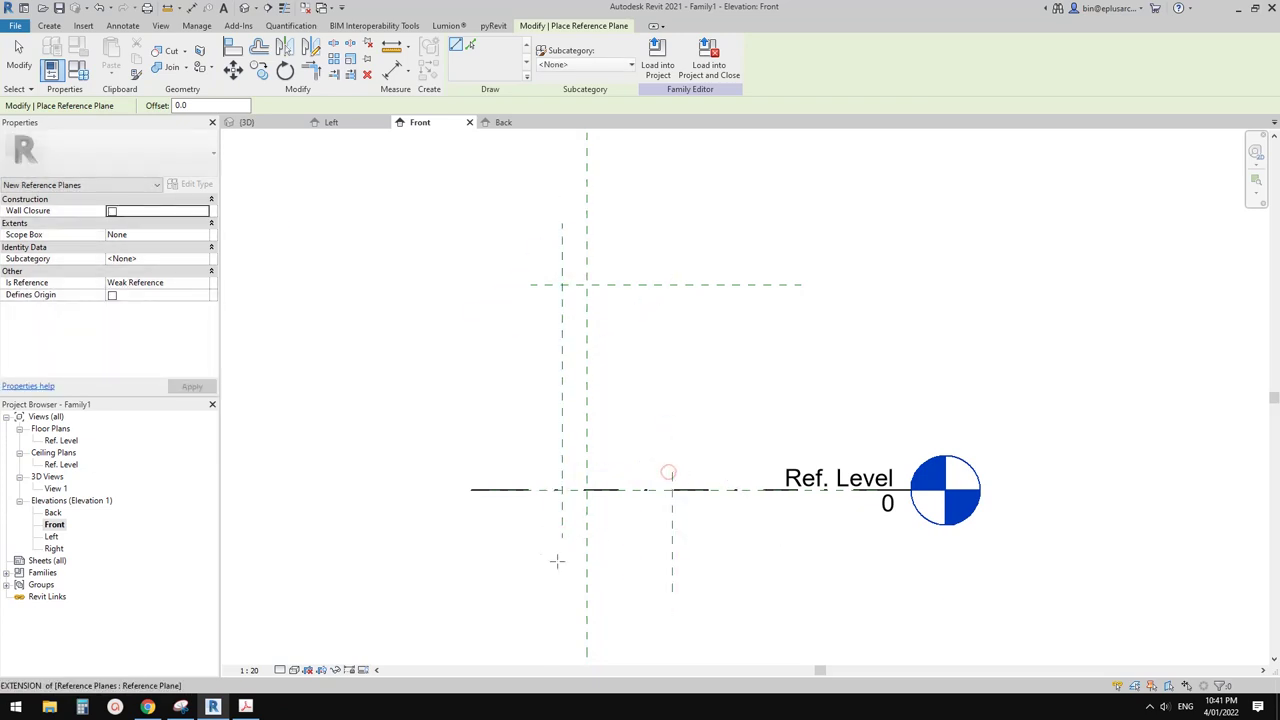
pyautogui.click(487, 548)
pyautogui.click(700, 548)
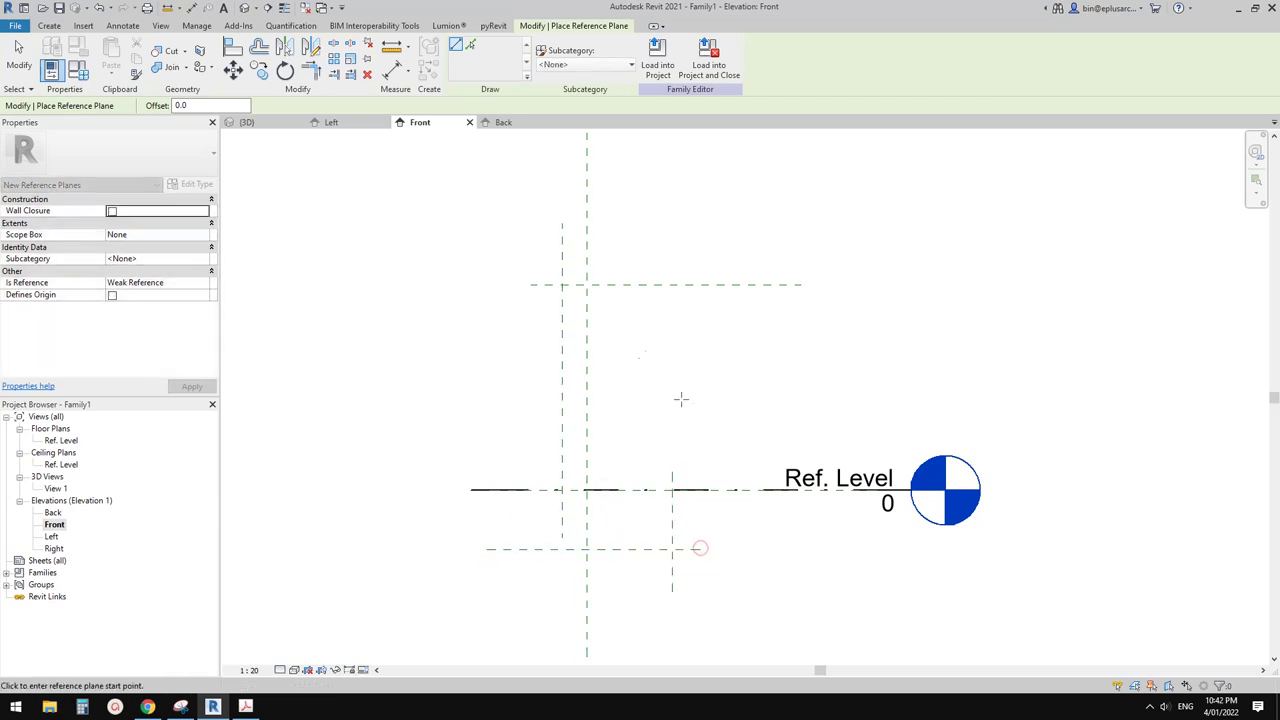
# Step: Draw three short horizontal reference planes below the Top plane, at successive spacings of about 139, 220 and 180 mm
pyautogui.click(535, 322)
pyautogui.click(618, 322)
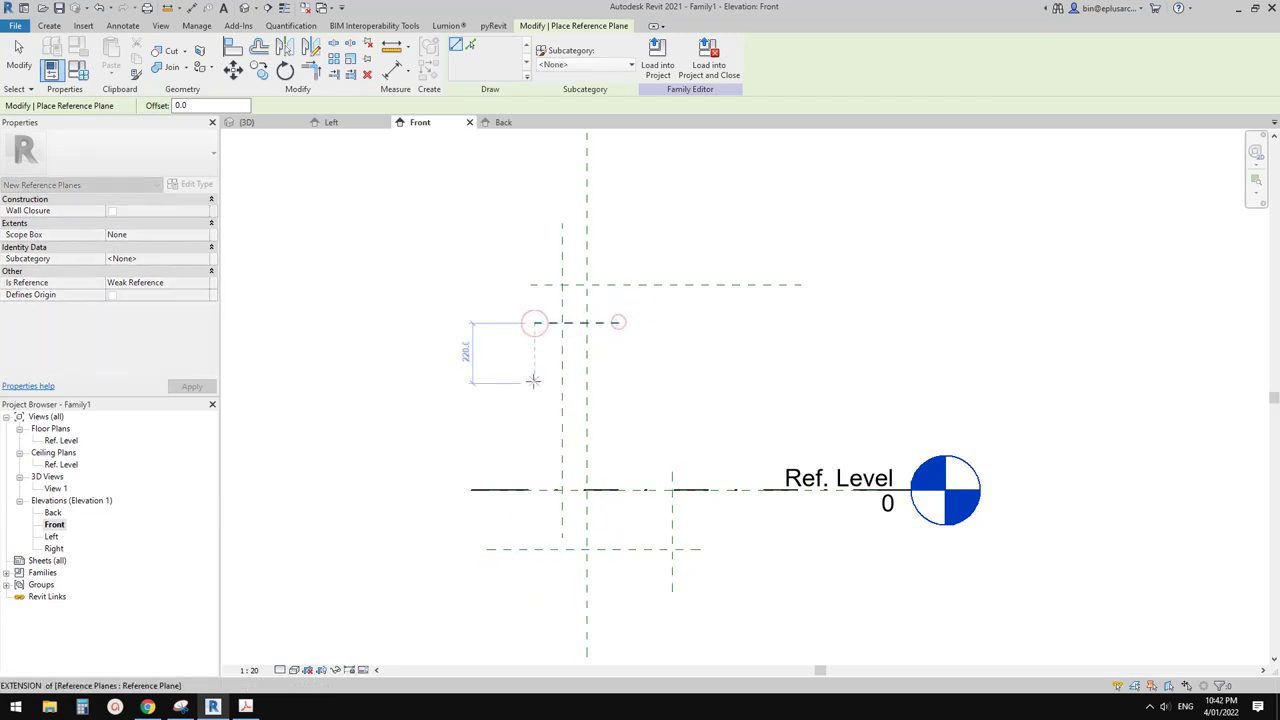
pyautogui.click(535, 383)
pyautogui.click(618, 383)
pyautogui.click(535, 434)
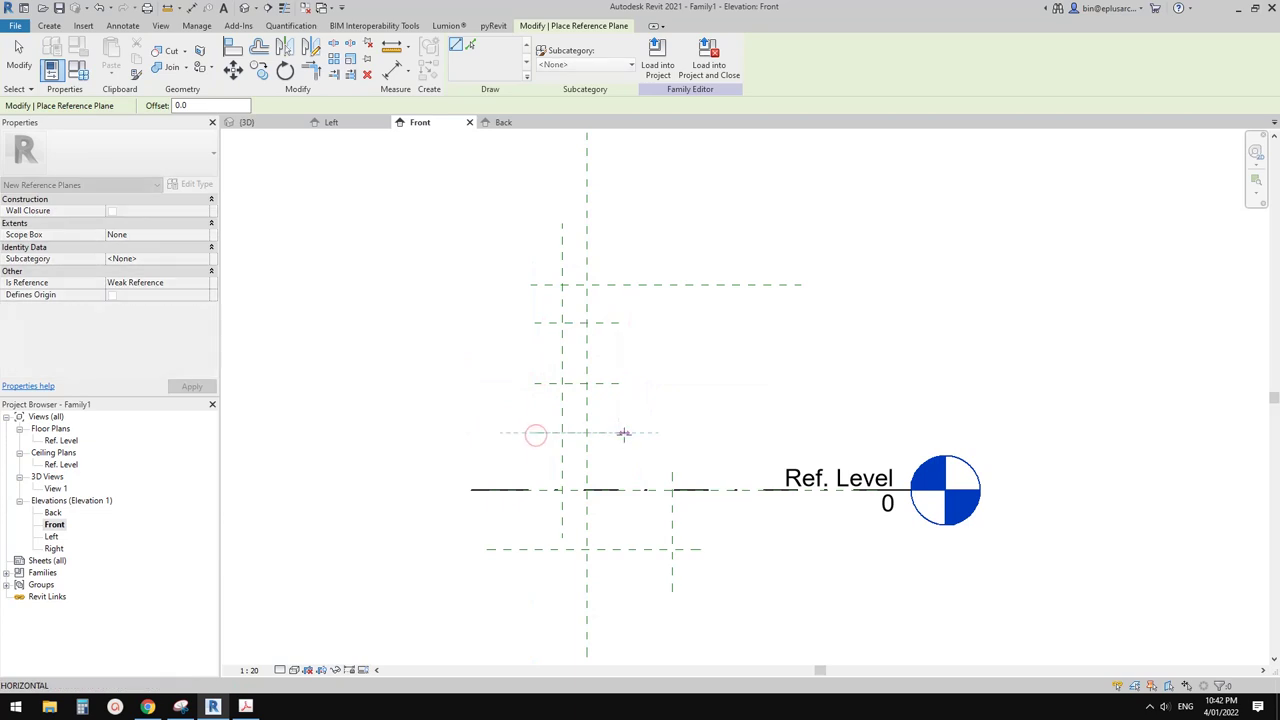
pyautogui.click(623, 434)
pyautogui.press('Escape')
pyautogui.press('Escape')
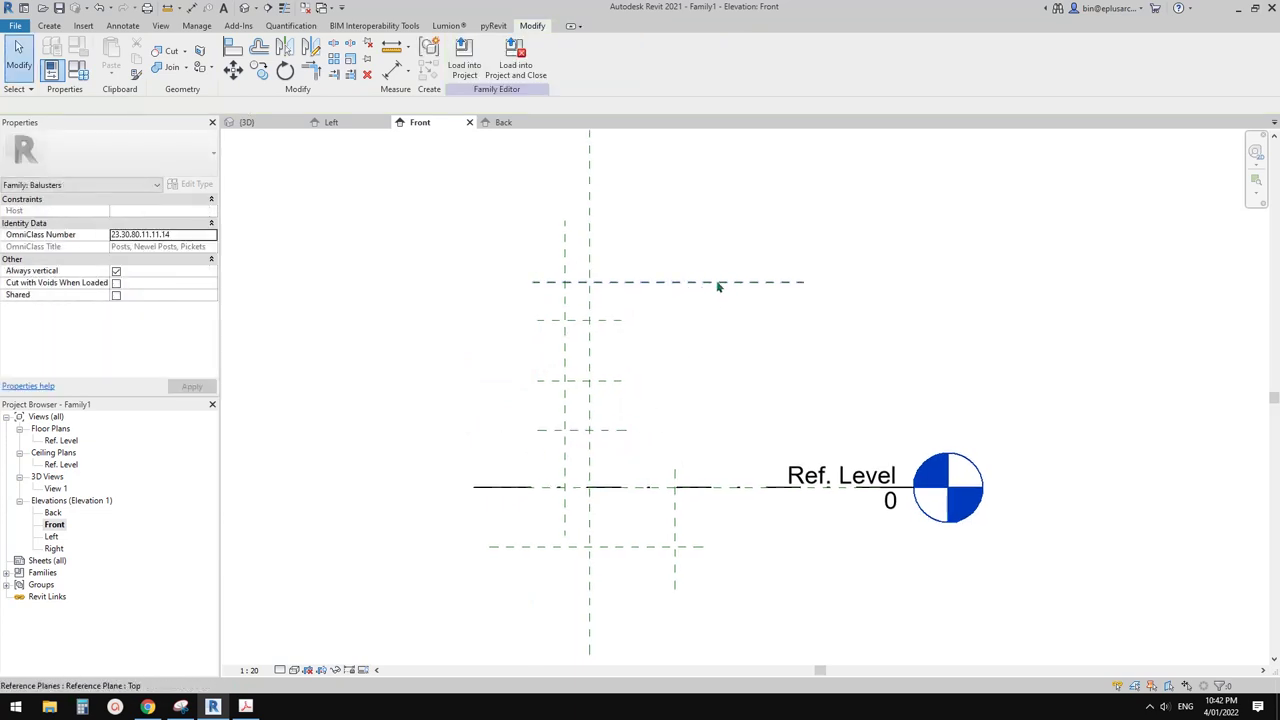
# Step: Dimension the horizontal planes from Top down to Ref. Level in one aligned chain and make their spacing equal
pyautogui.press('d')
pyautogui.press('i')
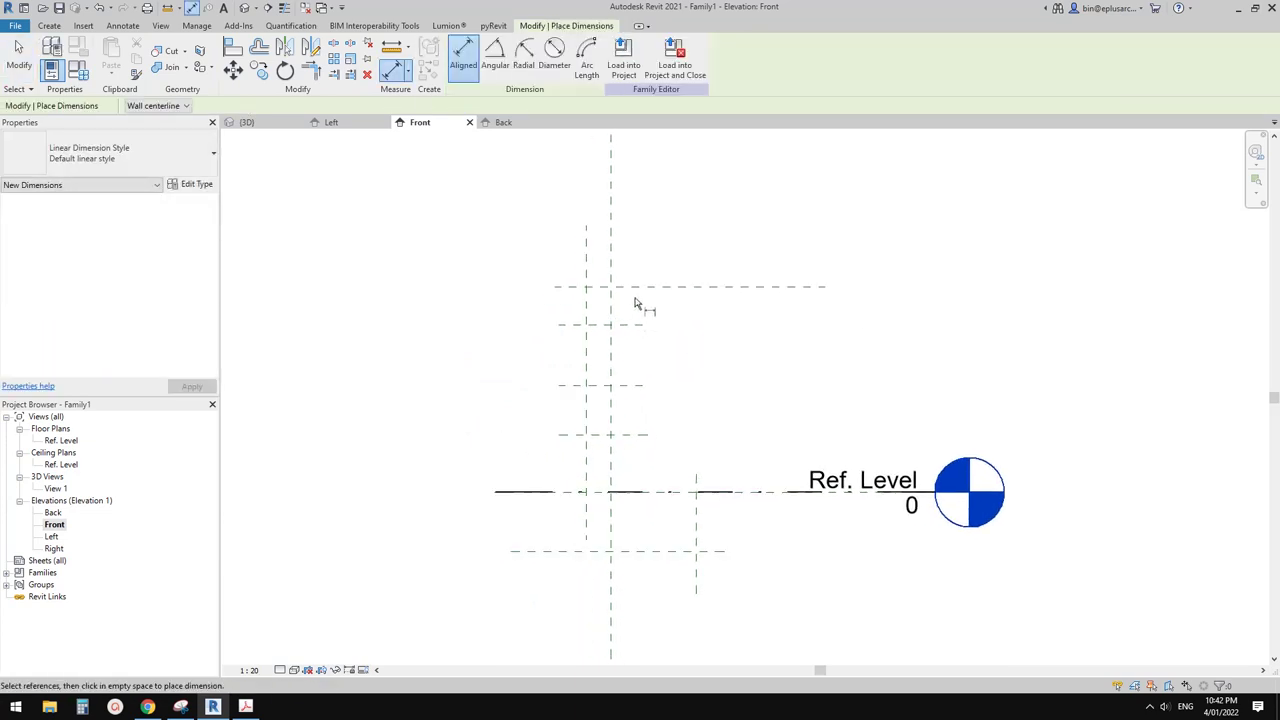
pyautogui.click(640, 287)
pyautogui.click(638, 324)
pyautogui.click(635, 385)
pyautogui.click(640, 434)
pyautogui.scroll(4, 640, 445)
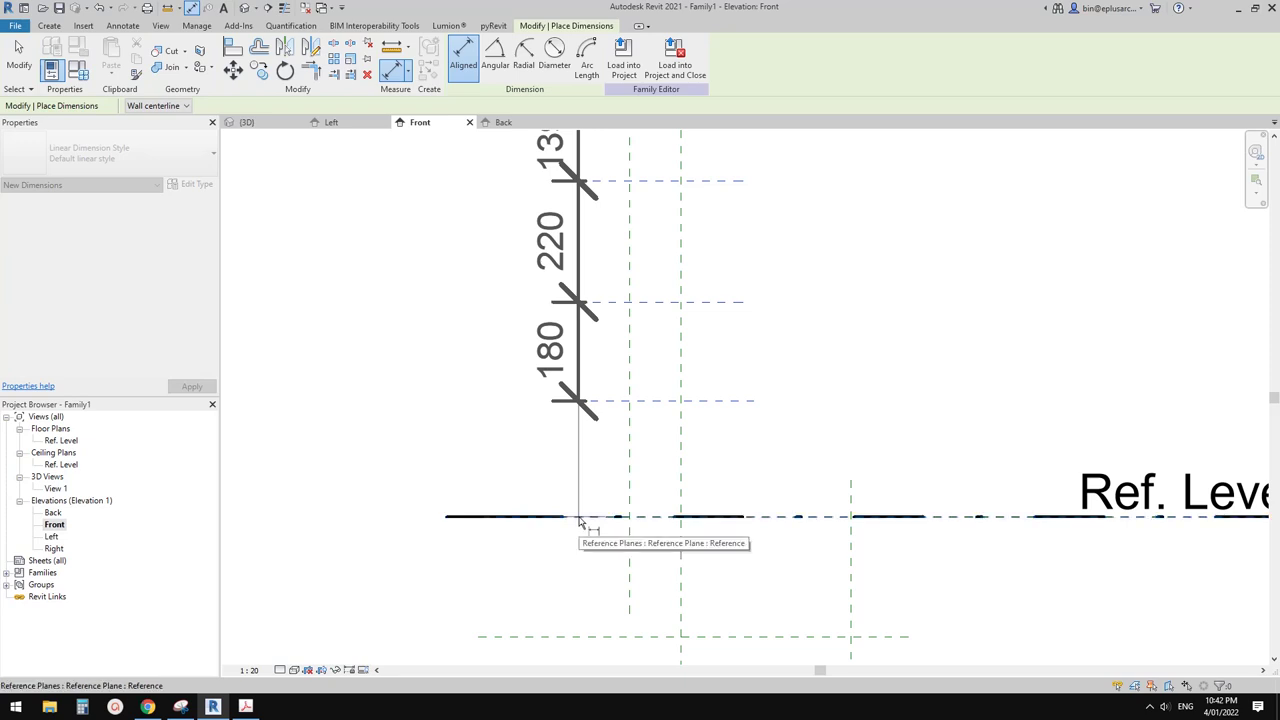
pyautogui.click(580, 519)
pyautogui.scroll(-3, 680, 520)
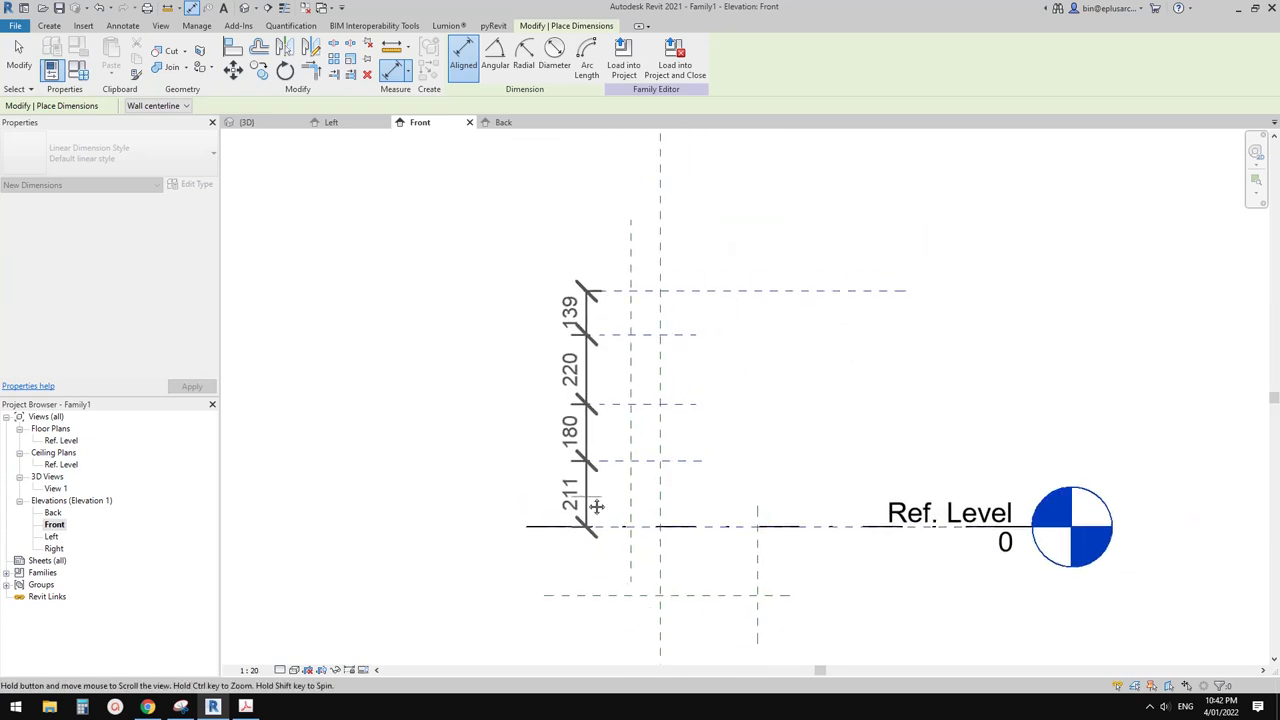
pyautogui.click(500, 428)
pyautogui.click(576, 406)
pyautogui.press('Escape')
# Step: Move the left vertical reference plane closer to the centre plane, to about 60 mm away
pyautogui.scroll(1, 654, 380)
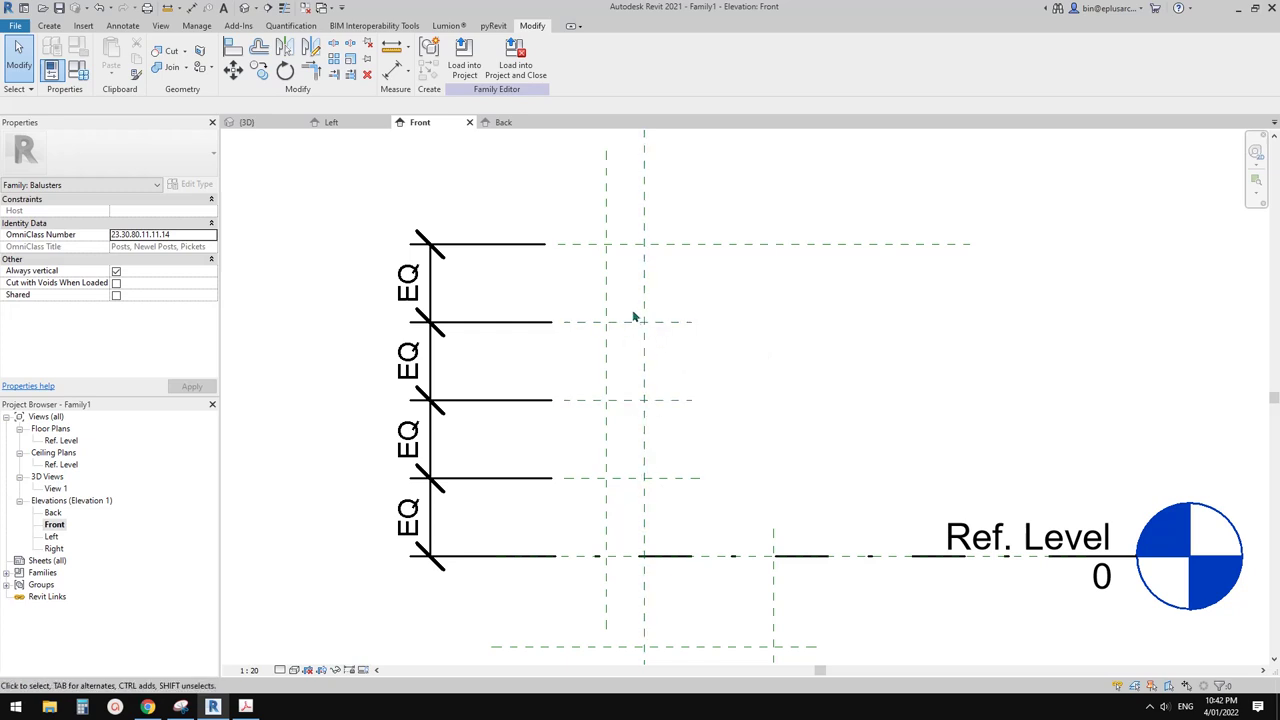
pyautogui.scroll(-2, 645, 315)
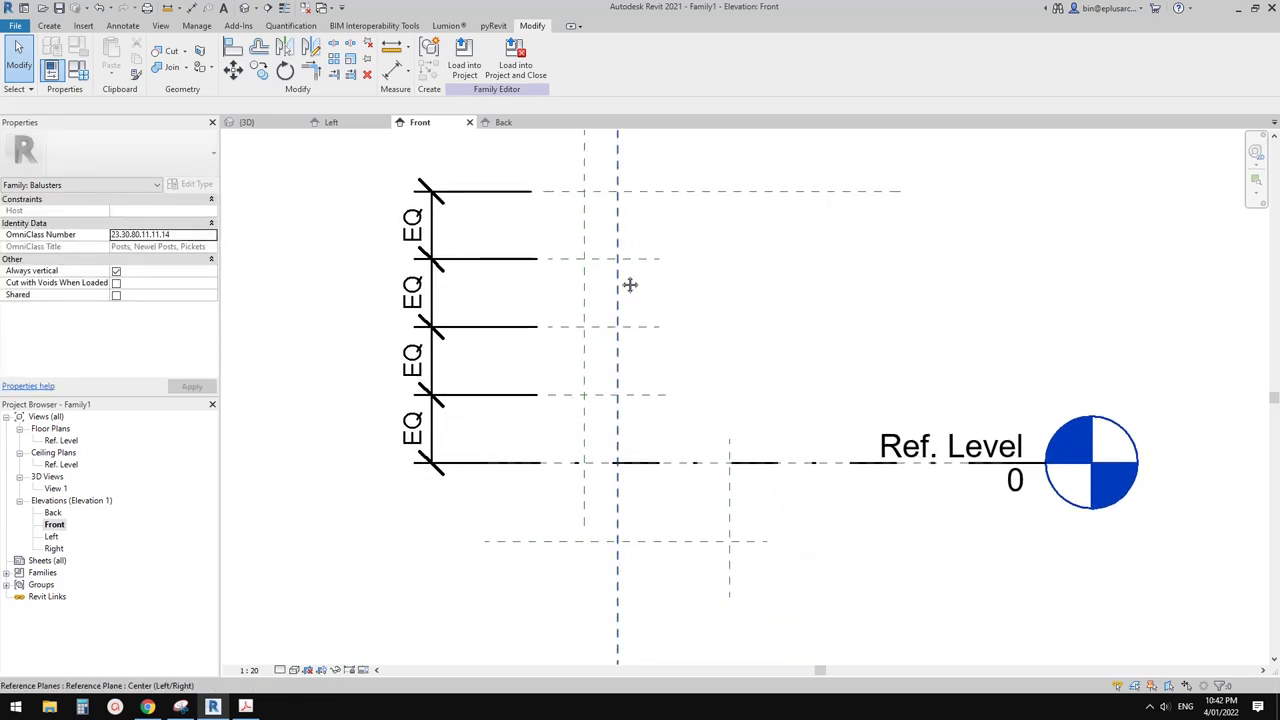
pyautogui.moveTo(624, 274); pyautogui.dragTo(664, 286, button='middle')
pyautogui.moveTo(608, 290); pyautogui.dragTo(620, 295)
pyautogui.moveTo(704, 306); pyautogui.dragTo(691, 315, button='middle')
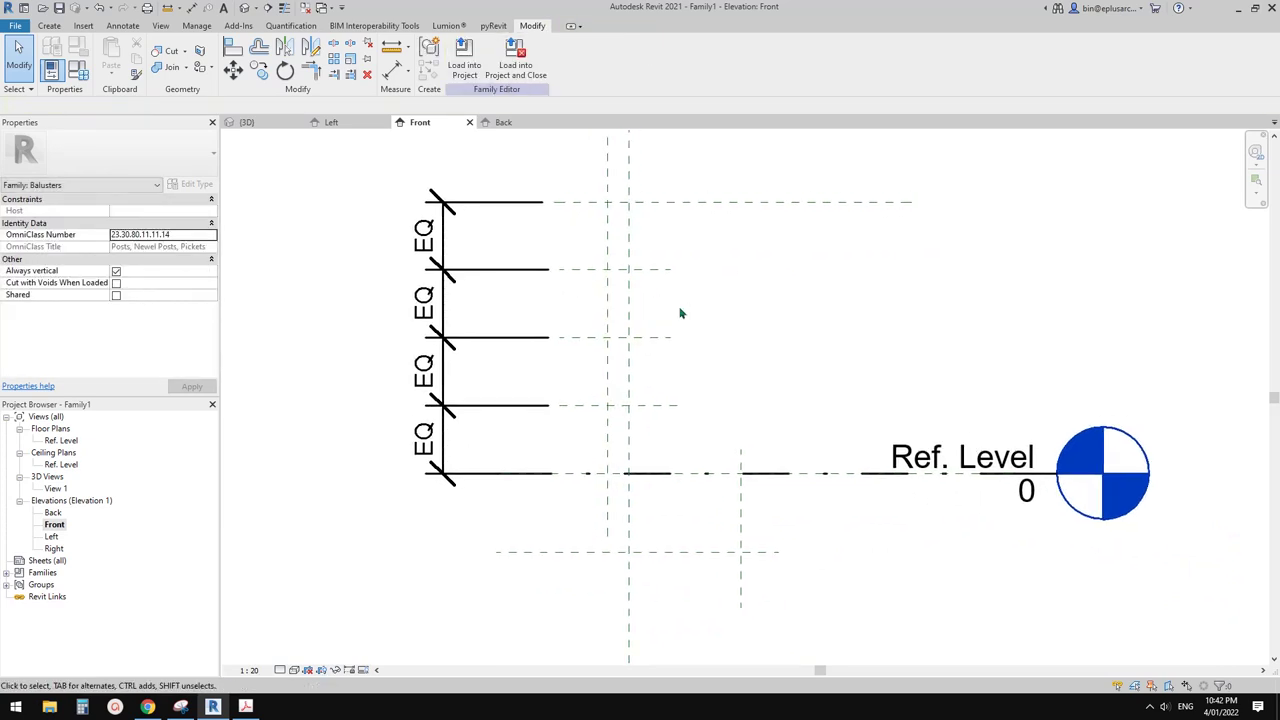
# Step: Add an aligned dimension between Ref. Level and the lower horizontal reference plane, in line with the equal-spacing chain
pyautogui.moveTo(726, 499); pyautogui.dragTo(807, 430, button='middle')
pyautogui.scroll(-1, 740, 459)
pyautogui.press('d')
pyautogui.press('i')
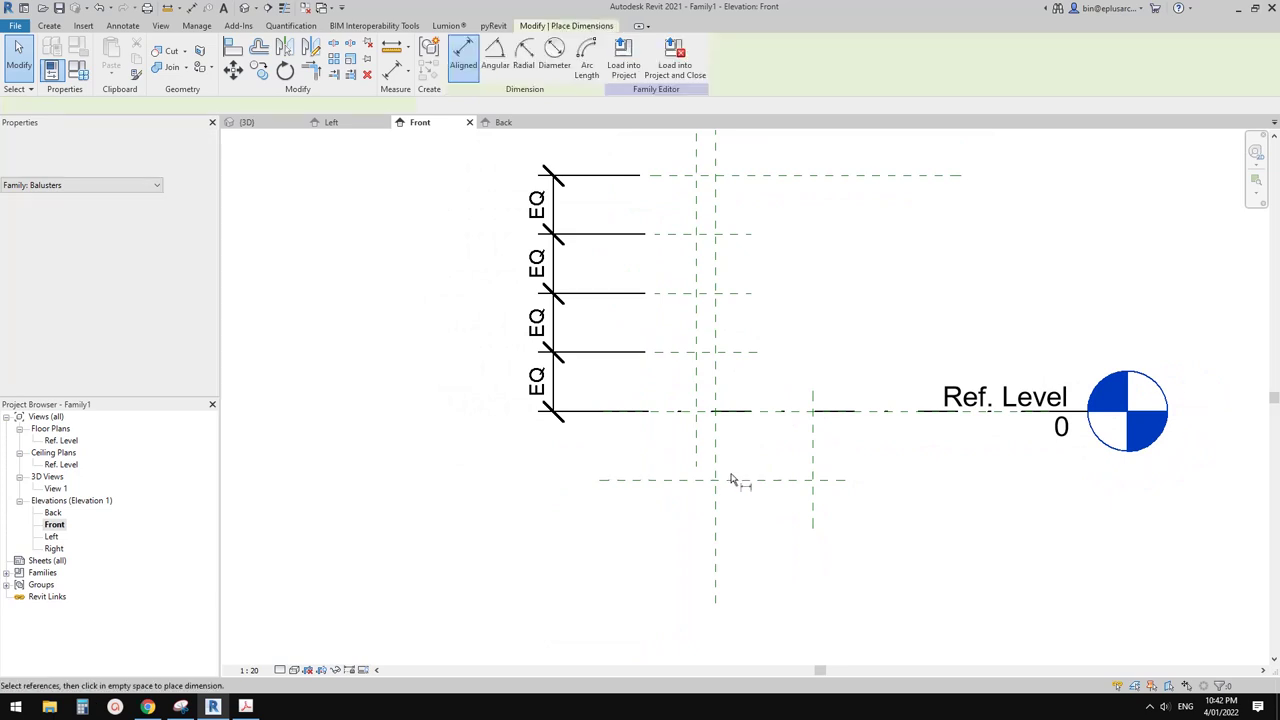
pyautogui.click(788, 412)
pyautogui.click(552, 470)
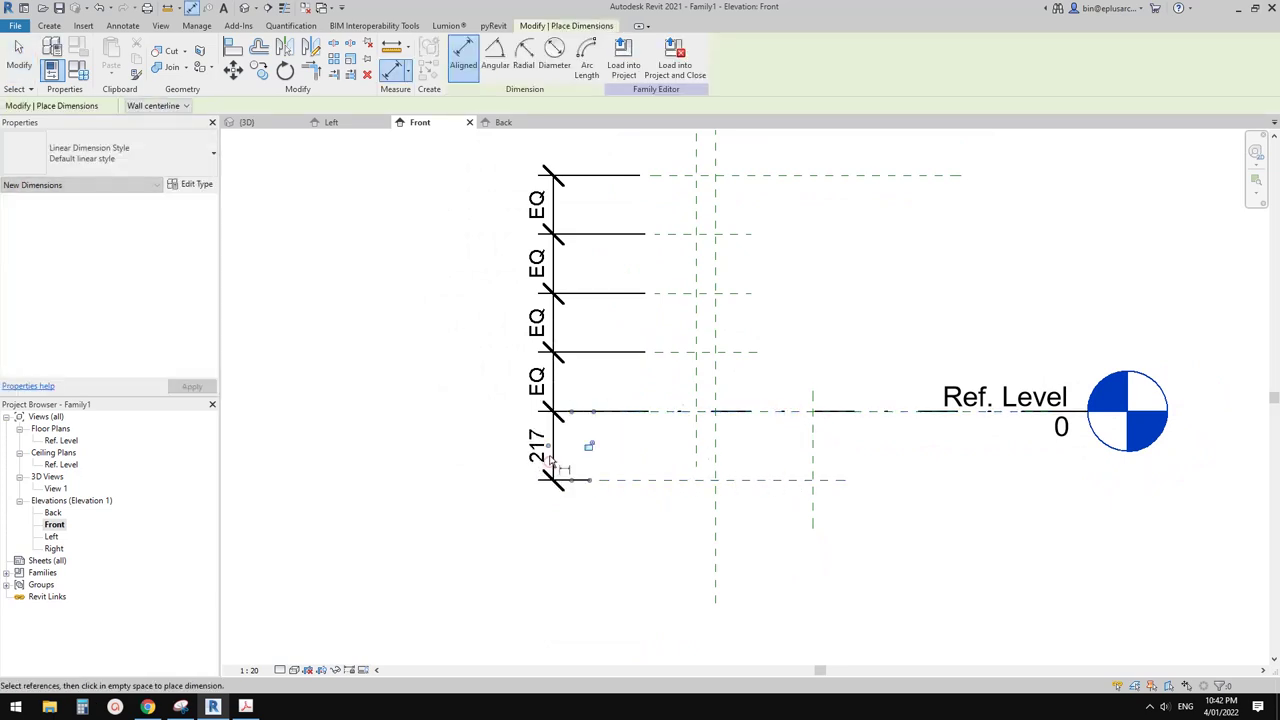
pyautogui.press('Escape')
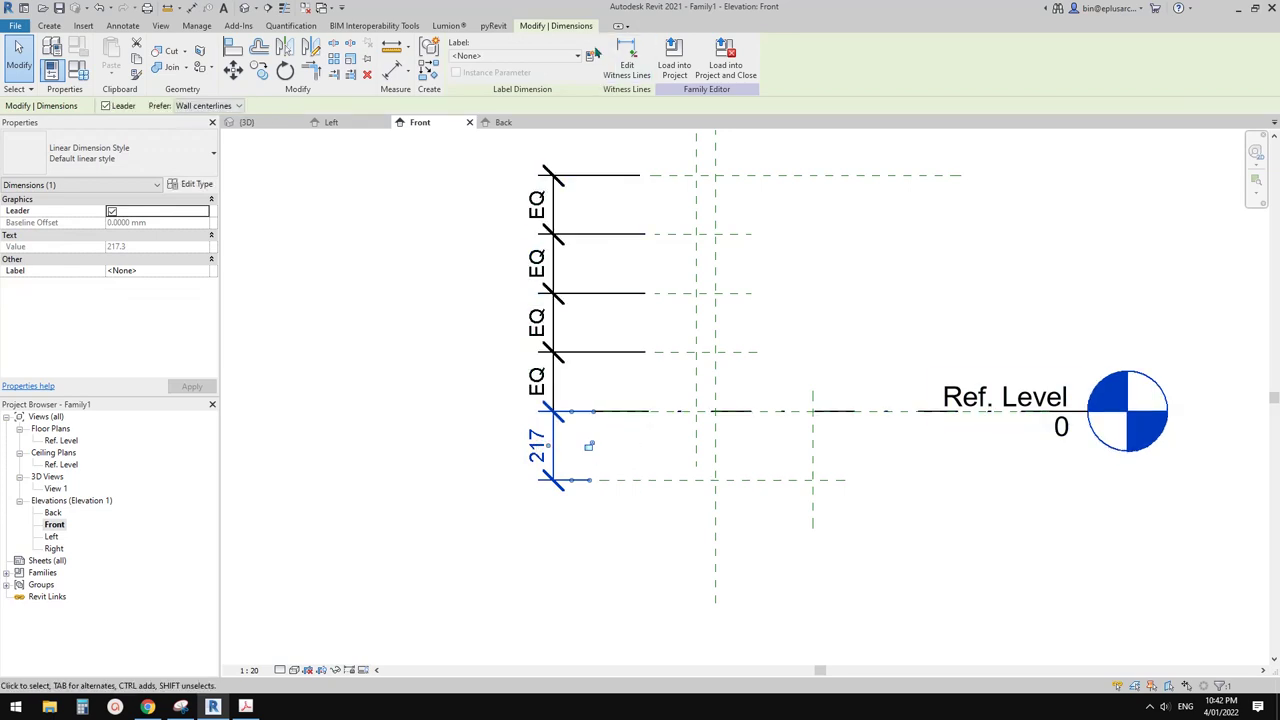
# Step: Label the dimension below Ref. Level with a new family type parameter named HL
pyautogui.click(589, 55)
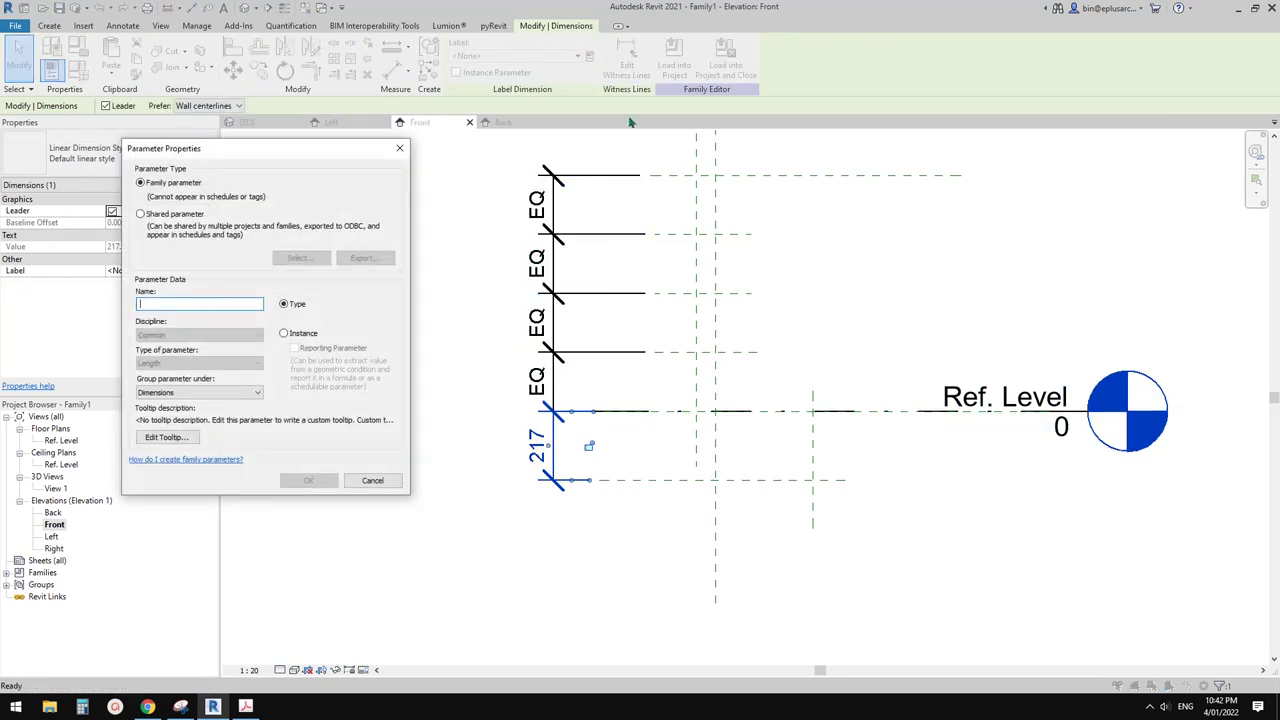
pyautogui.write('HL')
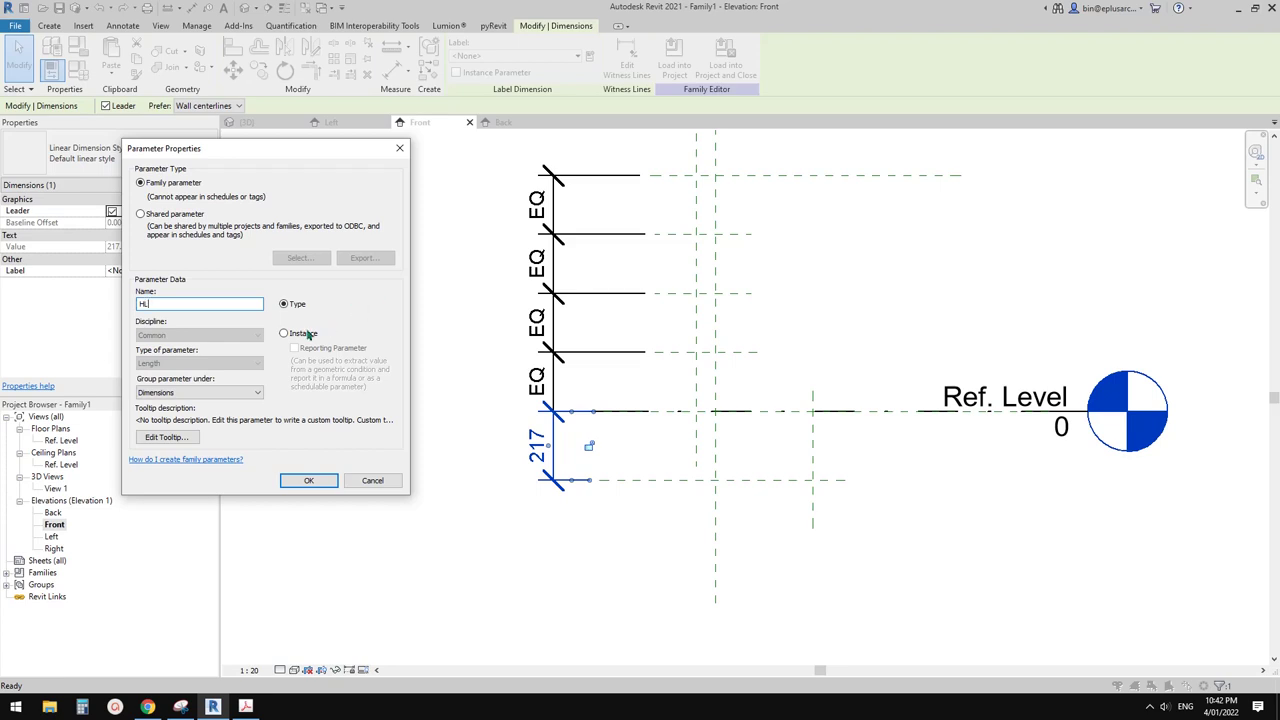
pyautogui.click(309, 480)
# Step: Add an aligned dimension between the centre plane and the left vertical reference plane, placed below the lower horizontal plane
pyautogui.press('d')
pyautogui.press('i')
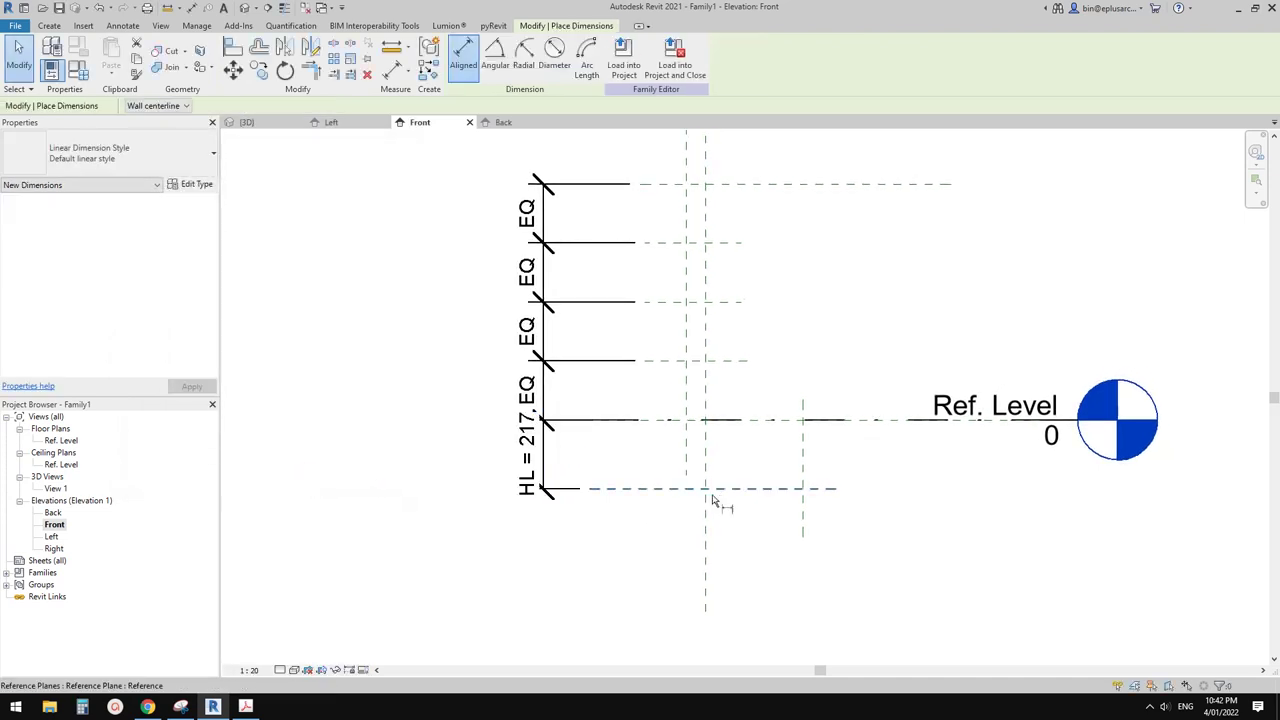
pyautogui.moveTo(774, 502); pyautogui.dragTo(749, 510, button='middle')
pyautogui.click(681, 538)
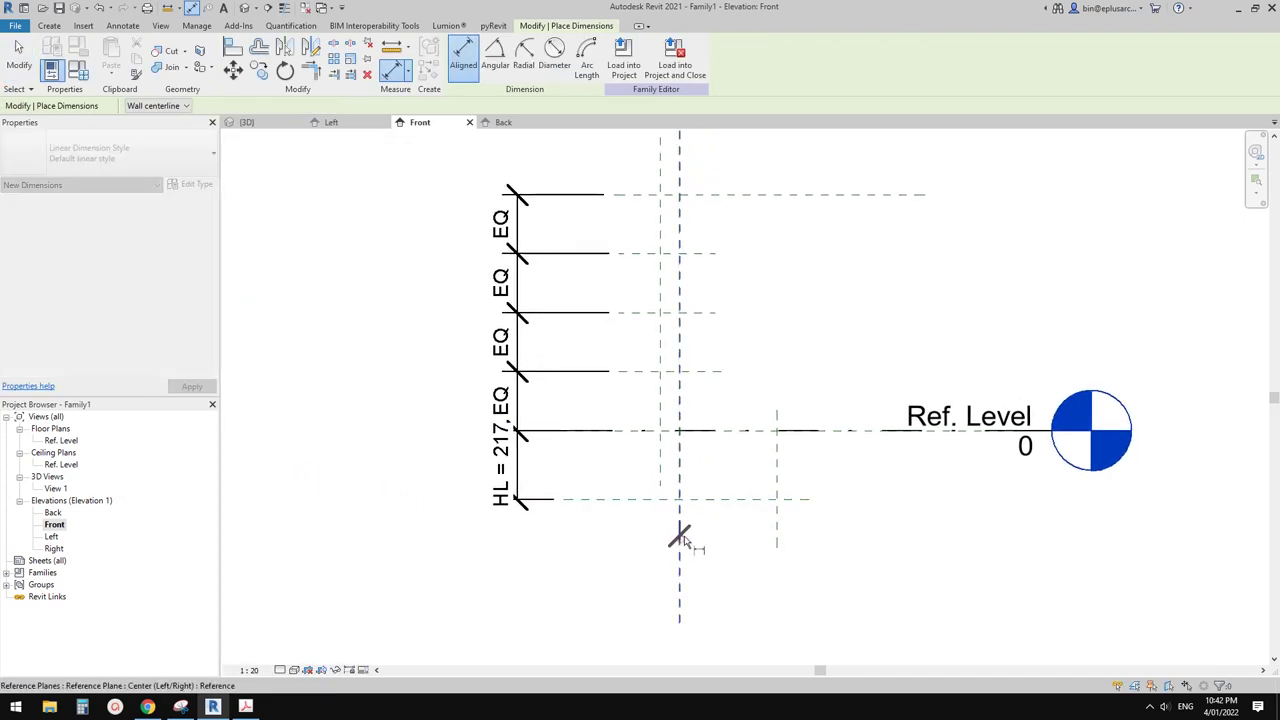
pyautogui.click(661, 458)
pyautogui.click(645, 572)
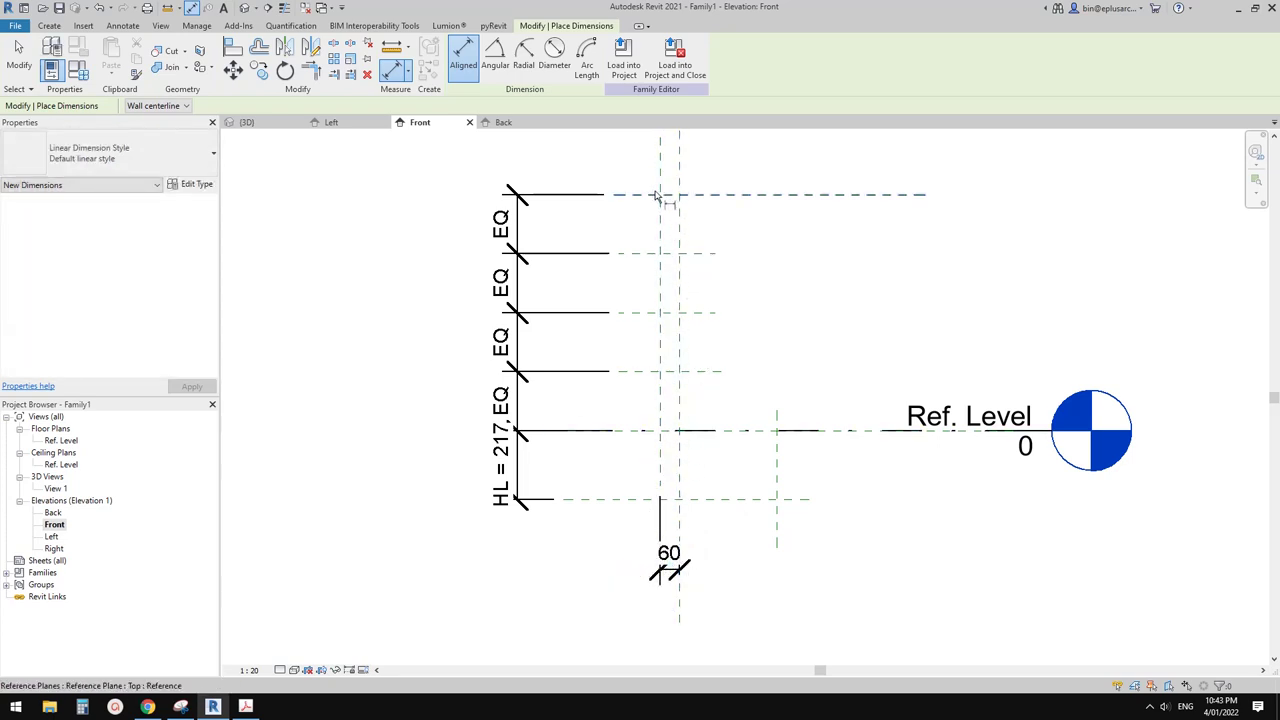
pyautogui.press('Escape')
pyautogui.press('Escape')
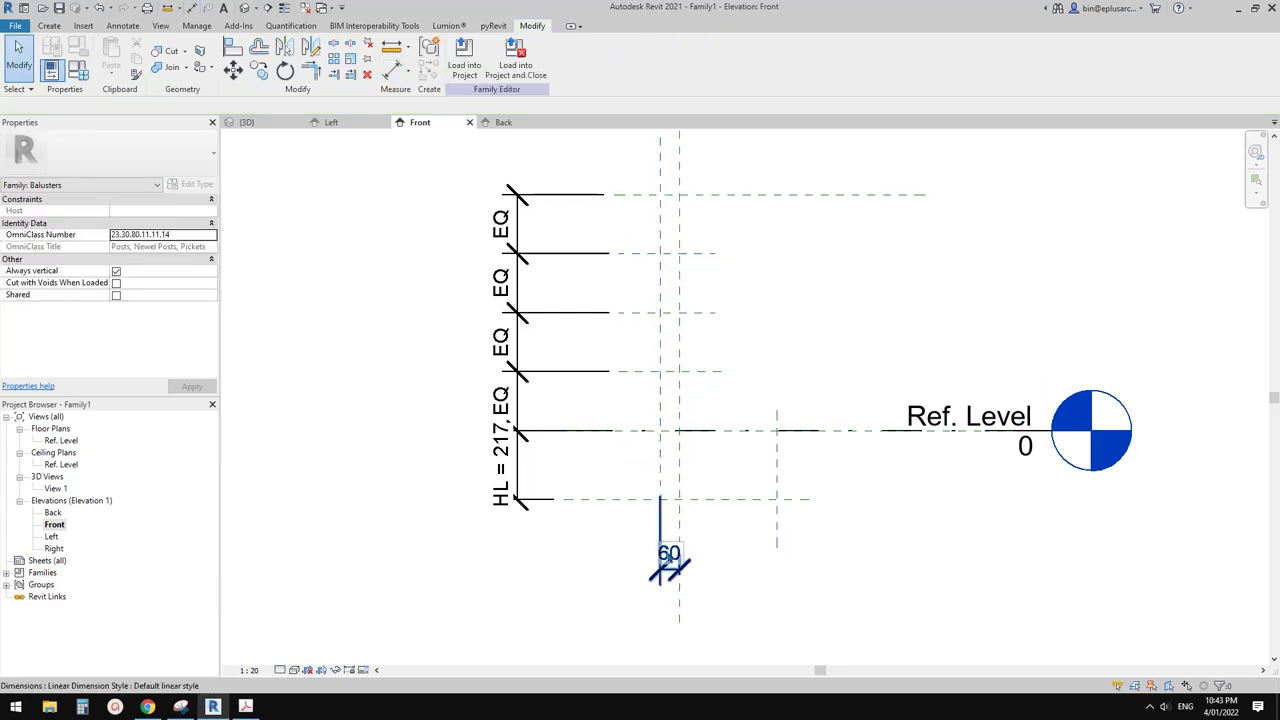
# Step: Label the left plane's offset dimension with a new family type parameter named OF1
pyautogui.click(667, 553)
pyautogui.click(591, 60)
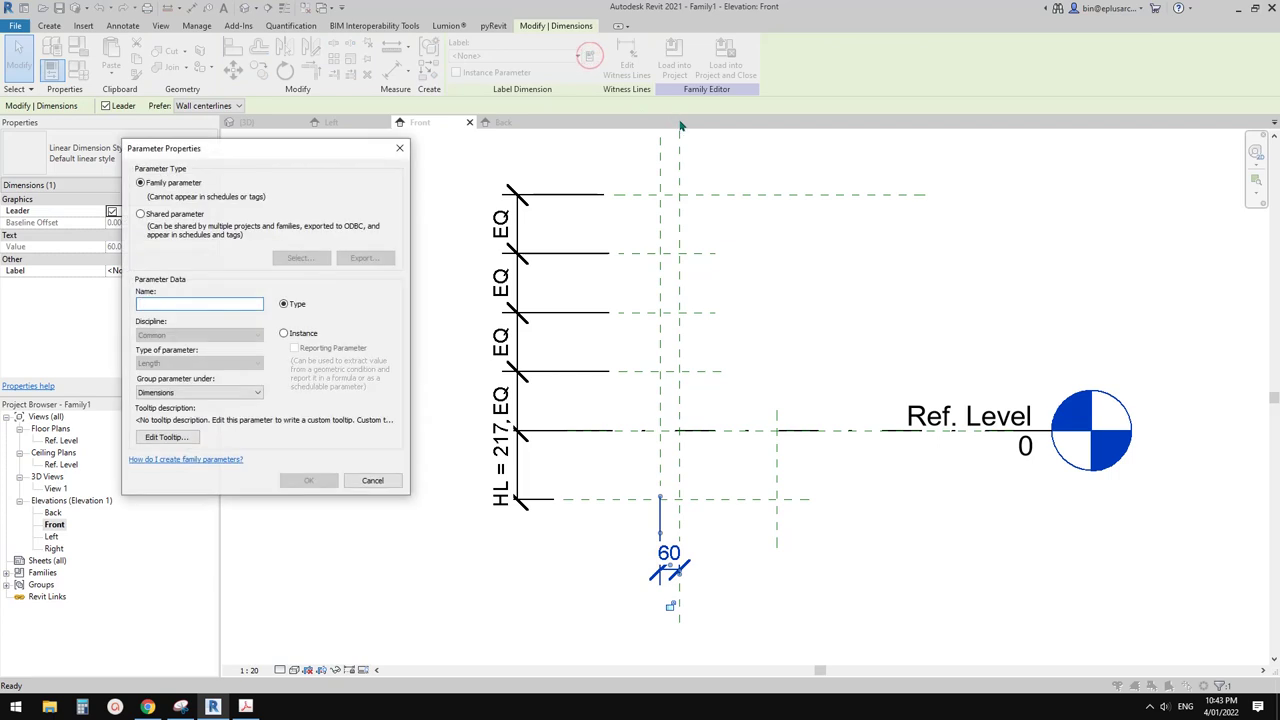
pyautogui.write('OF')
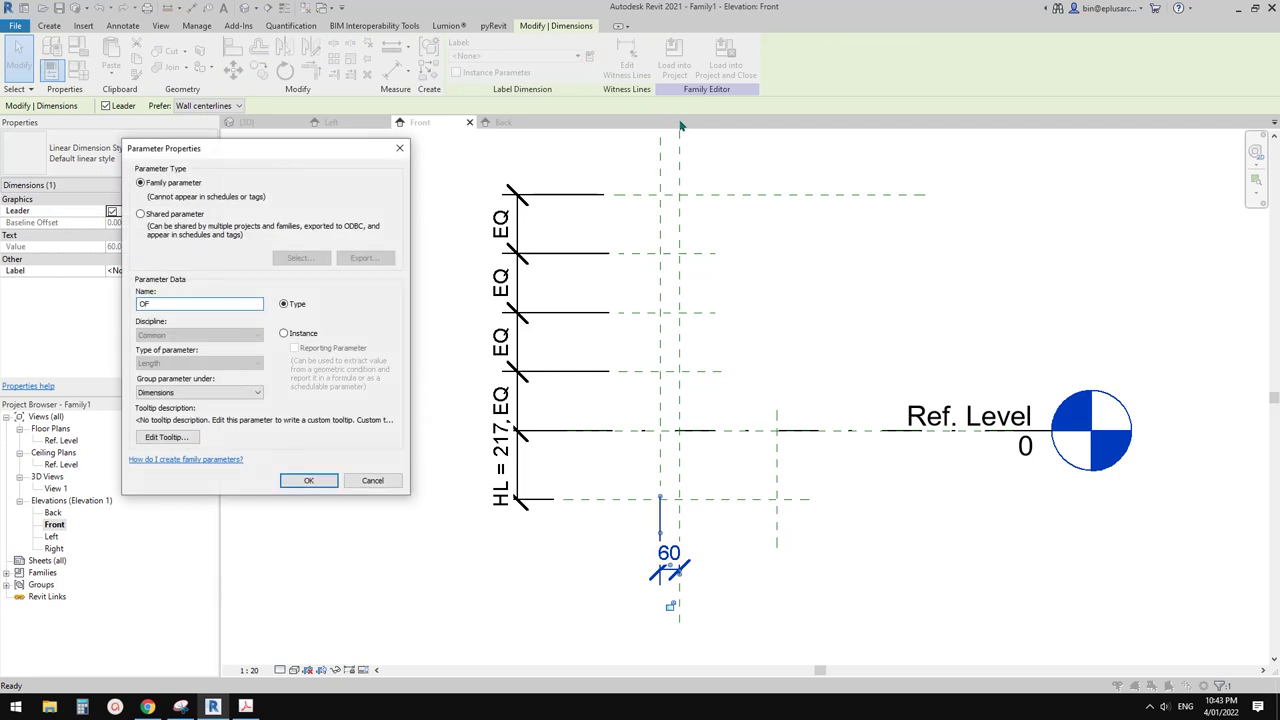
pyautogui.write('1')
pyautogui.click(309, 480)
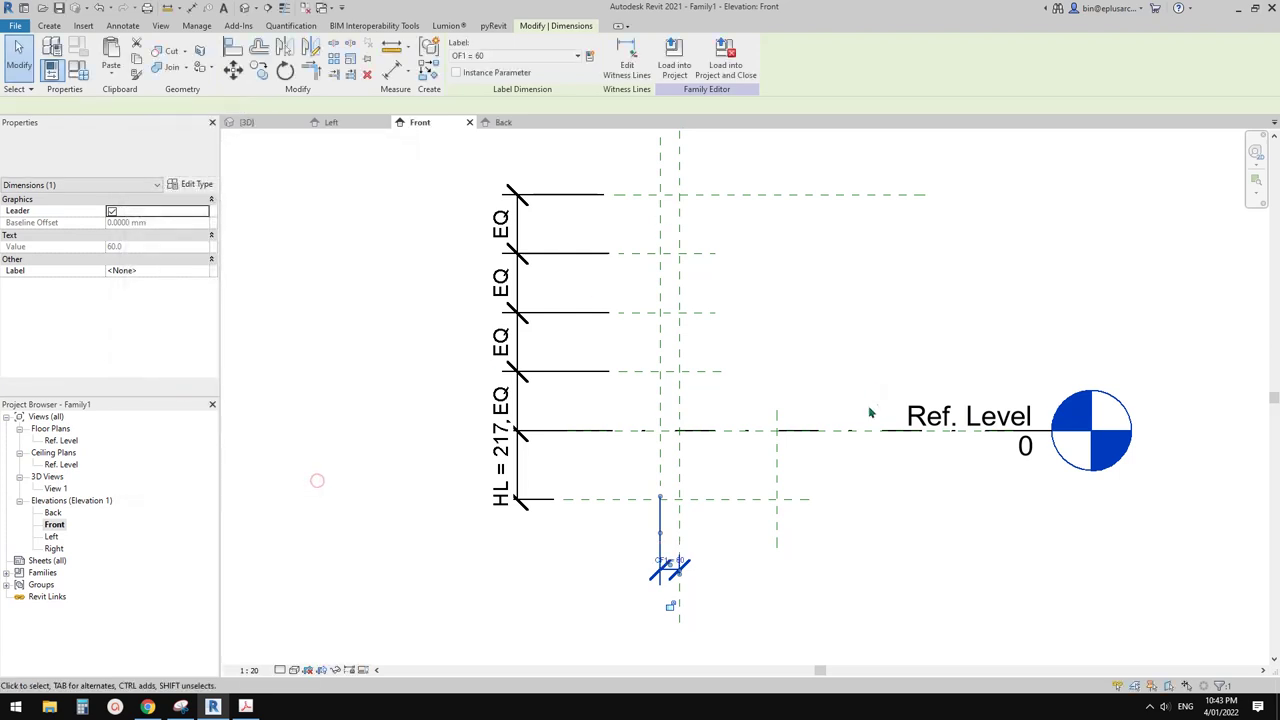
# Step: Add an aligned dimension between the right vertical reference plane and the centre plane, beside the OF1 dimension
pyautogui.press('i')
pyautogui.click(769, 535)
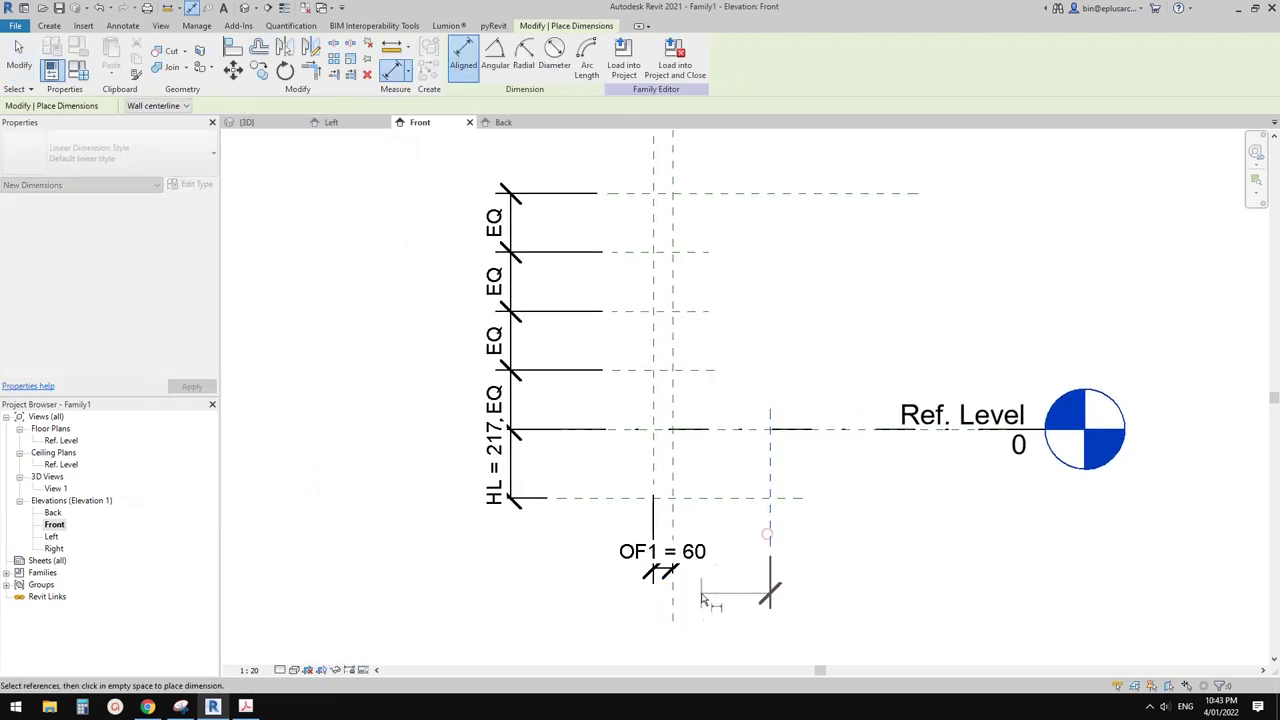
pyautogui.click(673, 610)
pyautogui.click(748, 574)
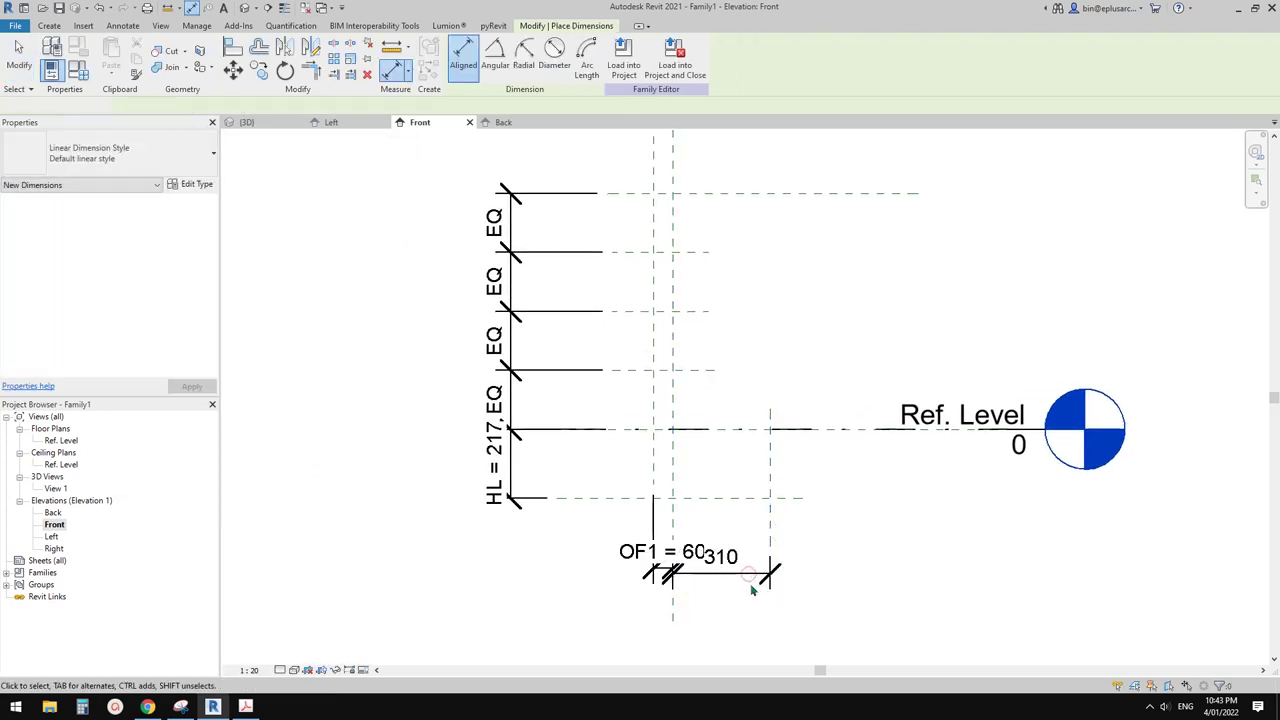
# Step: Label the right plane's offset dimension with a new family type parameter named OF2
pyautogui.press('Escape')
pyautogui.click(589, 57)
pyautogui.write('OF2')
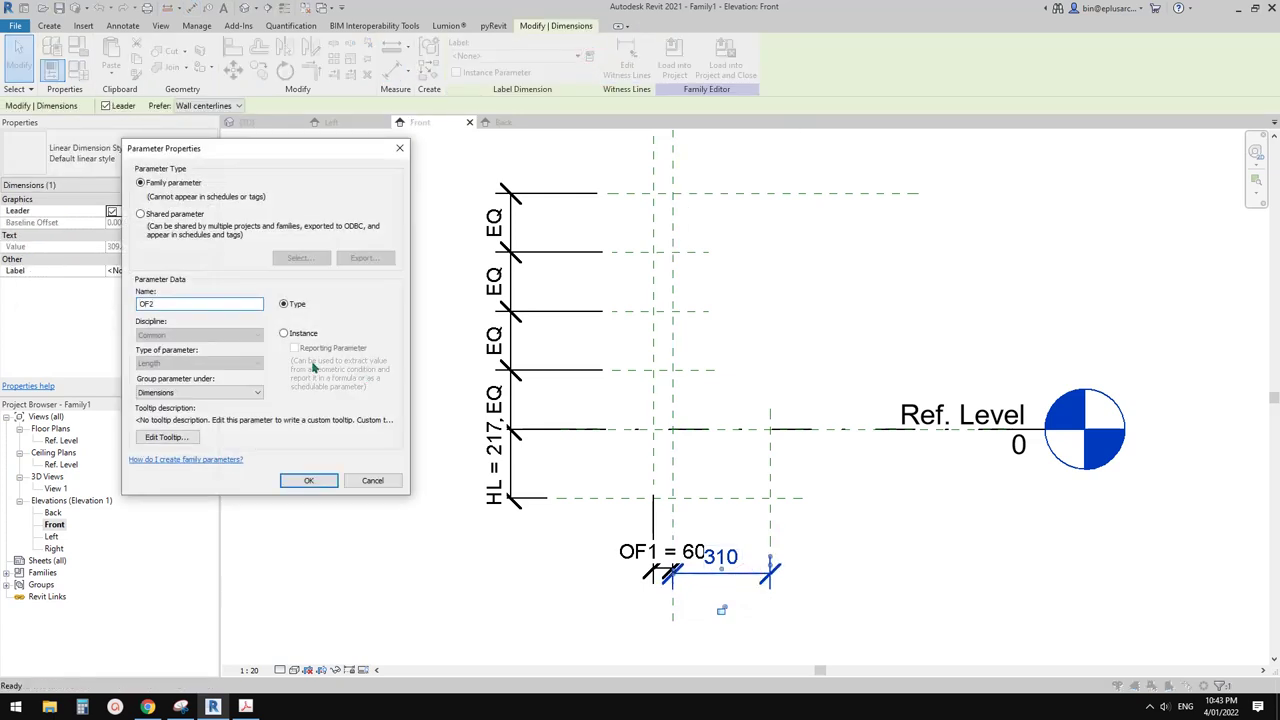
pyautogui.click(312, 480)
pyautogui.moveTo(783, 554); pyautogui.dragTo(791, 532, button='middle')
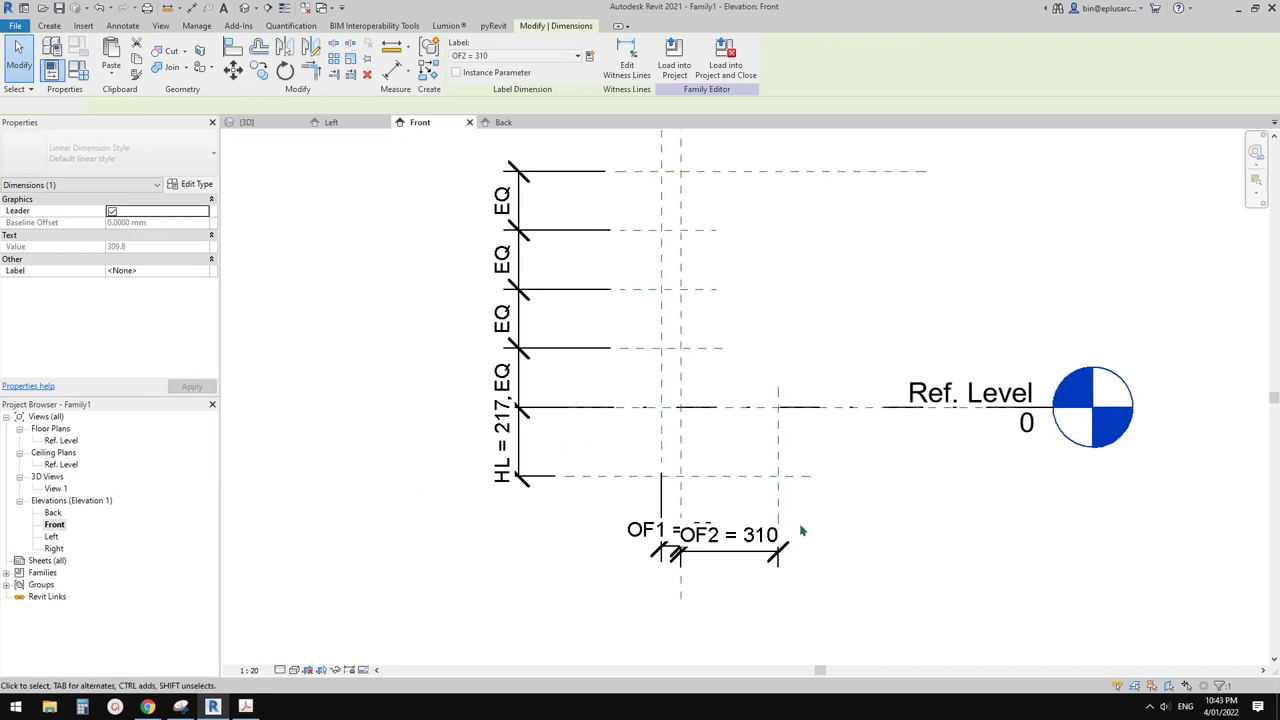
pyautogui.press('Escape')
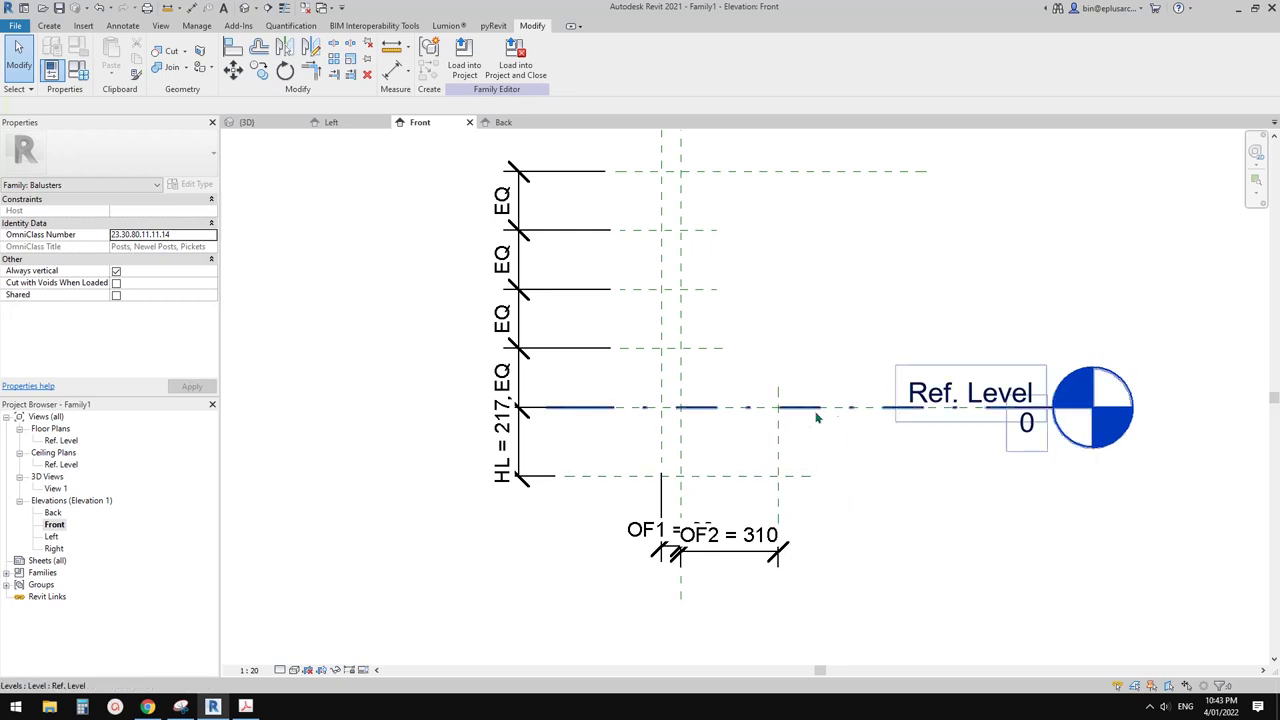
pyautogui.moveTo(754, 425)
pyautogui.mouseDown(button='middle')
pyautogui.moveTo(774, 434)
pyautogui.moveTo(739, 431)
pyautogui.mouseUp(button='middle')
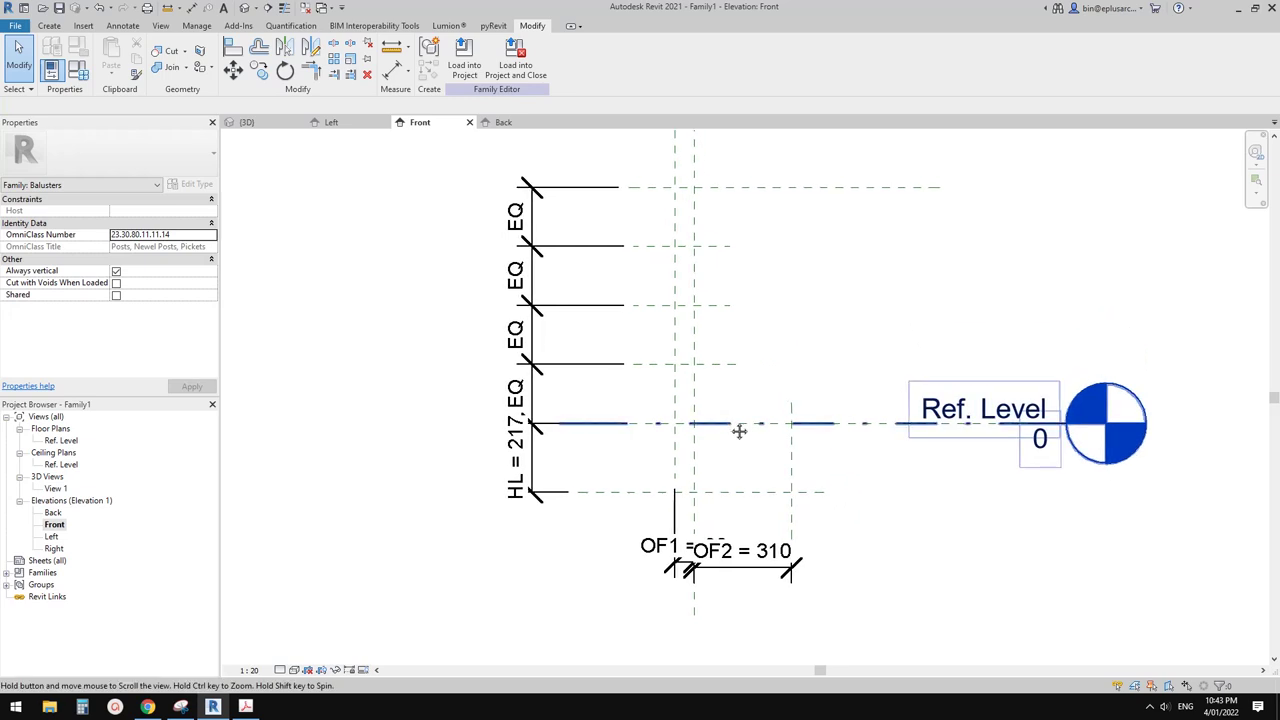
# Step: Start an extrusion on the work plane Reference Plane : Center (Front/Back)
pyautogui.click(49, 25)
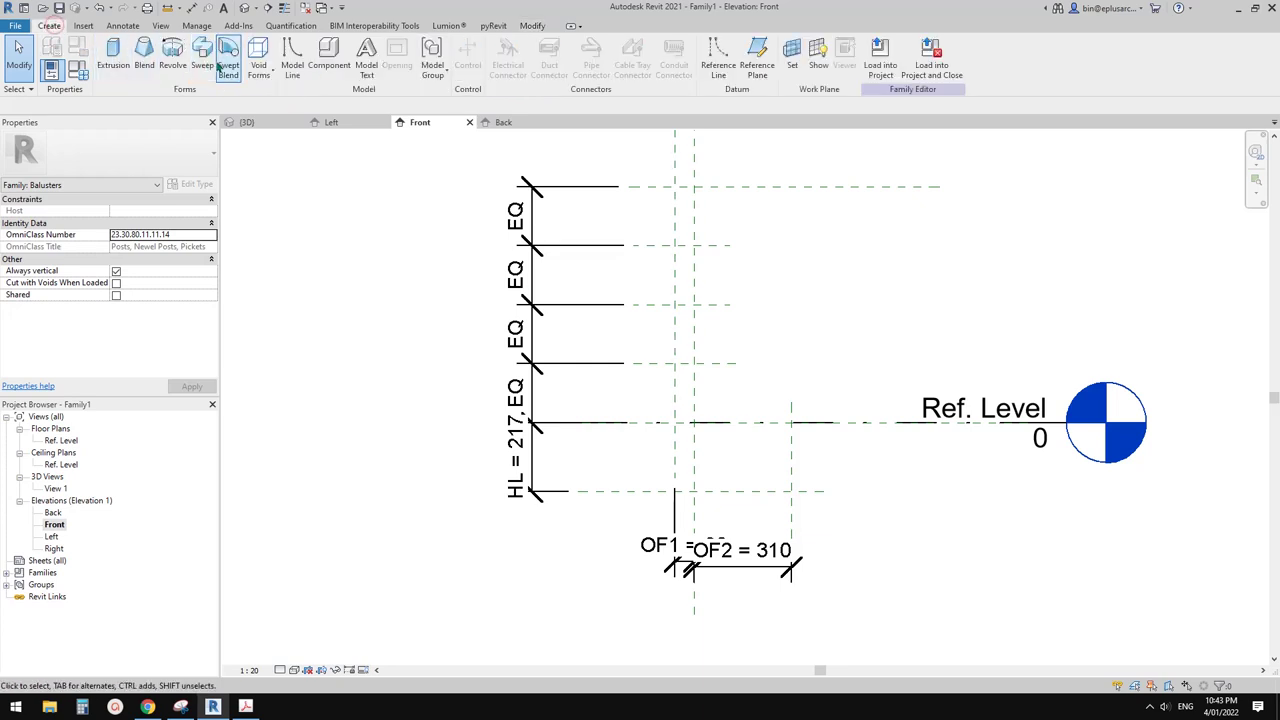
pyautogui.click(113, 55)
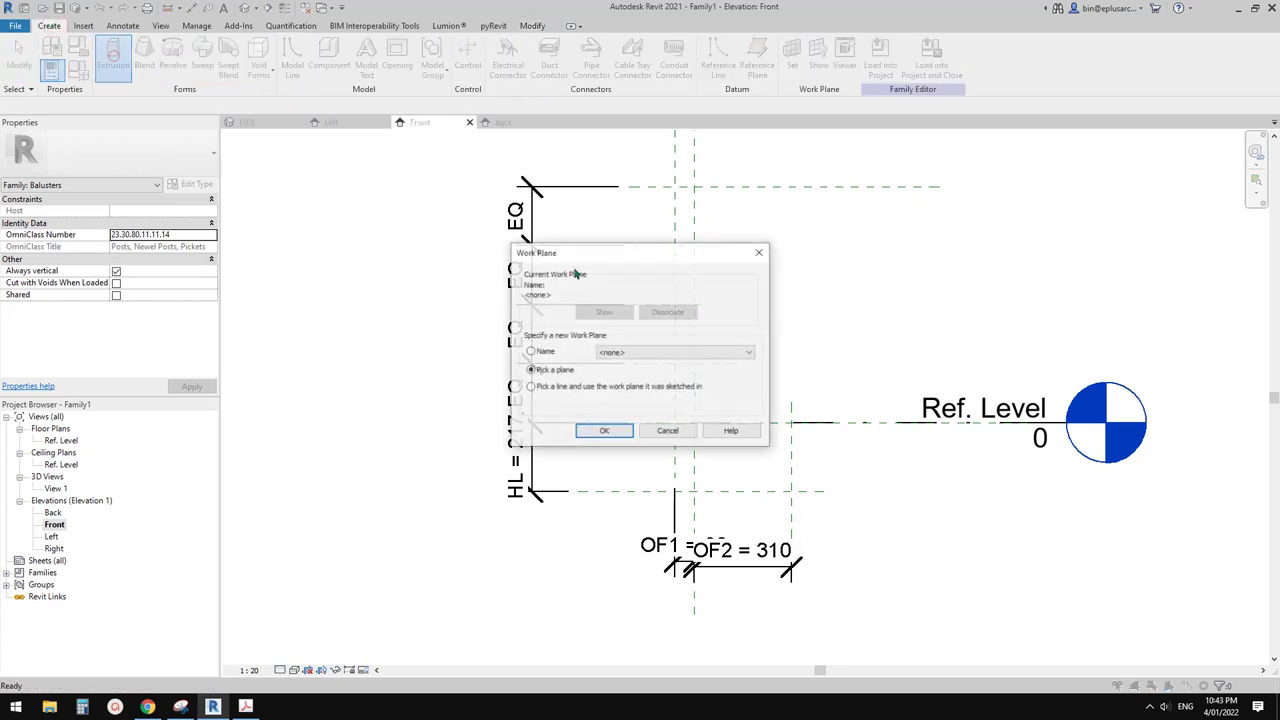
pyautogui.click(566, 371)
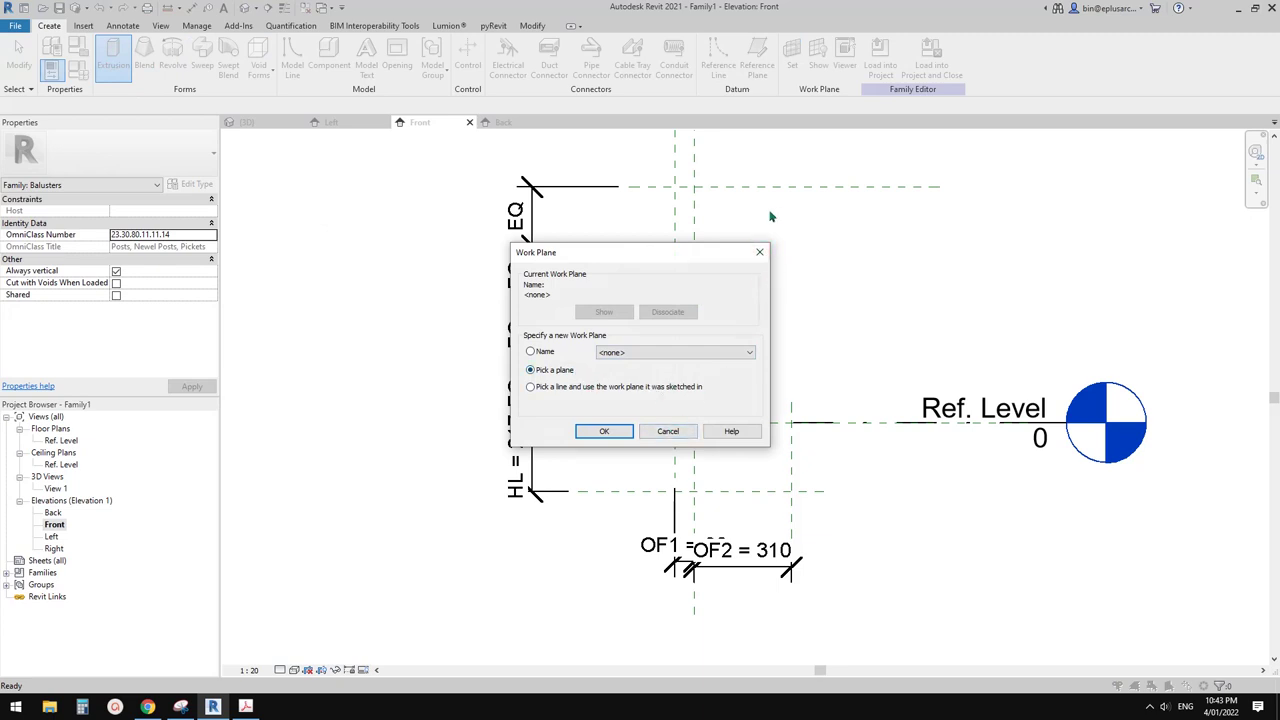
pyautogui.moveTo(705, 258); pyautogui.dragTo(578, 243)
pyautogui.click(577, 338)
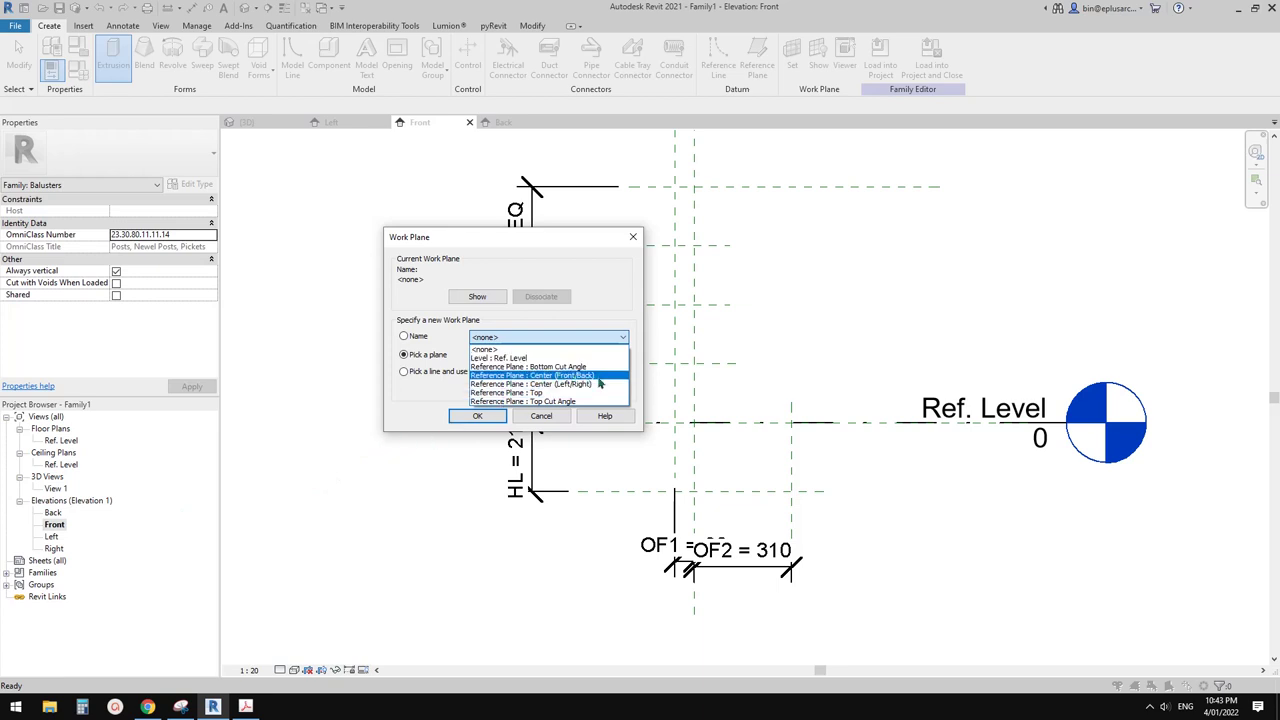
pyautogui.click(558, 376)
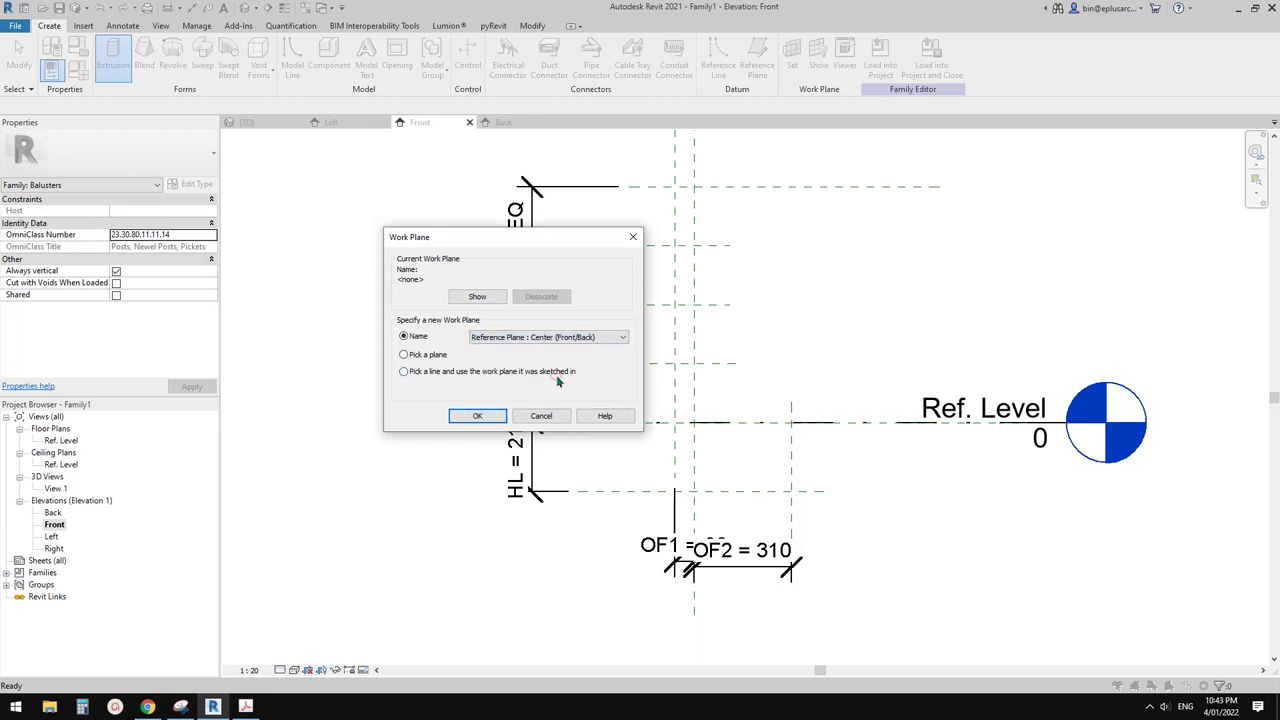
pyautogui.click(477, 416)
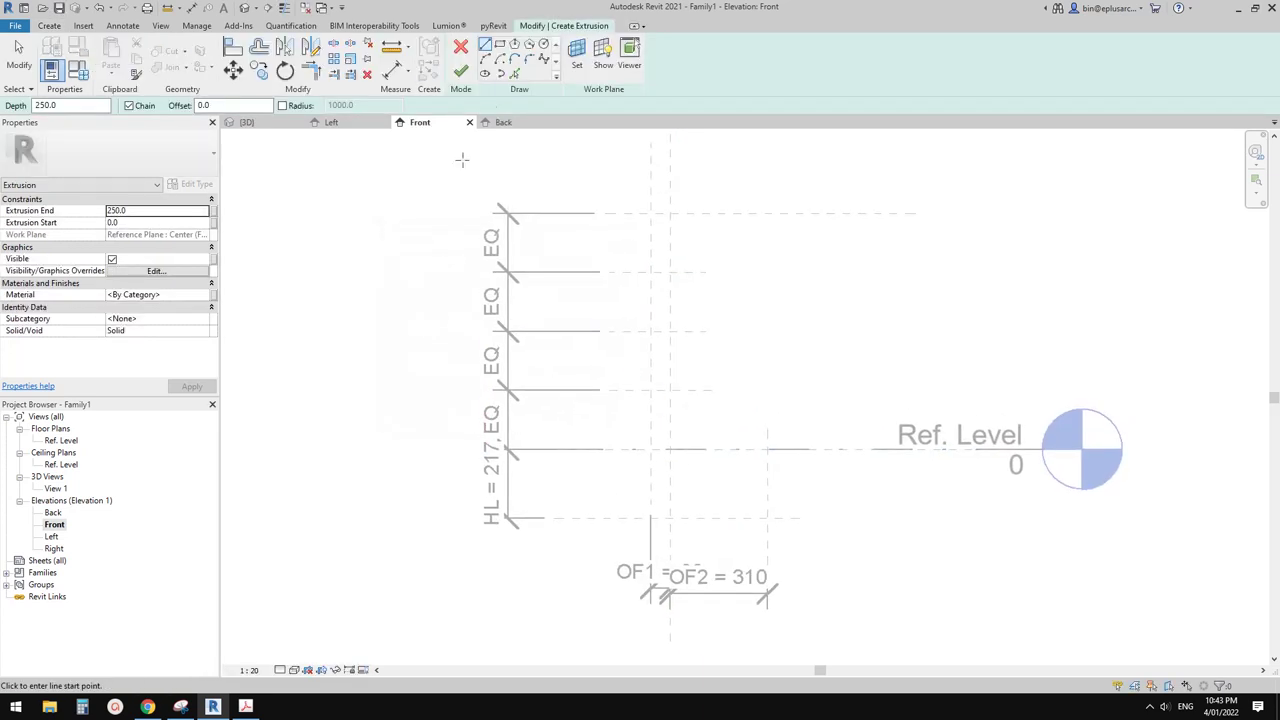
# Step: Check the Lloyd's stair photo in Chrome, and back in Revit sketch a line down the left vertical plane from the top plane to just above the lowest one
pyautogui.moveTo(667, 306); pyautogui.dragTo(631, 282, button='middle')
pyautogui.scroll(1, 634, 288)
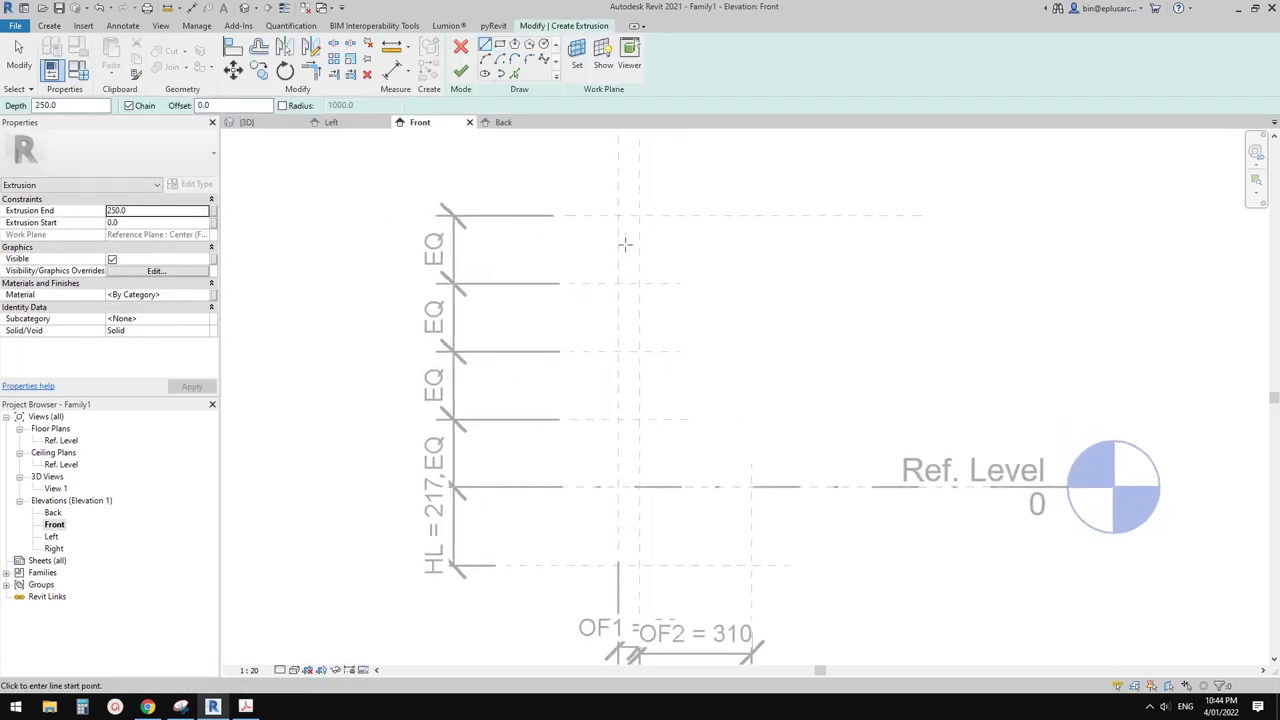
pyautogui.click(147, 707)
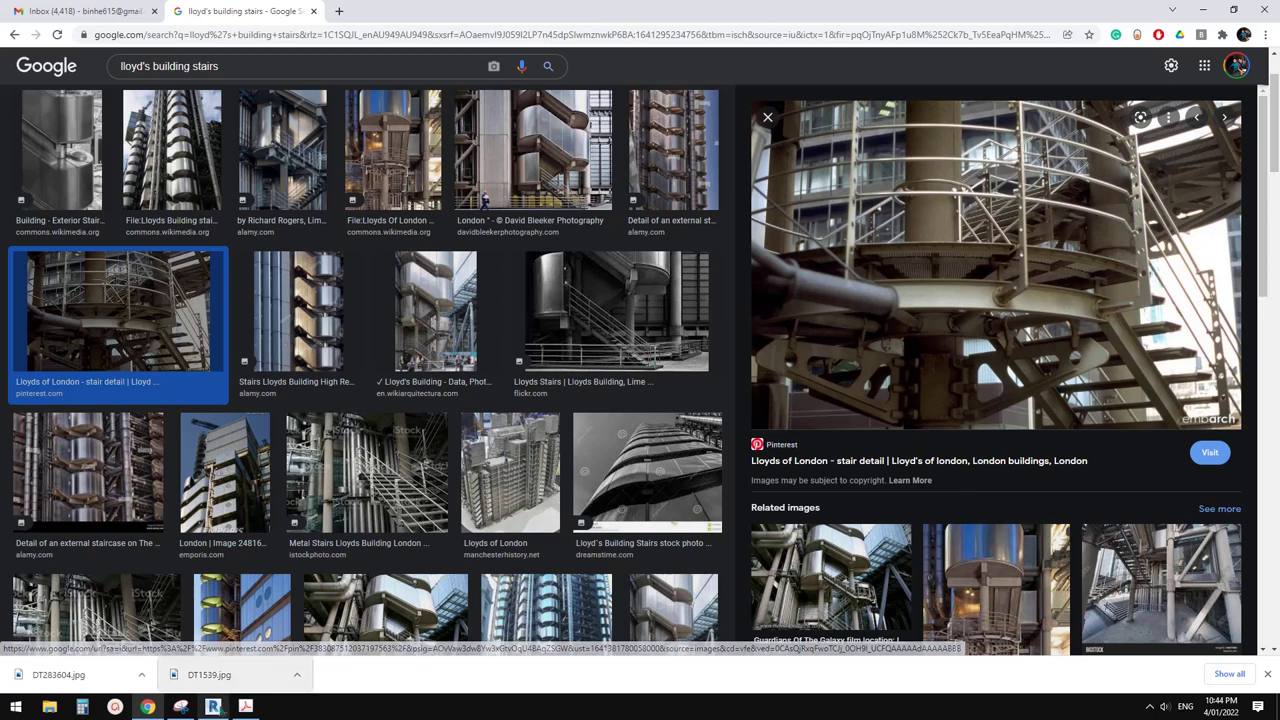
pyautogui.hotkey('alt', 'Tab')
pyautogui.click(617, 215)
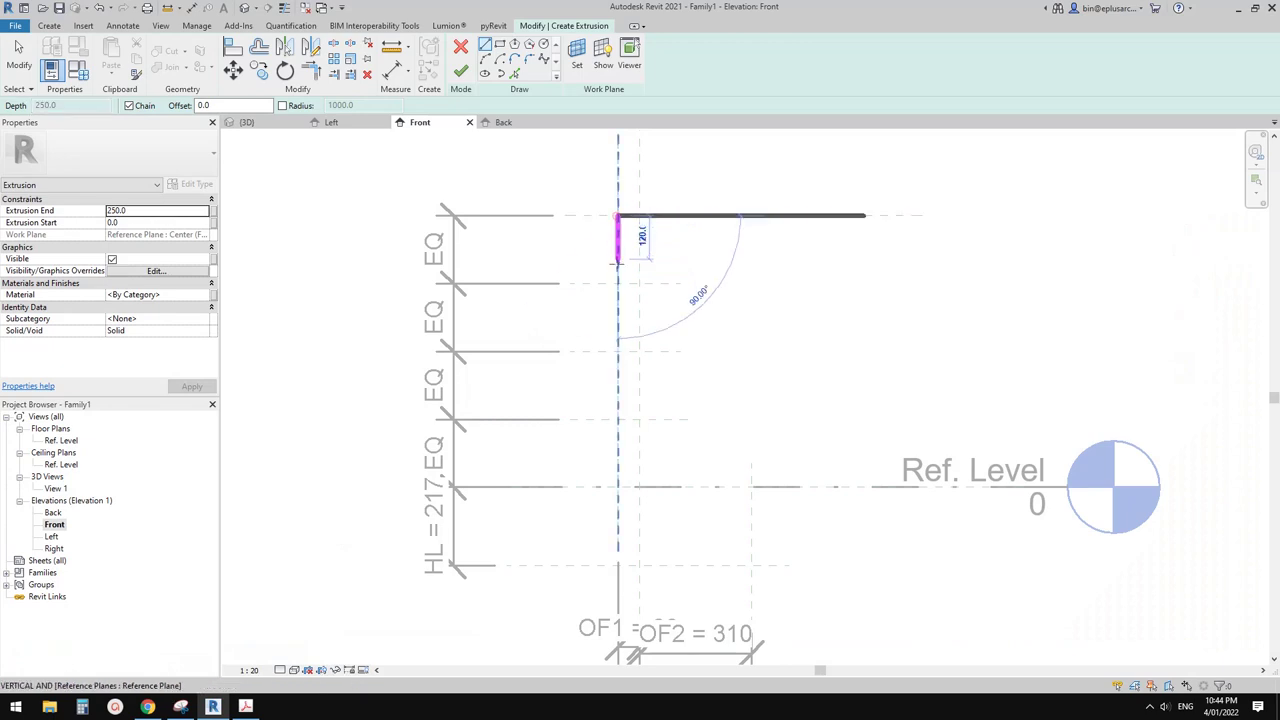
pyautogui.scroll(1, 619, 545)
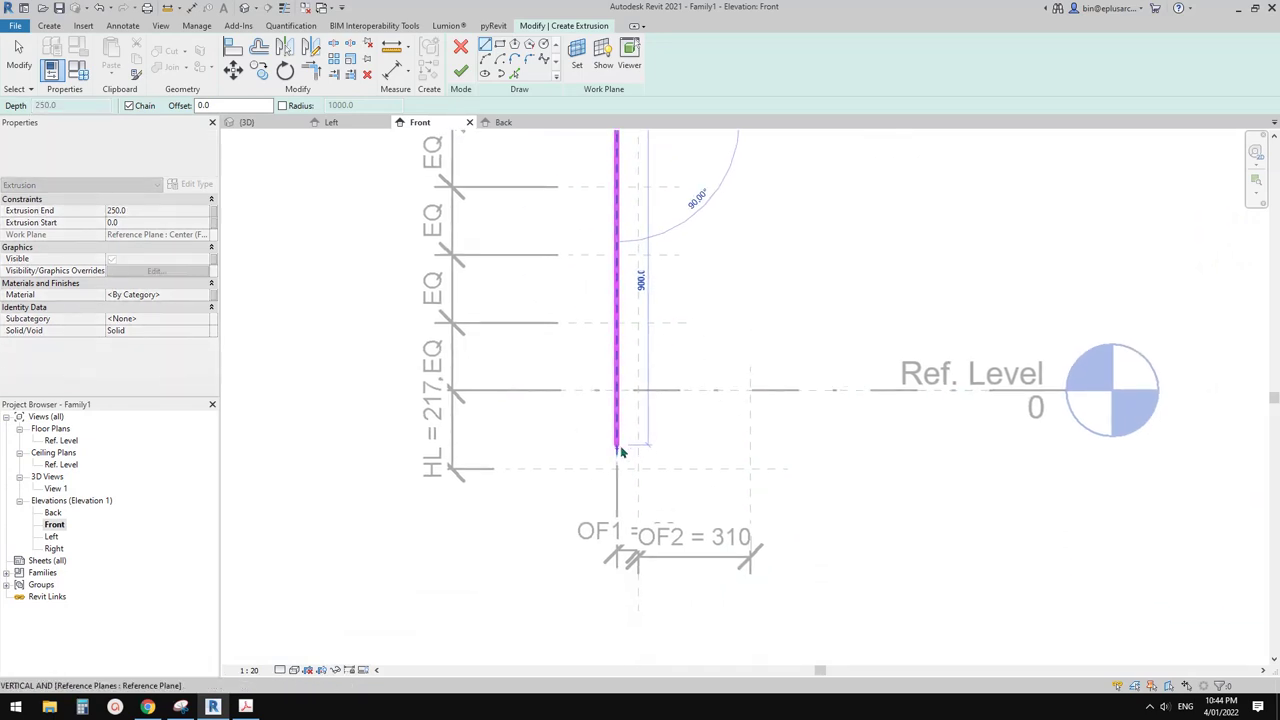
pyautogui.scroll(1, 617, 443)
pyautogui.scroll(1, 616, 455)
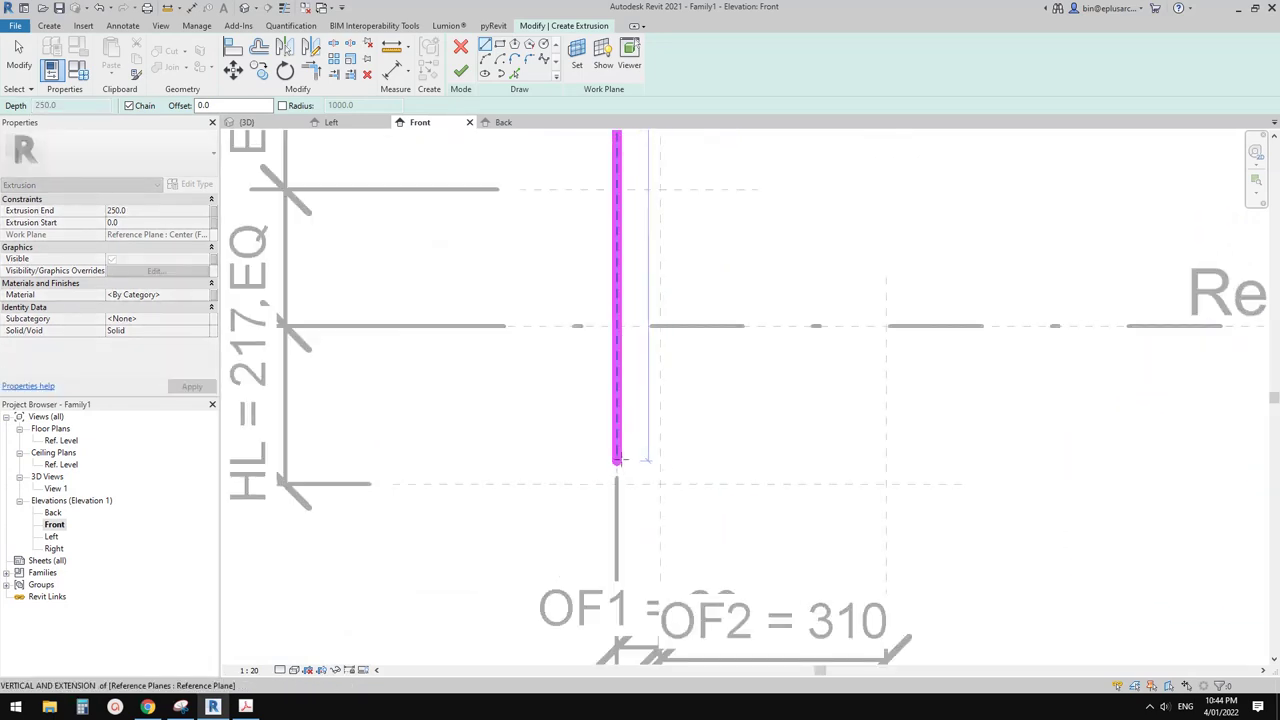
pyautogui.scroll(-2, 620, 470)
pyautogui.scroll(1, 617, 490)
pyautogui.click(617, 490)
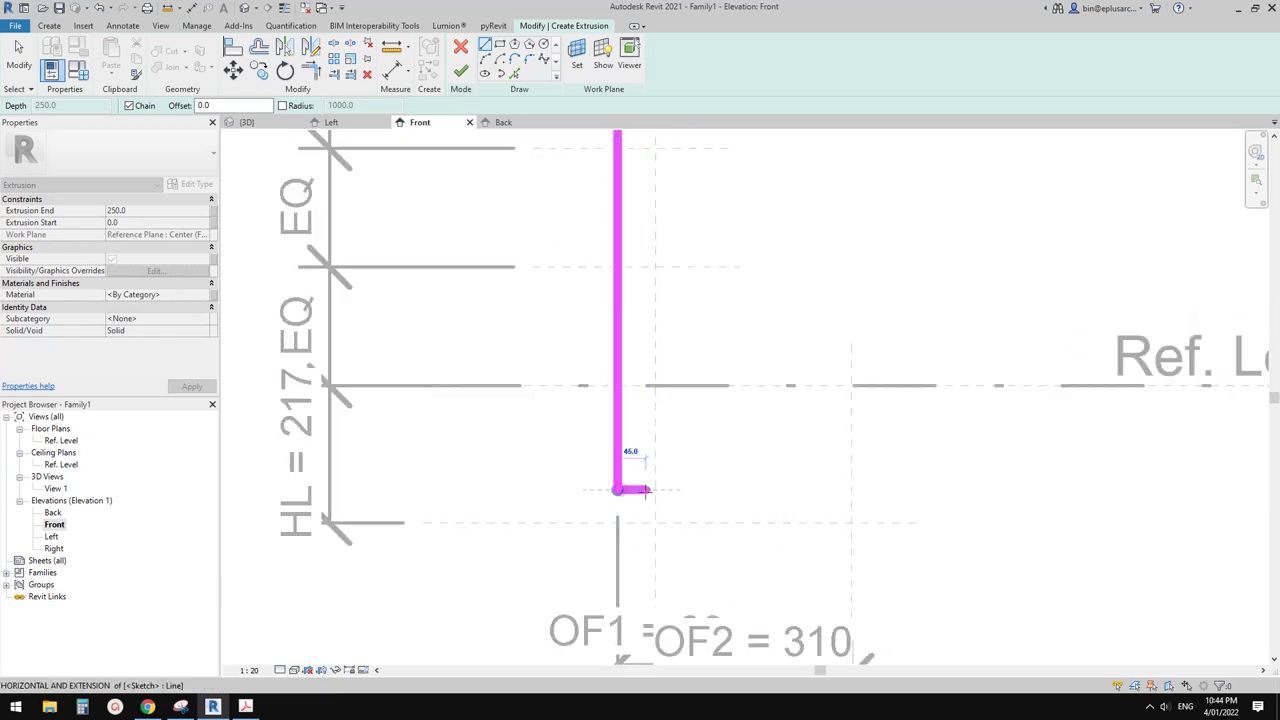
# Step: Sketch the foot: a horizontal edge to the right vertical plane, a 110 mm edge down, and a bottom edge back past the left plane
pyautogui.scroll(-1, 729, 491)
pyautogui.scroll(1, 710, 470)
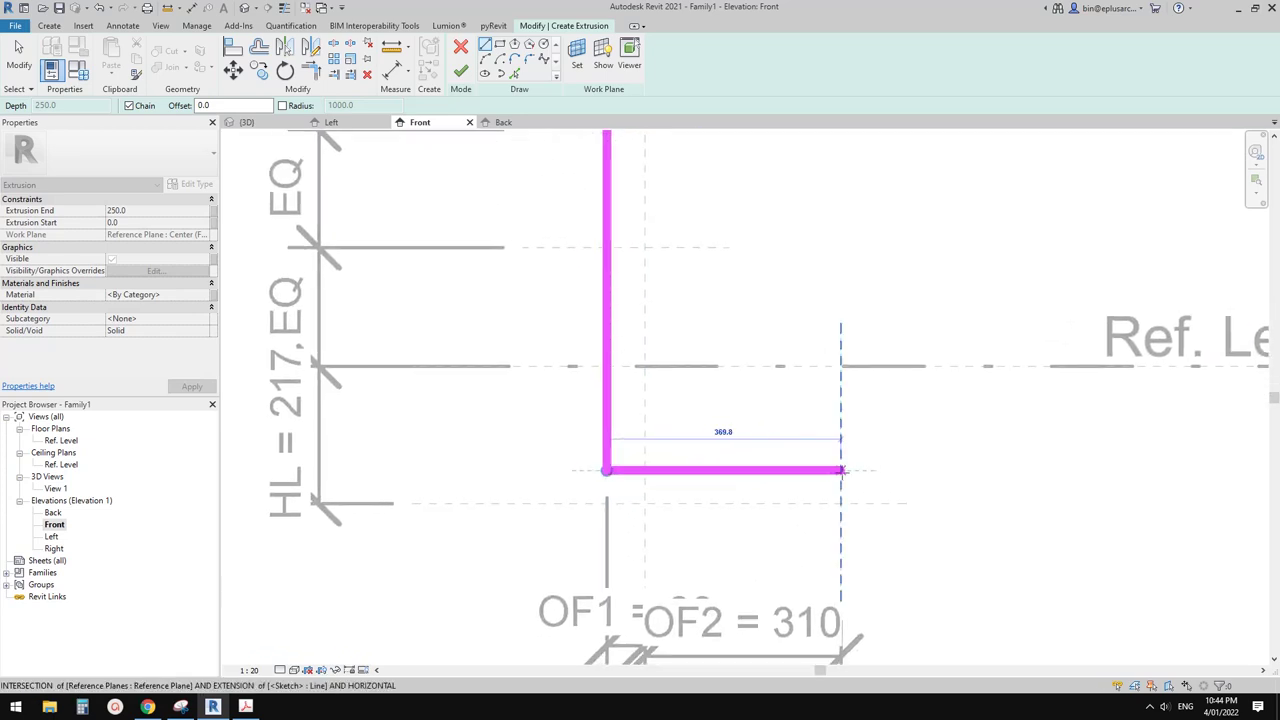
pyautogui.click(840, 470)
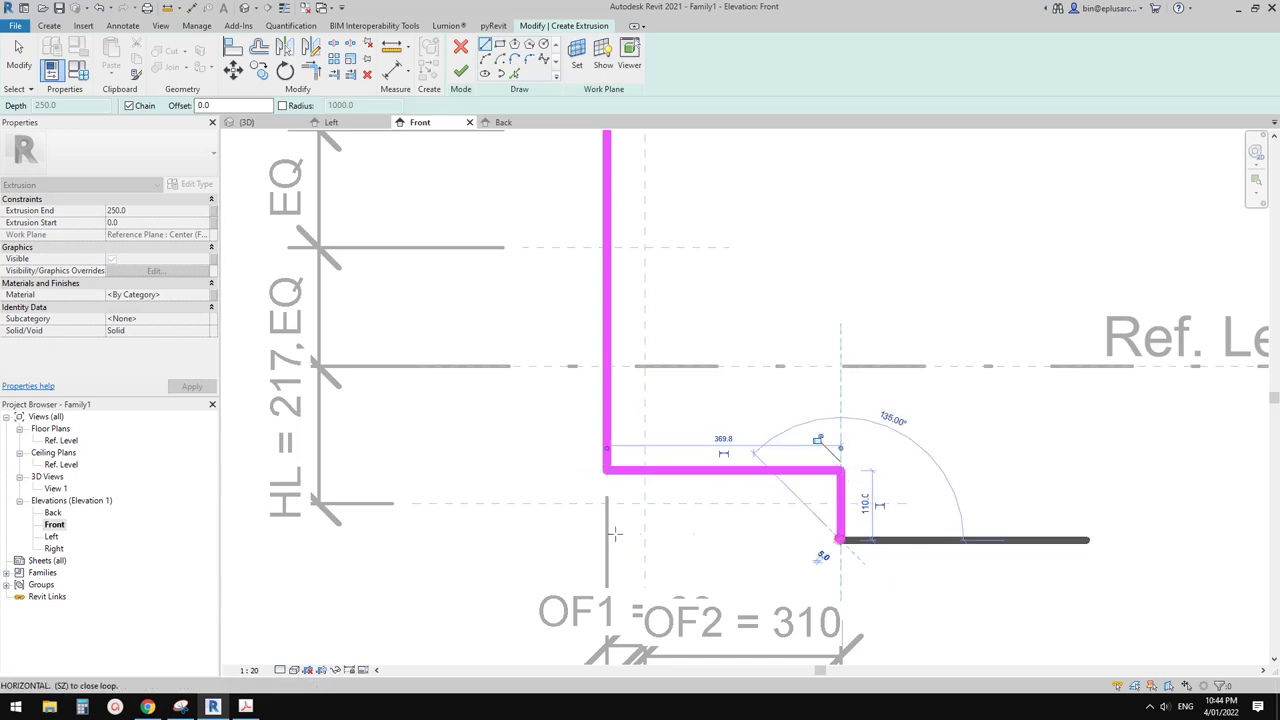
pyautogui.click(840, 541)
pyautogui.click(530, 540)
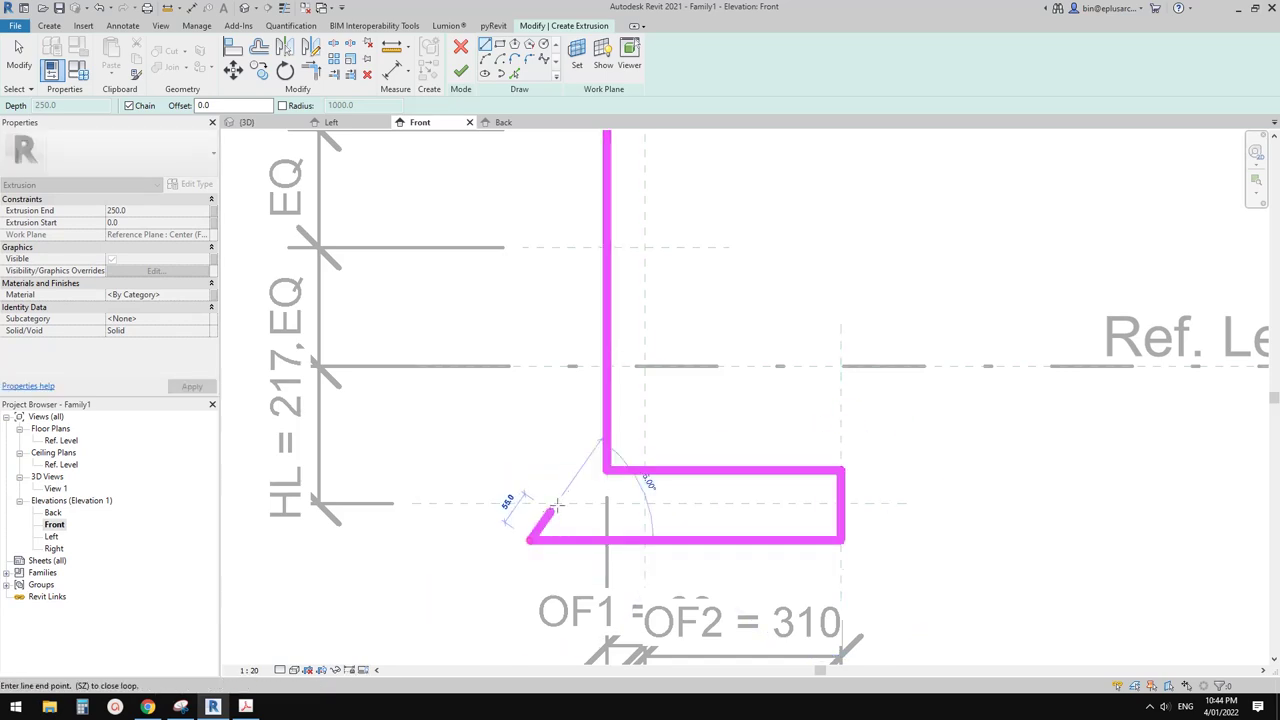
# Step: Close the profile with a sloping outer edge up to the top reference plane and a short top edge to the left vertical plane
pyautogui.scroll(-1, 535, 525)
pyautogui.click(563, 188)
pyautogui.click(583, 188)
pyautogui.scroll(-1, 608, 234)
pyautogui.press('Escape')
pyautogui.scroll(-1, 686, 404)
pyautogui.moveTo(686, 404)
pyautogui.mouseDown(button='middle')
pyautogui.moveTo(649, 346)
pyautogui.moveTo(612, 333)
pyautogui.mouseUp(button='middle')
pyautogui.scroll(1, 590, 266)
pyautogui.moveTo(585, 242); pyautogui.dragTo(589, 254, button='middle')
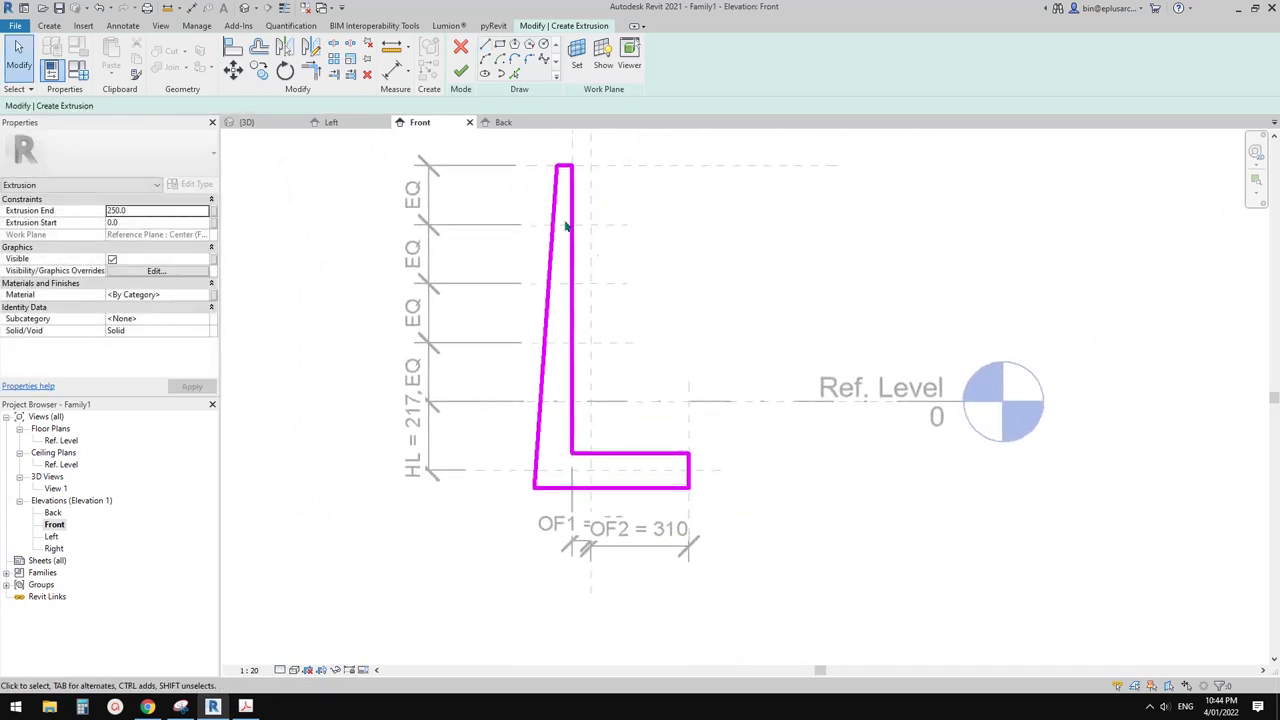
# Step: Set the extrusion end to 10.0 and the extrusion start to -10.0, and finish the extrusion
pyautogui.click(460, 70)
pyautogui.click(462, 76)
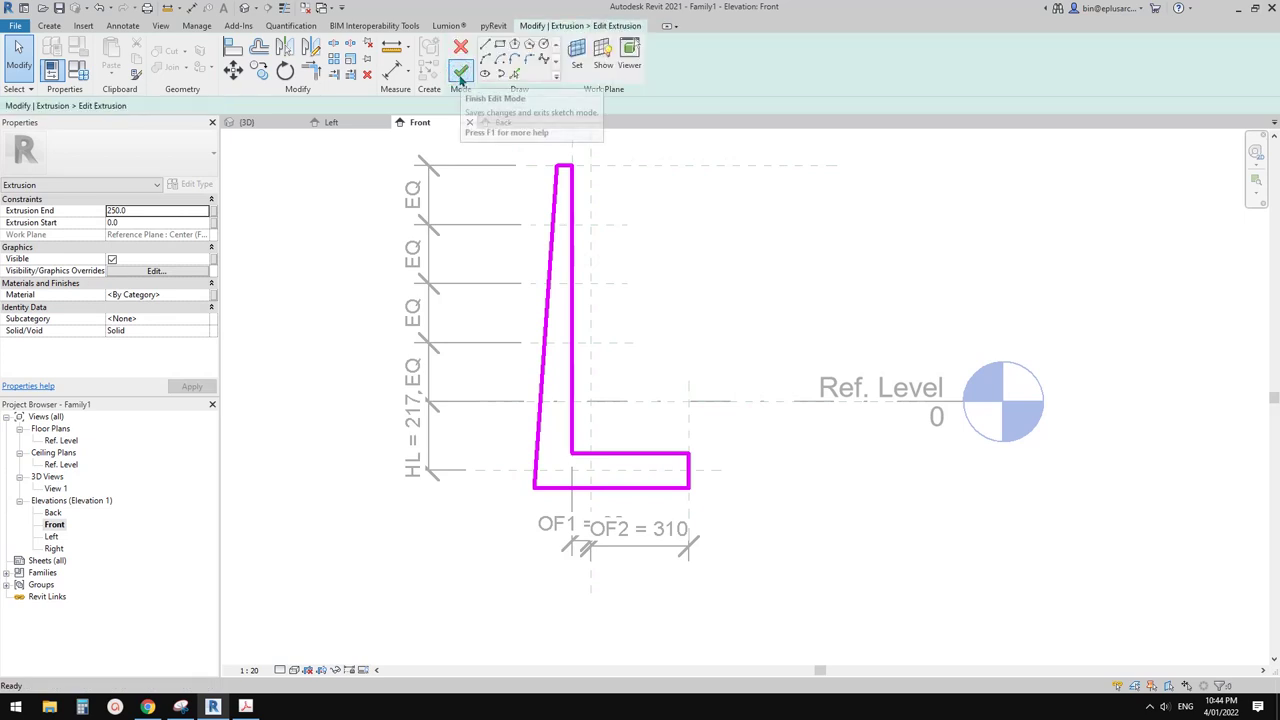
pyautogui.click(148, 212)
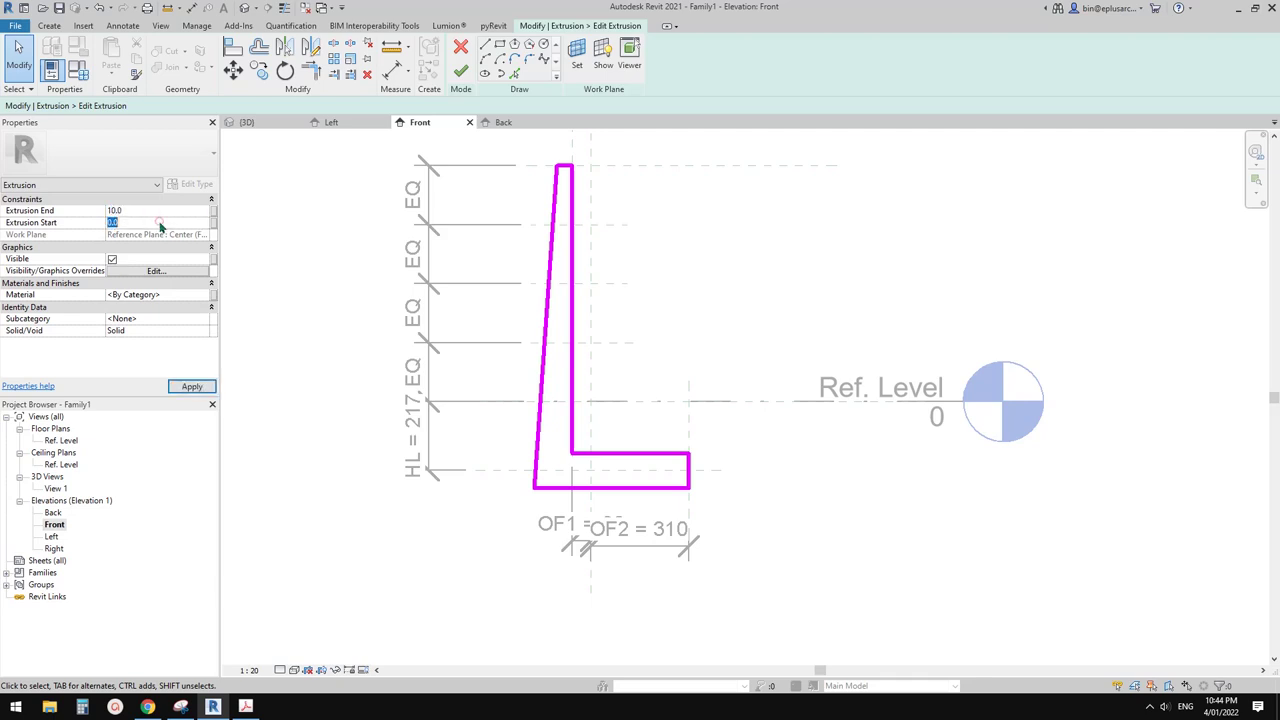
pyautogui.click(191, 387)
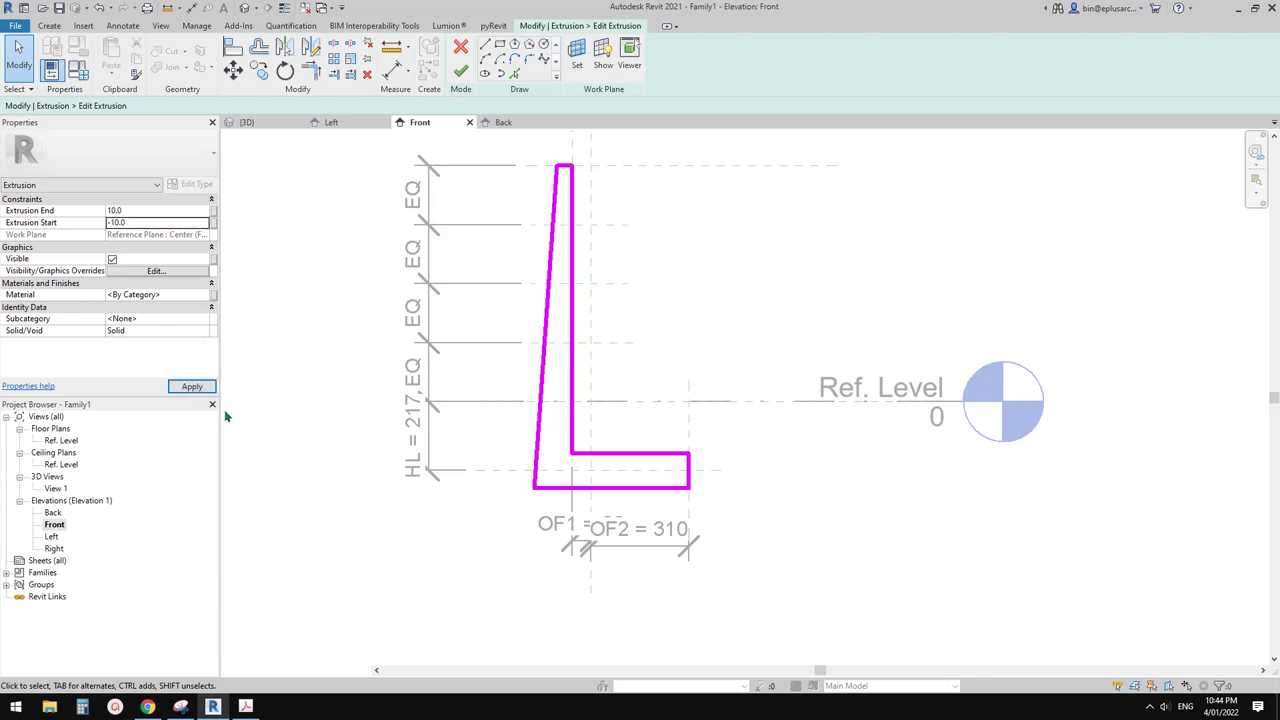
pyautogui.click(460, 73)
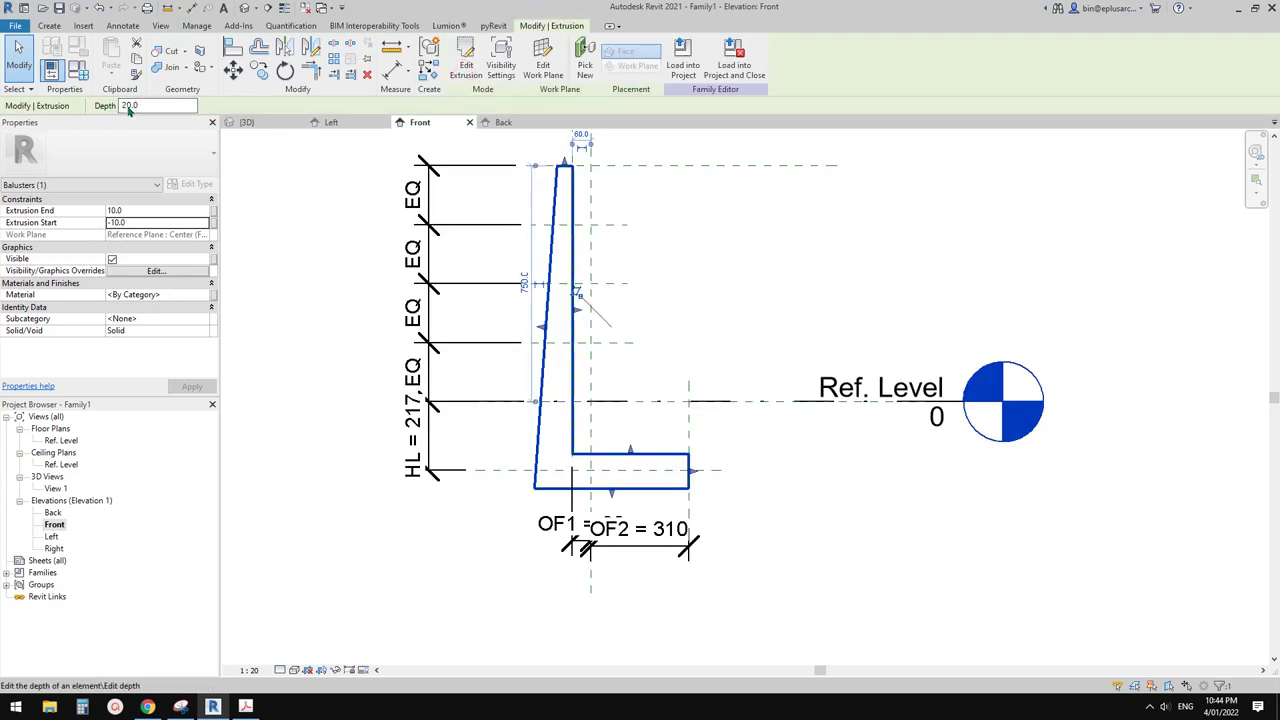
pyautogui.scroll(2, 680, 413)
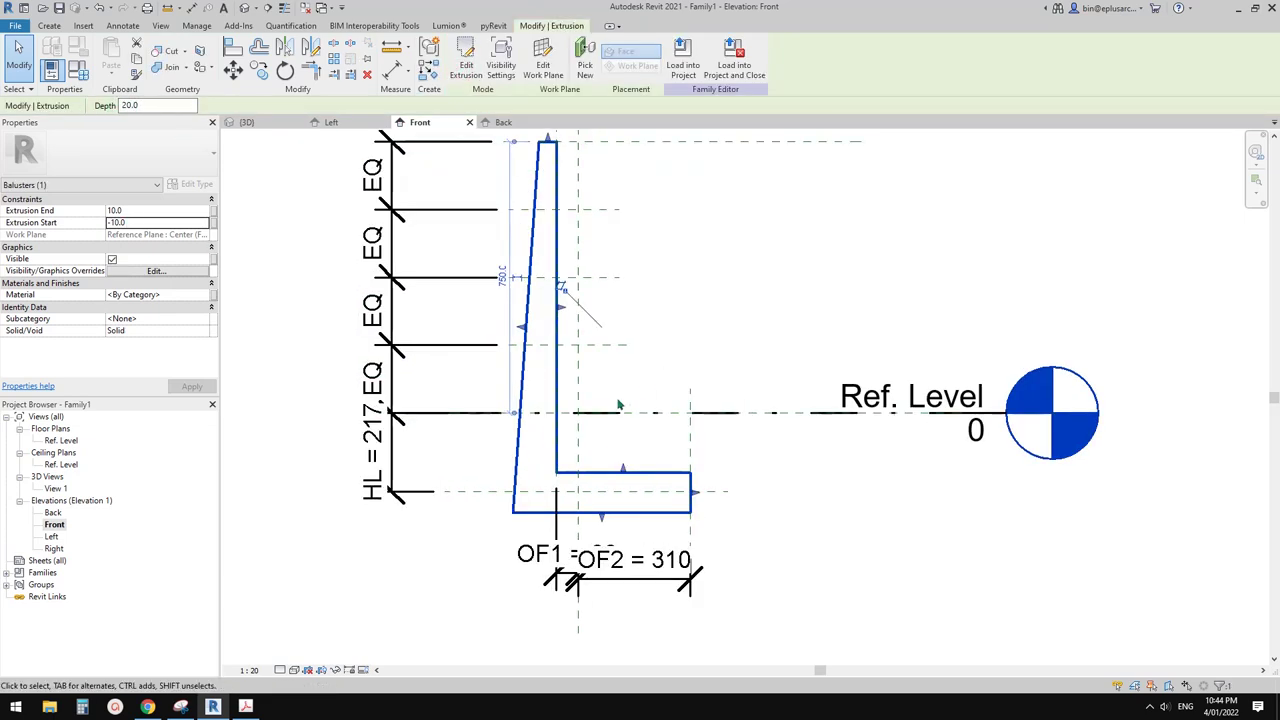
pyautogui.click(650, 527)
# Step: Test the extrusion by moving the left vertical reference plane outward to about OF1 = 140 and back
pyautogui.scroll(-1, 630, 490)
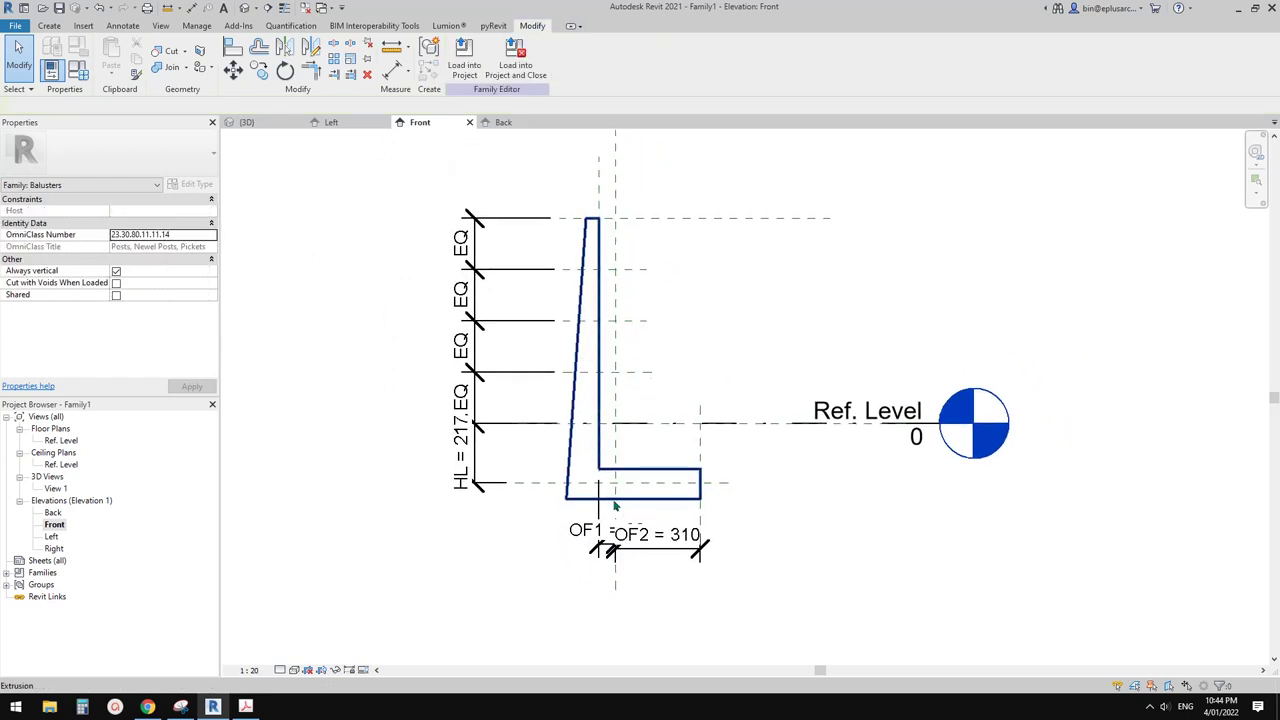
pyautogui.moveTo(638, 505); pyautogui.dragTo(642, 508, button='middle')
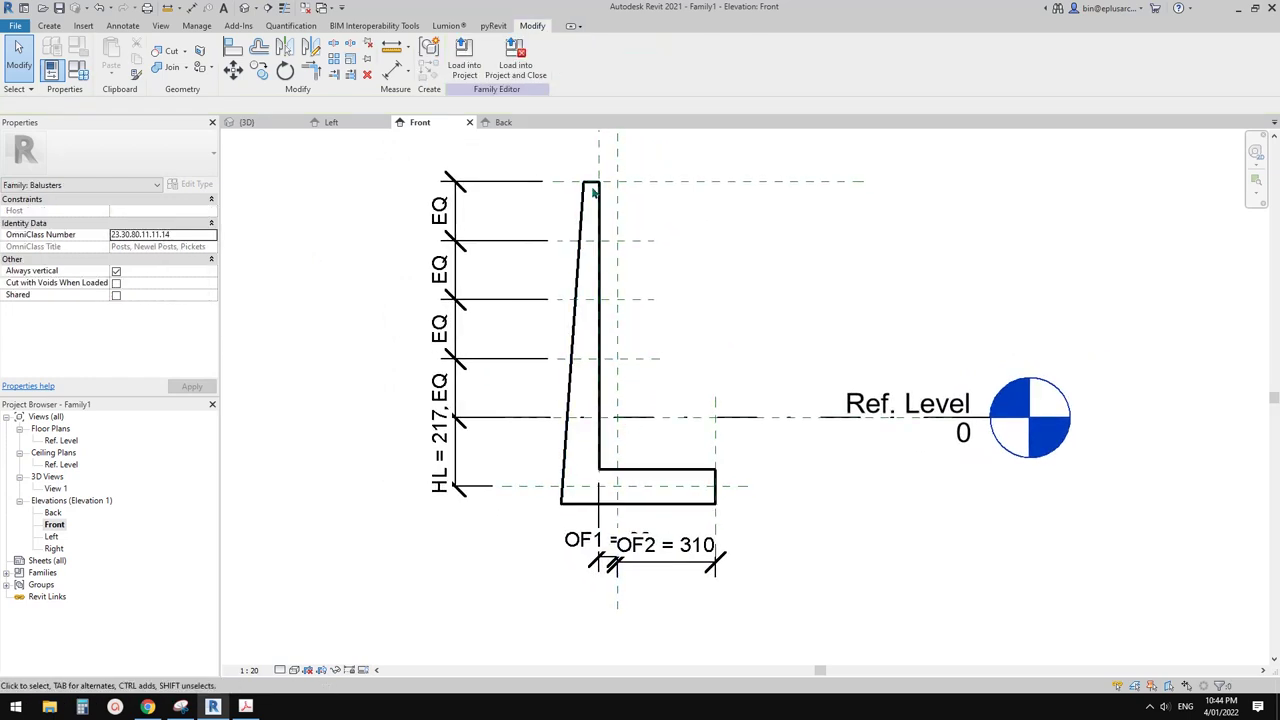
pyautogui.moveTo(587, 184); pyautogui.dragTo(567, 250, button='middle')
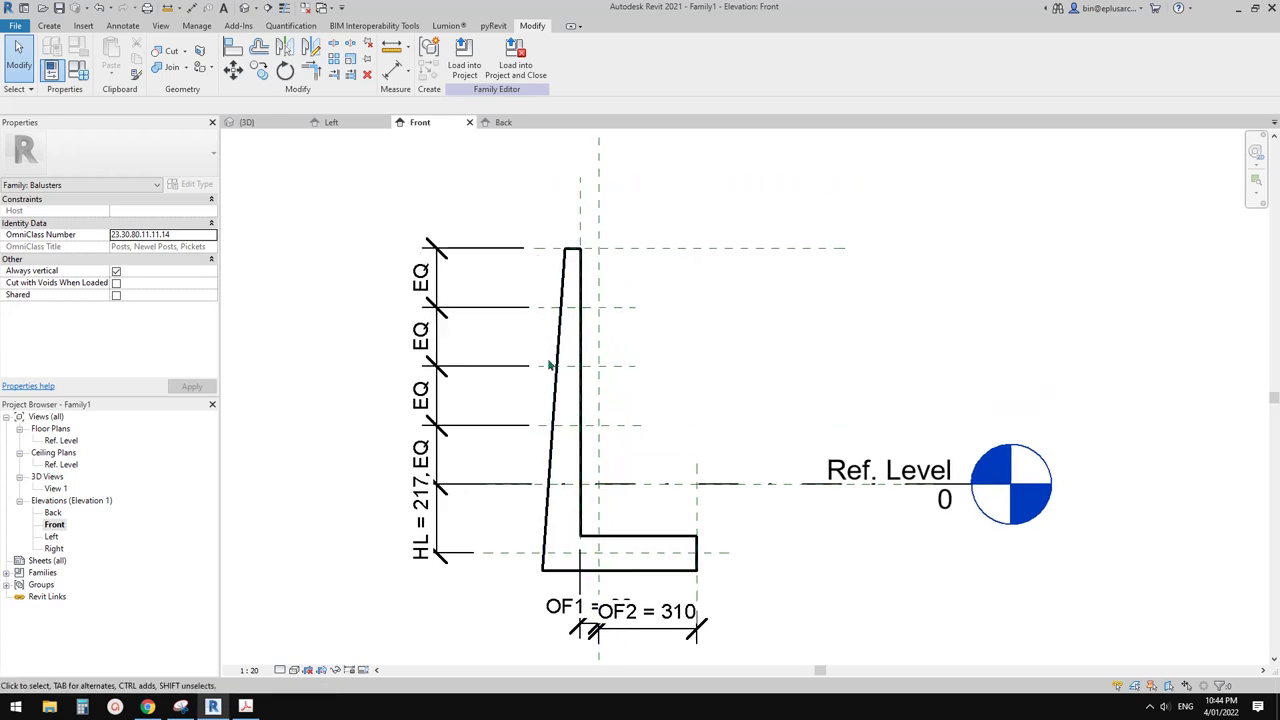
pyautogui.click(578, 217)
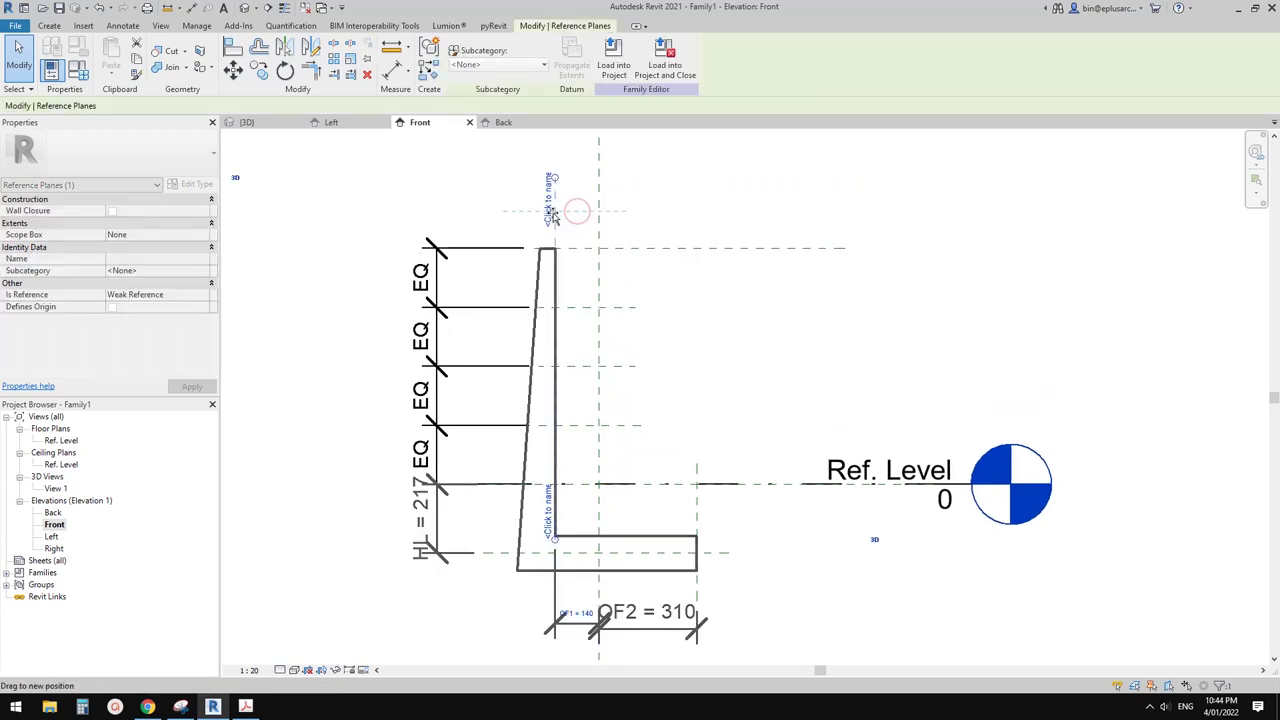
pyautogui.moveTo(578, 217)
pyautogui.mouseDown()
pyautogui.moveTo(548, 215)
pyautogui.moveTo(583, 213)
pyautogui.mouseUp()
pyautogui.click(582, 219)
# Step: Move the right vertical plane to an OF2 offset of 300 and the lower horizontal plane to an HL of 180
pyautogui.moveTo(697, 508)
pyautogui.mouseDown()
pyautogui.moveTo(680, 508)
pyautogui.moveTo(694, 515)
pyautogui.mouseUp()
pyautogui.moveTo(507, 557)
pyautogui.mouseDown()
pyautogui.moveTo(507, 530)
pyautogui.moveTo(507, 560)
pyautogui.moveTo(505, 533)
pyautogui.moveTo(514, 540)
pyautogui.mouseUp()
pyautogui.click(645, 508)
pyautogui.scroll(1, 650, 508)
pyautogui.moveTo(606, 503); pyautogui.dragTo(598, 514, button='middle')
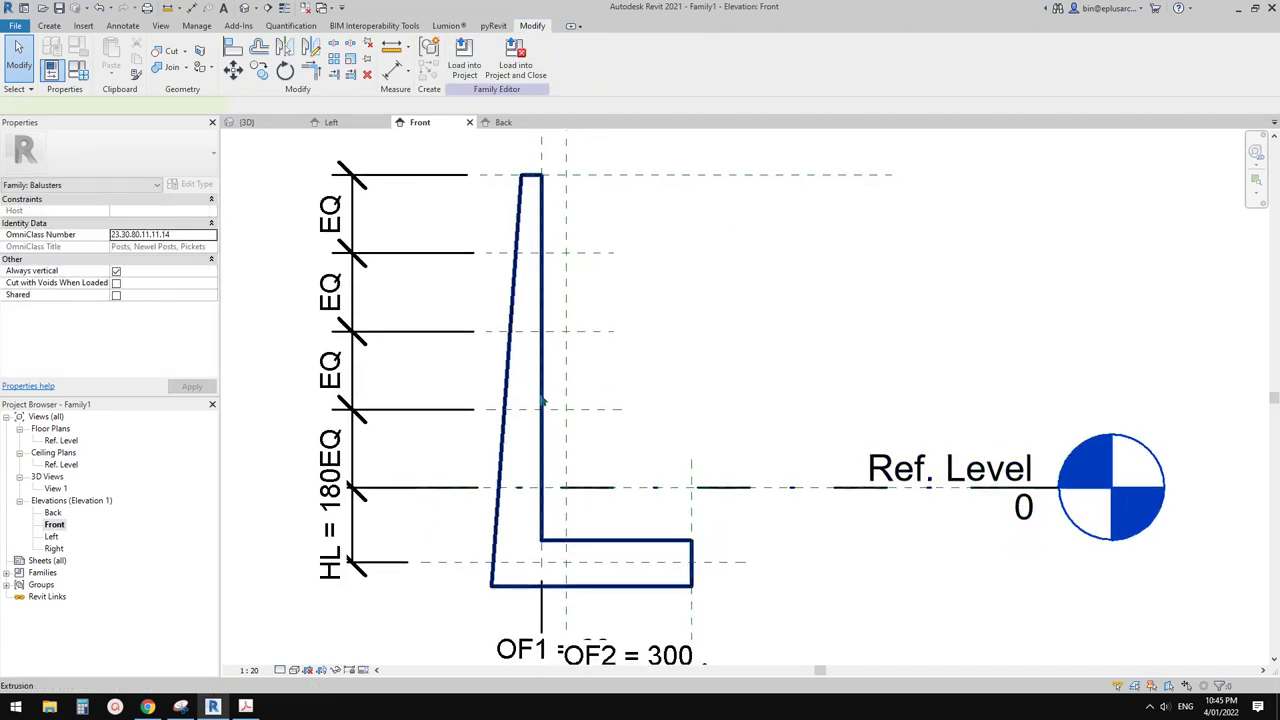
# Step: Edit the post's extrusion sketch and draw a small separate rectangle about 20 mm high beside the upper part of the post
pyautogui.doubleClick(543, 403)
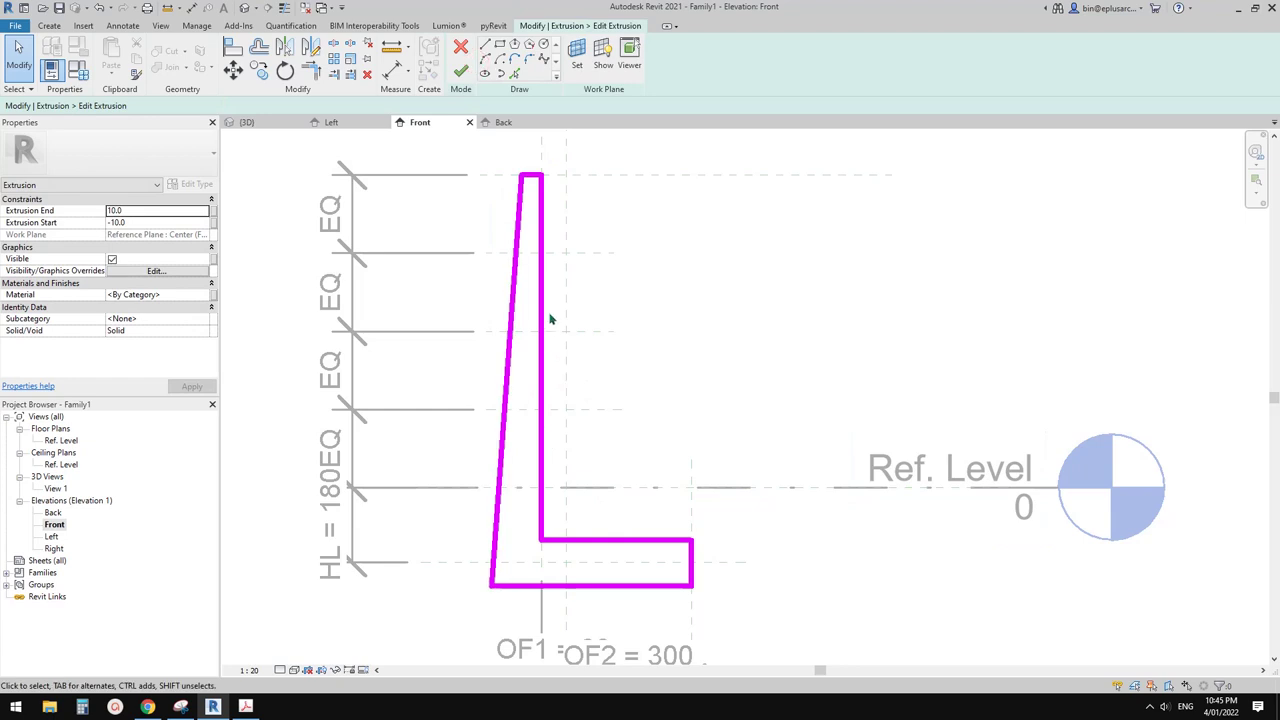
pyautogui.moveTo(549, 323); pyautogui.dragTo(549, 335, button='middle')
pyautogui.click(485, 45)
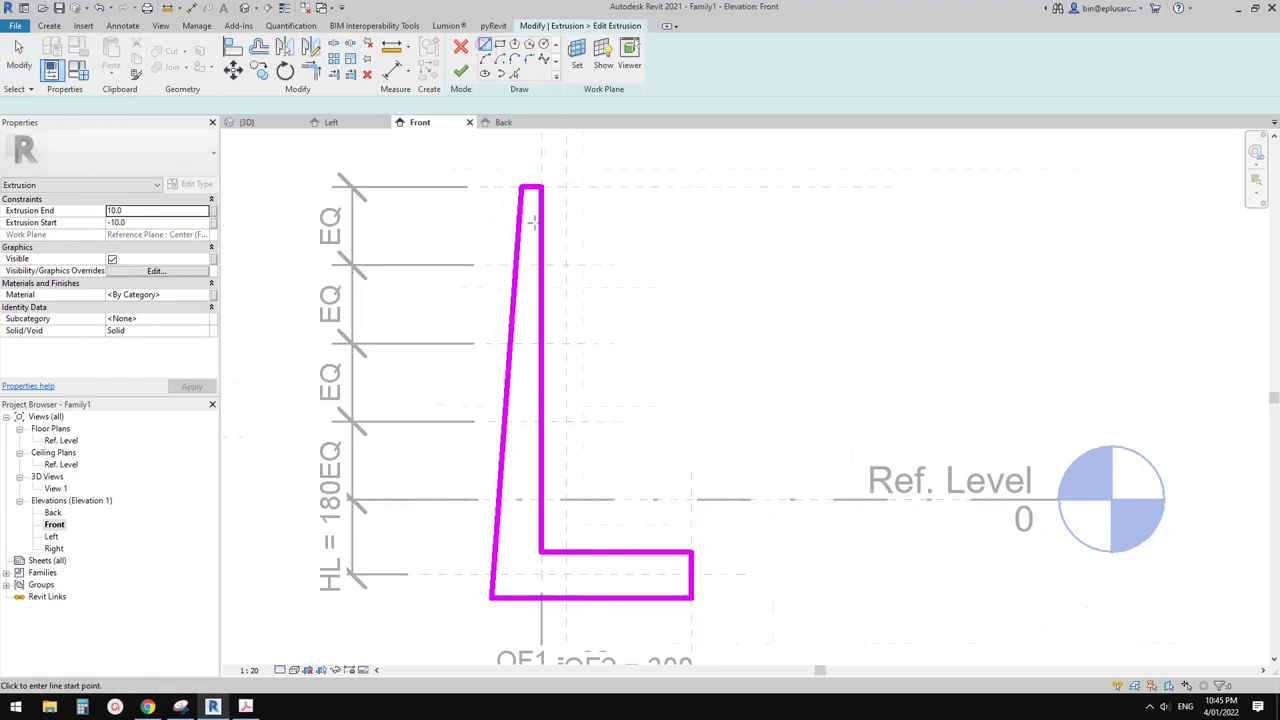
pyautogui.scroll(2, 540, 235)
pyautogui.scroll(1, 550, 276)
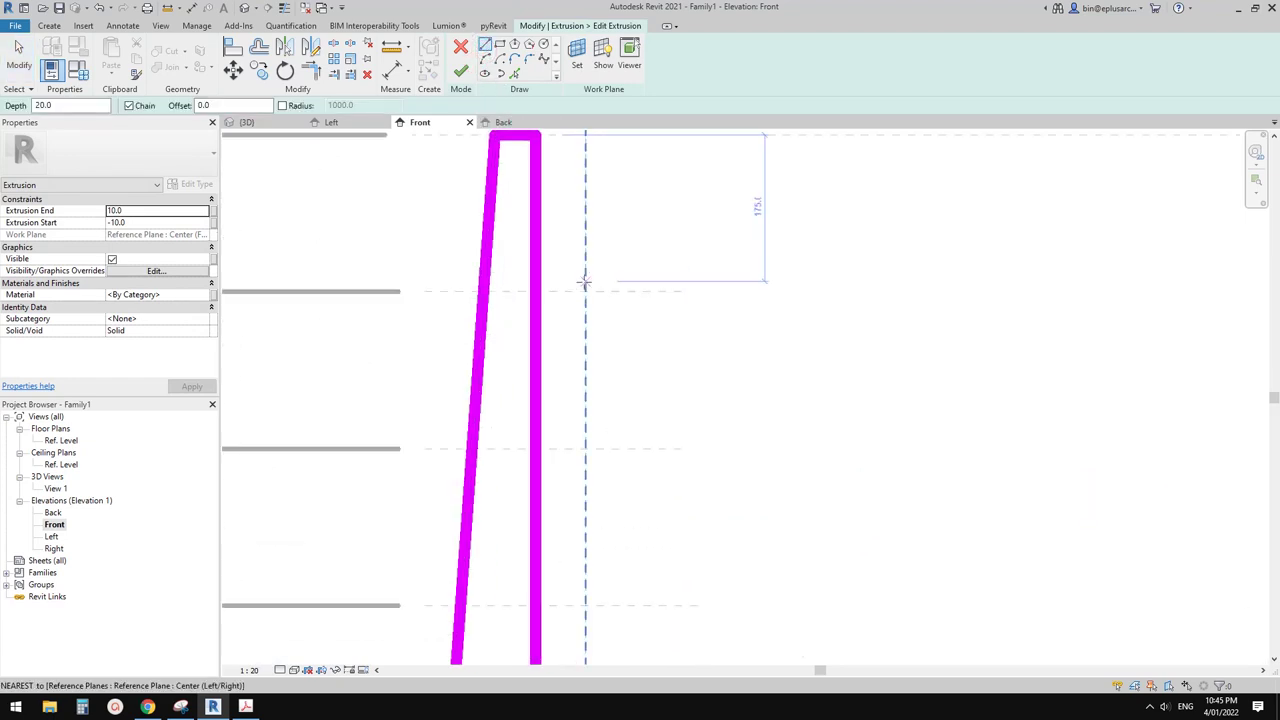
pyautogui.click(501, 46)
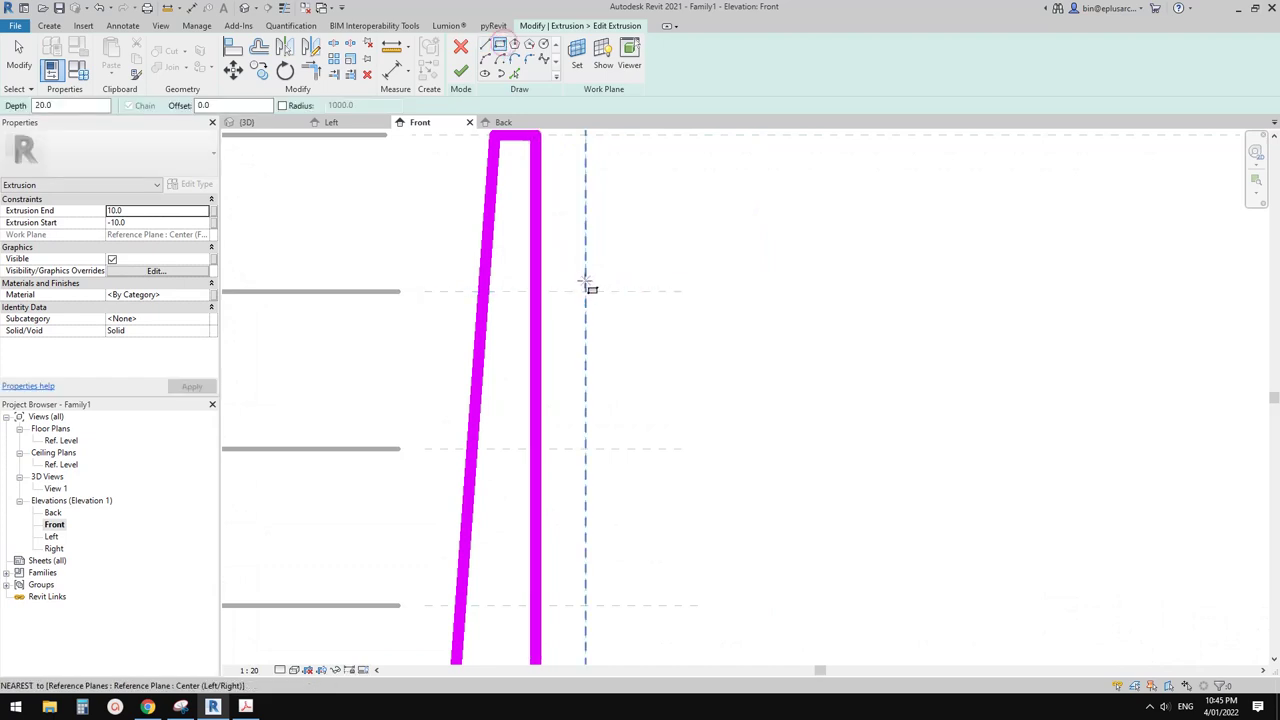
pyautogui.click(745, 278)
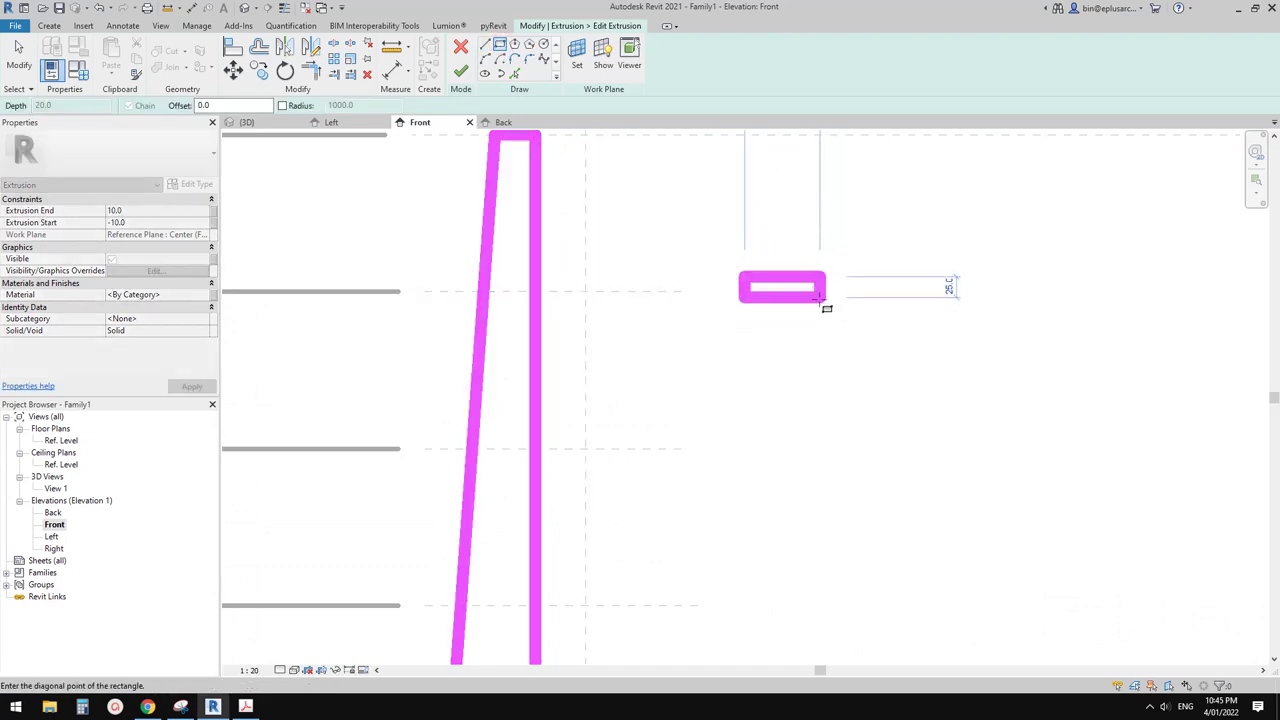
pyautogui.press('Escape')
pyautogui.click(618, 331)
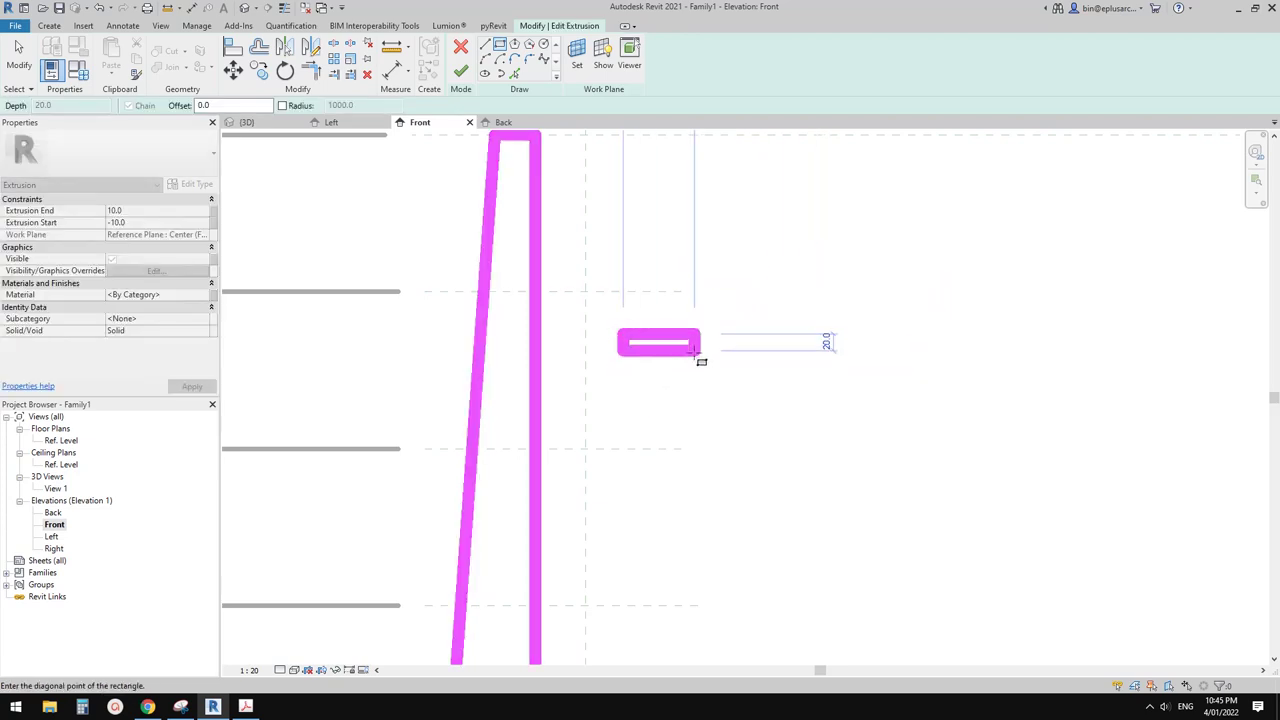
pyautogui.click(700, 356)
pyautogui.moveTo(700, 356); pyautogui.dragTo(688, 400, button='middle')
pyautogui.press('Escape')
pyautogui.press('Escape')
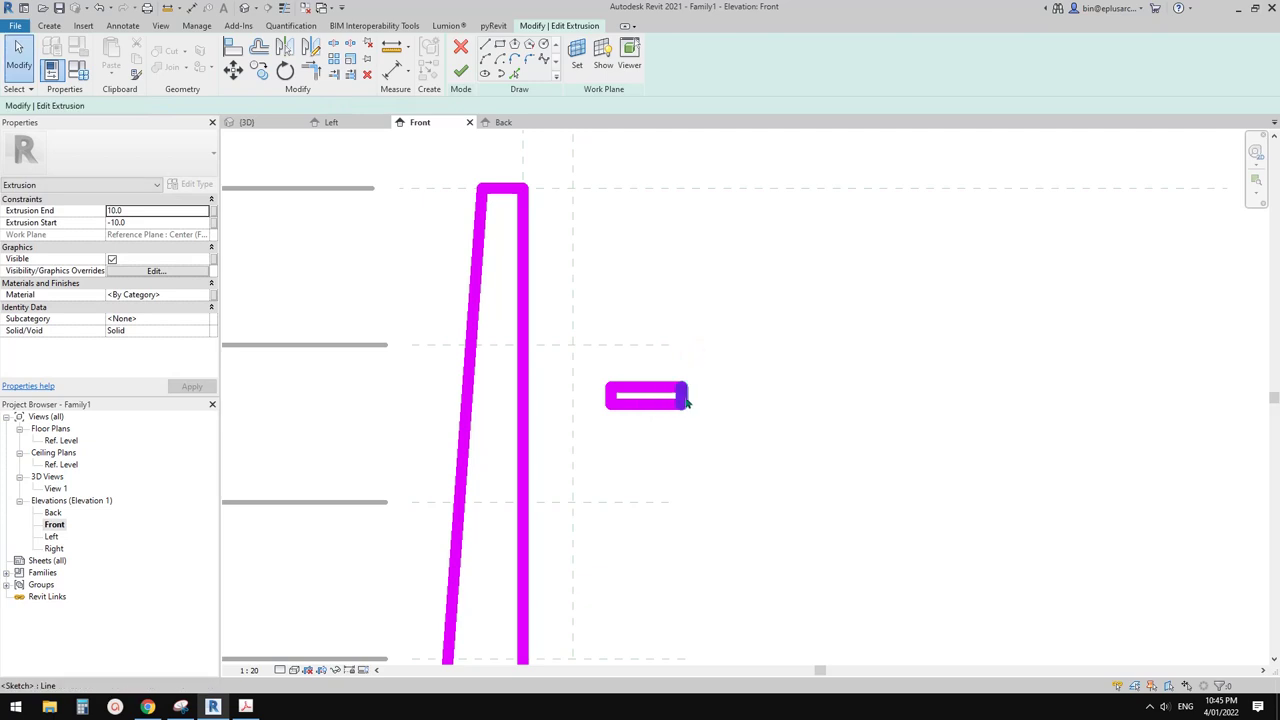
# Step: Copy the rectangle from its outer end's midpoint to the centre plane's intersections with the three intermediate horizontal reference planes
pyautogui.click(686, 400)
pyautogui.scroll(2, 688, 404)
pyautogui.press('m')
pyautogui.press('v')
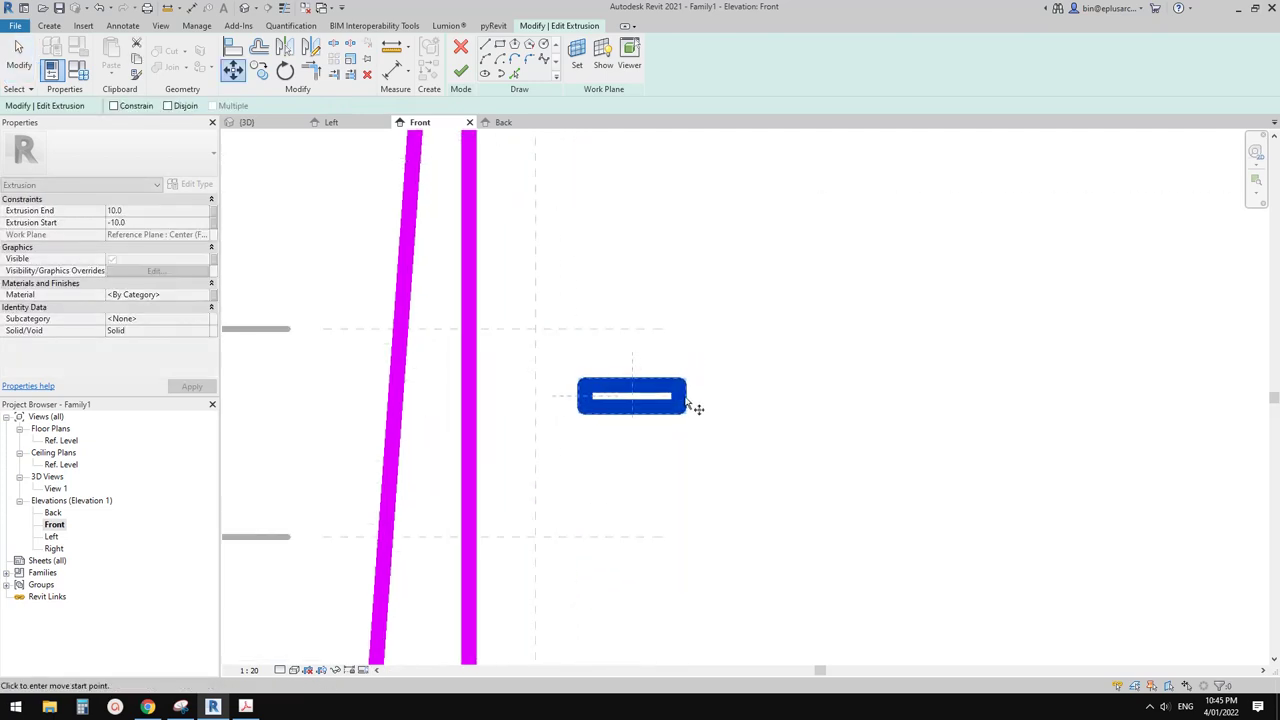
pyautogui.click(683, 399)
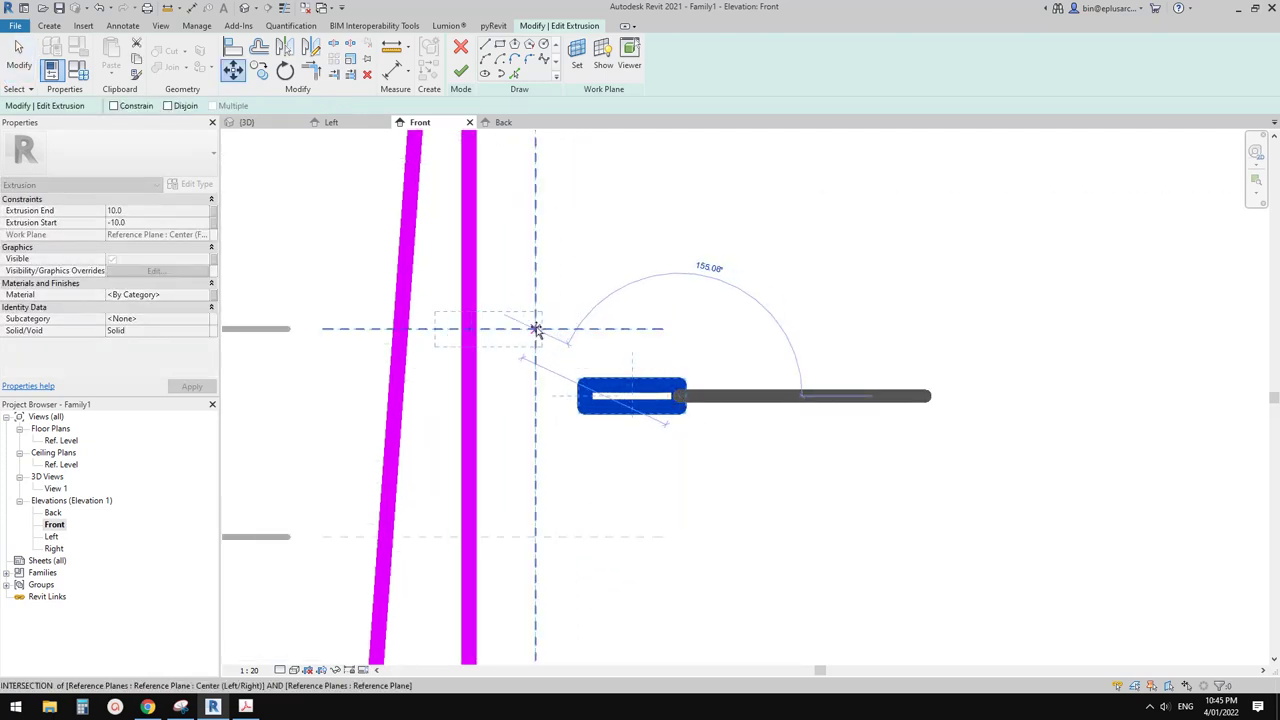
pyautogui.press('c')
pyautogui.press('o')
pyautogui.click(683, 399)
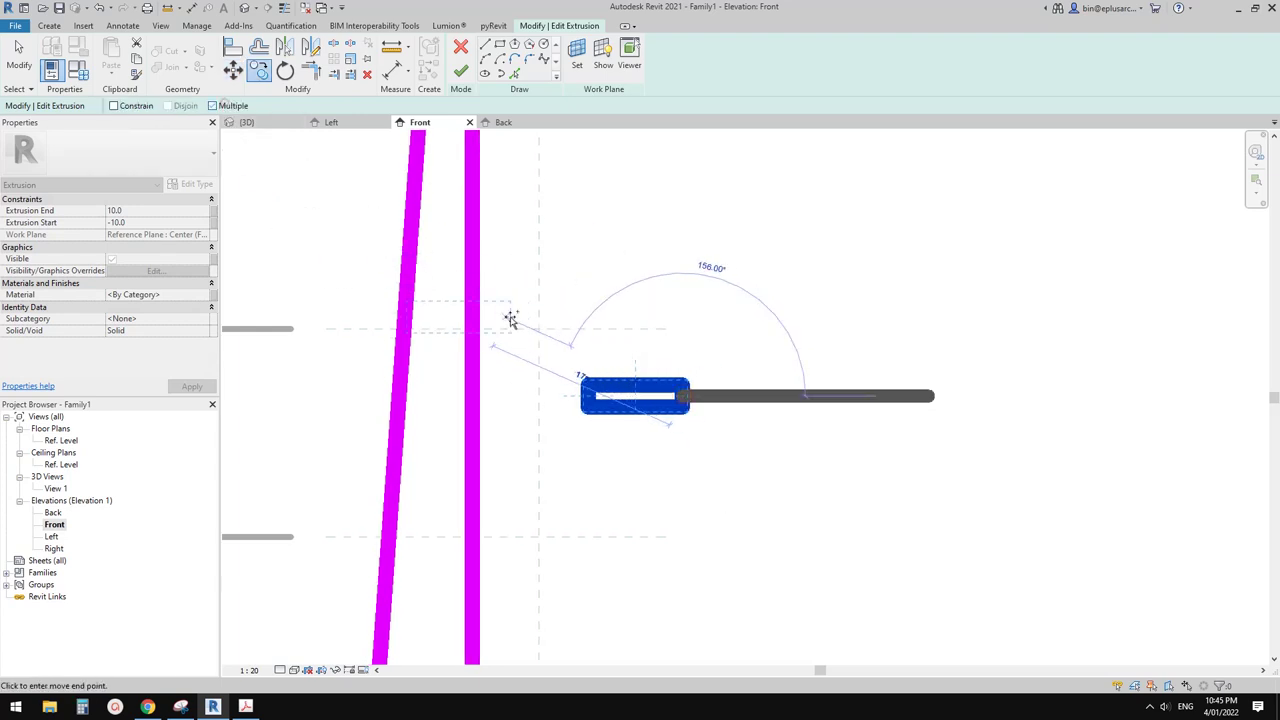
pyautogui.click(540, 329)
pyautogui.scroll(-2, 540, 329)
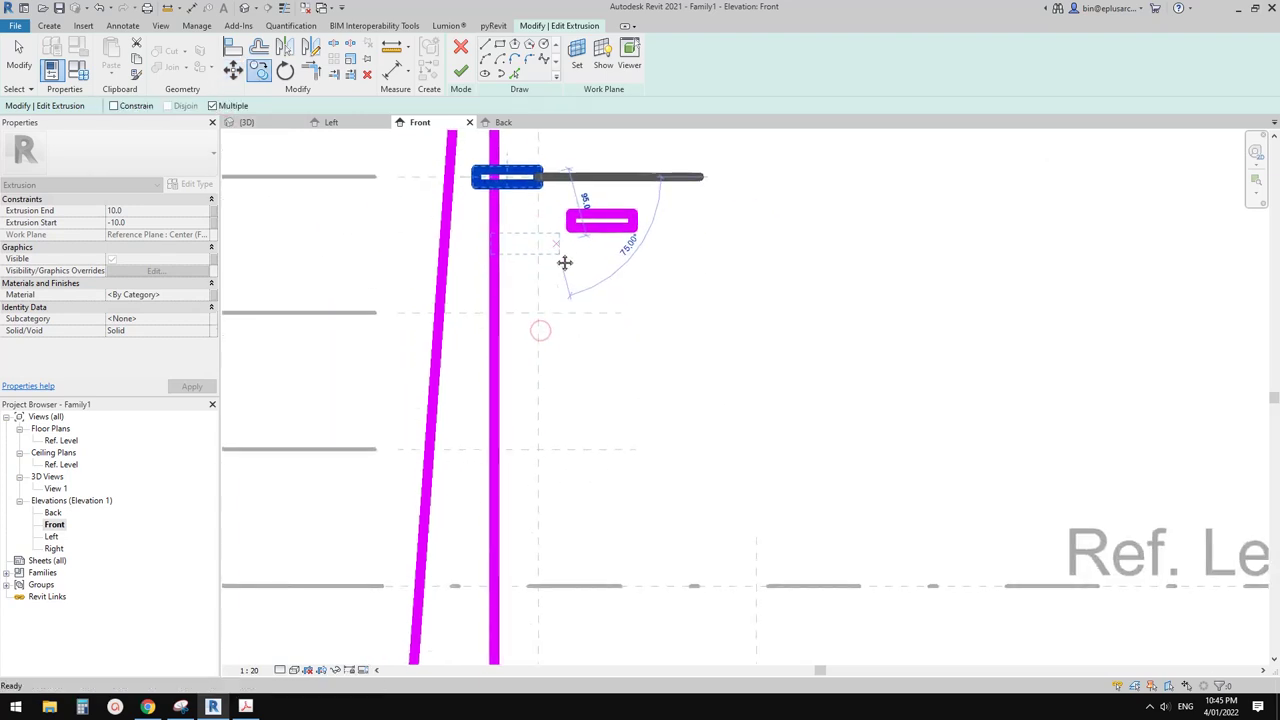
pyautogui.click(538, 312)
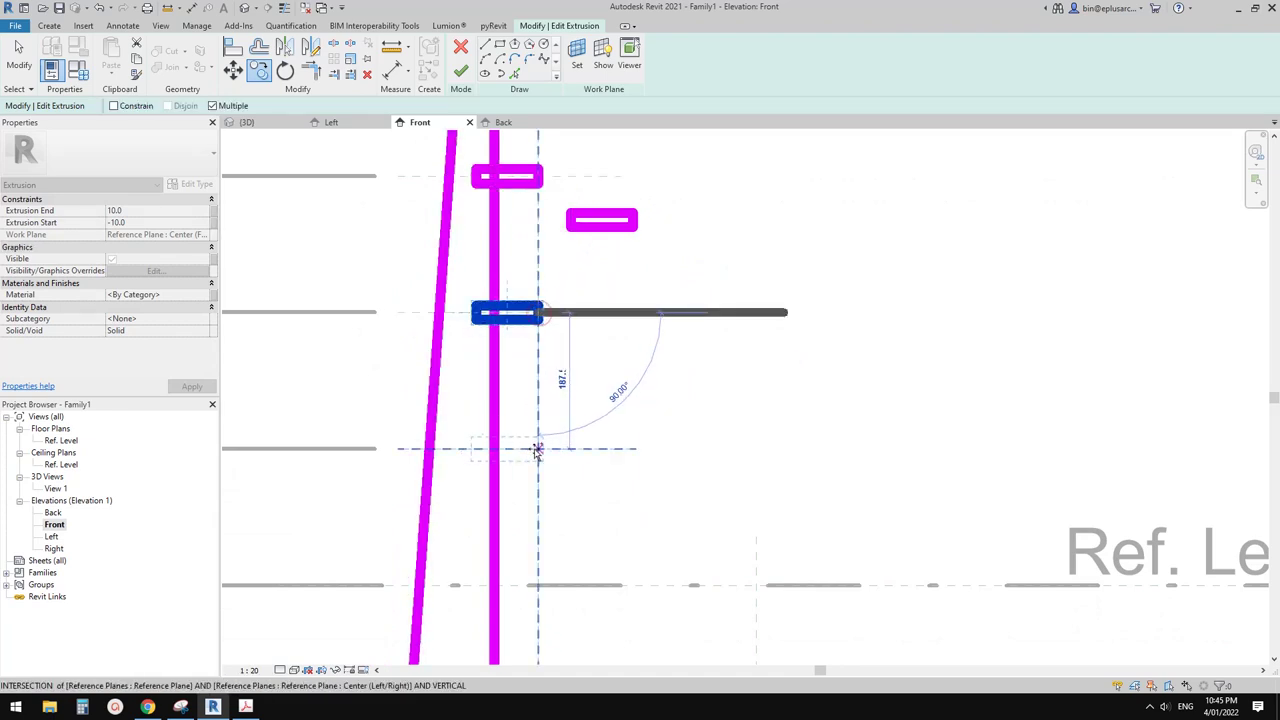
pyautogui.click(537, 449)
pyautogui.scroll(-2, 590, 455)
pyautogui.press('Escape')
# Step: Split the post's inner vertical edge inside each of the three copied rectangles, keeping the inner segments
pyautogui.scroll(4, 530, 235)
pyautogui.press('s')
pyautogui.press('l')
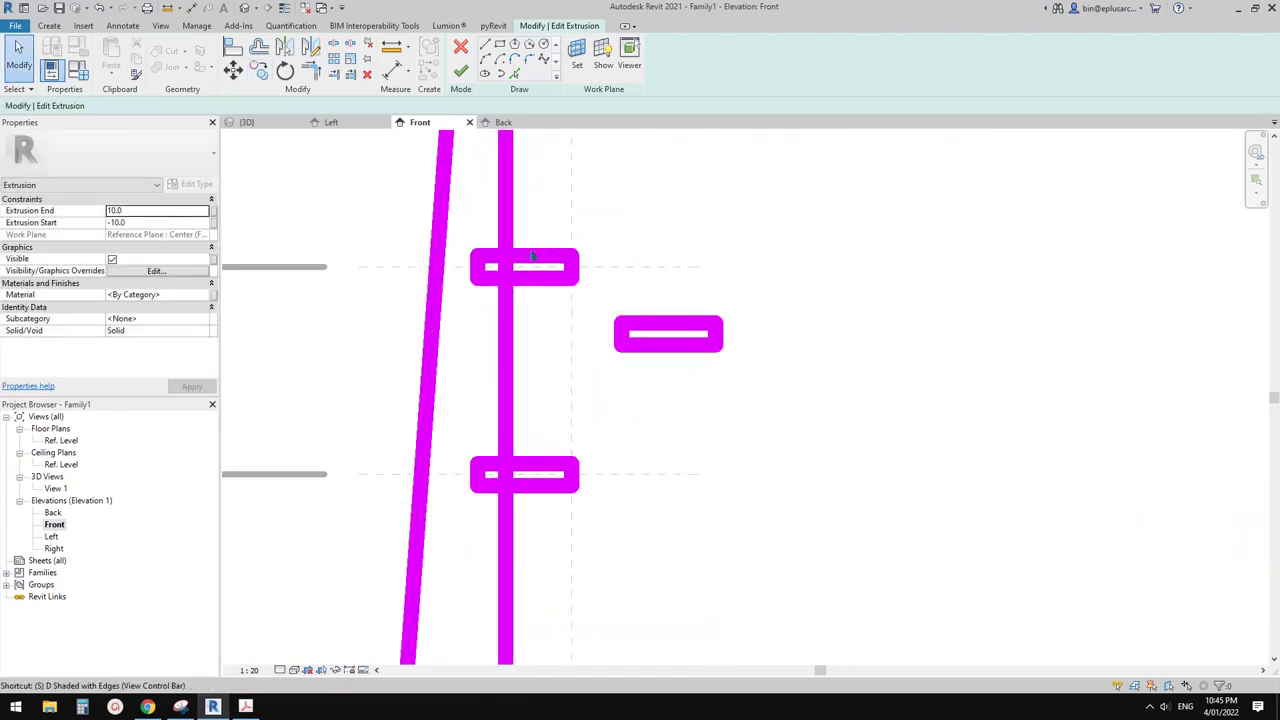
pyautogui.scroll(2, 503, 270)
pyautogui.click(500, 263)
pyautogui.scroll(-4, 515, 285)
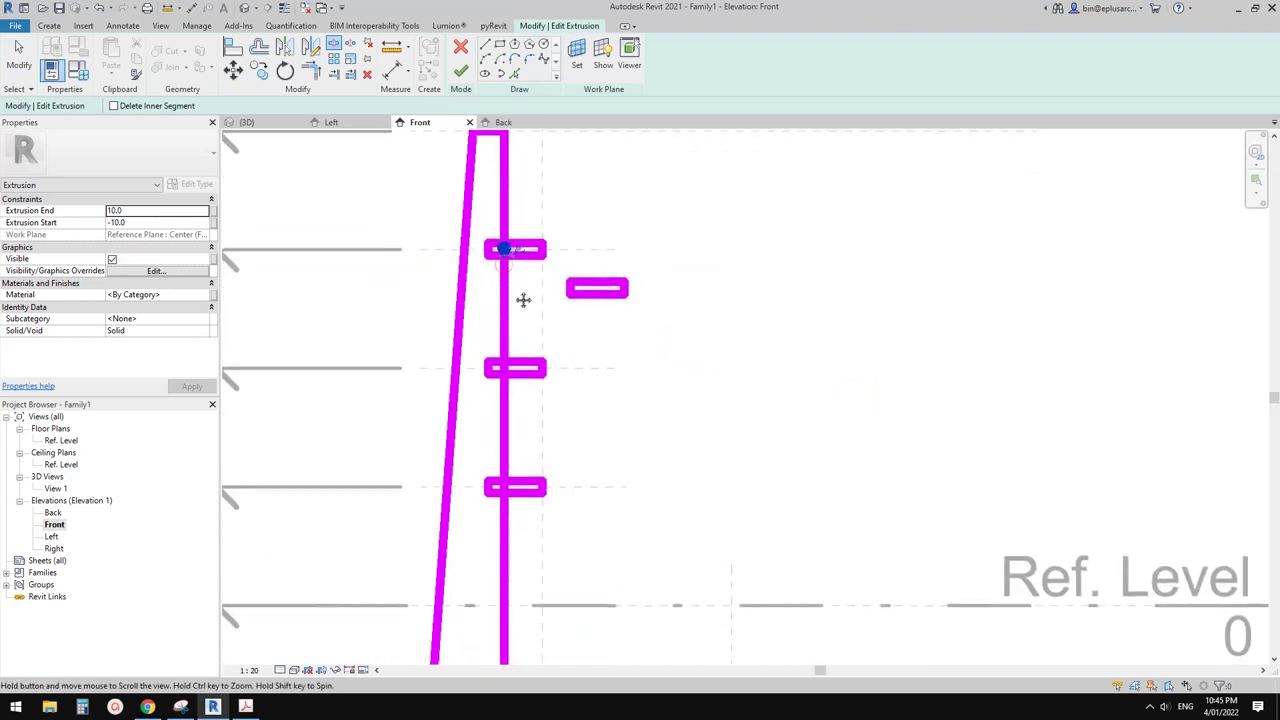
pyautogui.scroll(2, 508, 370)
pyautogui.click(505, 372)
pyautogui.moveTo(508, 499); pyautogui.dragTo(521, 445, button='middle')
pyautogui.click(518, 497)
pyautogui.scroll(-1, 587, 382)
pyautogui.scroll(1, 550, 170)
# Step: Trim the post's inner edge to the upper and lower lines of the three rectangles to form projecting tabs
pyautogui.press('t')
pyautogui.press('r')
pyautogui.click(548, 204)
pyautogui.moveTo(558, 343); pyautogui.dragTo(554, 323, button='middle')
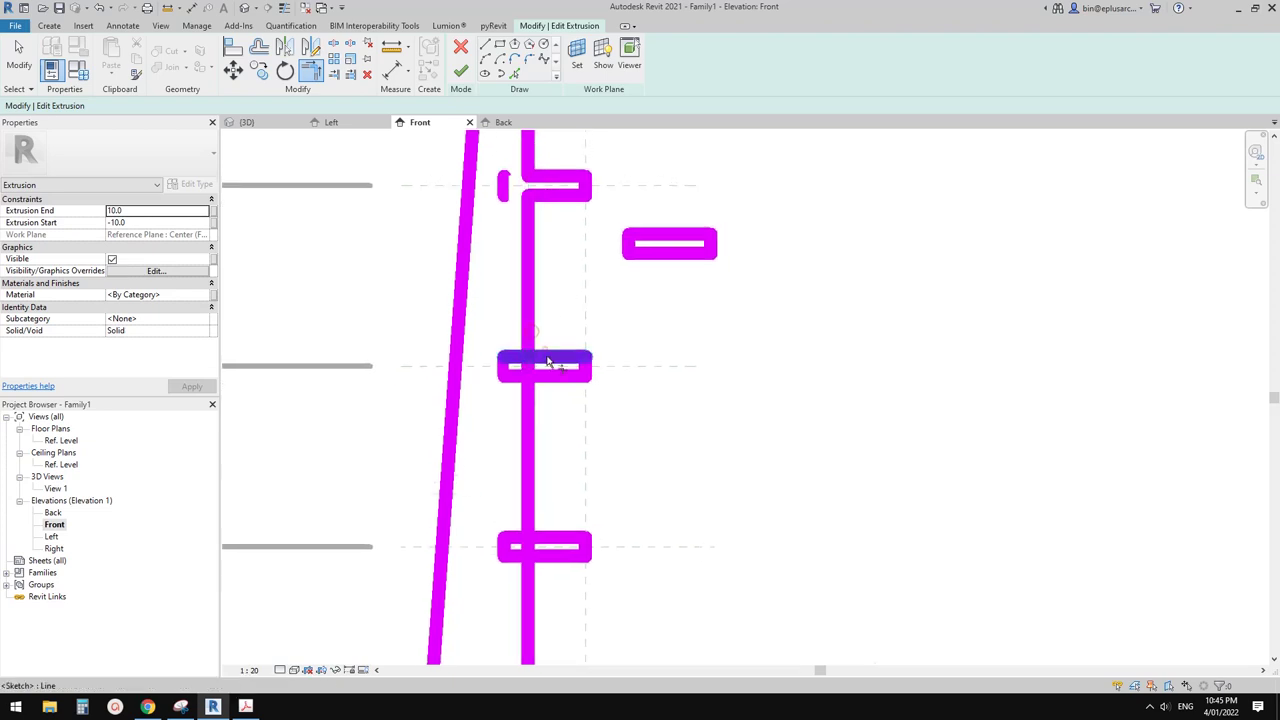
pyautogui.click(530, 347)
pyautogui.click(545, 375)
pyautogui.click(532, 399)
pyautogui.moveTo(553, 470); pyautogui.dragTo(571, 351, button='middle')
pyautogui.click(550, 414)
pyautogui.click(553, 418)
pyautogui.scroll(-2, 550, 420)
pyautogui.press('Escape')
pyautogui.press('Escape')
# Step: Delete the leftover rectangle ends inside the post and the spare rectangle beside it
pyautogui.moveTo(460, 160); pyautogui.dragTo(546, 468)
pyautogui.press('Delete')
pyautogui.moveTo(605, 216); pyautogui.dragTo(710, 262)
pyautogui.press('Delete')
pyautogui.scroll(-3, 685, 360)
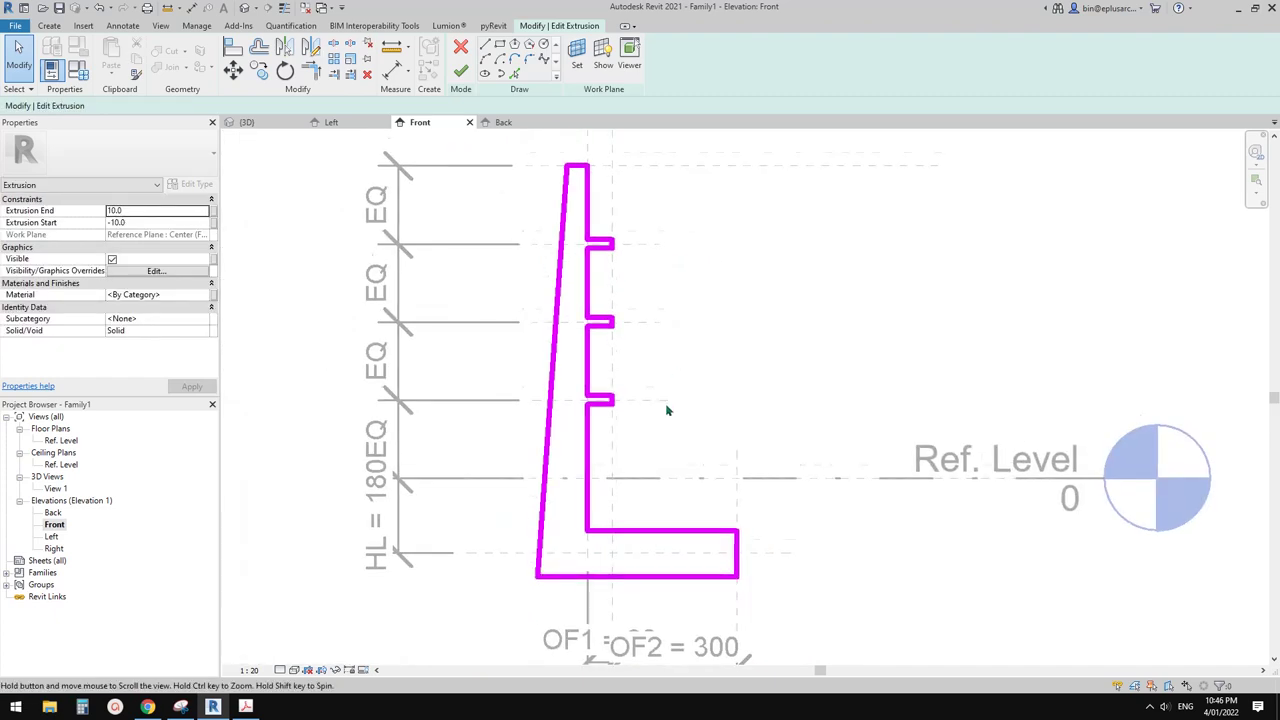
pyautogui.scroll(-1, 745, 415)
pyautogui.scroll(2, 575, 455)
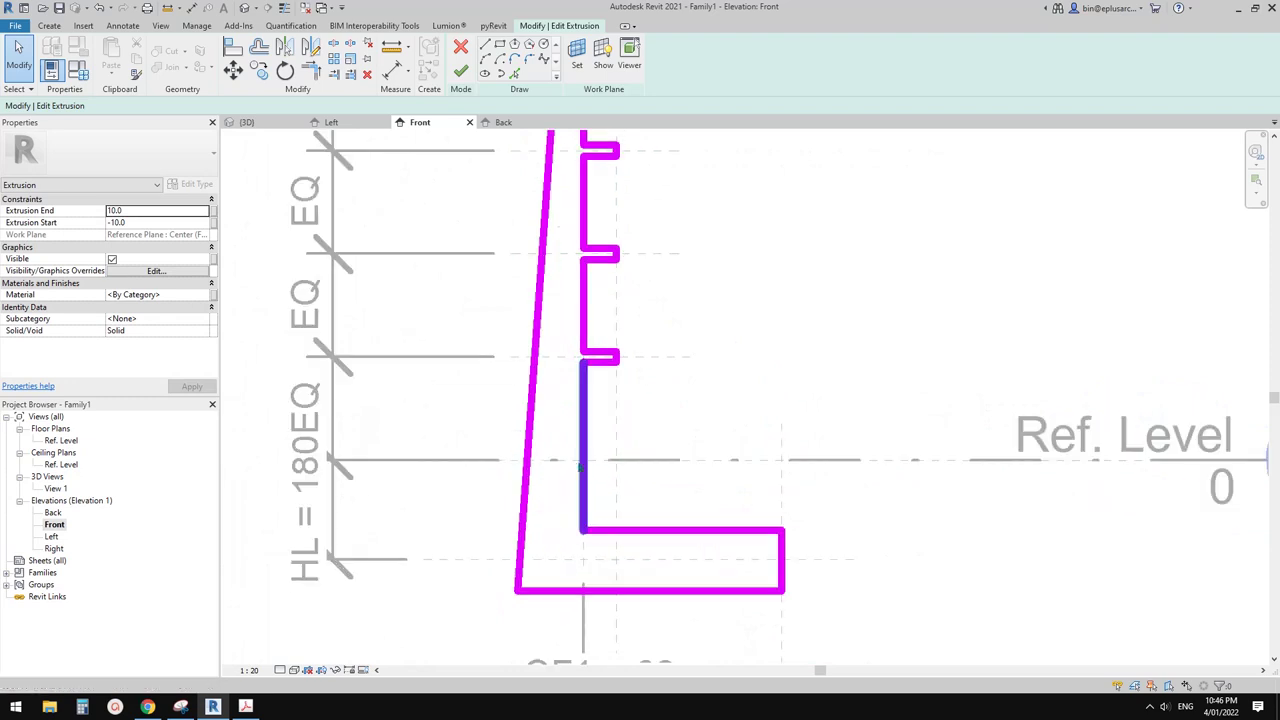
# Step: Copy the lowest tab straight down to the Ref. Level line
pyautogui.scroll(1, 607, 380)
pyautogui.moveTo(561, 314); pyautogui.dragTo(631, 374)
pyautogui.press('c')
pyautogui.press('o')
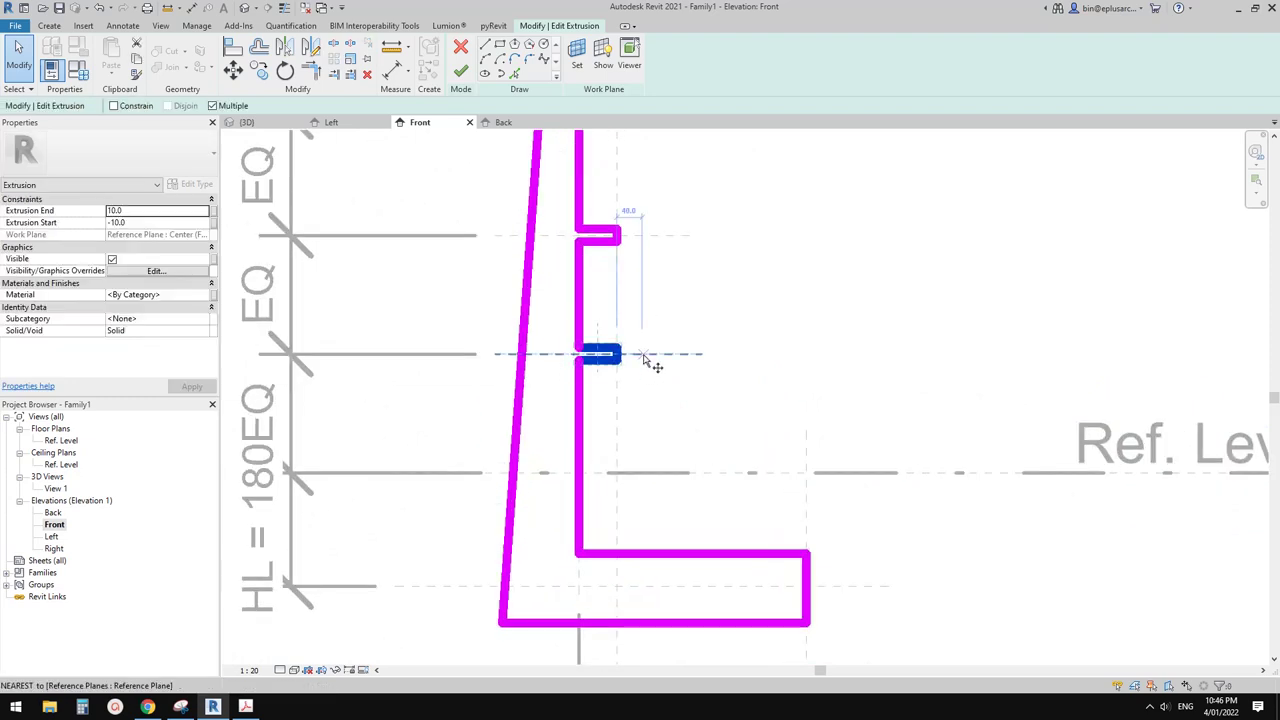
pyautogui.click(642, 354)
pyautogui.click(644, 476)
pyautogui.scroll(3, 644, 476)
pyautogui.press('Escape')
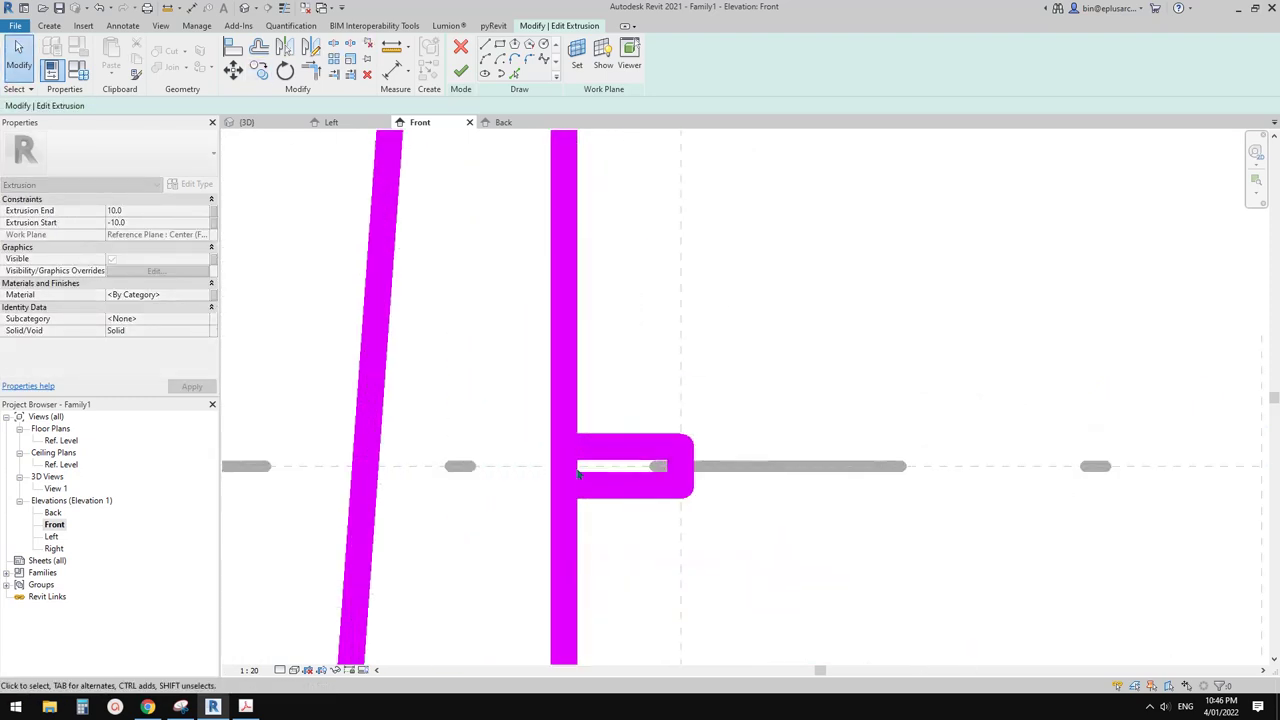
# Step: Split the inner edge at the Ref. Level tab and trim both parts to the tab's lines, unjoining elements where required
pyautogui.click(565, 423)
pyautogui.press('t')
pyautogui.press('r')
pyautogui.click(568, 516)
pyautogui.click(600, 488)
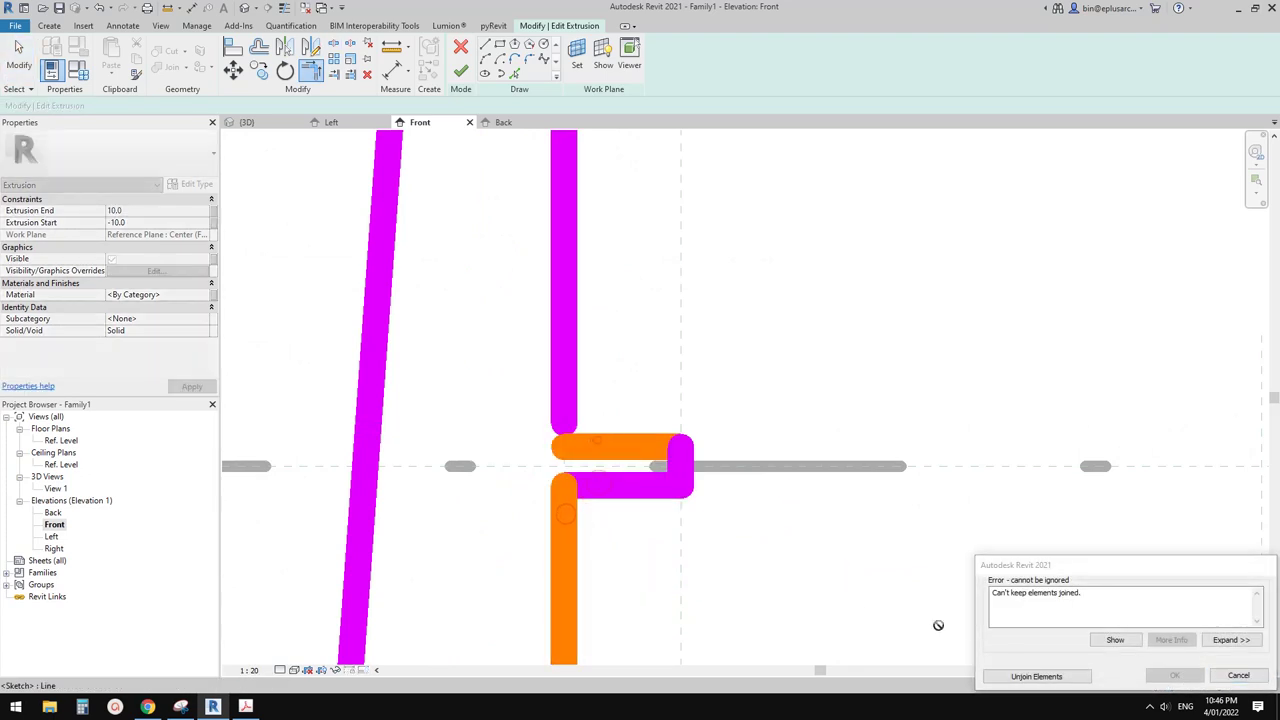
pyautogui.click(1036, 676)
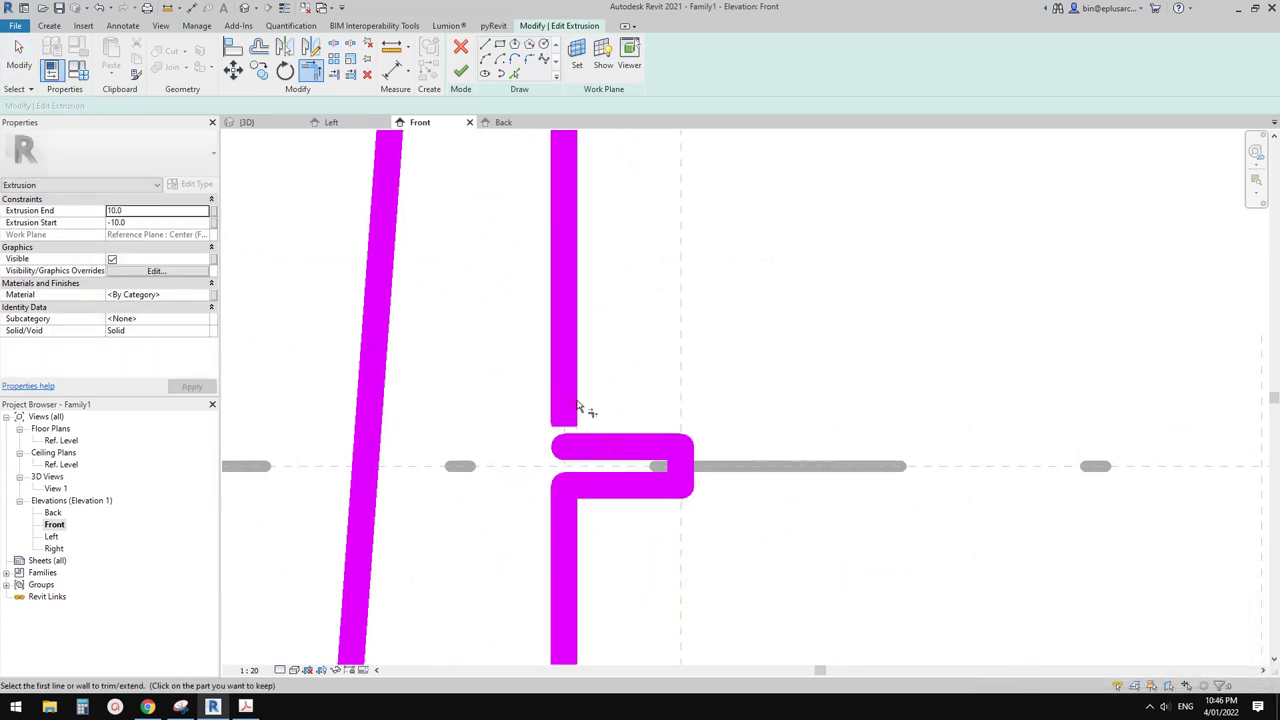
pyautogui.click(568, 402)
pyautogui.click(606, 445)
pyautogui.click(600, 445)
pyautogui.click(570, 418)
pyautogui.press('Escape')
pyautogui.scroll(-5, 580, 303)
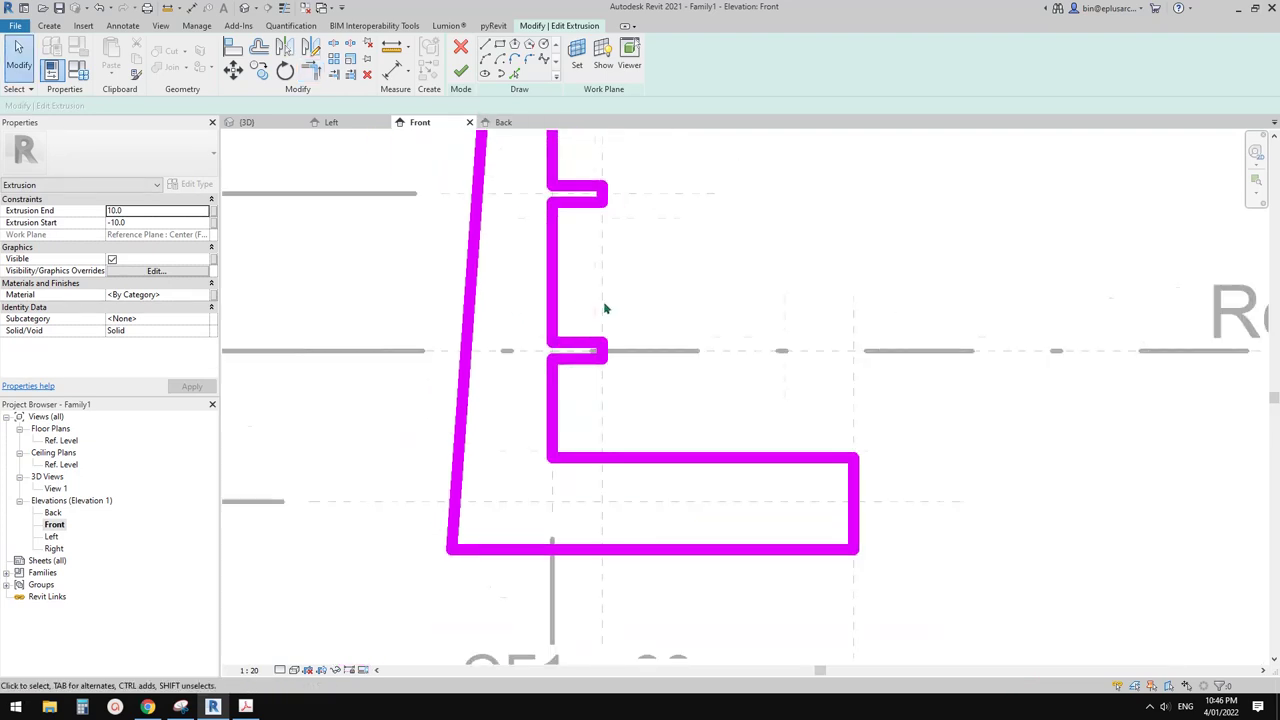
# Step: Finish the extrusion sketch and deselect the post
pyautogui.click(461, 75)
pyautogui.scroll(-2, 537, 245)
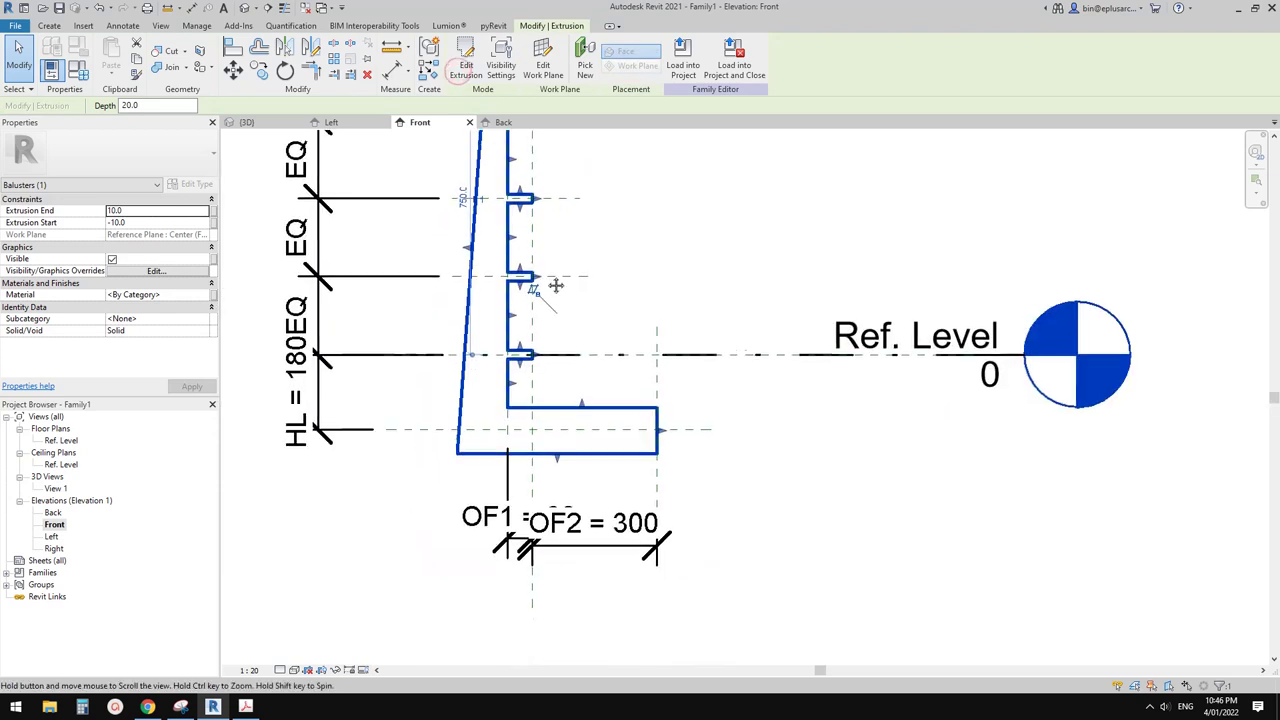
pyautogui.moveTo(546, 271); pyautogui.dragTo(563, 325, button='middle')
pyautogui.click(569, 335)
pyautogui.moveTo(569, 374); pyautogui.dragTo(633, 418, button='middle')
pyautogui.scroll(-2, 620, 470)
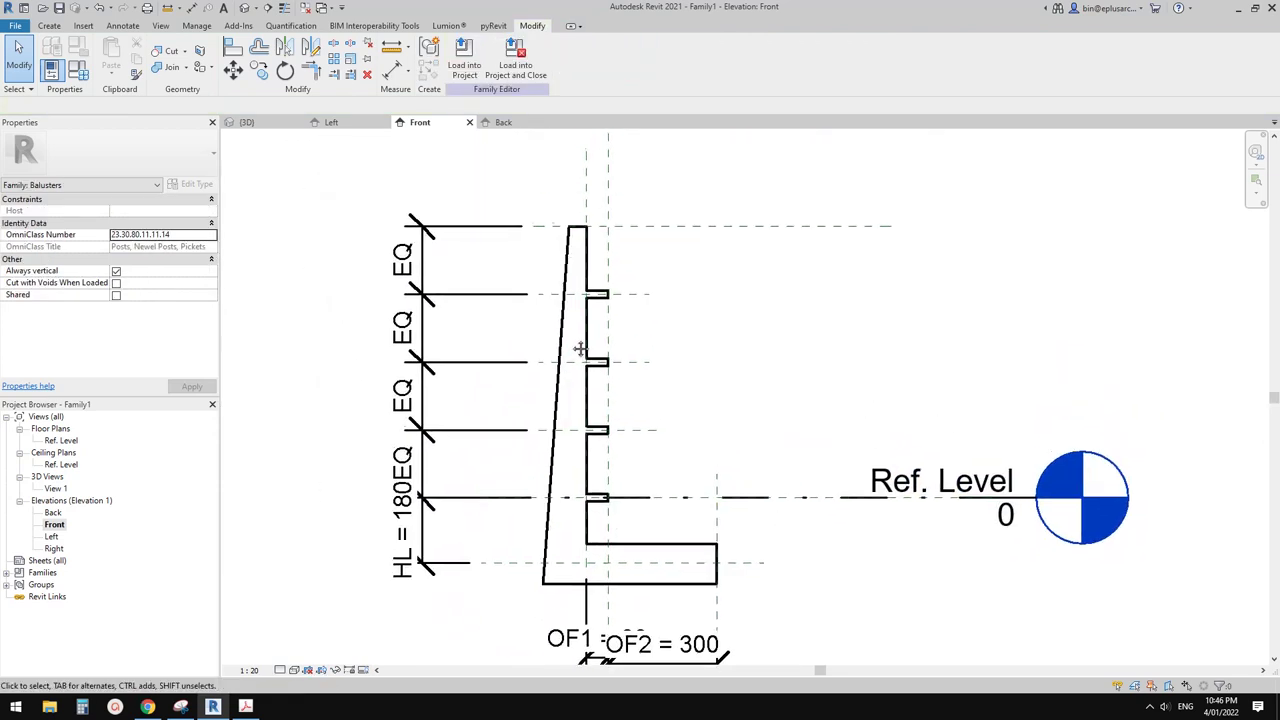
# Step: Test the tabs by moving the left vertical plane inward and back, and try to raise the top reference plane
pyautogui.click(586, 199)
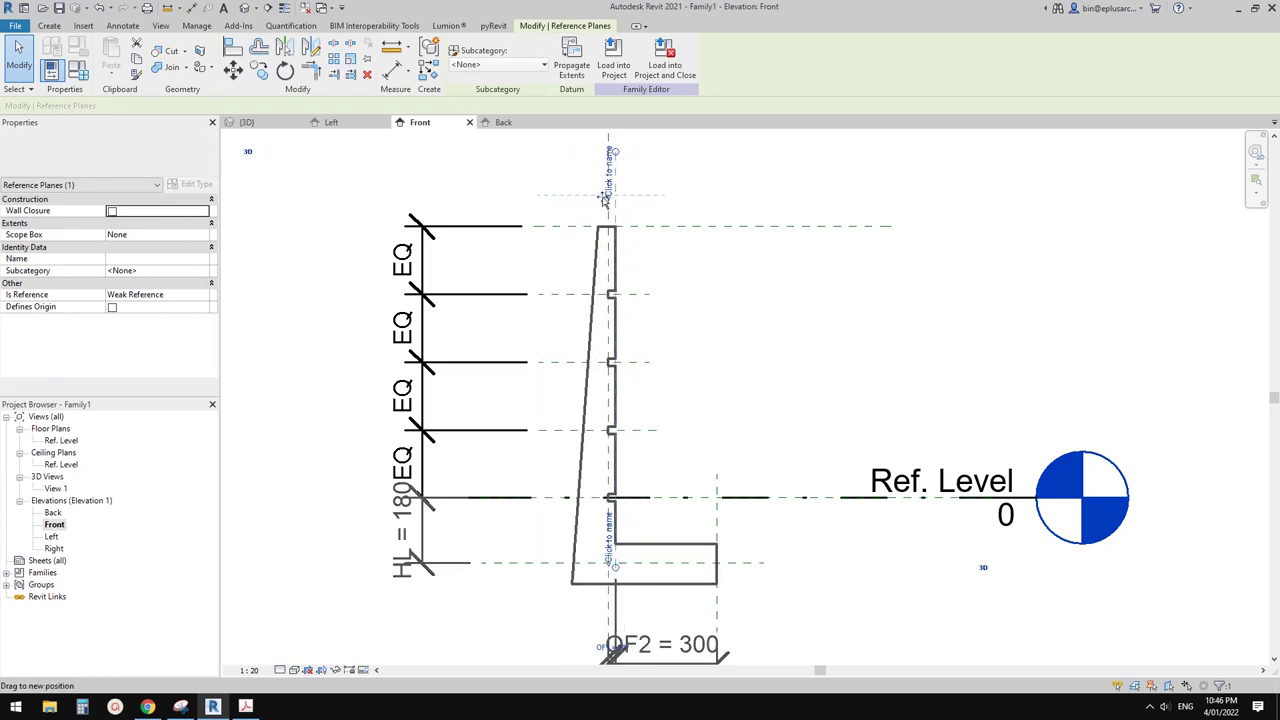
pyautogui.moveTo(595, 197); pyautogui.dragTo(580, 189)
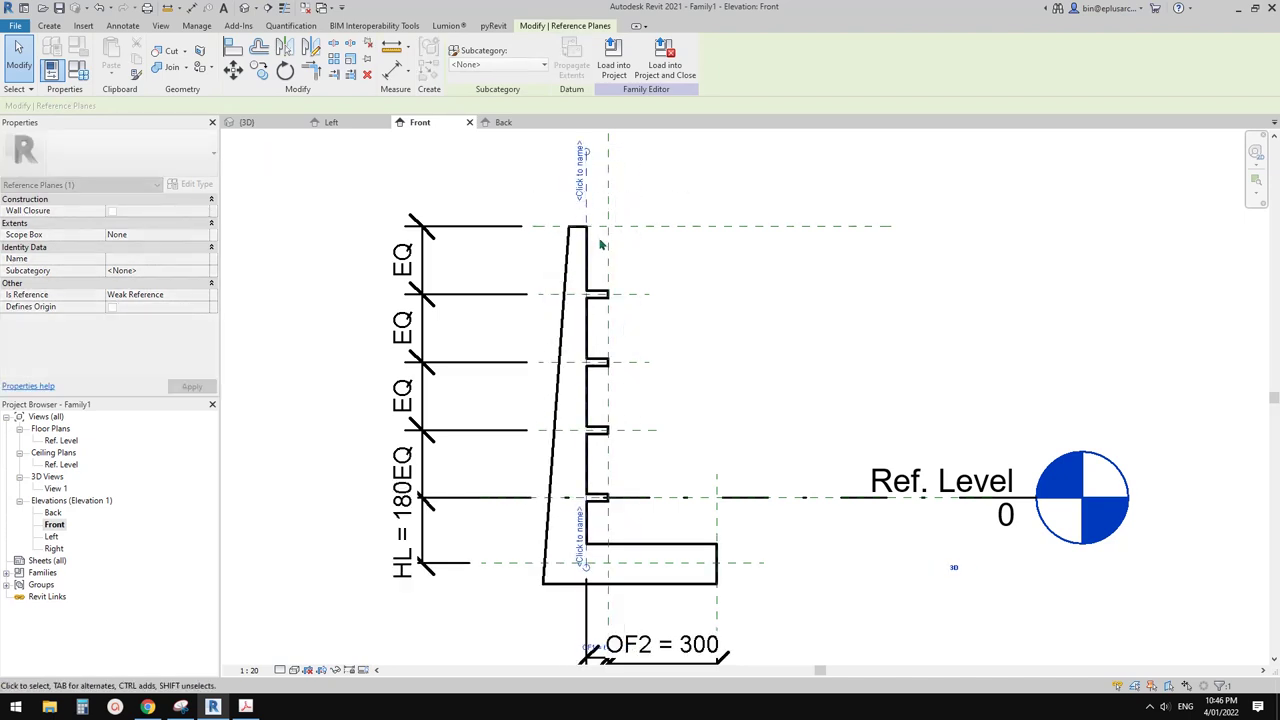
pyautogui.click(657, 263)
pyautogui.moveTo(747, 231); pyautogui.dragTo(823, 243, button='middle')
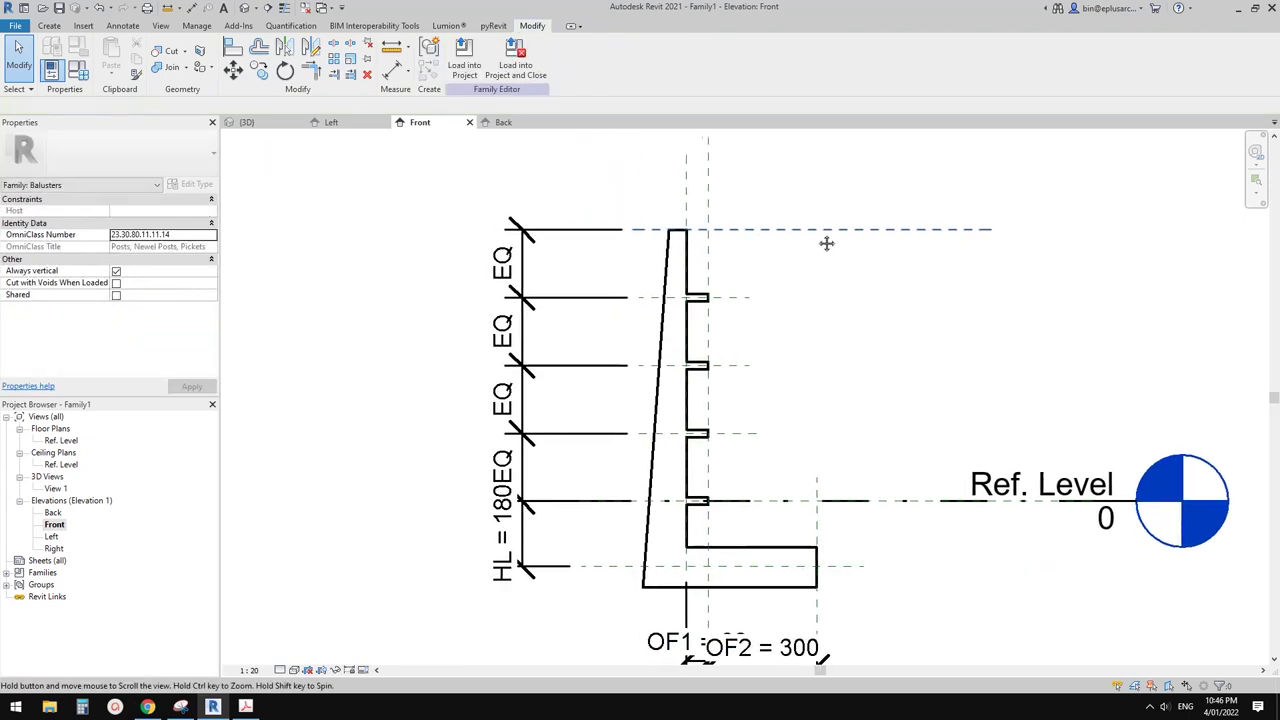
pyautogui.moveTo(816, 233)
pyautogui.mouseDown()
pyautogui.moveTo(820, 200)
pyautogui.moveTo(823, 271)
pyautogui.moveTo(819, 218)
pyautogui.mouseUp()
pyautogui.click(1238, 676)
# Step: Move the right vertical plane to an OF2 offset of 320 and the lower horizontal plane to an HL of 160
pyautogui.moveTo(775, 441); pyautogui.dragTo(783, 441)
pyautogui.press('Escape')
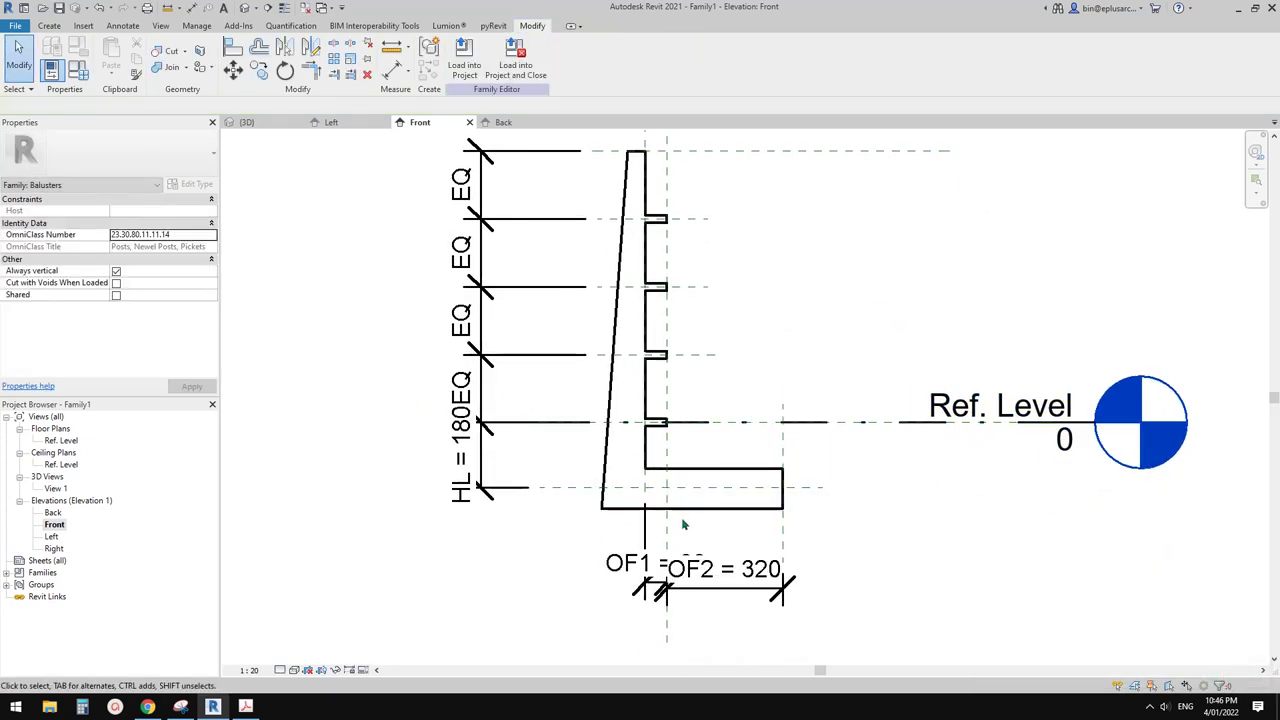
pyautogui.click(565, 490)
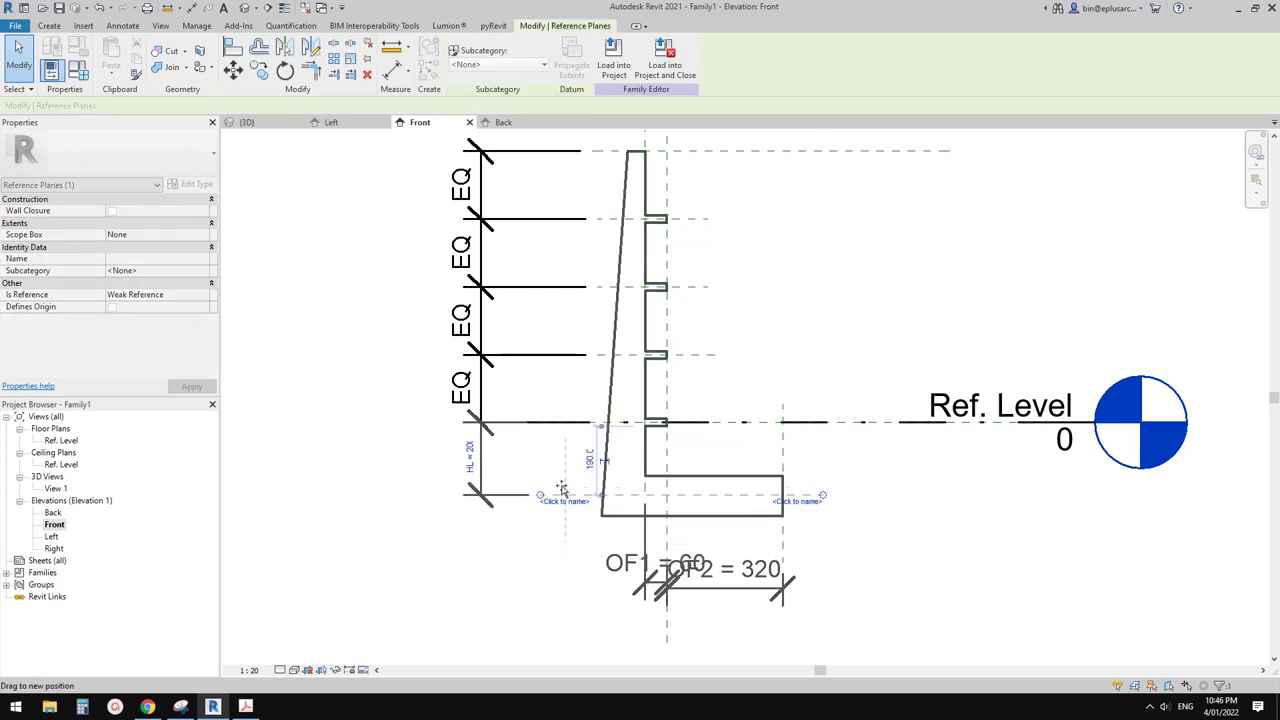
pyautogui.press('Escape')
pyautogui.scroll(-2, 714, 443)
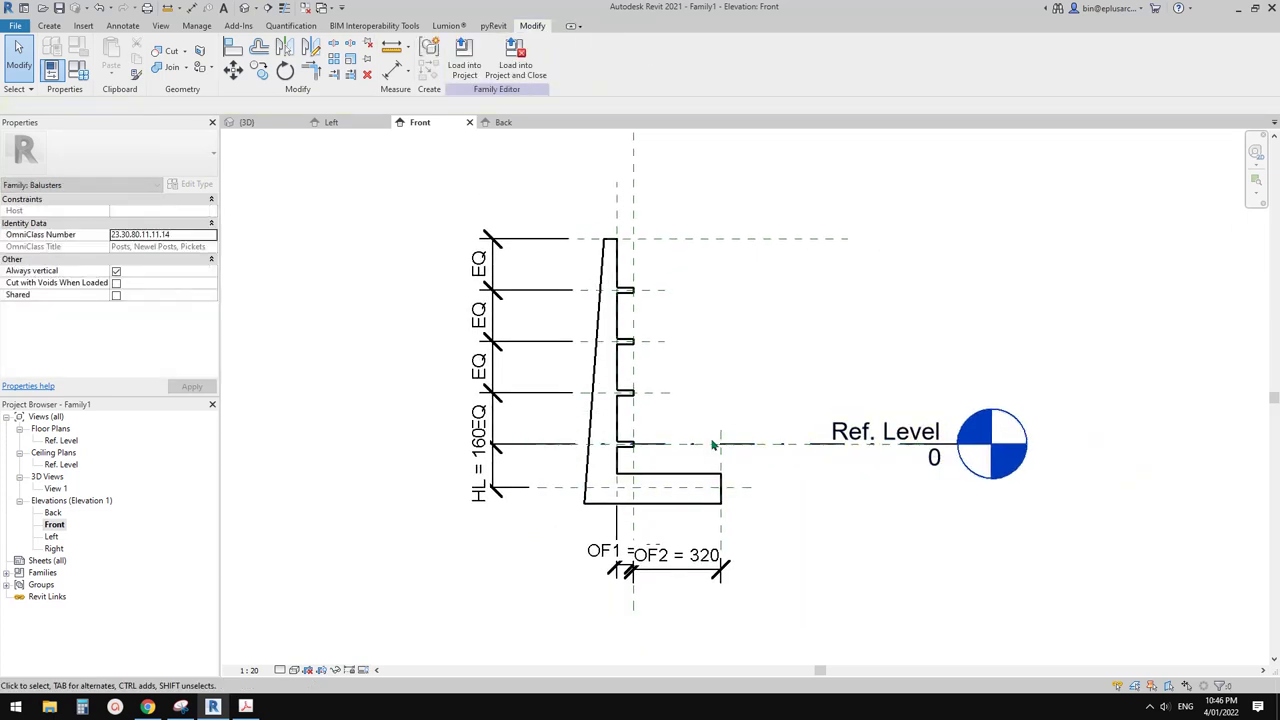
pyautogui.scroll(-1, 724, 441)
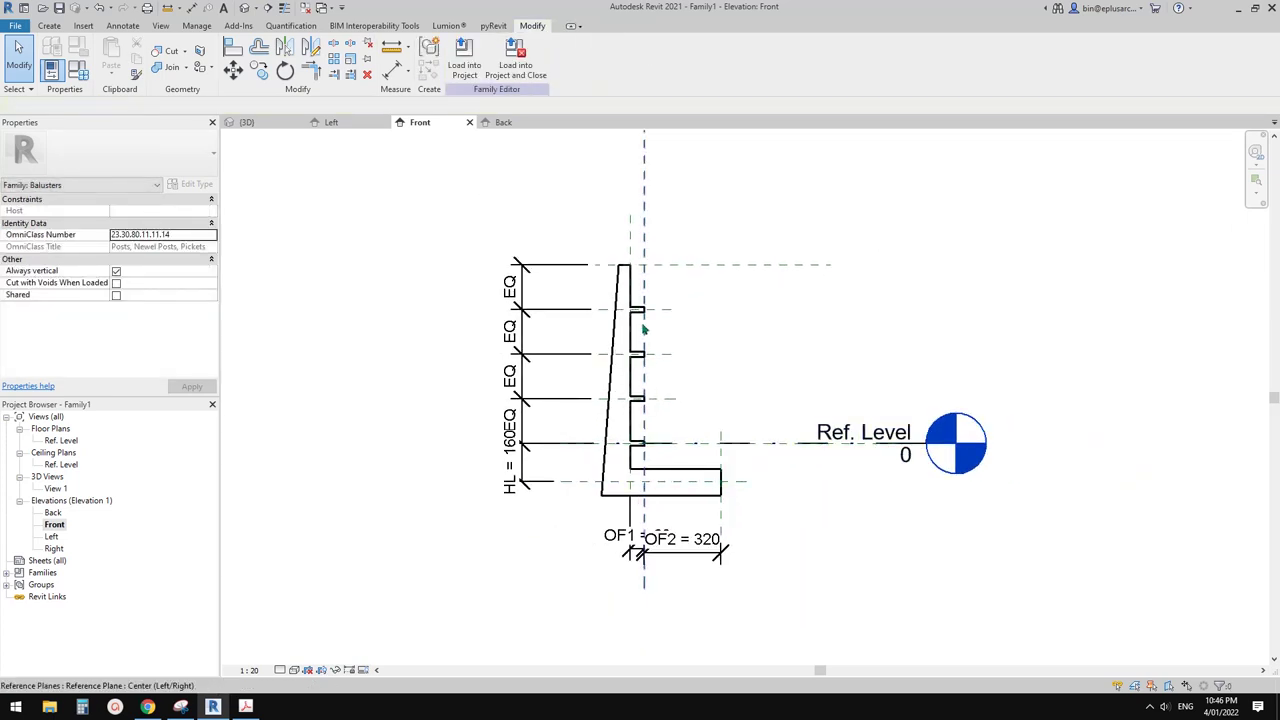
# Step: Open the default 3D view and inspect the tabbed baluster post from an angle
pyautogui.click(244, 8)
pyautogui.keyDown('shift'); pyautogui.moveTo(657, 349); pyautogui.dragTo(940, 426, button='middle'); pyautogui.keyUp('shift')
pyautogui.scroll(2, 705, 262)
pyautogui.moveTo(553, 184); pyautogui.dragTo(520, 154, button='middle')
pyautogui.scroll(-3, 580, 300)
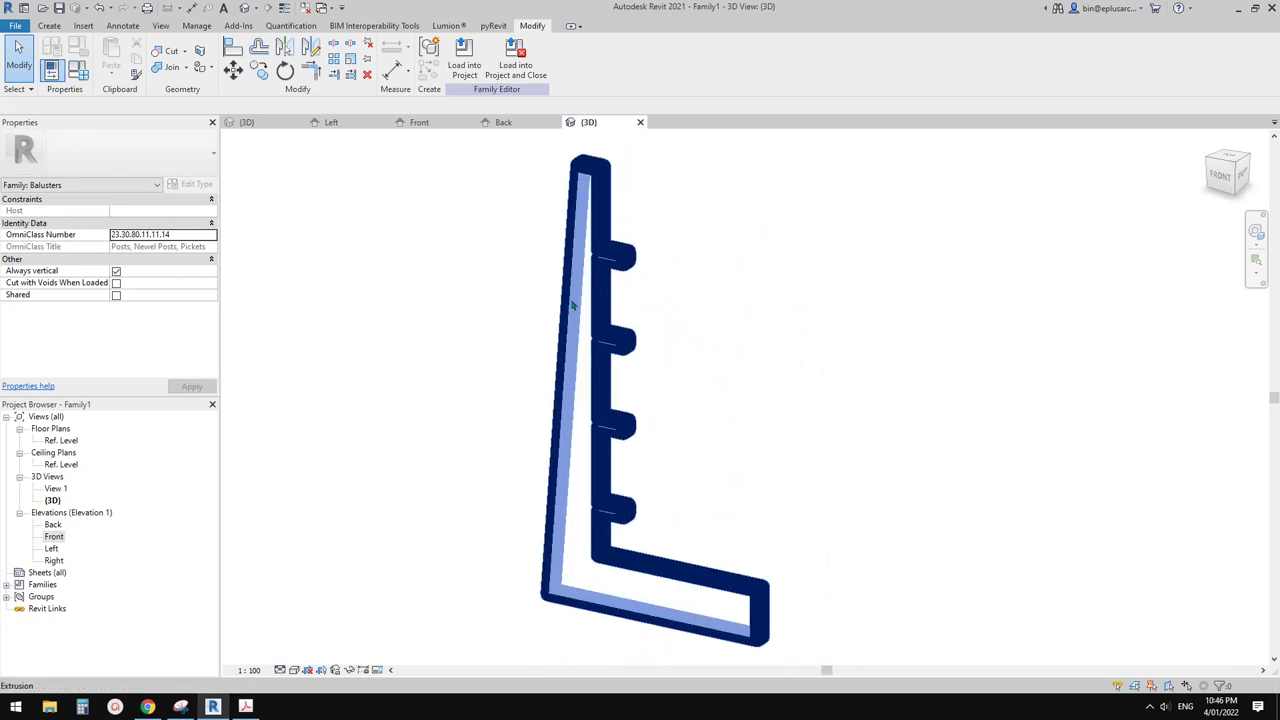
# Step: Load the baluster family into Project1 and bring the stair landing's railing into view
pyautogui.click(464, 60)
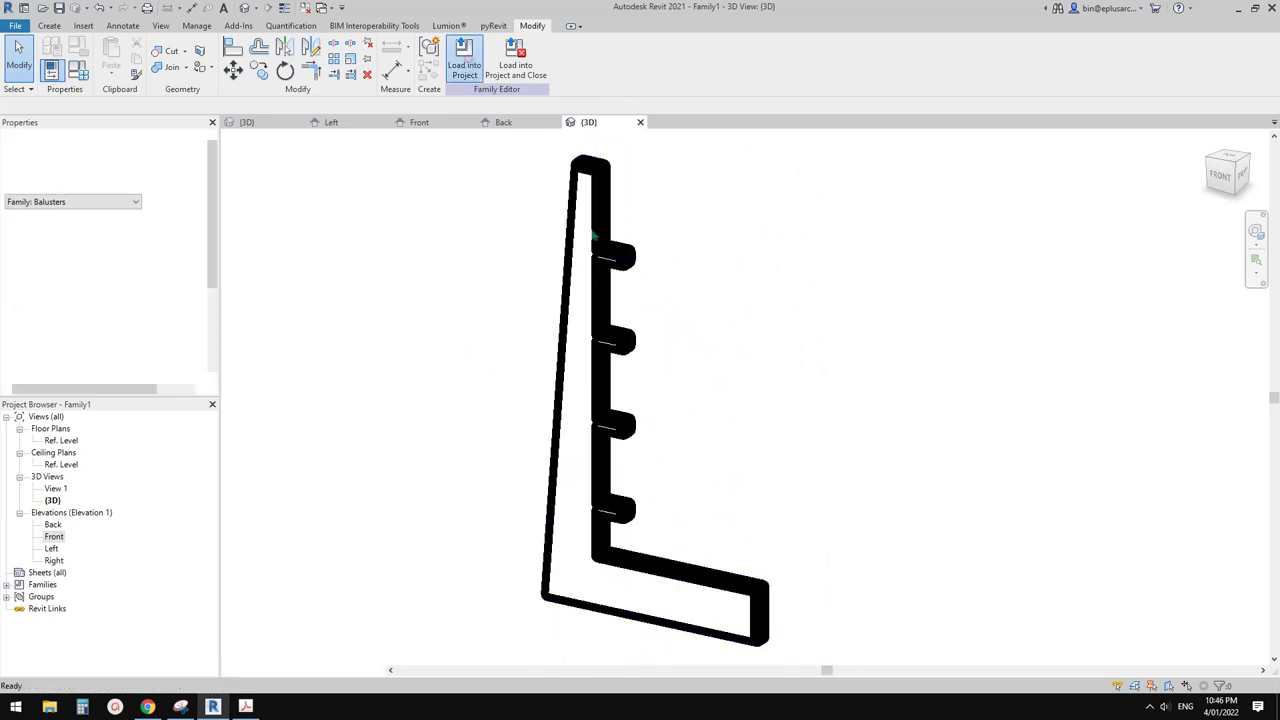
pyautogui.scroll(-2, 686, 361)
pyautogui.moveTo(686, 361); pyautogui.dragTo(580, 330, button='middle')
pyautogui.scroll(2, 628, 328)
# Step: Set the start, corner and end posts in the landing railing's baluster placement to None
pyautogui.click(675, 406)
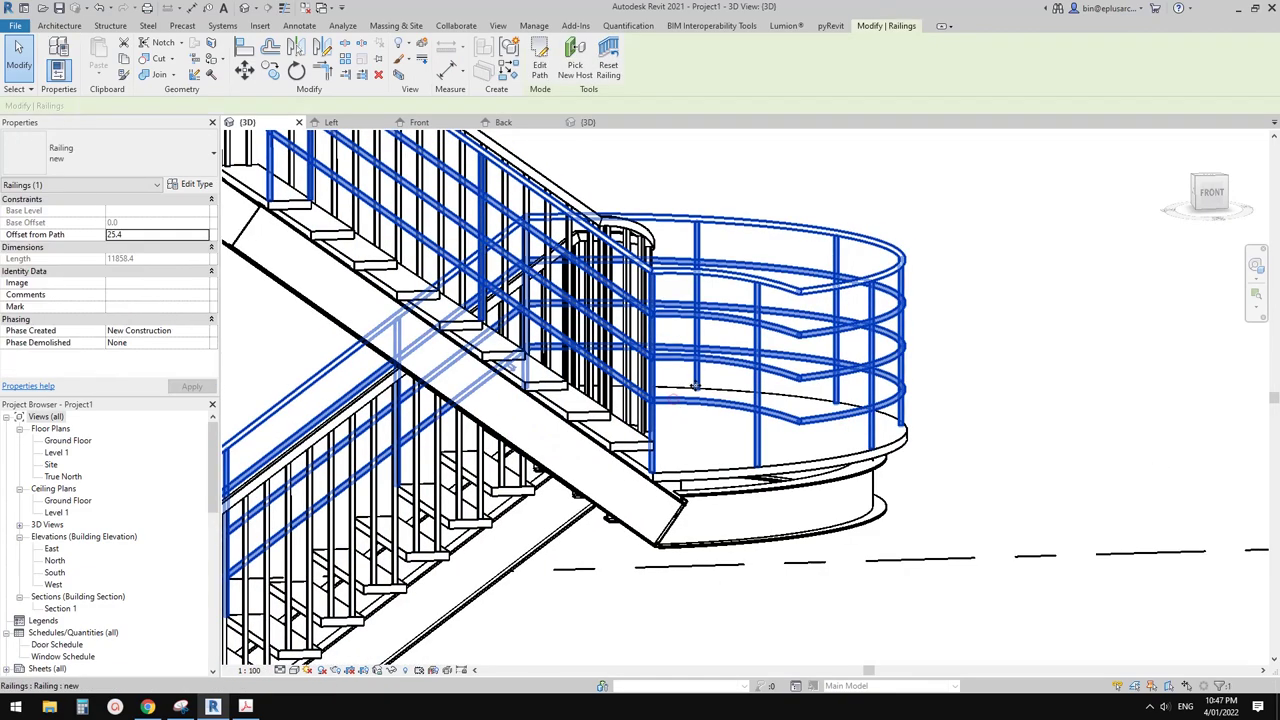
pyautogui.keyDown('shift'); pyautogui.moveTo(650, 382); pyautogui.dragTo(668, 399, button='middle'); pyautogui.keyUp('shift')
pyautogui.click(190, 184)
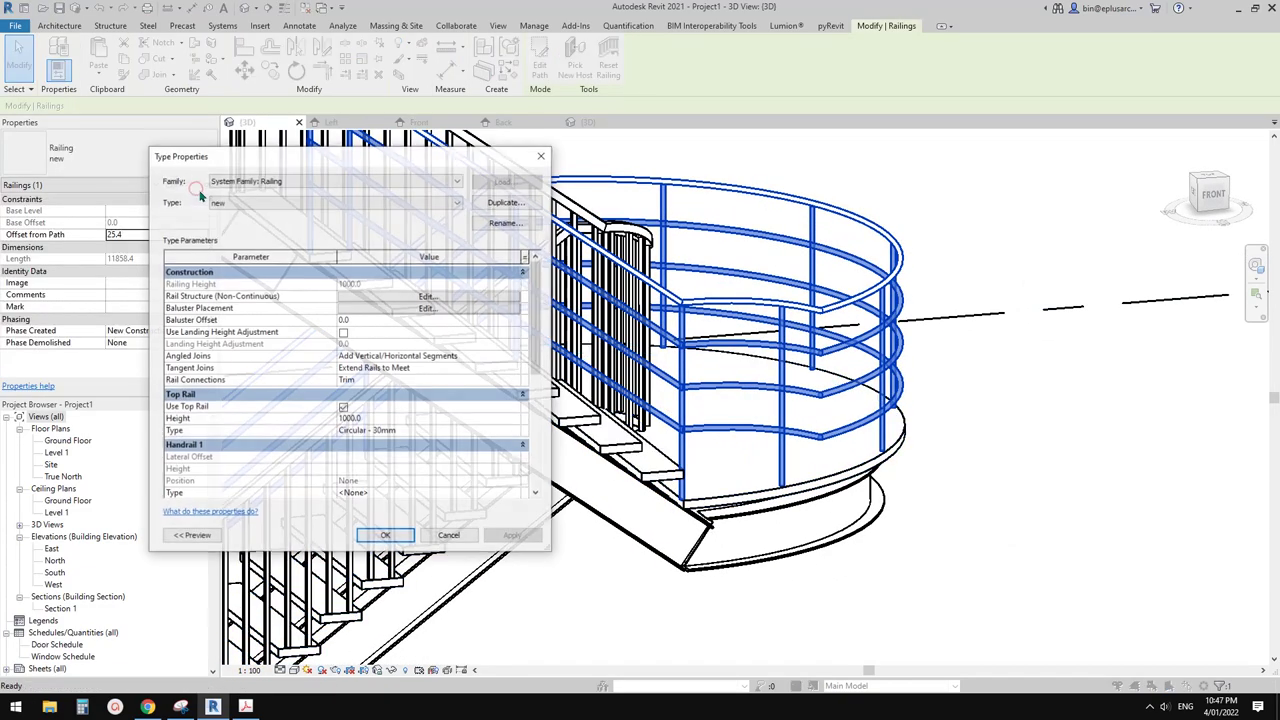
pyautogui.click(362, 309)
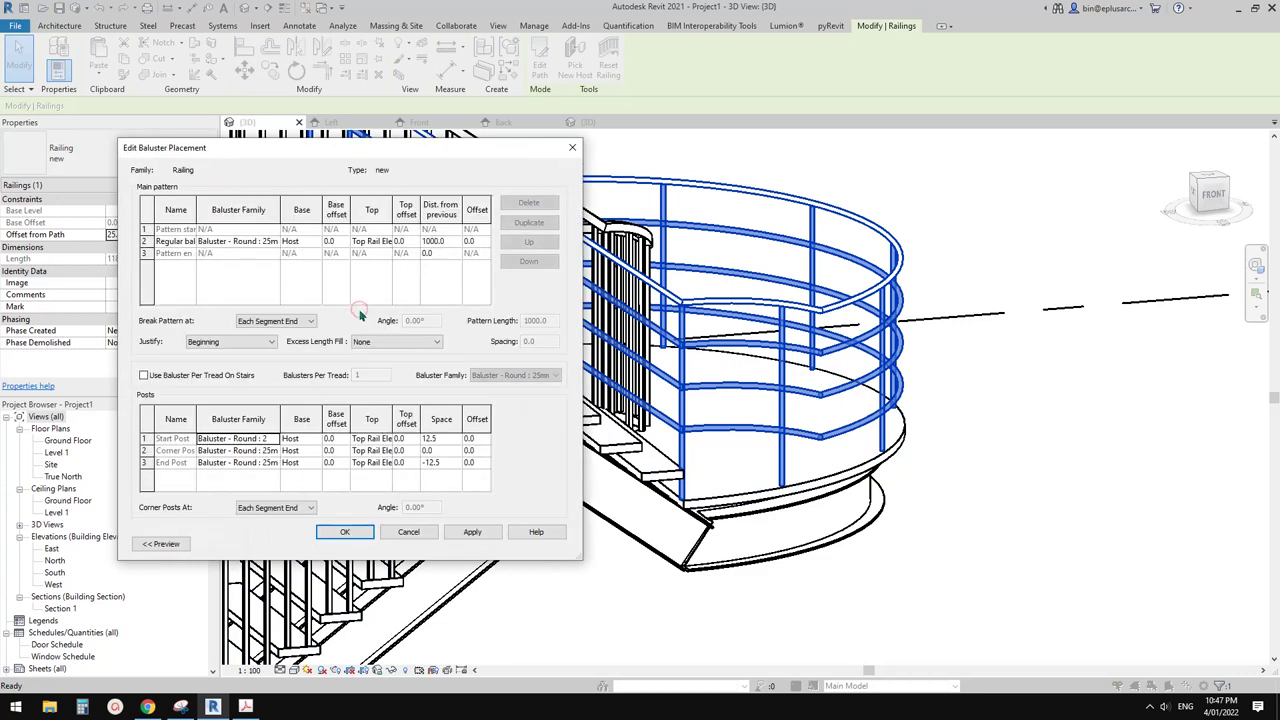
pyautogui.click(355, 342)
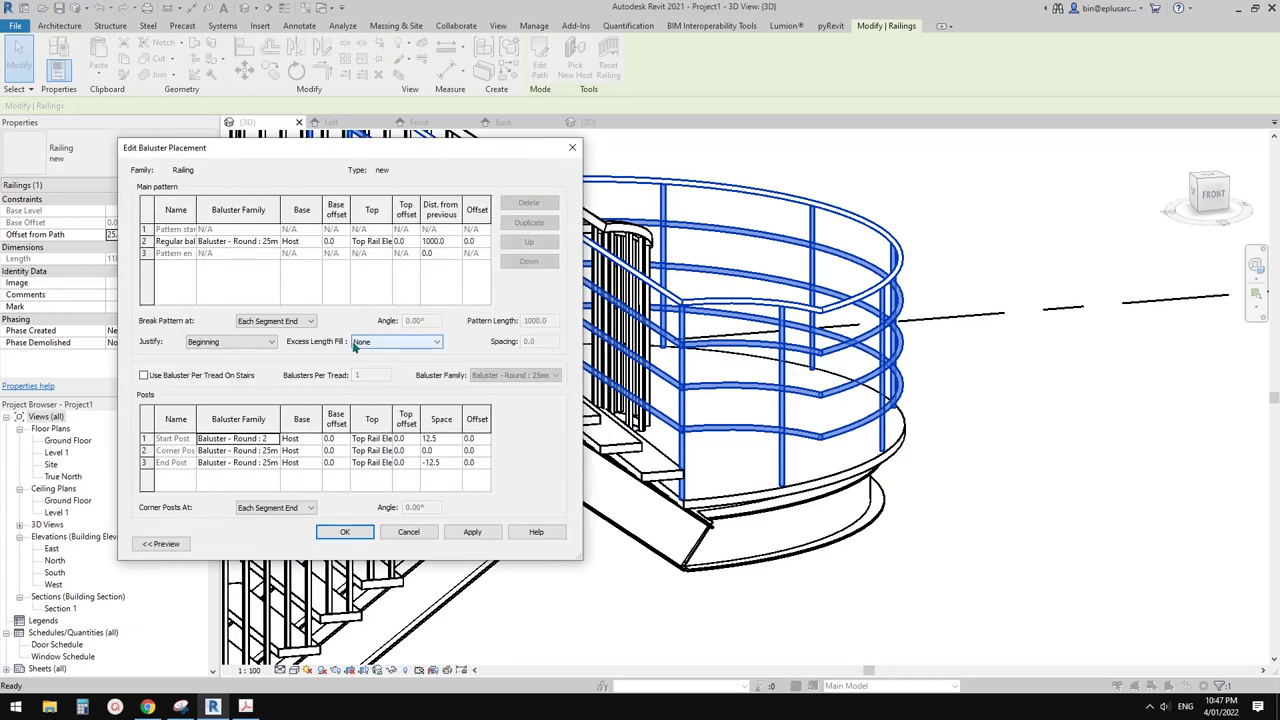
pyautogui.click(274, 438)
pyautogui.scroll(1, 243, 457)
pyautogui.click(212, 451)
pyautogui.click(280, 455)
pyautogui.click(210, 462)
pyautogui.click(273, 463)
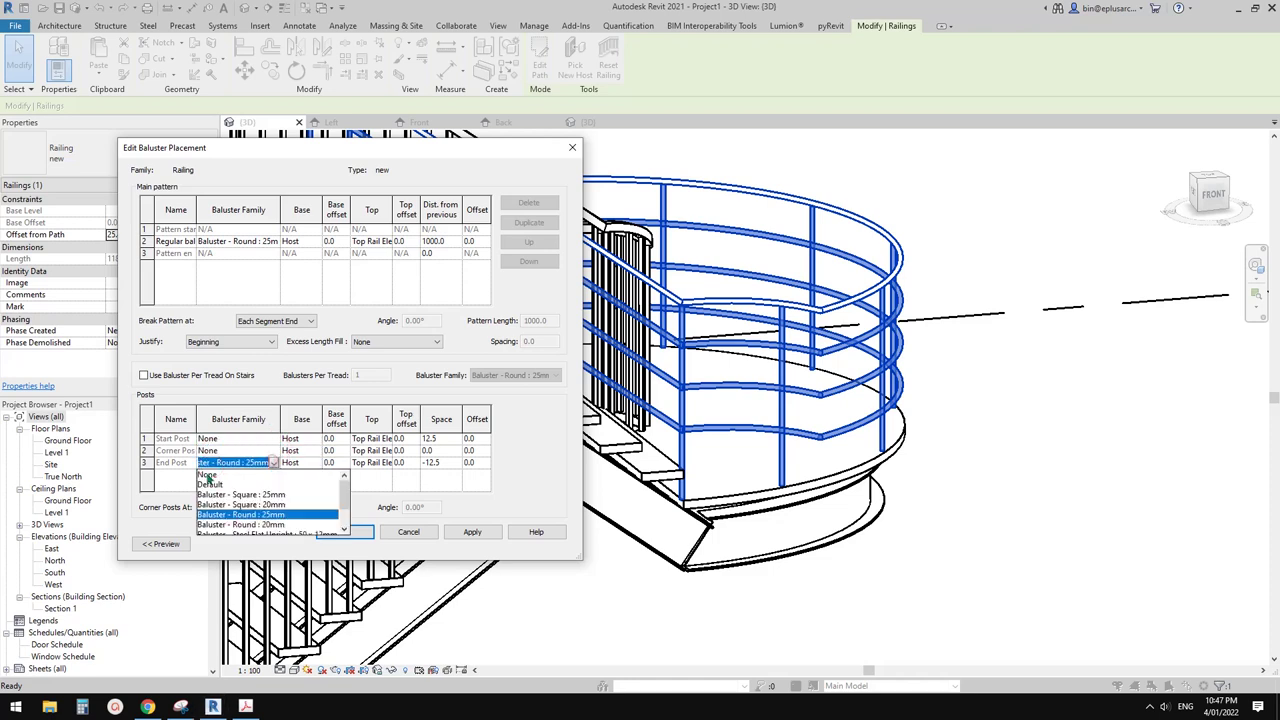
pyautogui.click(208, 476)
# Step: Set the main pattern's regular baluster to Family1 : Family1 and check the Lloyd's stair photo in Chrome before returning to Revit
pyautogui.moveTo(324, 150); pyautogui.dragTo(365, 158)
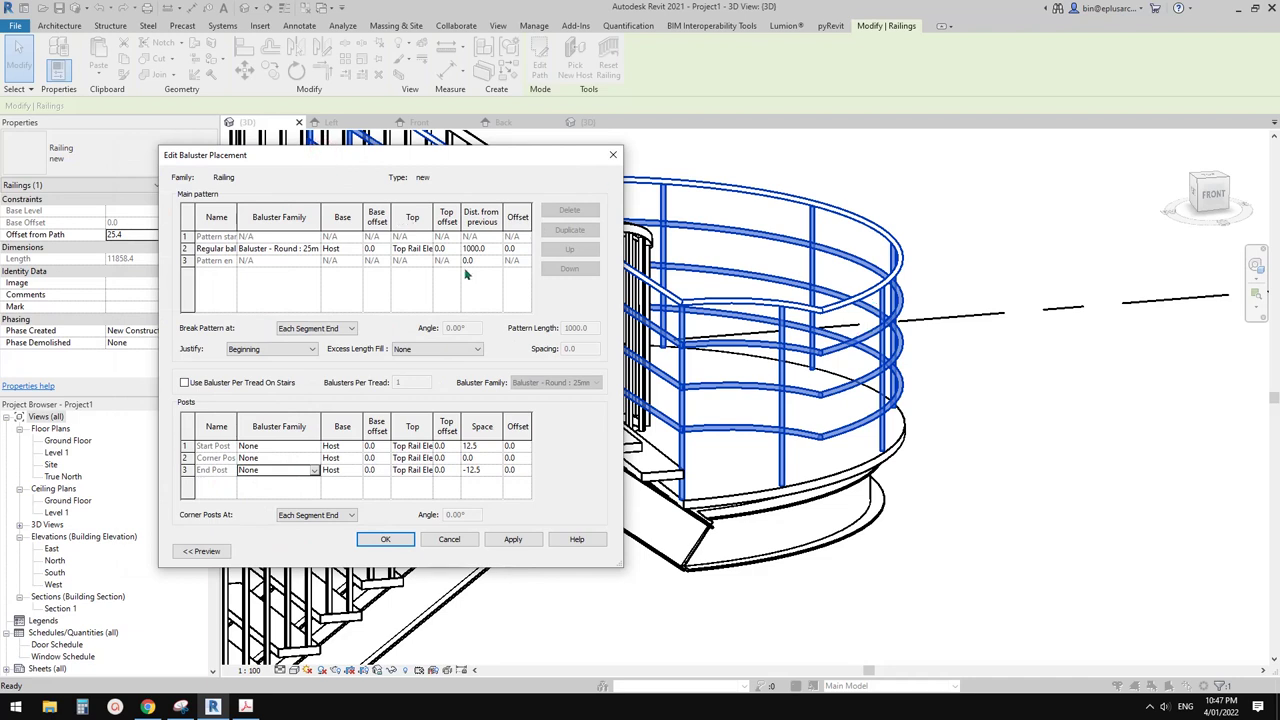
pyautogui.click(295, 252)
pyautogui.click(314, 248)
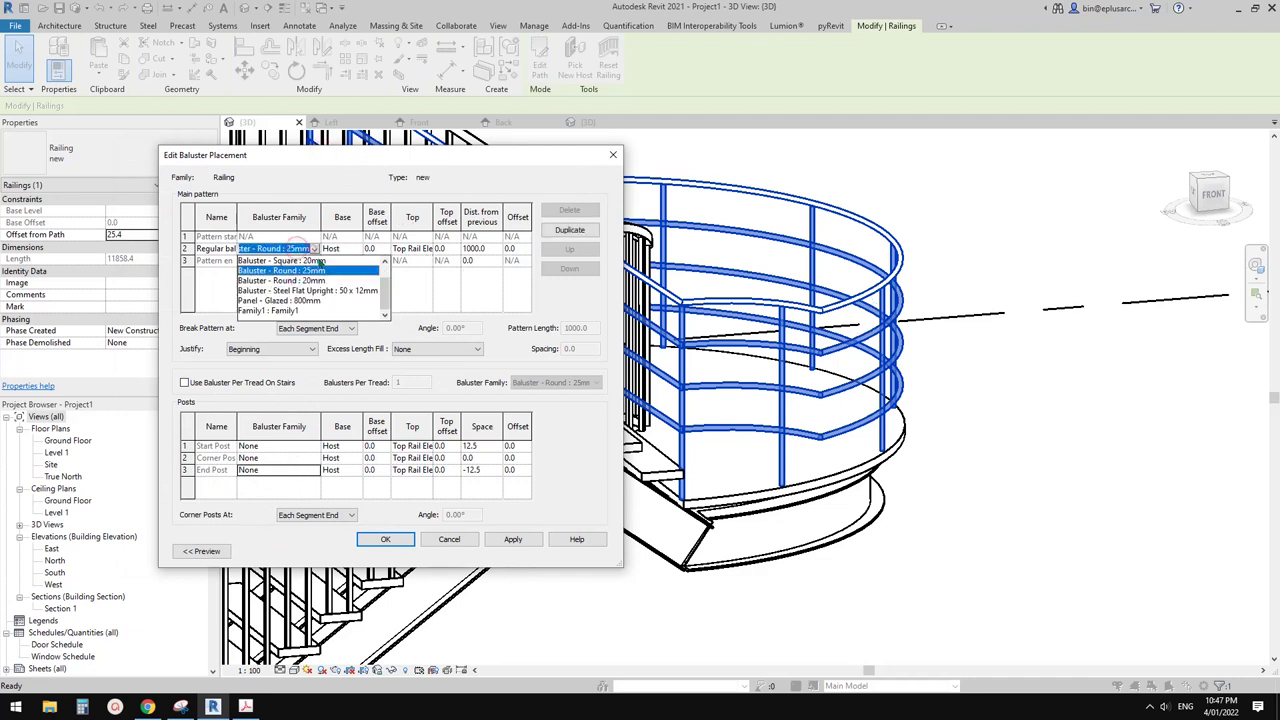
pyautogui.click(281, 311)
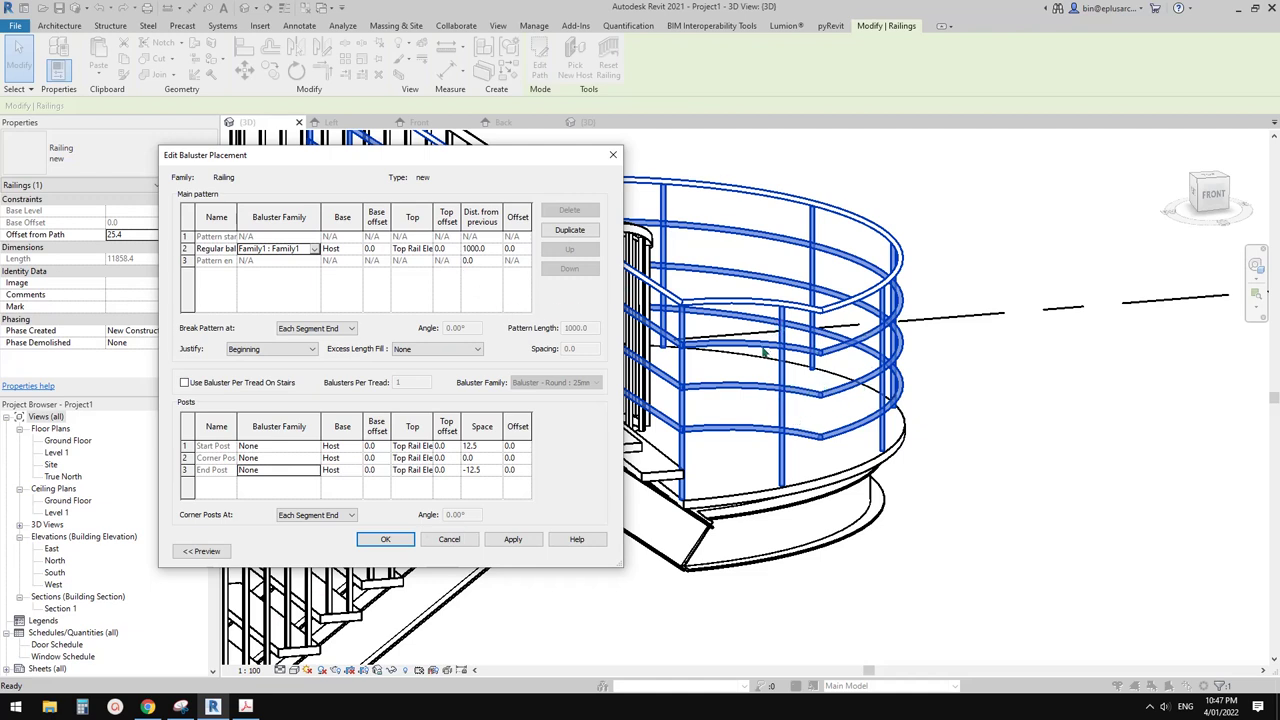
pyautogui.click(147, 707)
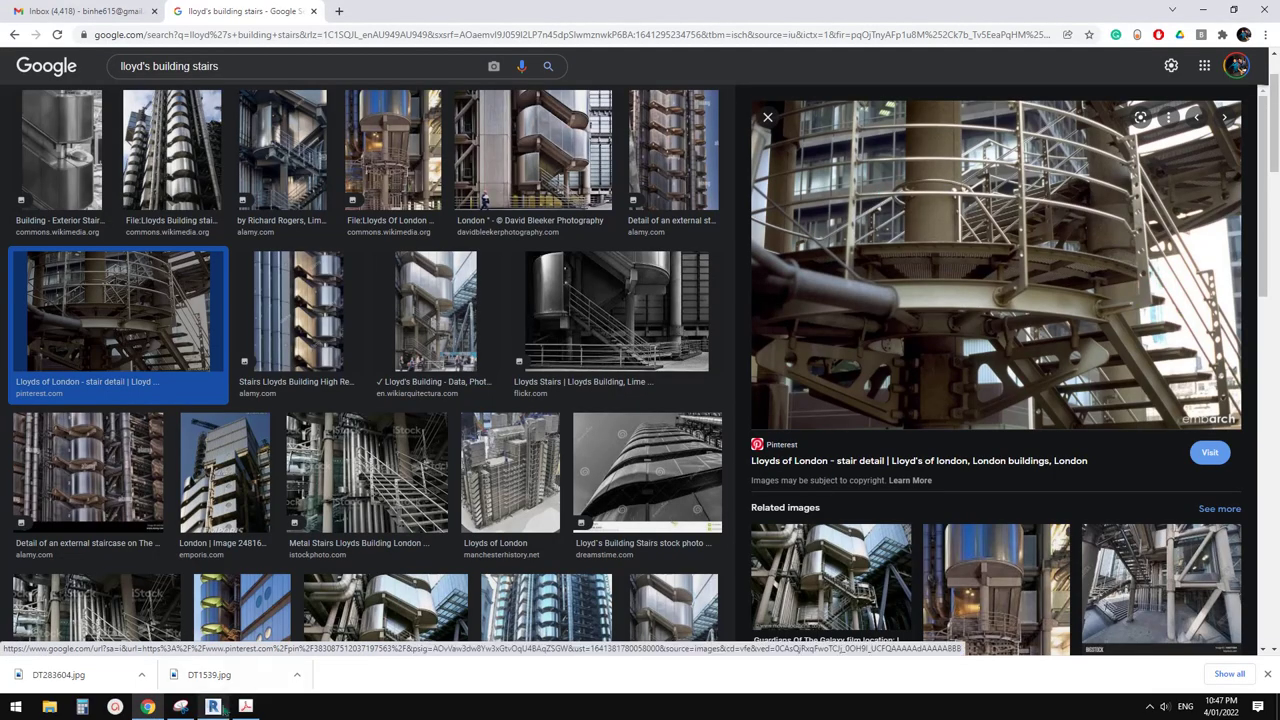
pyautogui.click(213, 707)
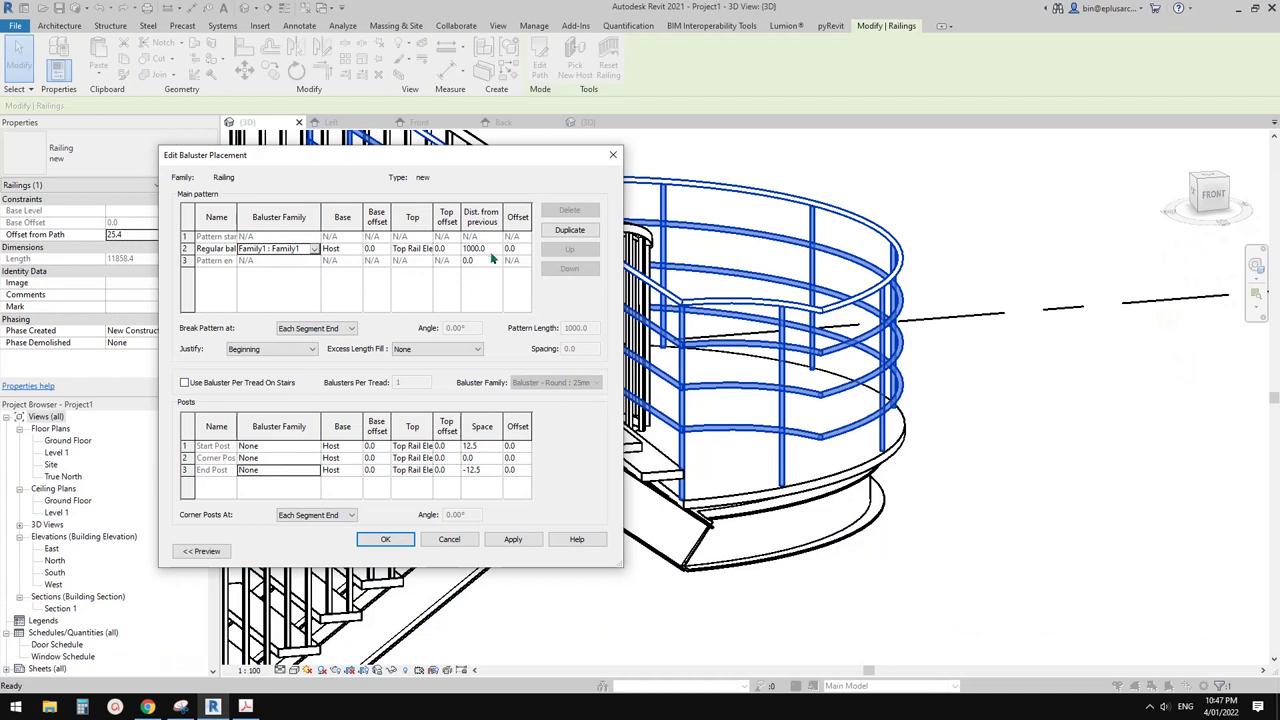
# Step: Apply the baluster placement to the railing type and inspect the landing railing from the back and front
pyautogui.click(513, 539)
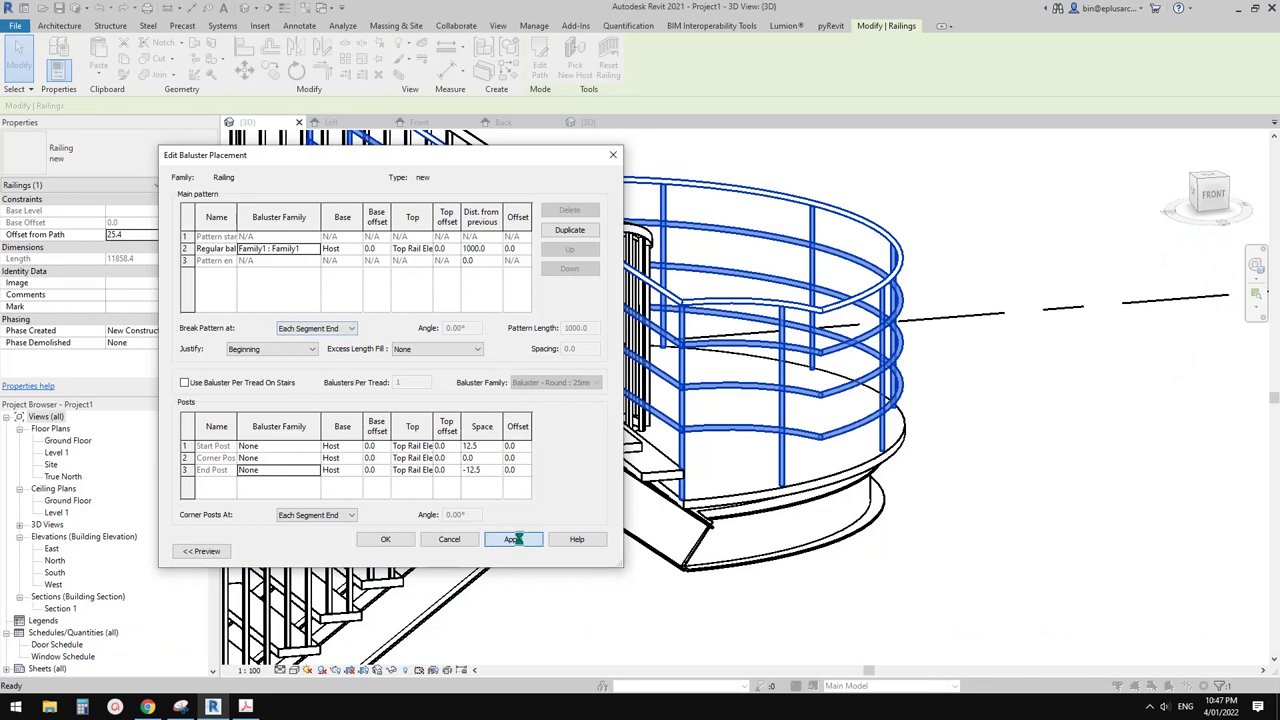
pyautogui.click(385, 539)
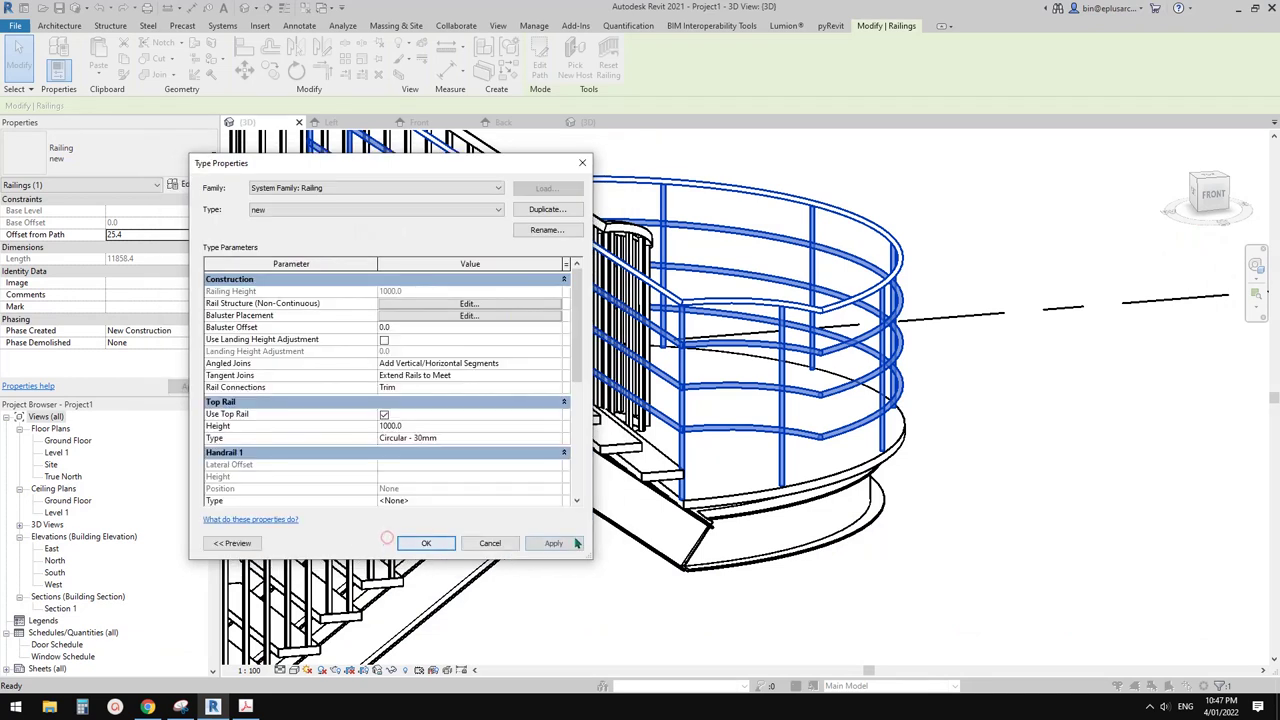
pyautogui.click(555, 543)
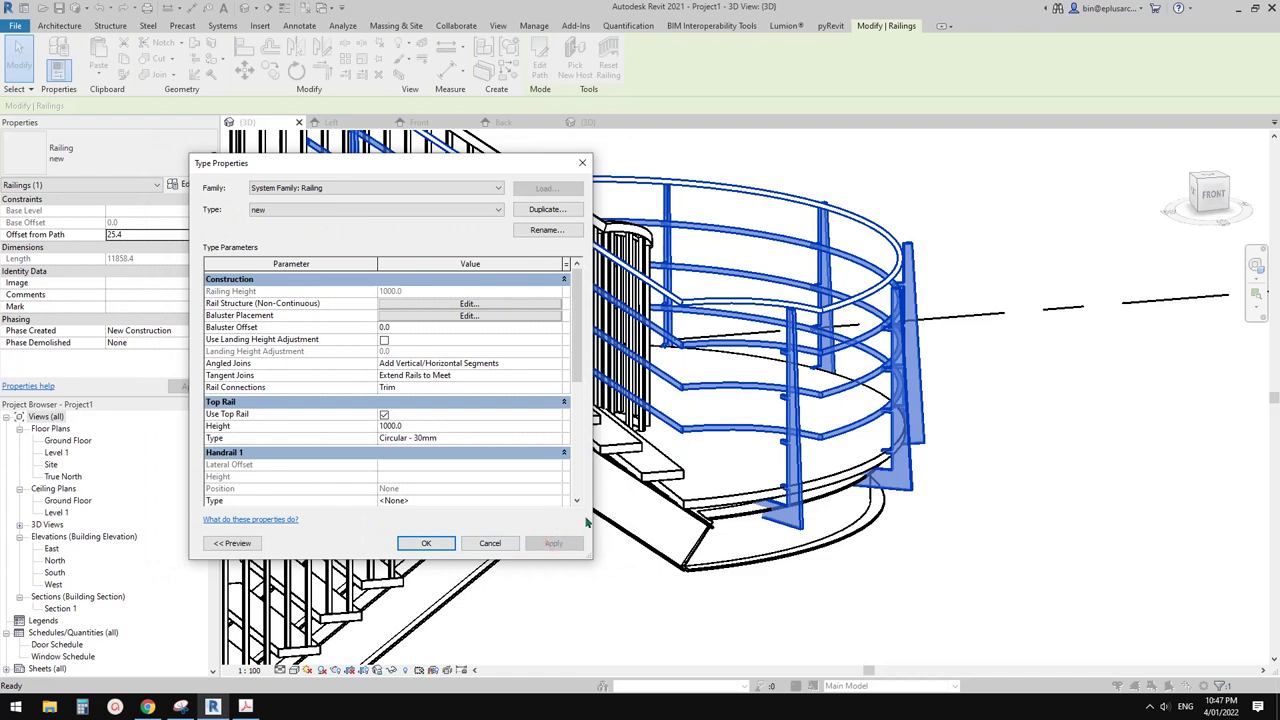
pyautogui.click(448, 543)
pyautogui.moveTo(574, 532); pyautogui.dragTo(540, 283, button='middle')
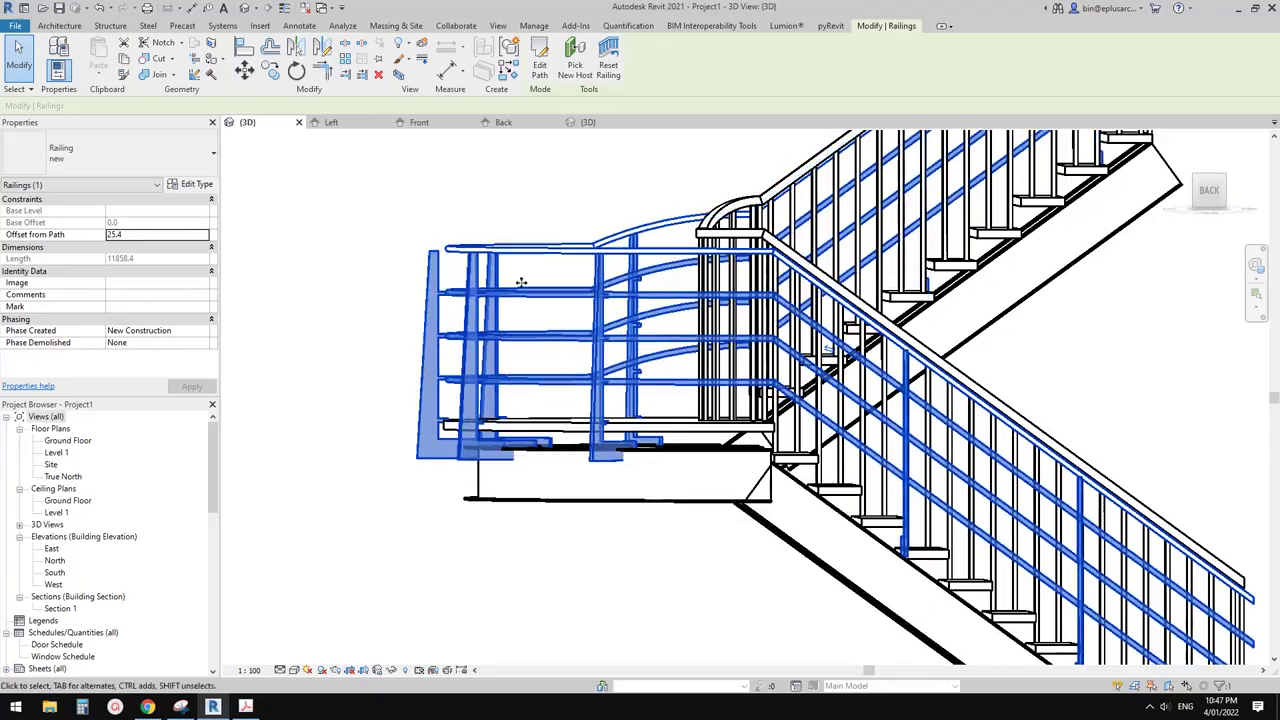
pyautogui.keyDown('shift'); pyautogui.moveTo(440, 255); pyautogui.dragTo(764, 289, button='middle'); pyautogui.keyUp('shift')
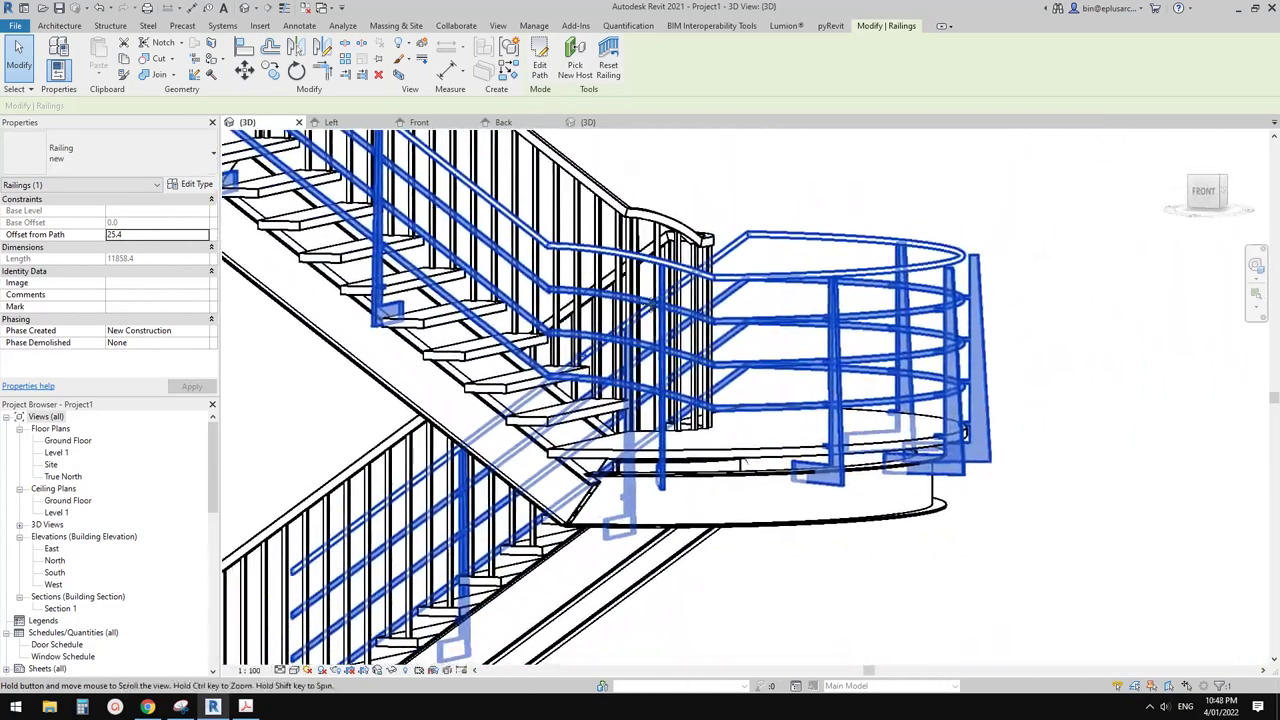
# Step: Find Family1 among the project's railing families and rename it L shape
pyautogui.scroll(-6, 127, 506)
pyautogui.scroll(1, 89, 515)
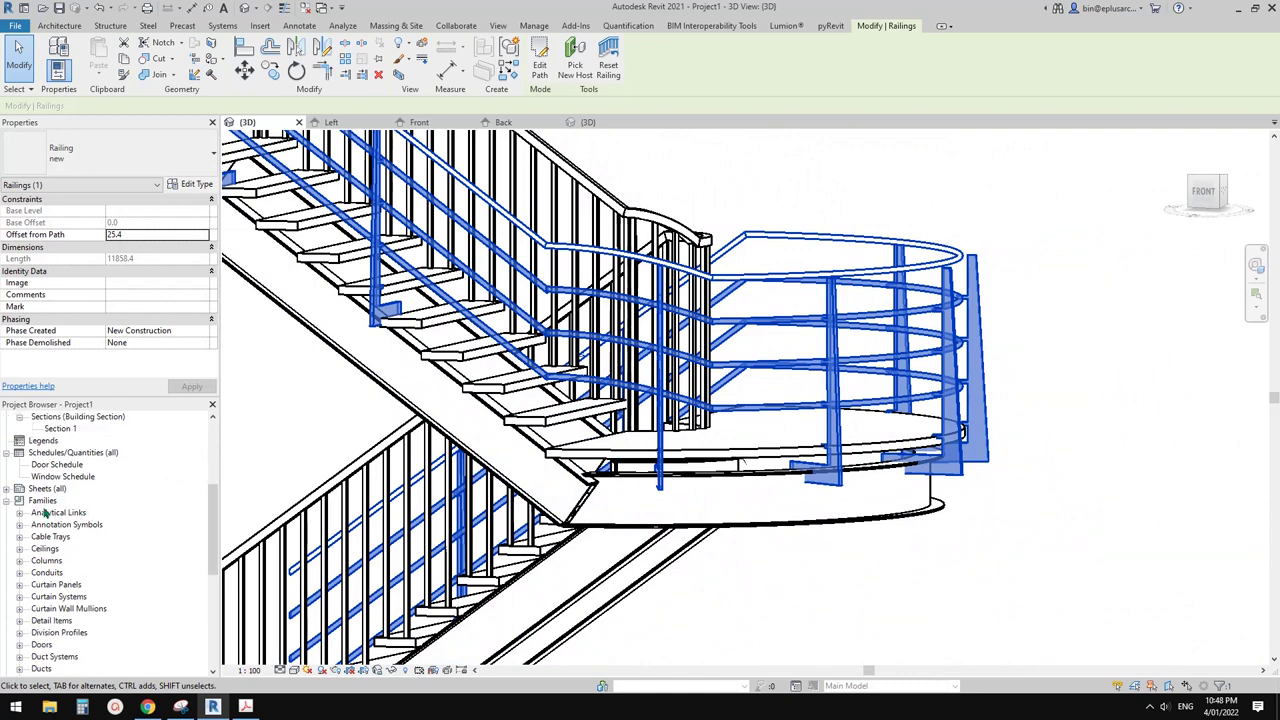
pyautogui.scroll(-6, 52, 520)
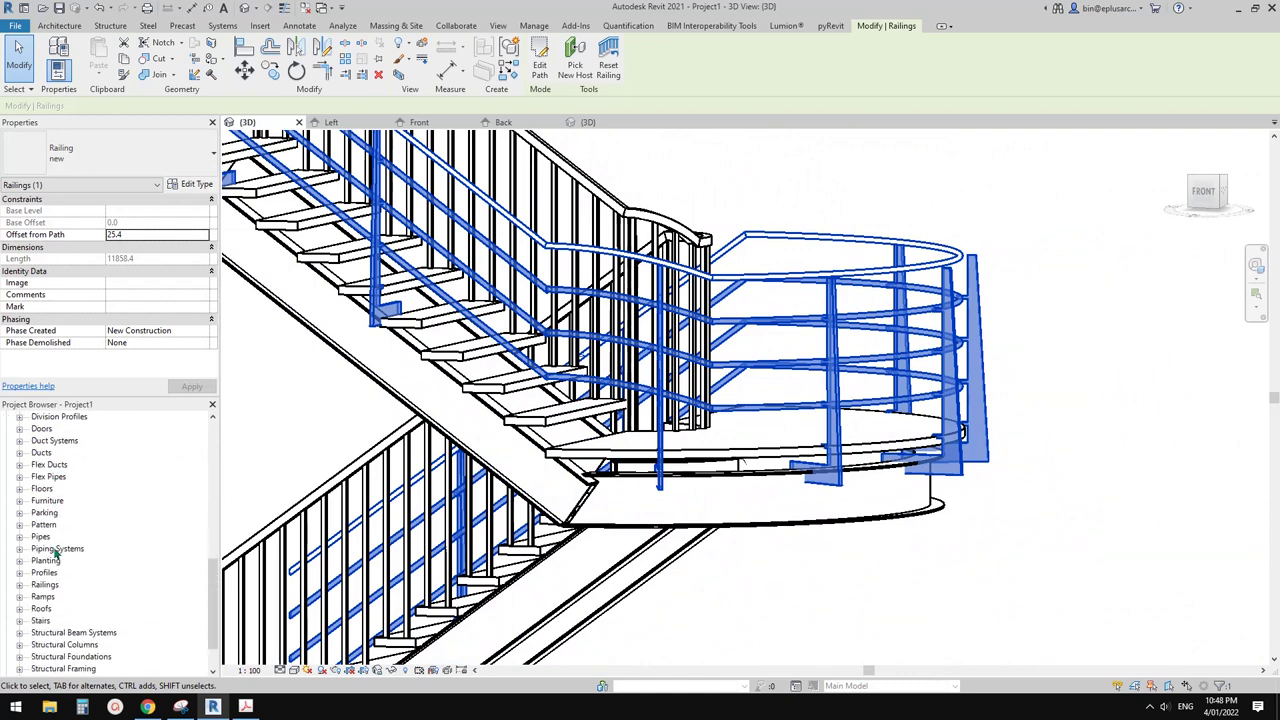
pyautogui.click(47, 585)
pyautogui.click(20, 585)
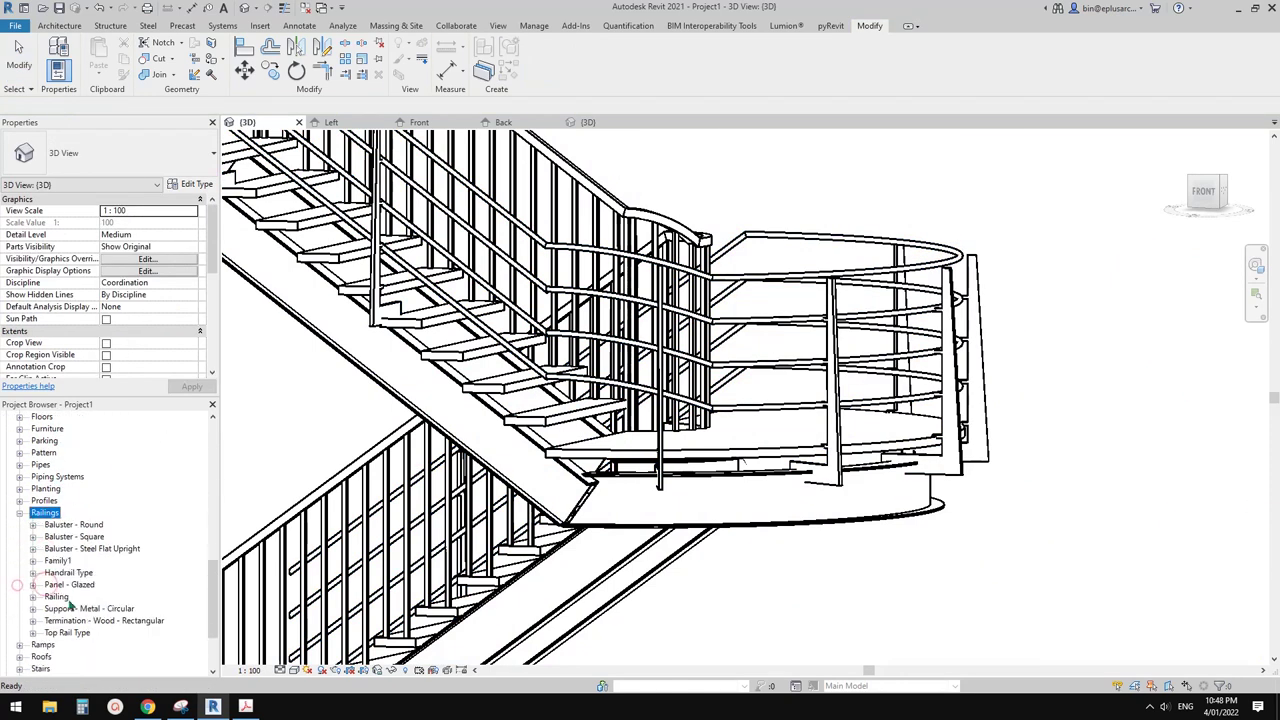
pyautogui.click(57, 561)
pyautogui.click(33, 561)
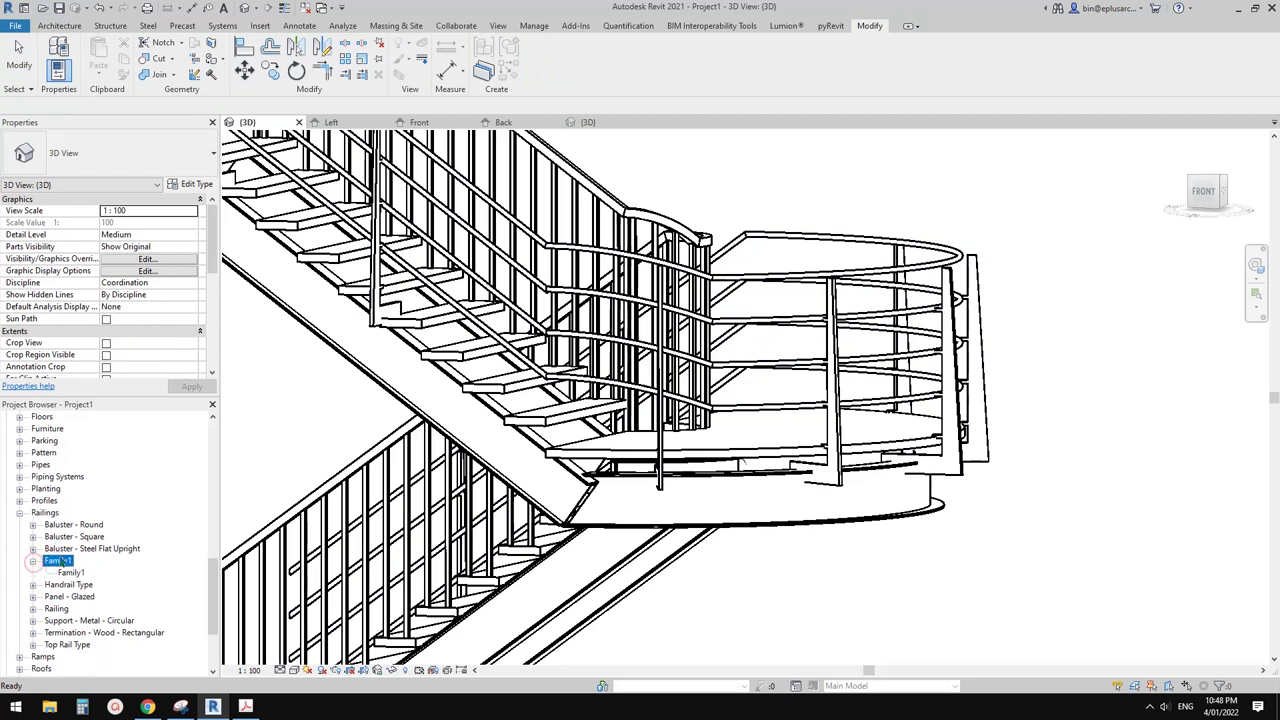
pyautogui.rightClick(57, 561)
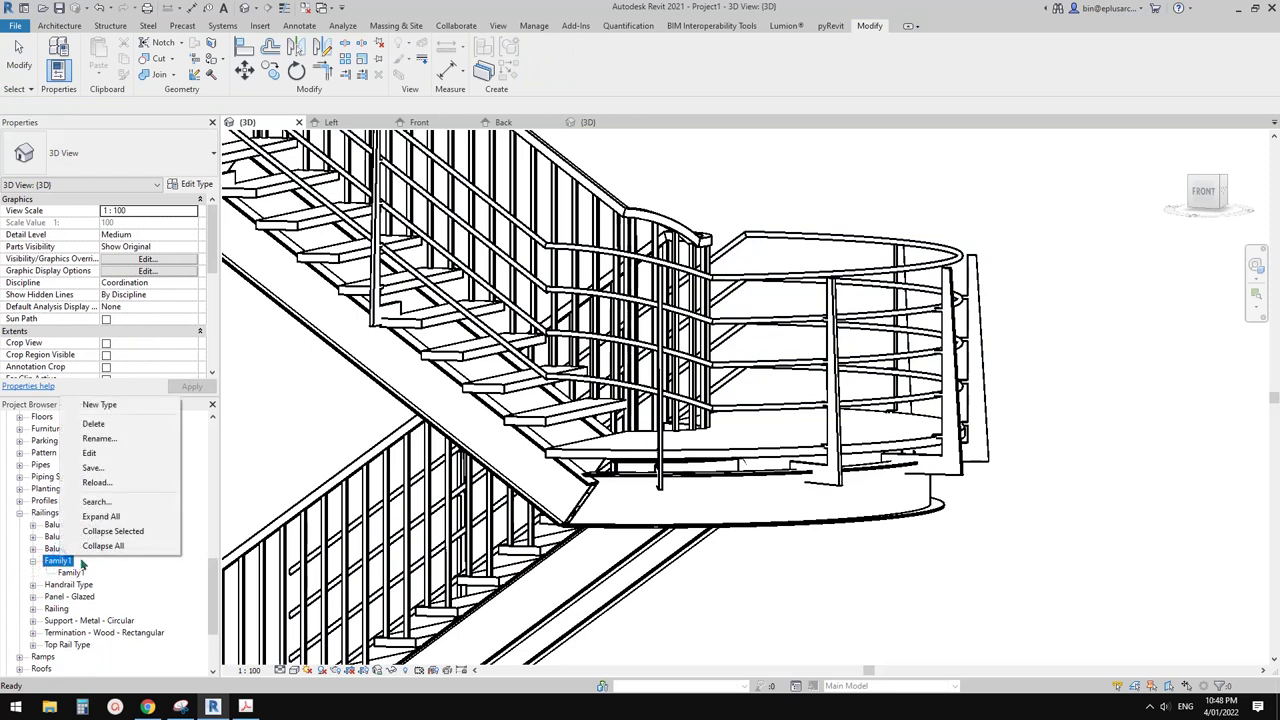
pyautogui.click(114, 441)
pyautogui.press('BackSpace')
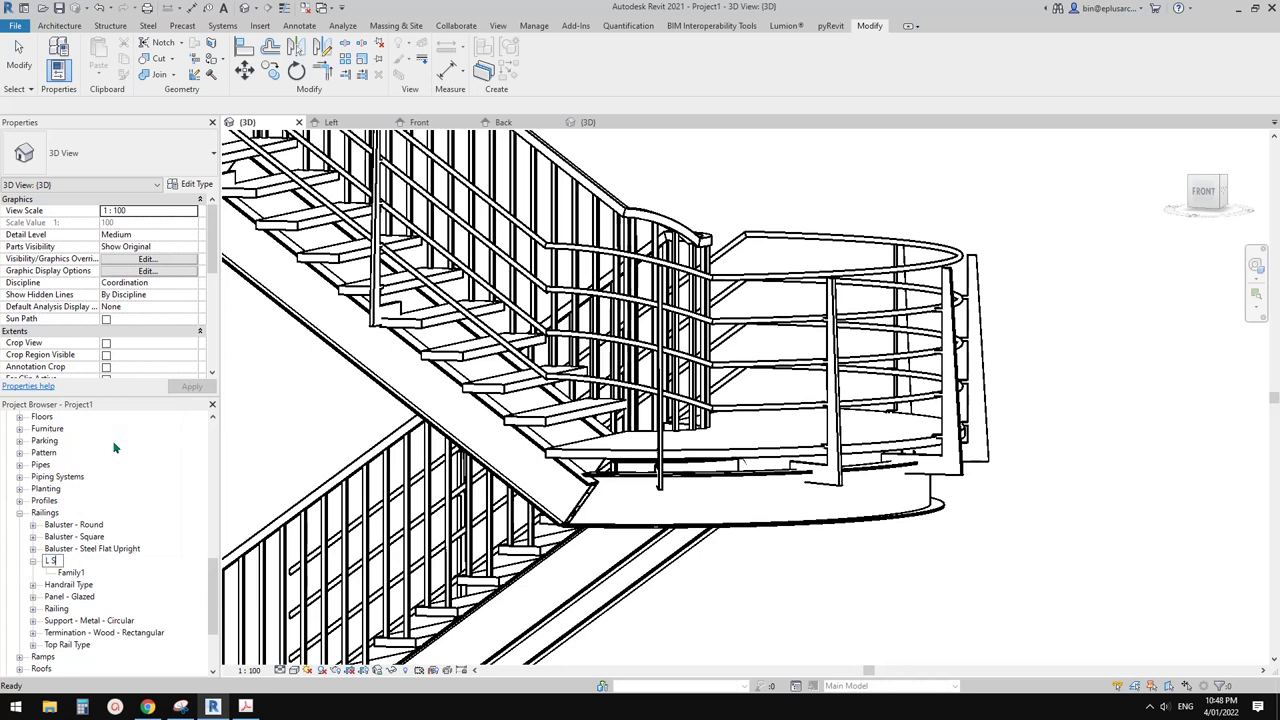
pyautogui.write('L shape')
pyautogui.press('Return')
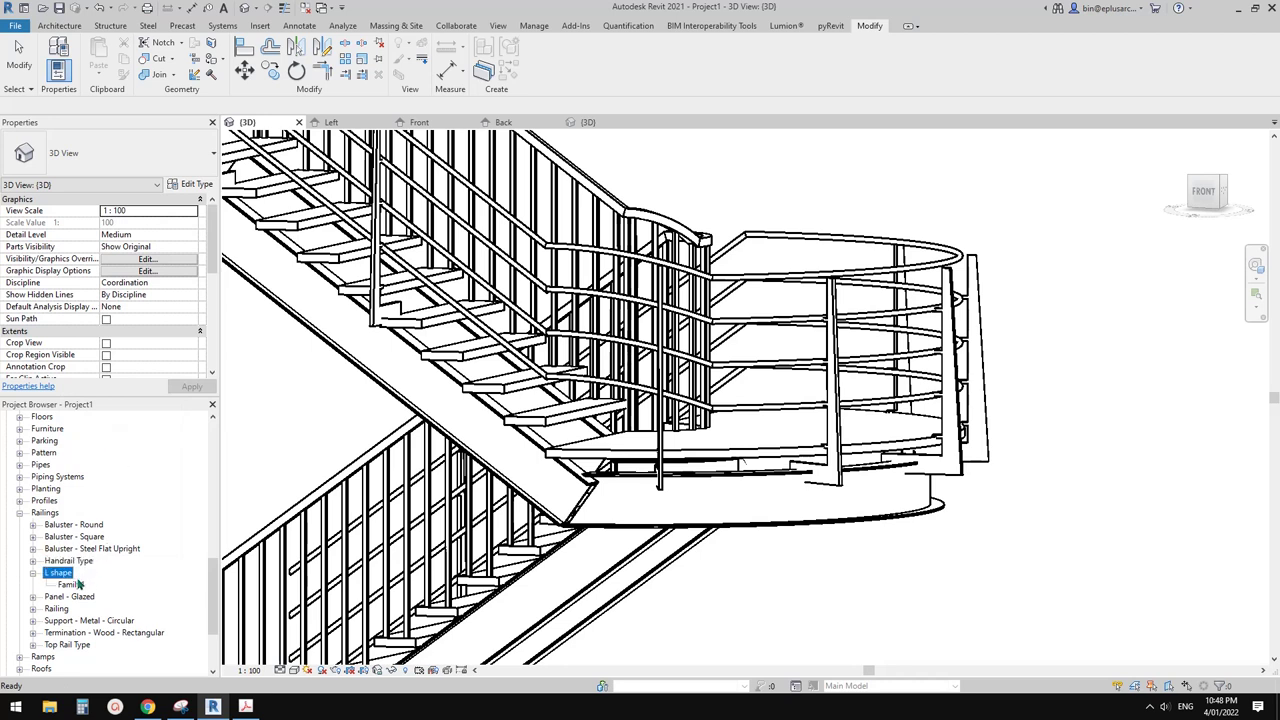
# Step: Rename the Family1 type inside the L shape family to L shape
pyautogui.rightClick(80, 583)
pyautogui.click(135, 467)
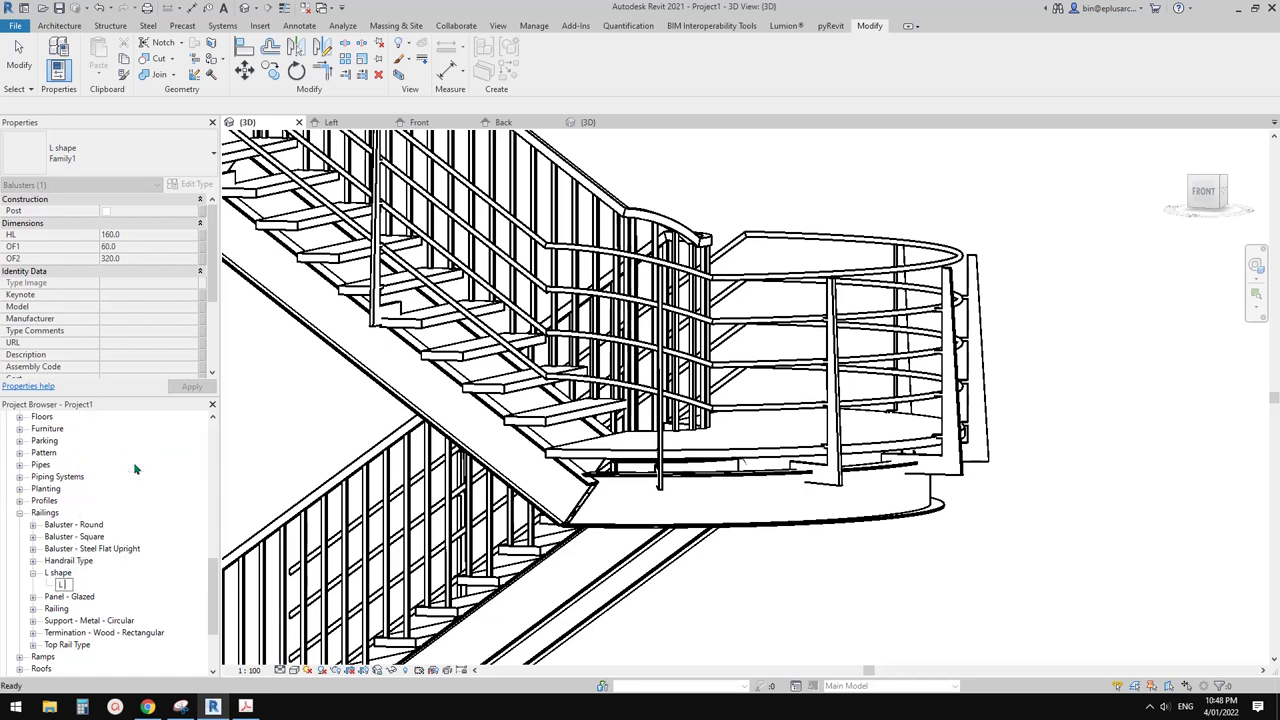
pyautogui.press('Return')
pyautogui.click(66, 572)
pyautogui.click(76, 585)
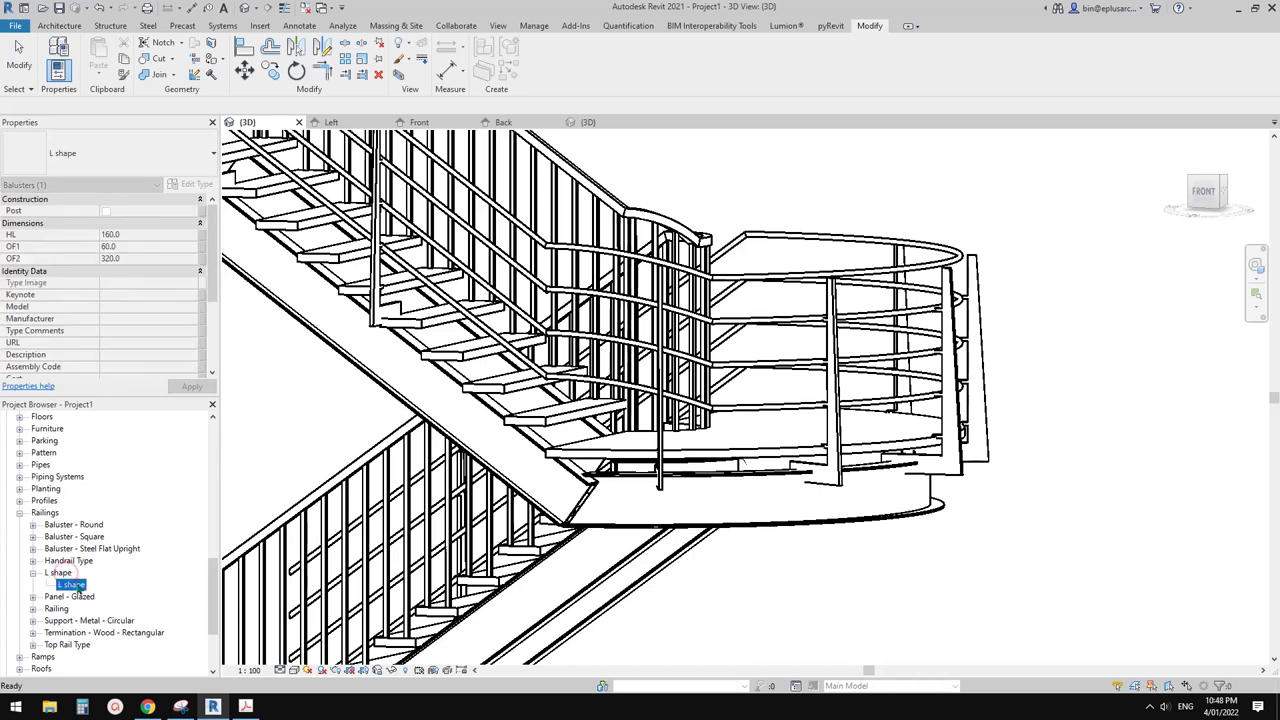
pyautogui.rightClick(58, 573)
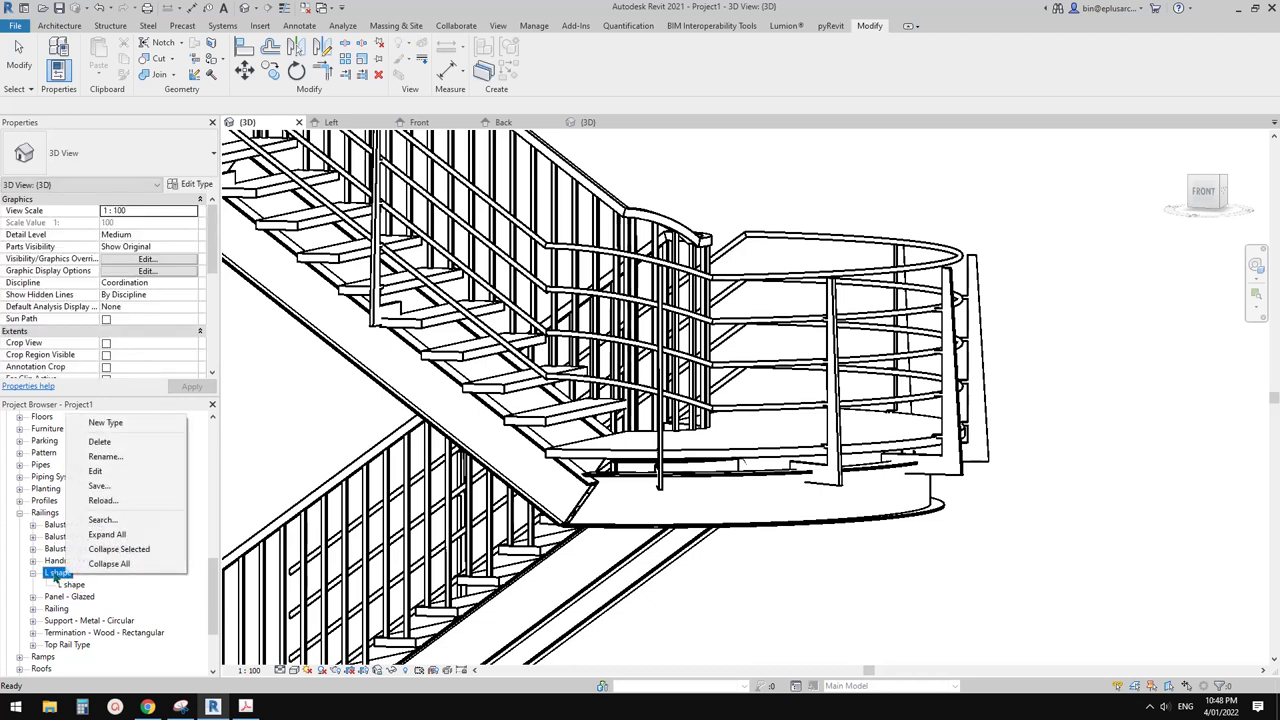
pyautogui.click(113, 457)
pyautogui.press('Return')
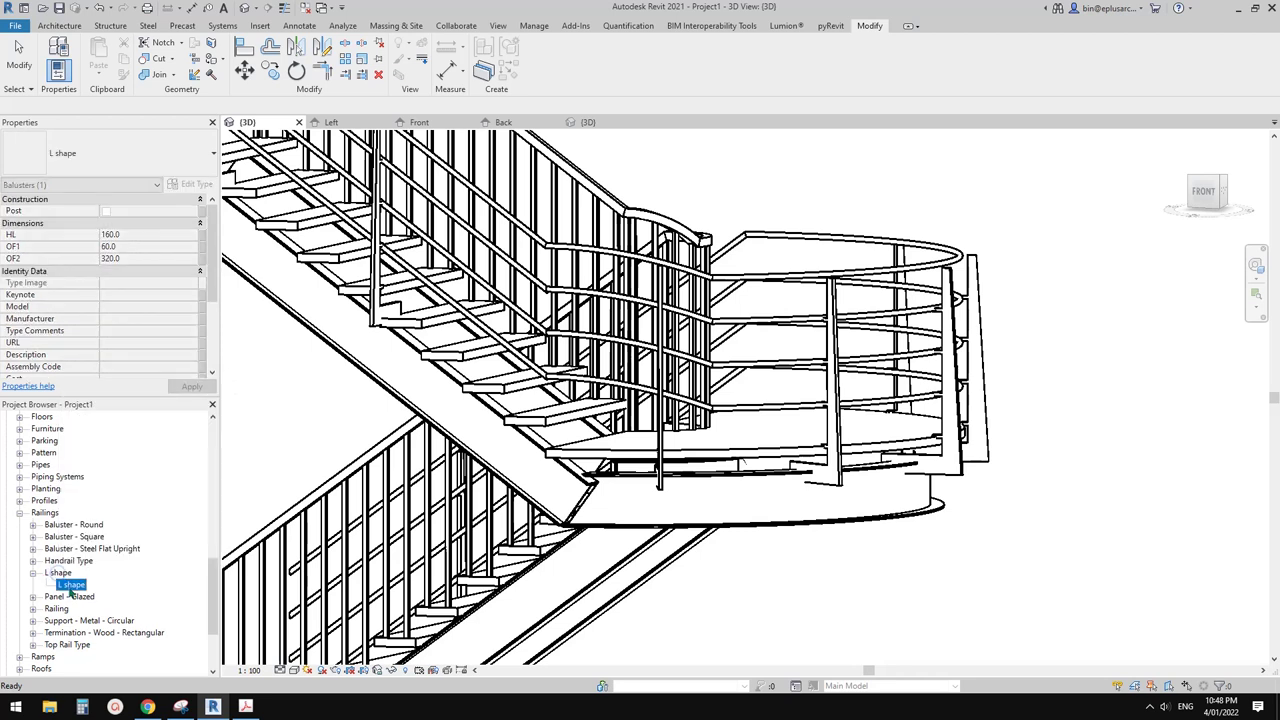
pyautogui.rightClick(58, 573)
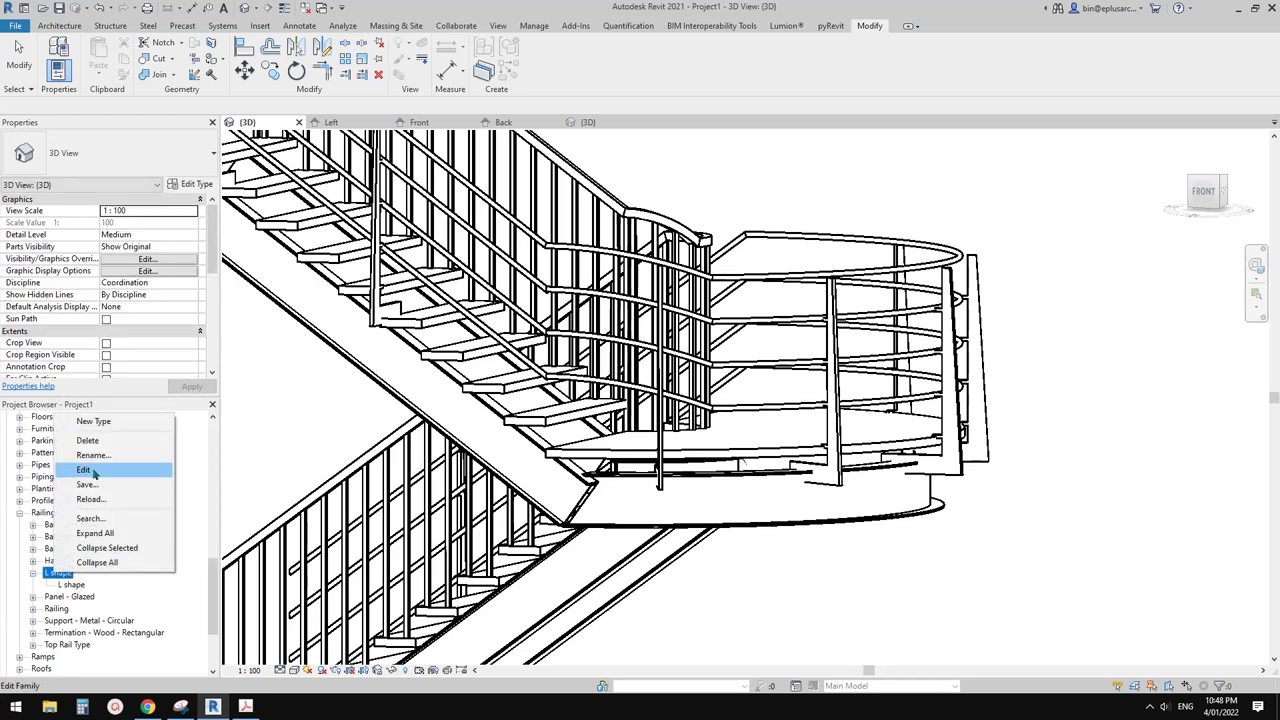
pyautogui.click(72, 585)
pyautogui.rightClick(72, 585)
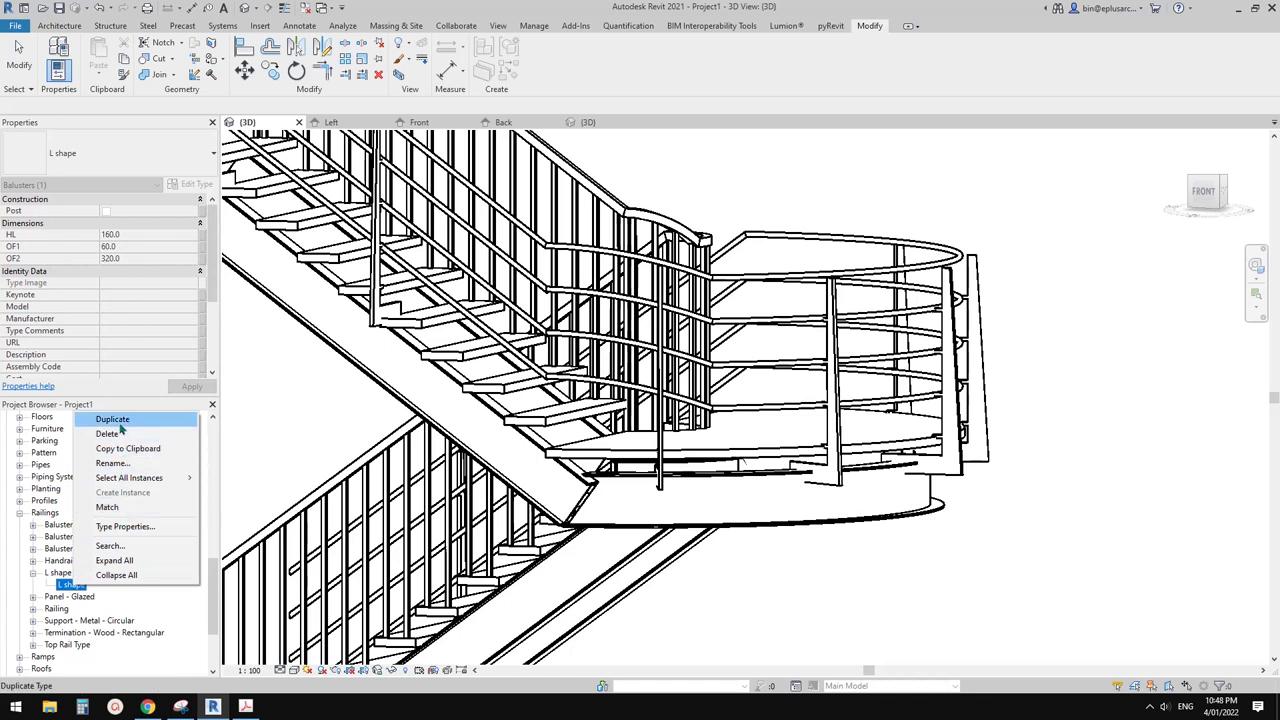
pyautogui.click(56, 573)
# Step: Open the L shape family for editing and enter the post extrusion's sketch in the Front elevation
pyautogui.rightClick(54, 575)
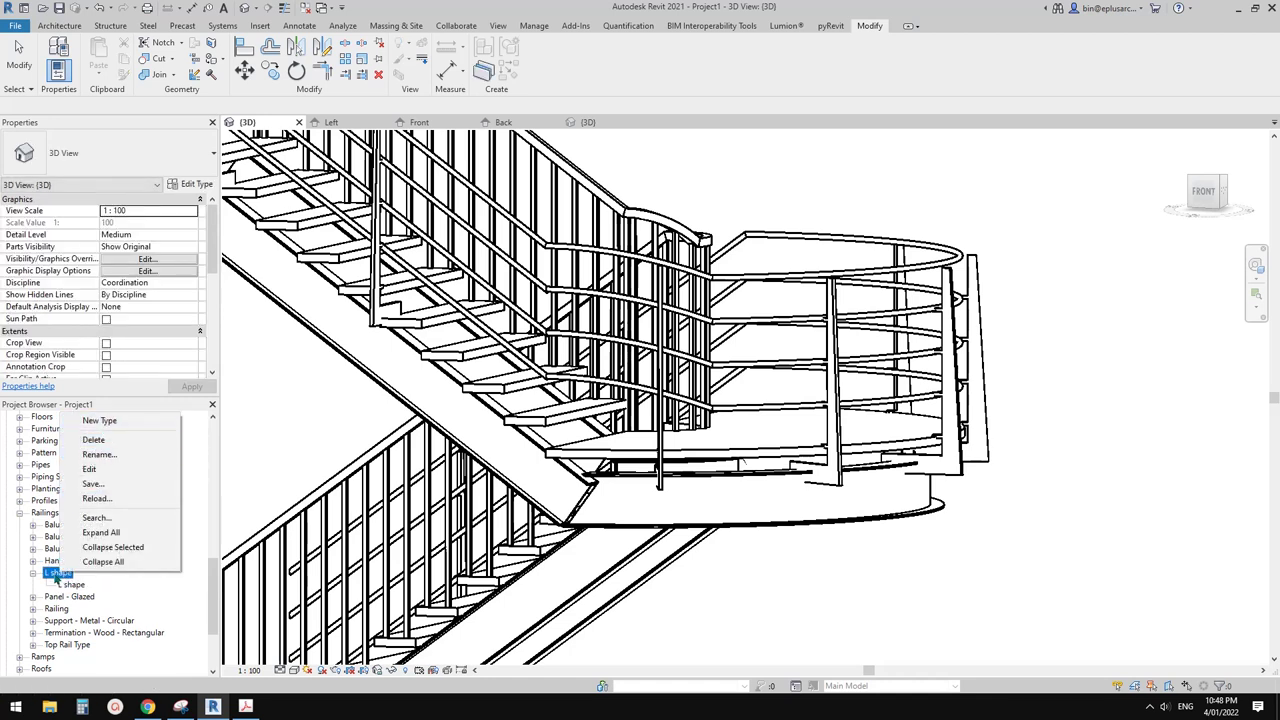
pyautogui.click(90, 469)
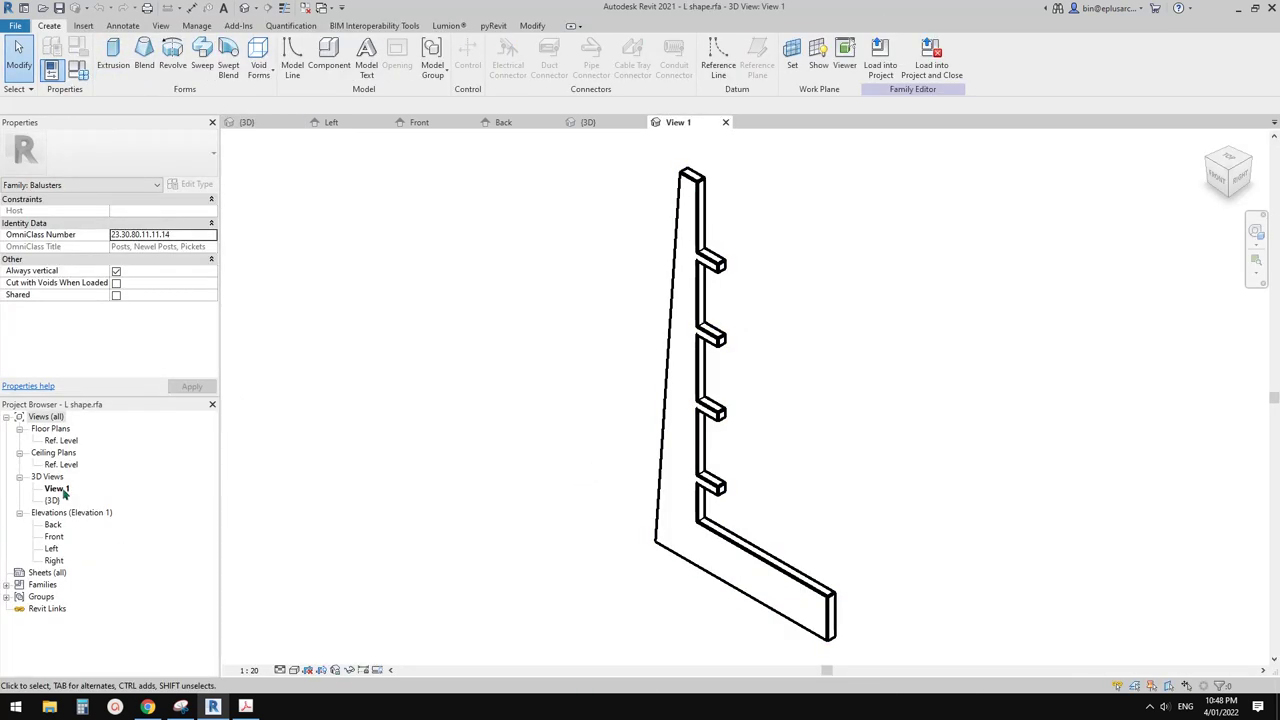
pyautogui.doubleClick(54, 540)
pyautogui.scroll(4, 683, 428)
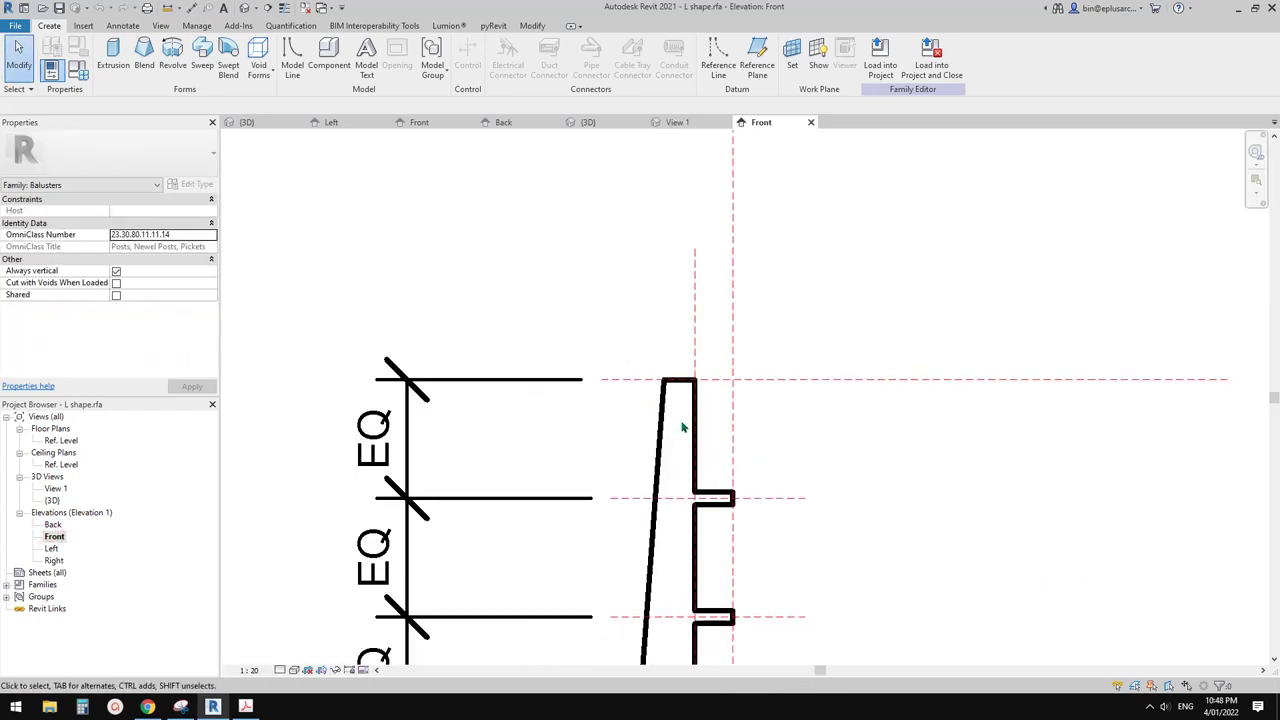
pyautogui.doubleClick(678, 422)
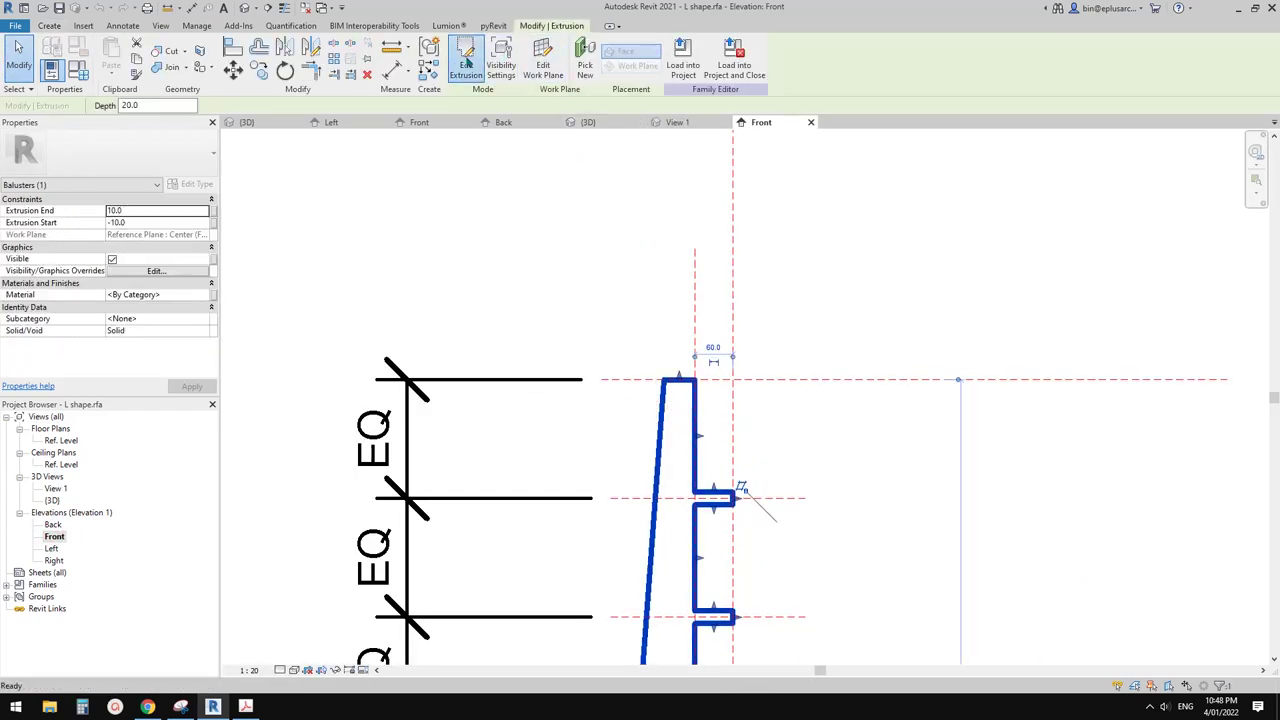
pyautogui.moveTo(727, 470); pyautogui.dragTo(629, 354, button='middle')
pyautogui.scroll(1, 605, 361)
# Step: Copy the uppermost tab's sketch lines up to the top reference plane
pyautogui.moveTo(437, 328); pyautogui.dragTo(694, 434)
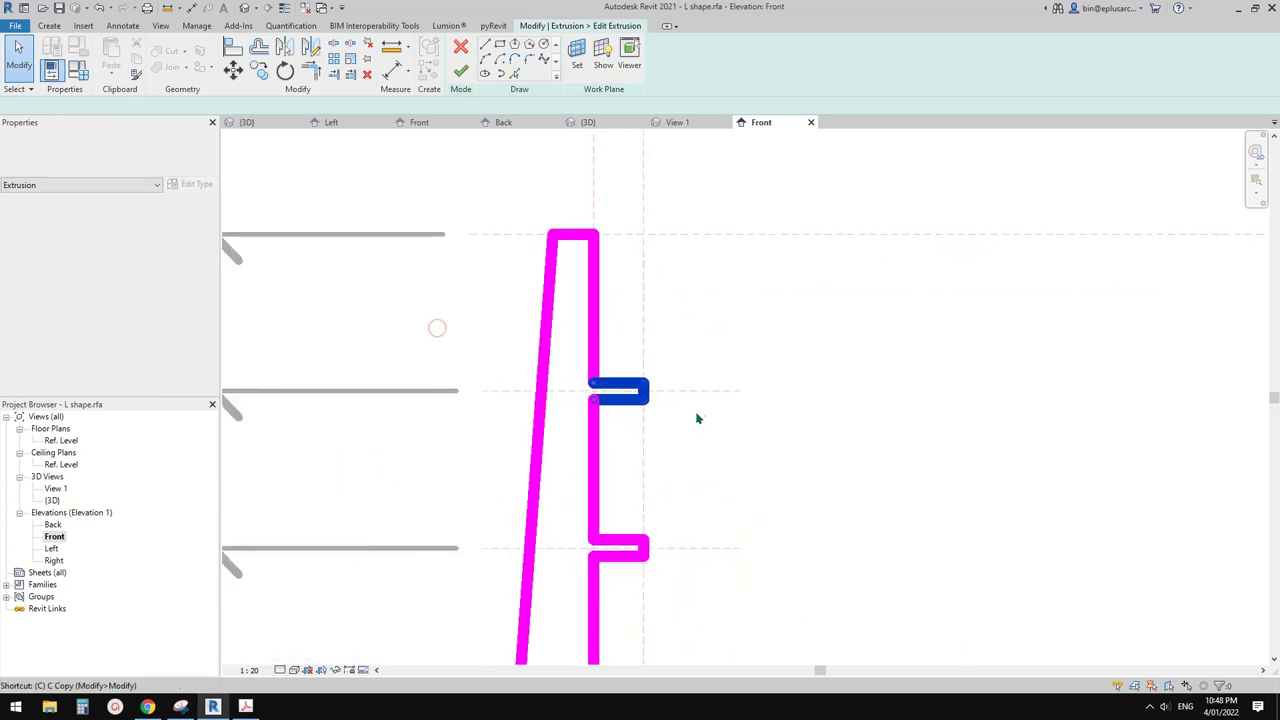
pyautogui.press('c')
pyautogui.press('o')
pyautogui.click(705, 392)
pyautogui.click(705, 235)
pyautogui.scroll(1, 600, 250)
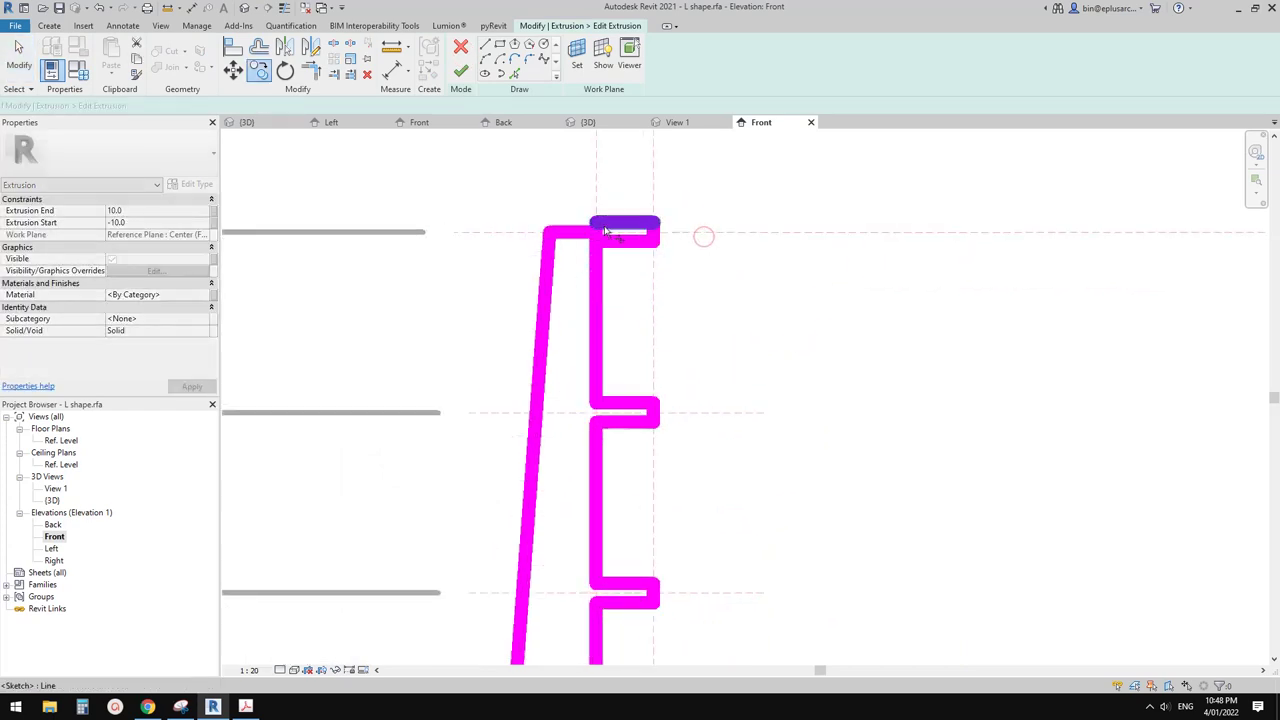
# Step: Trim the copied tab's upper line to the tapered edge and its lower line to the post's vertical edge
pyautogui.click(553, 243)
pyautogui.scroll(1, 622, 238)
pyautogui.click(624, 242)
pyautogui.click(594, 260)
pyautogui.press('Escape')
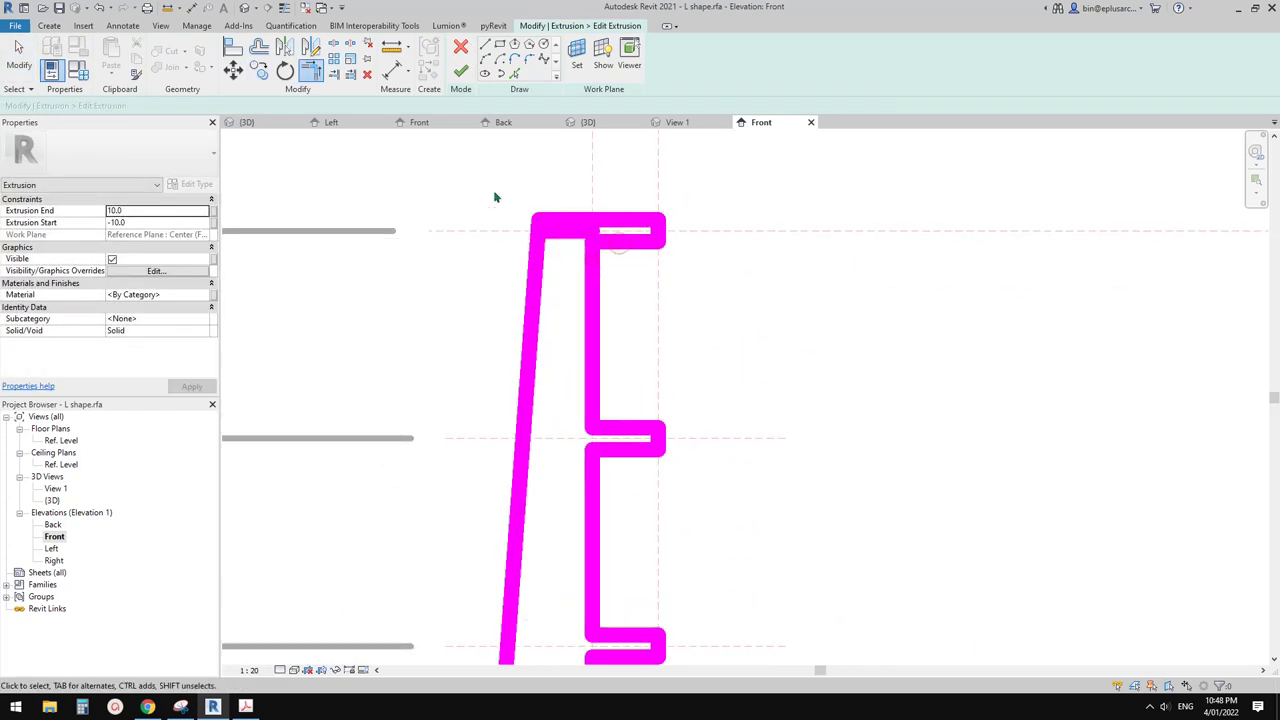
# Step: Finish the post extrusion's edited sketch and deselect the extrusion
pyautogui.moveTo(497, 194); pyautogui.dragTo(594, 260)
pyautogui.press('Escape')
pyautogui.click(460, 71)
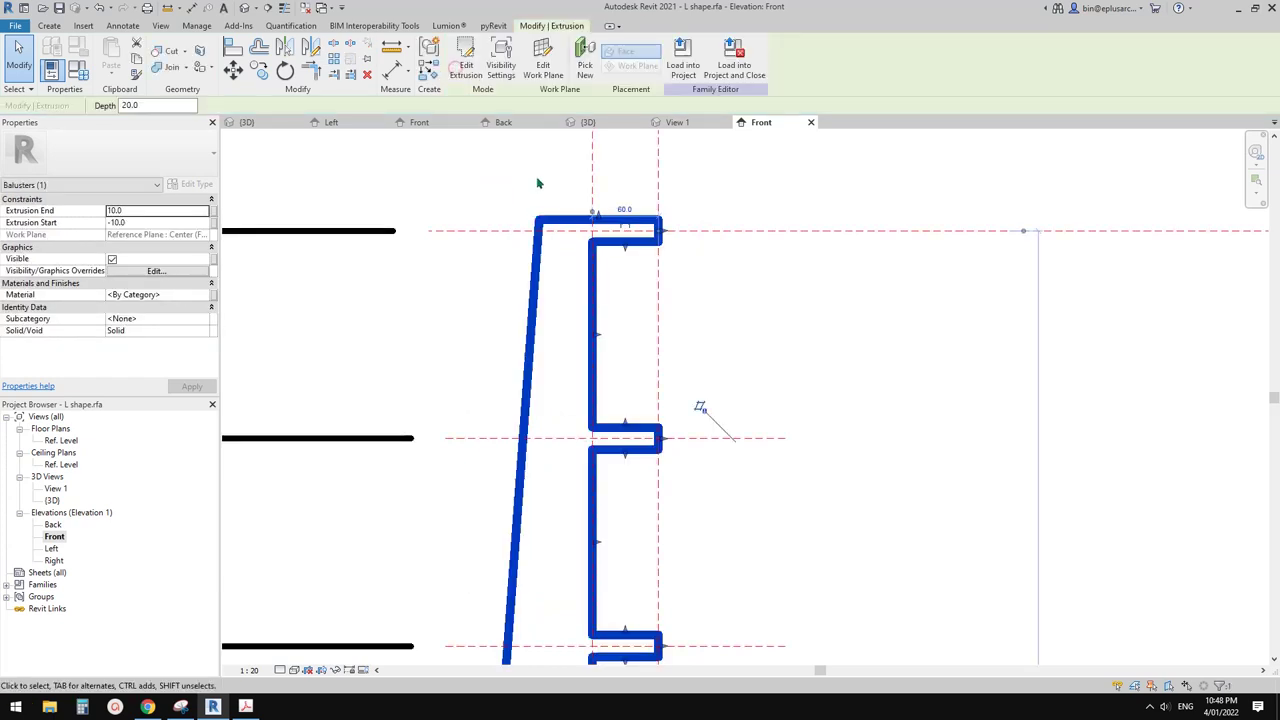
pyautogui.scroll(-2, 543, 191)
pyautogui.press('Escape')
pyautogui.moveTo(726, 214)
pyautogui.mouseDown()
pyautogui.moveTo(726, 180)
pyautogui.moveTo(729, 222)
pyautogui.mouseUp()
pyautogui.press('Escape')
# Step: Load the updated L shape family into Project1 and close the family
pyautogui.click(516, 60)
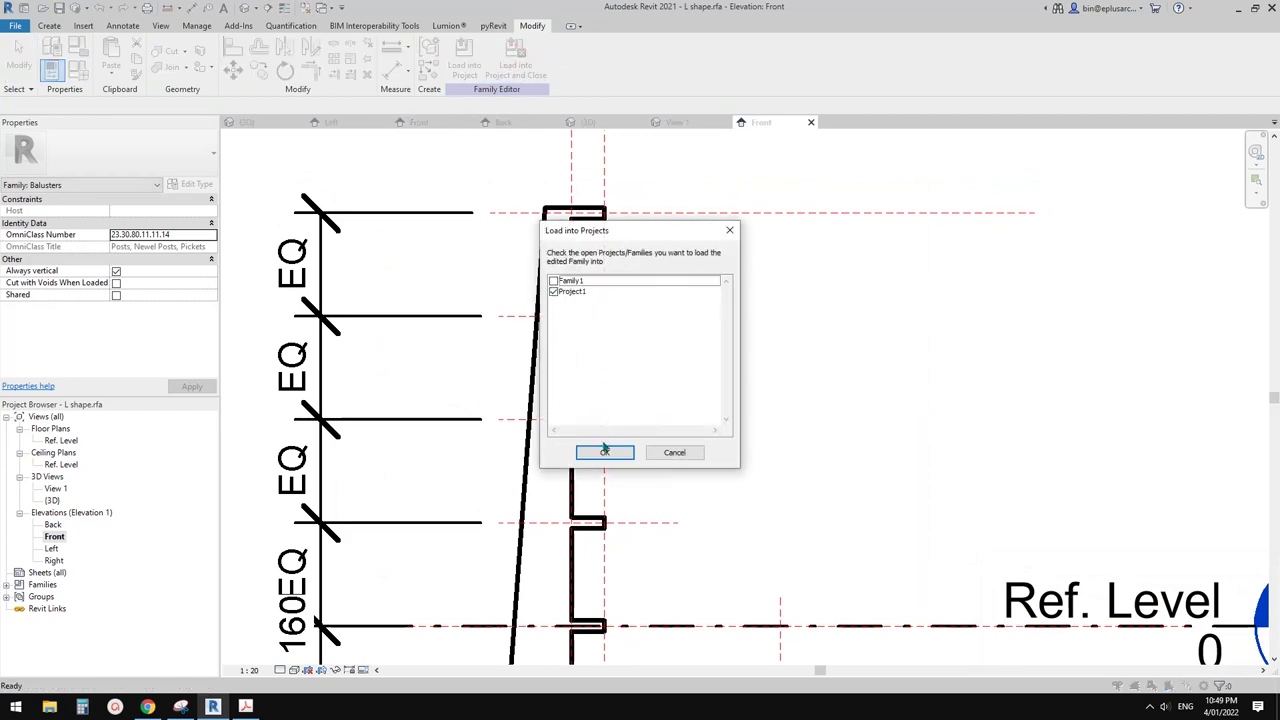
pyautogui.click(606, 451)
pyautogui.click(668, 353)
pyautogui.click(563, 324)
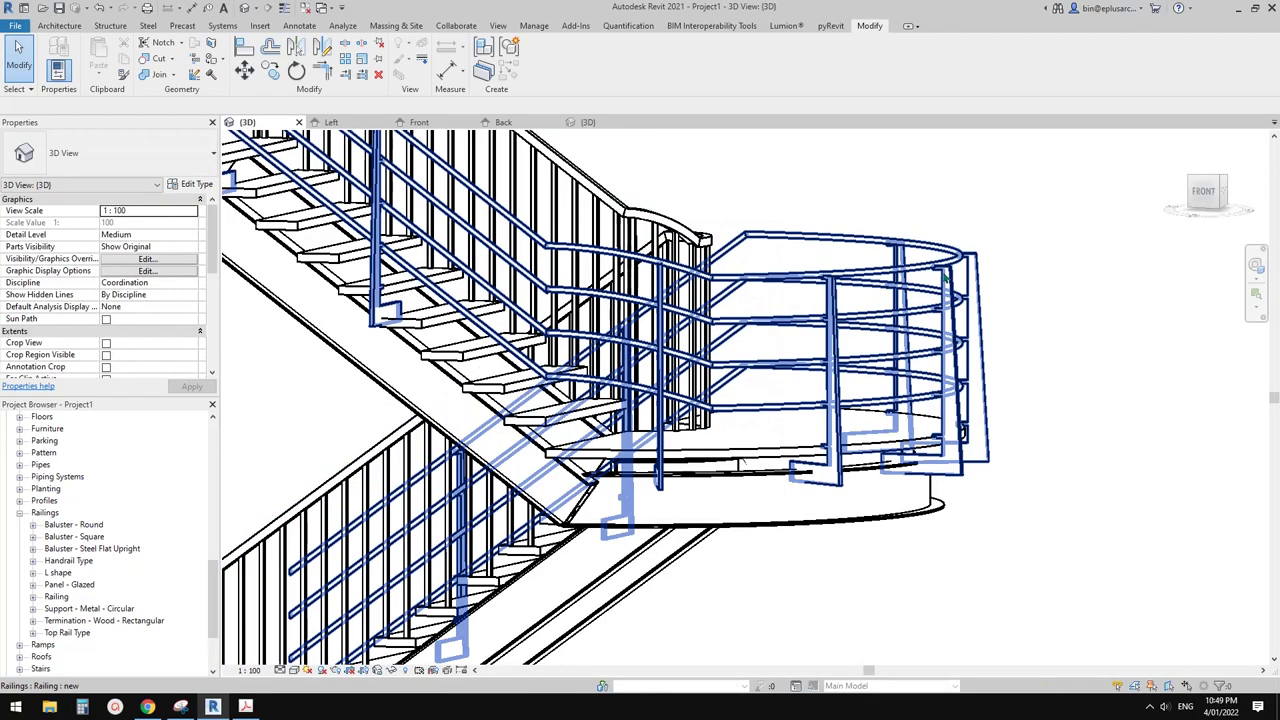
# Step: Select the stair railing and examine how the balusters' uppermost tabs meet the top rail around the curved landing
pyautogui.click(945, 278)
pyautogui.keyDown('shift'); pyautogui.moveTo(945, 278); pyautogui.dragTo(840, 294, button='middle'); pyautogui.keyUp('shift')
pyautogui.scroll(3, 738, 232)
pyautogui.moveTo(738, 236)
pyautogui.keyDown('shift'); pyautogui.mouseDown(button='middle')
pyautogui.moveTo(684, 255)
pyautogui.moveTo(707, 282)
pyautogui.moveTo(738, 213)
pyautogui.moveTo(726, 258)
pyautogui.mouseUp(button='middle'); pyautogui.keyUp('shift')
pyautogui.press('Escape')
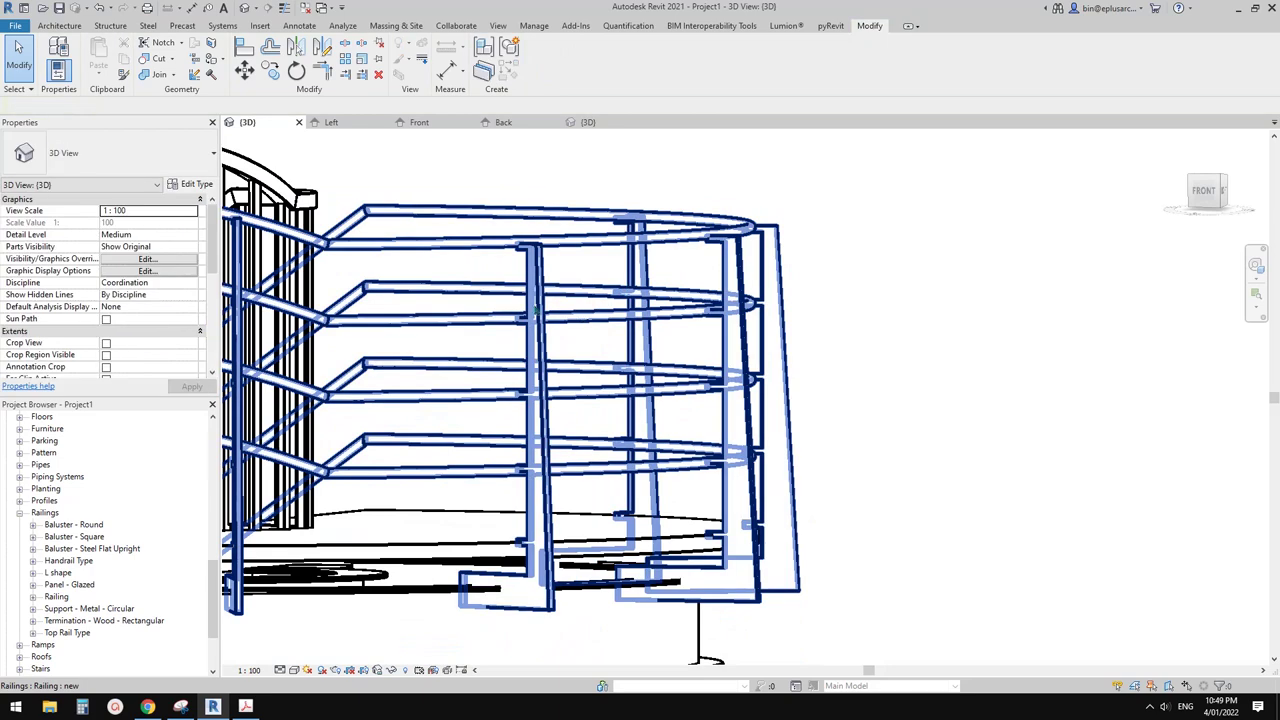
pyautogui.click(535, 313)
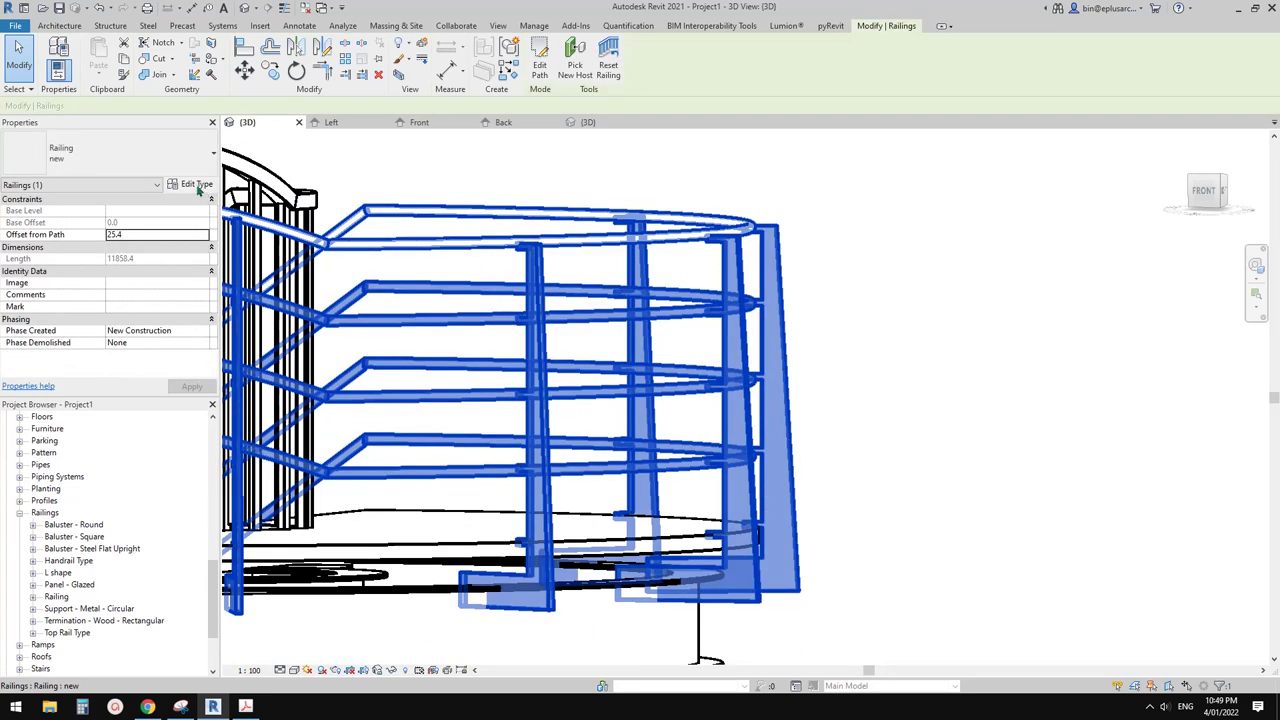
pyautogui.scroll(1, 717, 244)
pyautogui.keyDown('shift'); pyautogui.moveTo(717, 244); pyautogui.dragTo(698, 218, button='middle'); pyautogui.keyUp('shift')
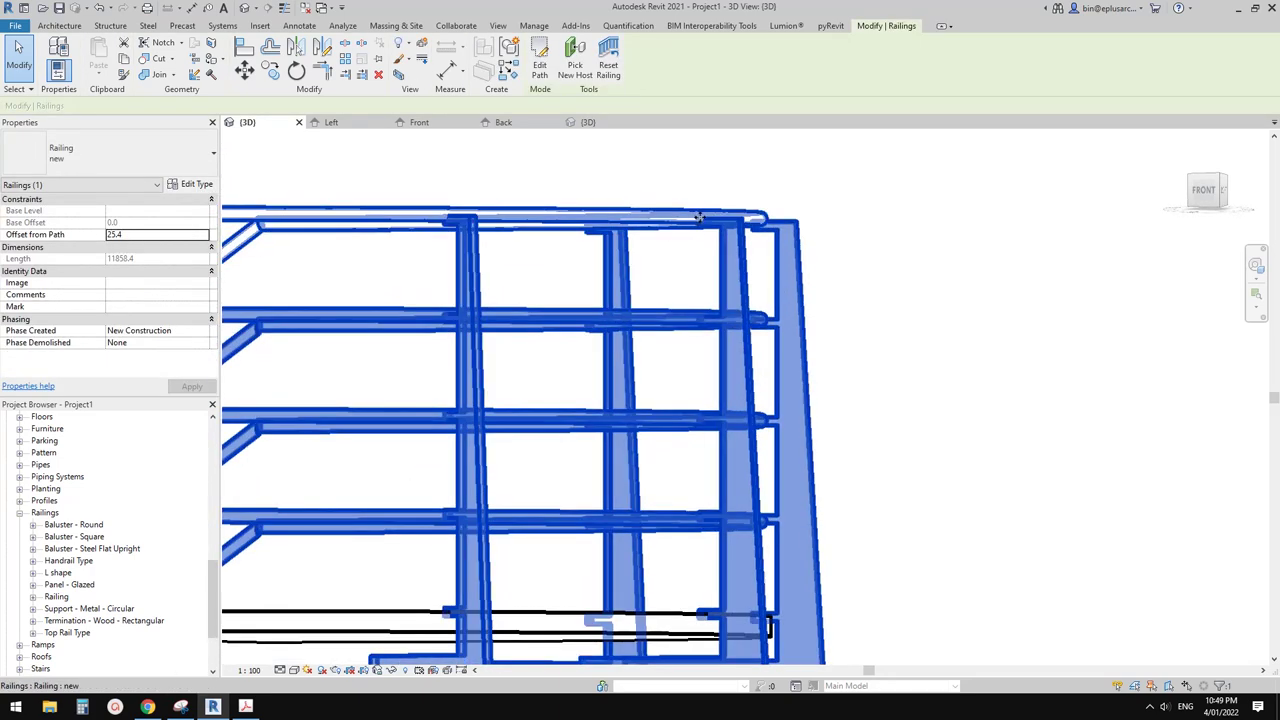
pyautogui.scroll(-2, 690, 225)
# Step: Set the regular baluster's top offset to 15 in the railing type's baluster placement and apply it
pyautogui.click(185, 186)
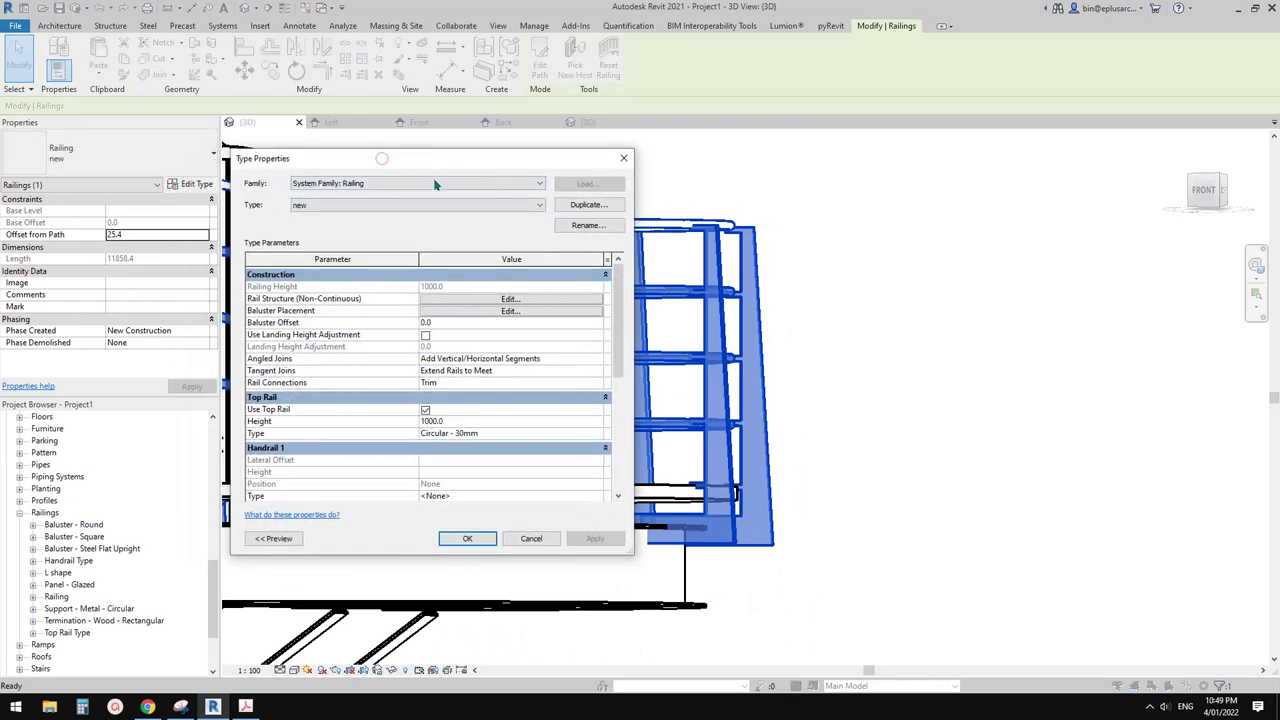
pyautogui.click(476, 311)
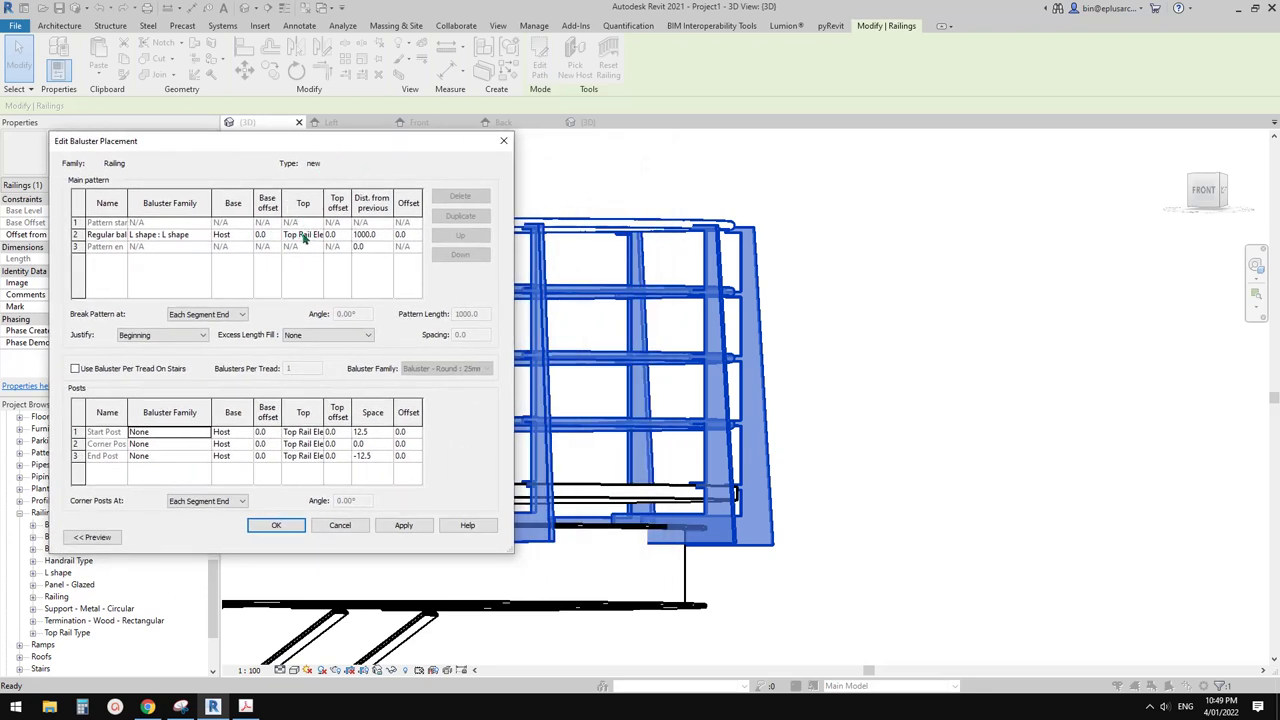
pyautogui.click(337, 236)
pyautogui.click(276, 525)
pyautogui.click(449, 529)
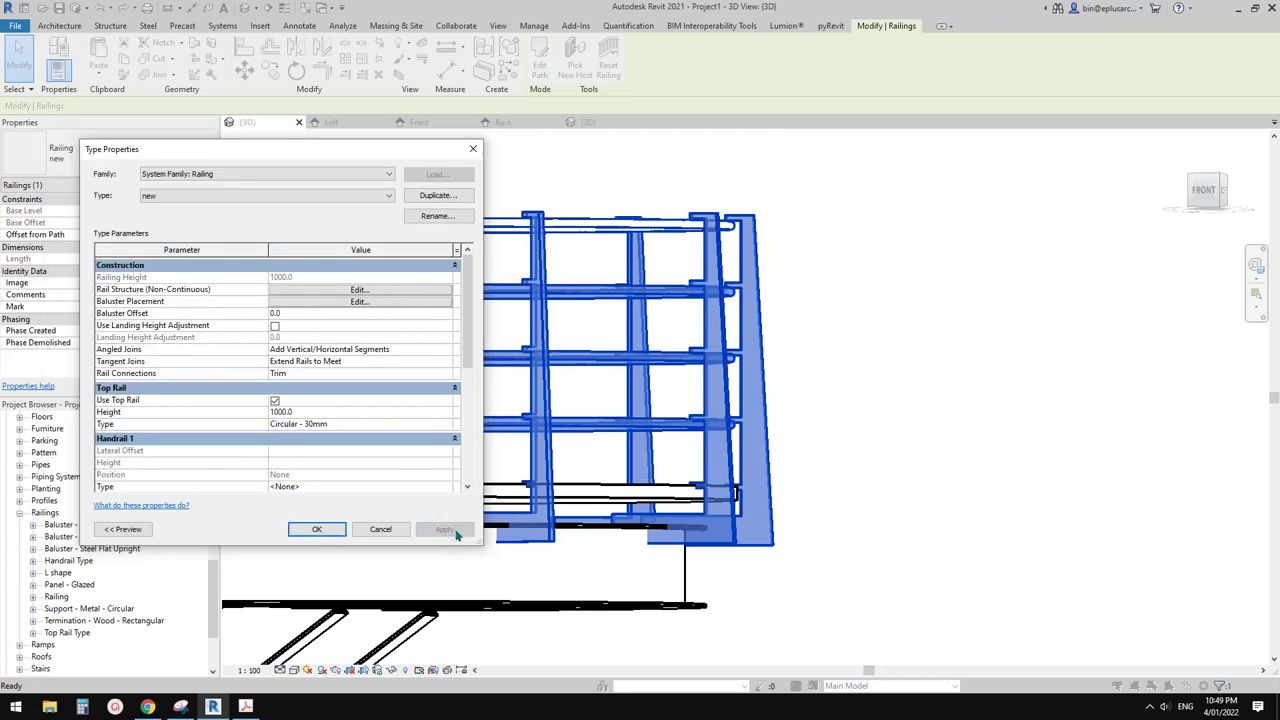
# Step: Try a regular baluster top offset of 5, reset it to 0, and apply the baluster placement
pyautogui.click(358, 301)
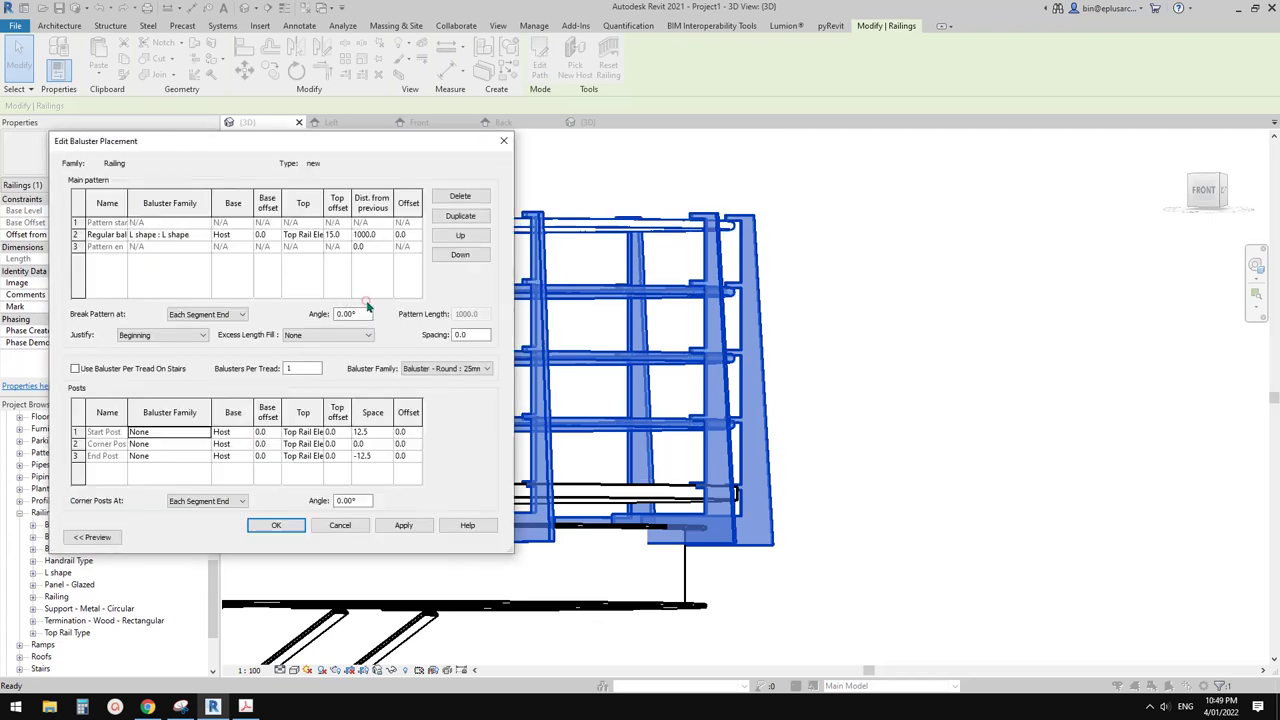
pyautogui.click(335, 234)
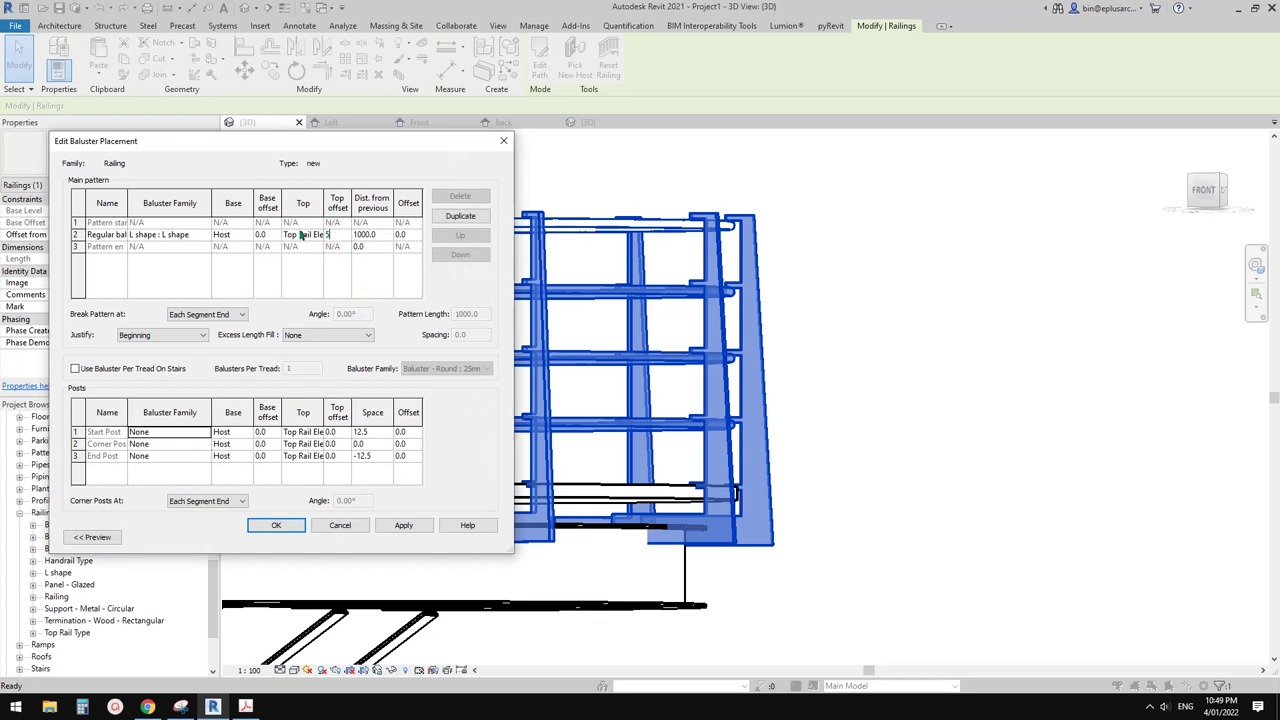
pyautogui.click(366, 234)
pyautogui.click(403, 525)
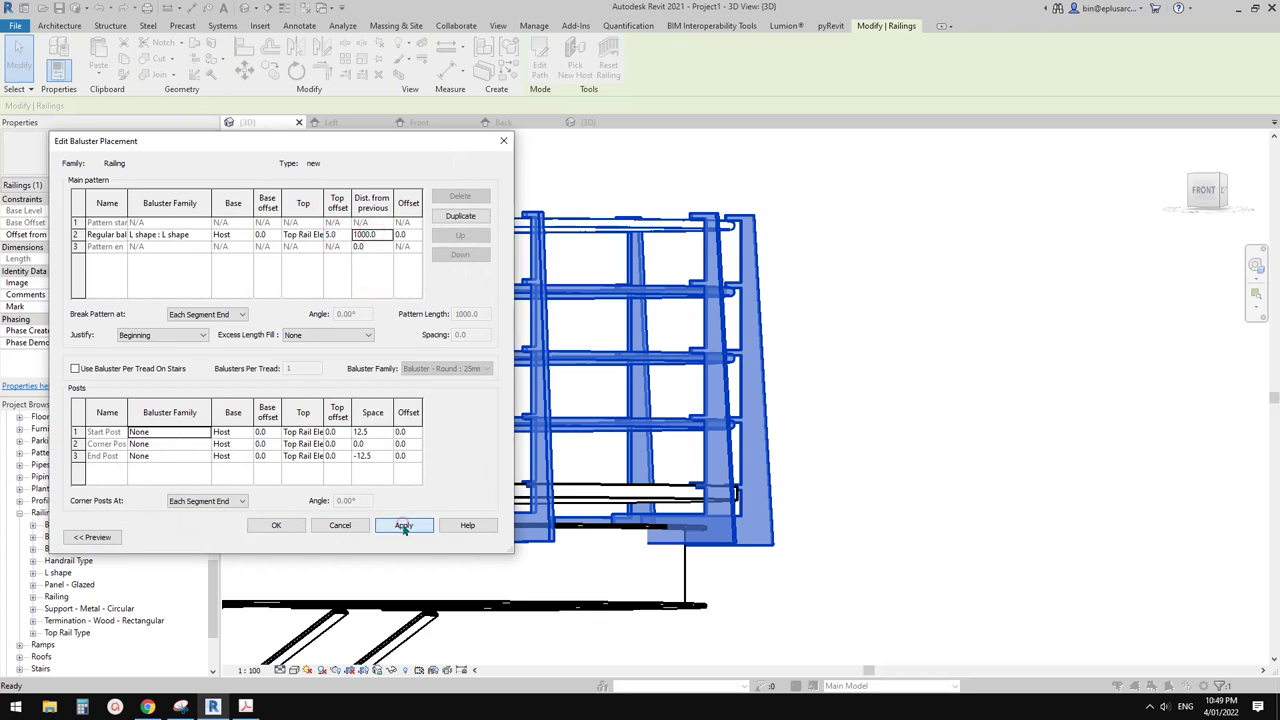
pyautogui.click(335, 234)
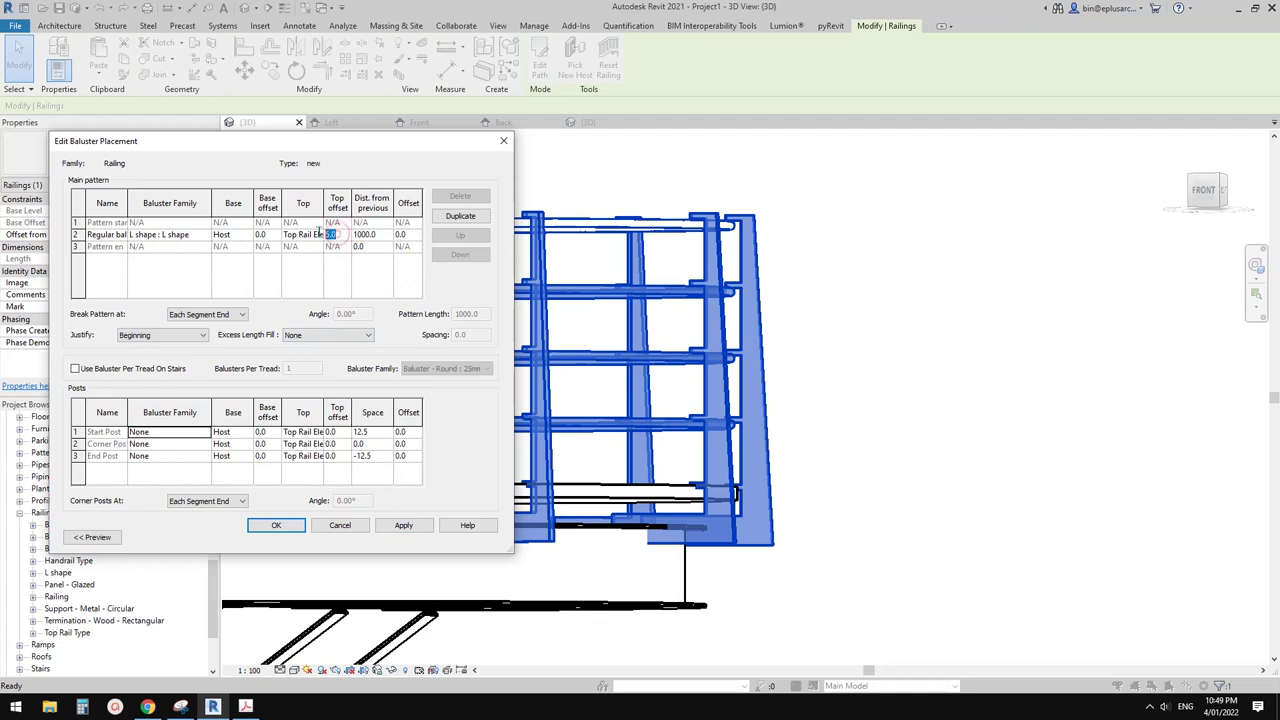
pyautogui.click(403, 525)
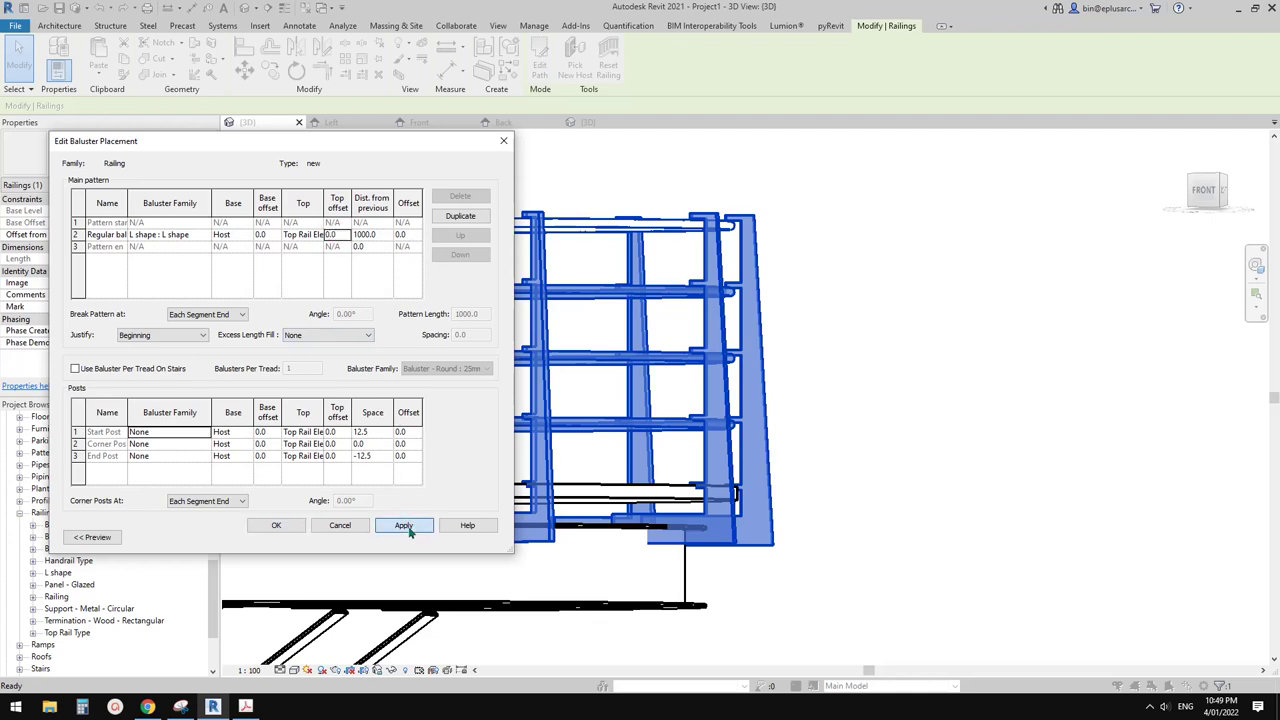
pyautogui.click(298, 524)
pyautogui.click(436, 530)
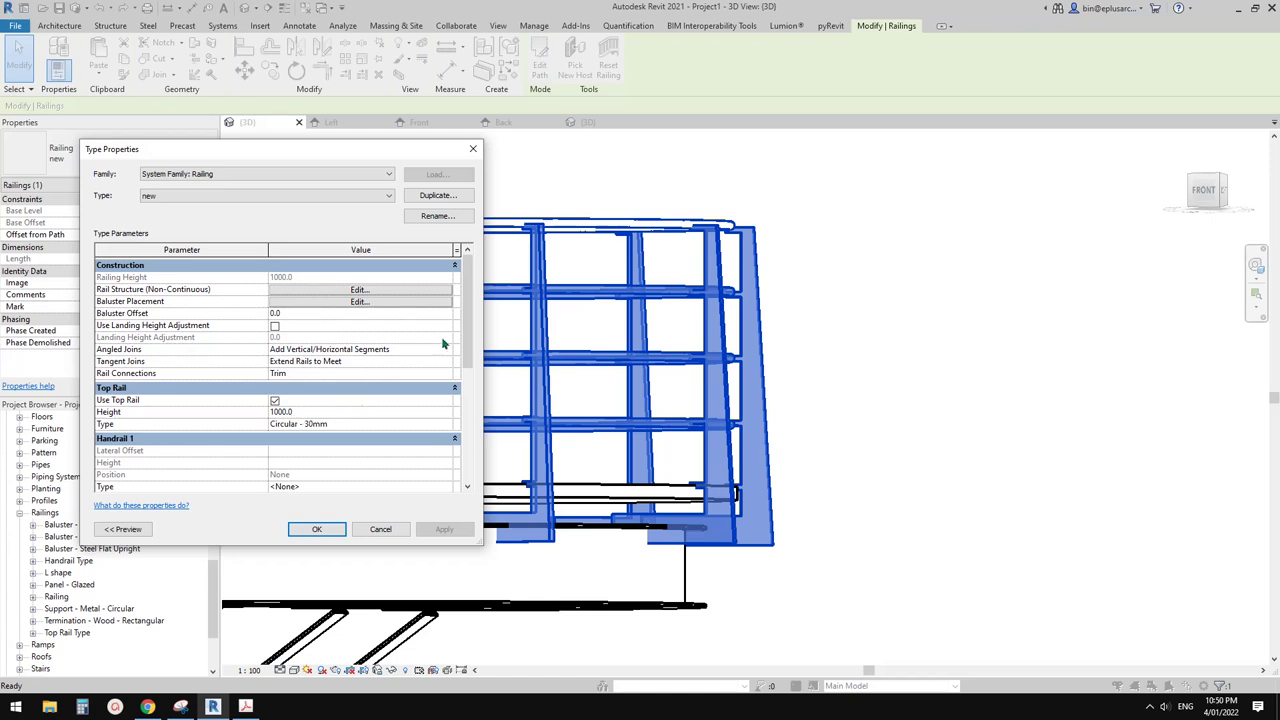
# Step: Try a top rail height of 985 in the railing type and restore it to 1000
pyautogui.click(340, 415)
pyautogui.write('8')
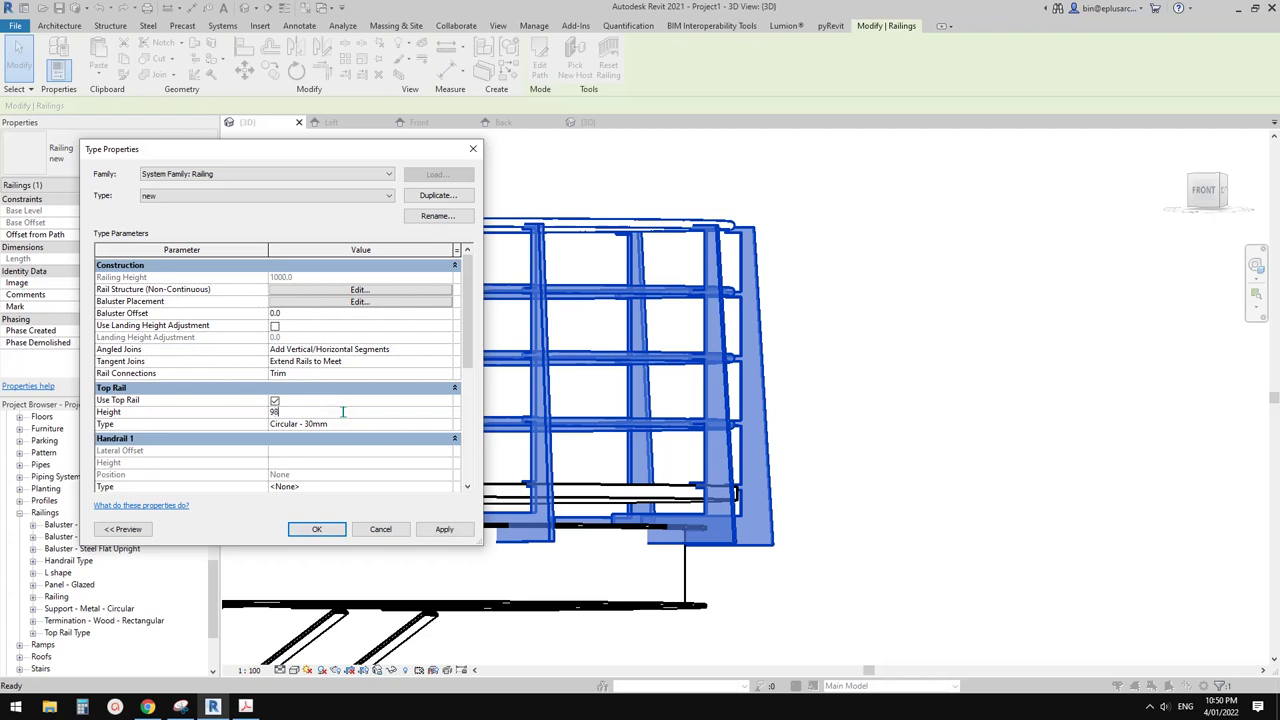
pyautogui.write('5')
pyautogui.click(443, 531)
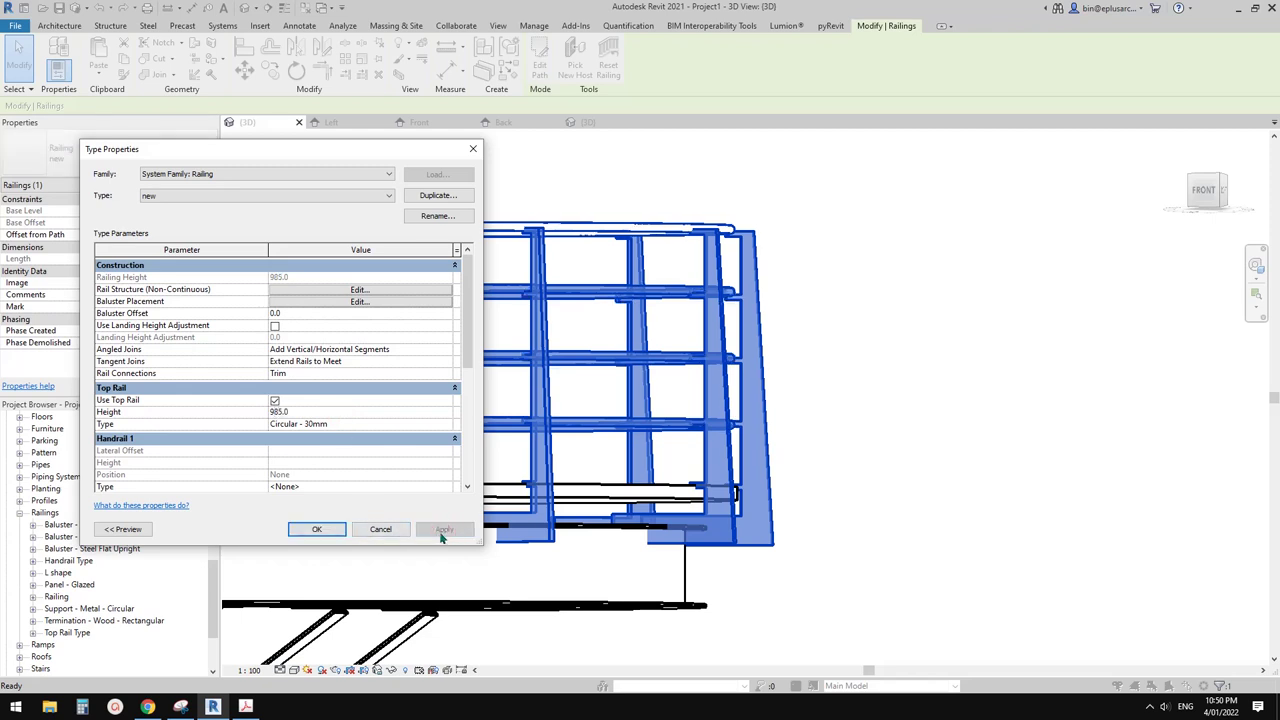
pyautogui.click(328, 411)
pyautogui.write('1000')
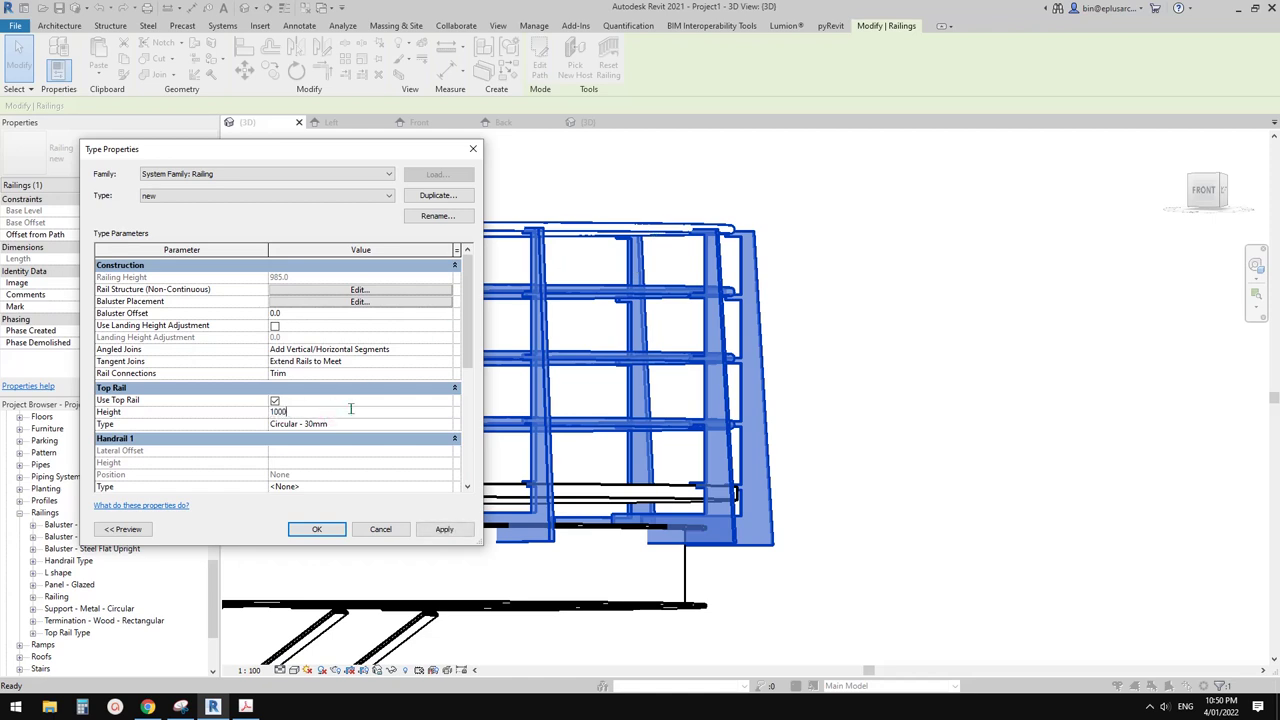
pyautogui.click(443, 529)
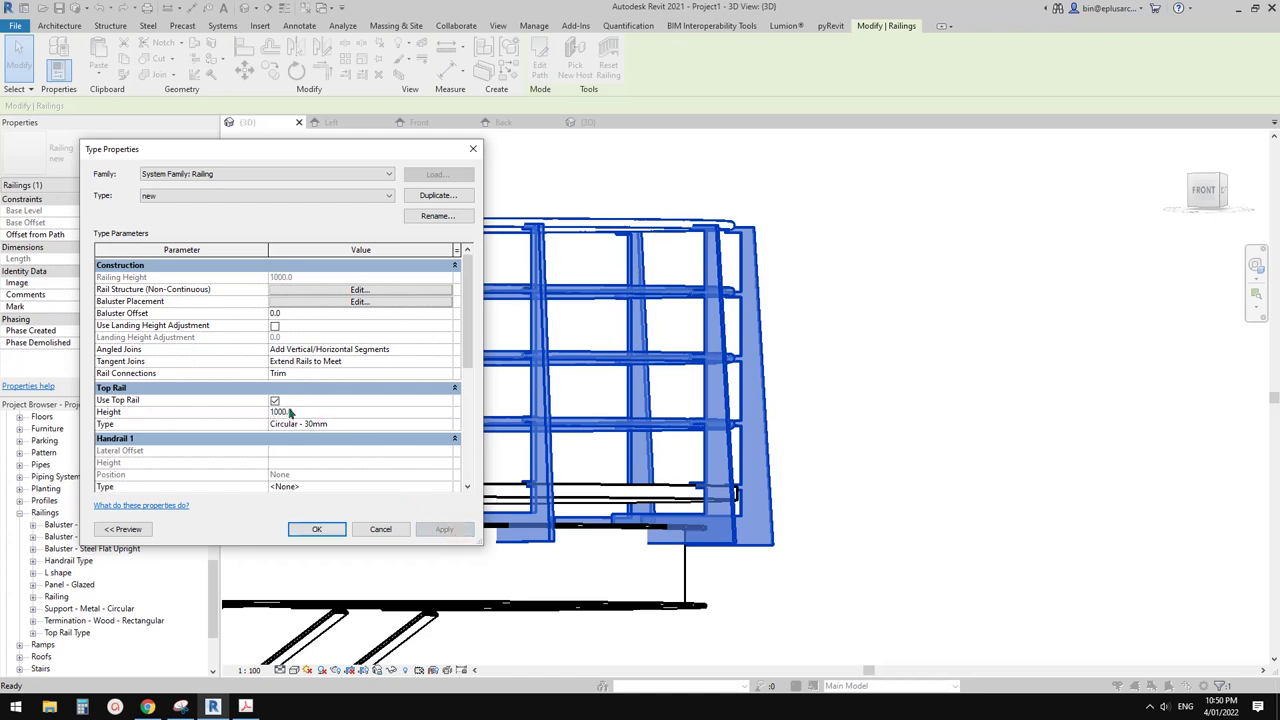
# Step: Set the regular baluster's top reference to Host in the railing type's baluster placement
pyautogui.click(352, 302)
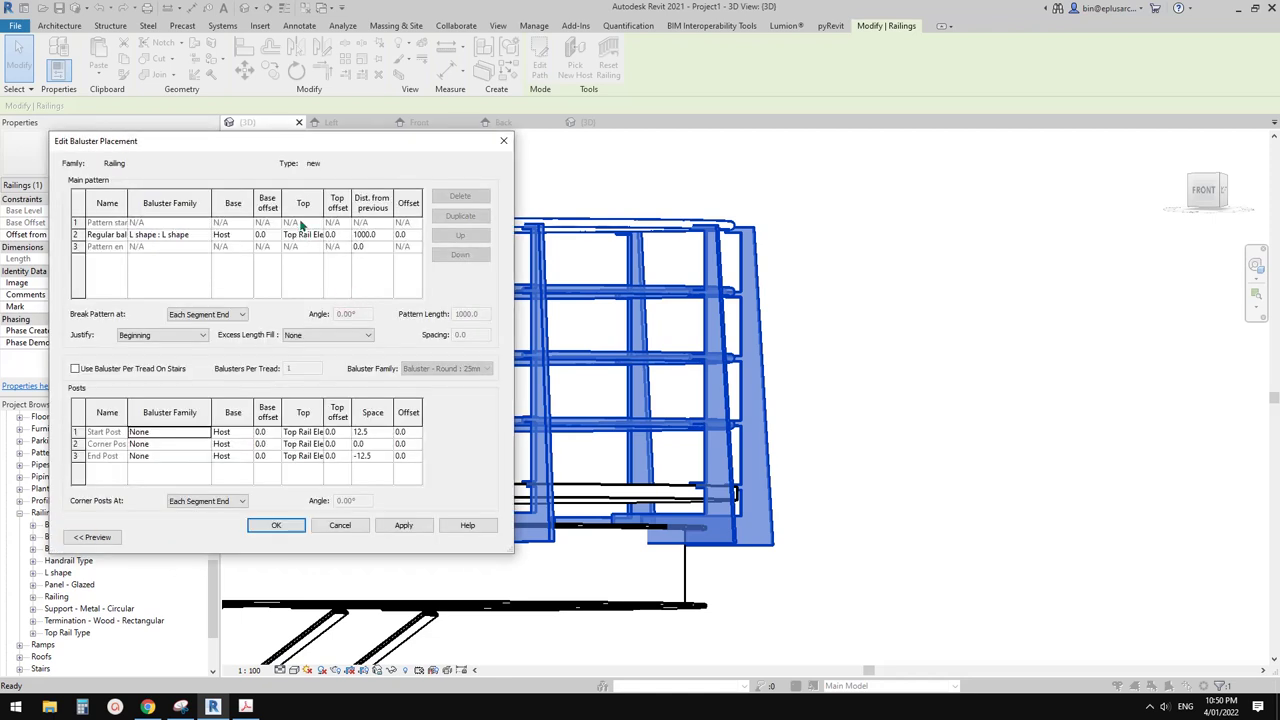
pyautogui.click(300, 234)
pyautogui.click(317, 234)
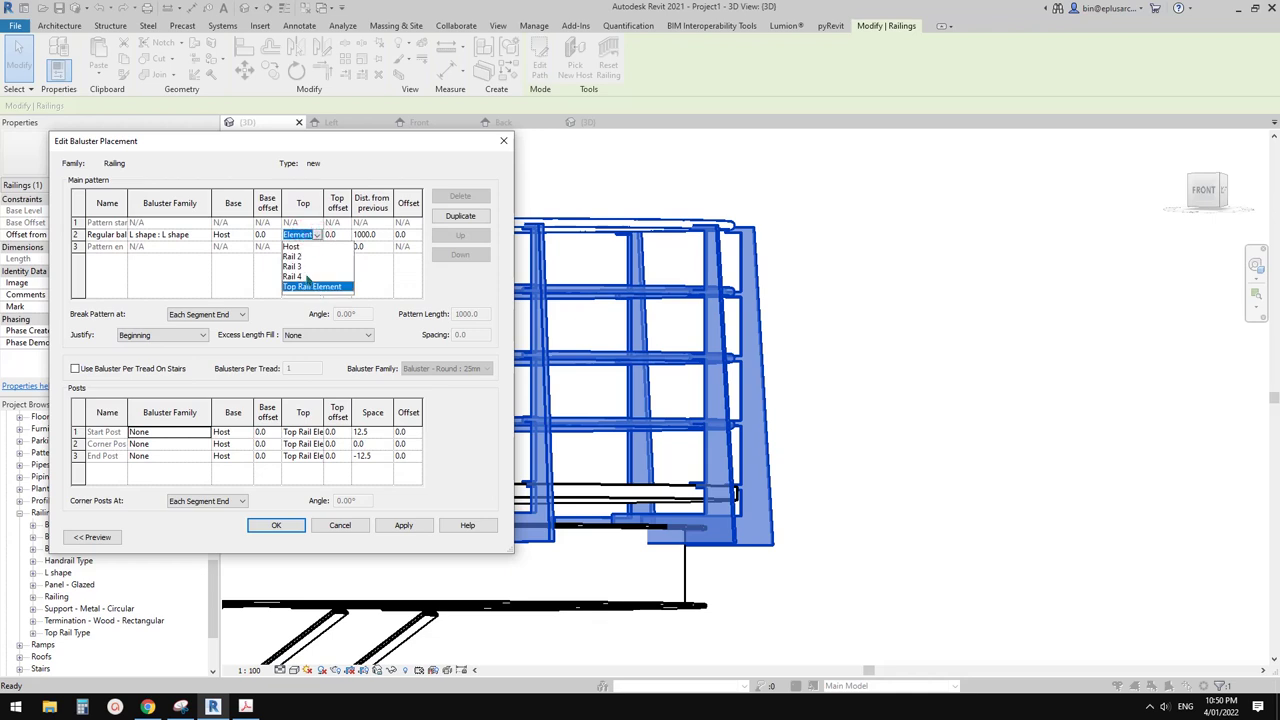
pyautogui.click(290, 247)
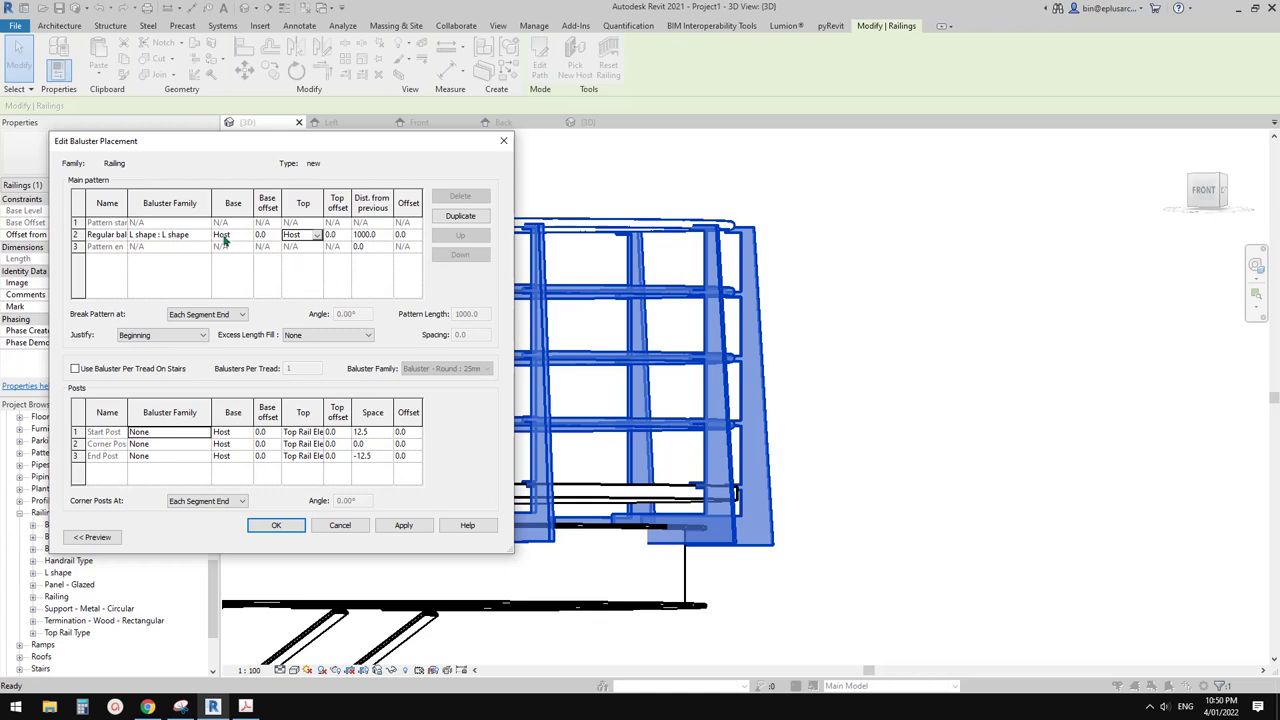
# Step: Set the regular baluster's top offset from the host to 1015 and apply it to the railing type
pyautogui.click(331, 235)
pyautogui.click(403, 525)
pyautogui.click(337, 235)
pyautogui.write('1015')
pyautogui.click(371, 246)
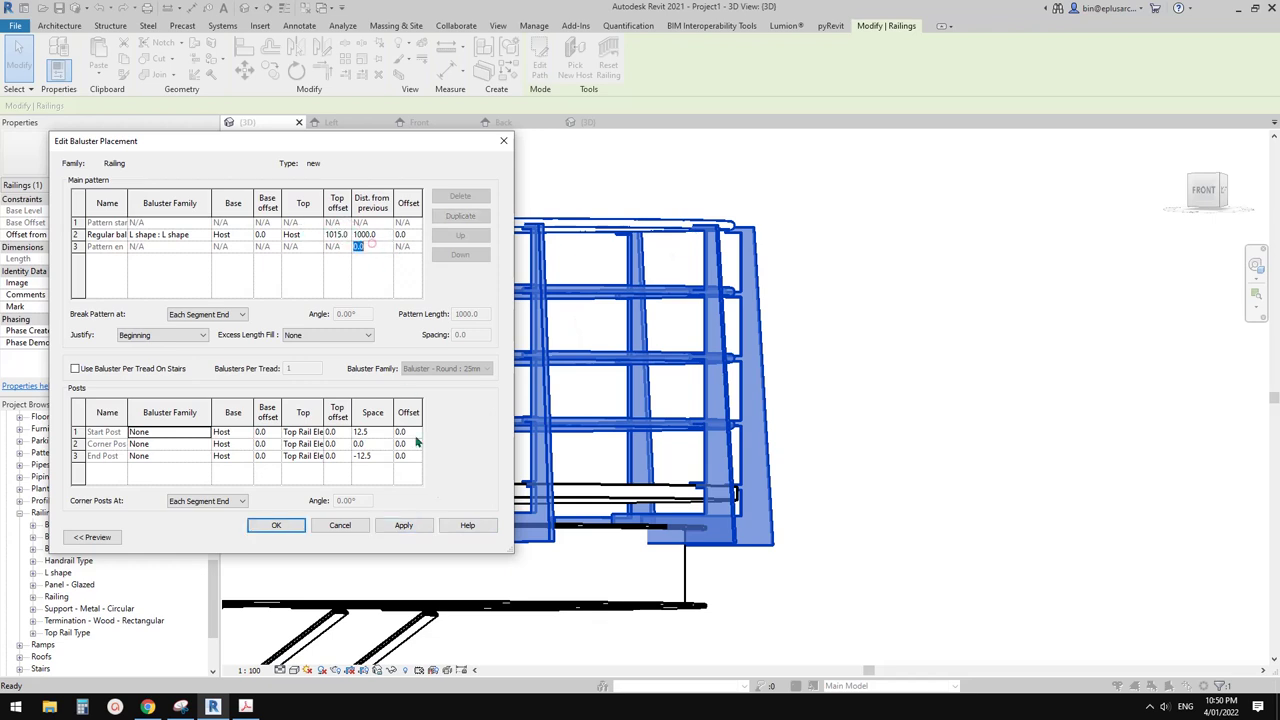
pyautogui.click(406, 526)
pyautogui.click(405, 528)
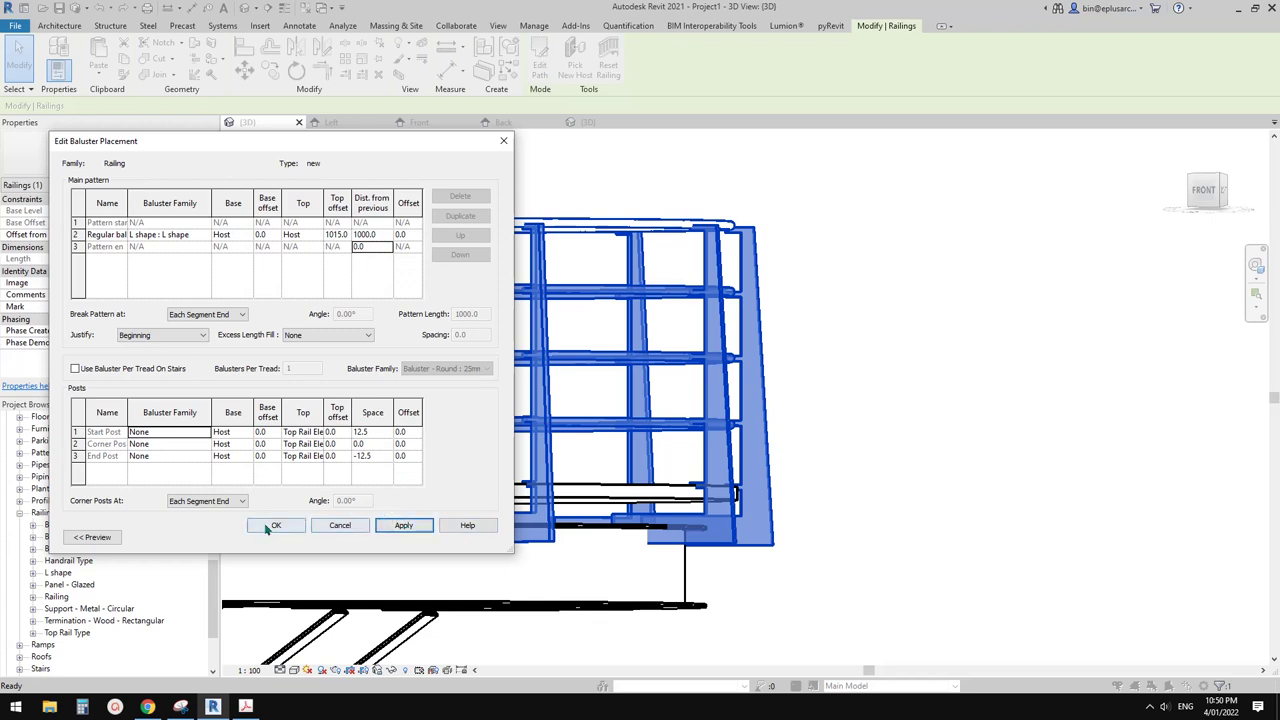
pyautogui.click(276, 525)
pyautogui.click(446, 530)
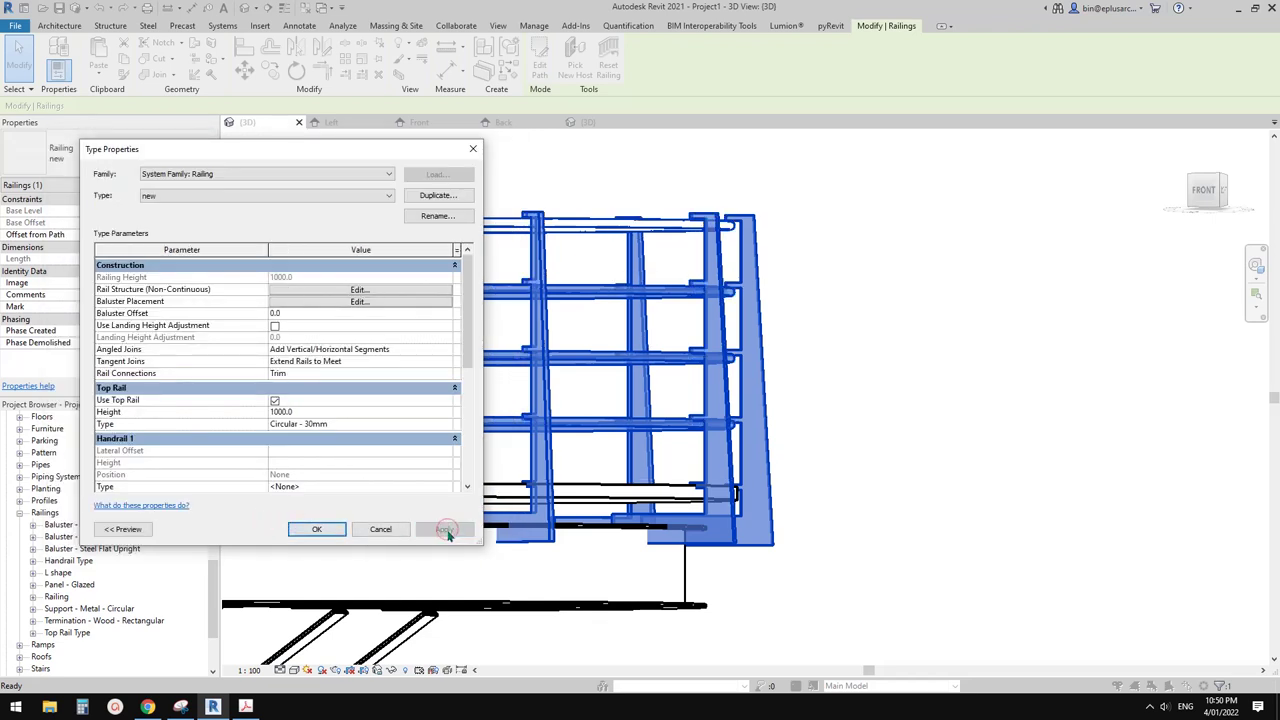
# Step: Set the regular baluster's top offset from the host to 1000 and apply the change
pyautogui.click(378, 302)
pyautogui.click(335, 234)
pyautogui.doubleClick(340, 235)
pyautogui.write('1000.0')
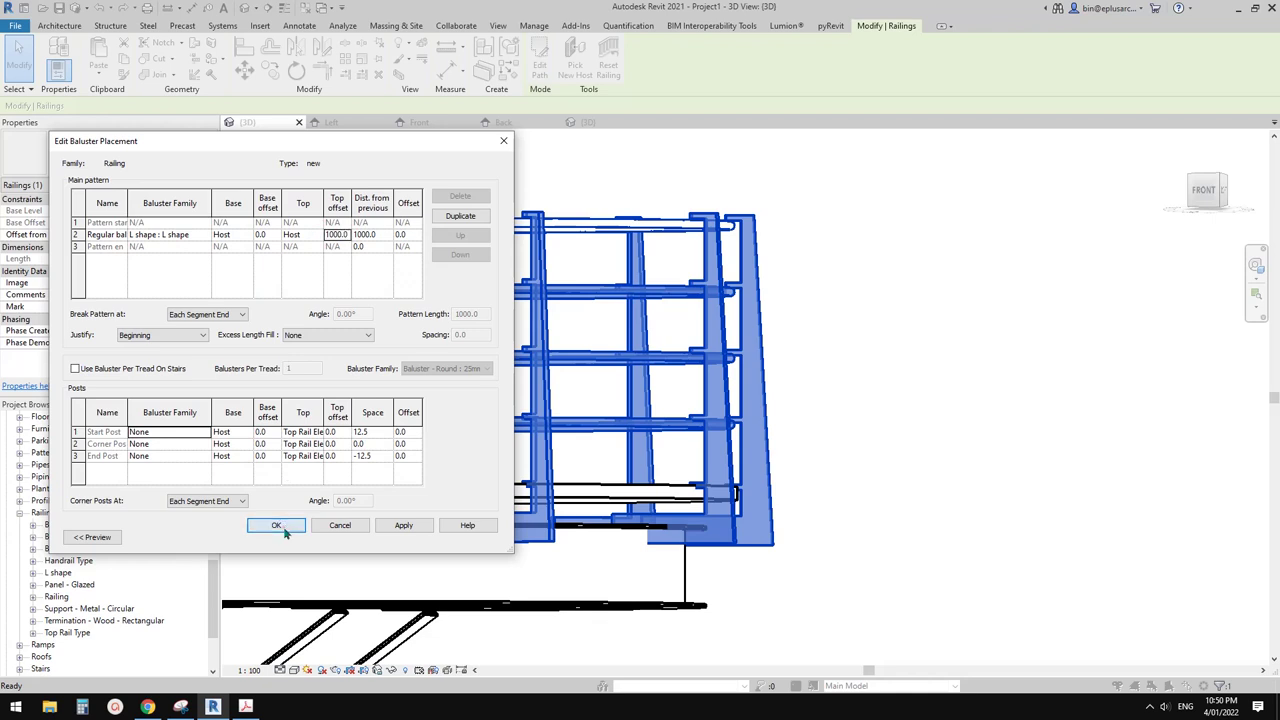
pyautogui.click(277, 525)
pyautogui.click(442, 529)
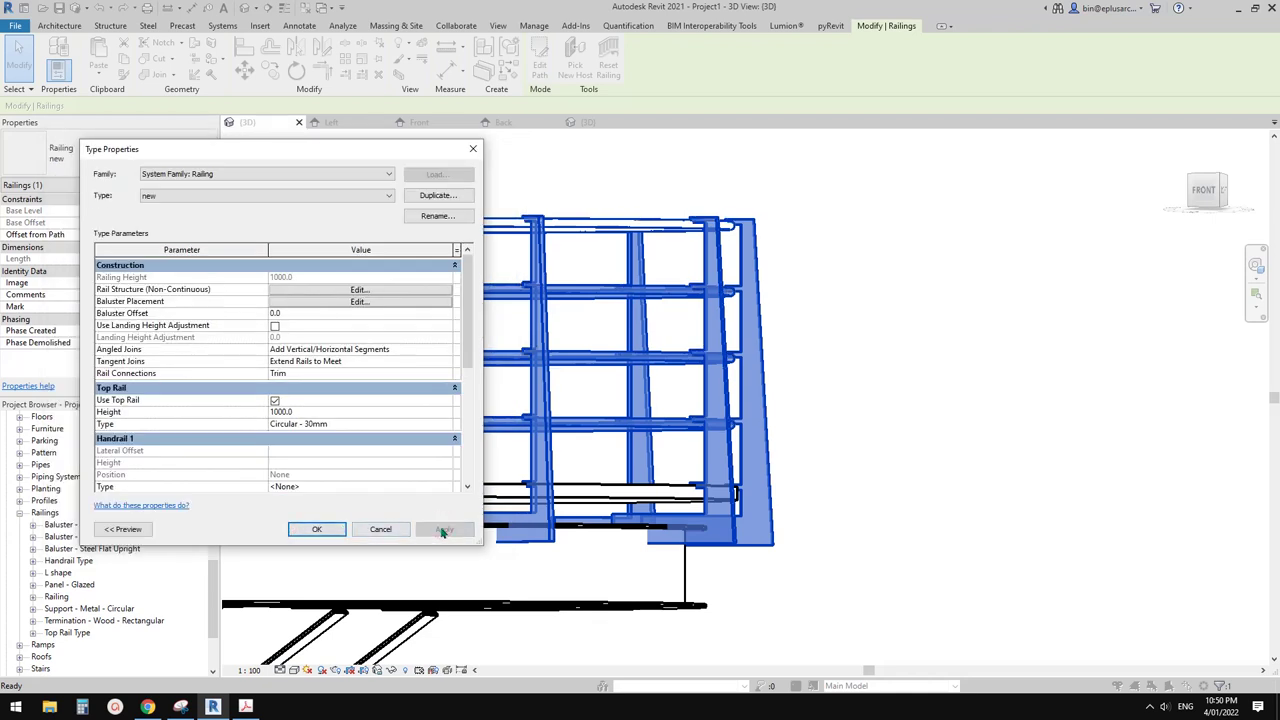
# Step: Set the regular baluster's top offset from the host to 985 and confirm the railing type properties
pyautogui.click(358, 302)
pyautogui.click(337, 234)
pyautogui.write('985')
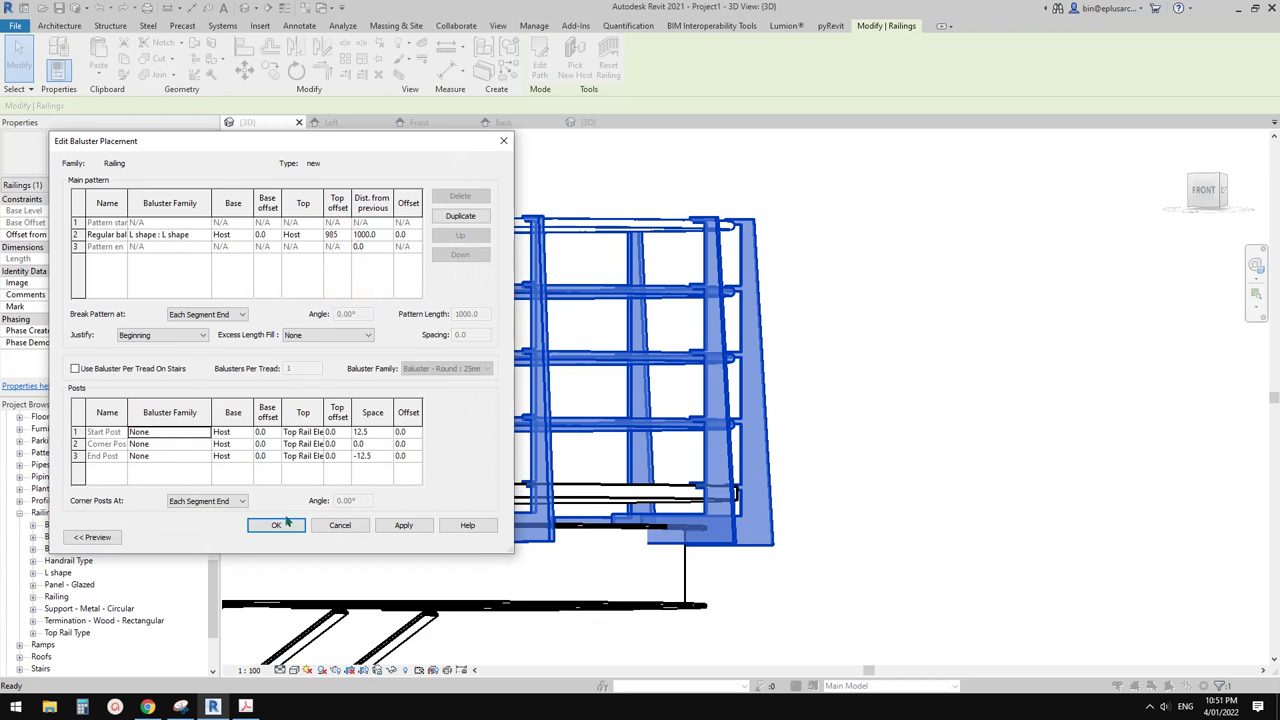
pyautogui.click(285, 522)
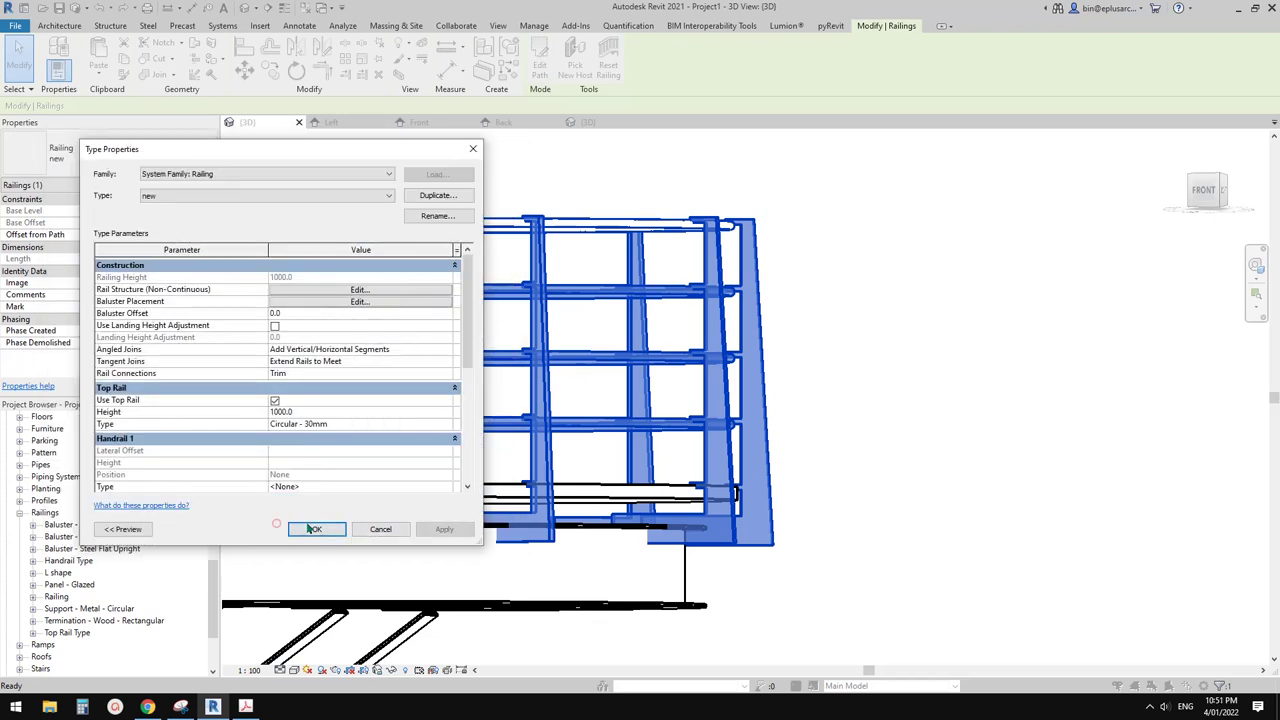
pyautogui.click(444, 529)
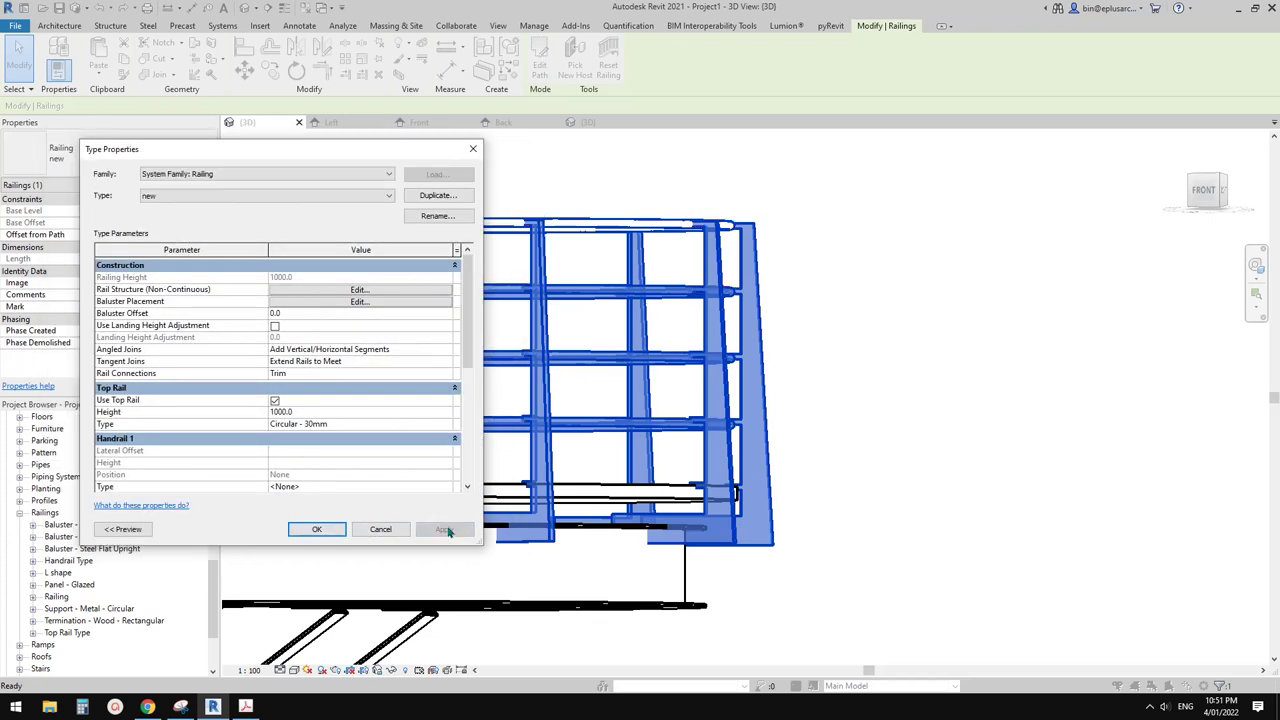
pyautogui.click(318, 529)
# Step: Inspect the balusters near the landing and review the railing type's baluster placement and non-continuous rail heights
pyautogui.scroll(5, 712, 503)
pyautogui.keyDown('shift'); pyautogui.moveTo(712, 503); pyautogui.dragTo(623, 379, button='middle'); pyautogui.keyUp('shift')
pyautogui.keyDown('shift'); pyautogui.moveTo(609, 279); pyautogui.dragTo(621, 410, button='middle'); pyautogui.keyUp('shift')
pyautogui.click(190, 184)
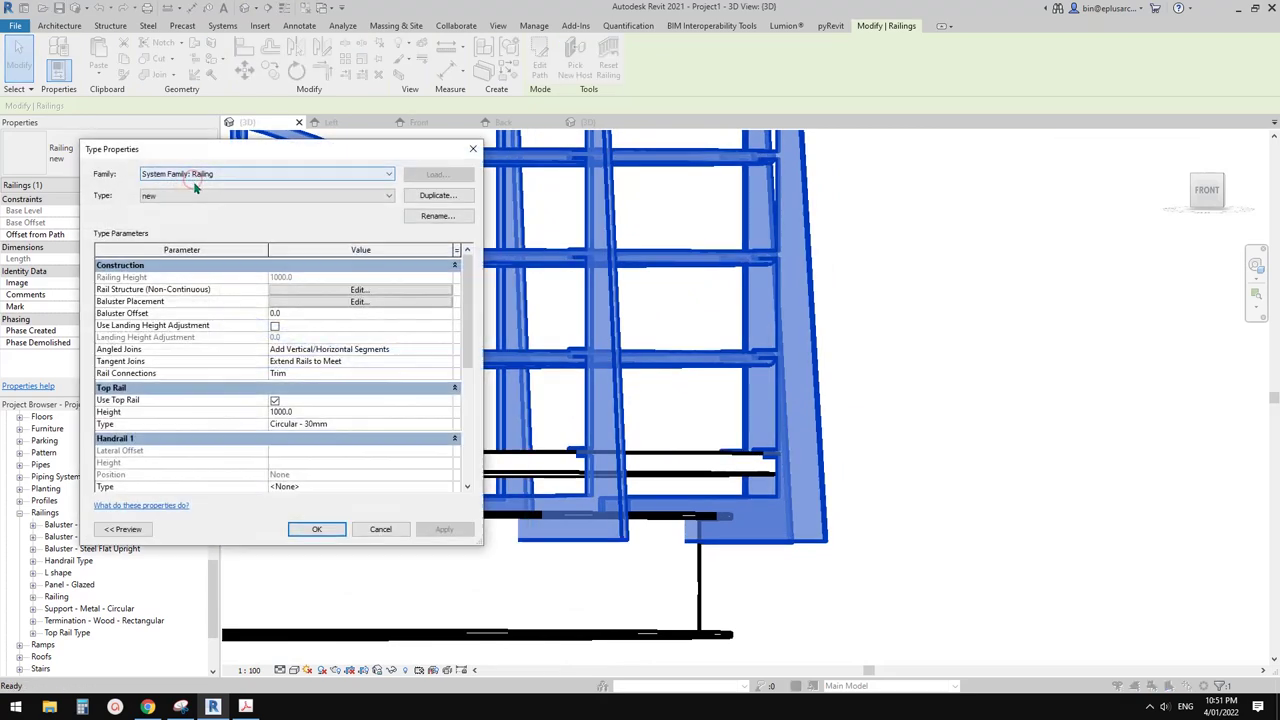
pyautogui.click(328, 301)
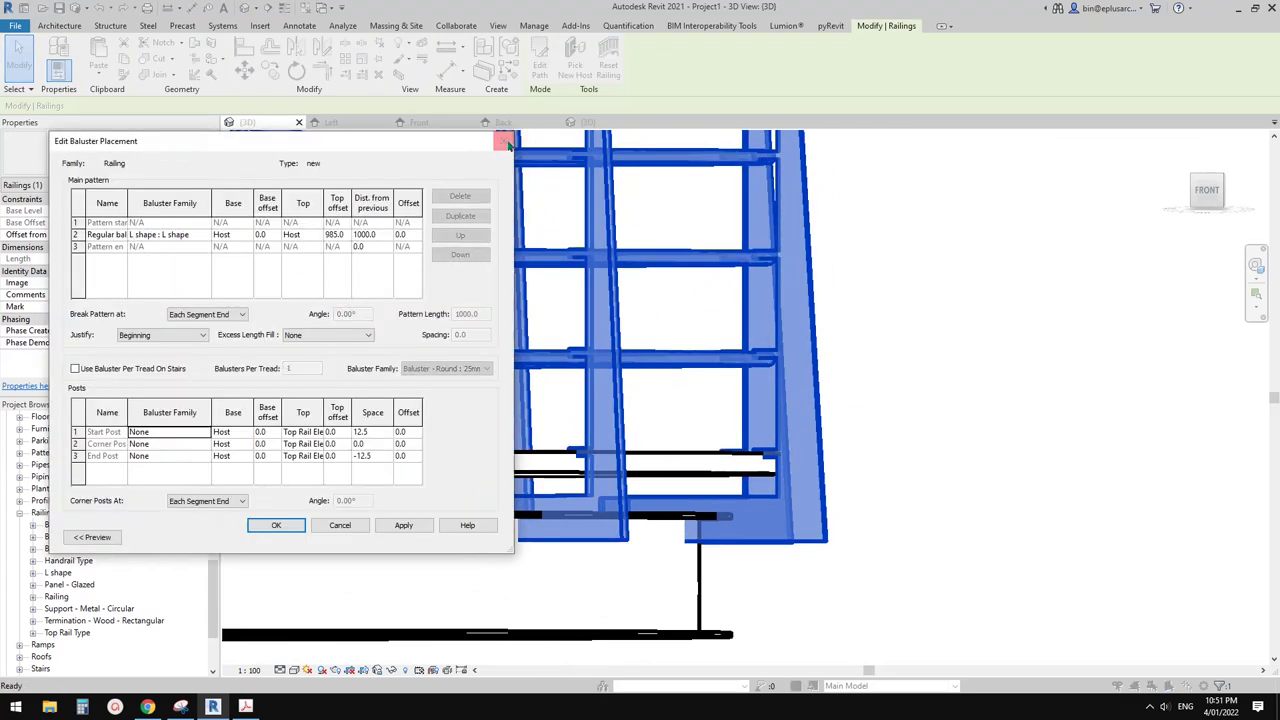
pyautogui.click(503, 143)
pyautogui.click(330, 290)
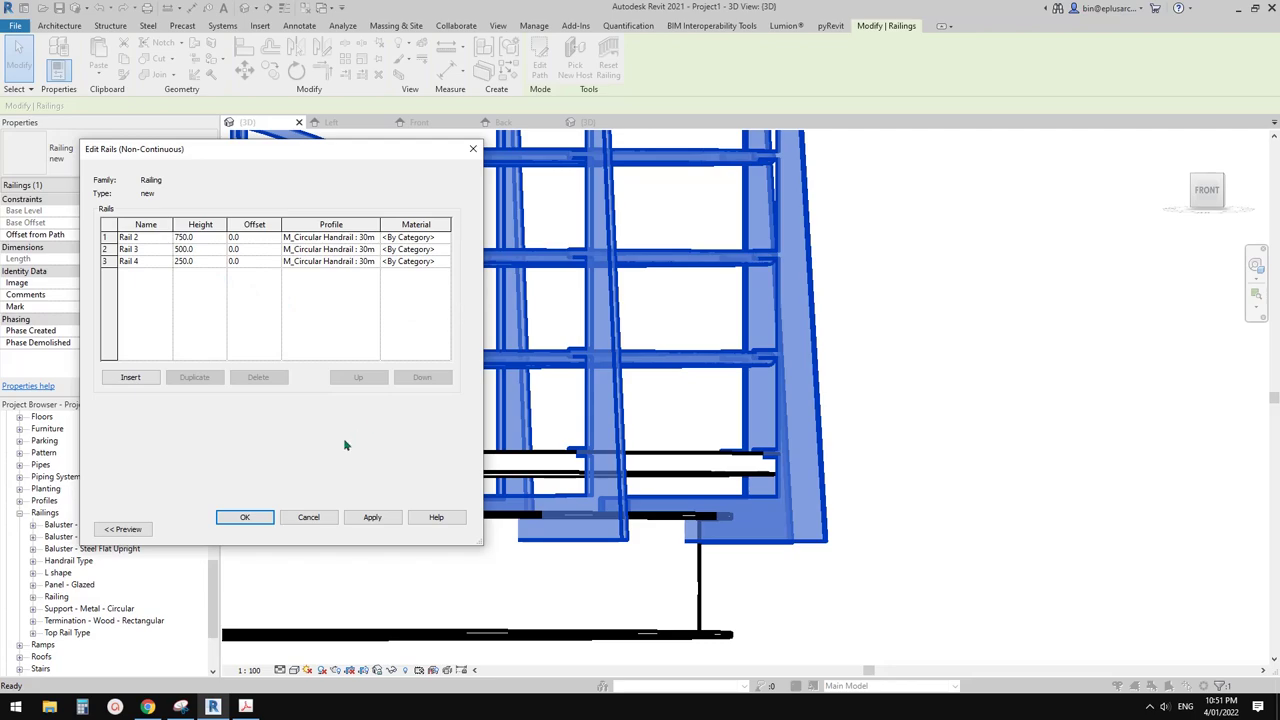
pyautogui.click(247, 516)
pyautogui.click(333, 527)
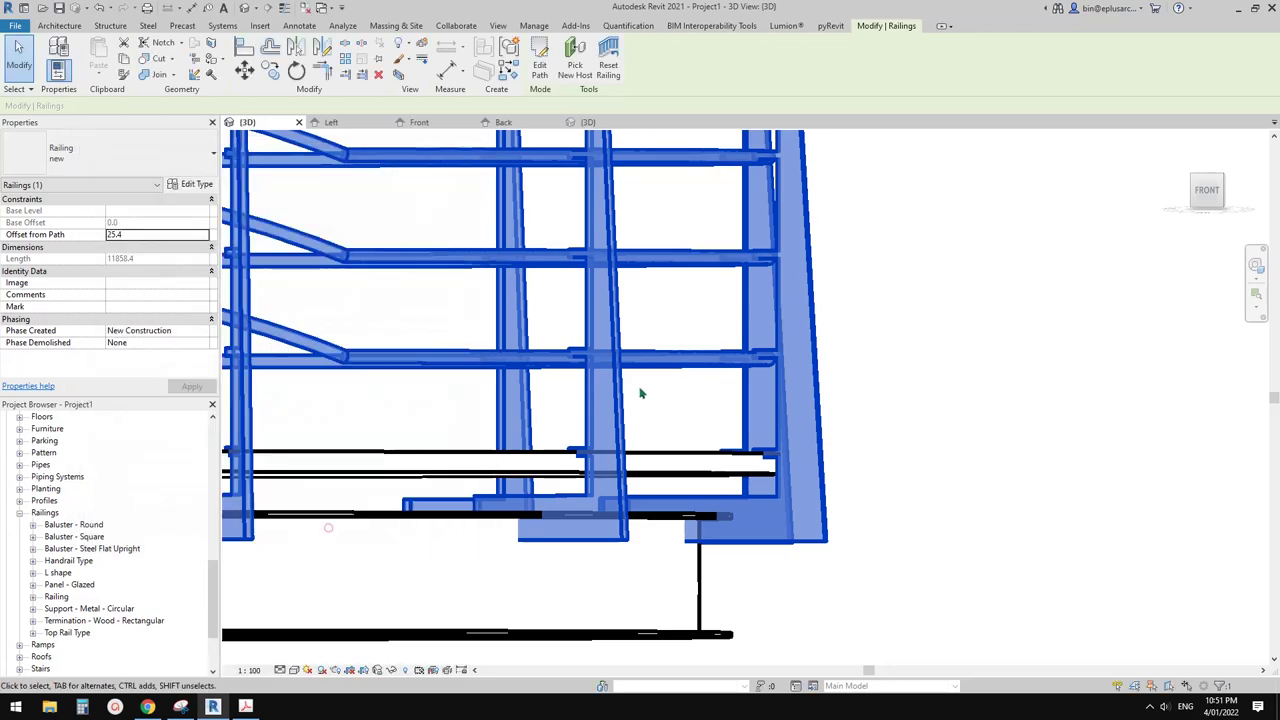
# Step: Set the HL parameter of the L shape baluster type to 250 and confirm the type properties
pyautogui.click(646, 376)
pyautogui.scroll(-2, 646, 379)
pyautogui.keyDown('shift'); pyautogui.moveTo(646, 380); pyautogui.dragTo(253, 515, button='middle'); pyautogui.keyUp('shift')
pyautogui.moveTo(906, 428); pyautogui.dragTo(966, 390, button='middle')
pyautogui.doubleClick(58, 573)
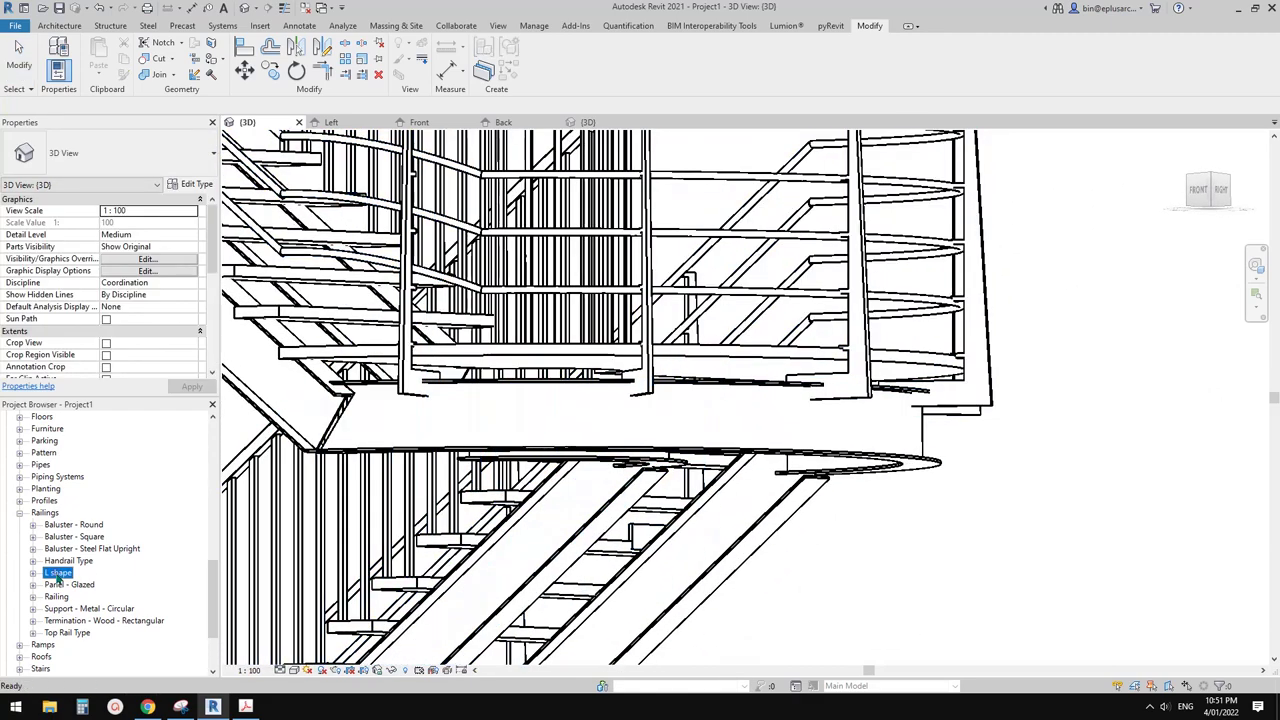
pyautogui.click(72, 585)
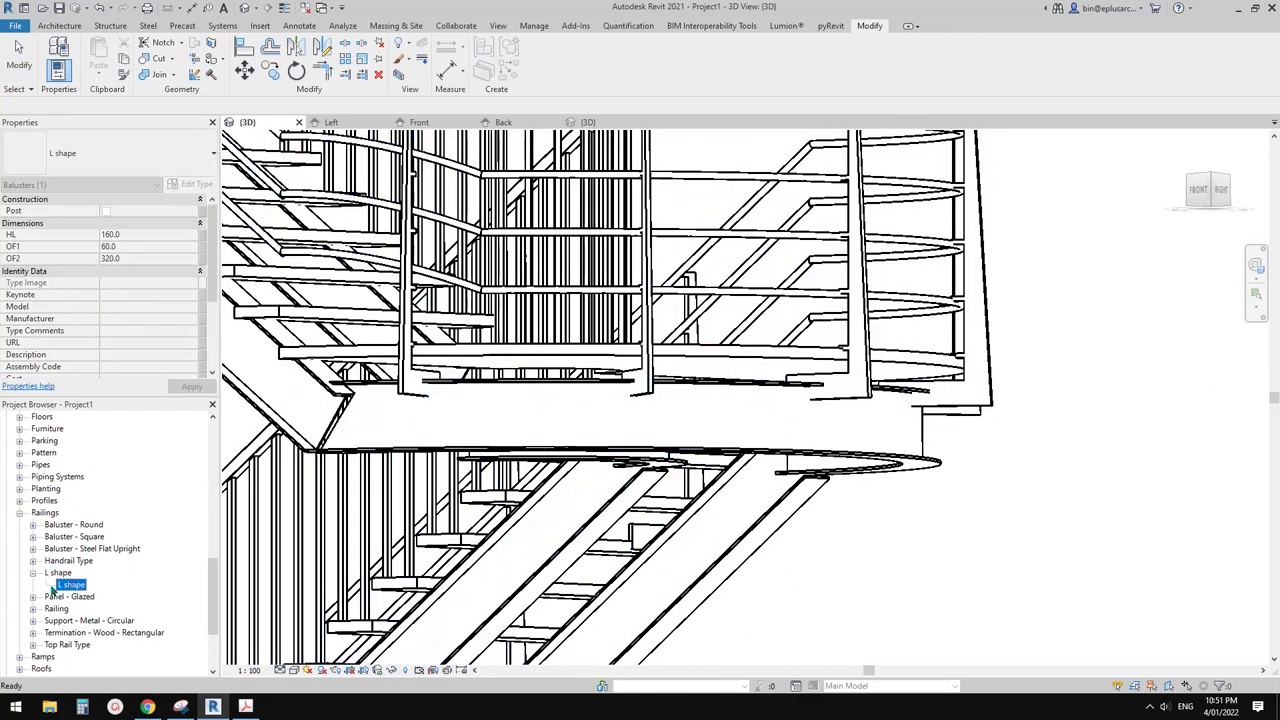
pyautogui.doubleClick(72, 585)
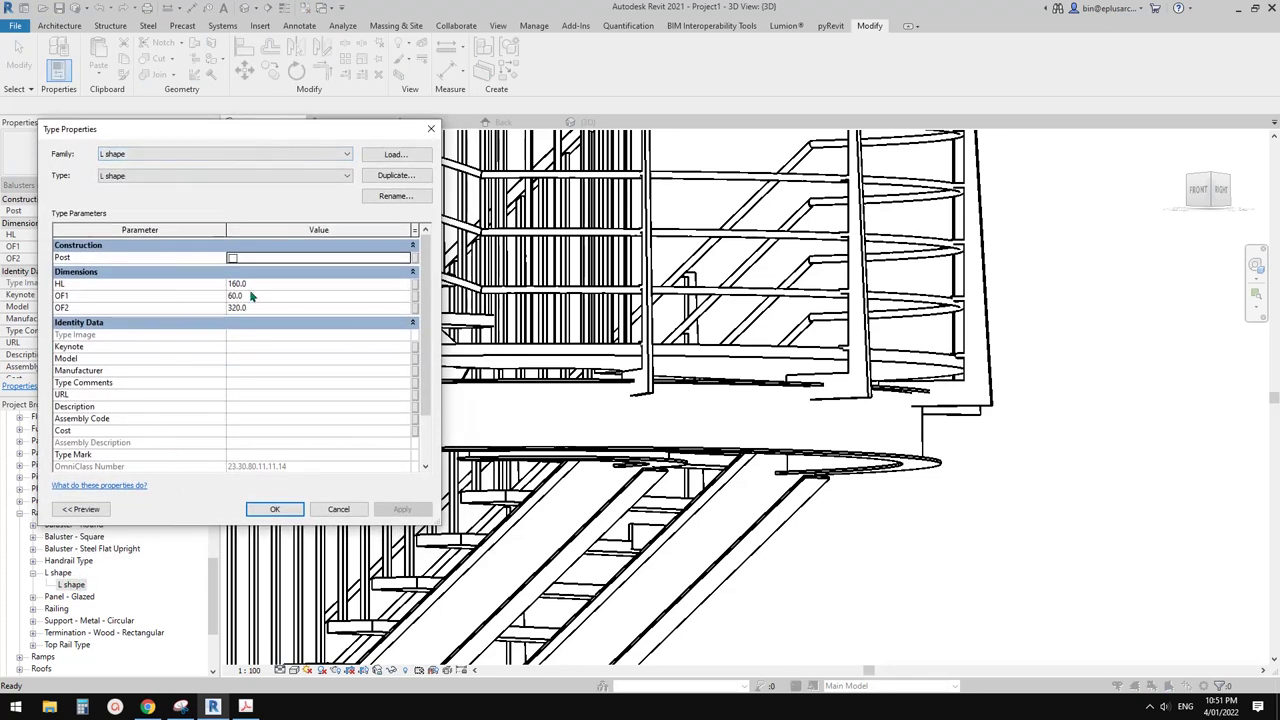
pyautogui.moveTo(238, 134); pyautogui.dragTo(251, 129)
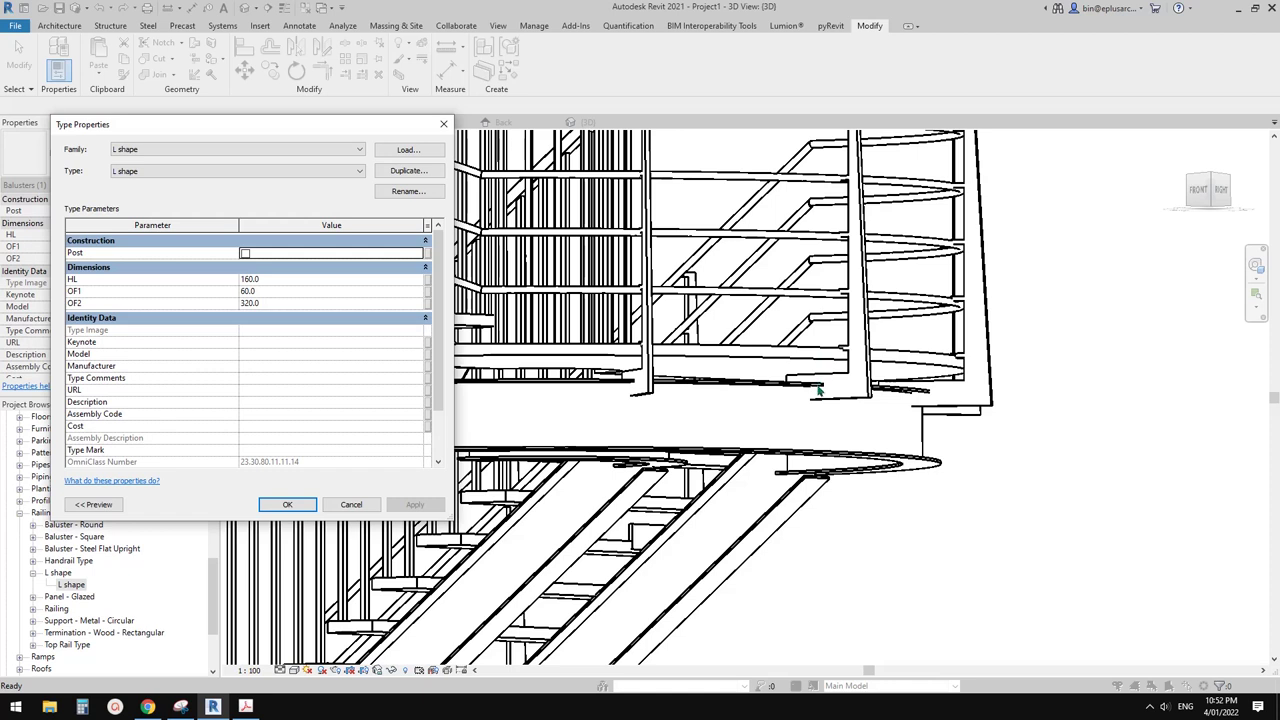
pyautogui.click(289, 280)
pyautogui.write('250')
pyautogui.click(338, 291)
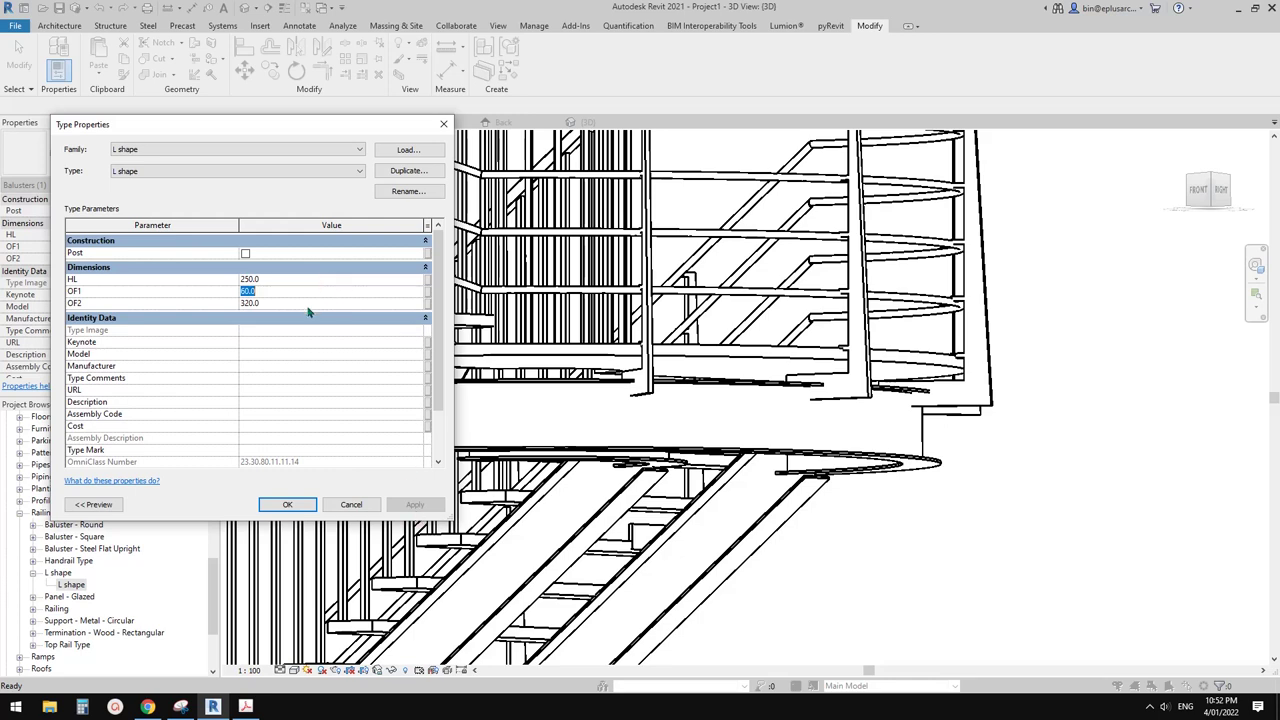
pyautogui.click(287, 504)
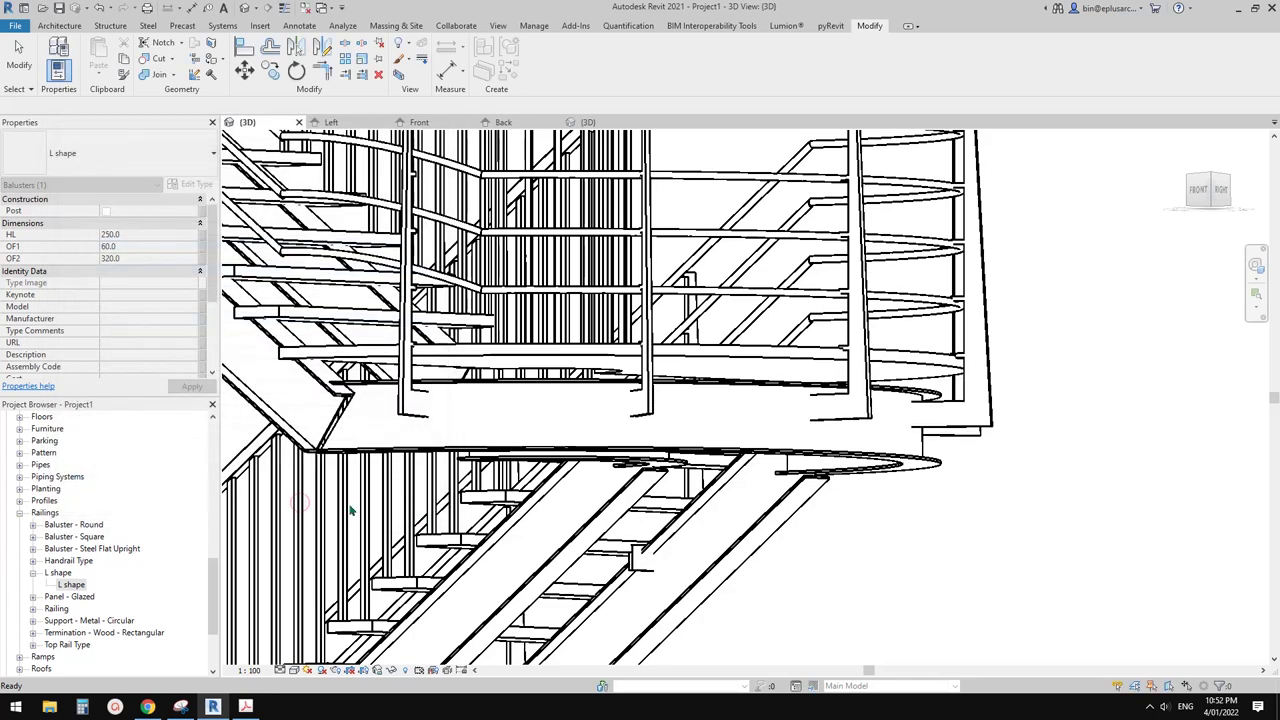
# Step: Set the L shape baluster type's HL to 270 and confirm
pyautogui.doubleClick(70, 584)
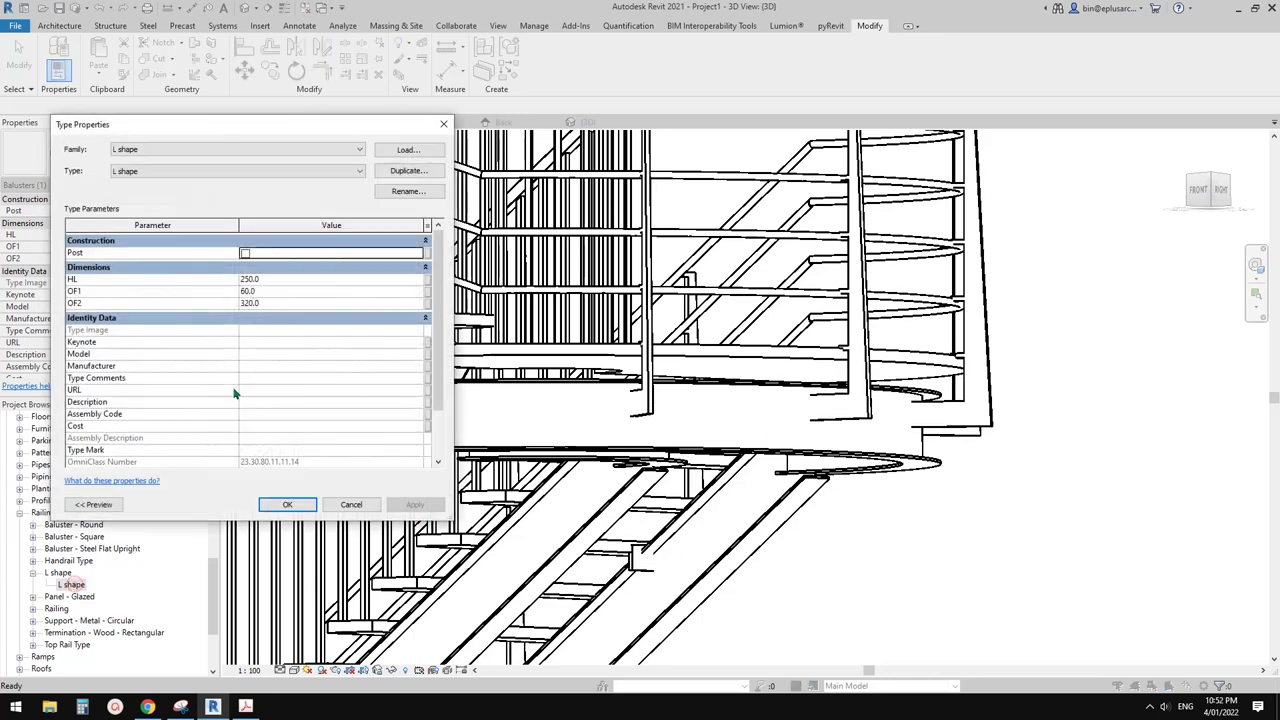
pyautogui.click(286, 282)
pyautogui.write('270')
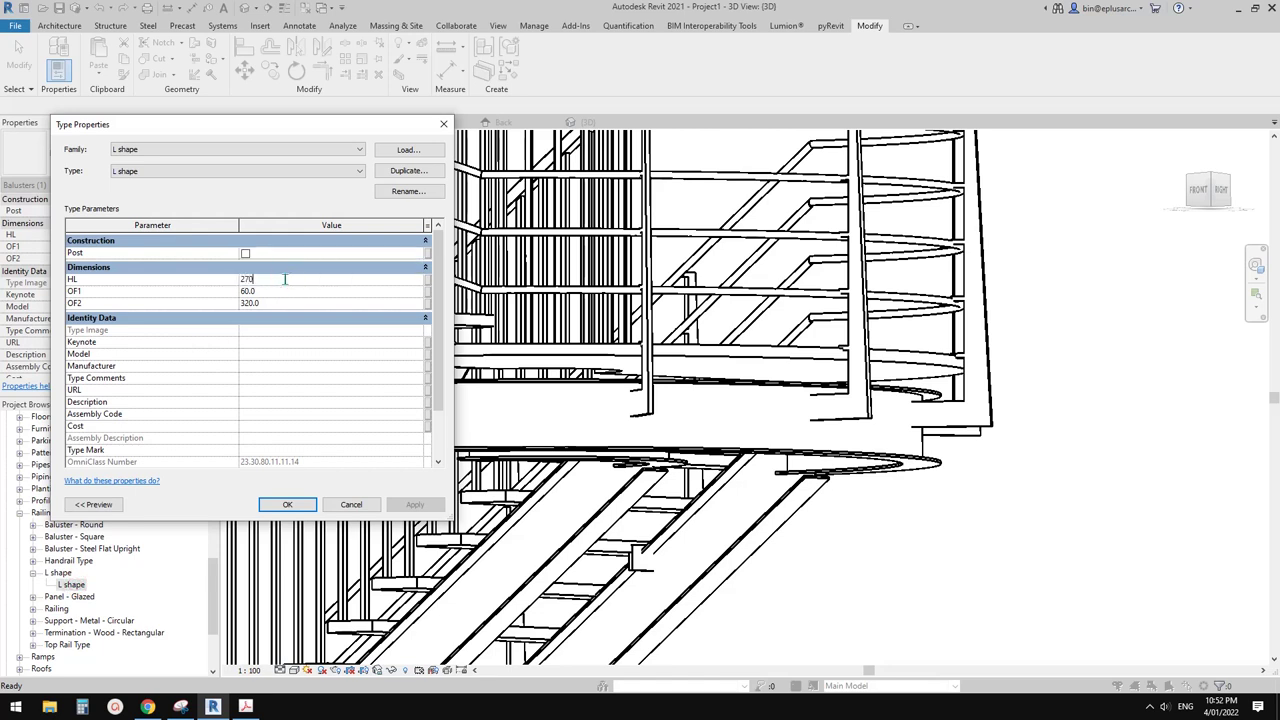
pyautogui.click(296, 504)
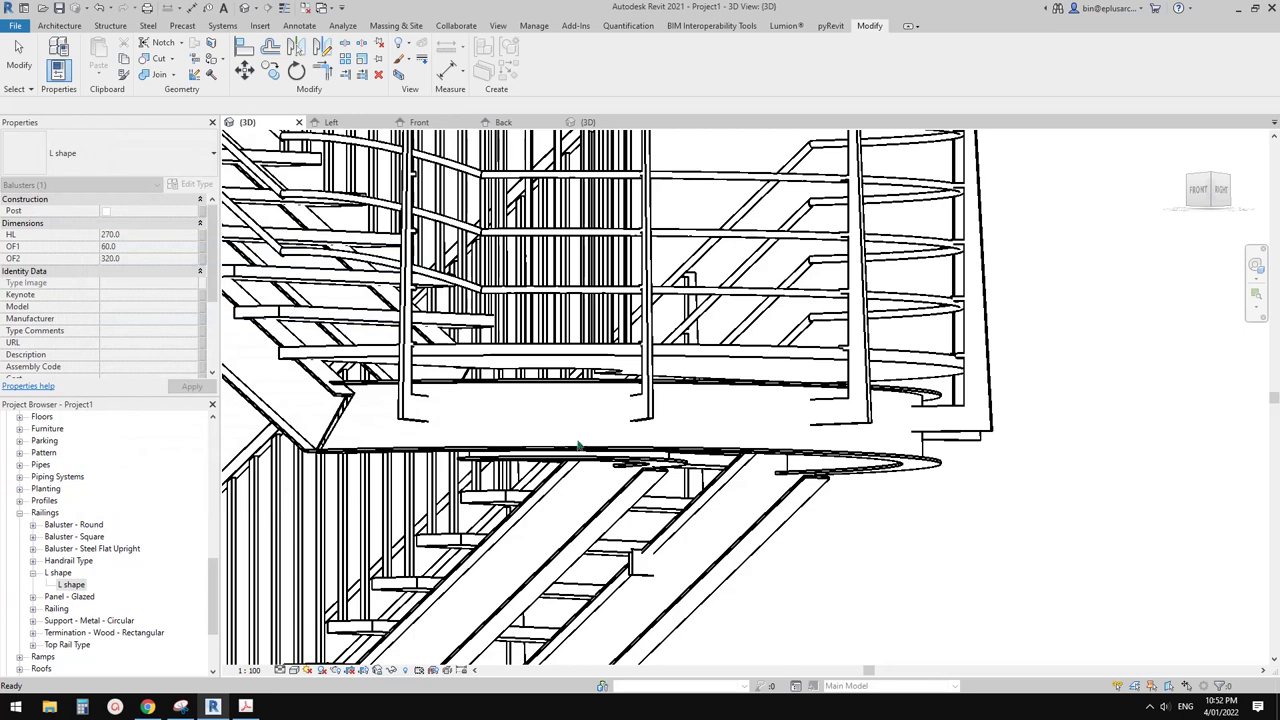
# Step: Set the L shape baluster type's HL to 280 and confirm the change
pyautogui.click(620, 484)
pyautogui.scroll(-1, 450, 470)
pyautogui.moveTo(450, 470); pyautogui.dragTo(688, 502, button='middle')
pyautogui.doubleClick(75, 585)
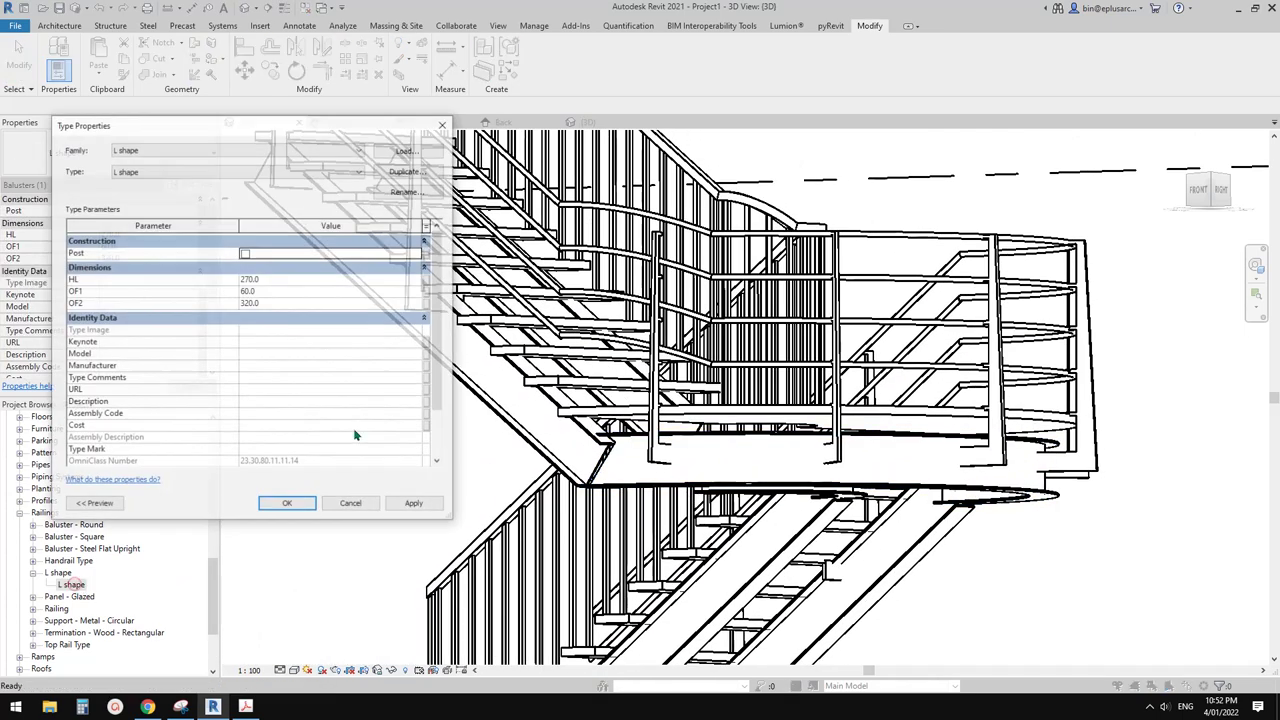
pyautogui.click(271, 279)
pyautogui.write('280')
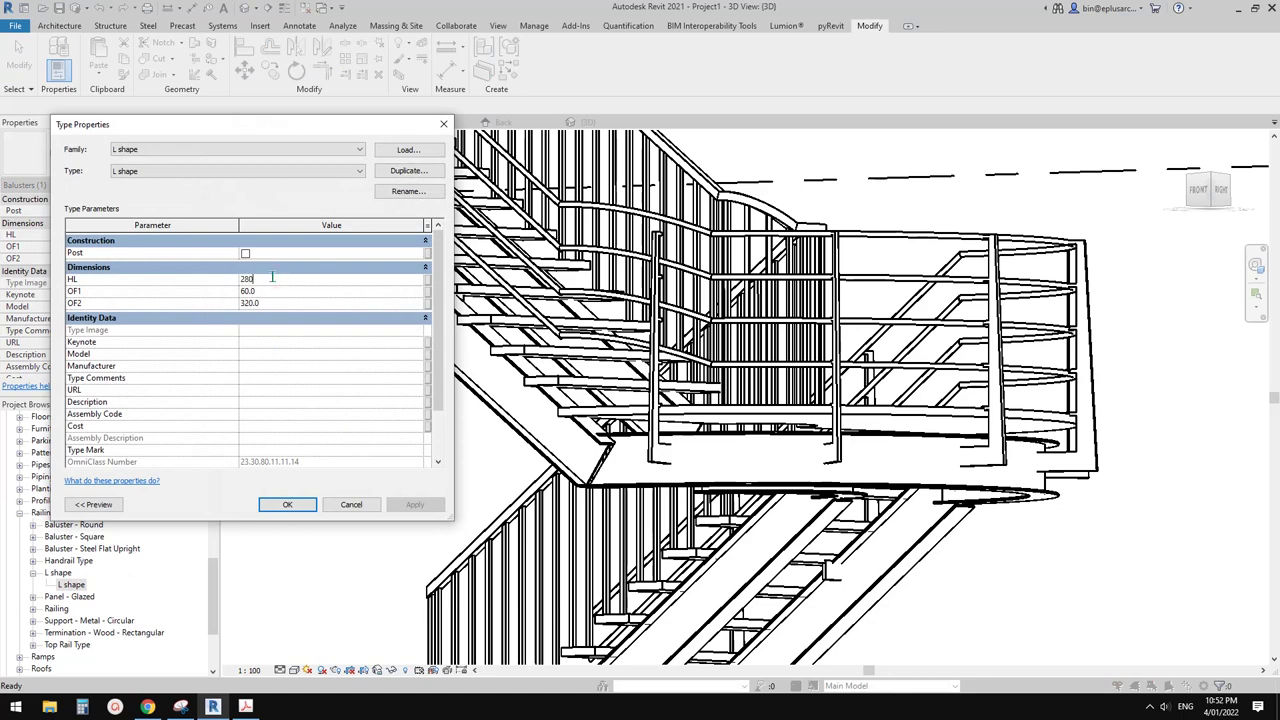
pyautogui.click(287, 504)
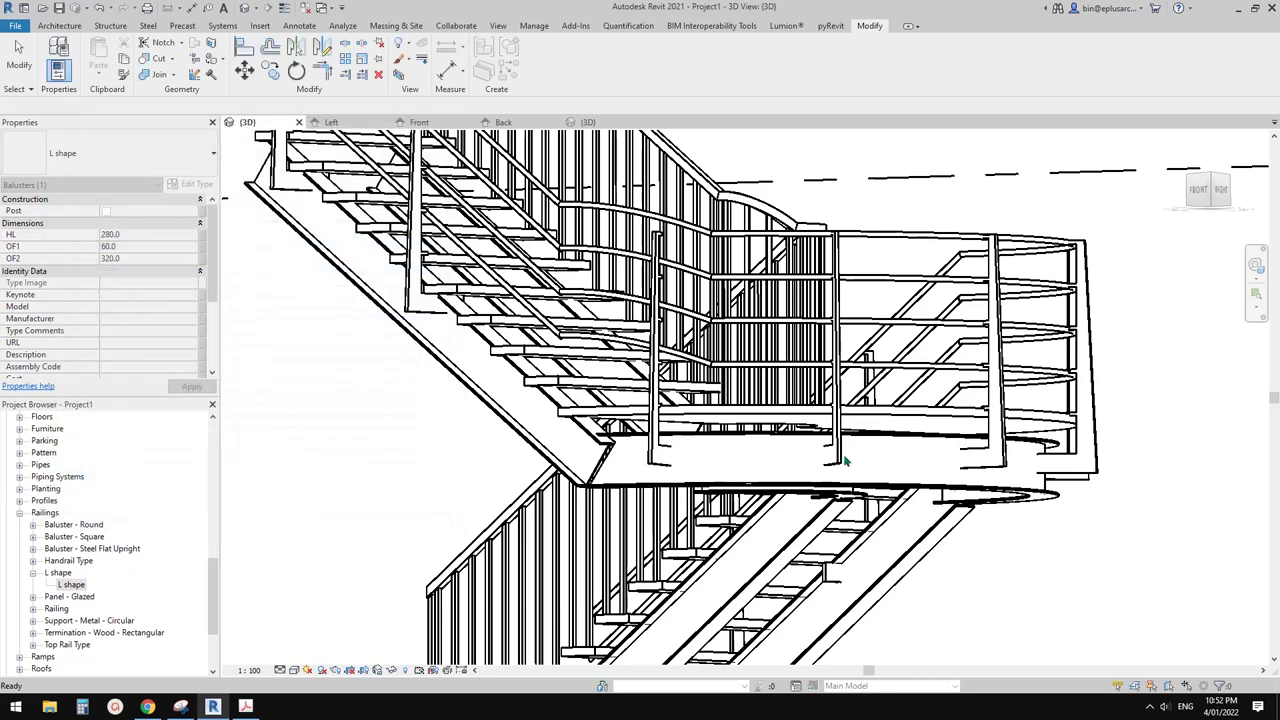
# Step: Set the OF2 parameter of the L shape baluster type to 250 and confirm
pyautogui.scroll(1, 905, 447)
pyautogui.moveTo(905, 447); pyautogui.dragTo(500, 522, button='middle')
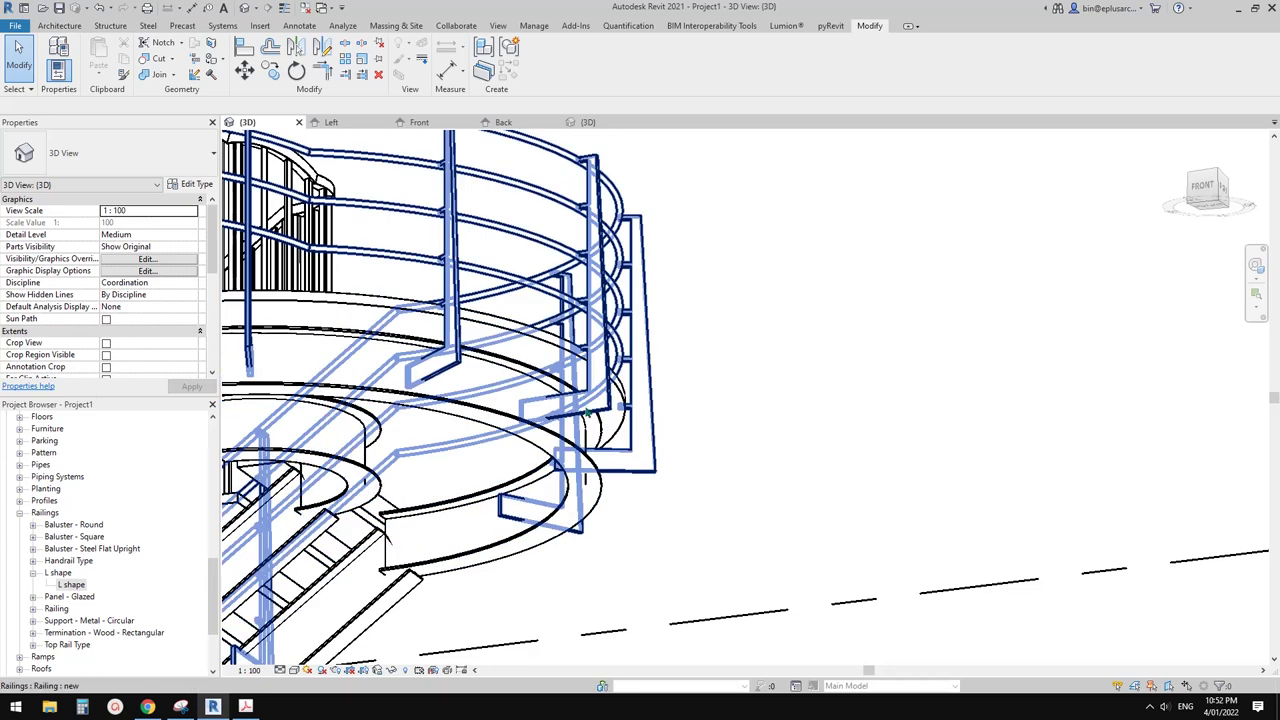
pyautogui.doubleClick(72, 582)
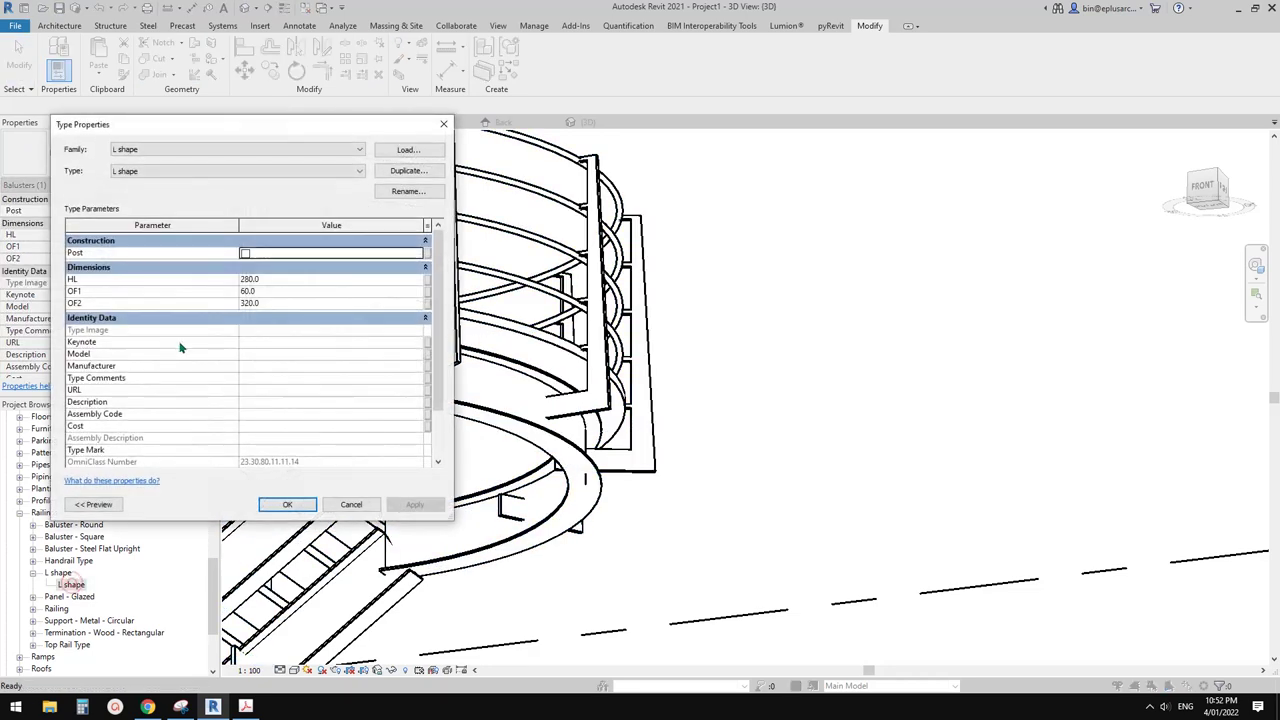
pyautogui.click(283, 303)
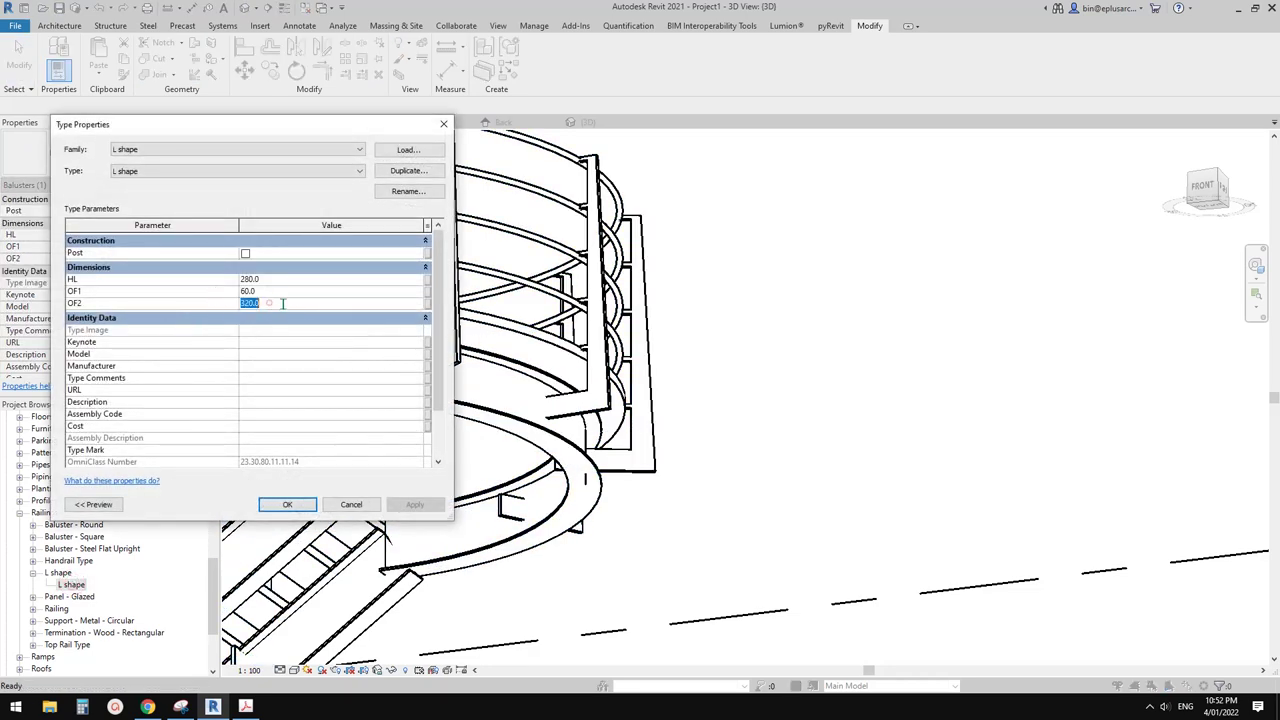
pyautogui.write('2')
pyautogui.click(287, 504)
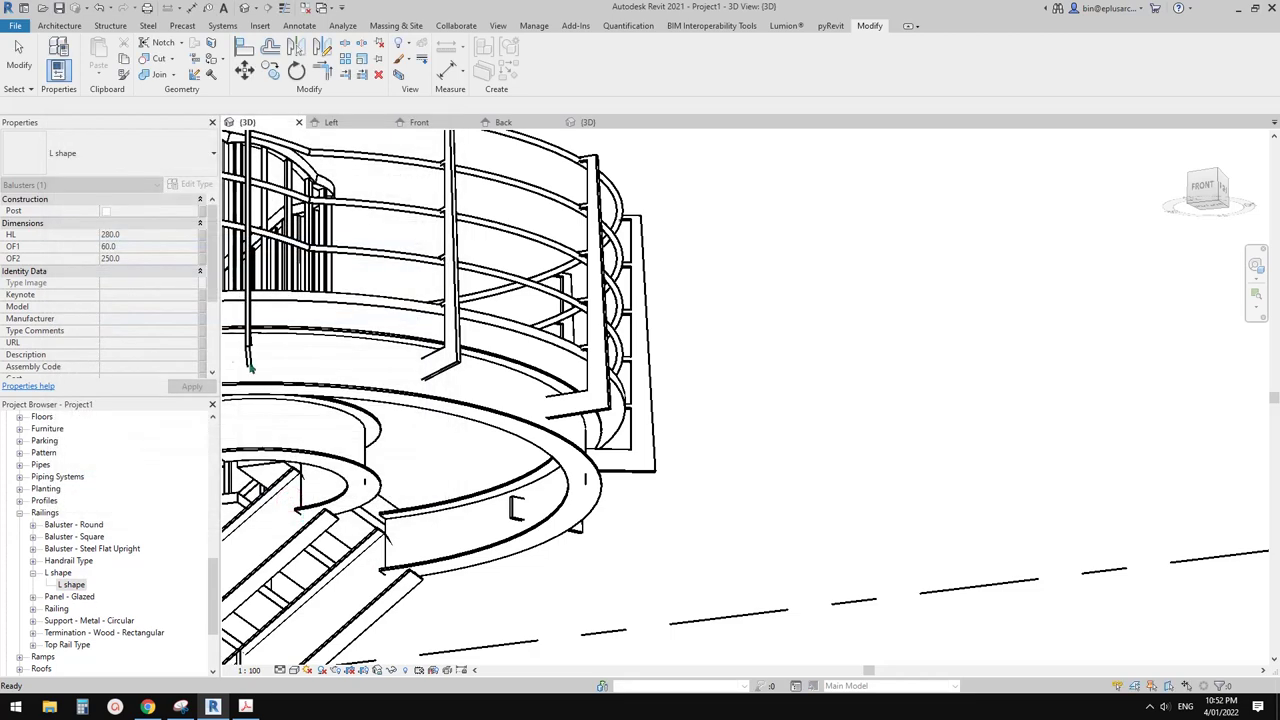
# Step: Set the L shape baluster type's OF2 to 200 and confirm the change
pyautogui.doubleClick(71, 584)
pyautogui.click(297, 305)
pyautogui.write('200')
pyautogui.click(287, 504)
# Step: Set the L shape baluster type's OF2 to 180 and confirm the type properties
pyautogui.doubleClick(71, 584)
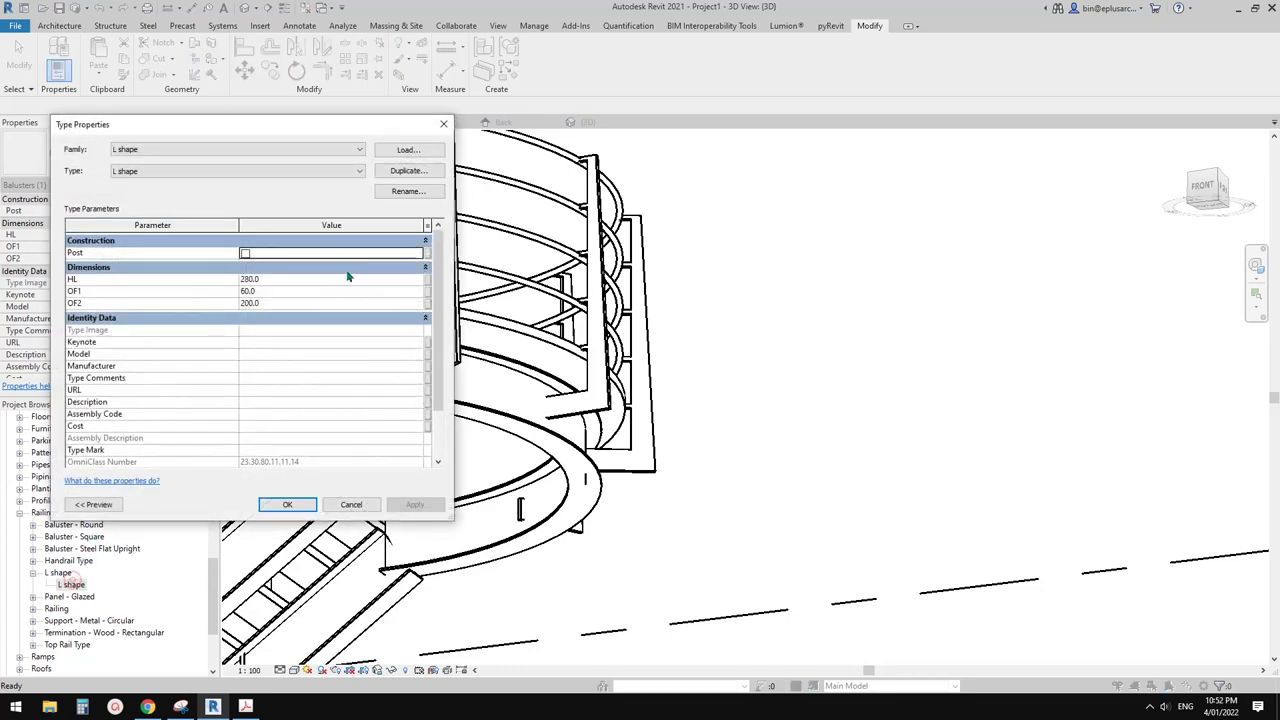
pyautogui.click(301, 303)
pyautogui.write('180')
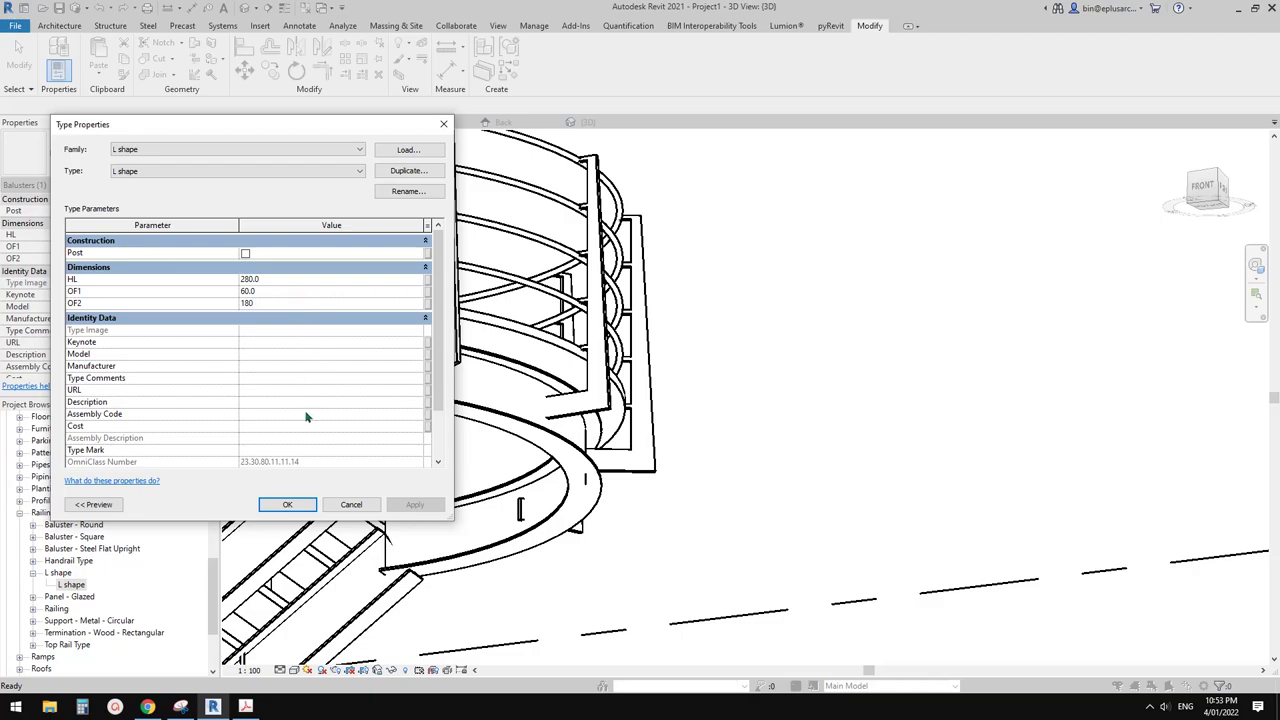
pyautogui.click(287, 504)
# Step: Set the OF1 parameter of the L shape baluster type to 100 and confirm
pyautogui.keyDown('shift'); pyautogui.moveTo(300, 505); pyautogui.dragTo(222, 562, button='middle'); pyautogui.keyUp('shift')
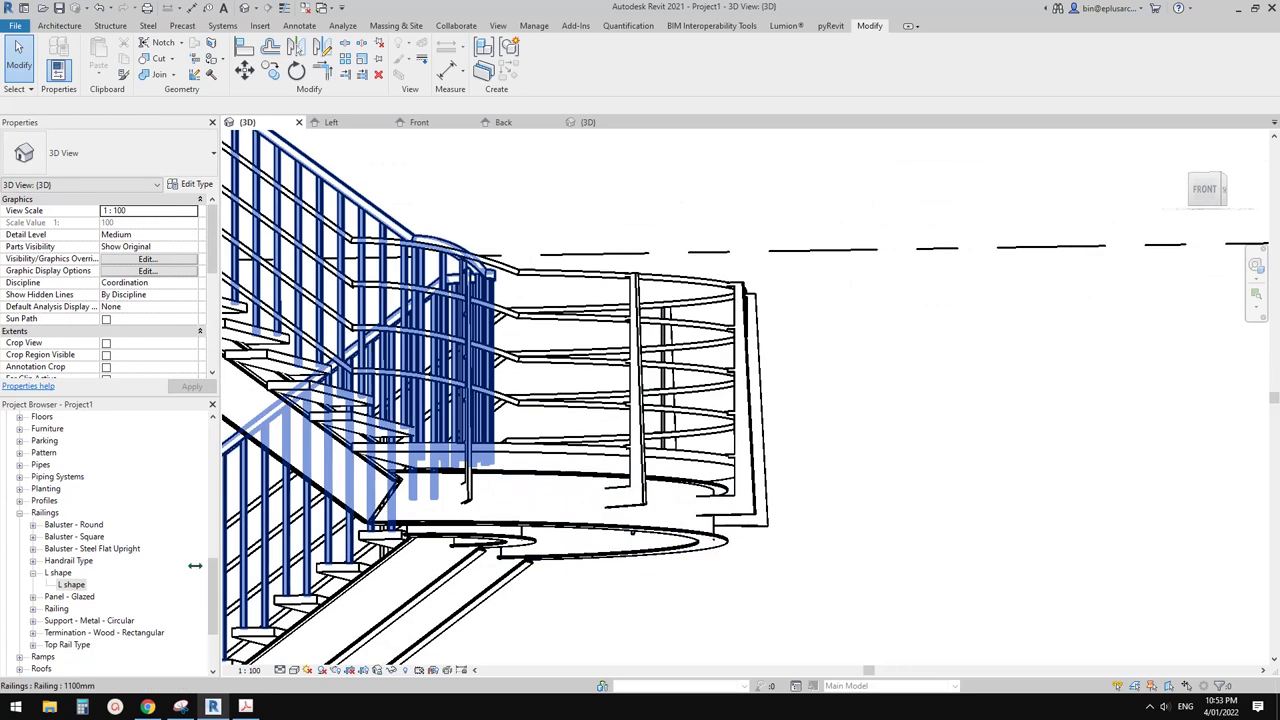
pyautogui.doubleClick(72, 585)
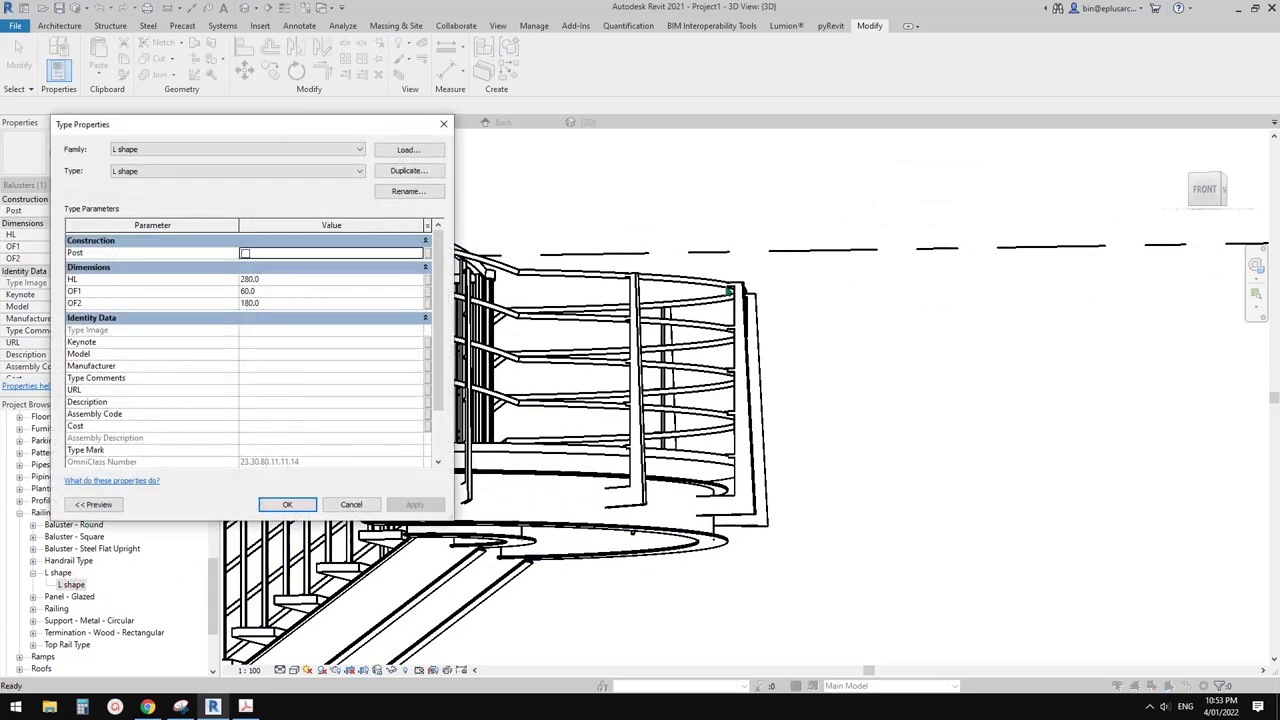
pyautogui.click(314, 291)
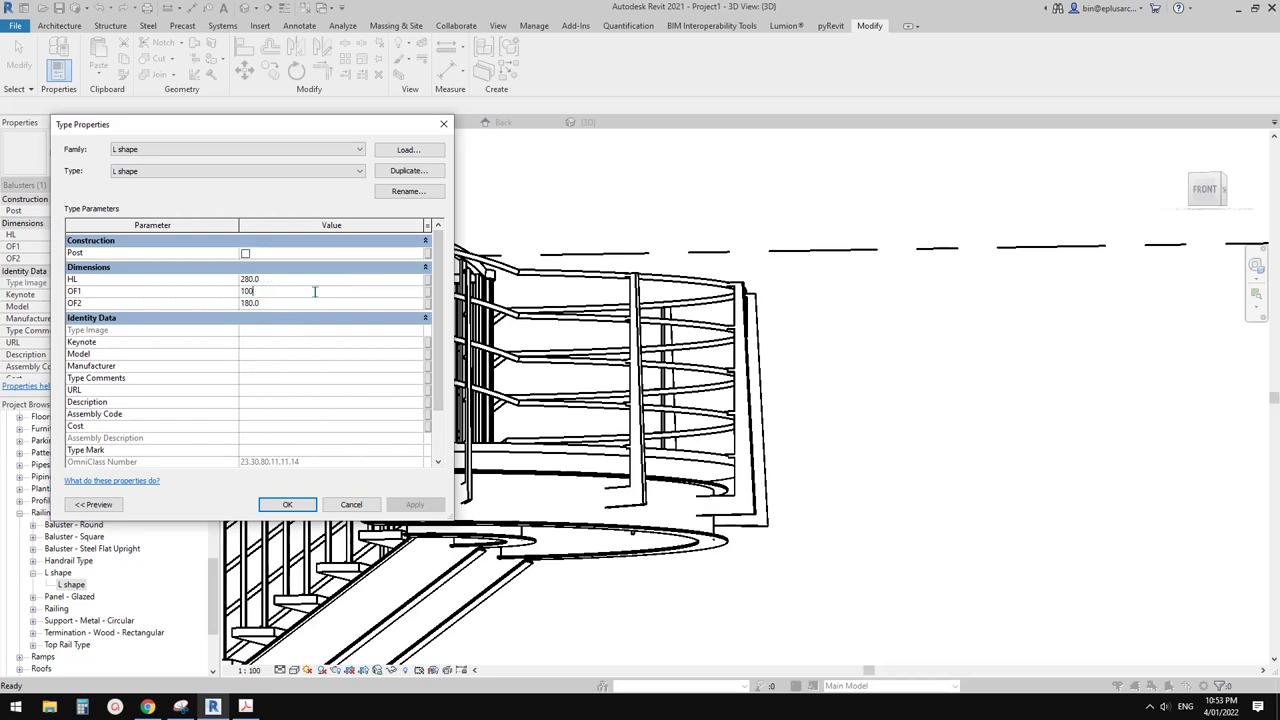
pyautogui.click(287, 504)
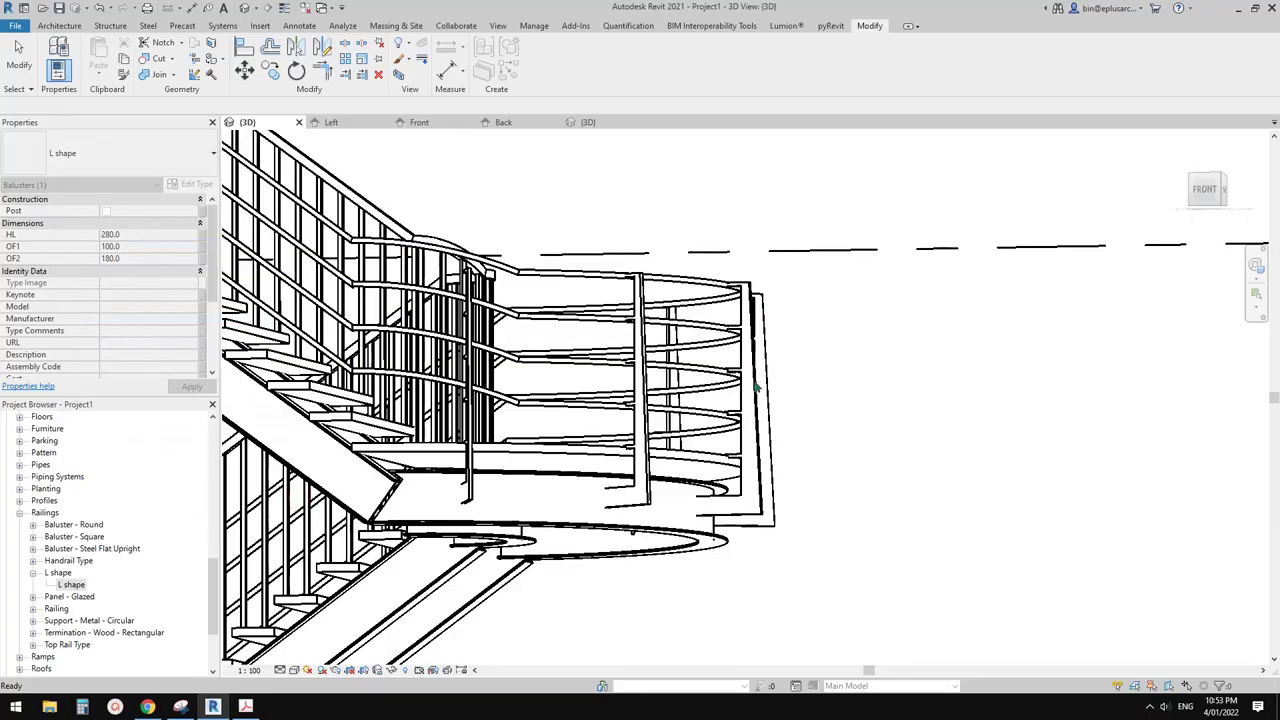
pyautogui.press('Escape')
# Step: Open the type properties of the outer stair railing and examine the available angled join options
pyautogui.keyDown('shift'); pyautogui.moveTo(790, 407); pyautogui.dragTo(713, 512, button='middle'); pyautogui.keyUp('shift')
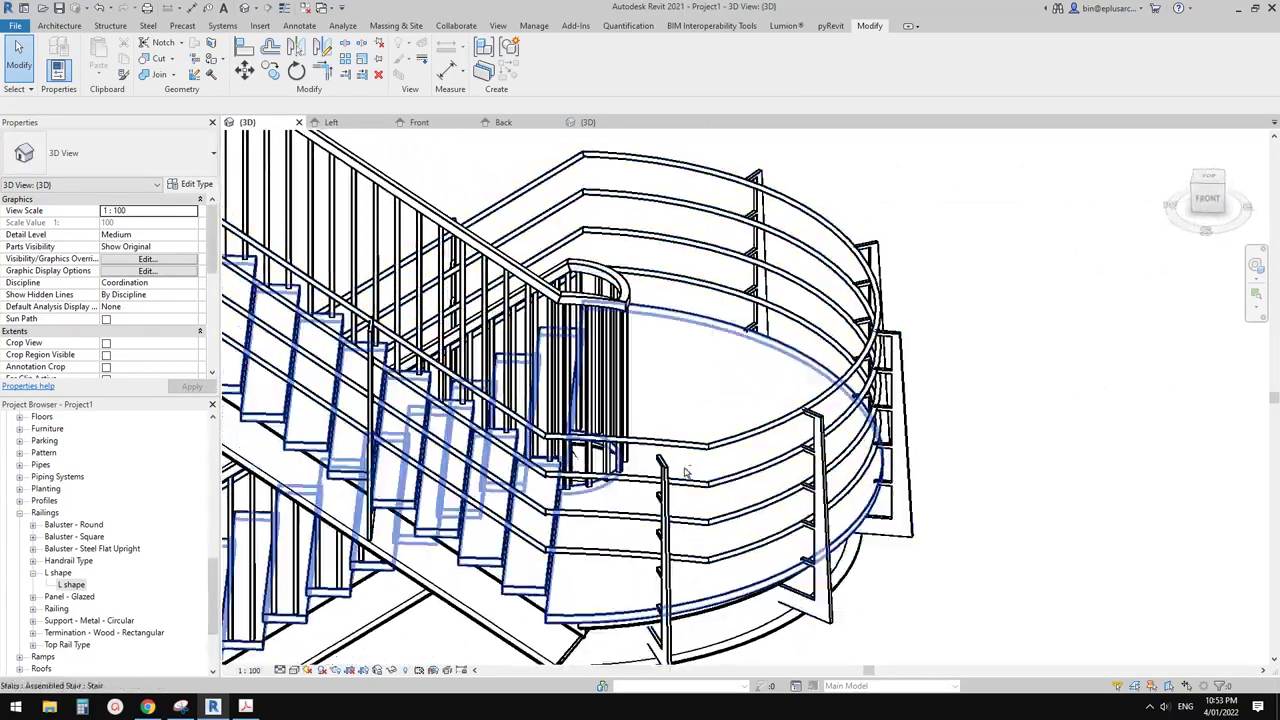
pyautogui.click(698, 448)
pyautogui.moveTo(731, 463)
pyautogui.keyDown('shift'); pyautogui.mouseDown(button='middle')
pyautogui.moveTo(743, 463)
pyautogui.moveTo(755, 362)
pyautogui.moveTo(730, 485)
pyautogui.mouseUp(button='middle'); pyautogui.keyUp('shift')
pyautogui.keyDown('shift'); pyautogui.moveTo(620, 408); pyautogui.dragTo(700, 420, button='middle'); pyautogui.keyUp('shift')
pyautogui.click(192, 186)
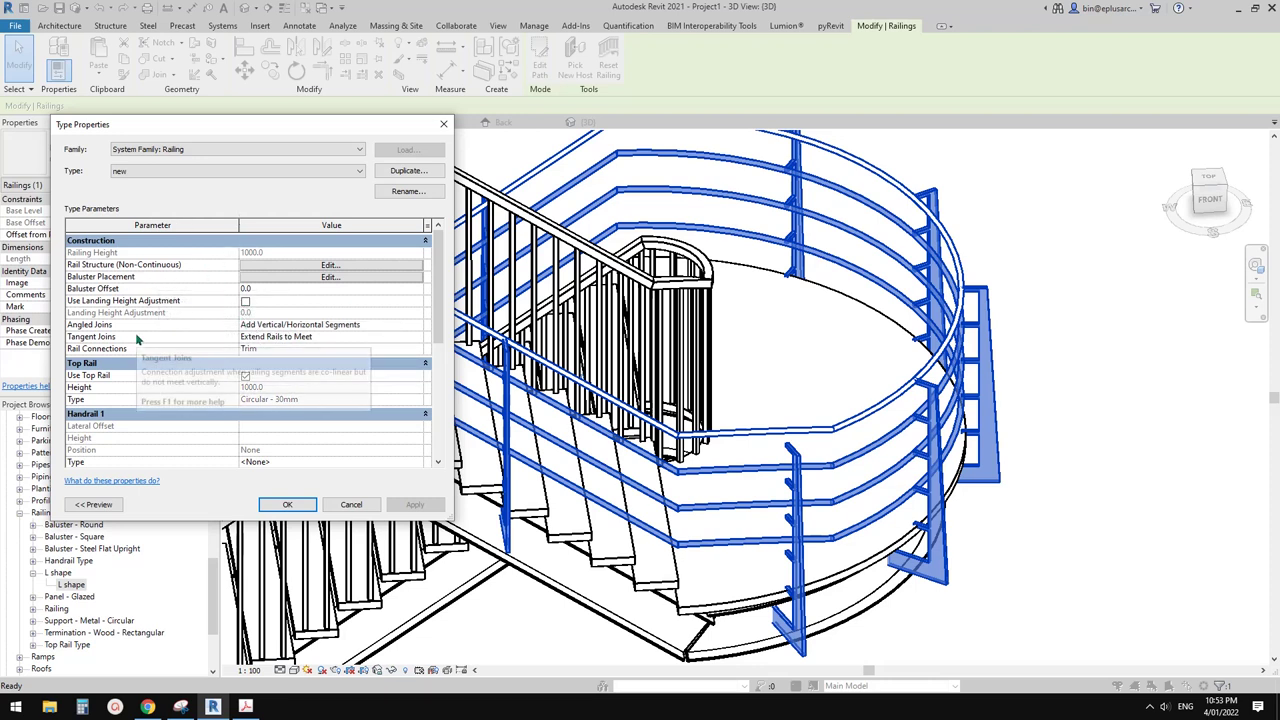
pyautogui.click(350, 326)
pyautogui.click(417, 327)
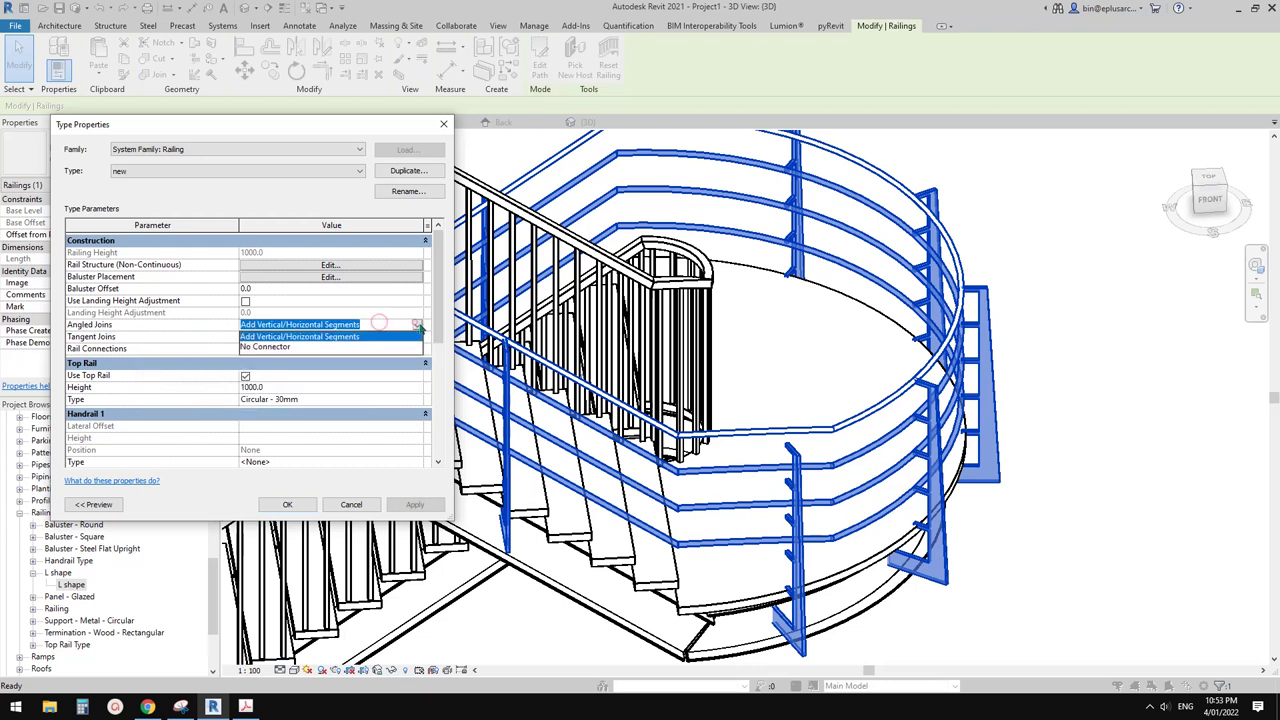
pyautogui.click(270, 347)
pyautogui.click(417, 326)
pyautogui.click(417, 325)
pyautogui.click(417, 325)
# Step: Try Add Vertical/Horizontal Segments and No Connector as the railing type's tangent joins, applying each option
pyautogui.click(313, 339)
pyautogui.click(416, 338)
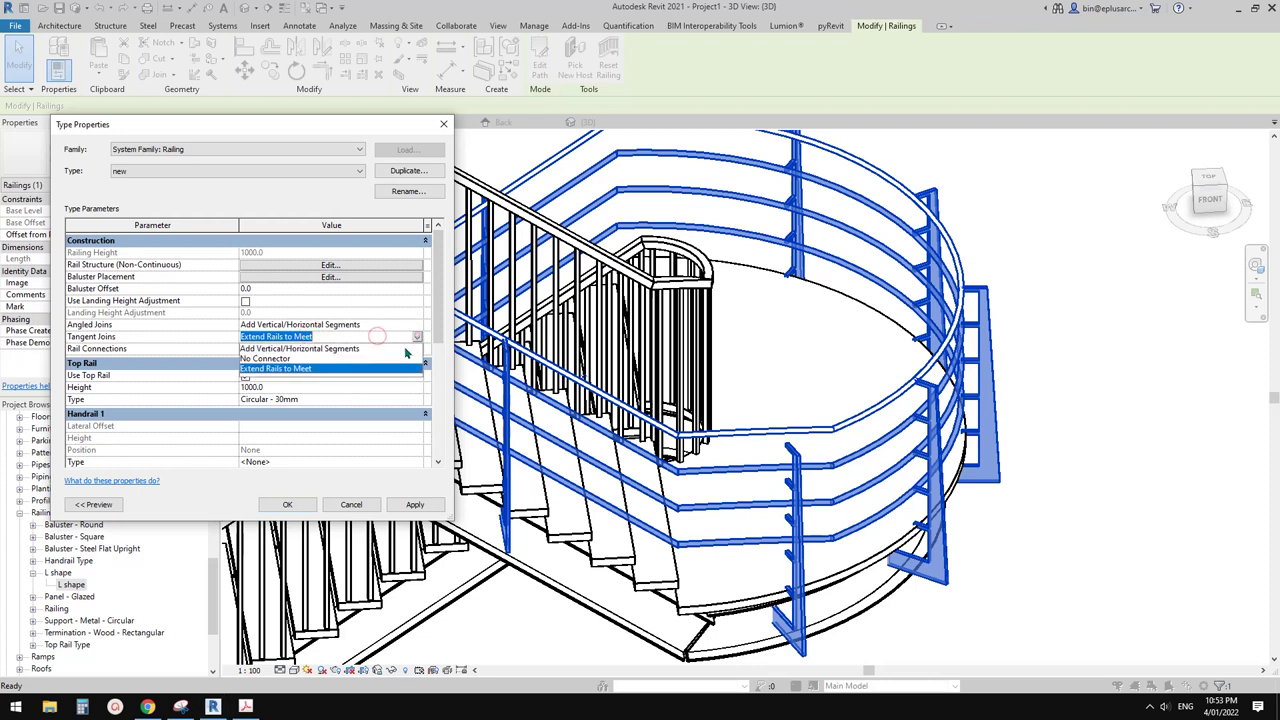
pyautogui.click(291, 349)
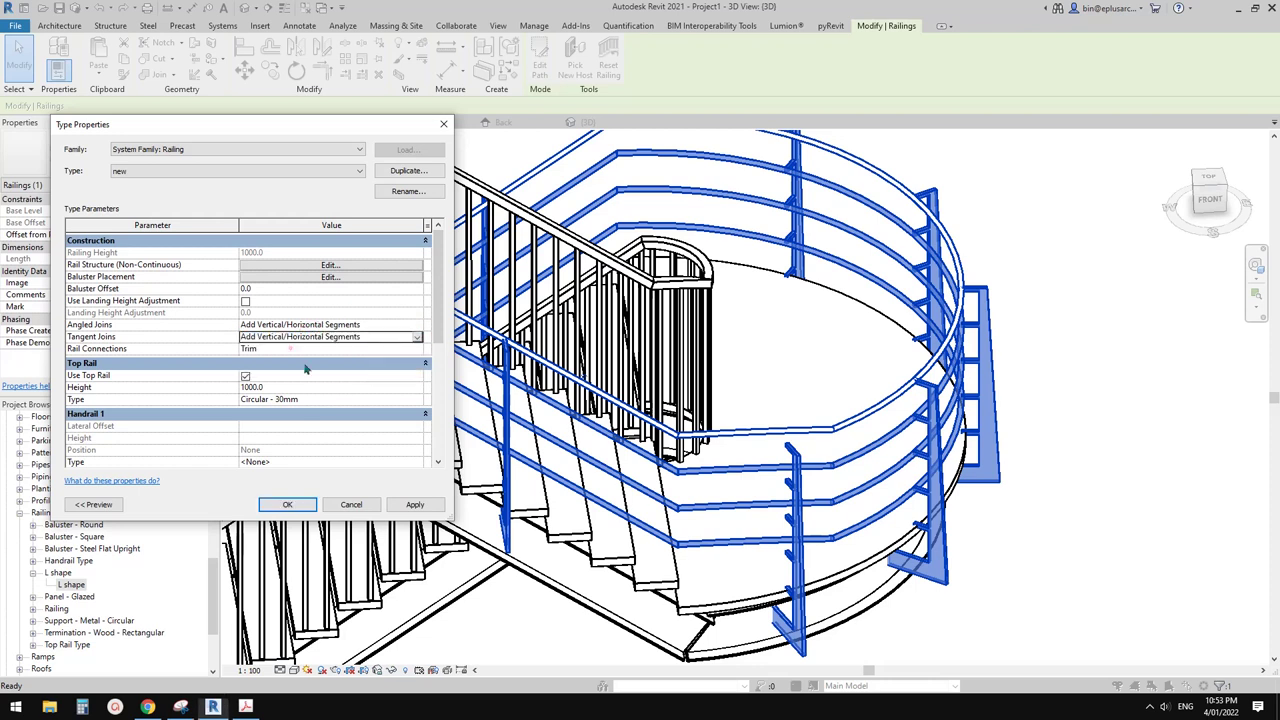
pyautogui.click(414, 504)
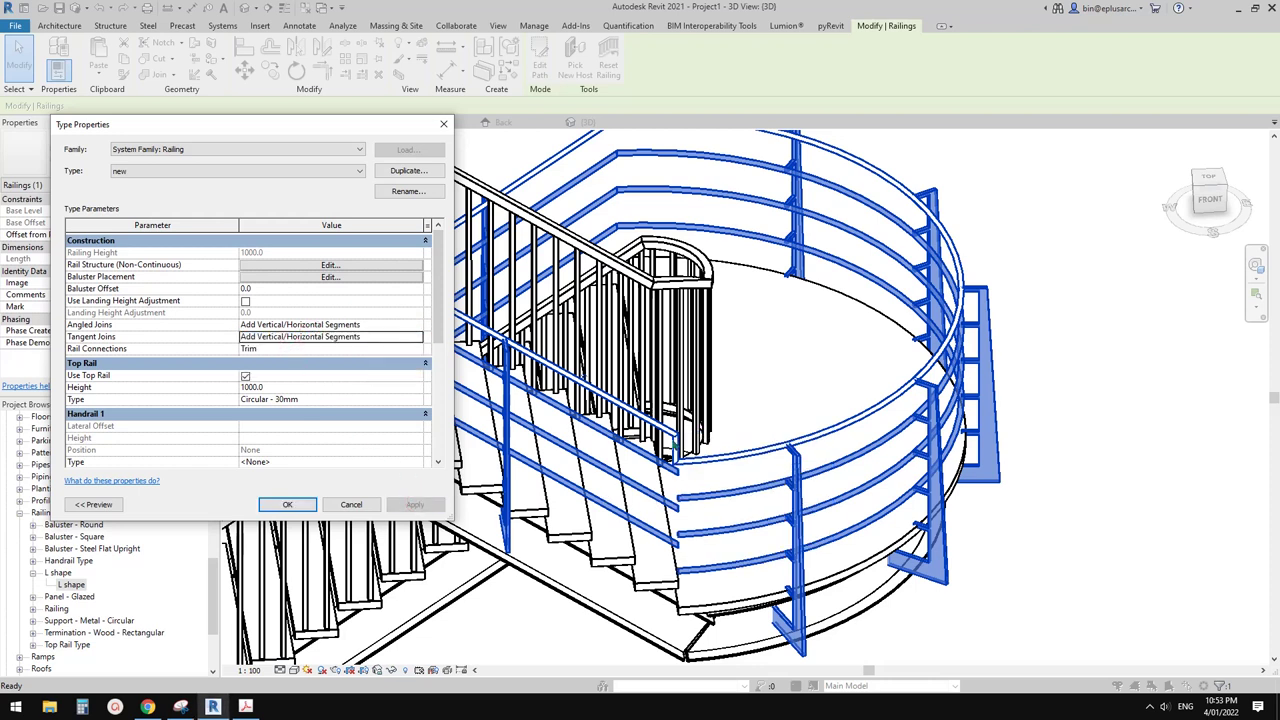
pyautogui.click(418, 338)
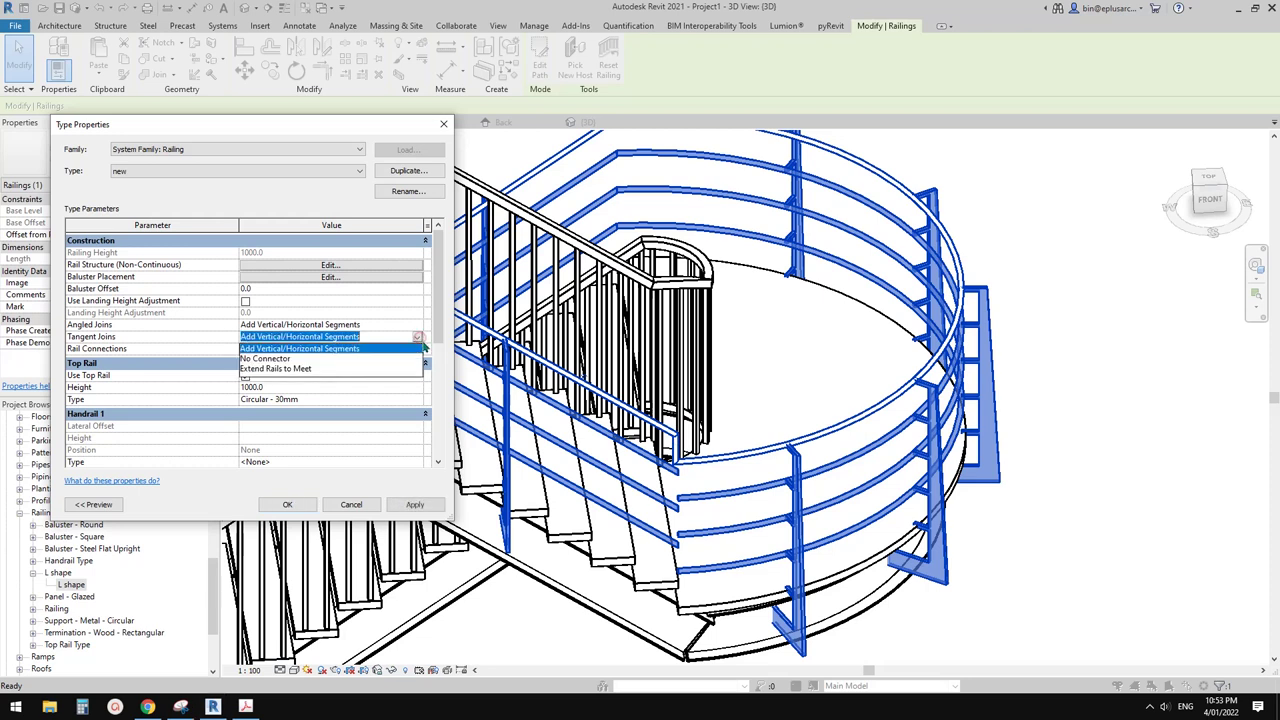
pyautogui.click(274, 360)
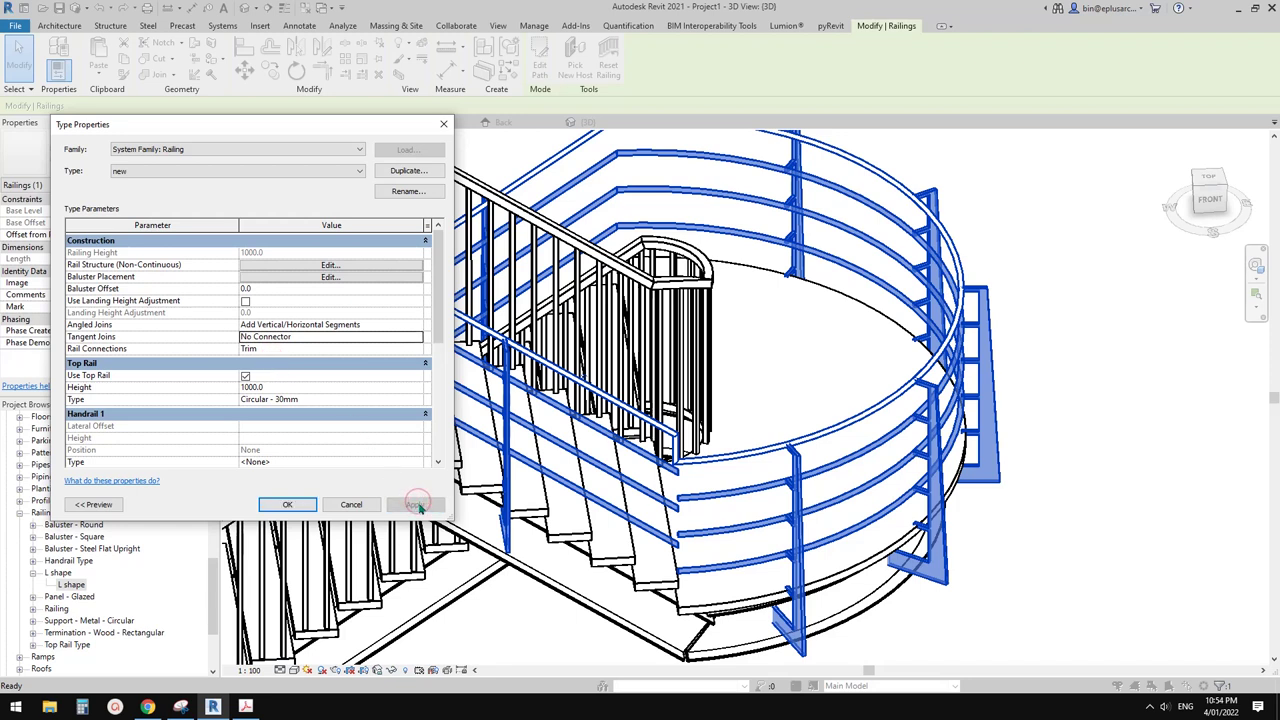
# Step: Set the railing type's tangent joins back to Extend Rails to Meet and confirm the type properties
pyautogui.click(418, 340)
pyautogui.click(284, 372)
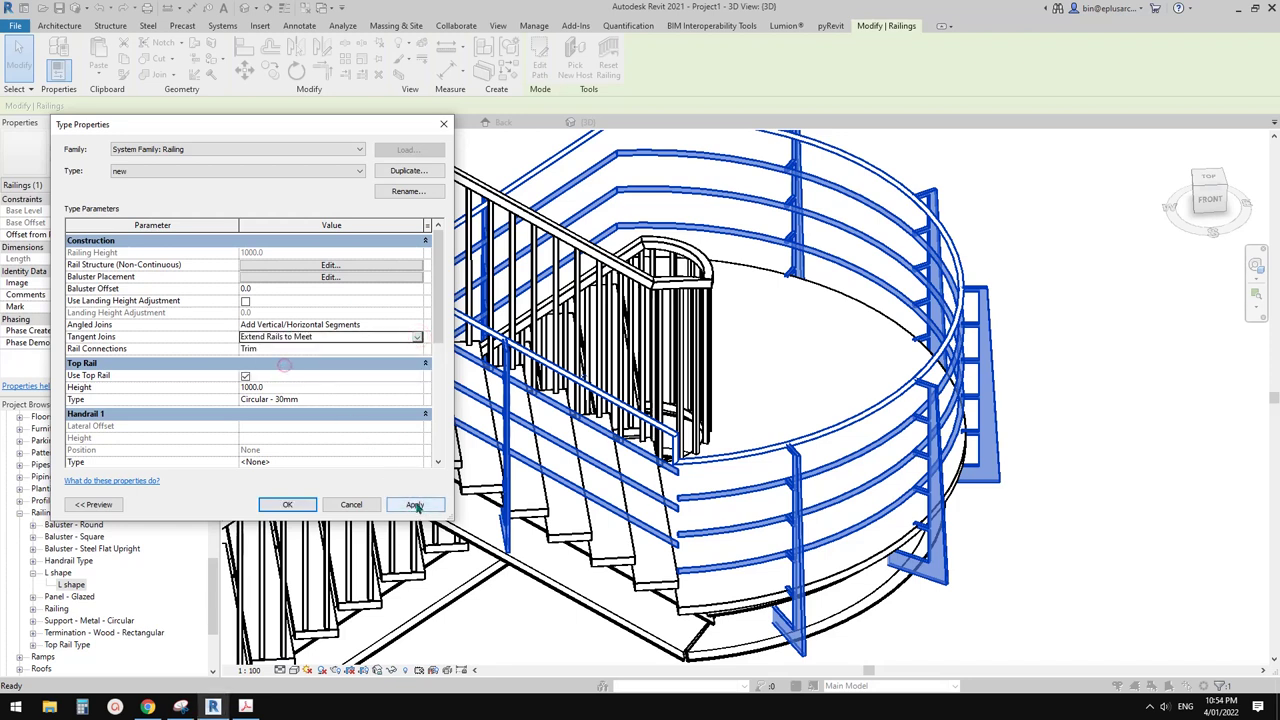
pyautogui.click(416, 504)
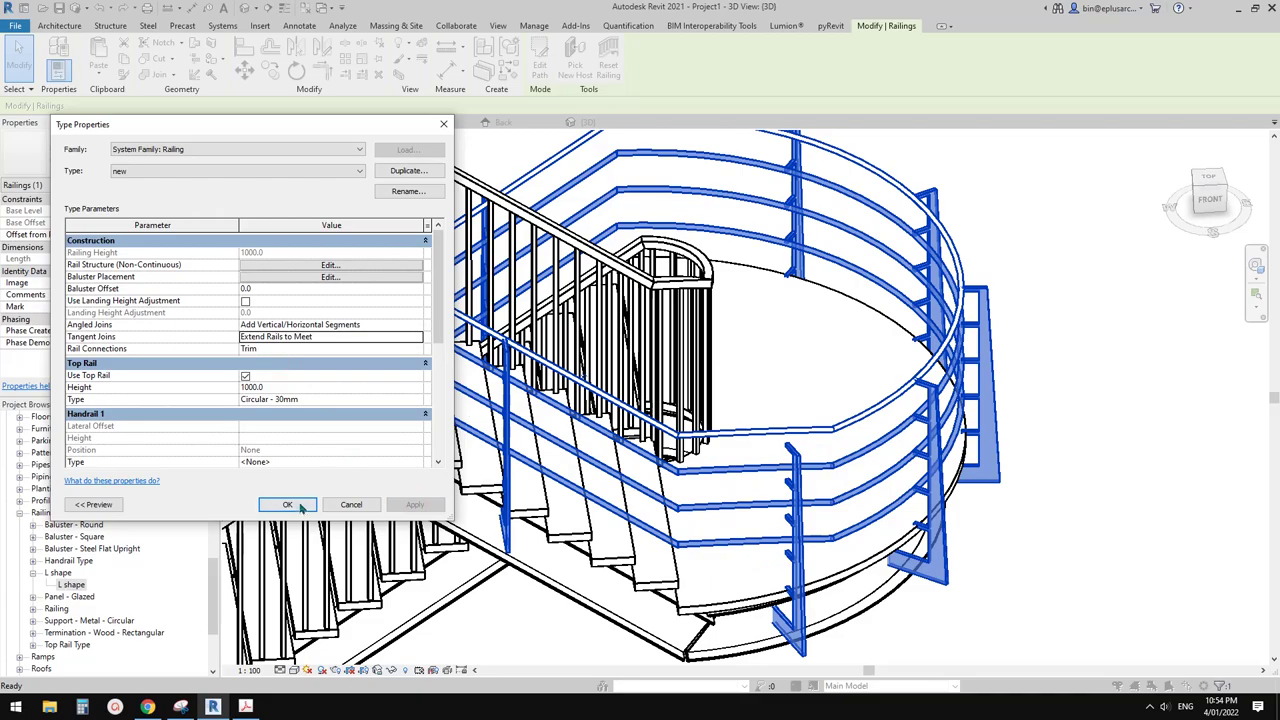
pyautogui.click(287, 504)
# Step: Set the outer railing type's tangent joins to No Connector and apply the change
pyautogui.keyDown('shift'); pyautogui.moveTo(600, 430); pyautogui.dragTo(718, 393, button='middle'); pyautogui.keyUp('shift')
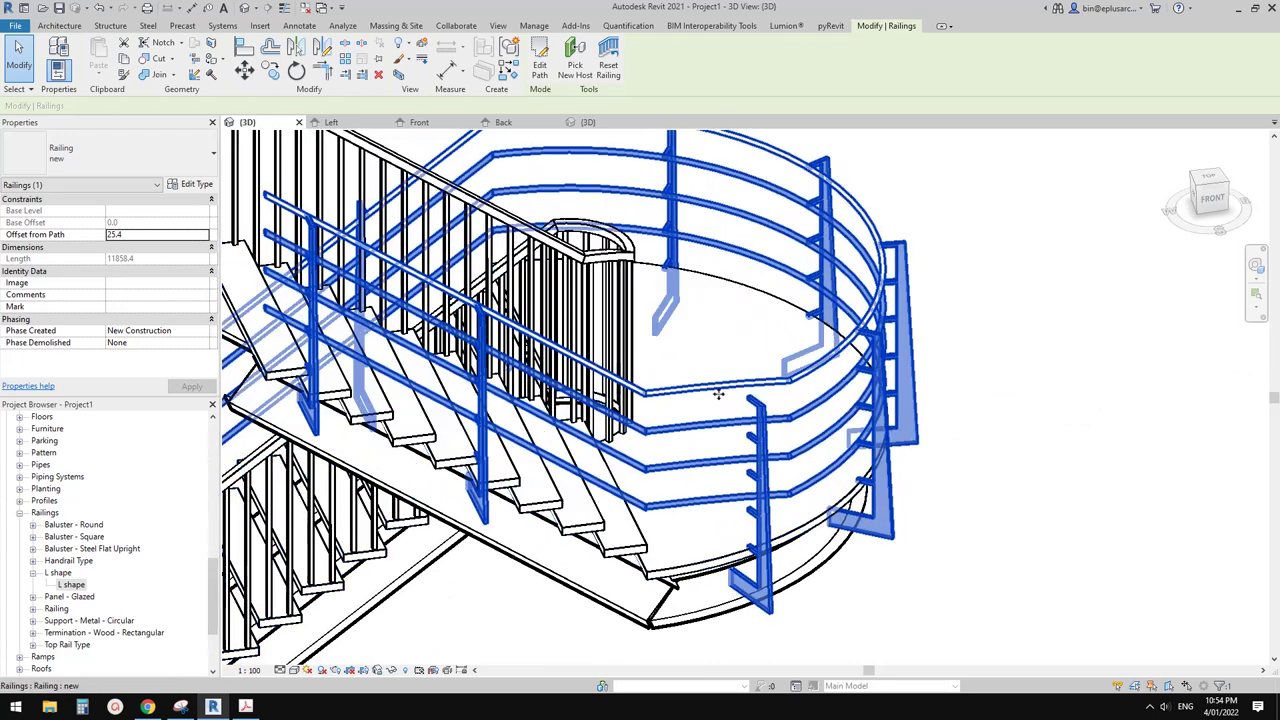
pyautogui.click(190, 184)
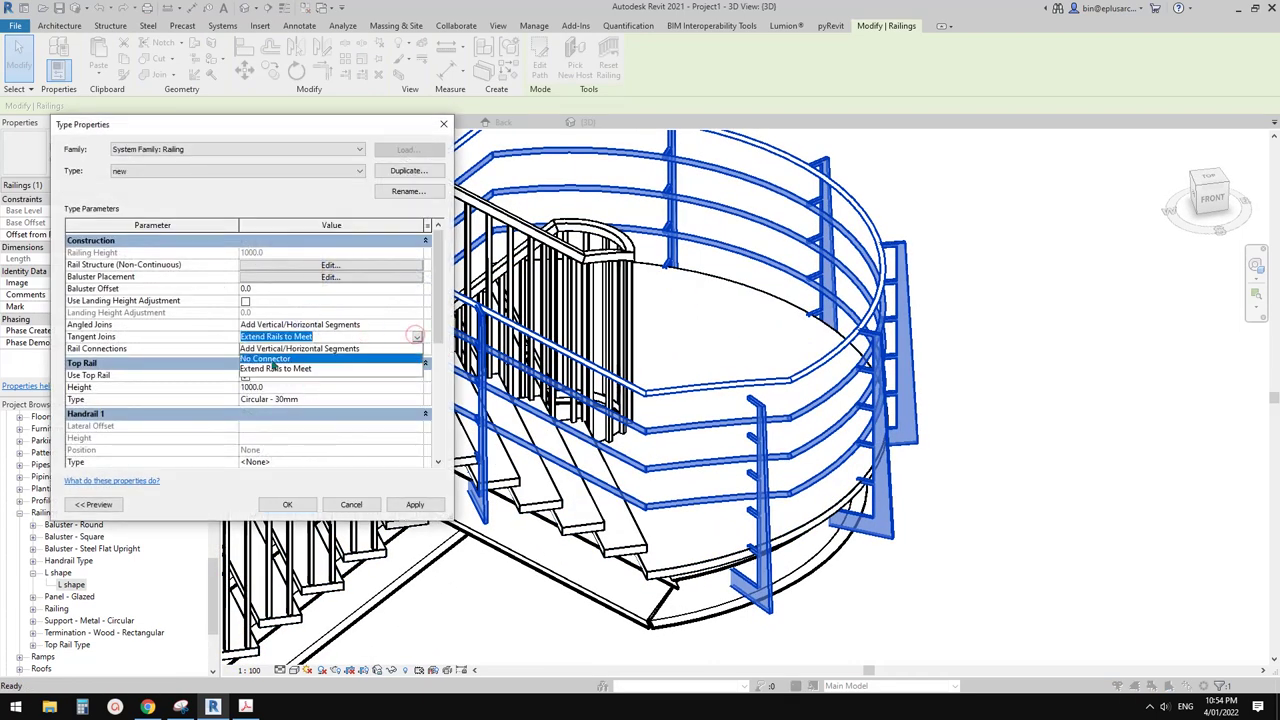
pyautogui.click(415, 505)
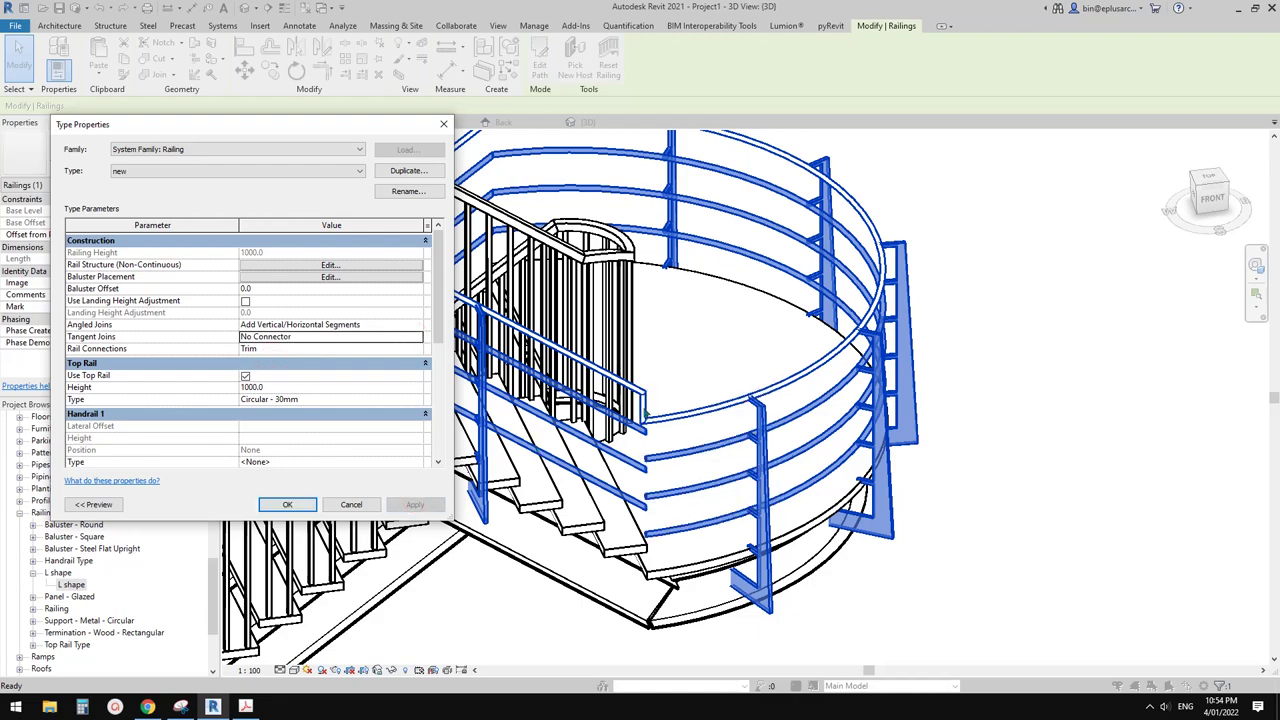
# Step: Confirm the railing type properties with No Connector tangent joins and open the outer railing's path for editing
pyautogui.click(287, 505)
pyautogui.moveTo(700, 400)
pyautogui.keyDown('shift'); pyautogui.mouseDown(button='middle')
pyautogui.moveTo(830, 385)
pyautogui.moveTo(860, 400)
pyautogui.moveTo(980, 394)
pyautogui.moveTo(700, 411)
pyautogui.moveTo(717, 413)
pyautogui.moveTo(643, 462)
pyautogui.moveTo(618, 376)
pyautogui.mouseUp(button='middle'); pyautogui.keyUp('shift')
pyautogui.click(648, 448)
pyautogui.click(532, 68)
pyautogui.scroll(-3, 618, 376)
pyautogui.moveTo(631, 471); pyautogui.dragTo(622, 361, button='middle')
pyautogui.scroll(2, 601, 449)
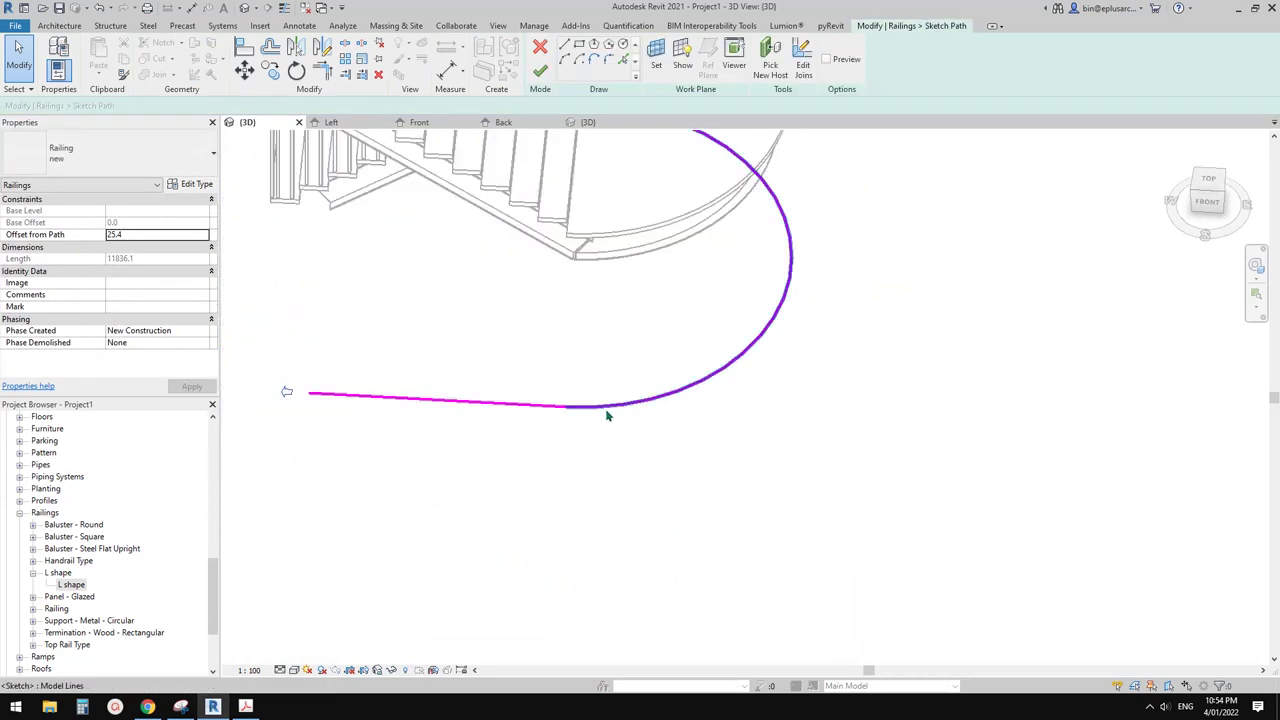
# Step: Examine where the railing path's large landing arc meets the straight run, including in top view
pyautogui.click(607, 415)
pyautogui.moveTo(537, 389)
pyautogui.keyDown('shift'); pyautogui.mouseDown(button='middle')
pyautogui.moveTo(663, 523)
pyautogui.moveTo(680, 420)
pyautogui.moveTo(700, 470)
pyautogui.mouseUp(button='middle'); pyautogui.keyUp('shift')
pyautogui.click(1208, 184)
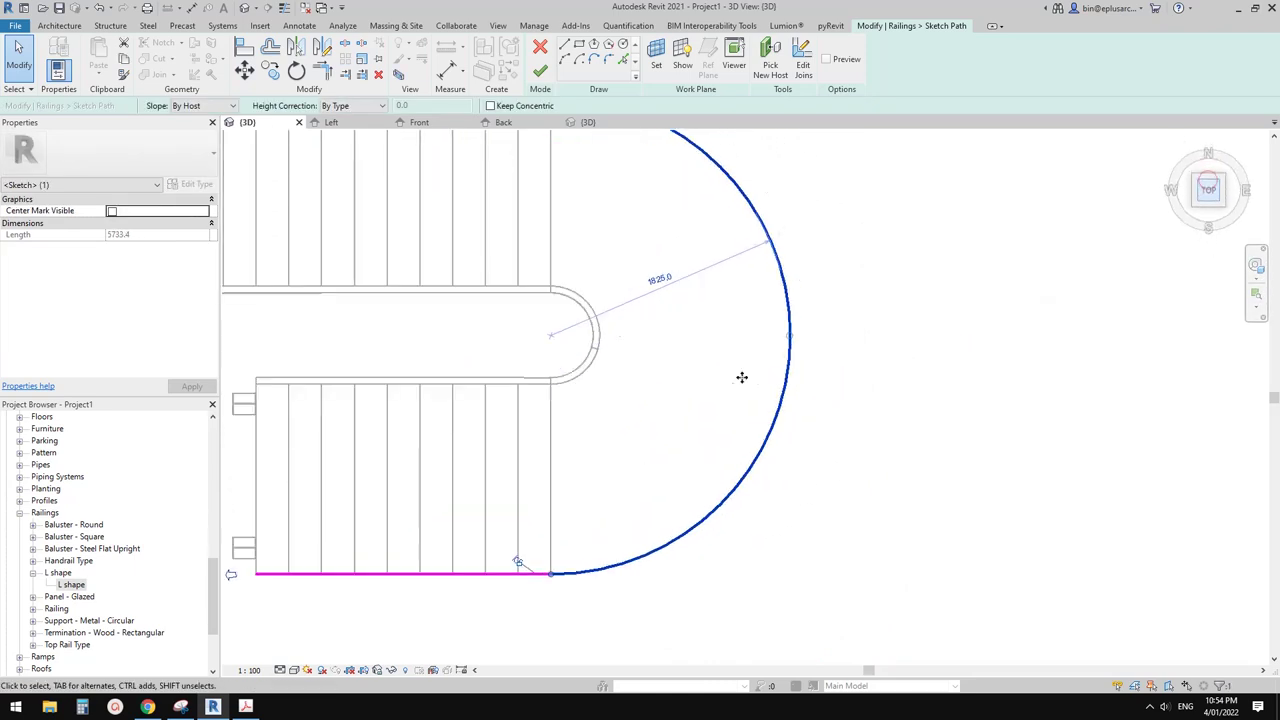
pyautogui.keyDown('shift'); pyautogui.moveTo(661, 636); pyautogui.dragTo(594, 506, button='middle'); pyautogui.keyUp('shift')
pyautogui.press('Escape')
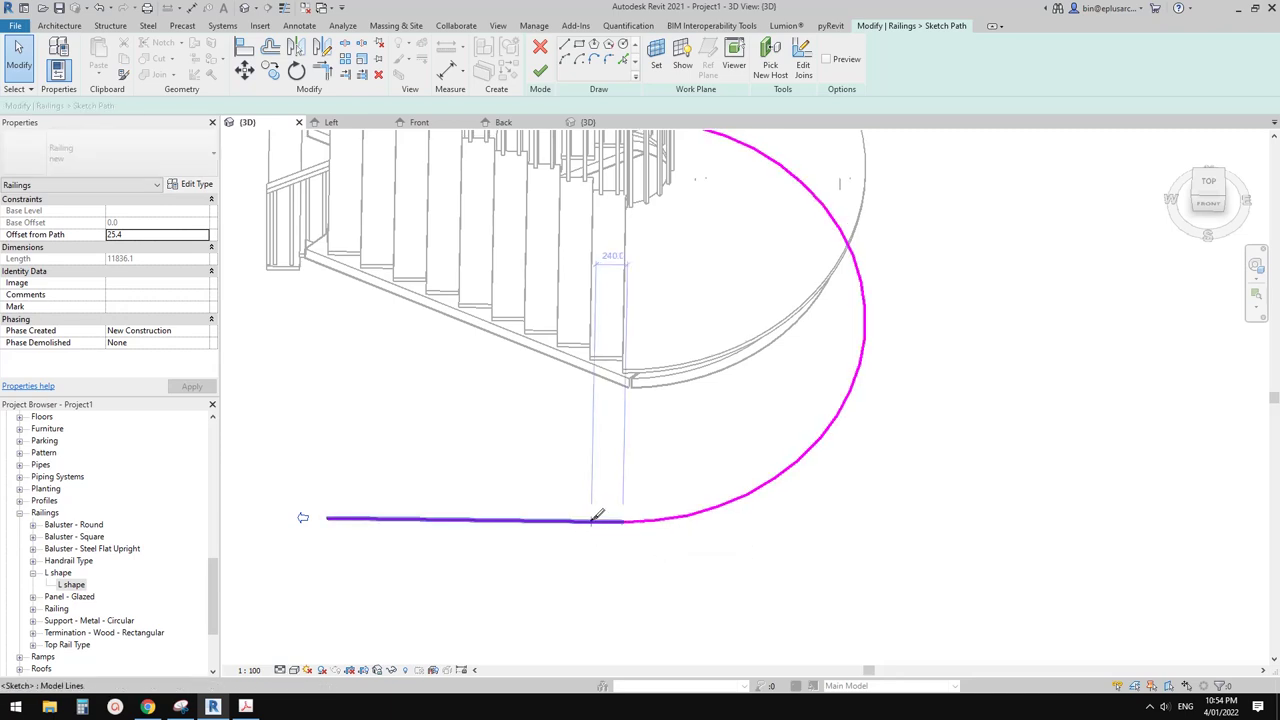
# Step: Try to split the railing path's straight segment just before the landing arc, and finish the path edit
pyautogui.press('s')
pyautogui.press('l')
pyautogui.click(540, 71)
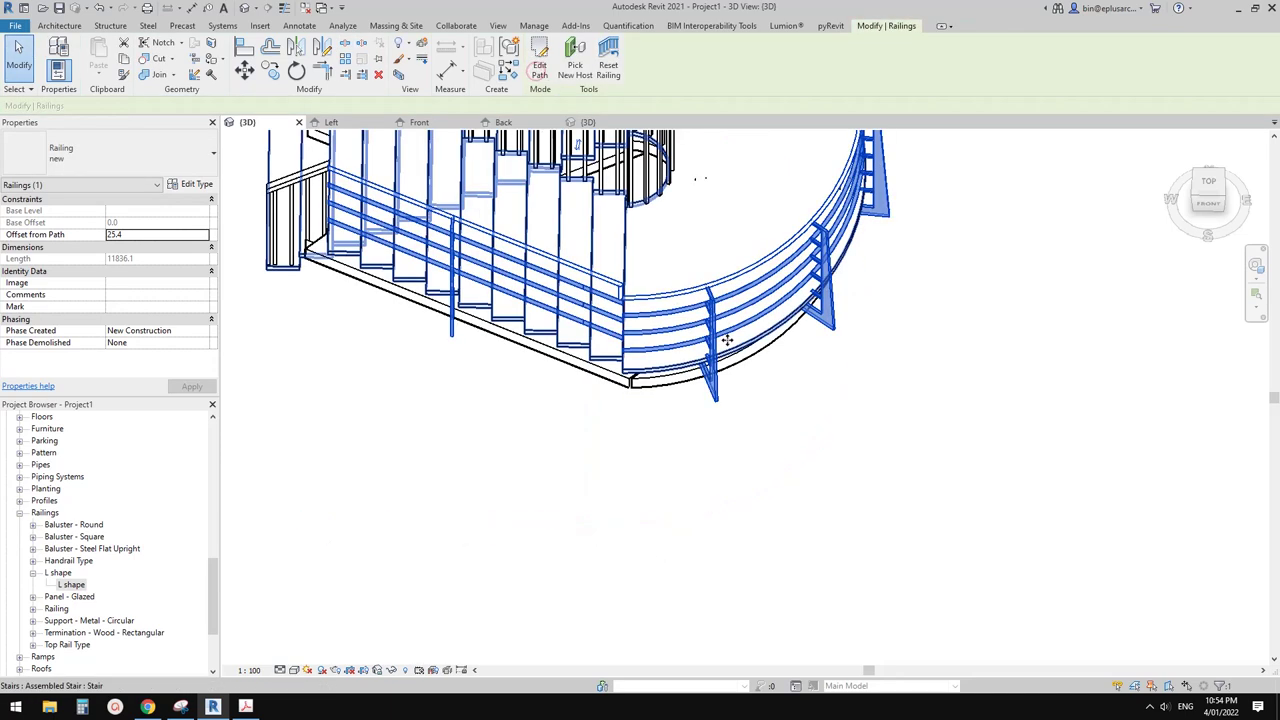
# Step: Reopen the outer railing's path, try splitting the landing arc near its junction with the straight run, and finish the sketch
pyautogui.keyDown('shift'); pyautogui.moveTo(730, 347); pyautogui.dragTo(686, 373, button='middle'); pyautogui.keyUp('shift')
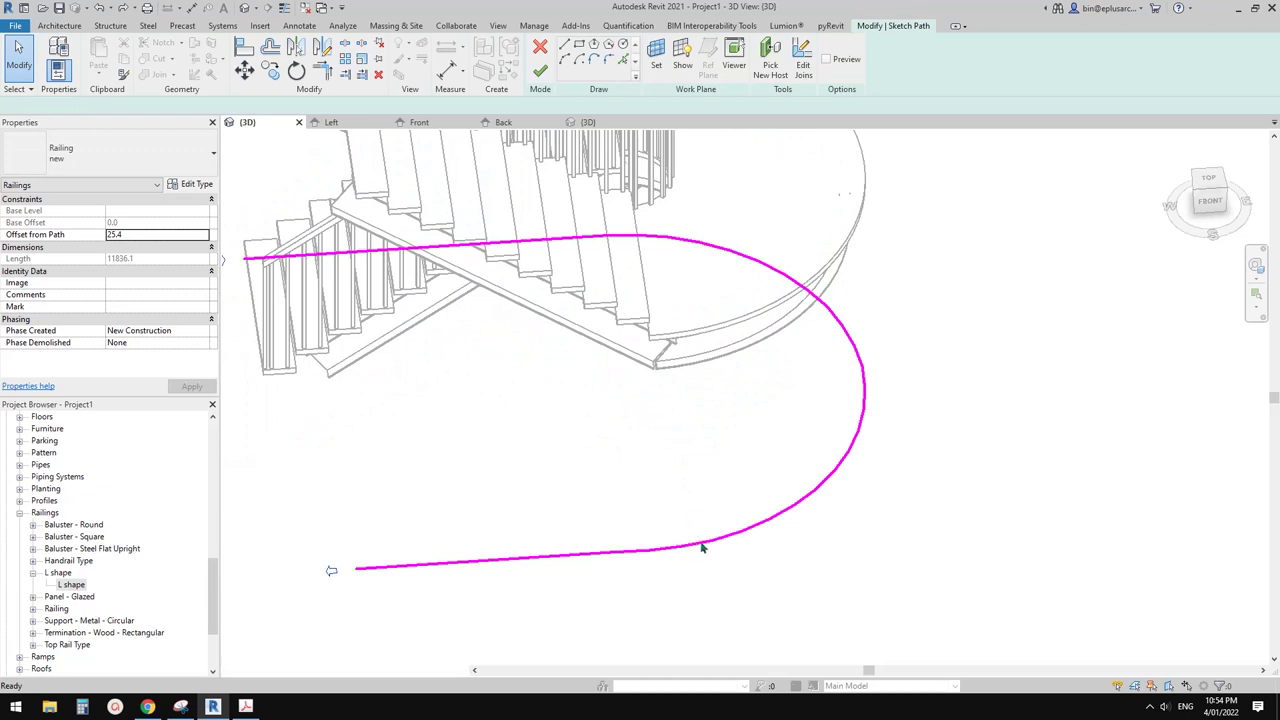
pyautogui.click(704, 547)
pyautogui.press('s')
pyautogui.press('l')
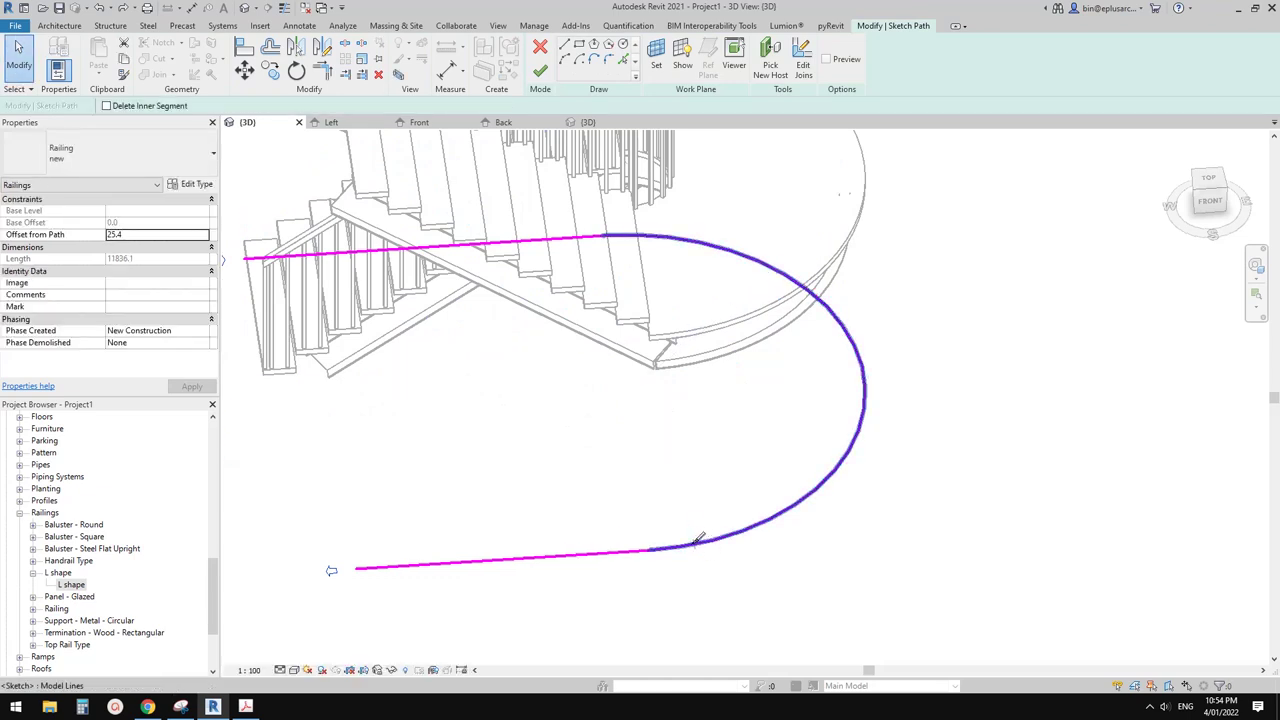
pyautogui.click(705, 541)
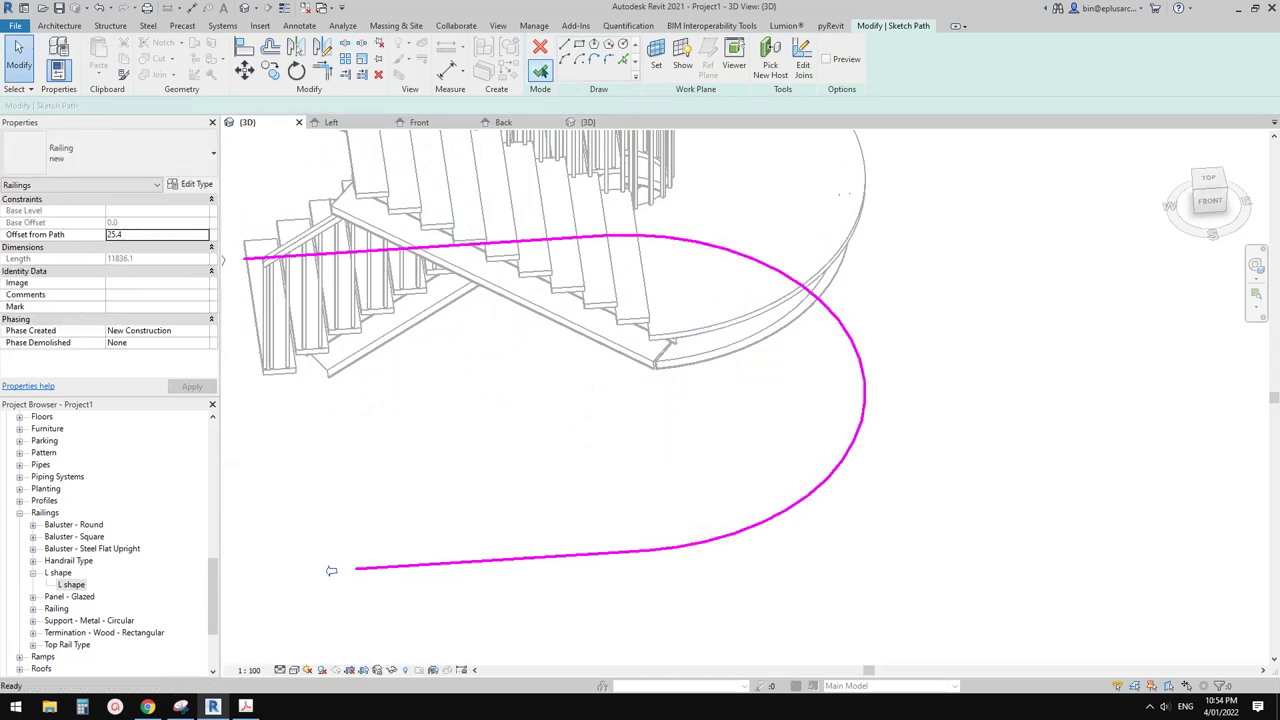
pyautogui.click(540, 70)
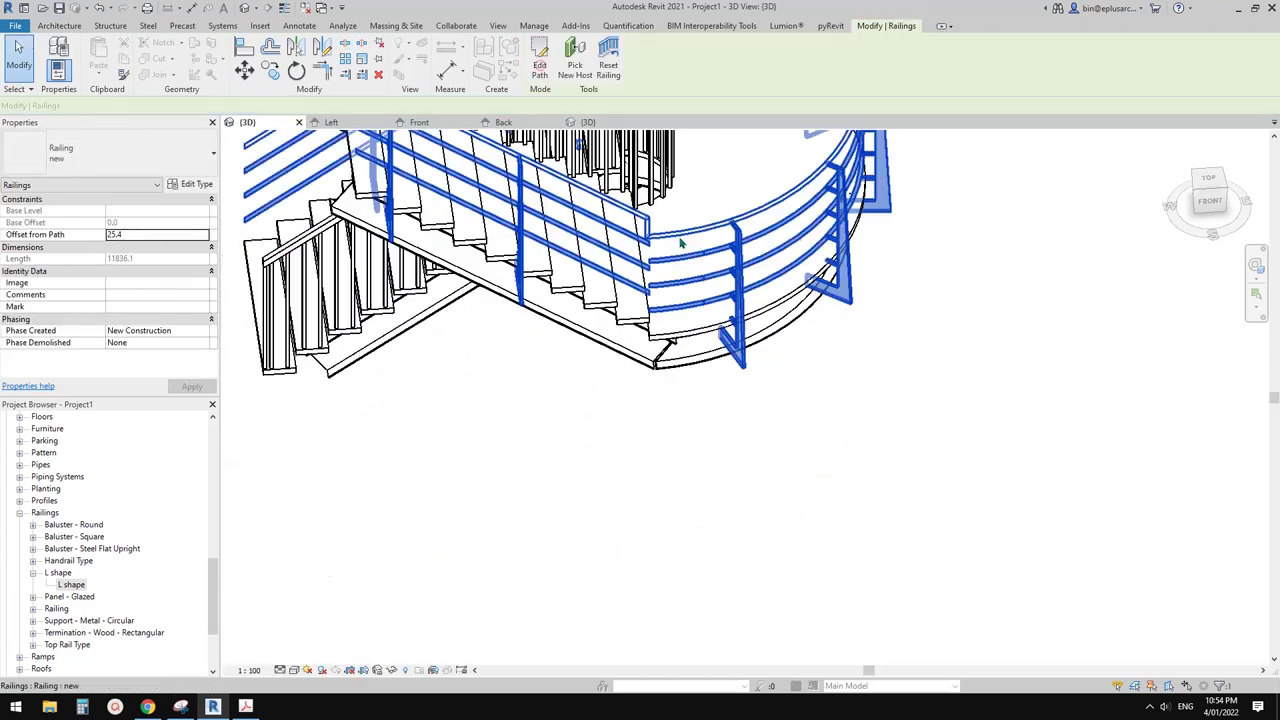
pyautogui.doubleClick(772, 287)
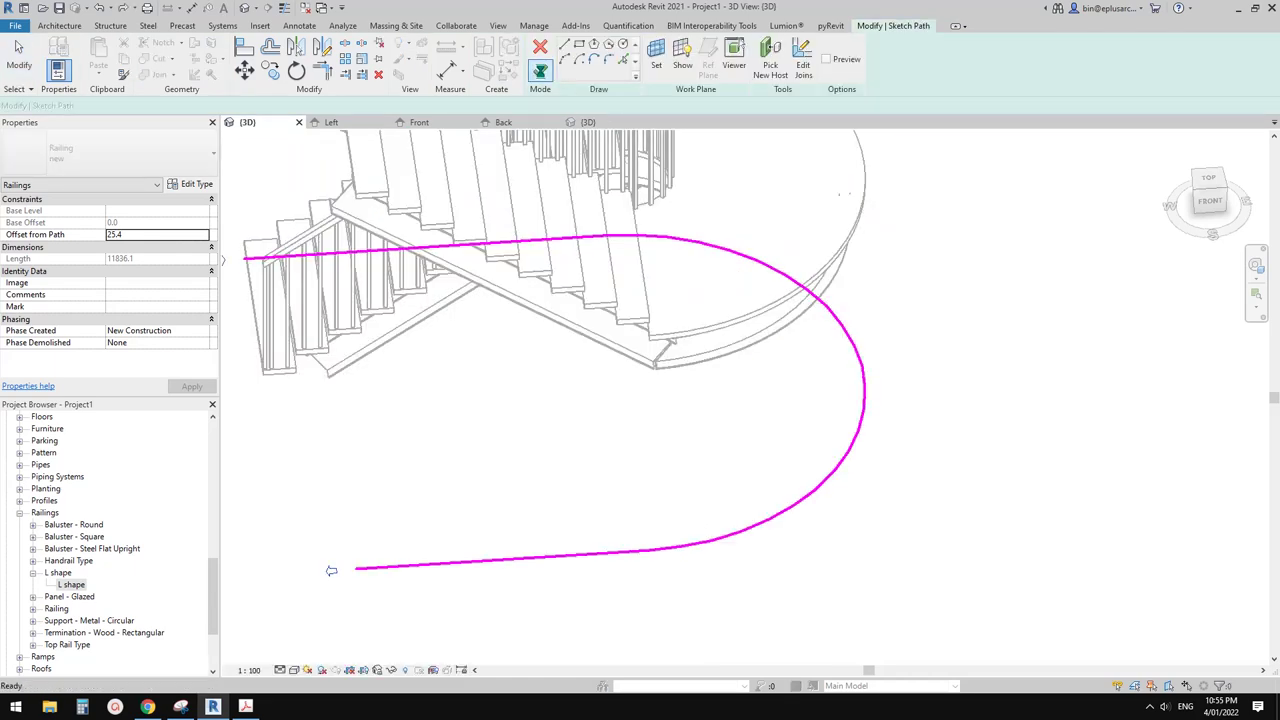
pyautogui.click(541, 75)
# Step: Match the inner stair railing to the outer railing's type, "new", with Match Type
pyautogui.moveTo(674, 294); pyautogui.dragTo(704, 470, button='middle')
pyautogui.moveTo(704, 470)
pyautogui.keyDown('shift'); pyautogui.mouseDown(button='middle')
pyautogui.moveTo(719, 384)
pyautogui.moveTo(806, 398)
pyautogui.moveTo(1046, 371)
pyautogui.moveTo(474, 418)
pyautogui.moveTo(650, 470)
pyautogui.mouseUp(button='middle'); pyautogui.keyUp('shift')
pyautogui.press('Escape')
pyautogui.press('m')
pyautogui.press('a')
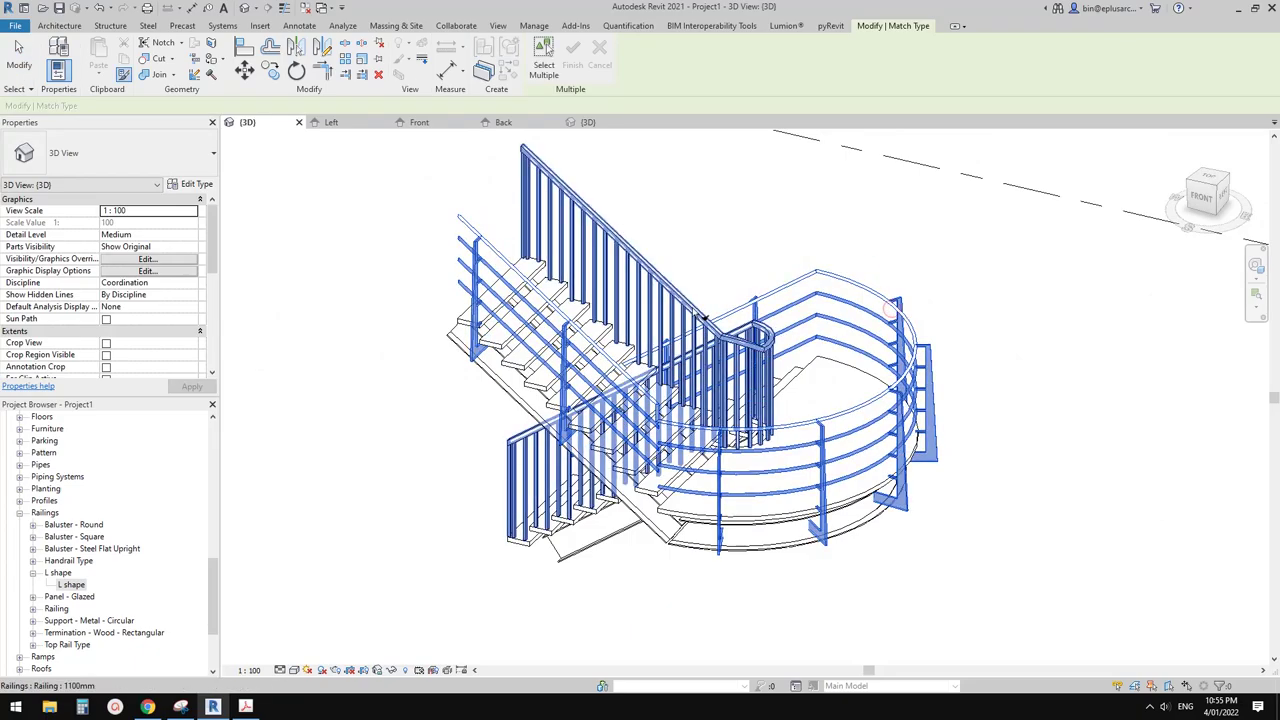
pyautogui.keyDown('shift'); pyautogui.moveTo(830, 362); pyautogui.dragTo(700, 375, button='middle'); pyautogui.keyUp('shift')
pyautogui.press('Escape')
# Step: Examine the stair and both railings from several angles, checking the L-shaped balusters, rails and landing joins
pyautogui.keyDown('shift'); pyautogui.moveTo(800, 440); pyautogui.dragTo(688, 472, button='middle'); pyautogui.keyUp('shift')
pyautogui.click(727, 405)
pyautogui.keyDown('shift'); pyautogui.moveTo(767, 437); pyautogui.dragTo(478, 563, button='middle'); pyautogui.keyUp('shift')
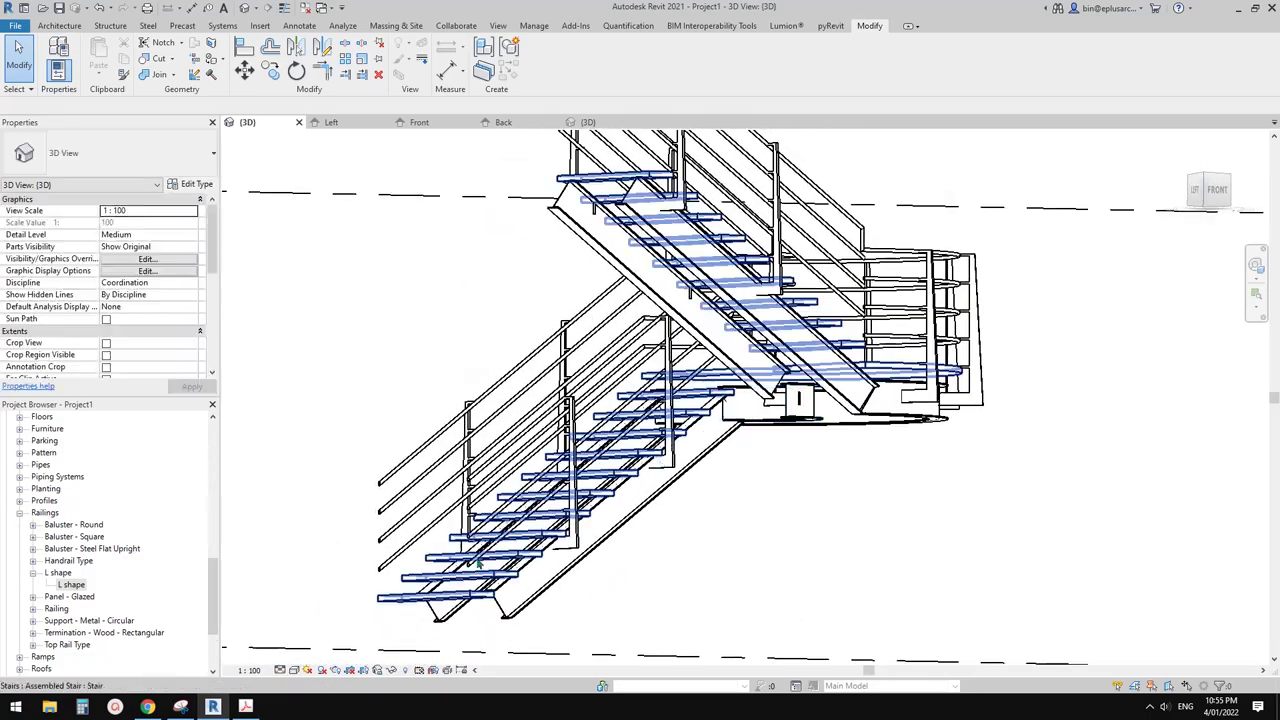
pyautogui.scroll(-1, 599, 450)
pyautogui.moveTo(599, 450); pyautogui.dragTo(529, 465, button='middle')
pyautogui.keyDown('shift'); pyautogui.moveTo(697, 423); pyautogui.dragTo(866, 352, button='middle'); pyautogui.keyUp('shift')
pyautogui.click(644, 473)
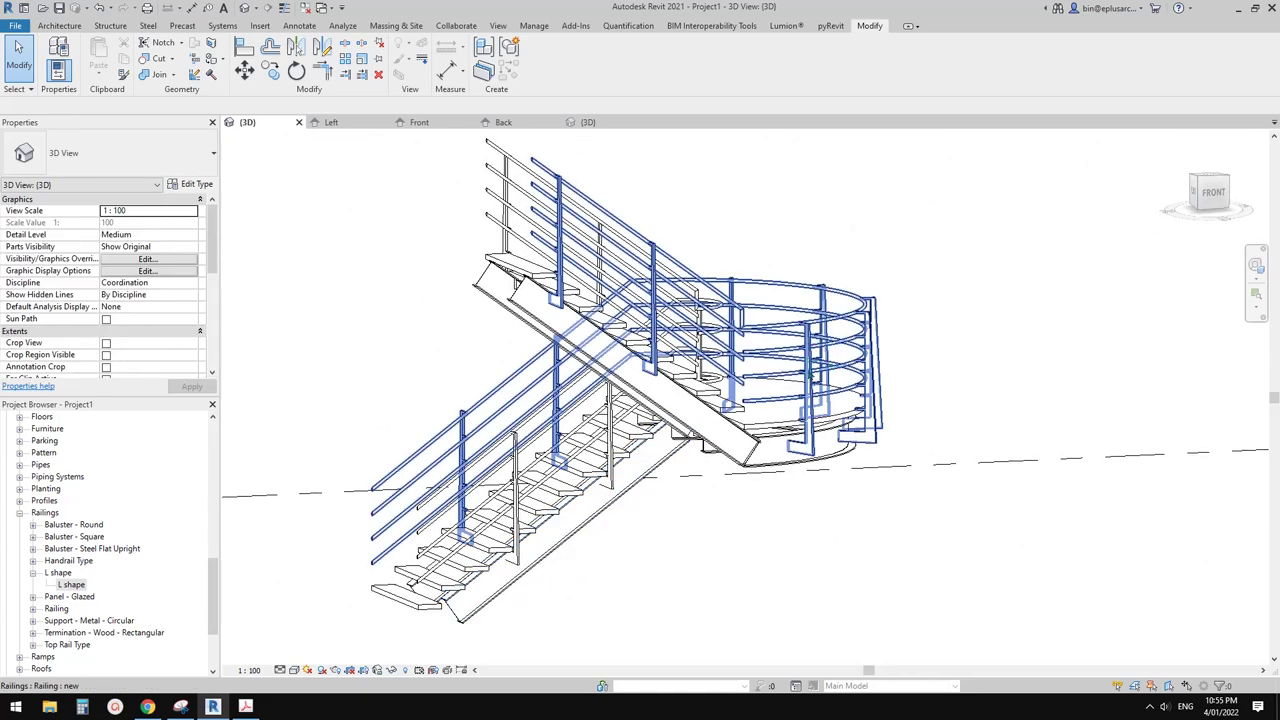
pyautogui.keyDown('shift'); pyautogui.moveTo(655, 517); pyautogui.dragTo(696, 464, button='middle'); pyautogui.keyUp('shift')
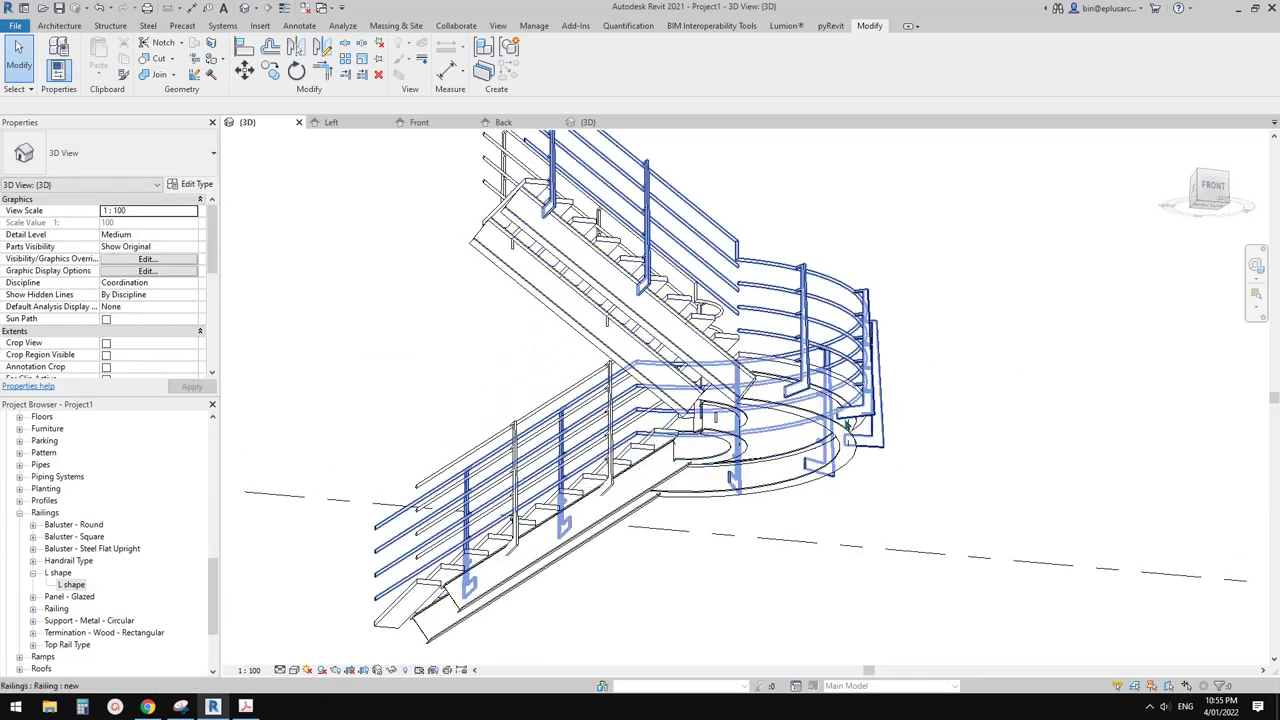
pyautogui.keyDown('shift'); pyautogui.moveTo(817, 427); pyautogui.dragTo(723, 478, button='middle'); pyautogui.keyUp('shift')
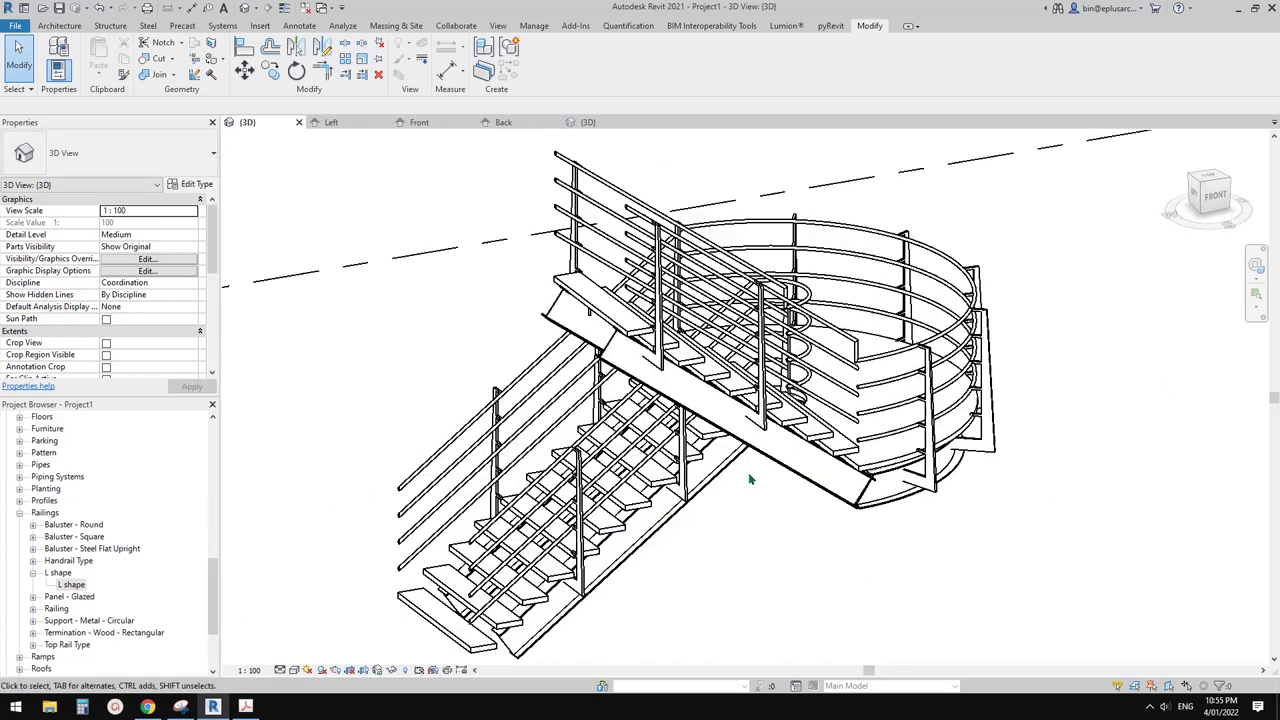
pyautogui.scroll(1, 814, 378)
pyautogui.moveTo(814, 378); pyautogui.dragTo(836, 402, button='middle')
pyautogui.scroll(-1, 751, 390)
pyautogui.keyDown('shift'); pyautogui.moveTo(762, 425); pyautogui.dragTo(718, 429, button='middle'); pyautogui.keyUp('shift')
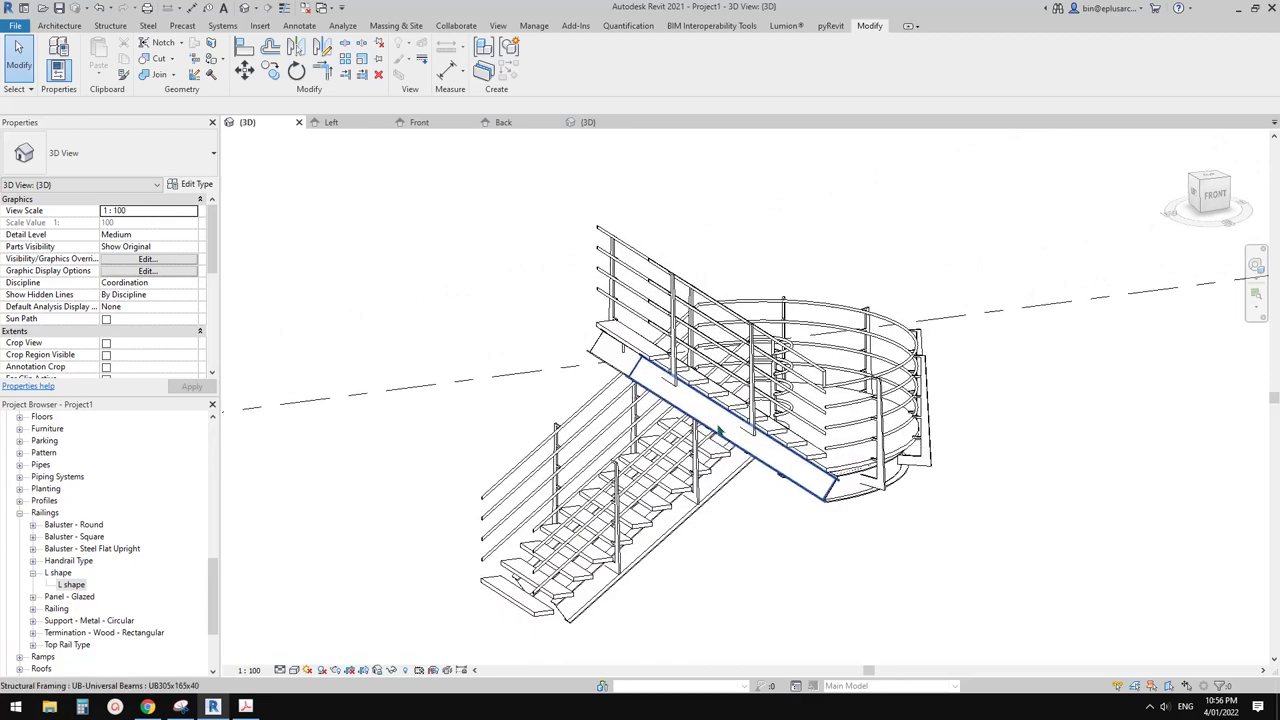
pyautogui.scroll(1, 716, 434)
pyautogui.keyDown('shift'); pyautogui.moveTo(716, 434); pyautogui.dragTo(771, 443, button='middle'); pyautogui.keyUp('shift')
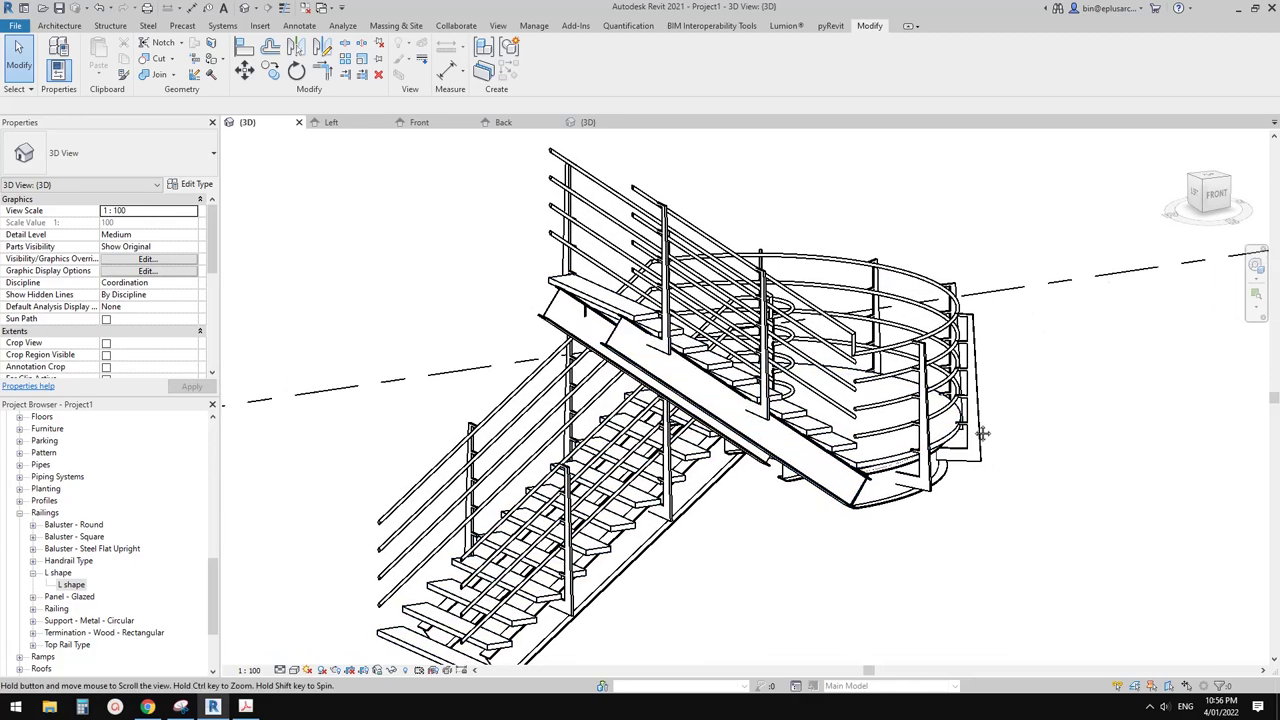